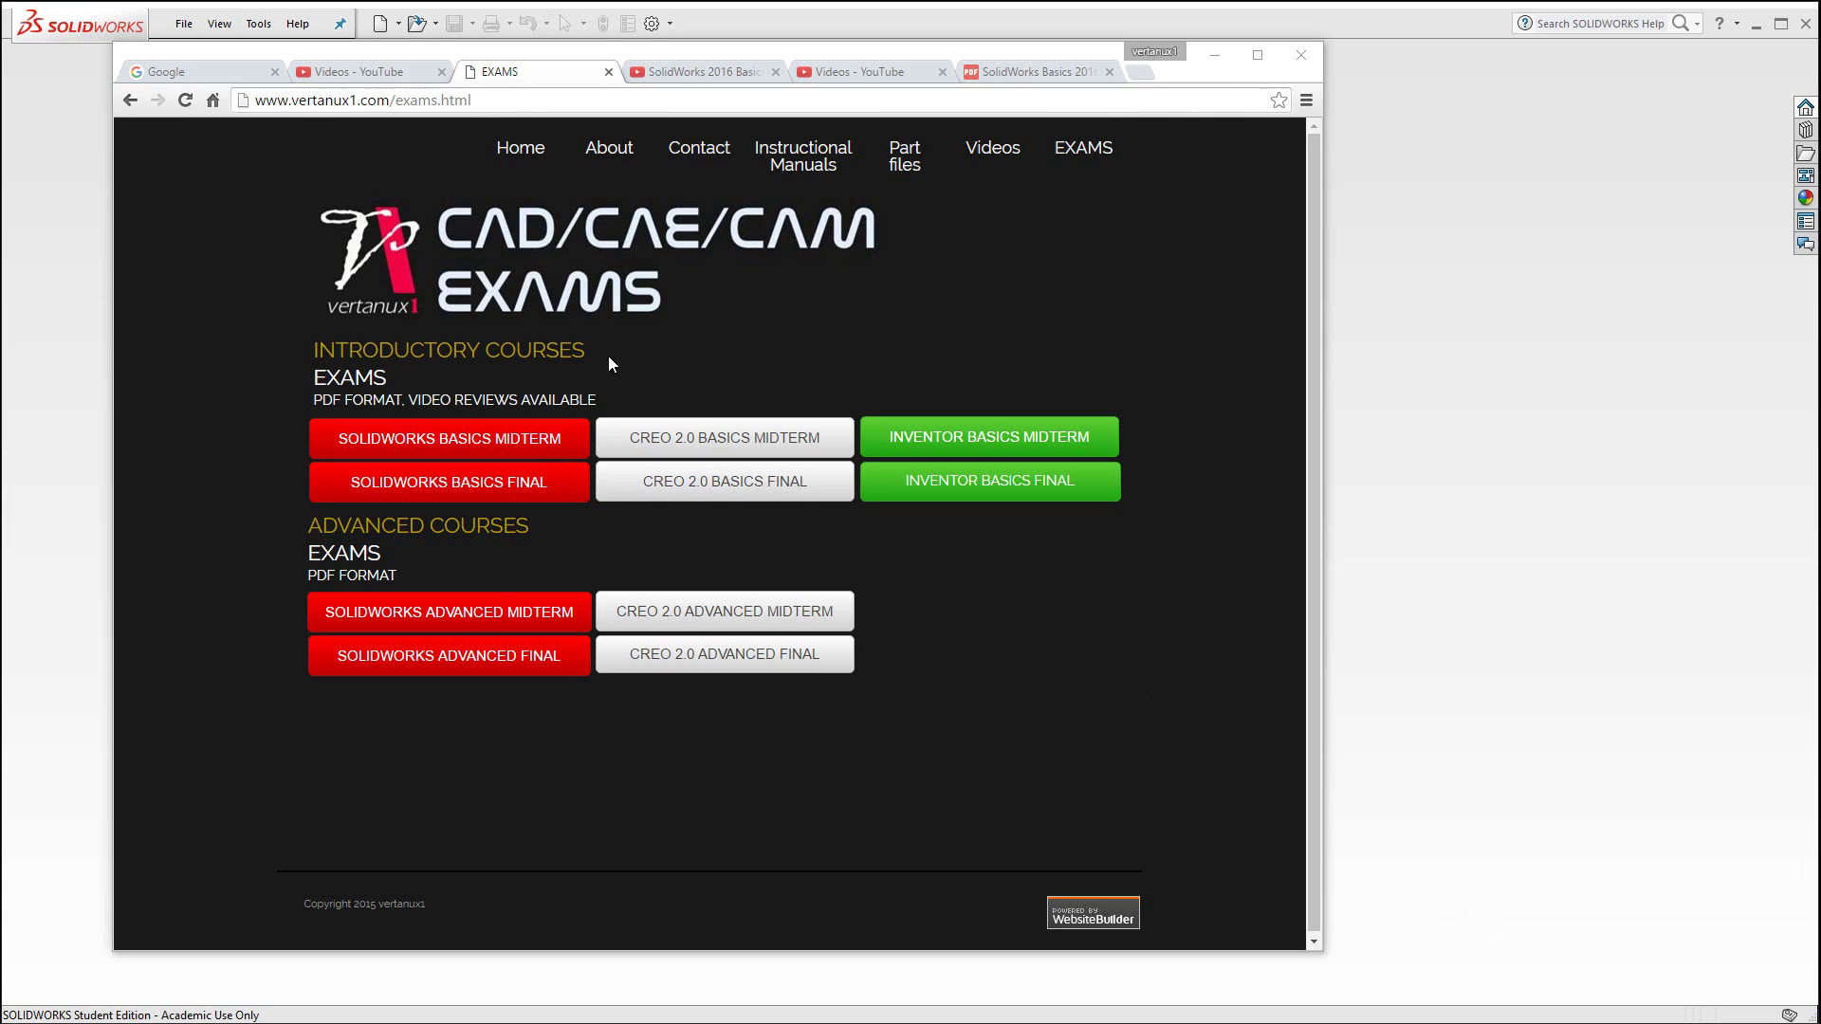
# Open the SolidWorks Basics final exam PDF and examine its instructions and the clock body drawing on page 2.
pyautogui.click(462, 489)
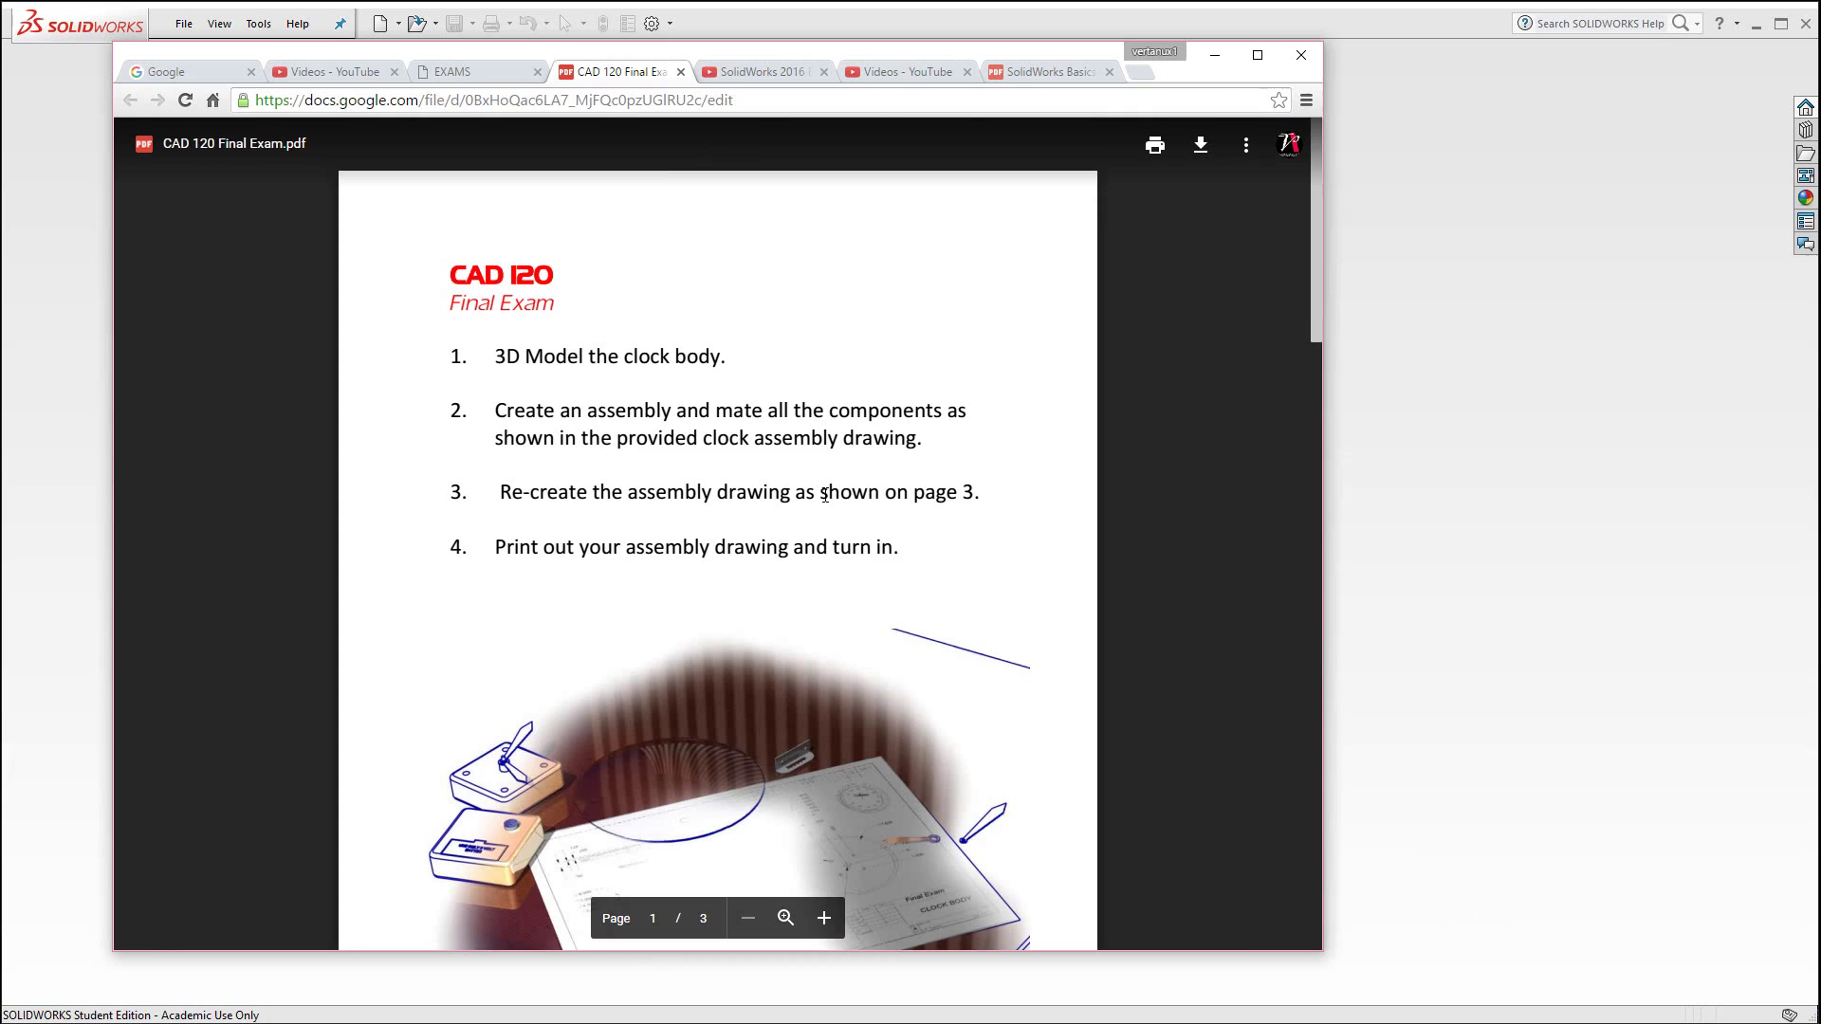
pyautogui.scroll(-1, 825, 494)
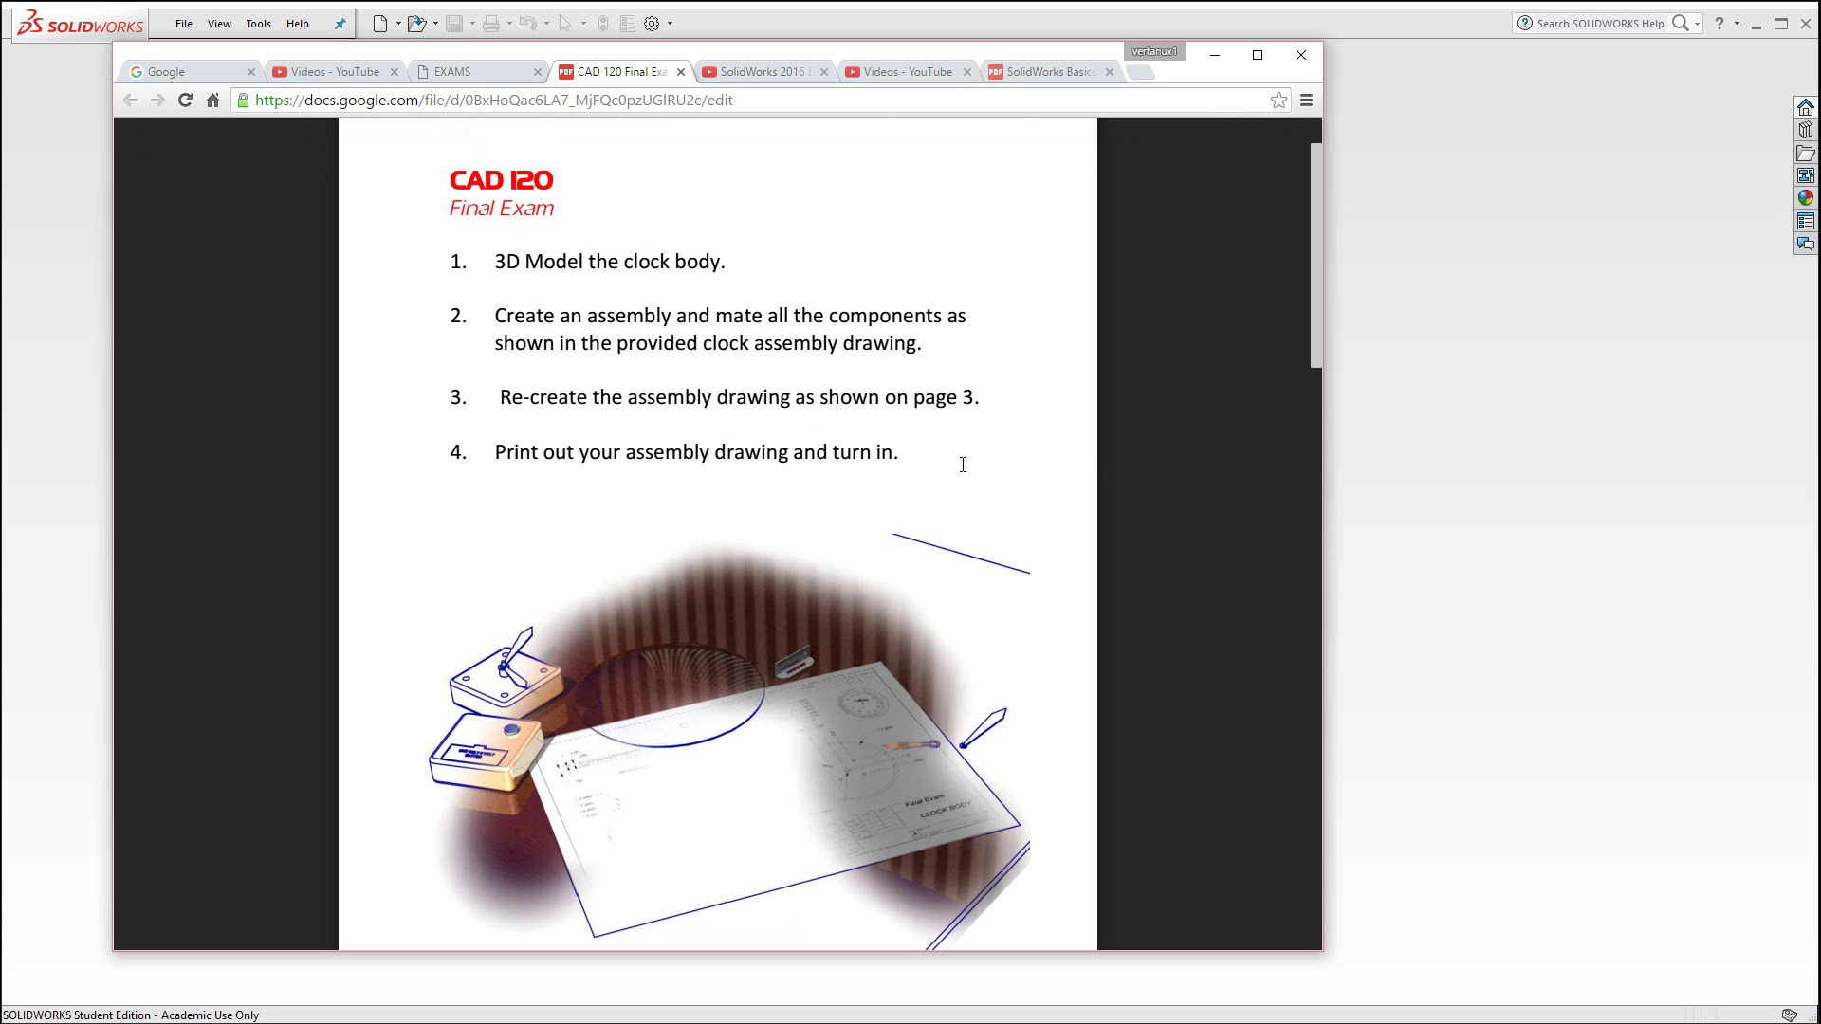
pyautogui.scroll(-10, 1159, 462)
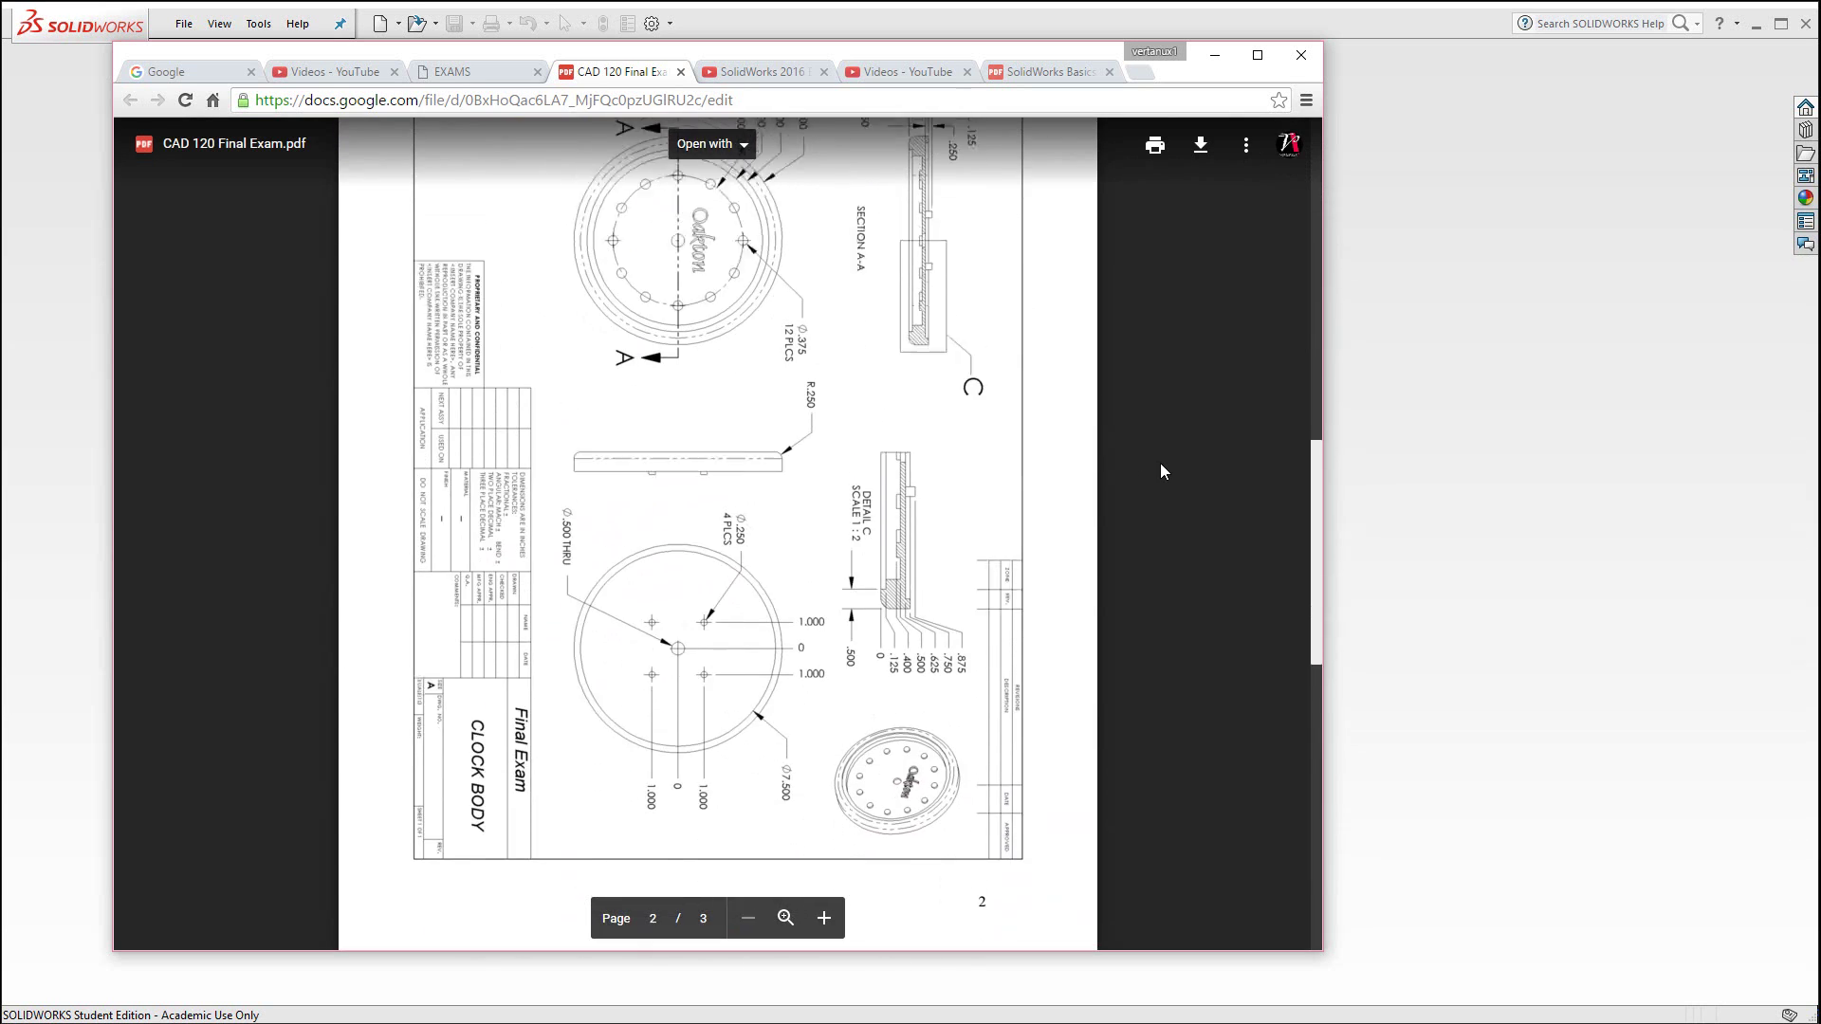
pyautogui.scroll(1, 841, 411)
# Switch to SOLIDWORKS and create a new part document.
pyautogui.click(1463, 370)
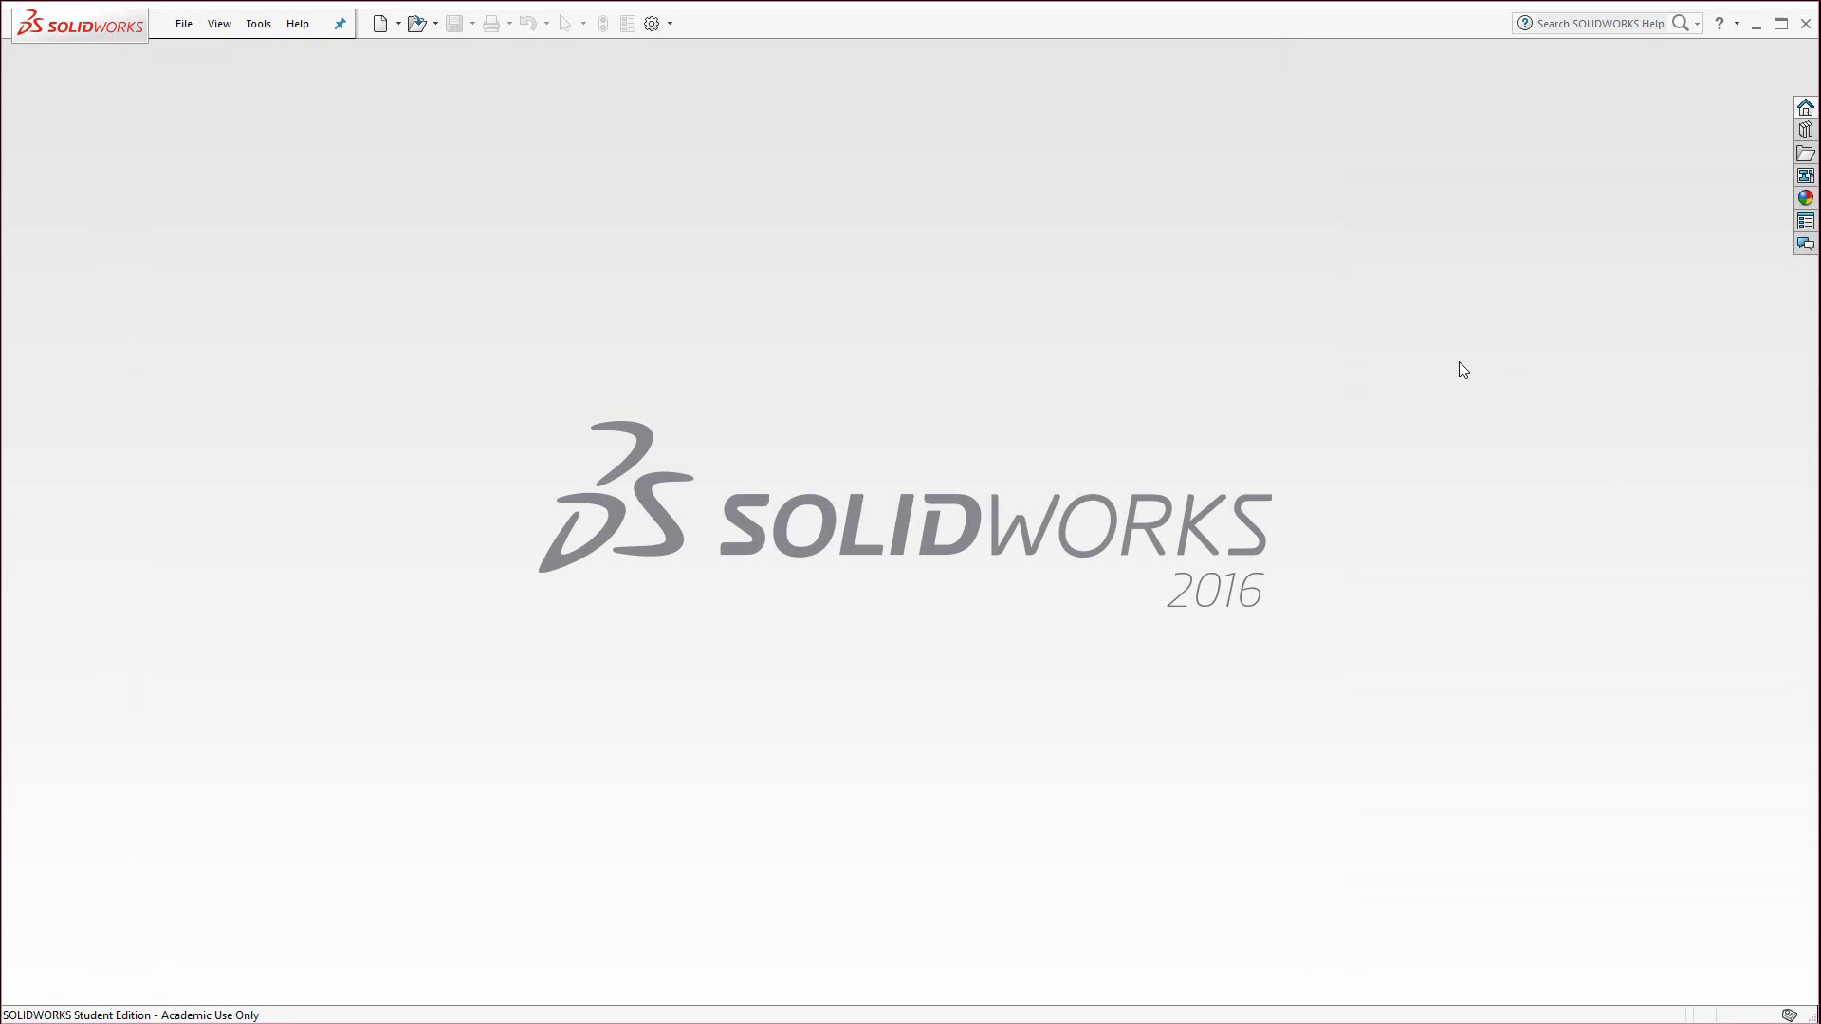
pyautogui.click(379, 23)
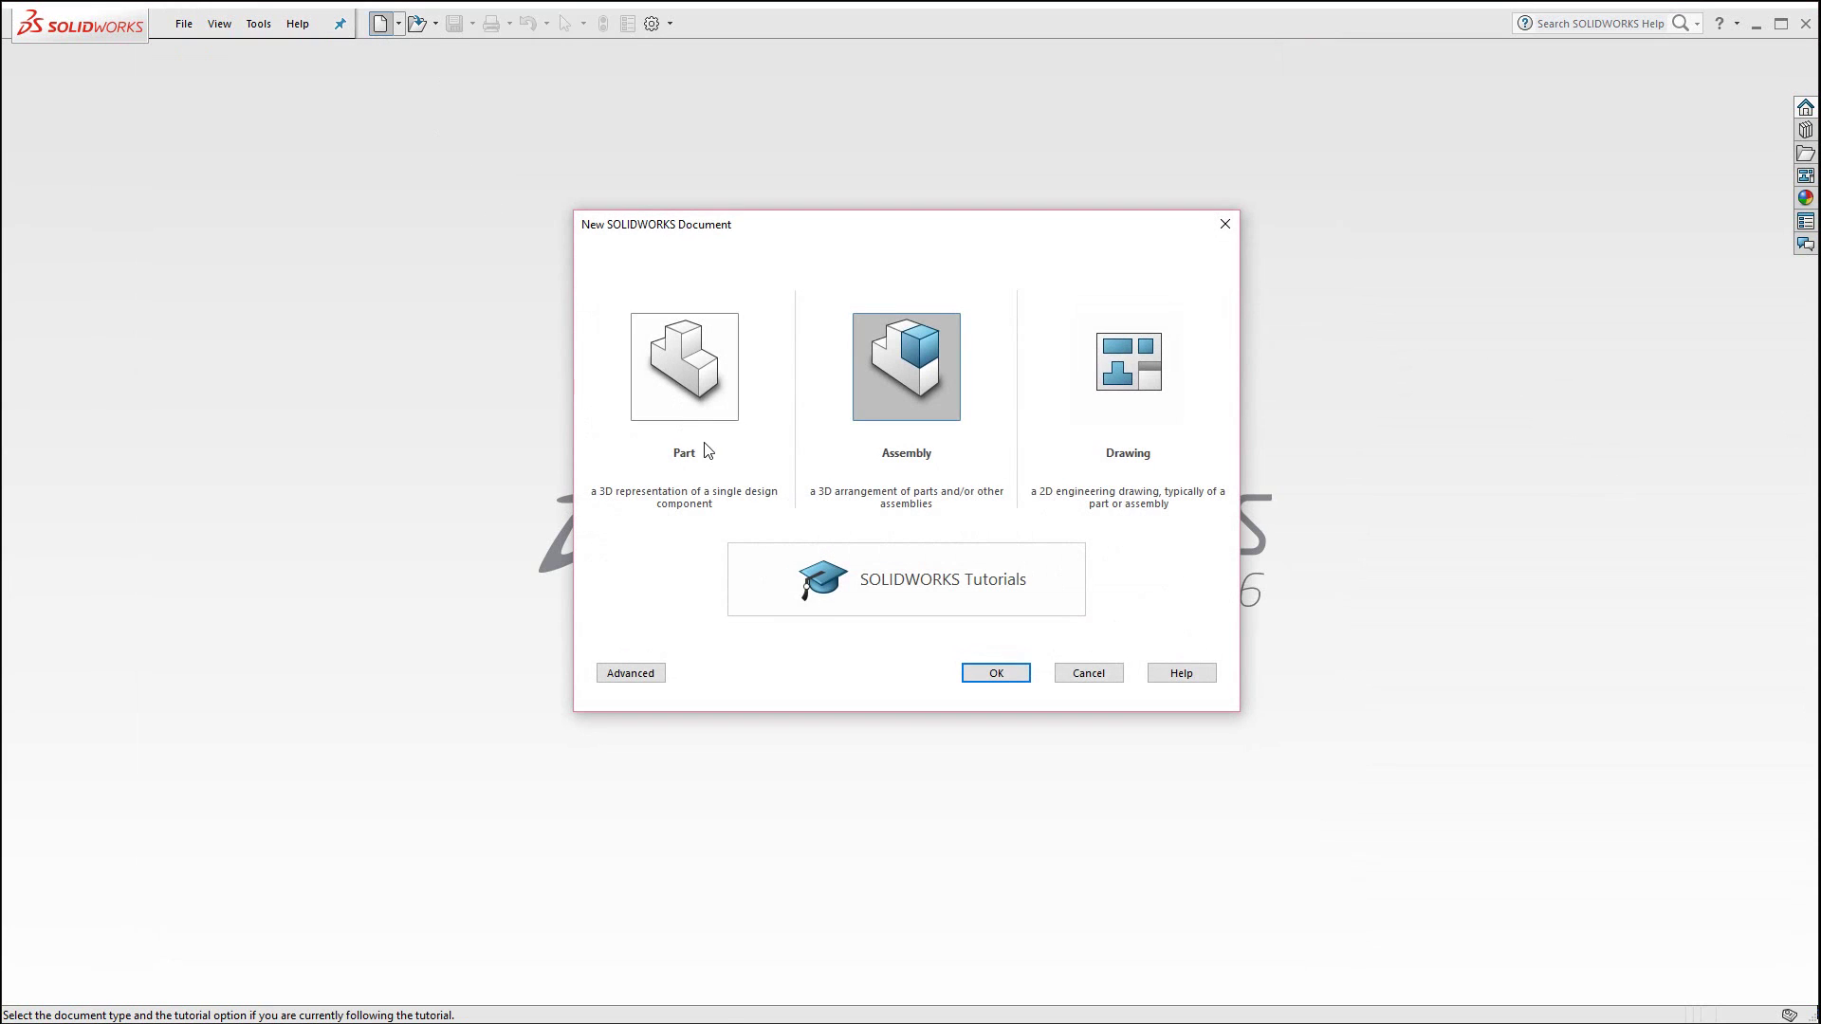
pyautogui.click(711, 375)
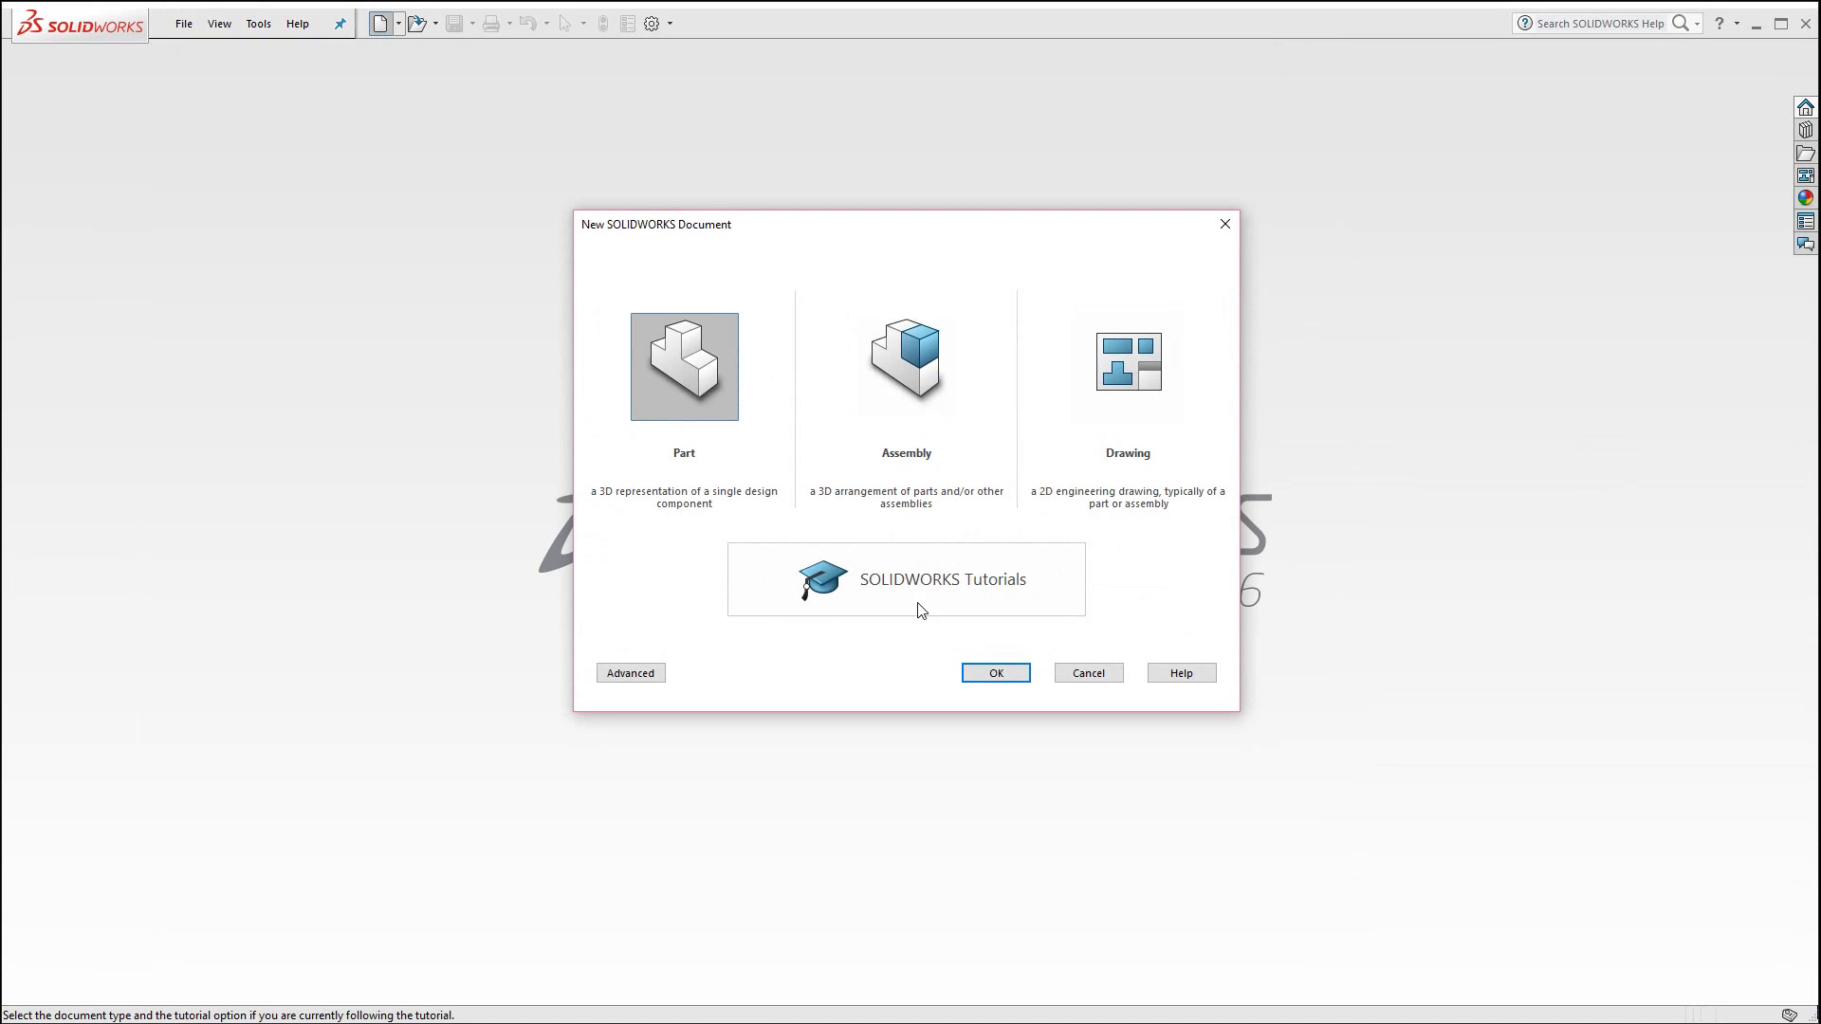
pyautogui.click(994, 673)
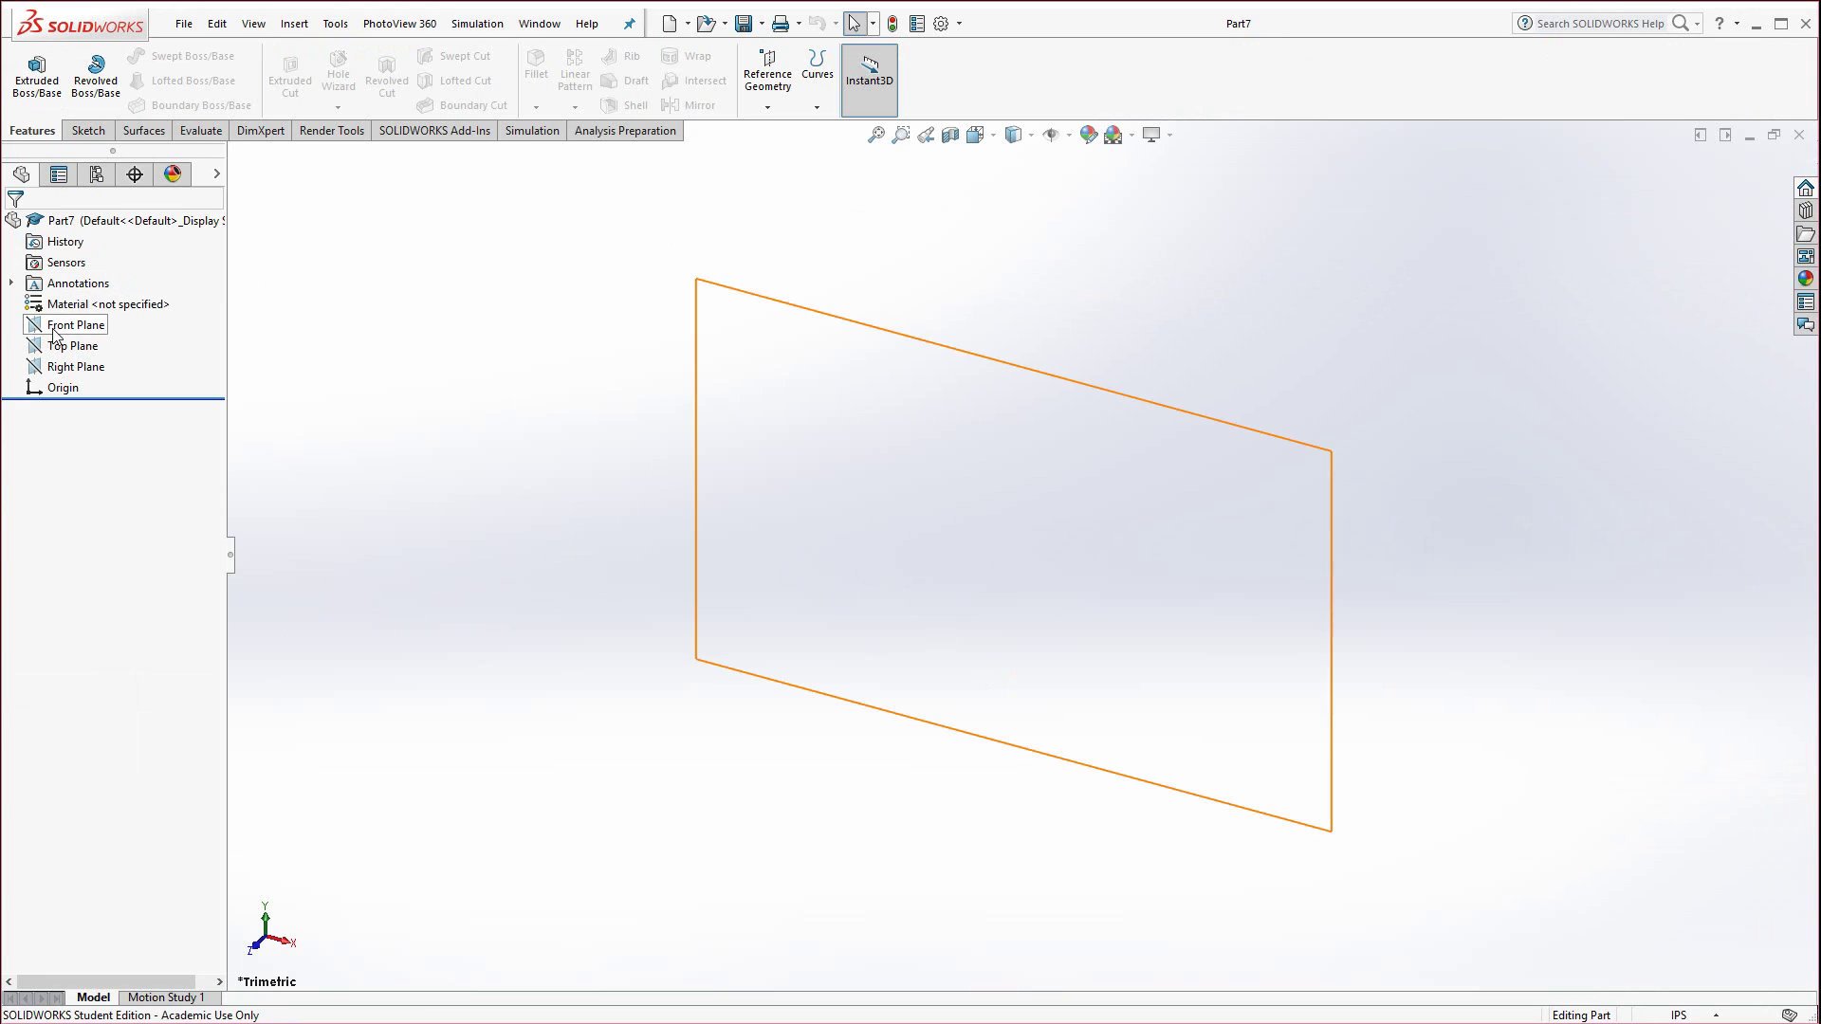
# Sketch two concentric circles at the origin on the Front Plane, with radii of about 4.04 in and 0.15 in.
pyautogui.click(57, 328)
pyautogui.click(61, 302)
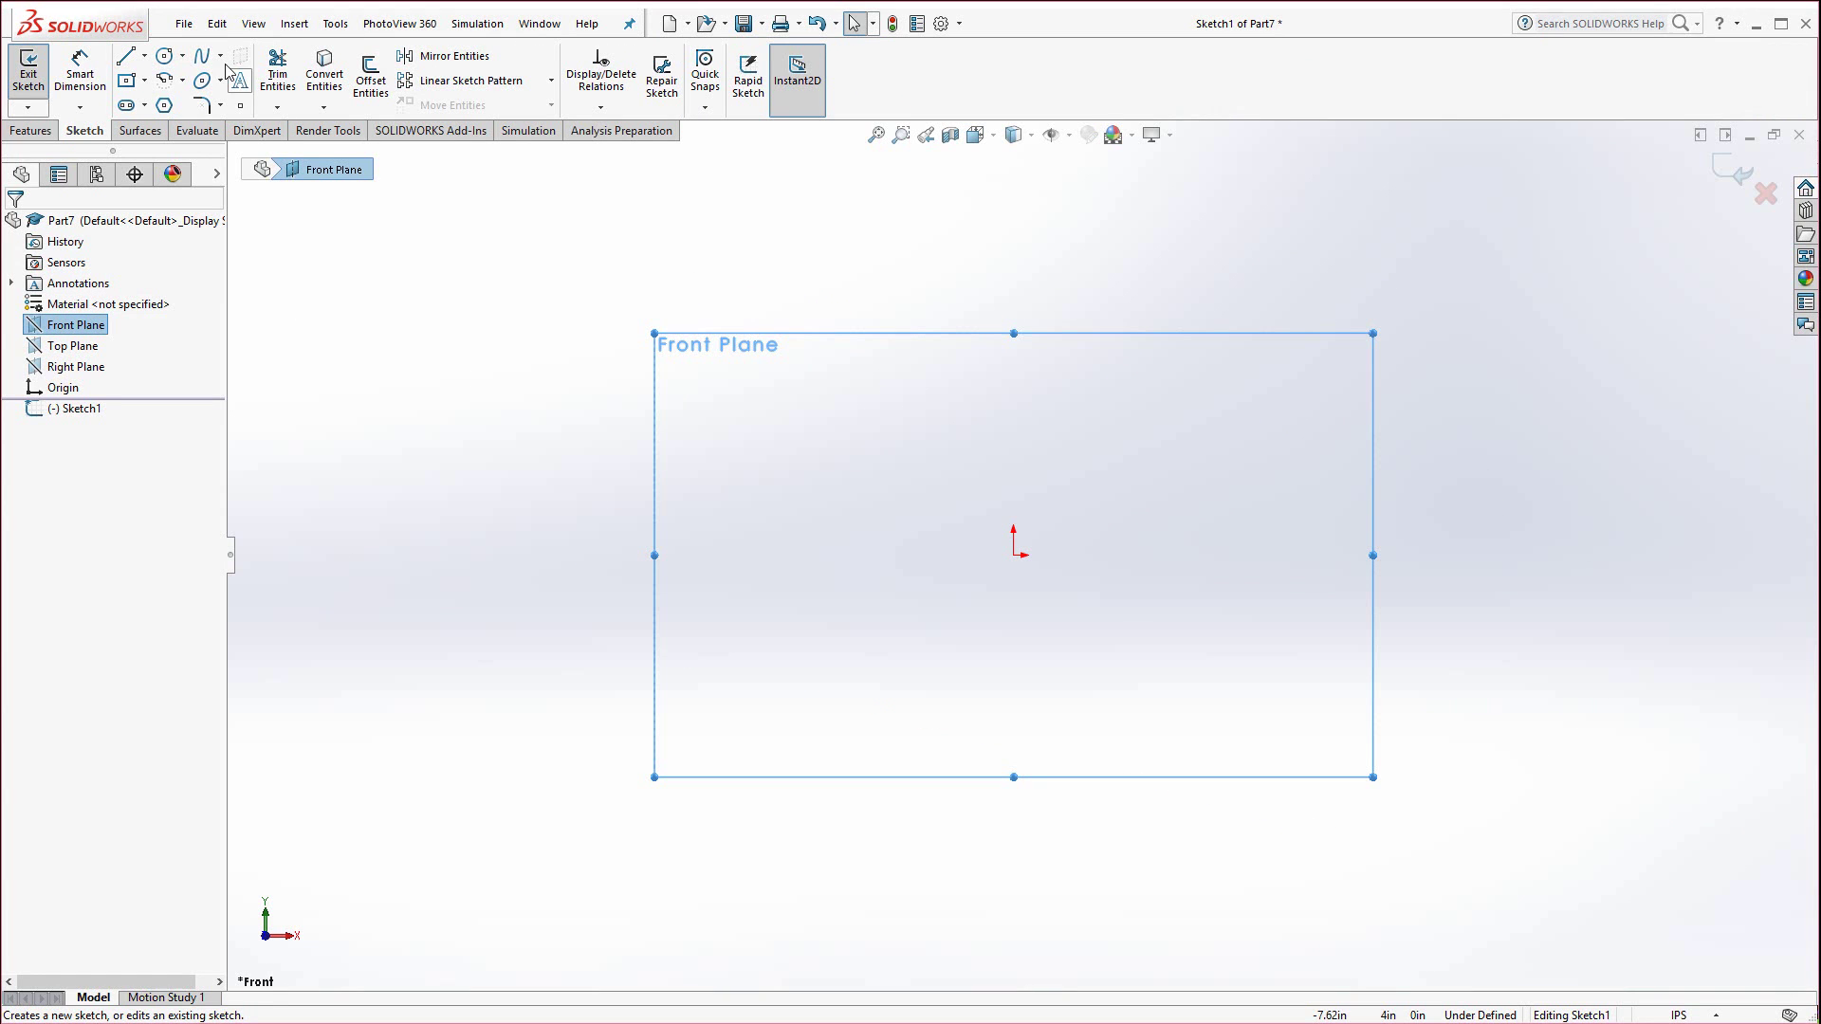
pyautogui.click(168, 58)
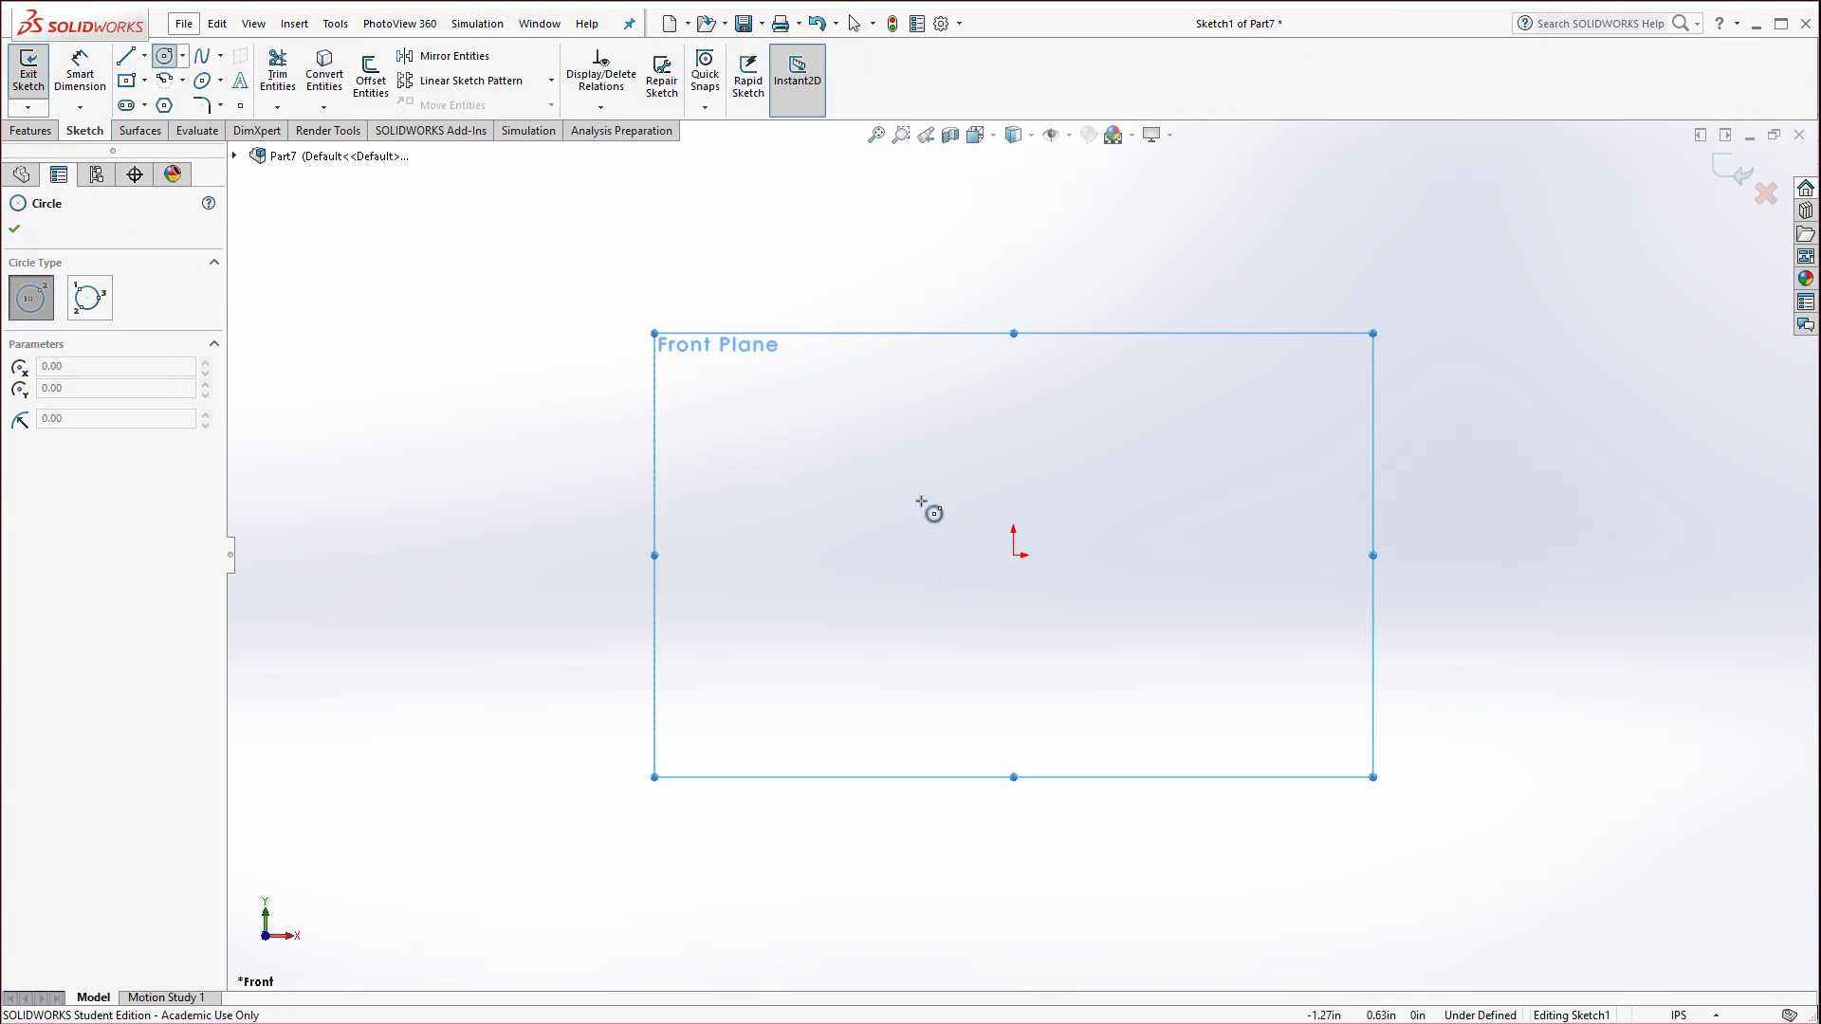
pyautogui.click(1015, 555)
pyautogui.click(1355, 315)
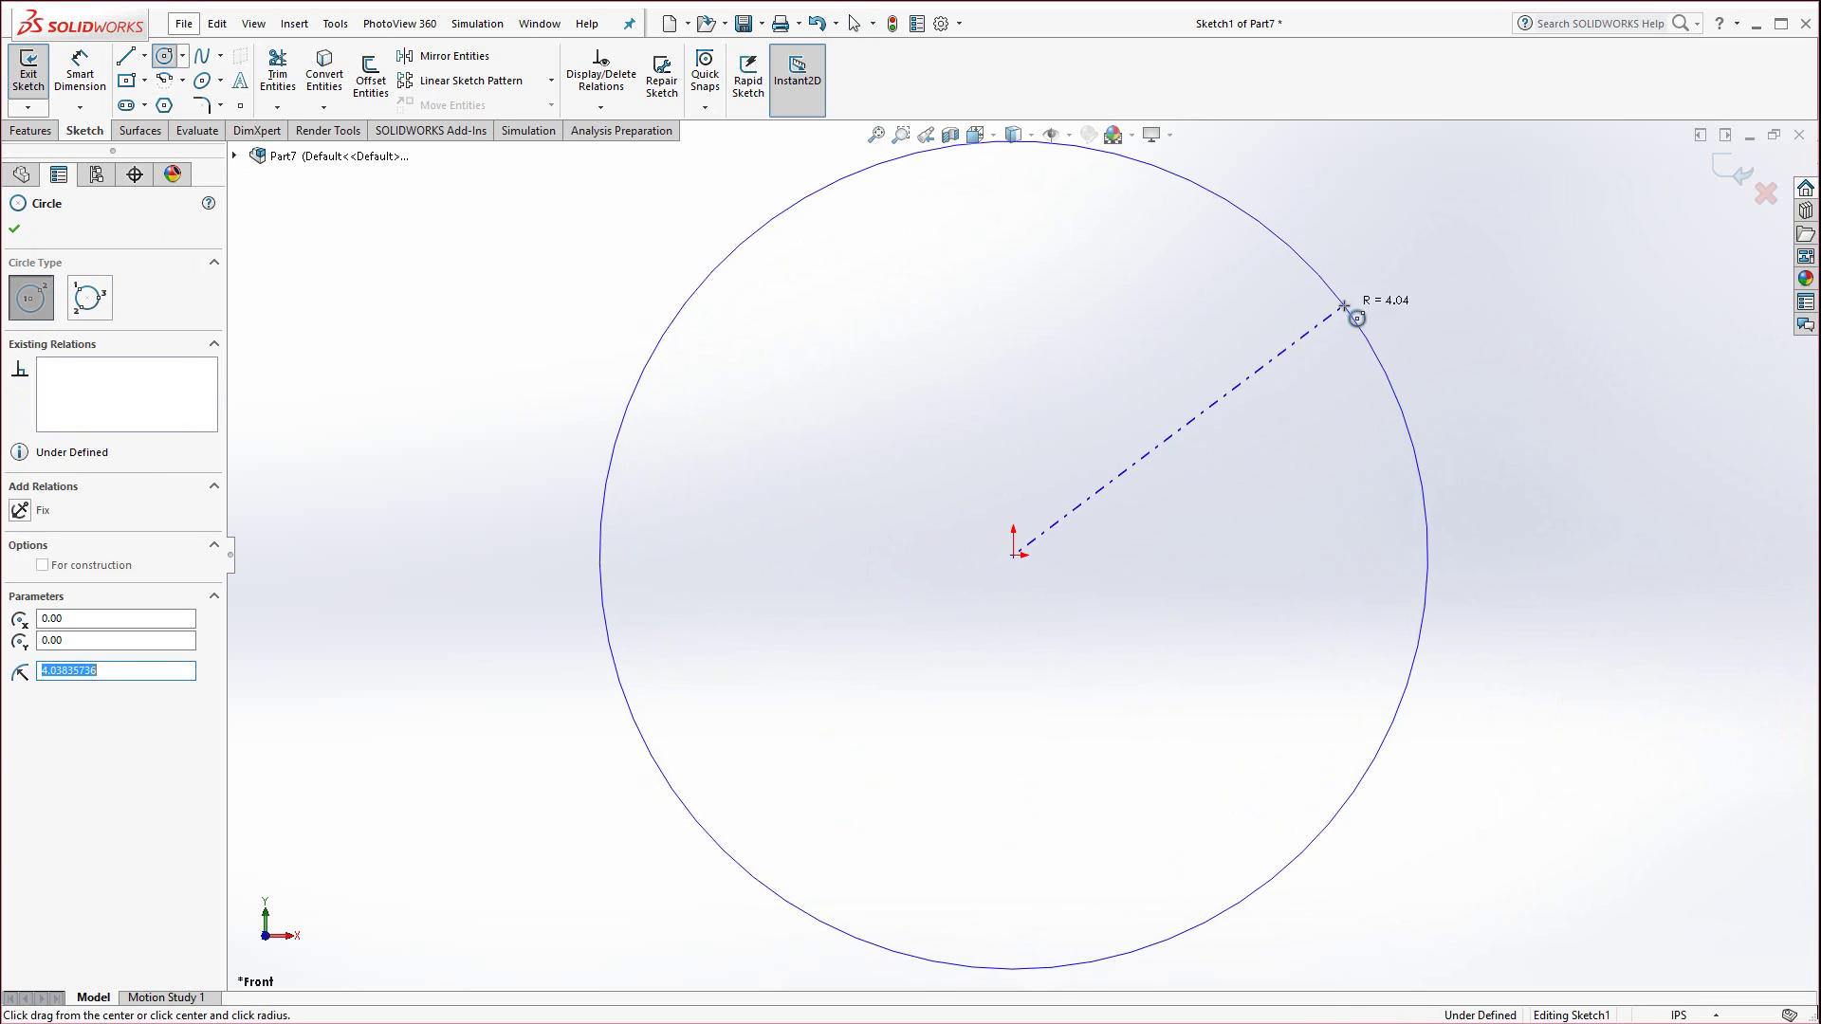
pyautogui.click(1013, 555)
pyautogui.click(1024, 565)
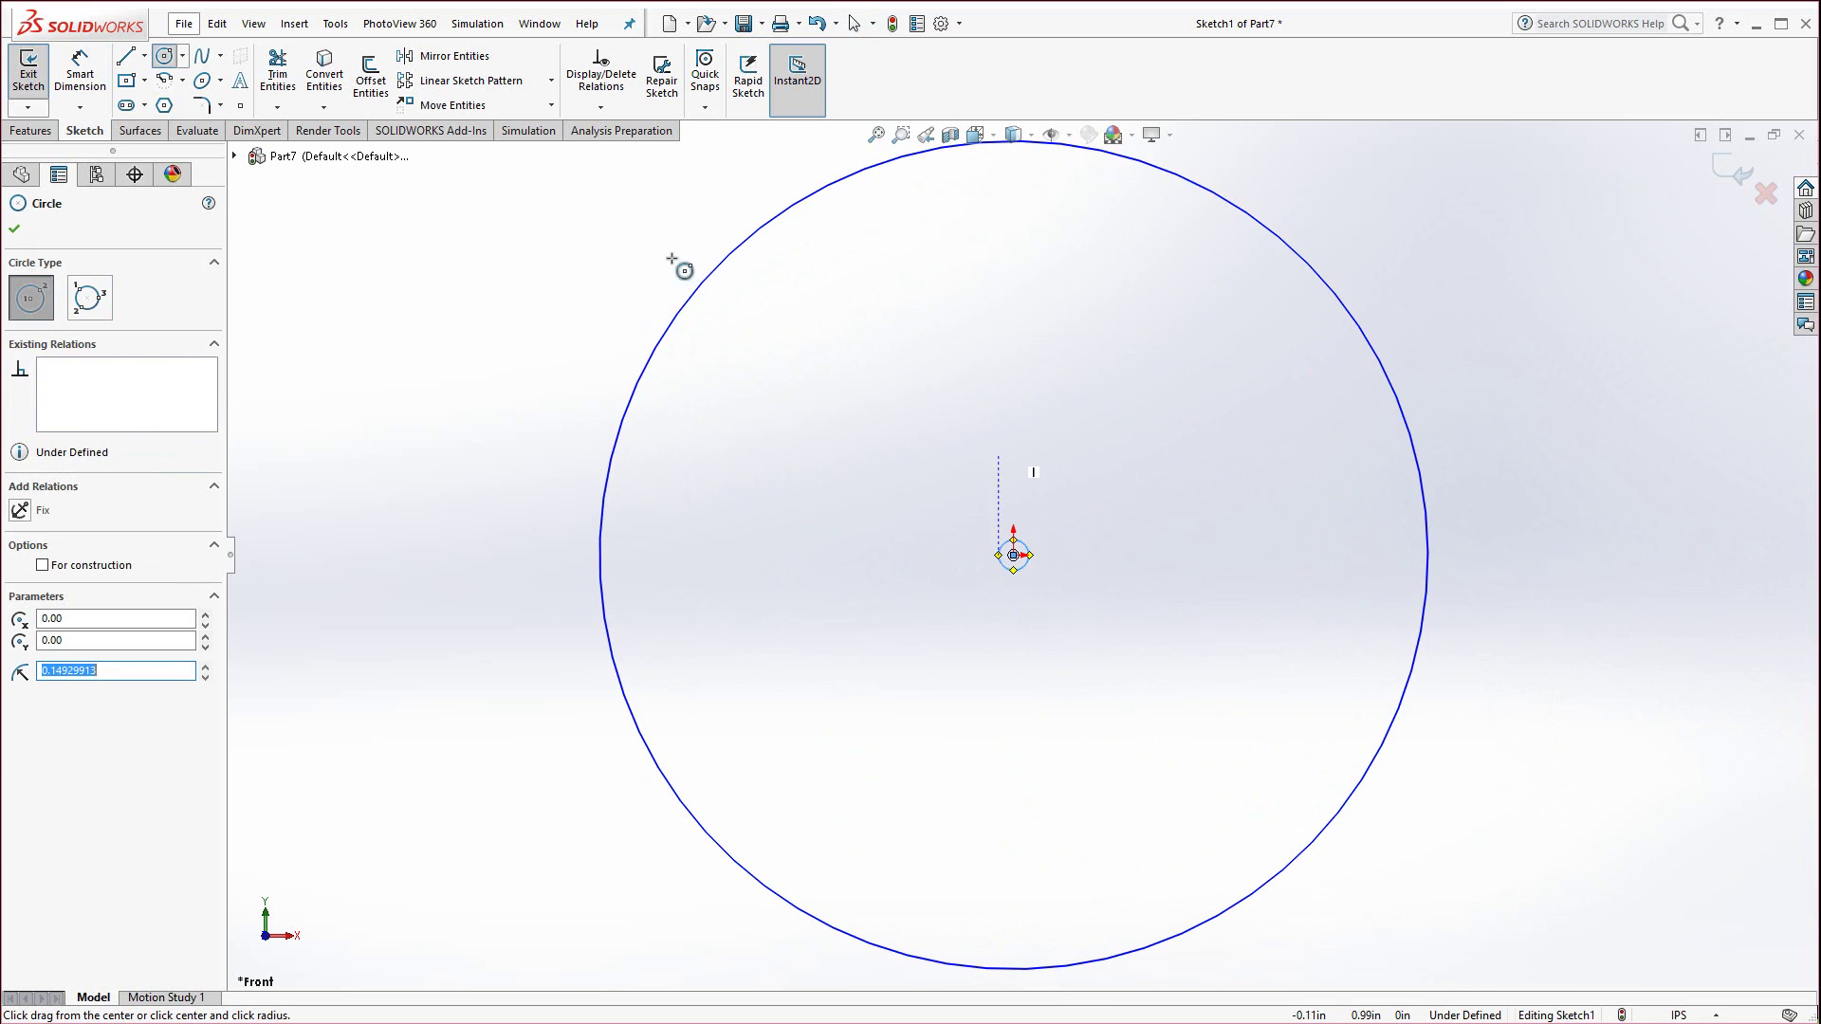
# Dimension the outer circle's diameter to 8 in and the inner circle's diameter to 0.5 in.
pyautogui.click(75, 77)
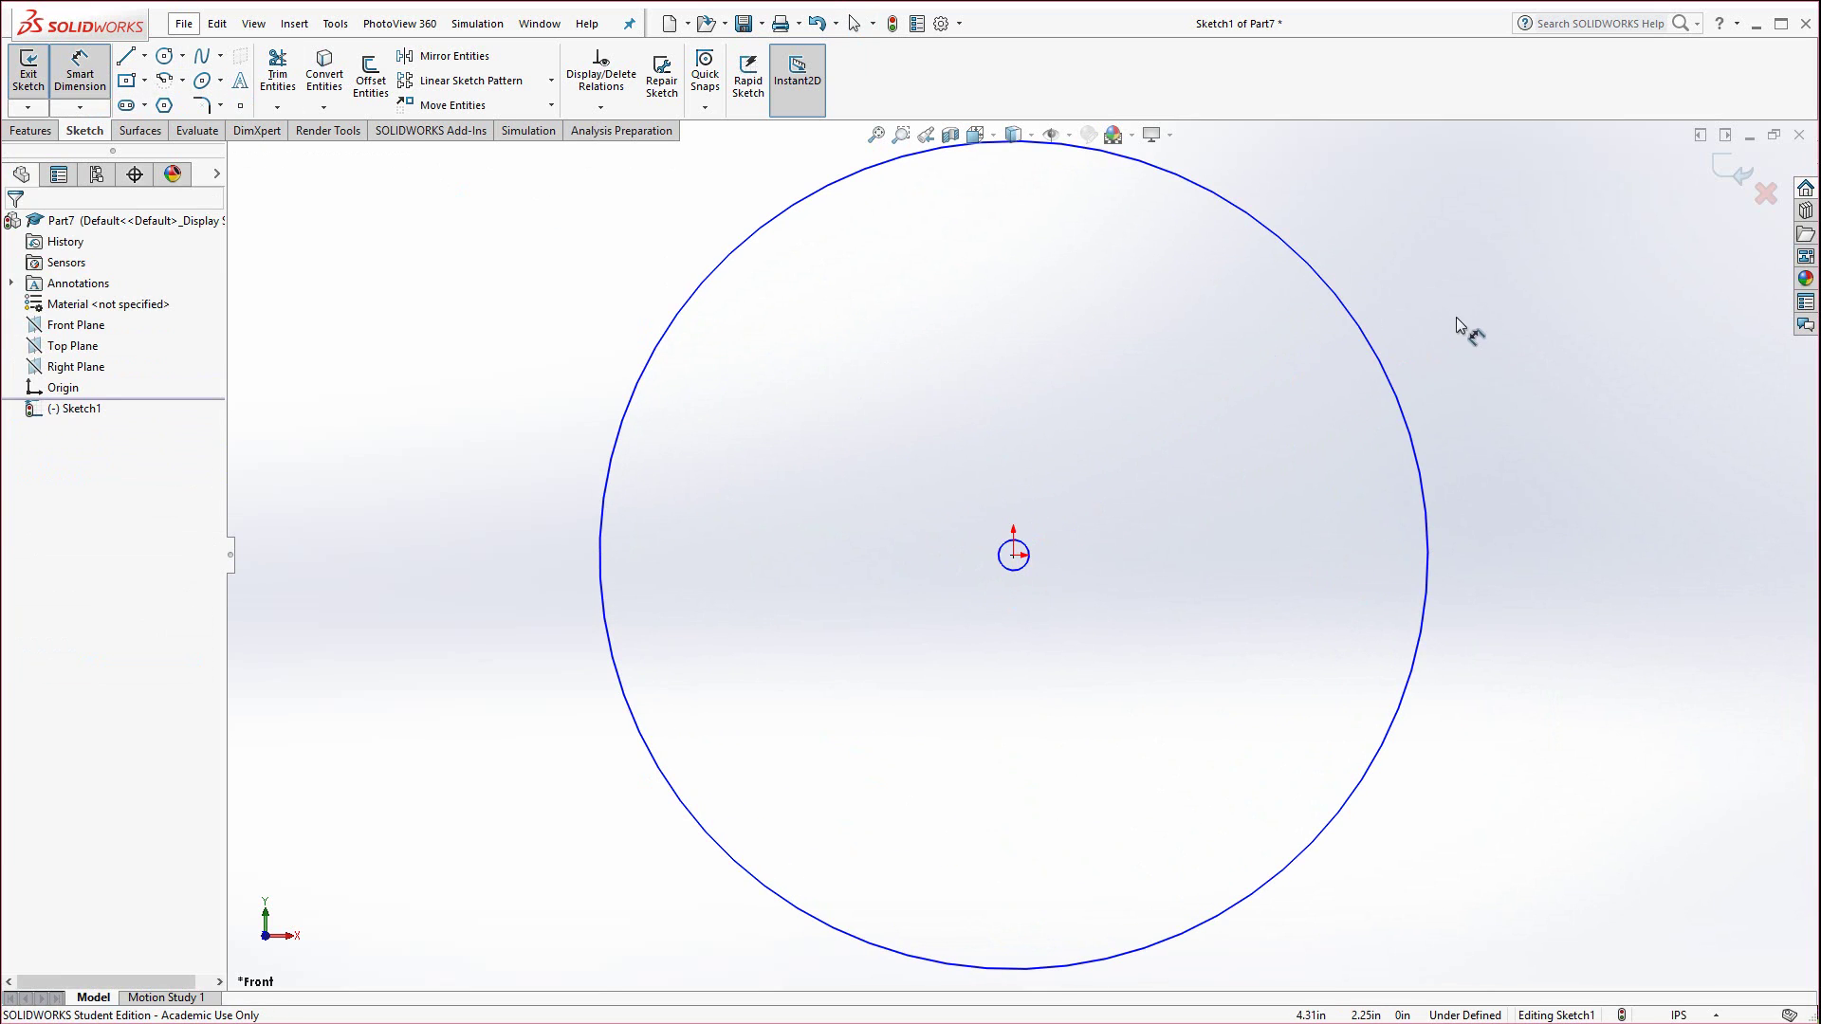
pyautogui.click(1362, 323)
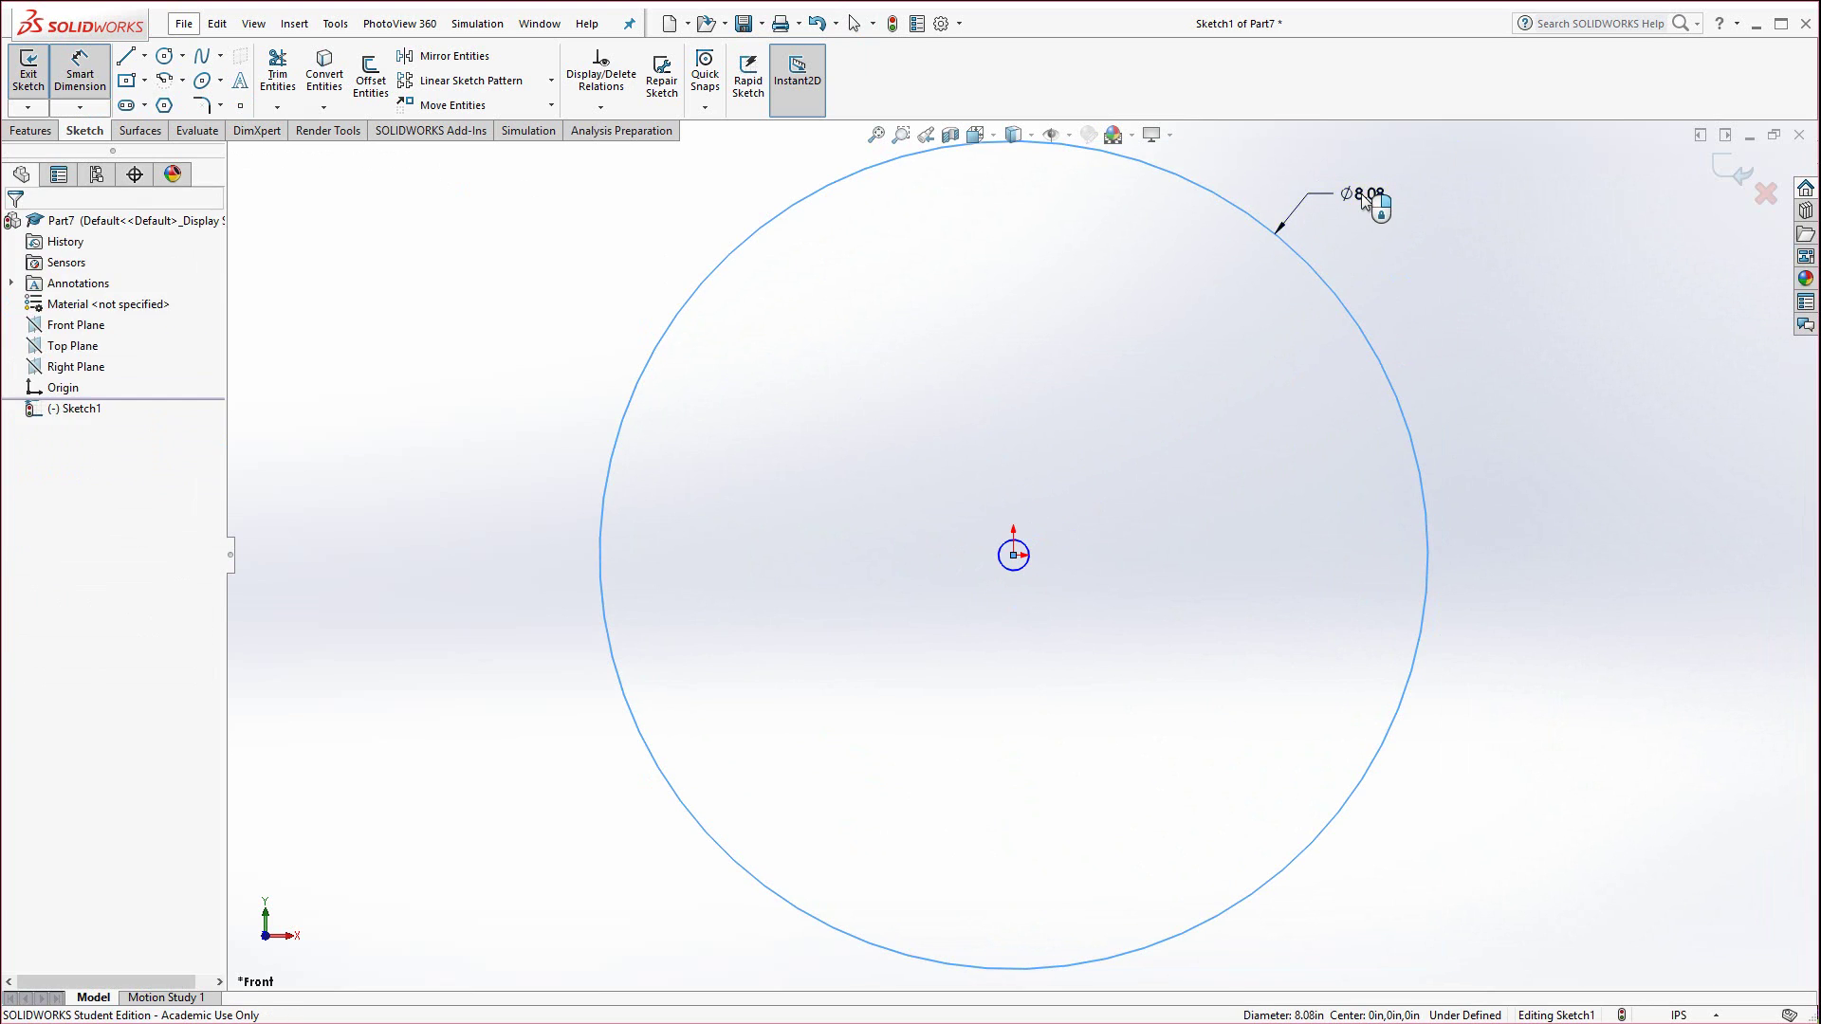
pyautogui.click(1362, 193)
pyautogui.write('8')
pyautogui.press('Return')
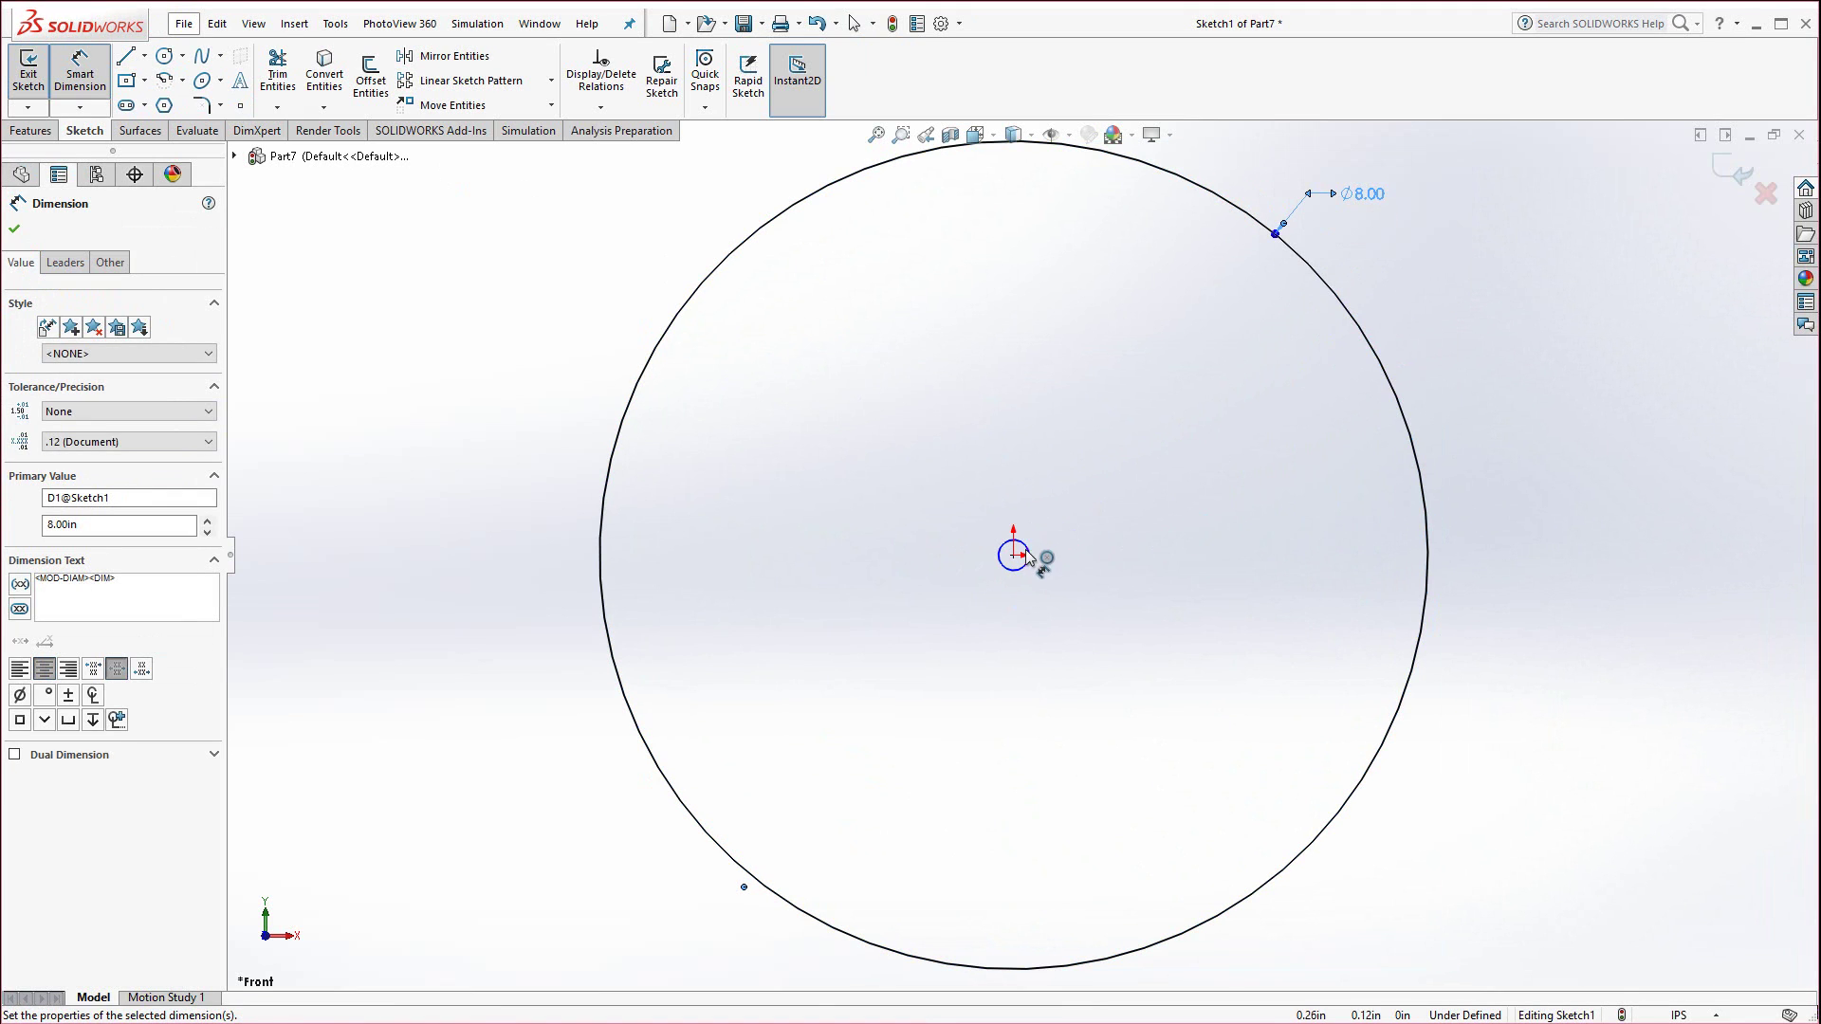
pyautogui.click(1029, 561)
pyautogui.click(1421, 252)
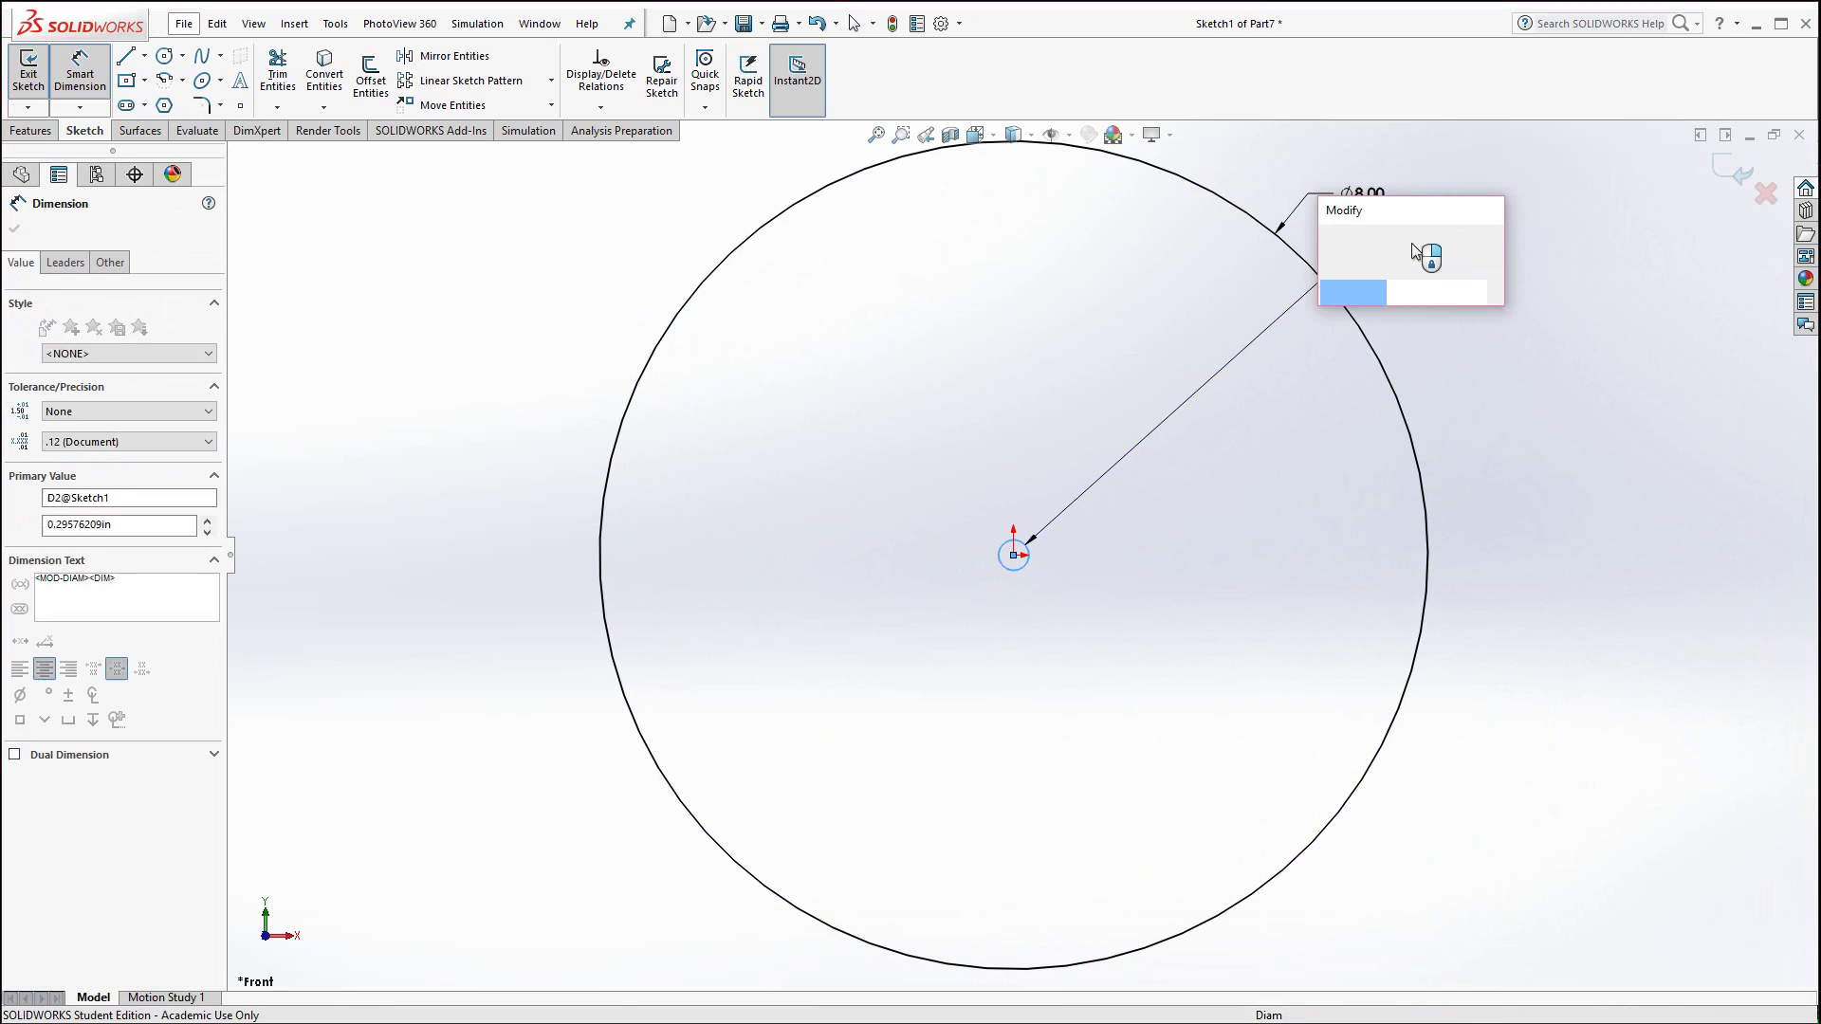
pyautogui.write('.5')
pyautogui.press('Return')
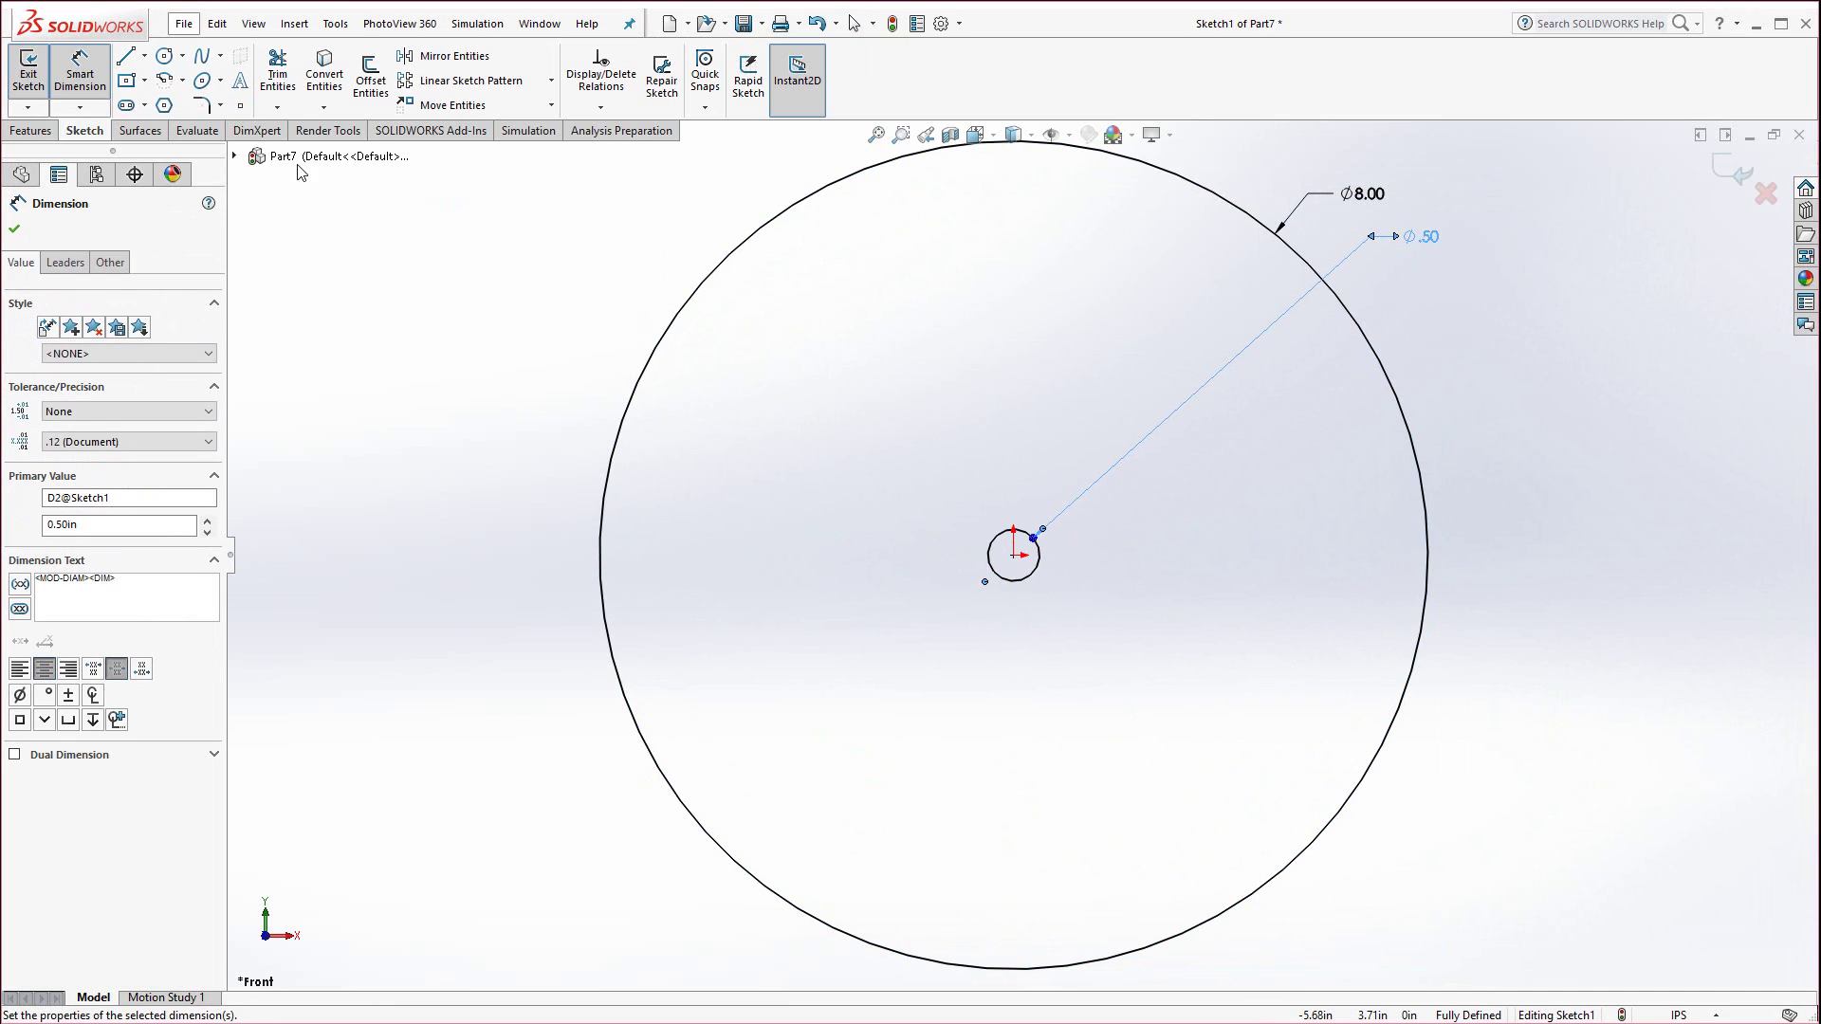
# Extrude the two-circle sketch as a blind boss with a depth of 0.25 in.
pyautogui.click(38, 130)
pyautogui.click(36, 76)
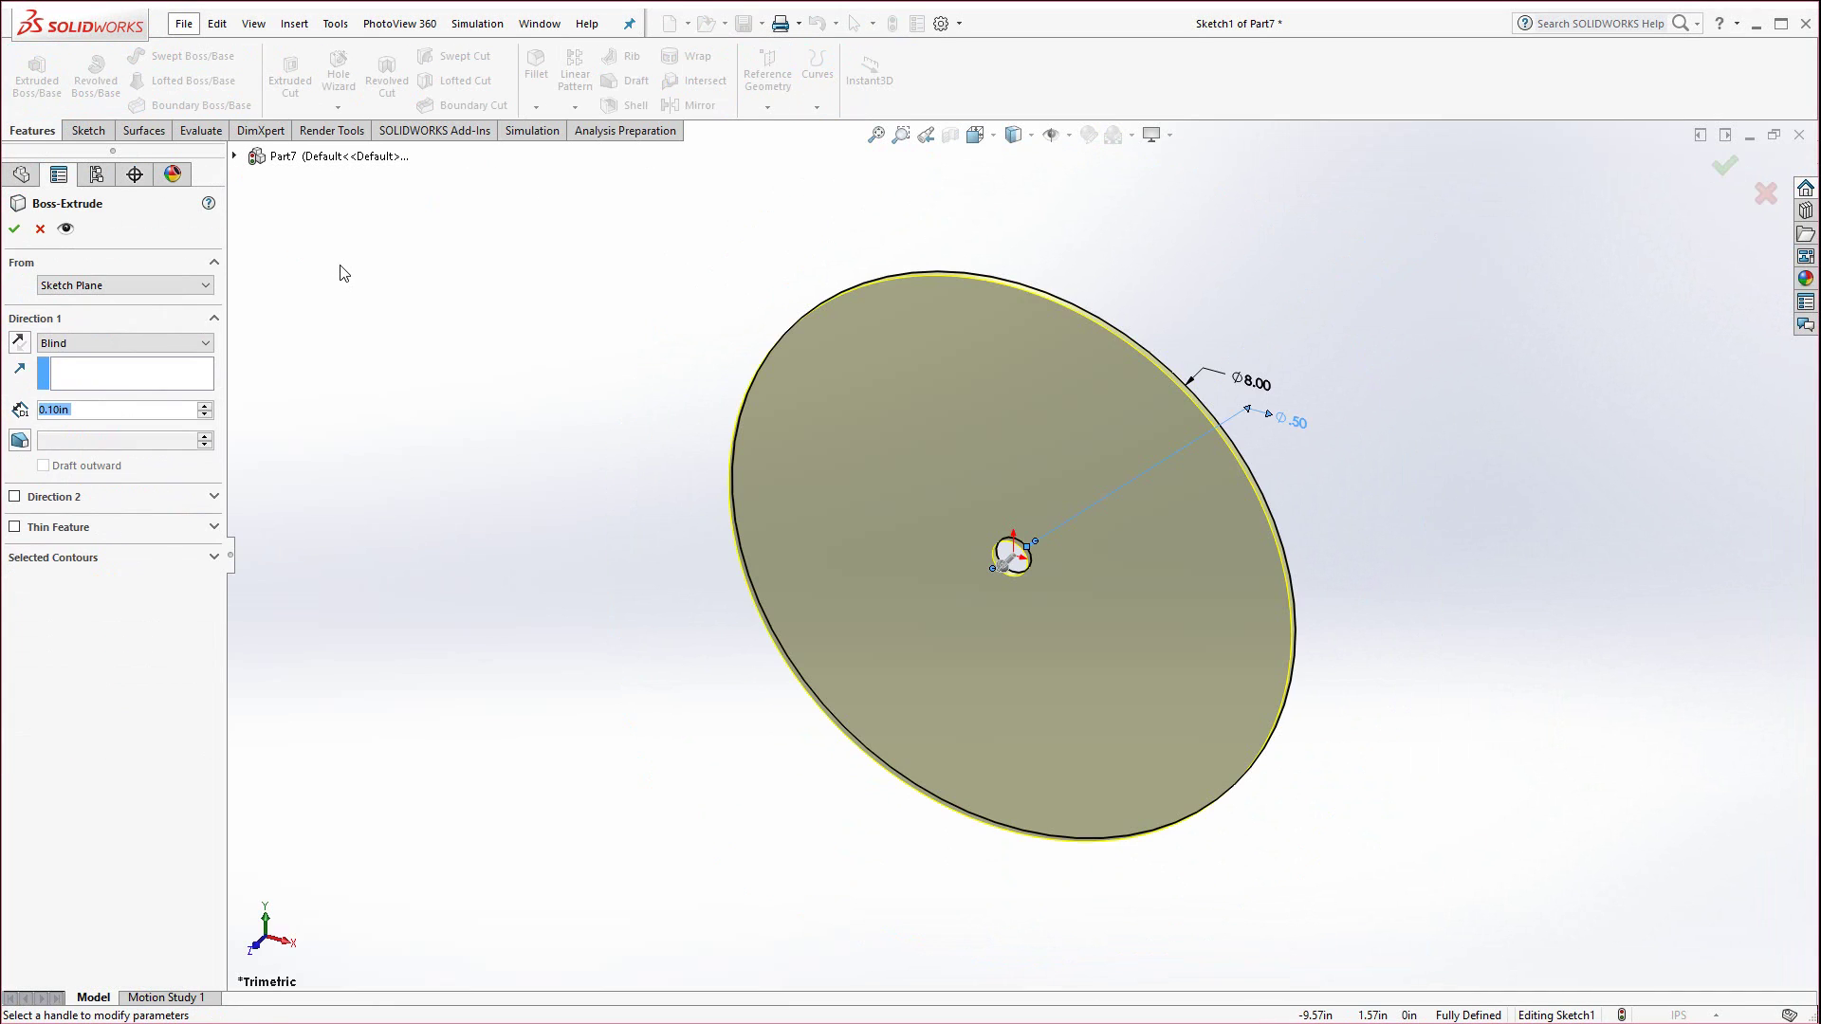
pyautogui.write('.25')
pyautogui.press('Return')
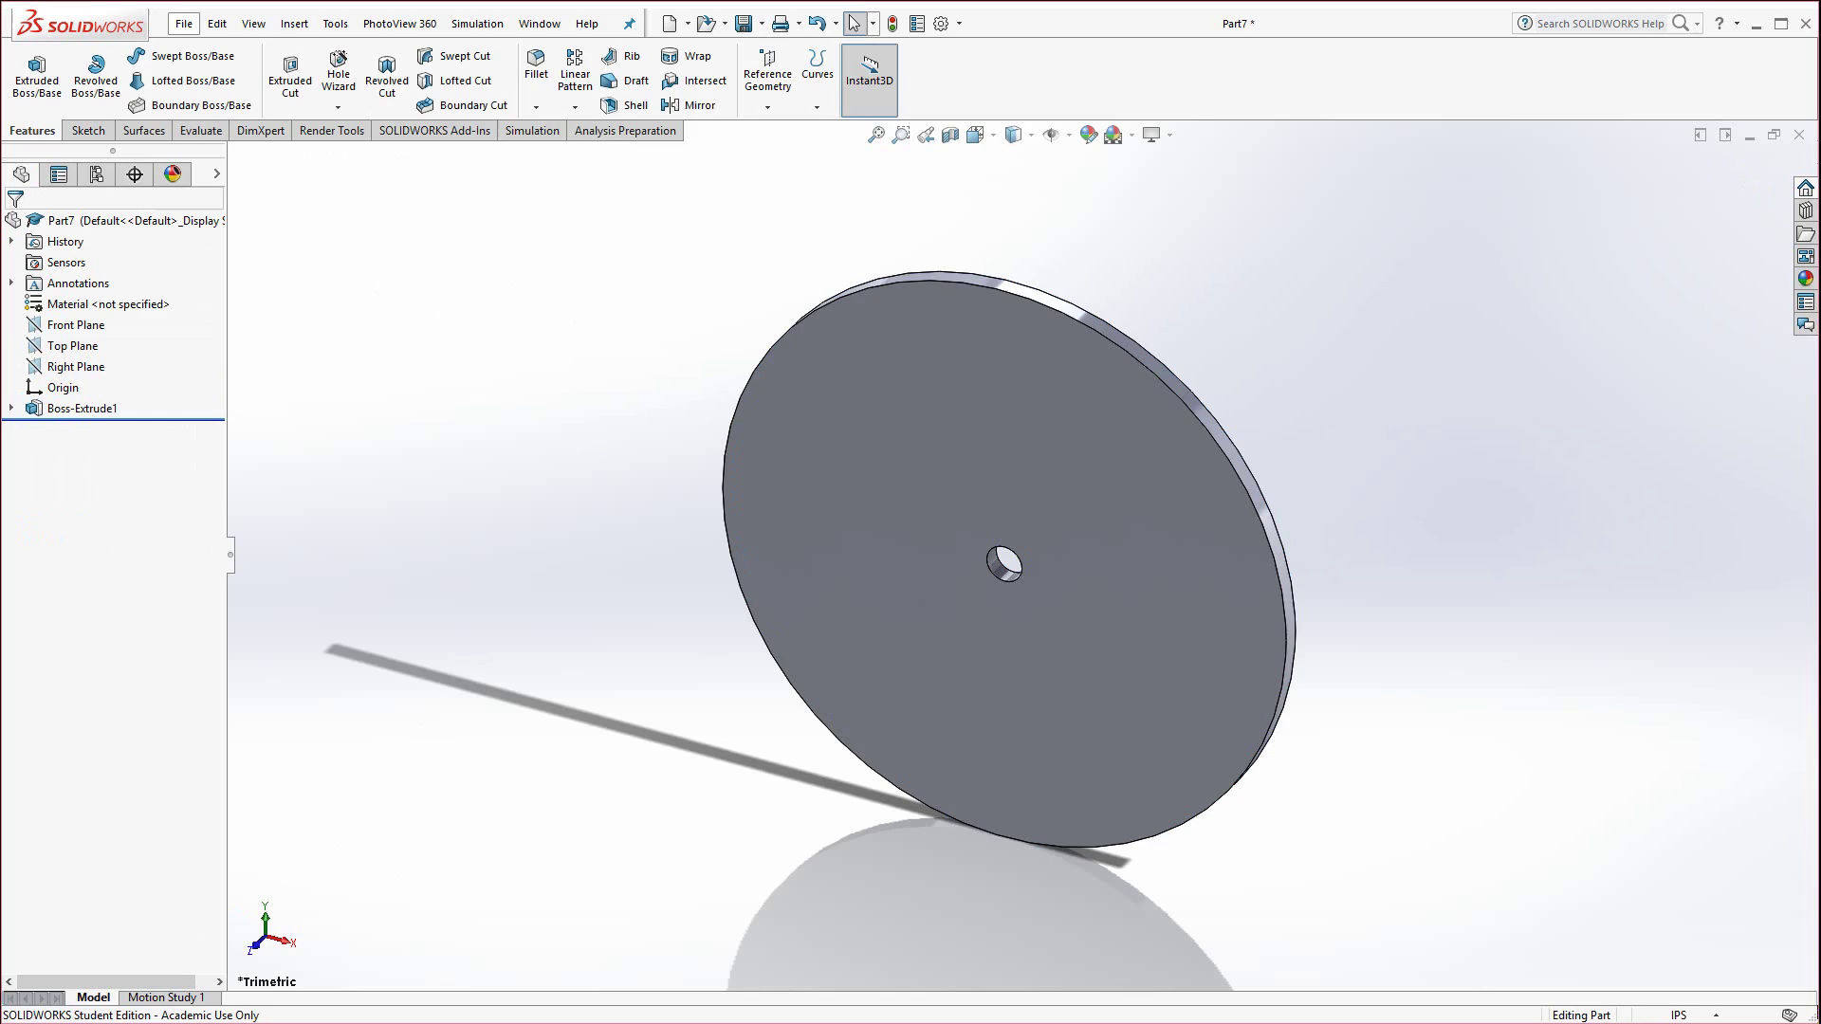
# Check the disc's thickness in the exam PDF's clock body drawing and set the extrusion depth to 0.75 in.
pyautogui.hotkey('alt', 'Tab')
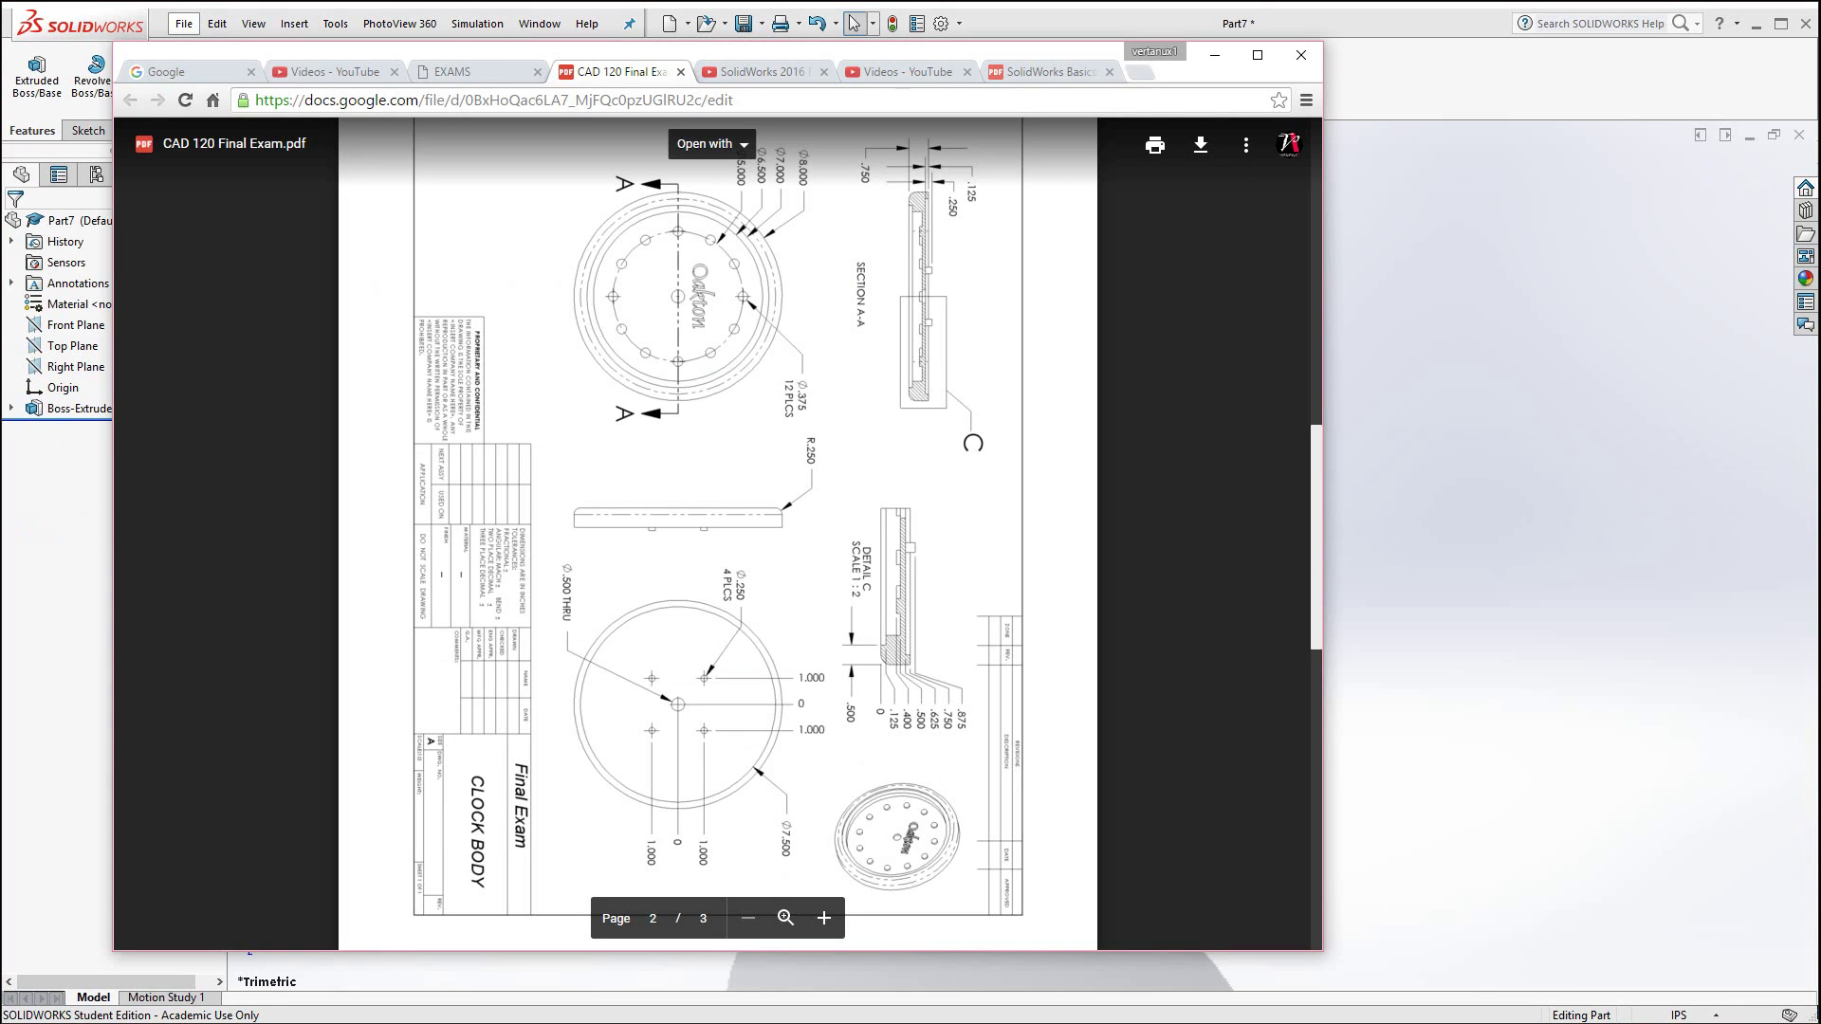
pyautogui.hotkey('alt', 'Tab')
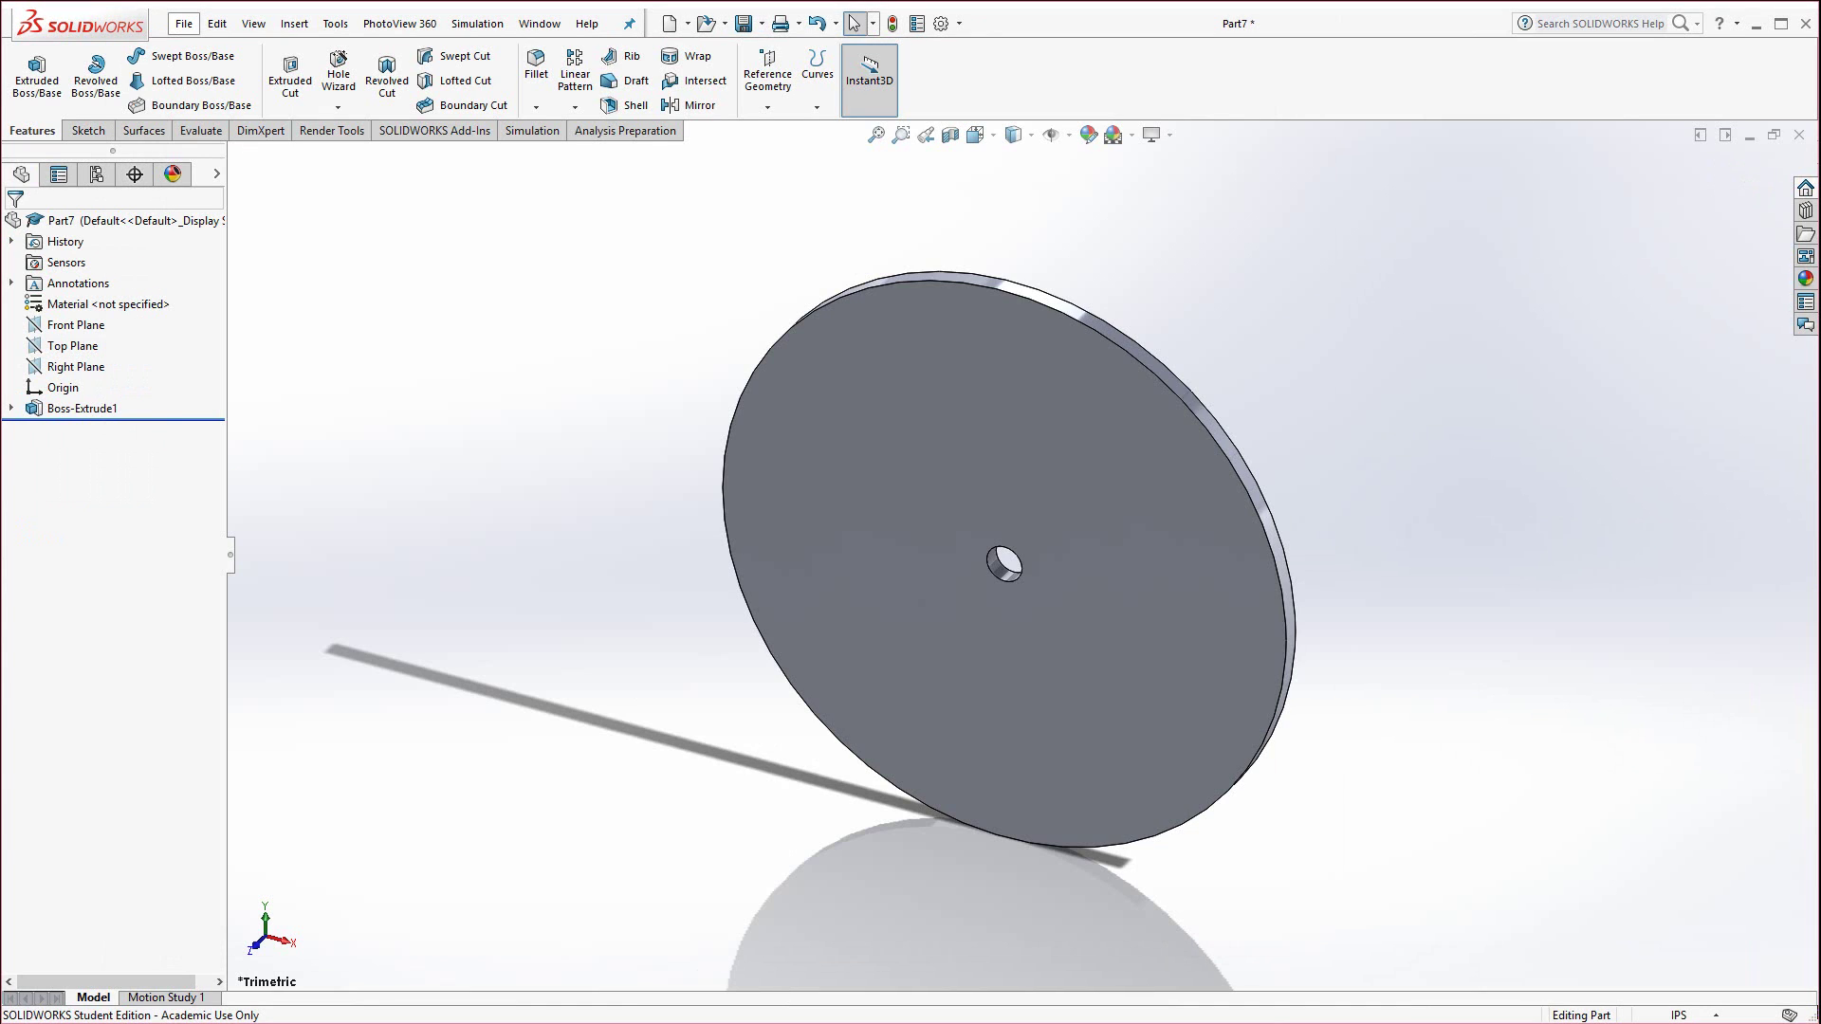
pyautogui.doubleClick(934, 442)
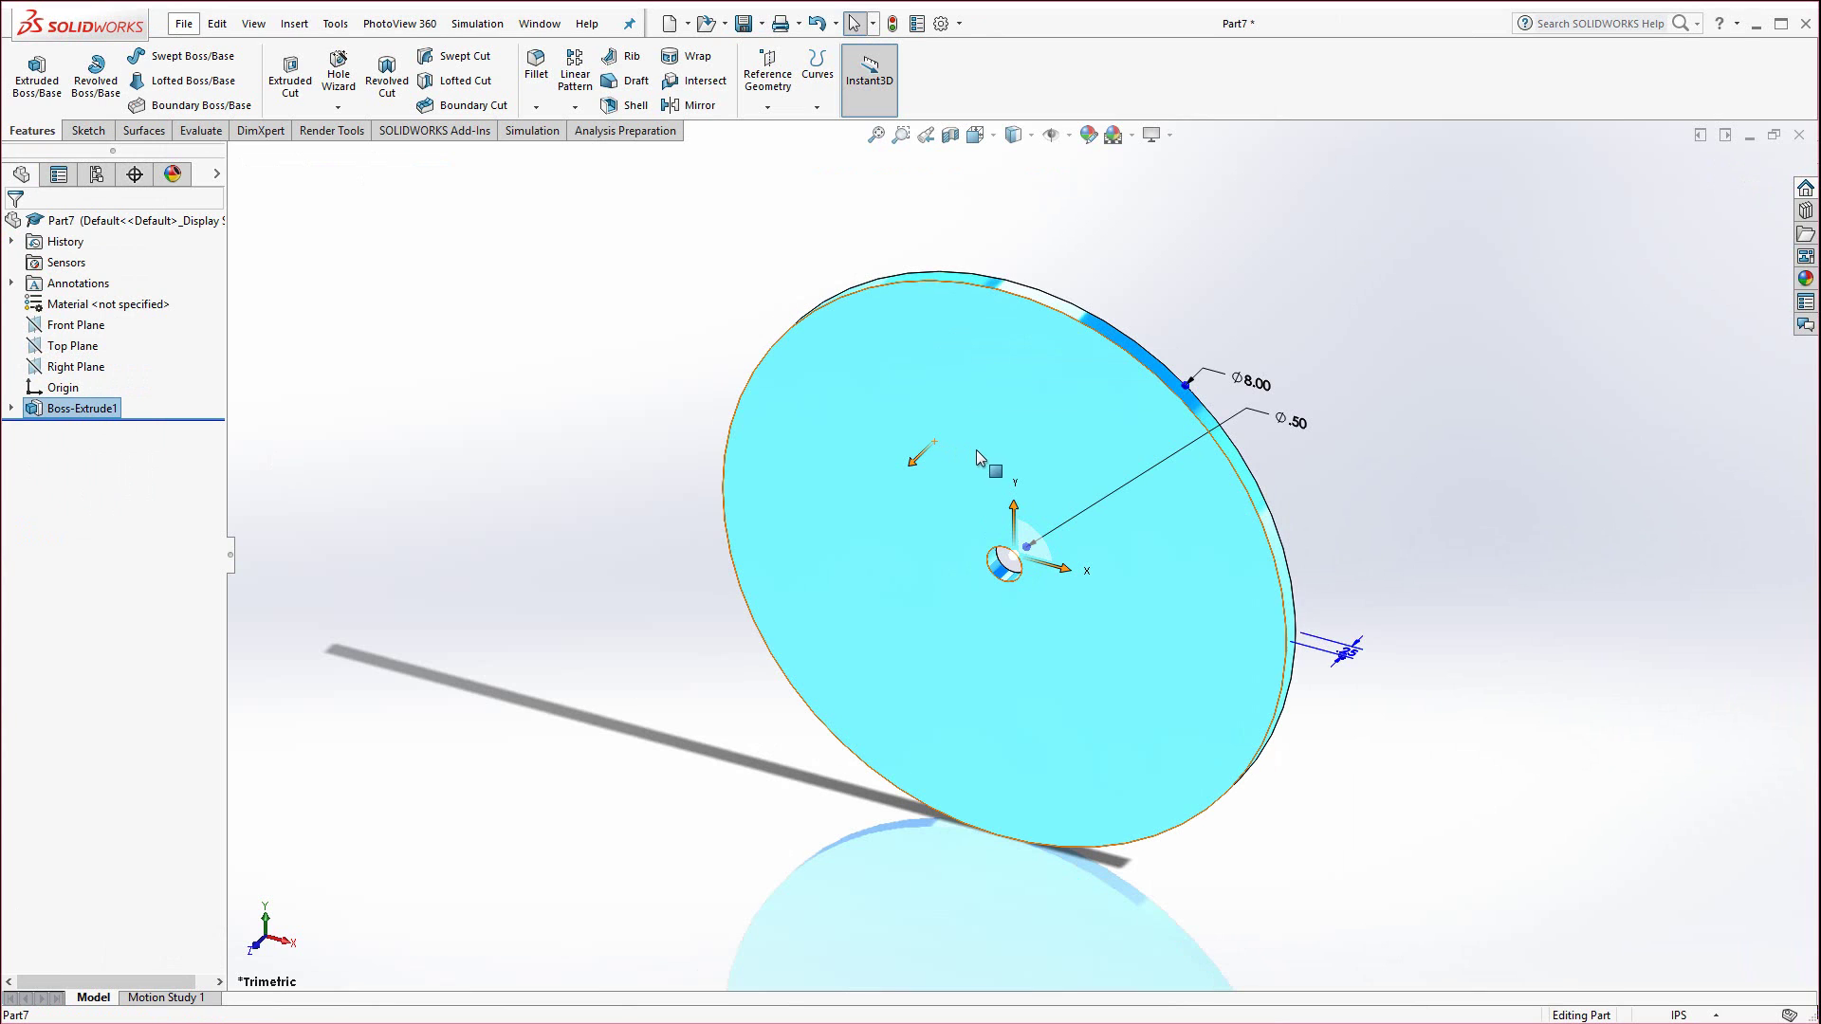
pyautogui.doubleClick(1345, 653)
pyautogui.write('.75')
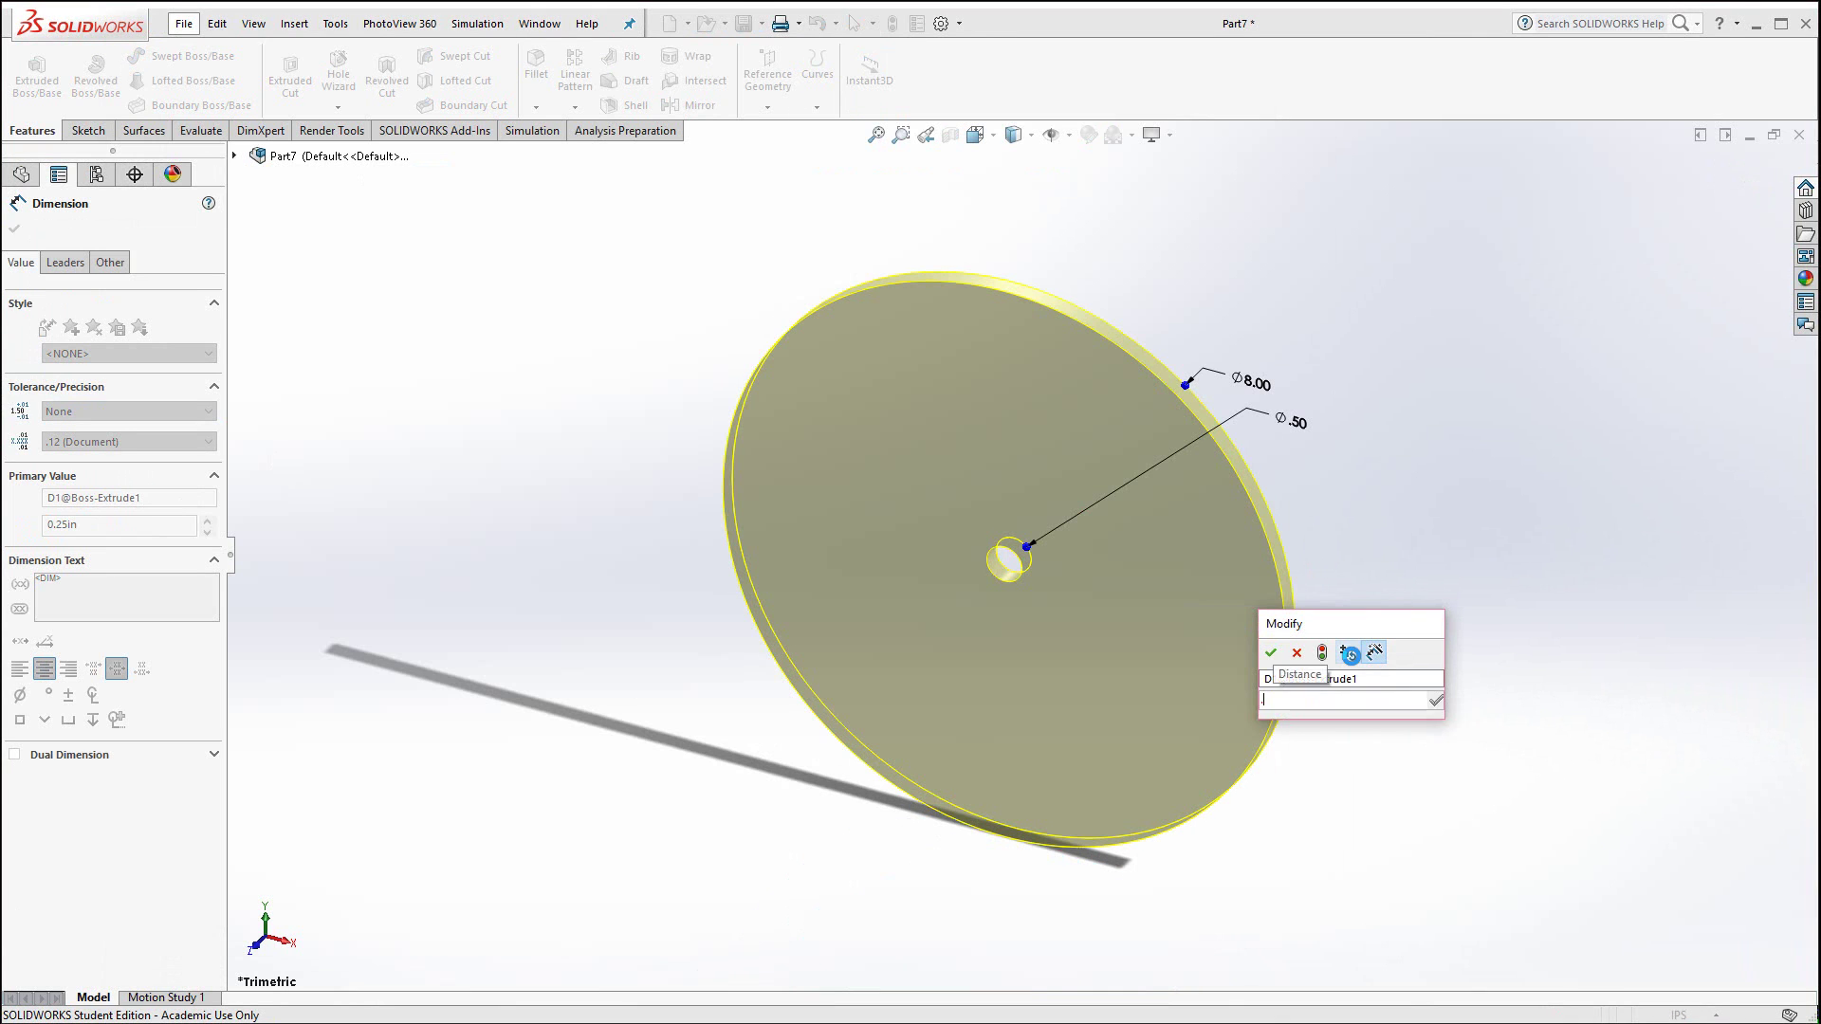
pyautogui.click(1322, 653)
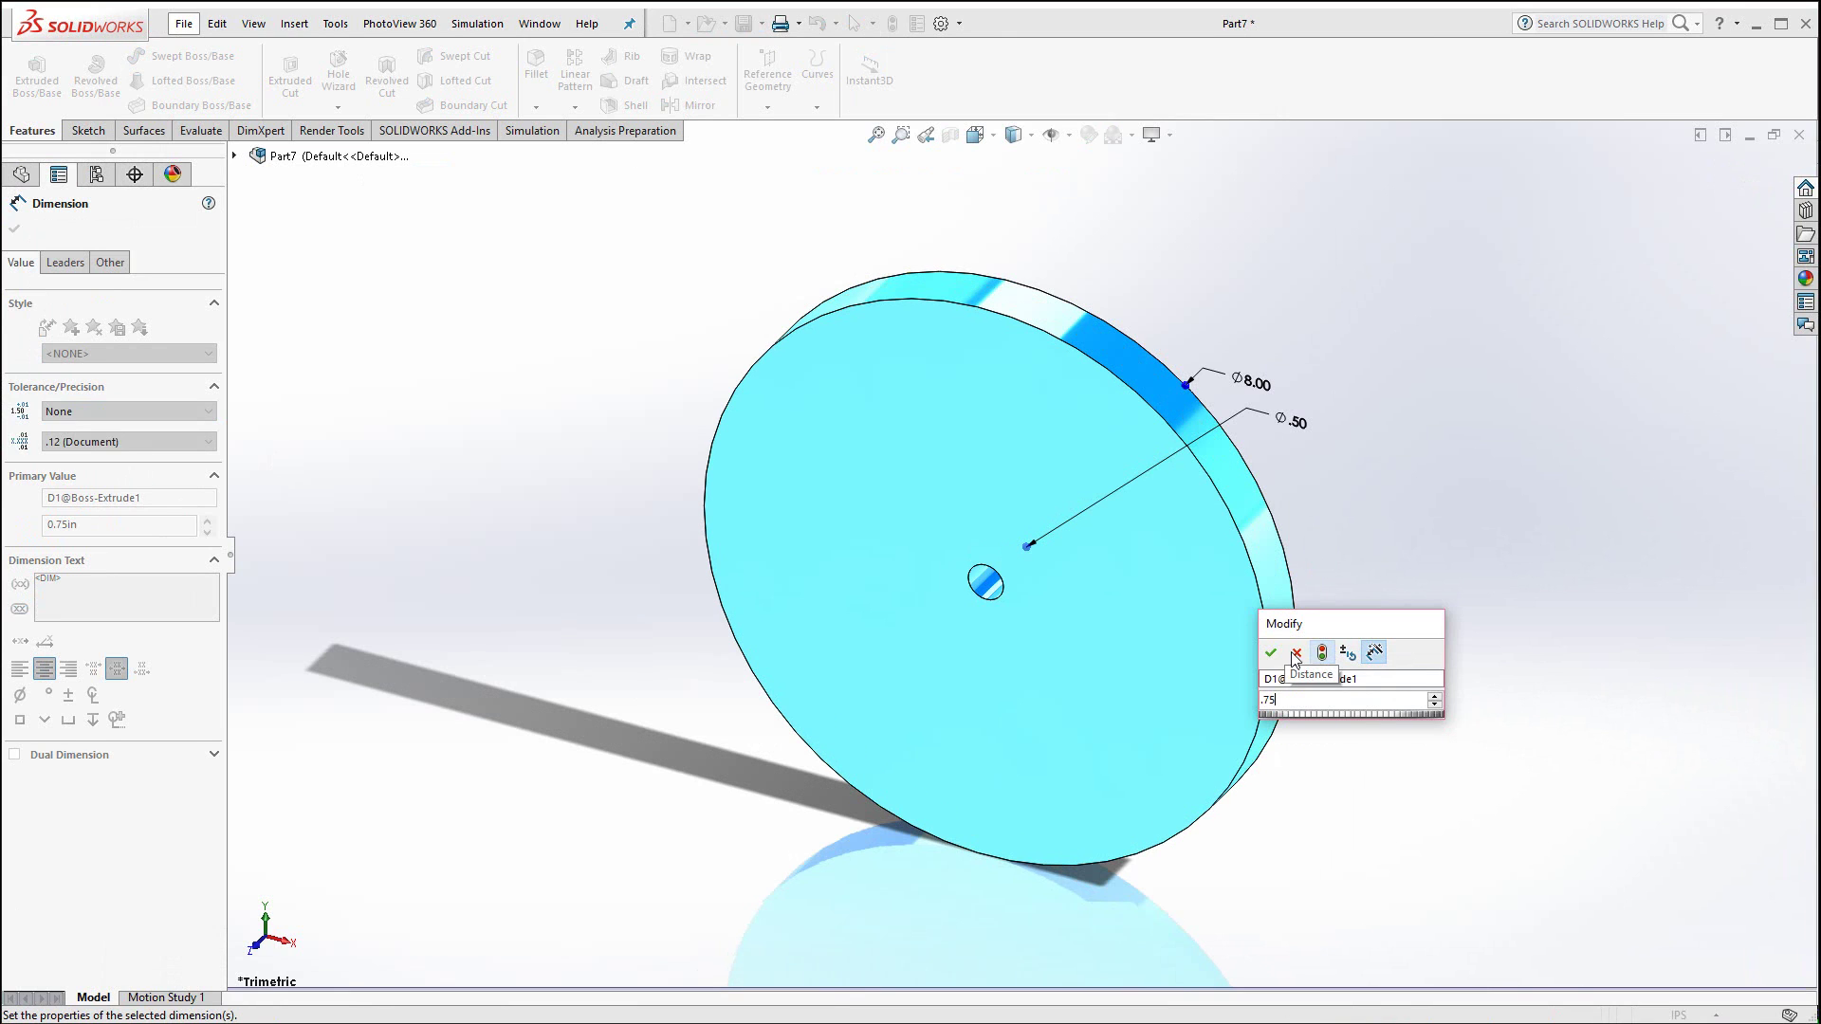
pyautogui.click(1271, 653)
pyautogui.click(1443, 540)
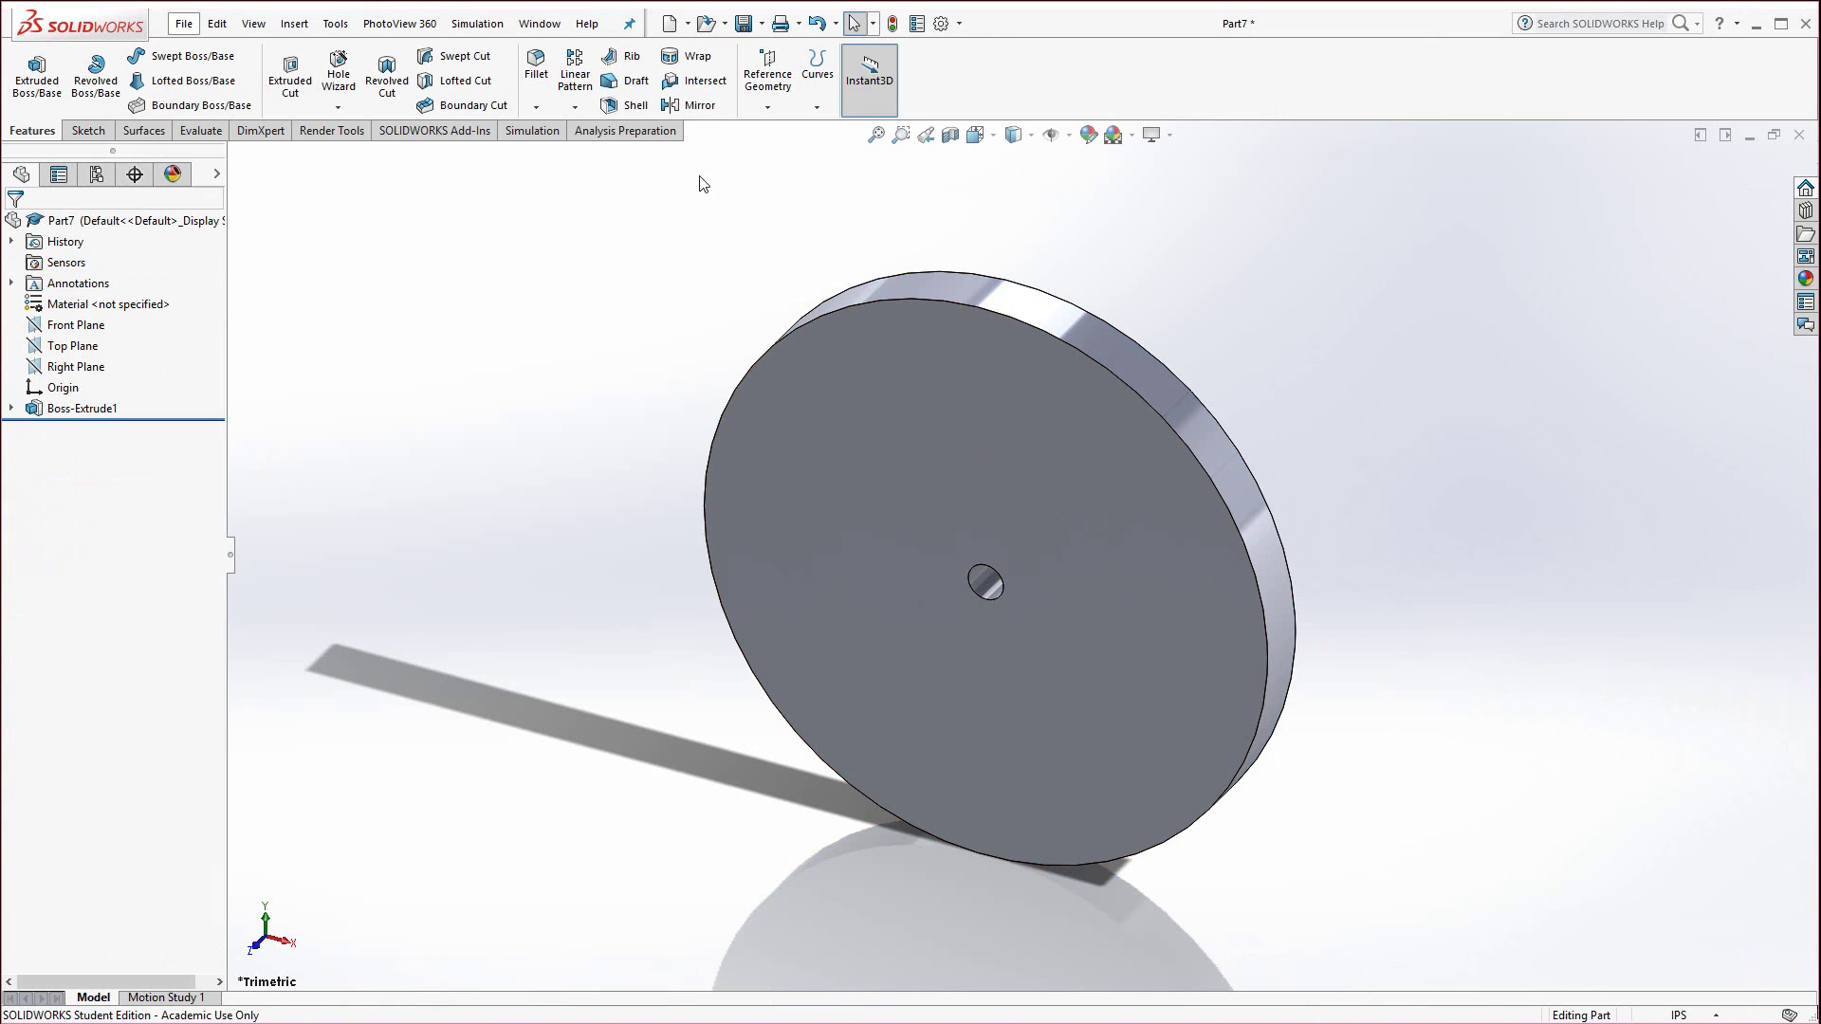
# Fillet the outer edge of the disc's front face with a symmetric 0.25 in radius.
pyautogui.click(536, 66)
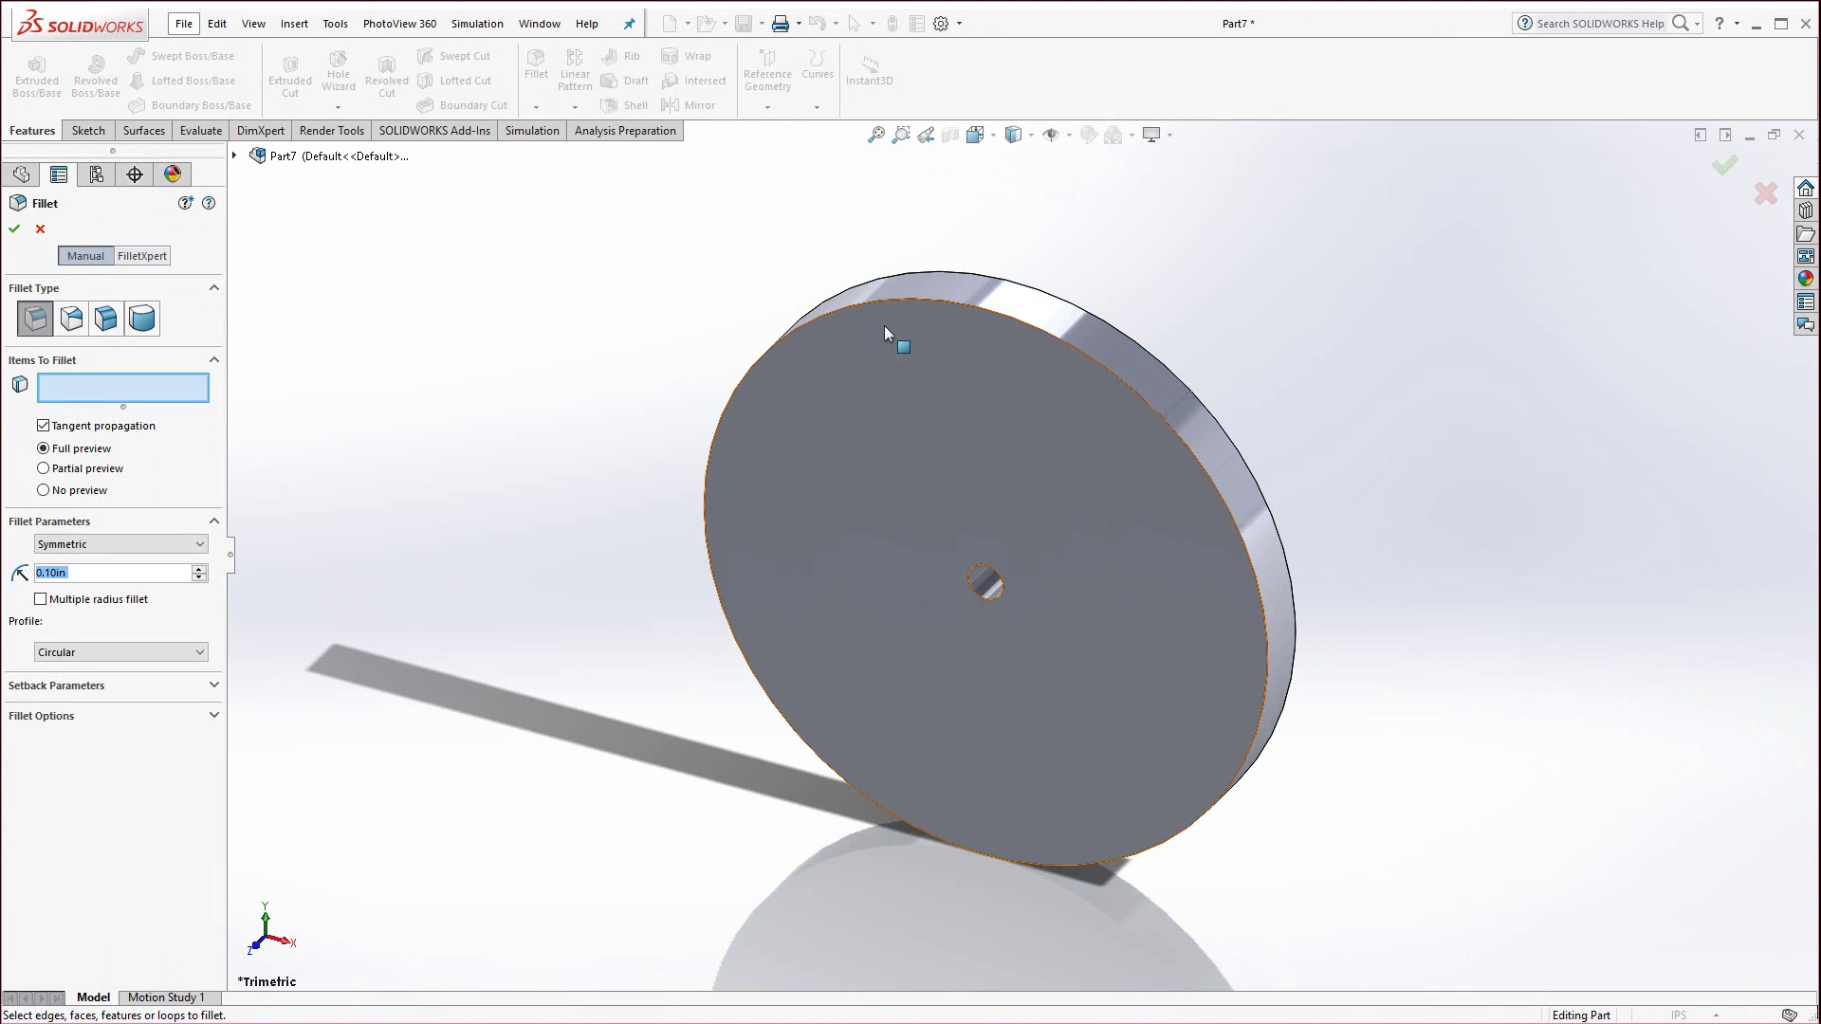
pyautogui.click(937, 302)
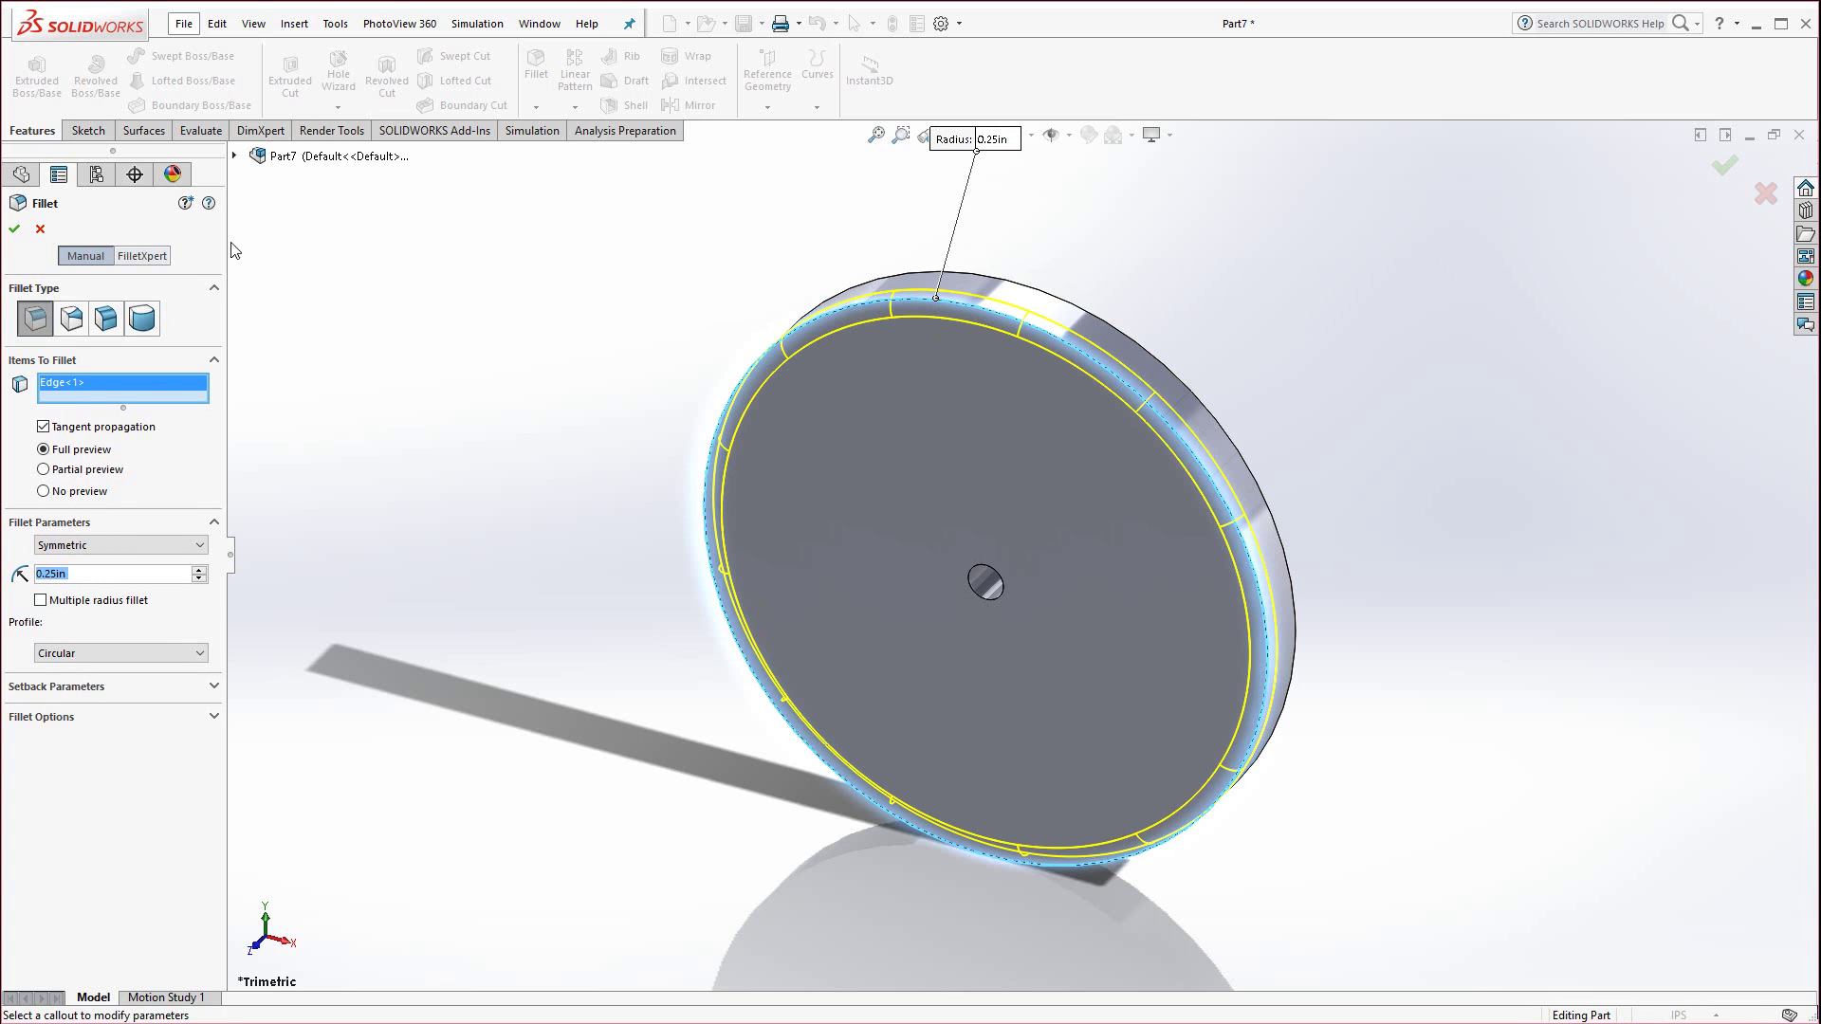
pyautogui.click(14, 228)
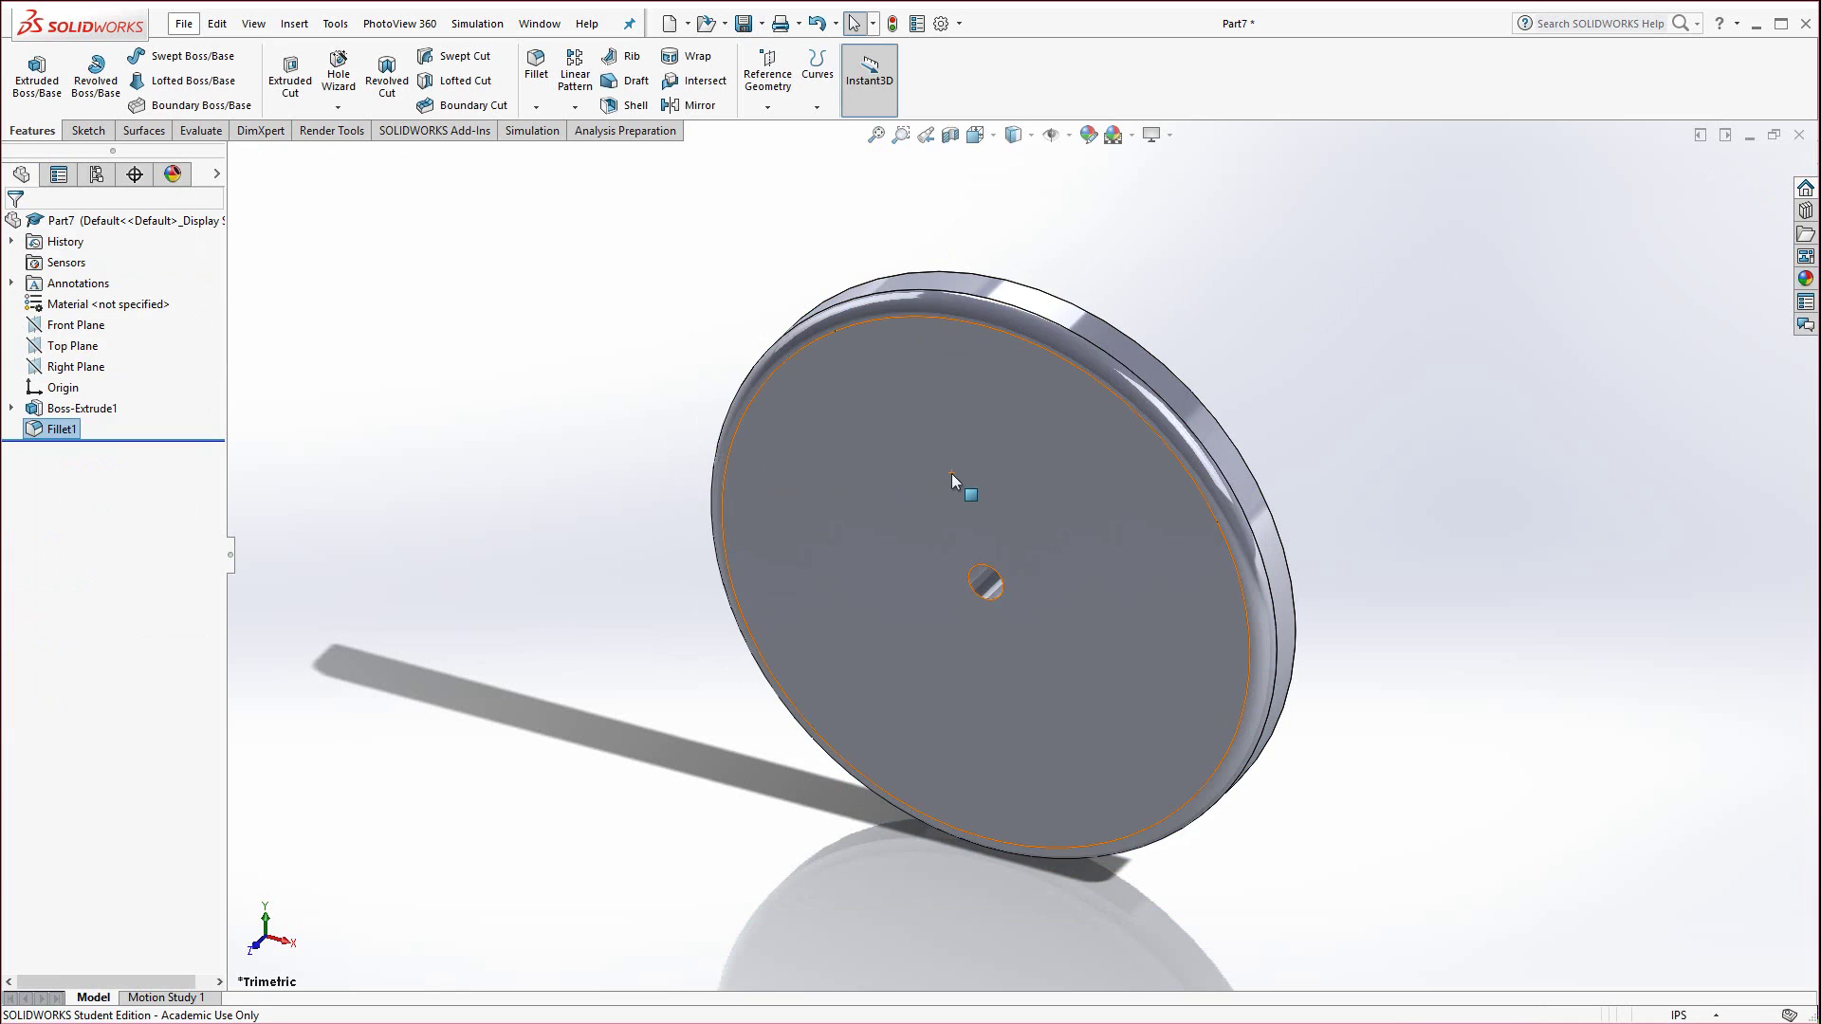
# Start a sketch on the disc's front face and draw a circle centred on the origin, about 3.39 in in radius.
pyautogui.click(952, 474)
pyautogui.click(1027, 417)
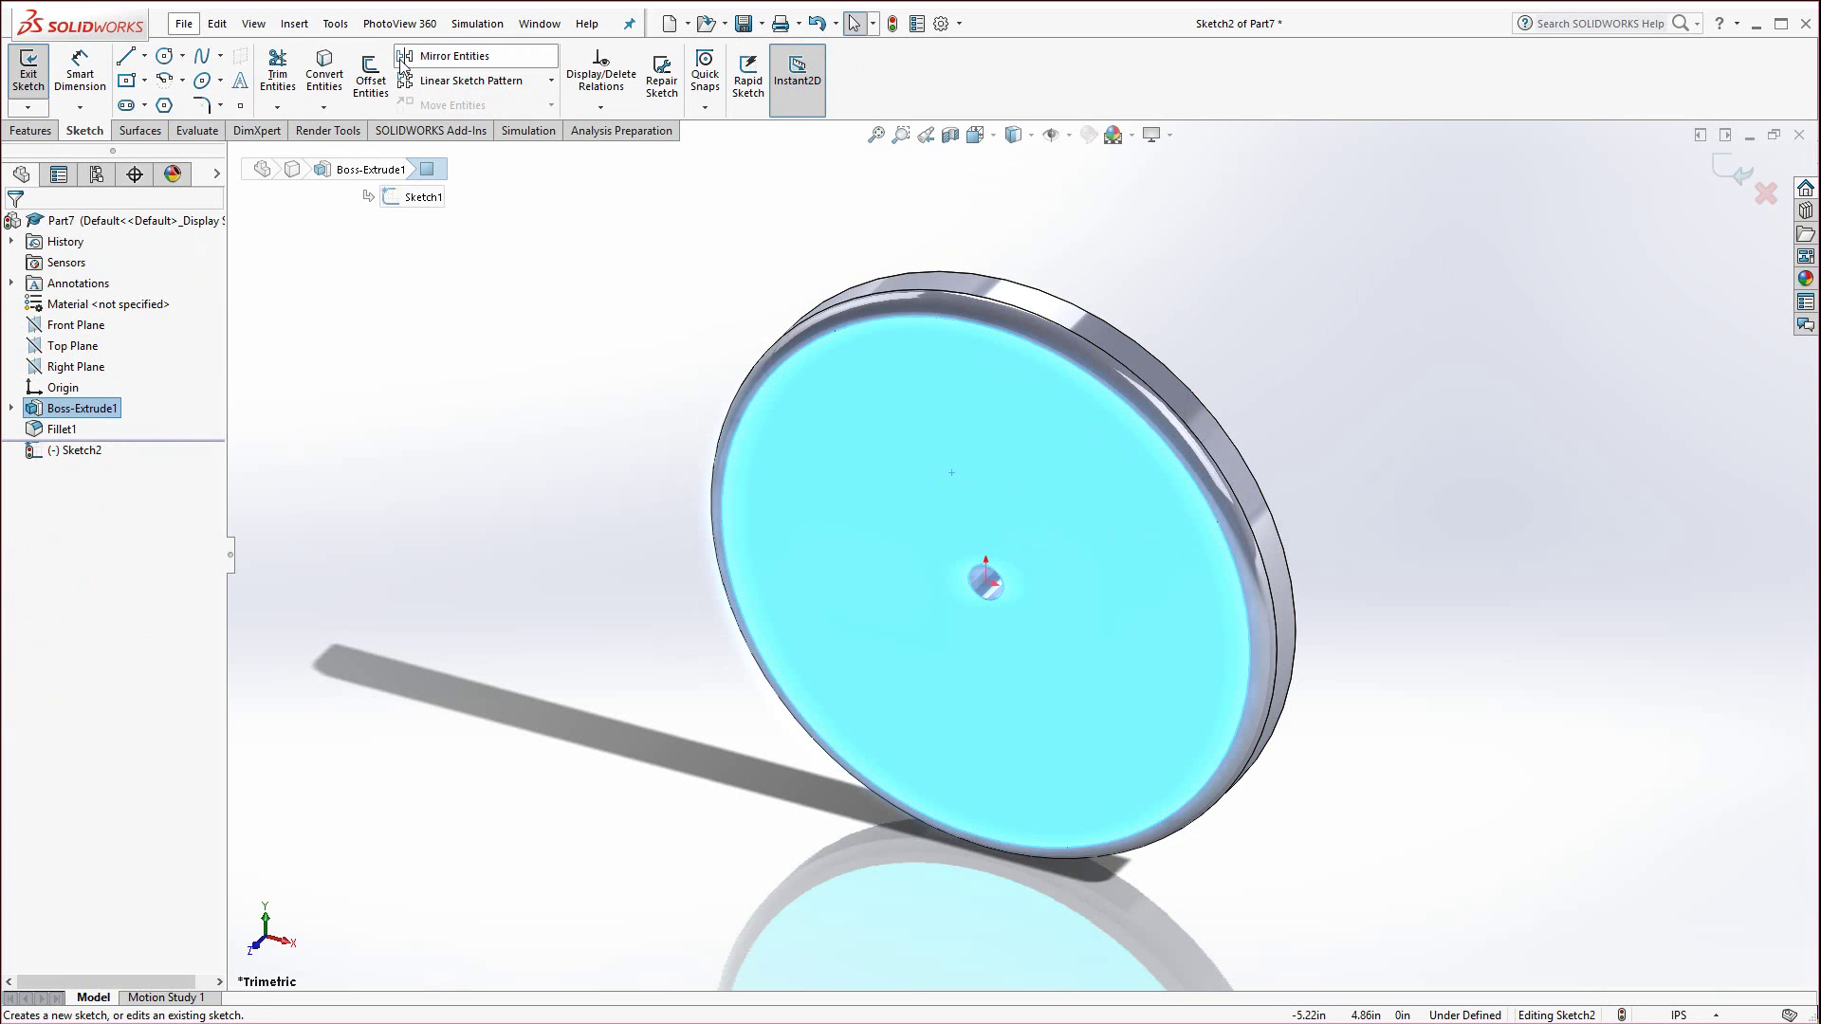
pyautogui.click(164, 56)
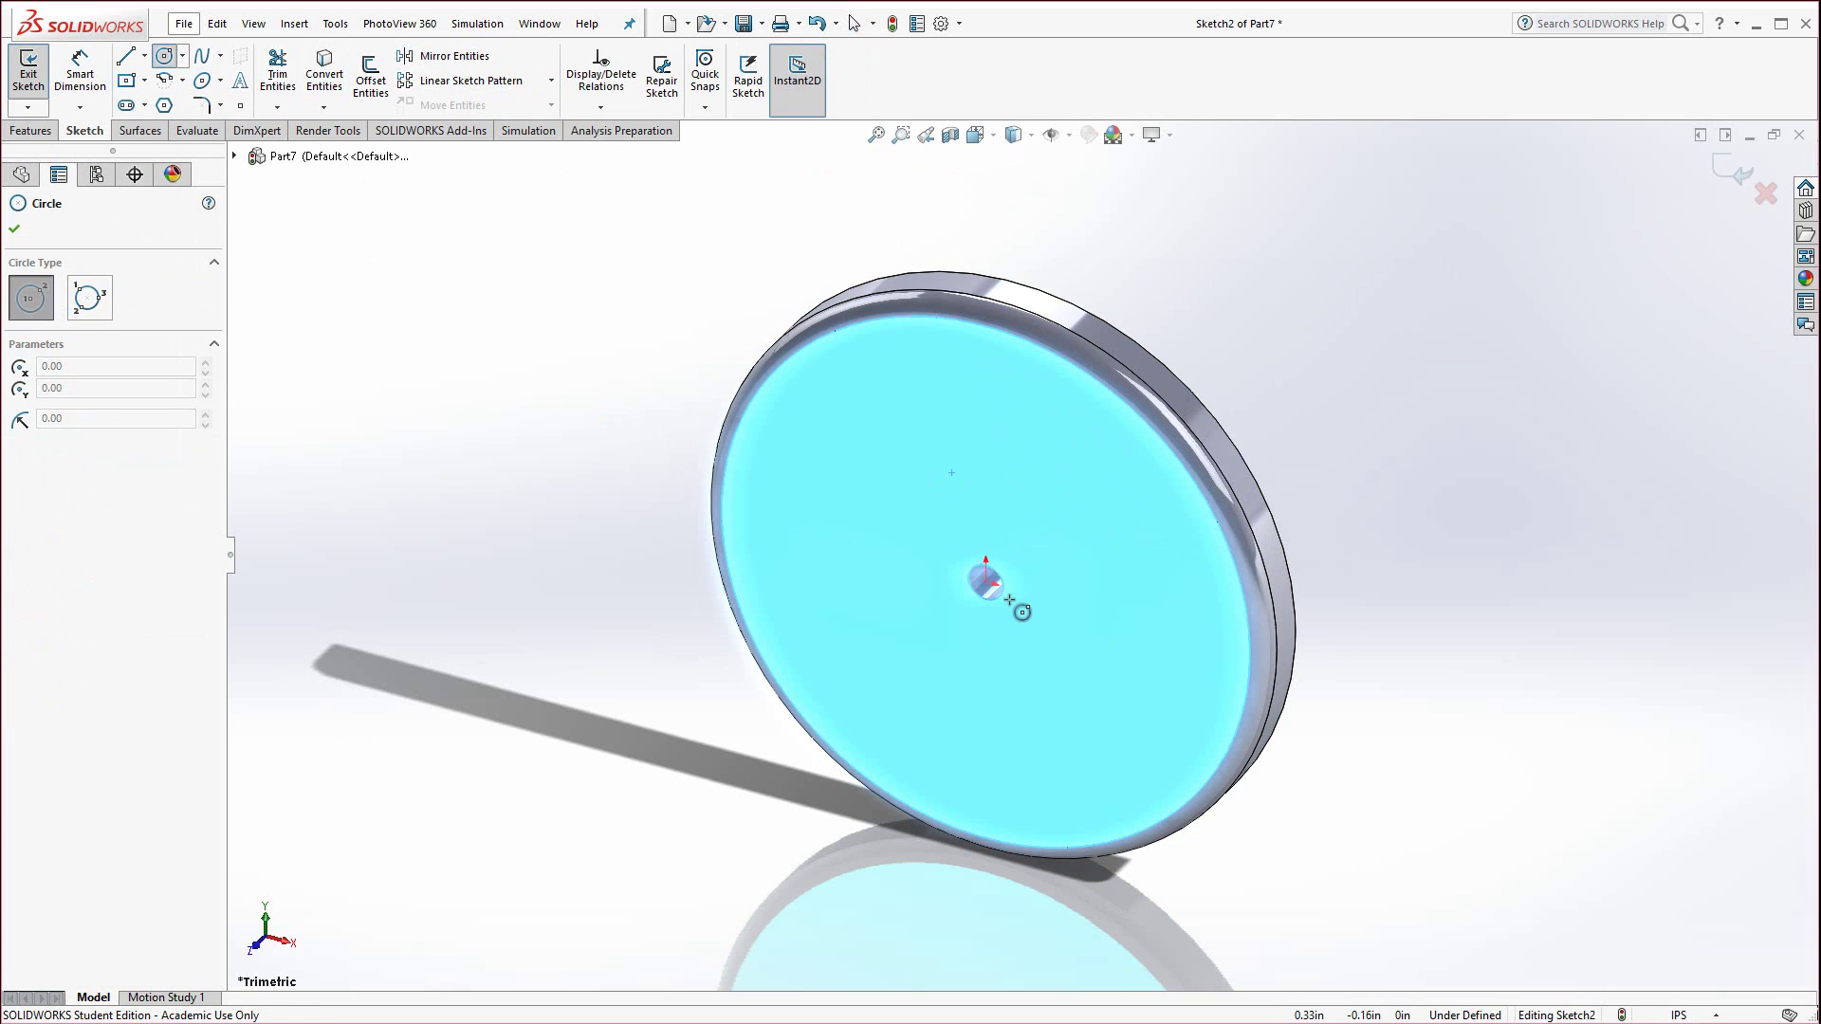
pyautogui.click(984, 575)
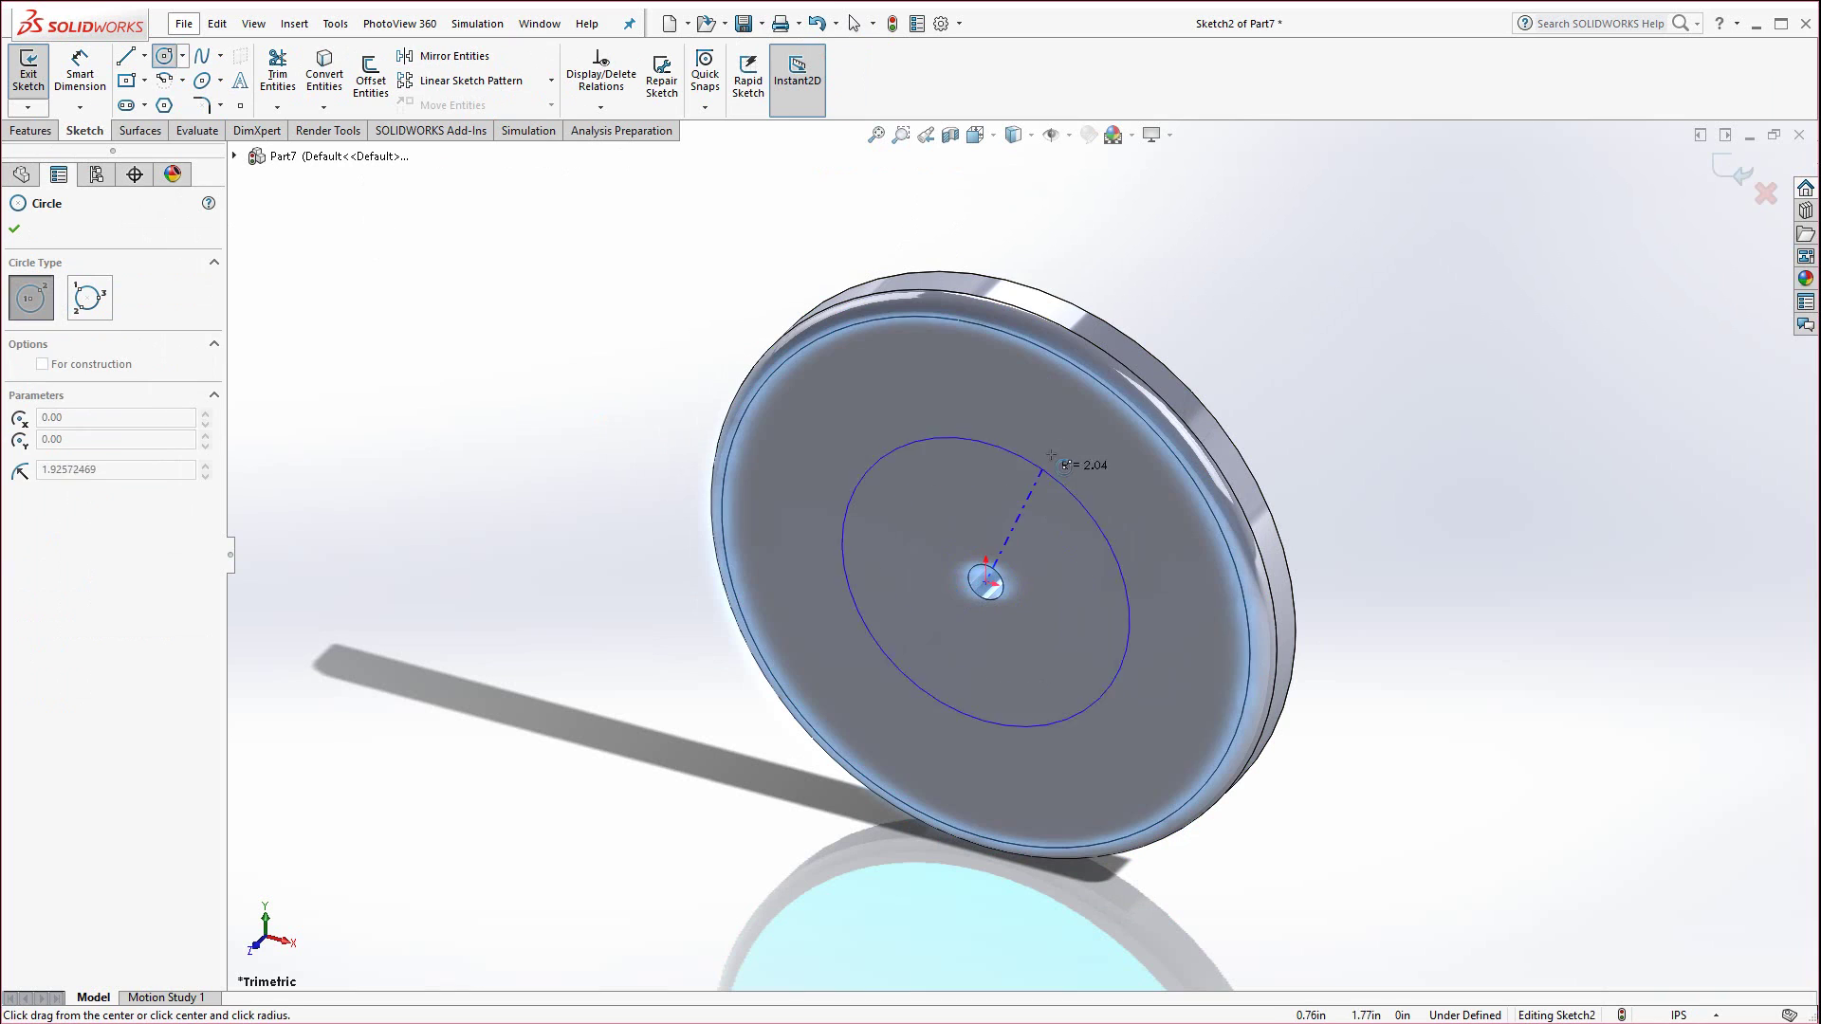
pyautogui.click(1089, 406)
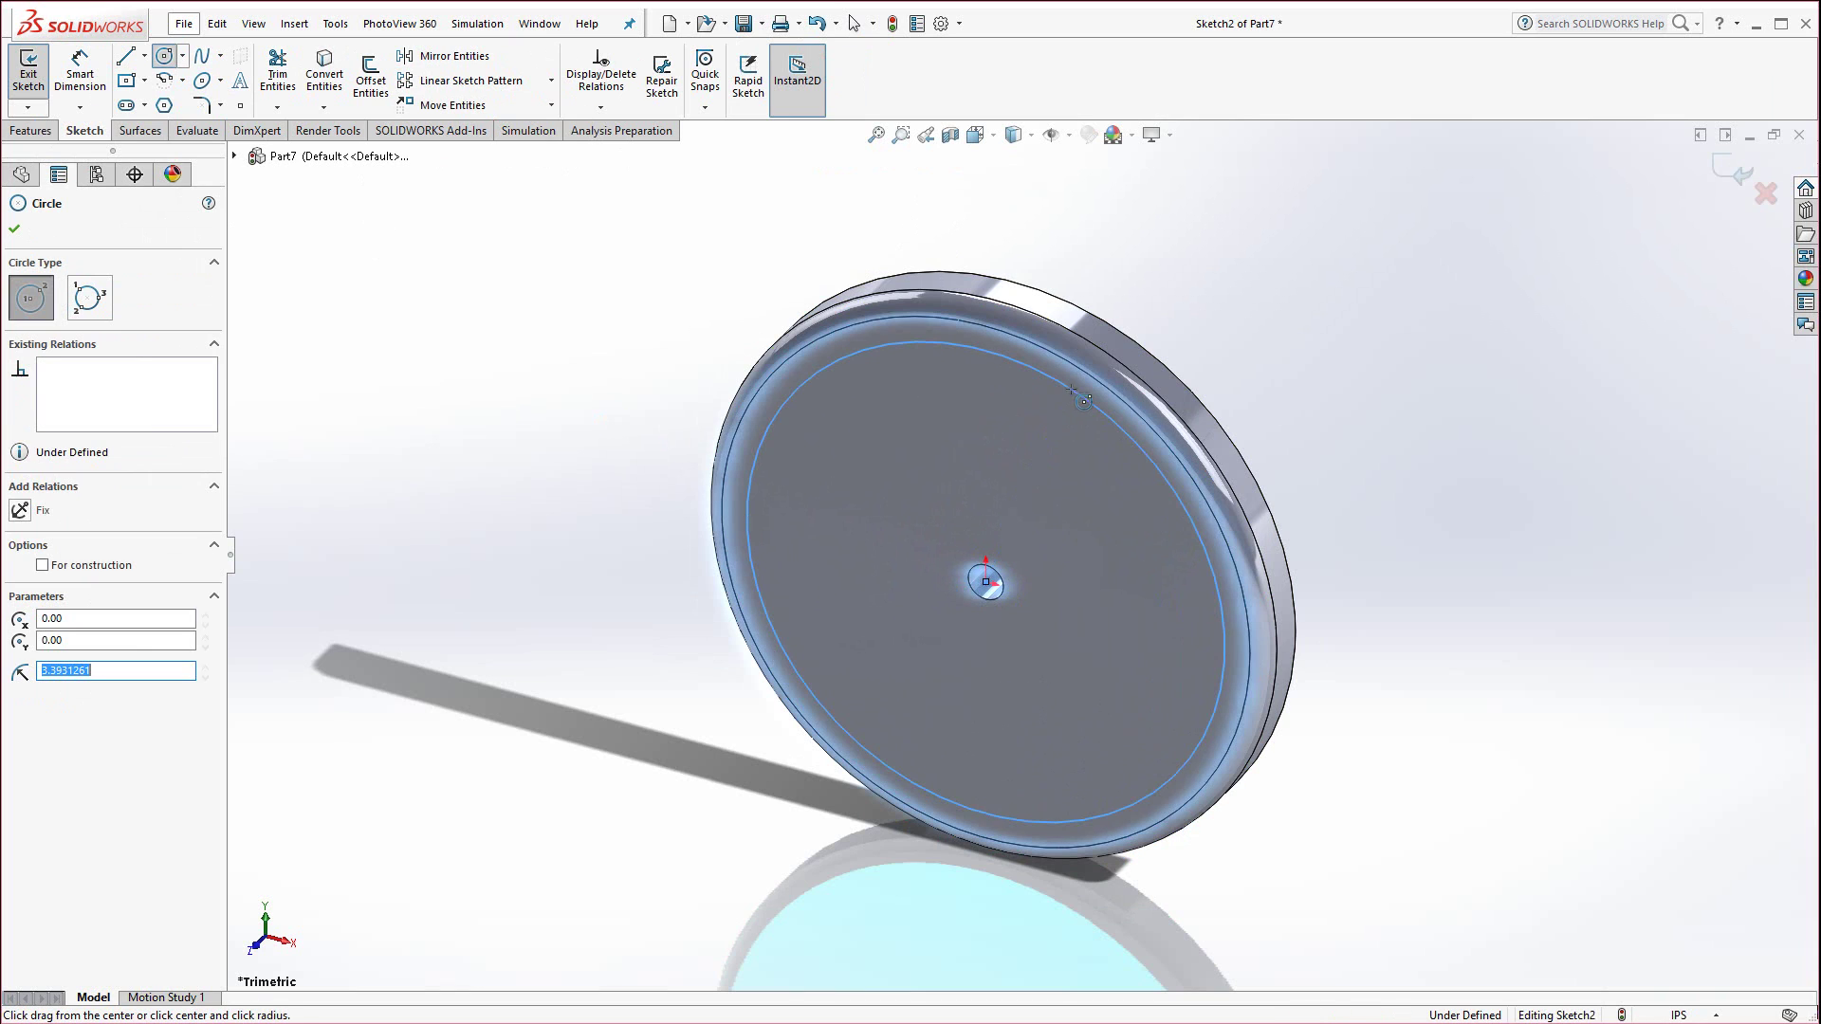
# Dimension the front-face circle's diameter to 7 in.
pyautogui.click(79, 76)
pyautogui.click(1051, 378)
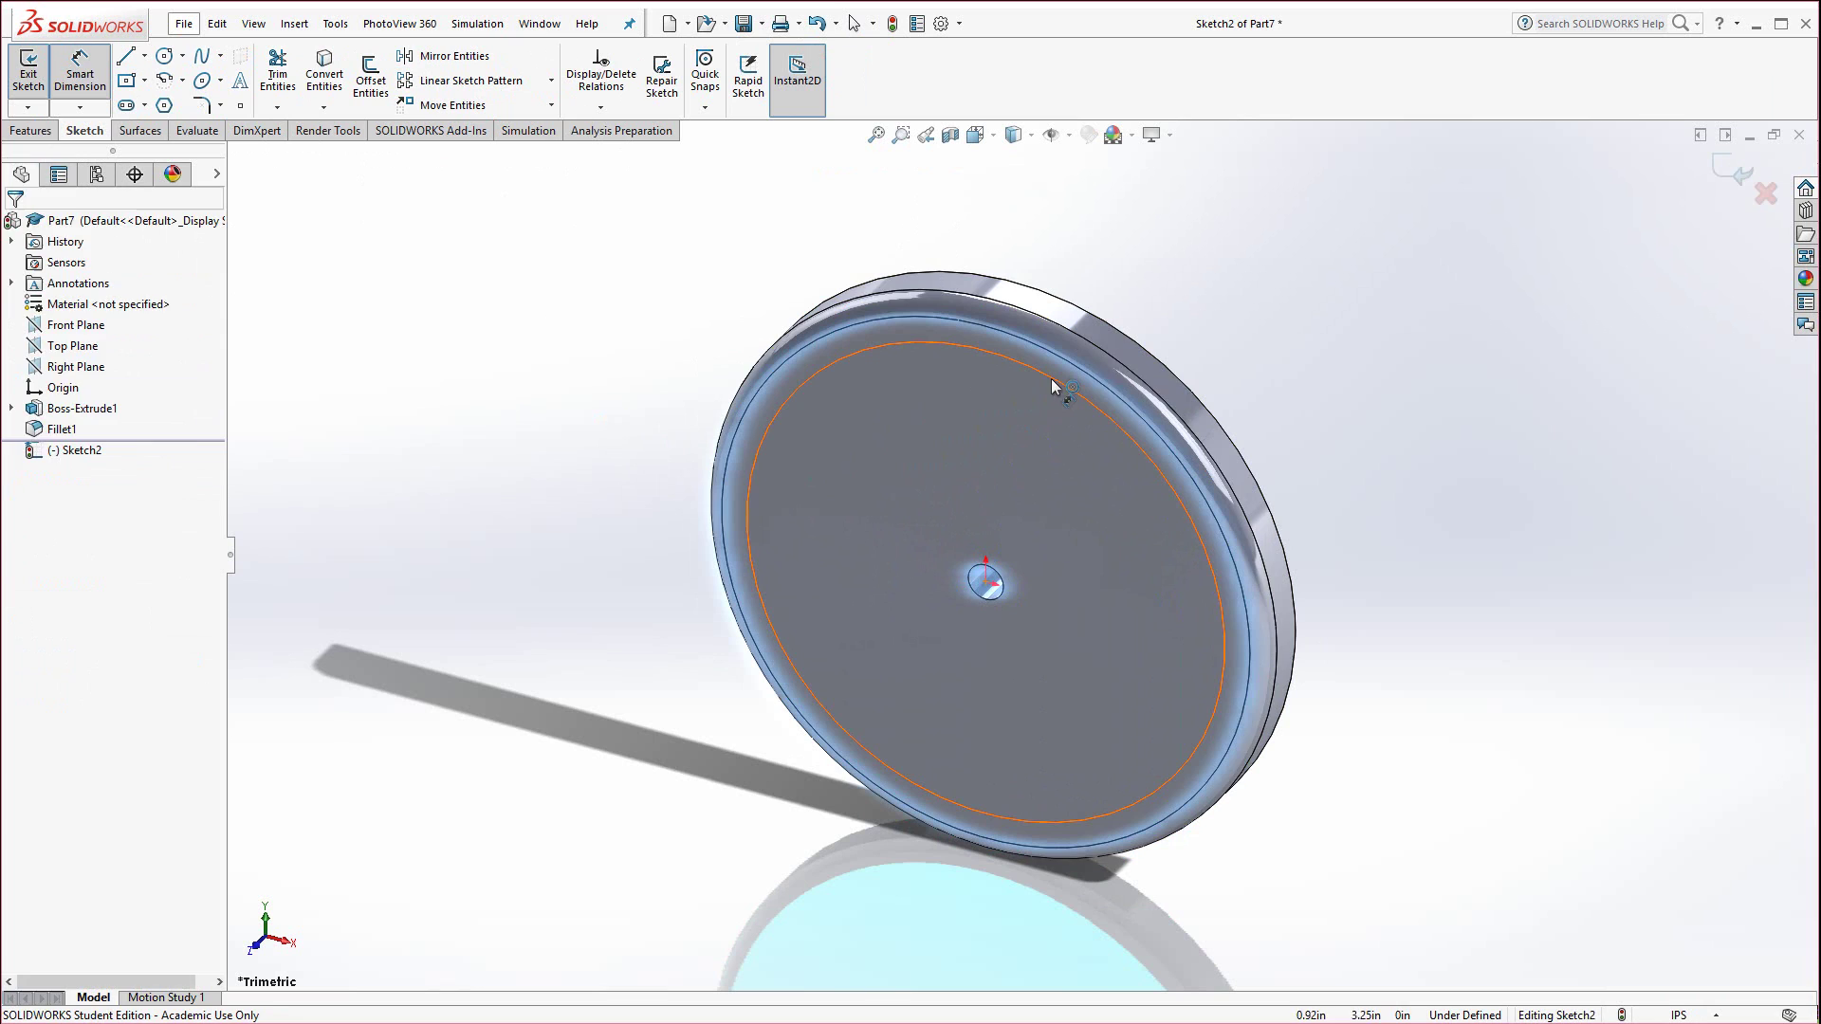
pyautogui.click(1277, 276)
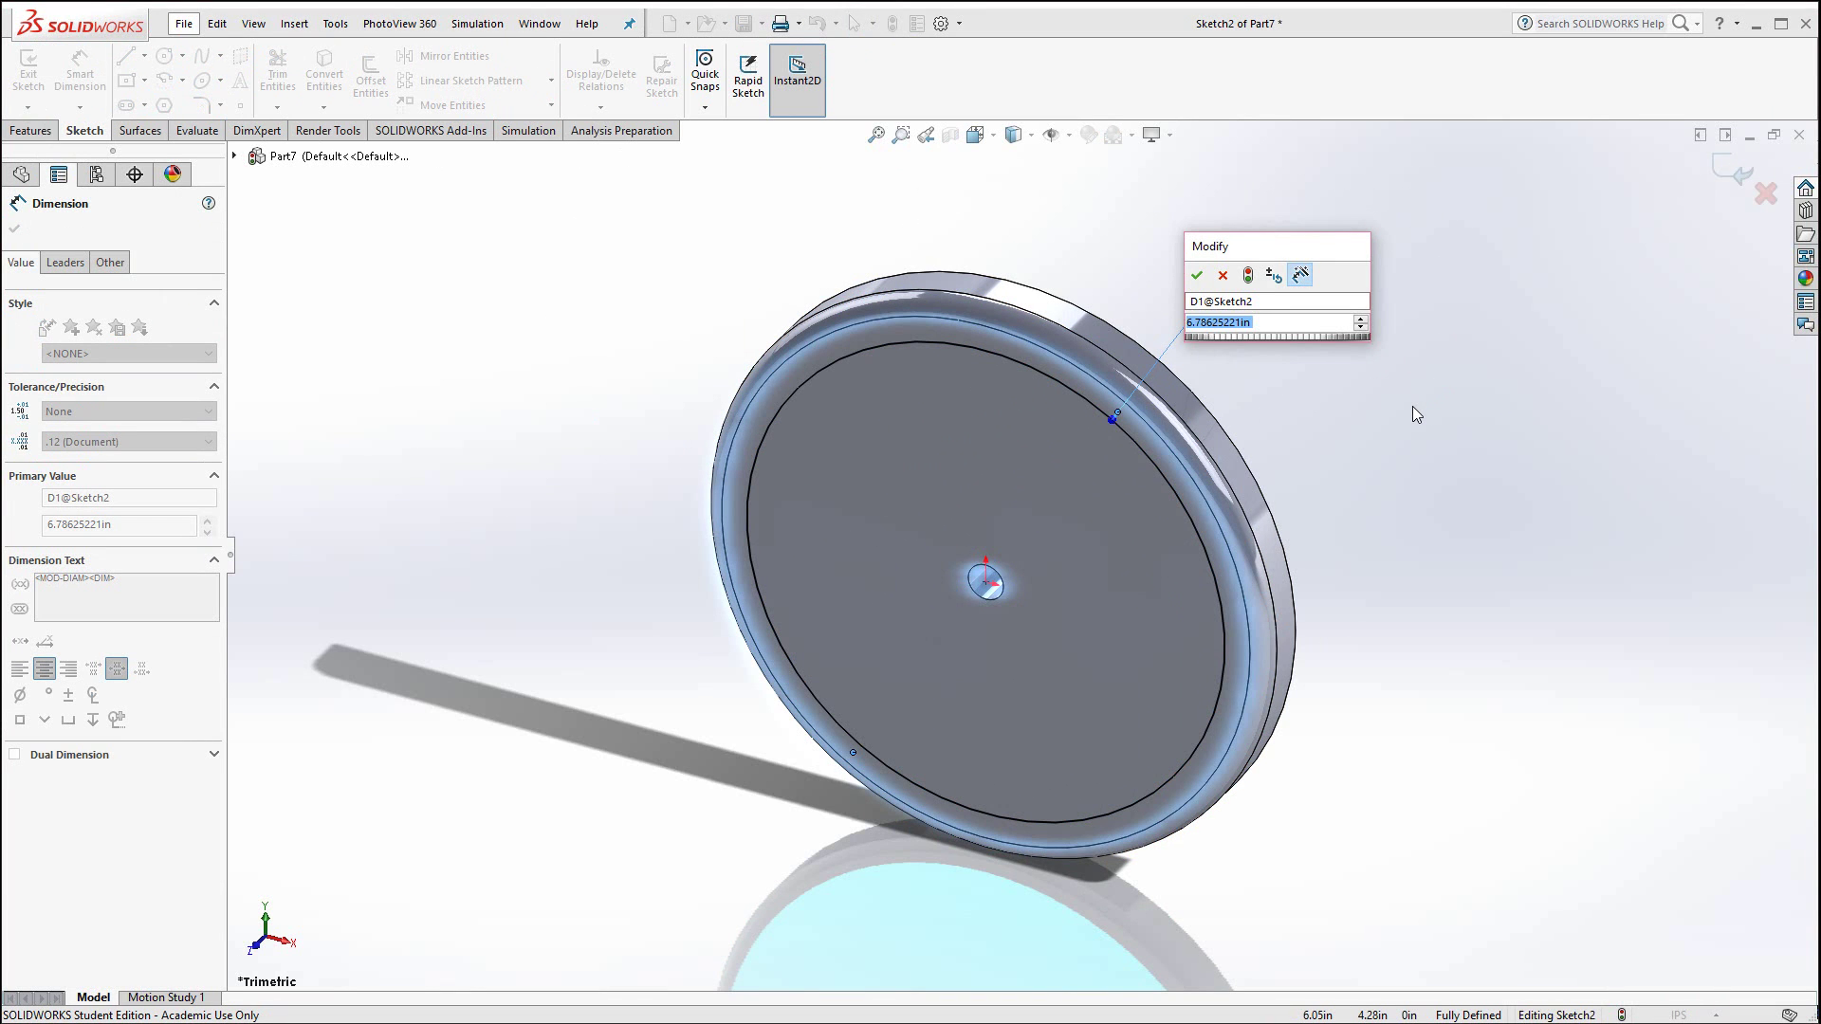
pyautogui.write('6')
pyautogui.press('BackSpace')
pyautogui.write('7')
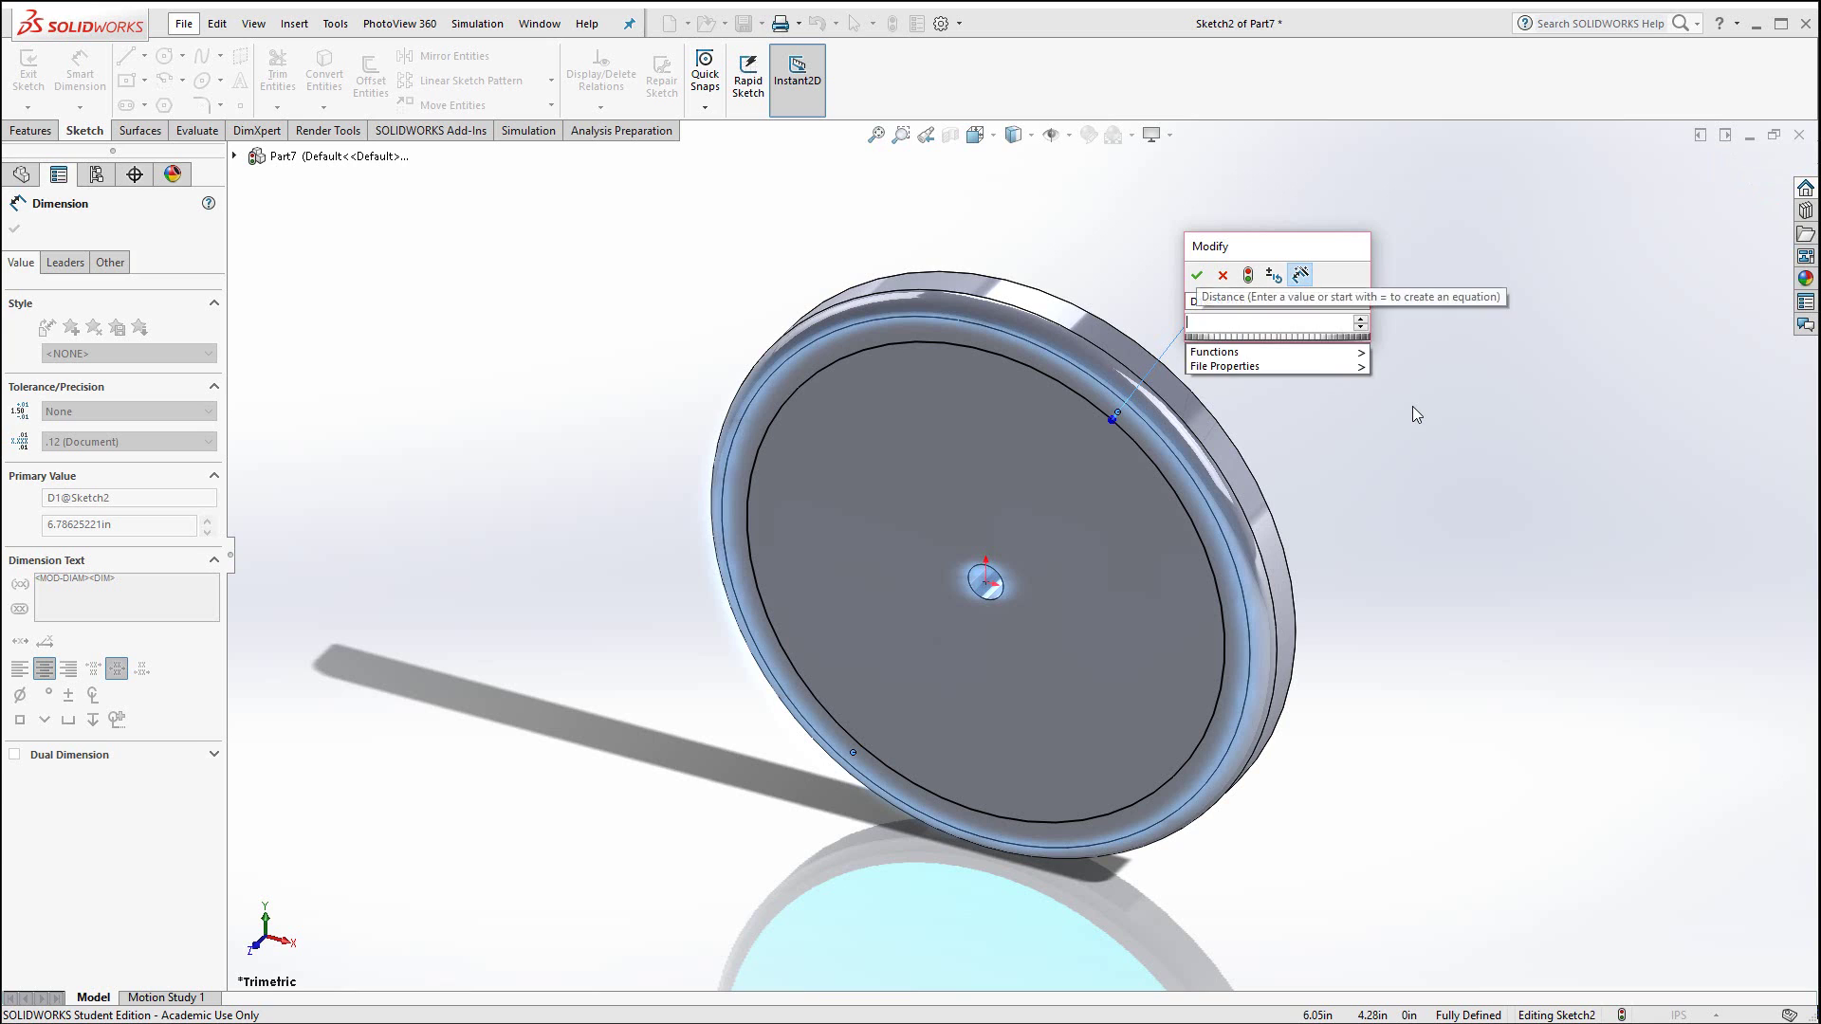
pyautogui.press('Return')
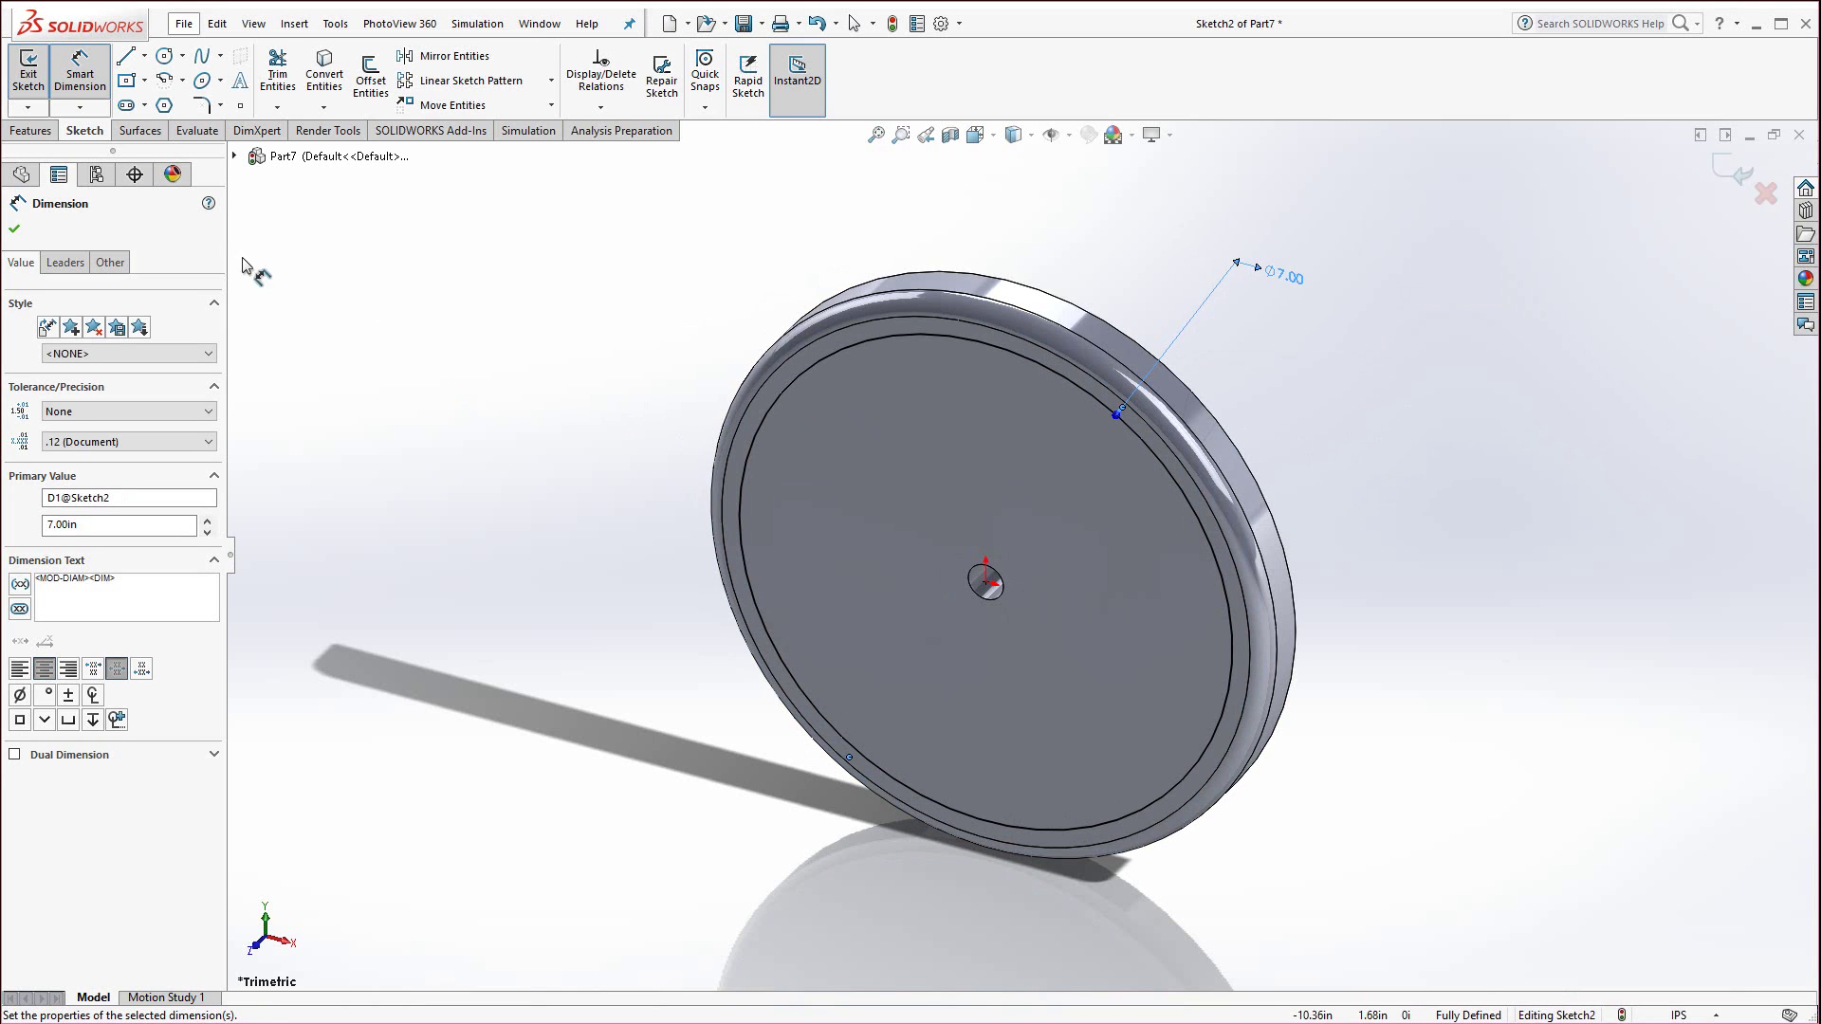
# Cut the 7 in circle 0.125 in deep into the disc's front face as a blind extruded cut.
pyautogui.click(31, 130)
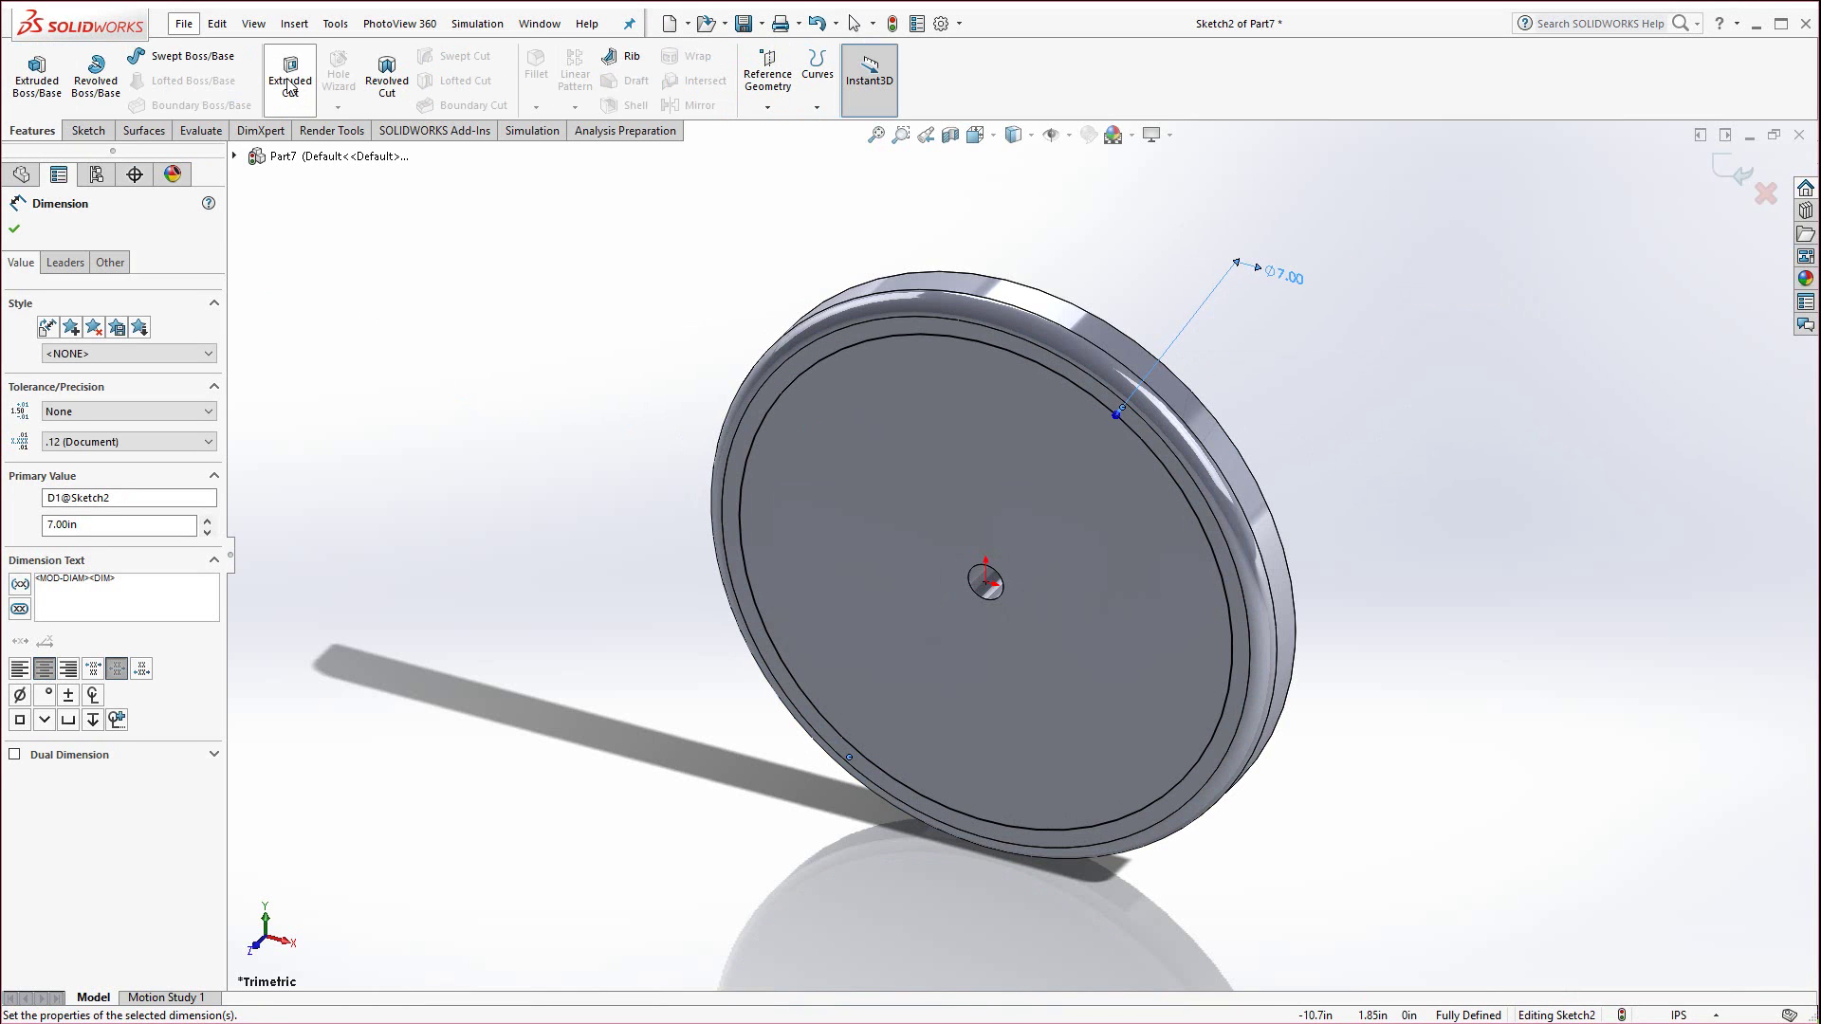
pyautogui.click(292, 95)
pyautogui.write('0.125')
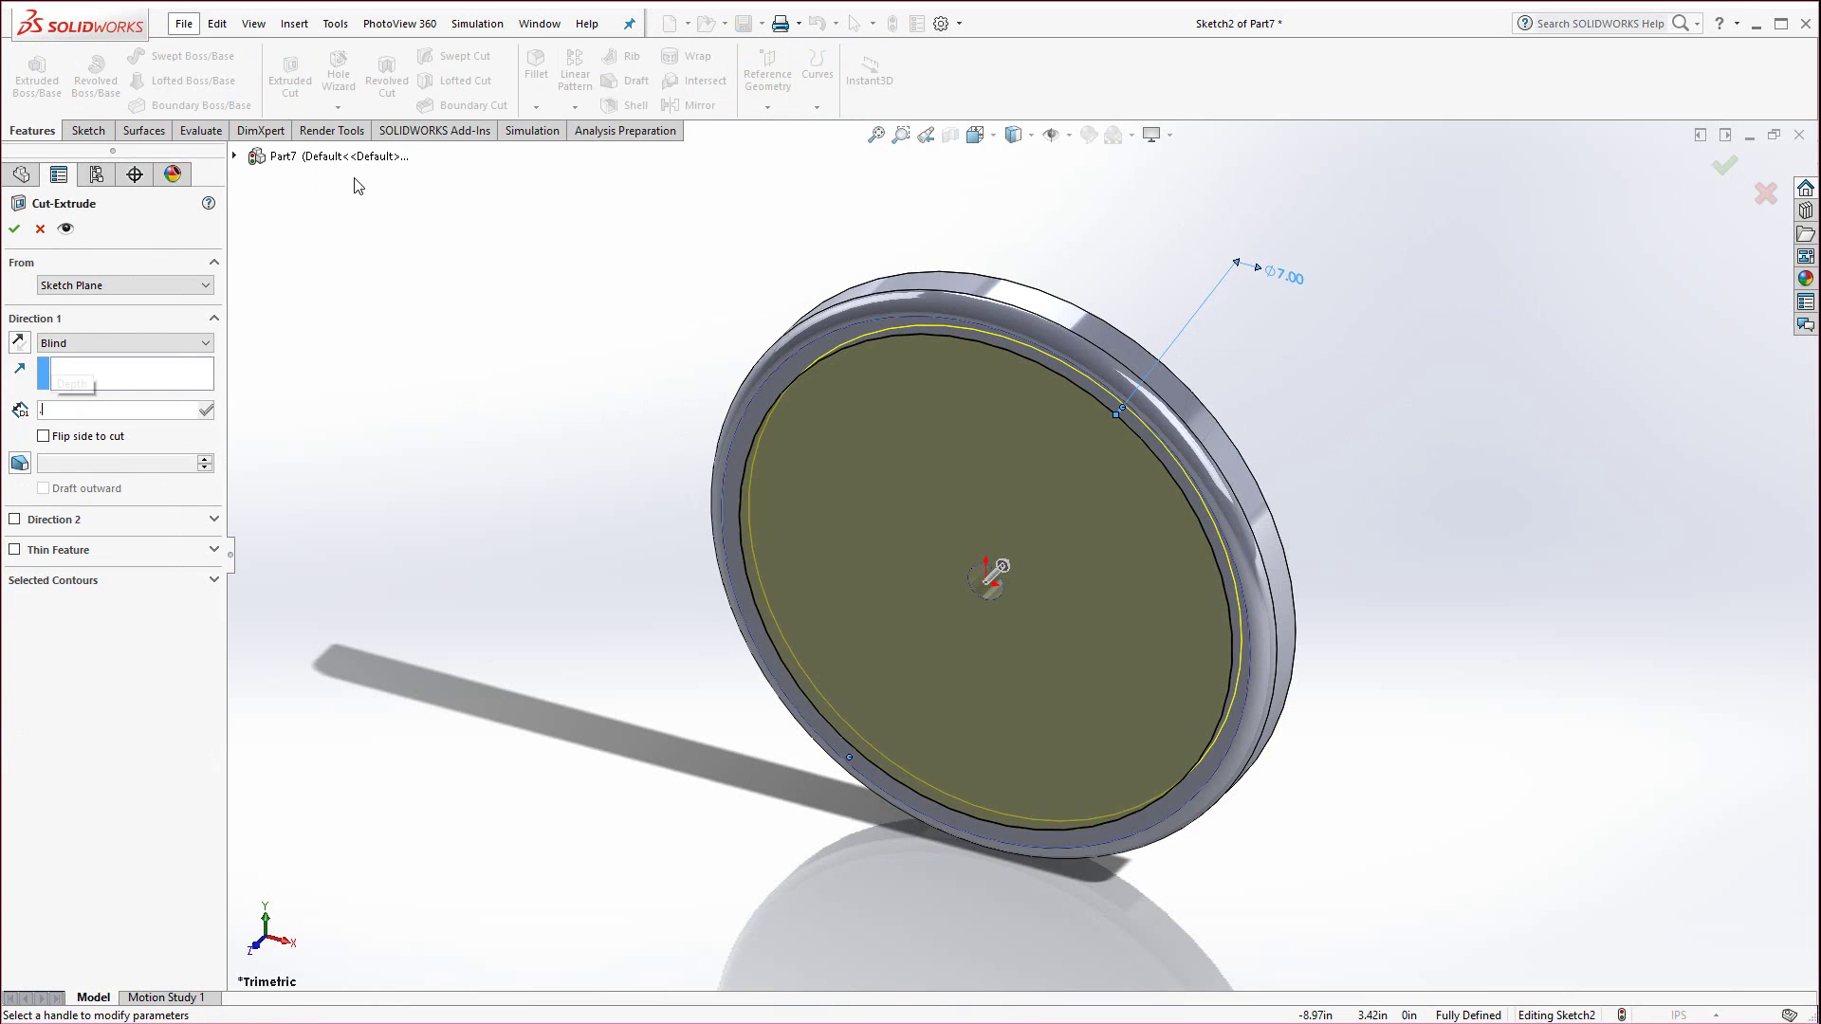
pyautogui.press('Return')
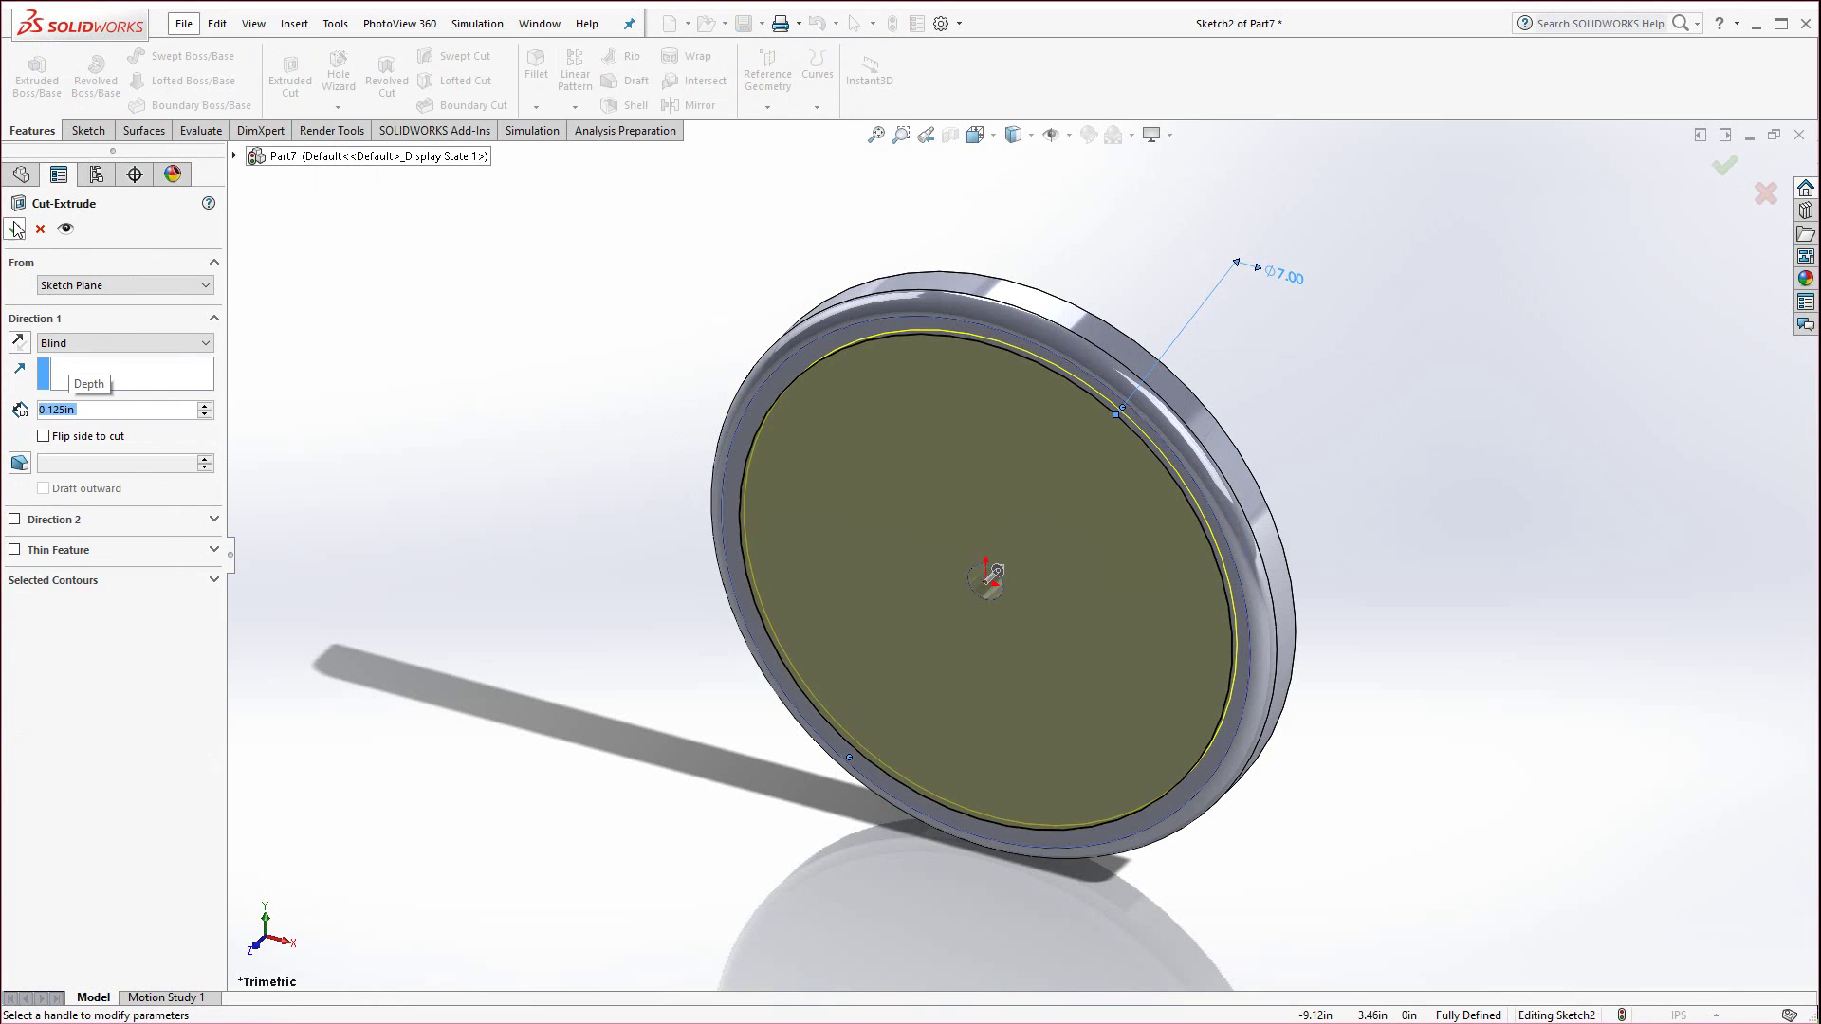
pyautogui.click(14, 229)
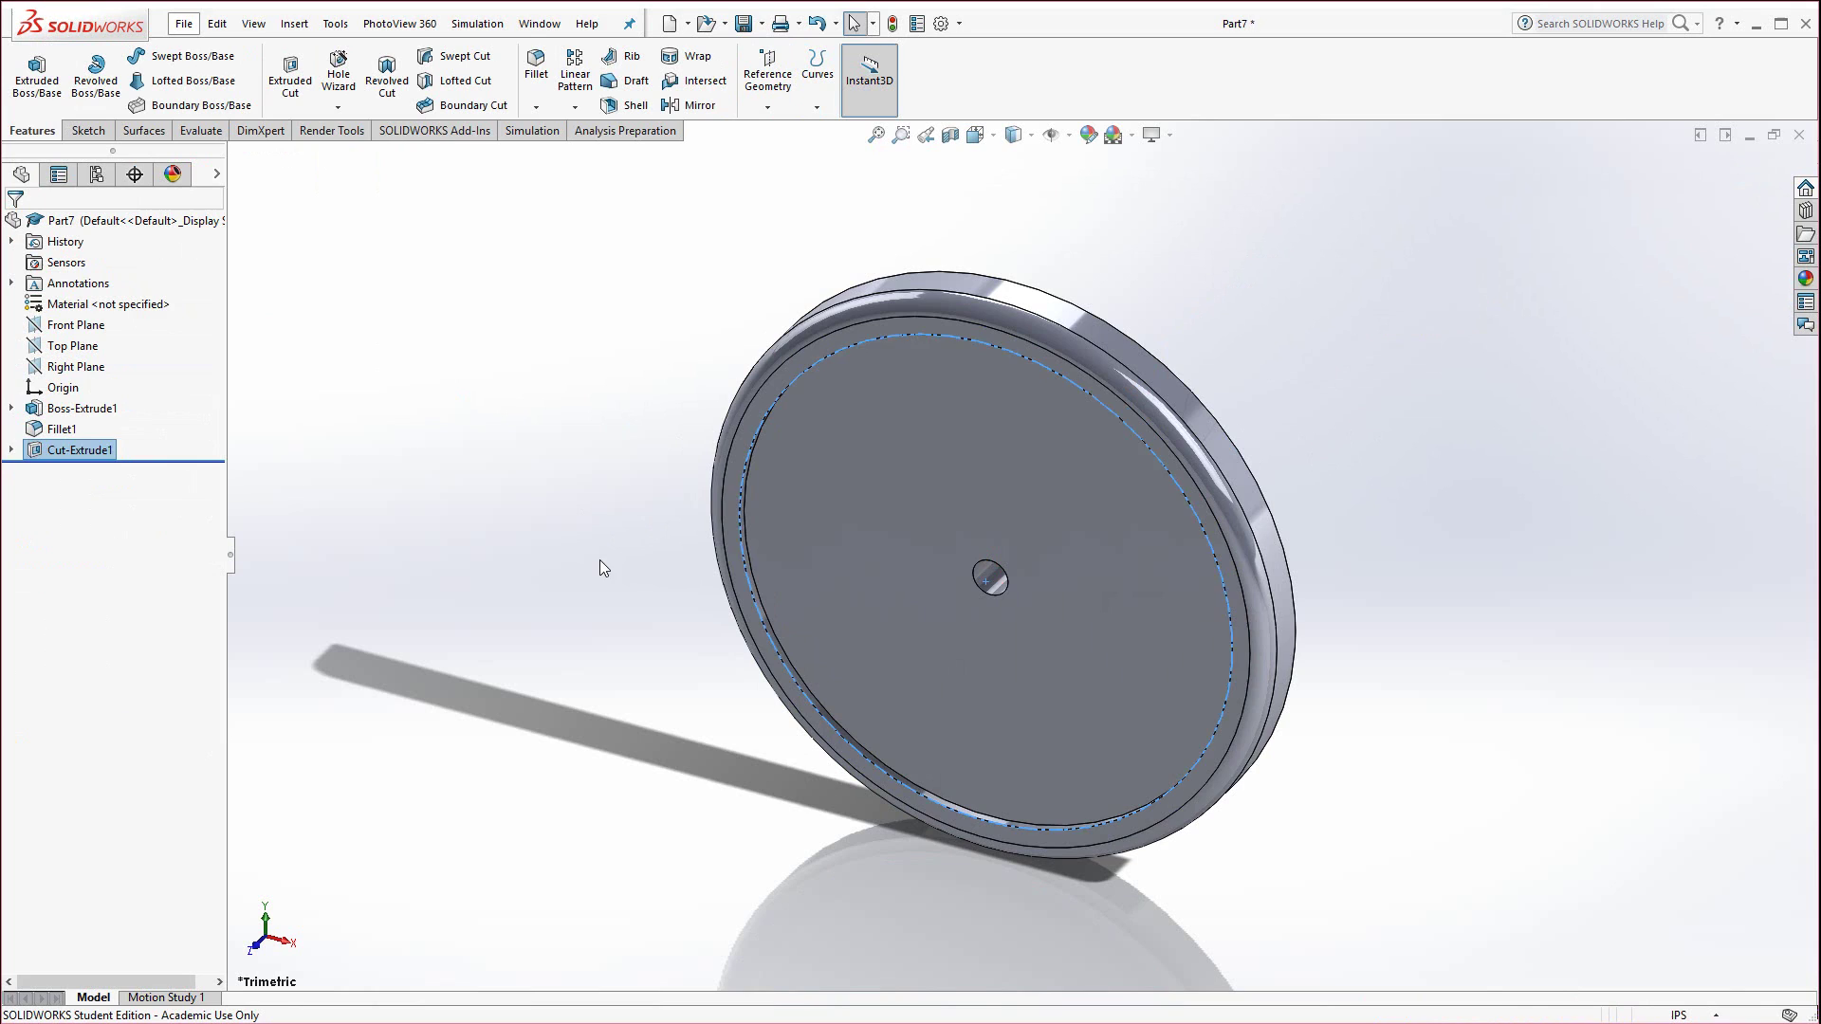
pyautogui.click(599, 560)
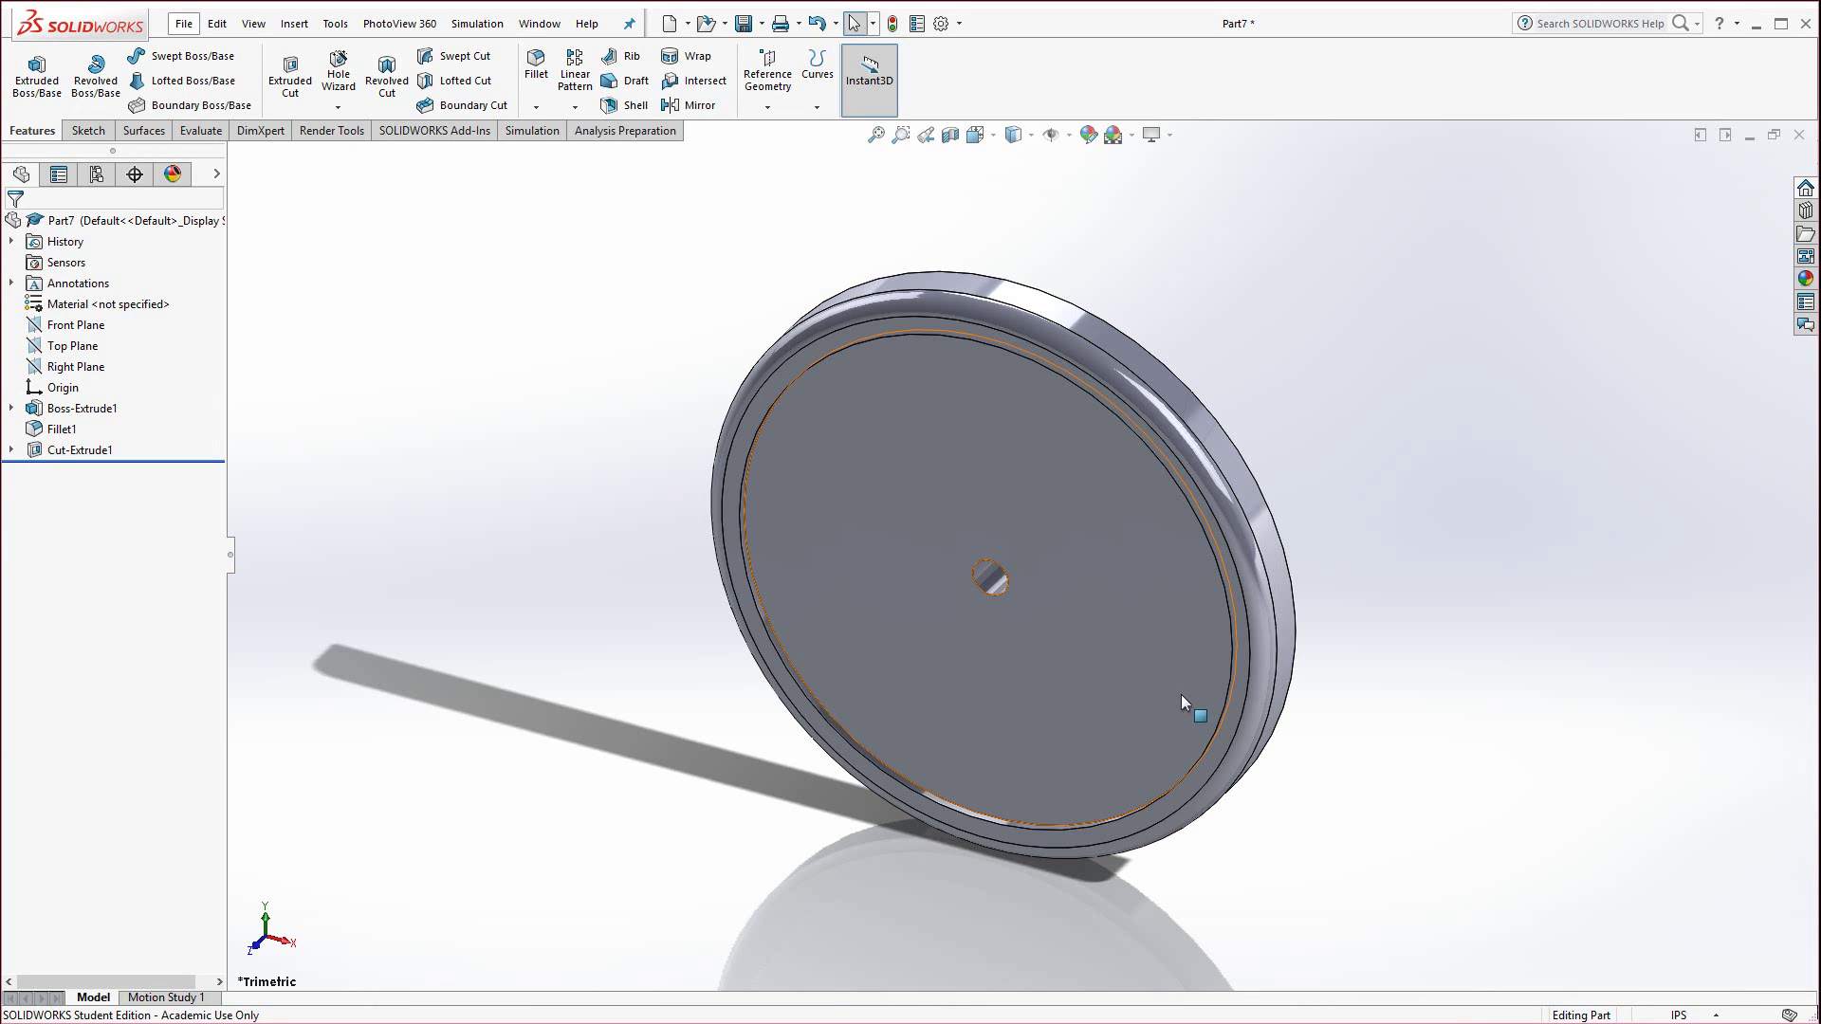
# Start a sketch on the disc's front rim face and draw a circle centred on the origin, about 3.25 in in radius.
pyautogui.click(1223, 731)
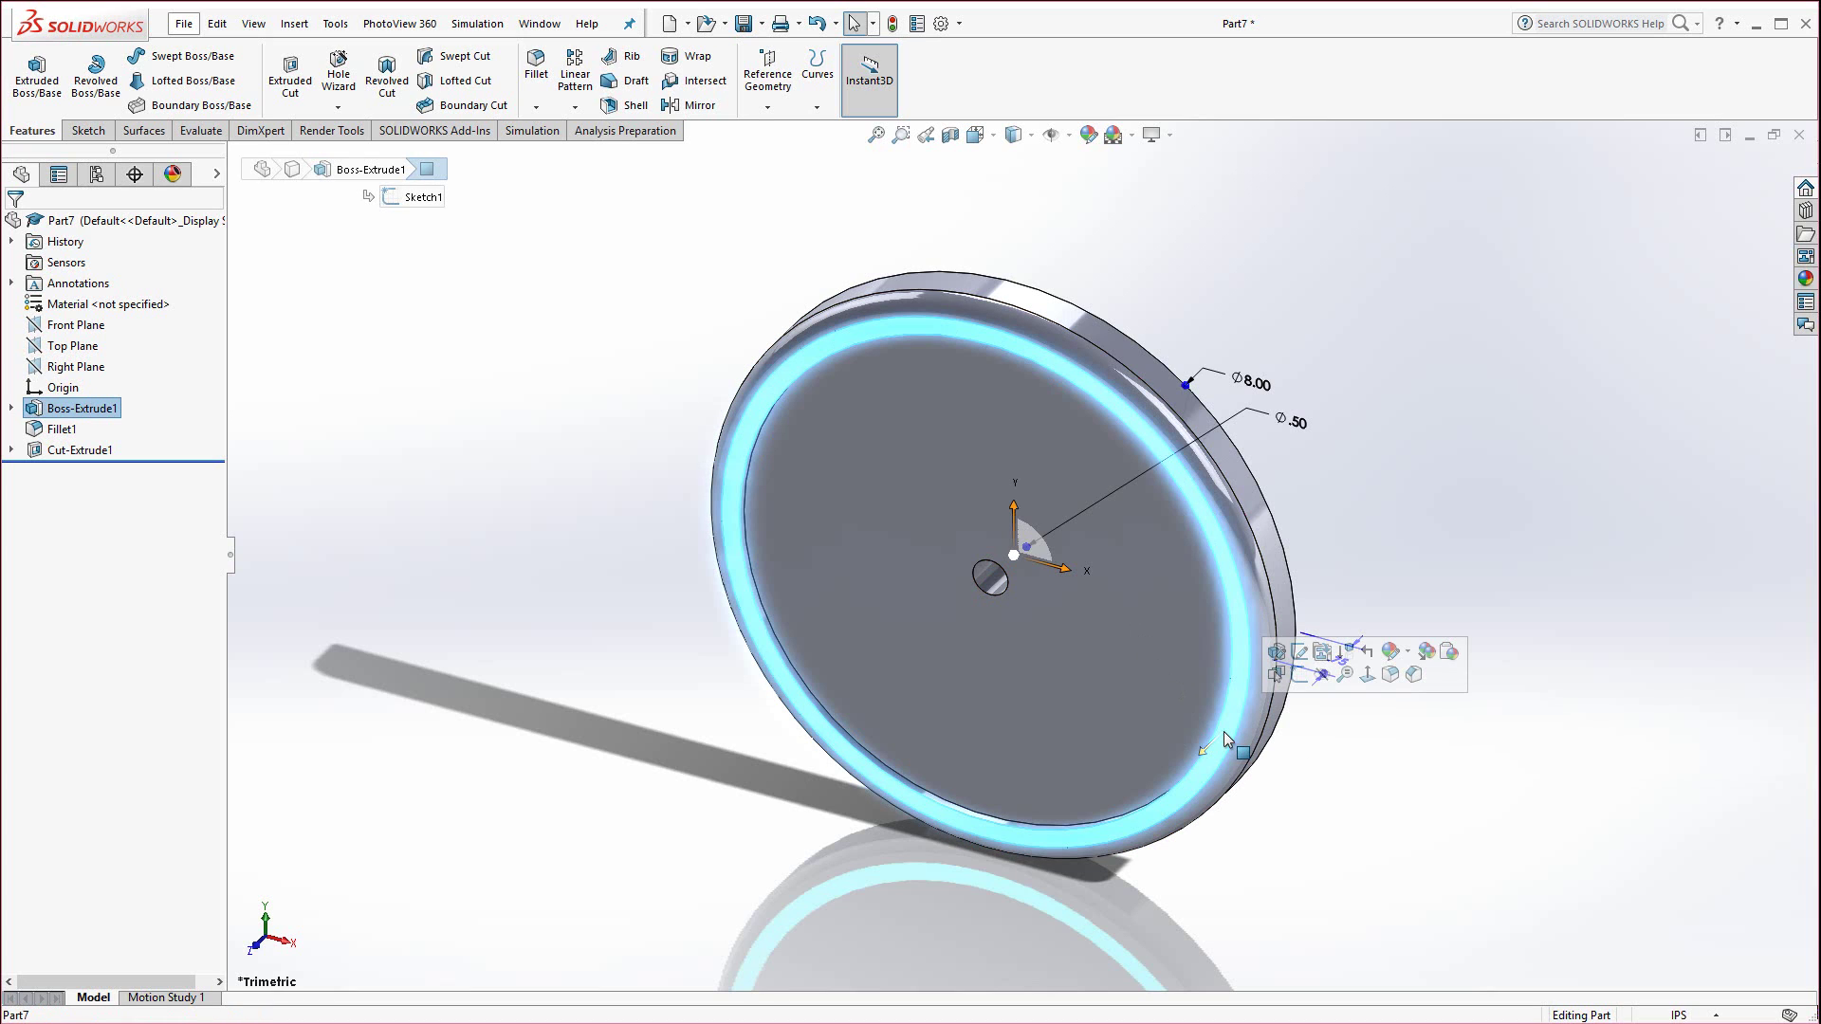
pyautogui.click(1292, 674)
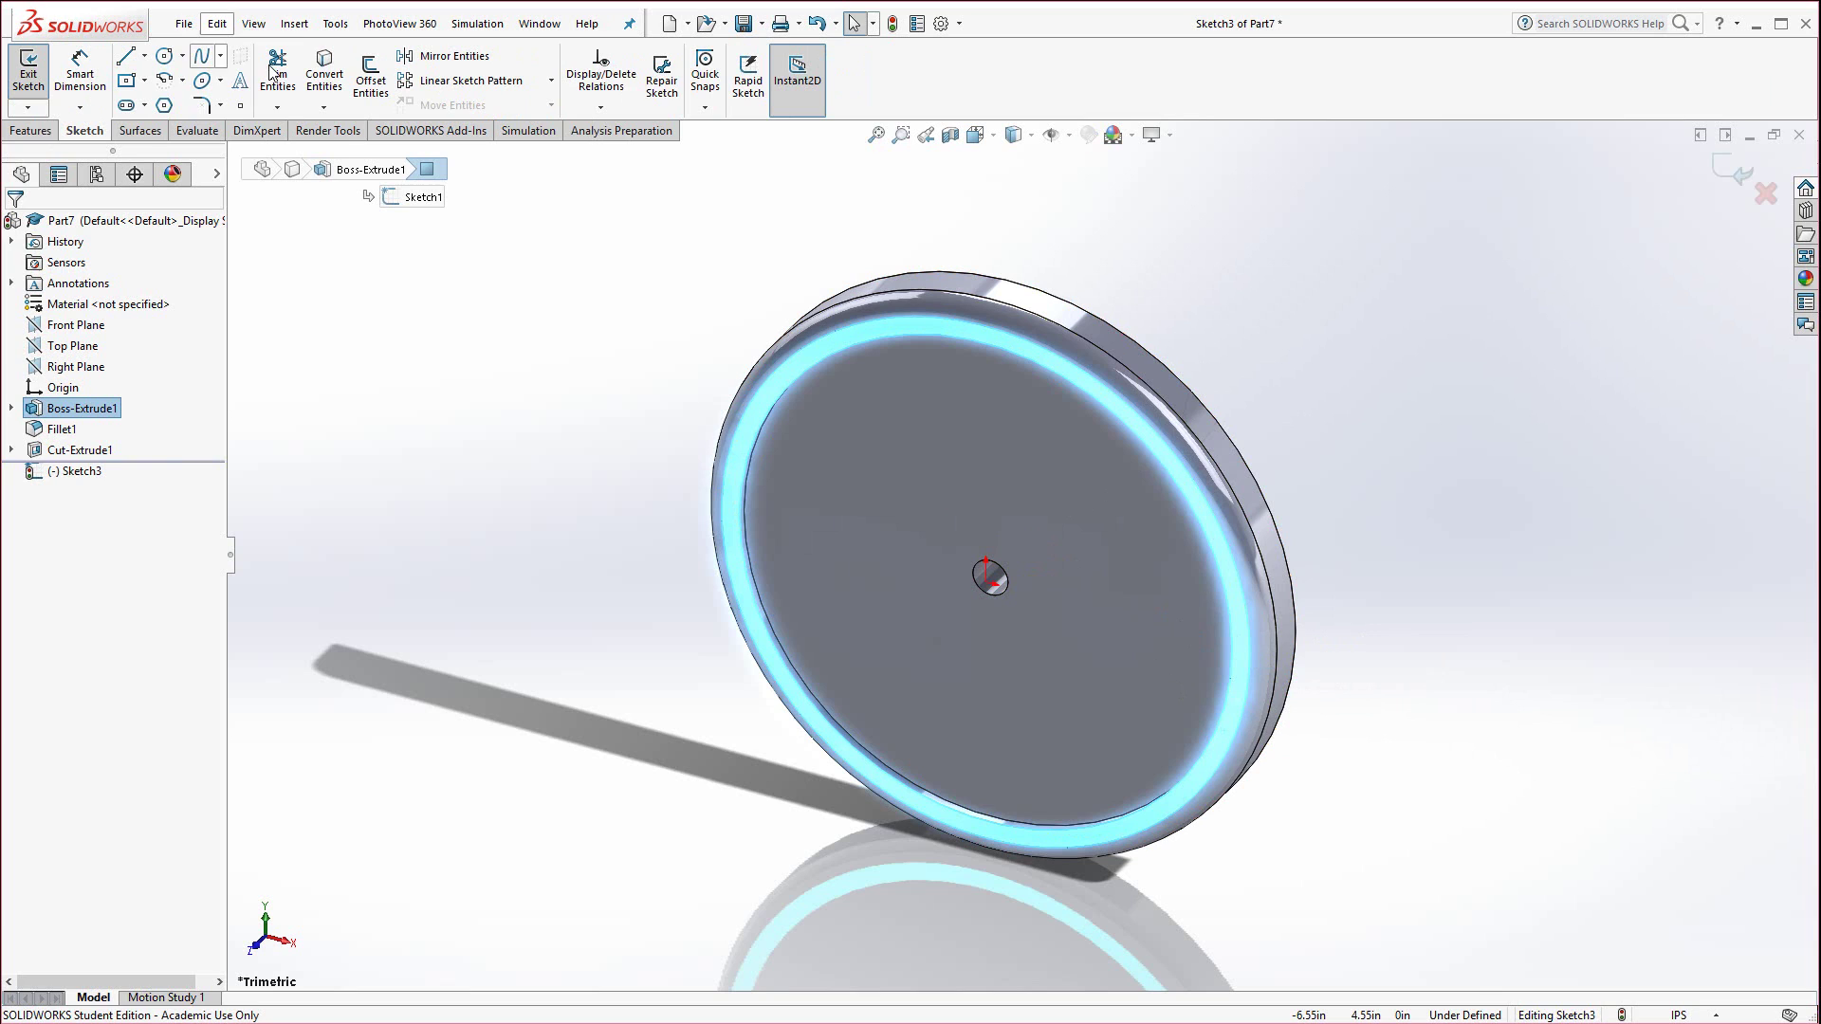
pyautogui.click(165, 60)
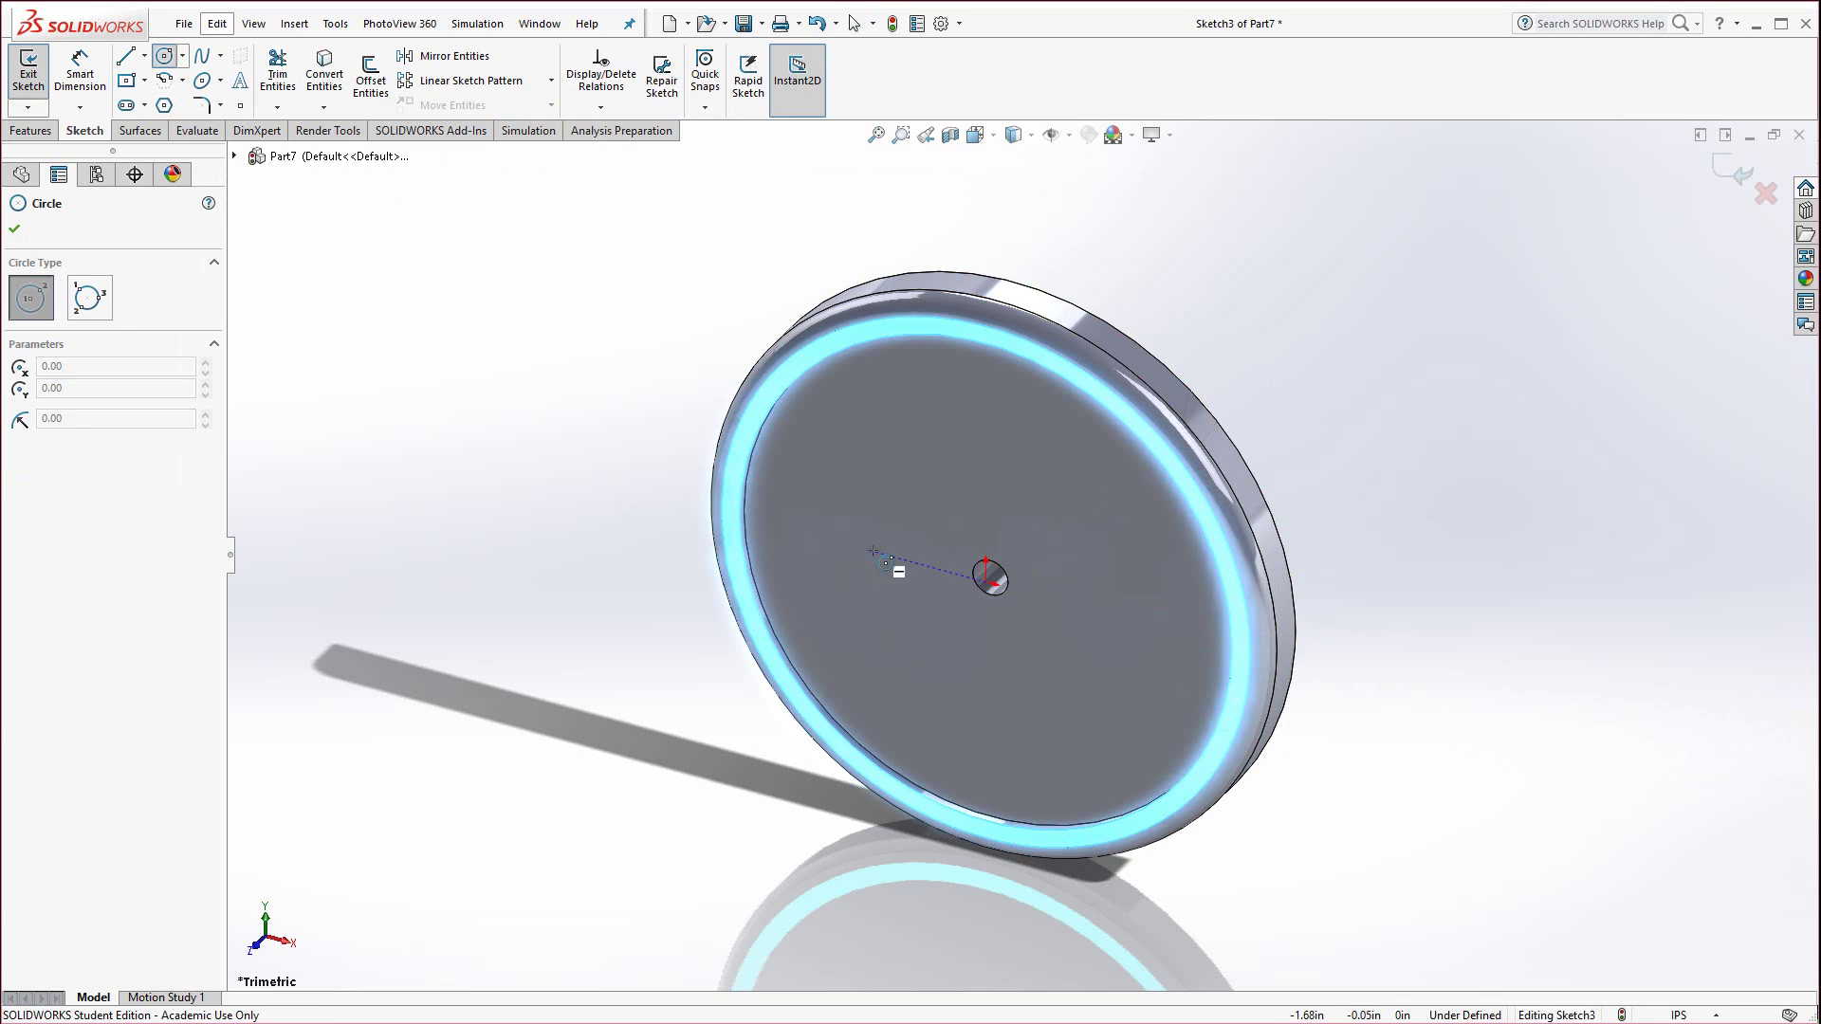
pyautogui.click(986, 581)
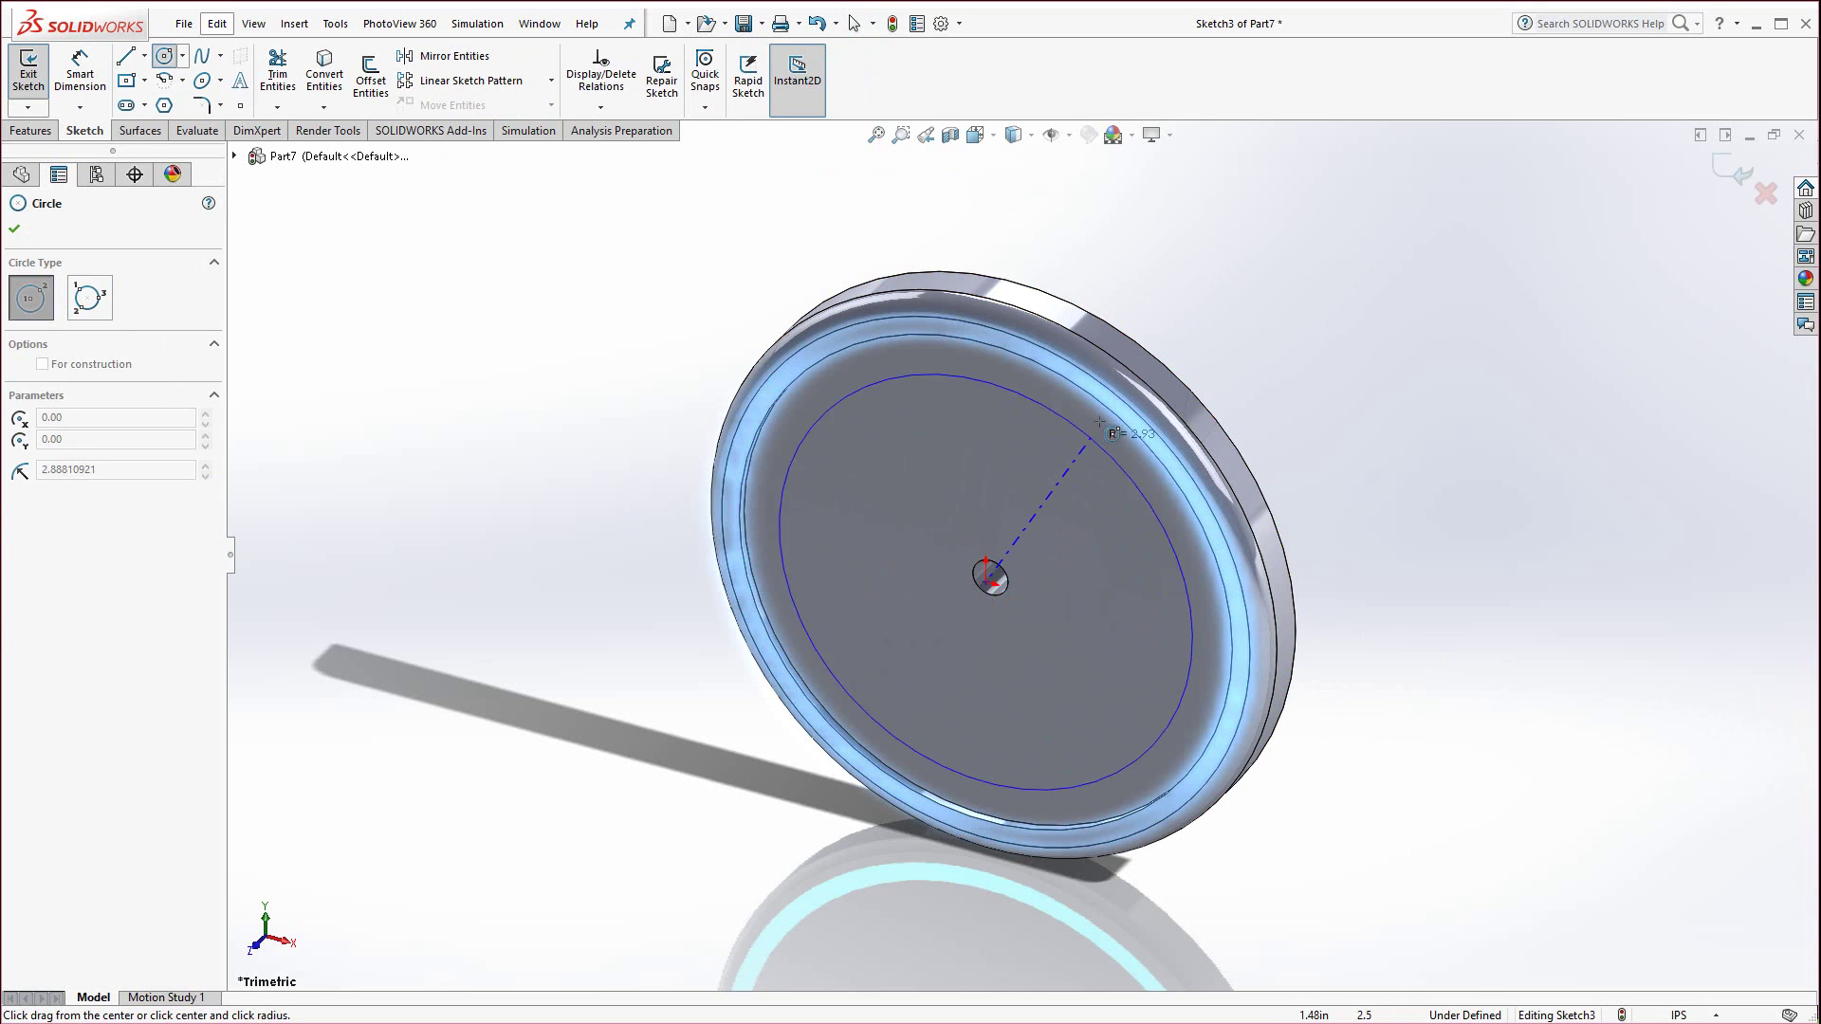
pyautogui.click(1048, 360)
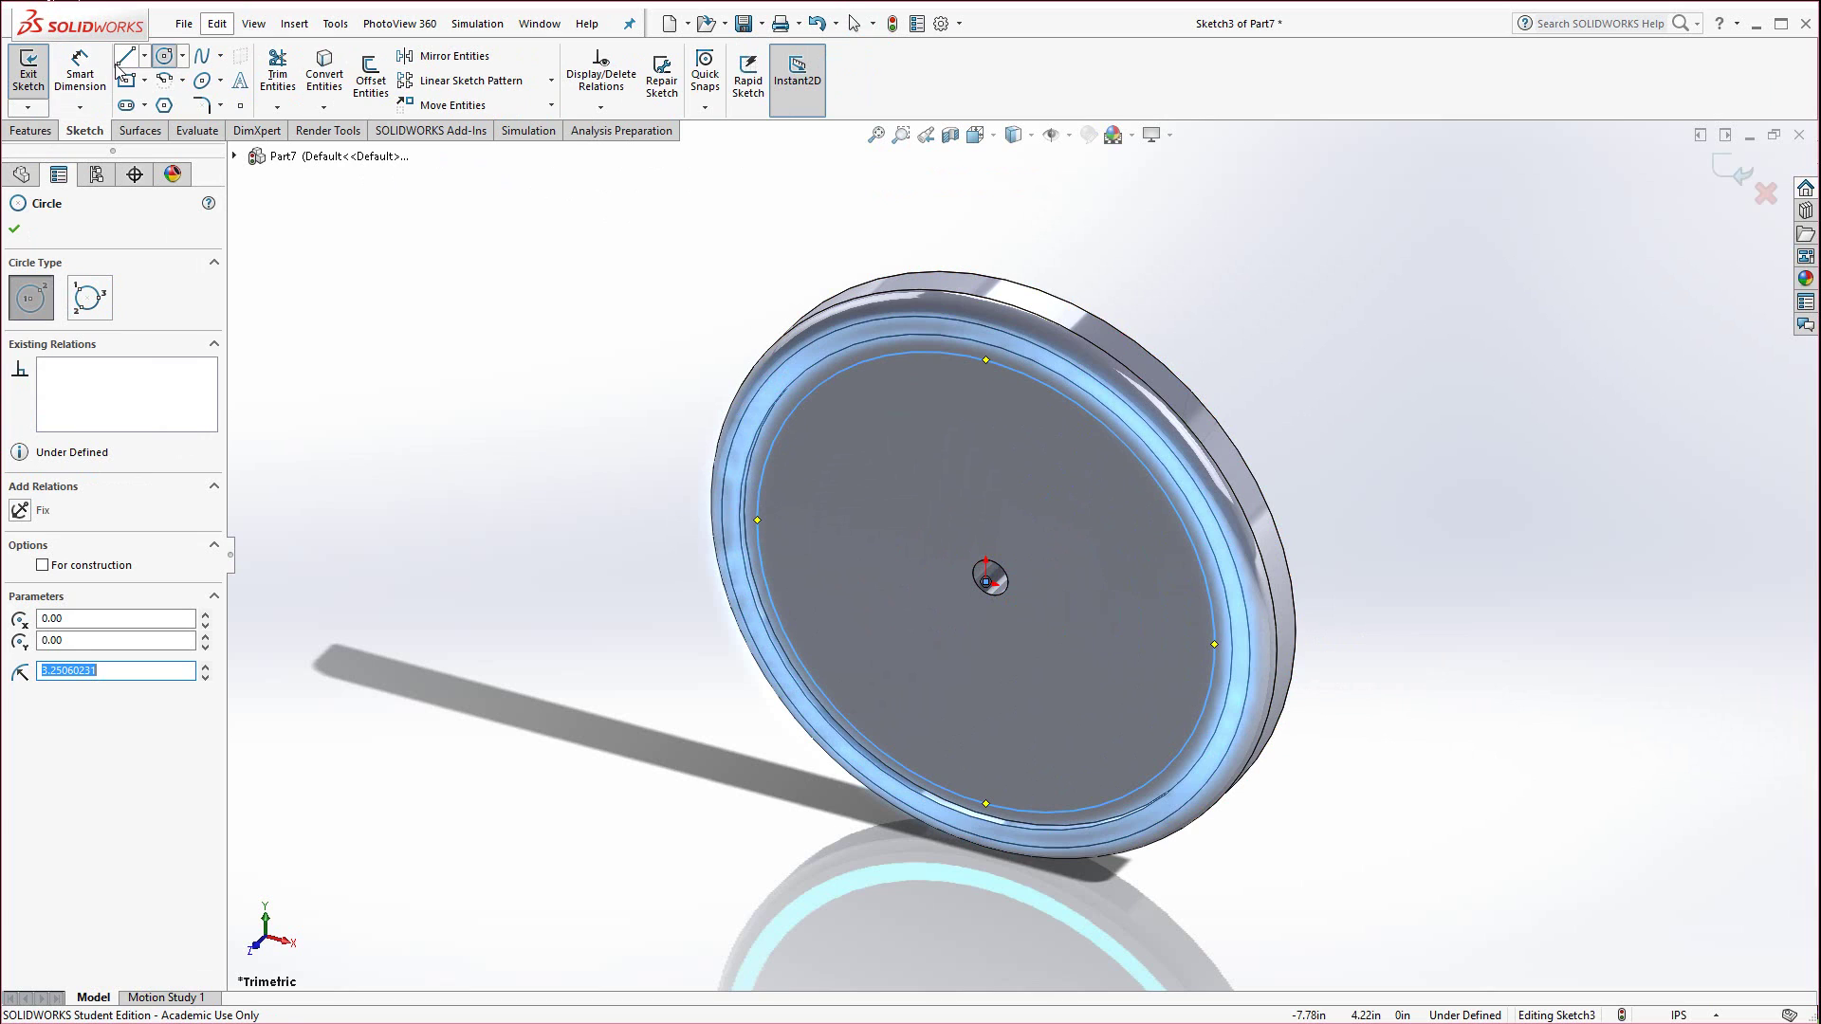
# Dimension the new circle's diameter to 6.5 in.
pyautogui.click(79, 76)
pyautogui.click(1028, 377)
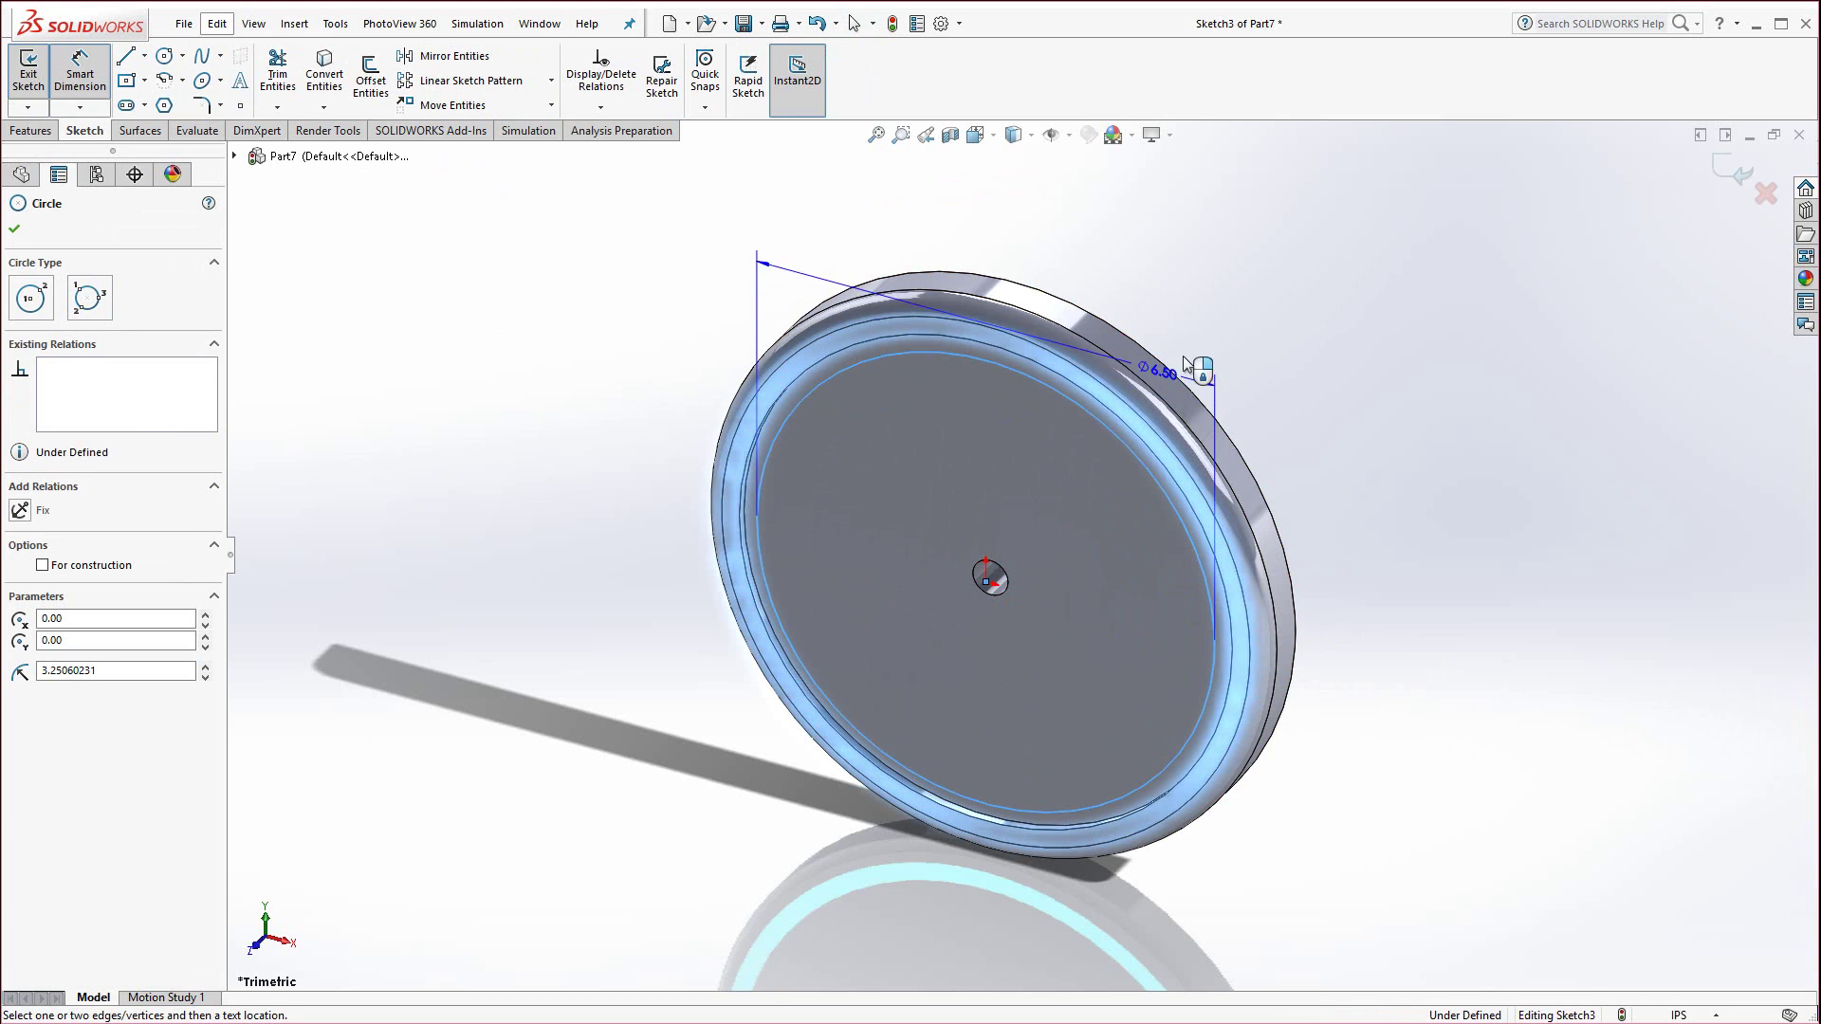
pyautogui.click(1286, 309)
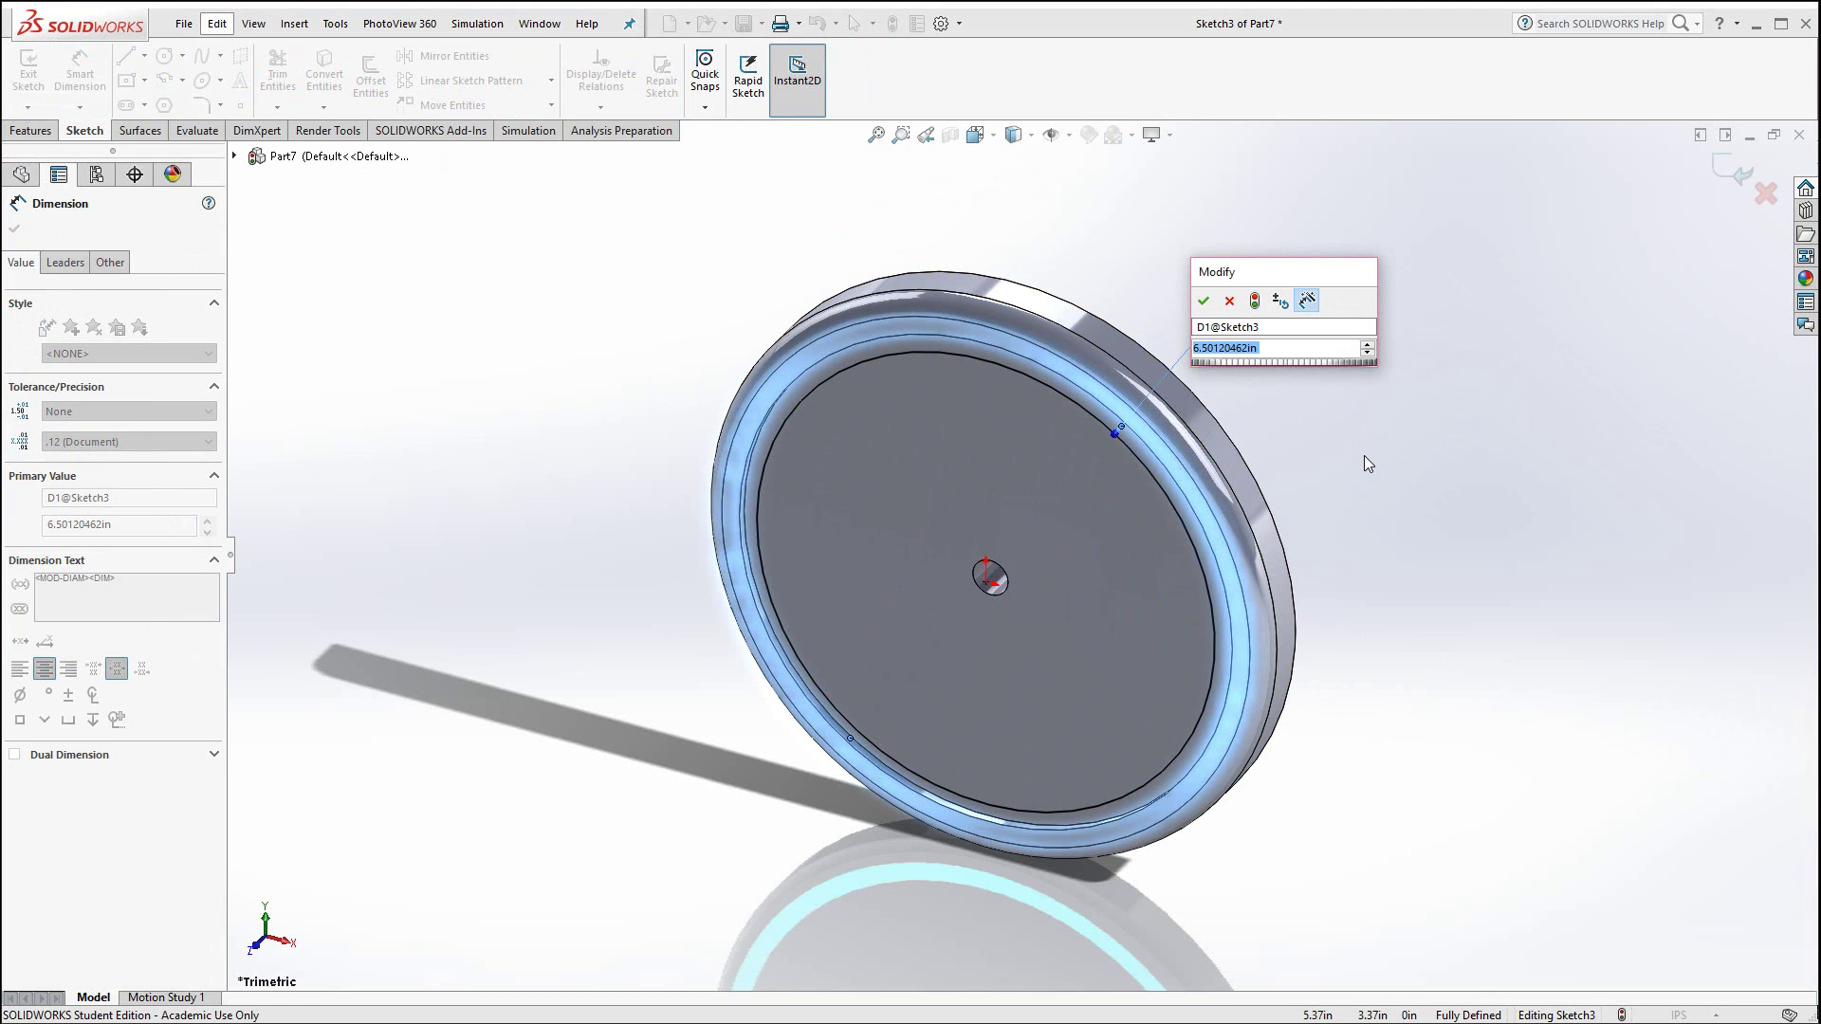
pyautogui.write('6.5')
pyautogui.press('Return')
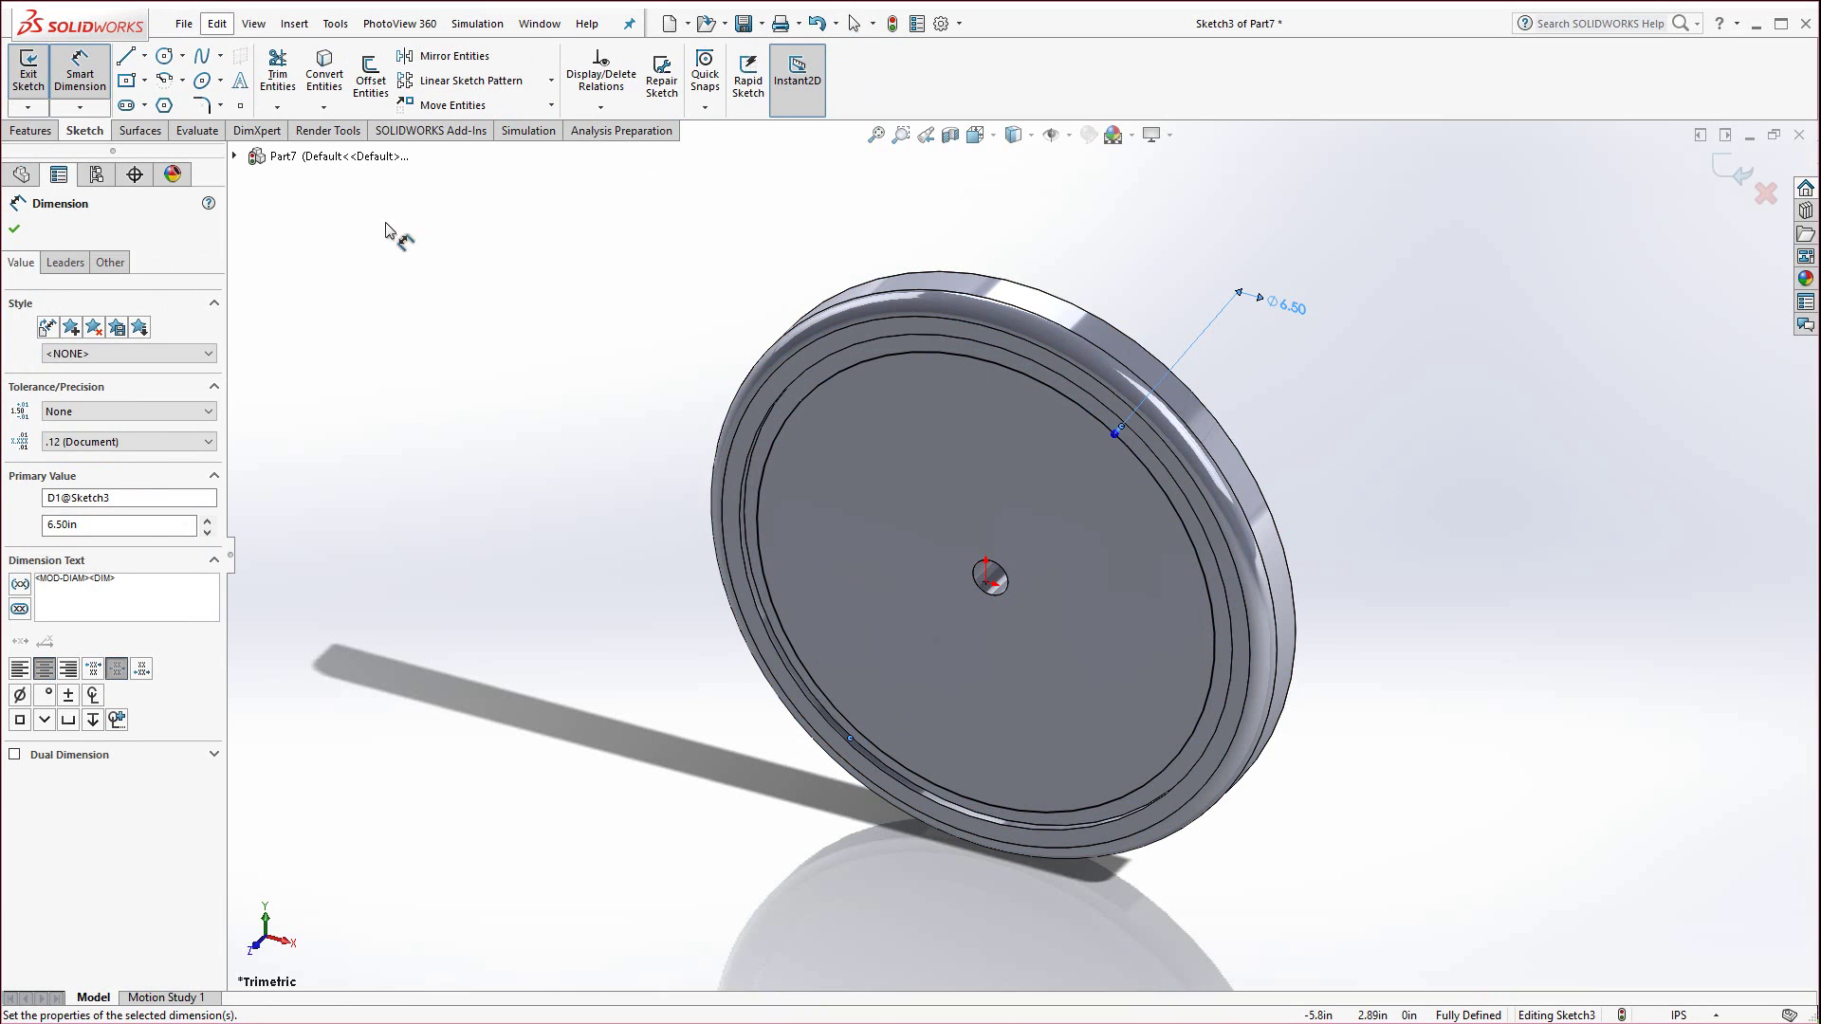
# Cut the 6.5 in circle 0.5 in deep into the disc as a blind extruded cut from the rim face.
pyautogui.click(36, 131)
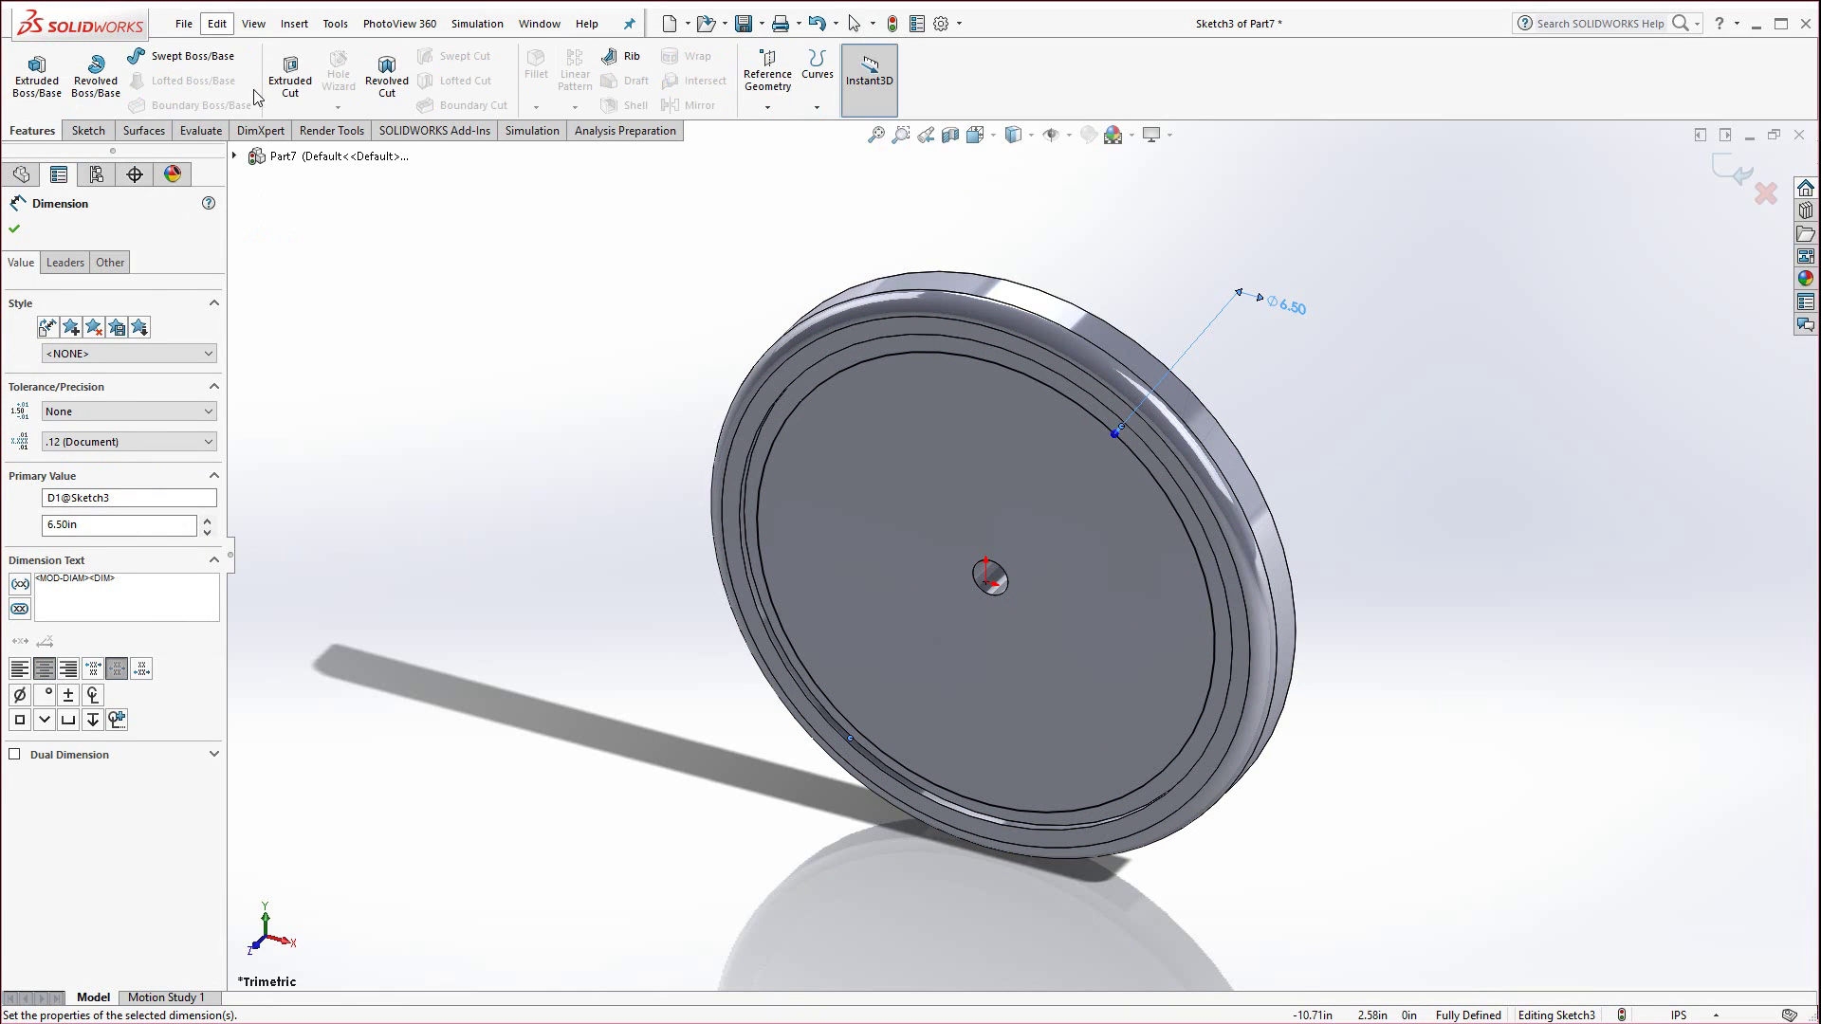
pyautogui.click(290, 80)
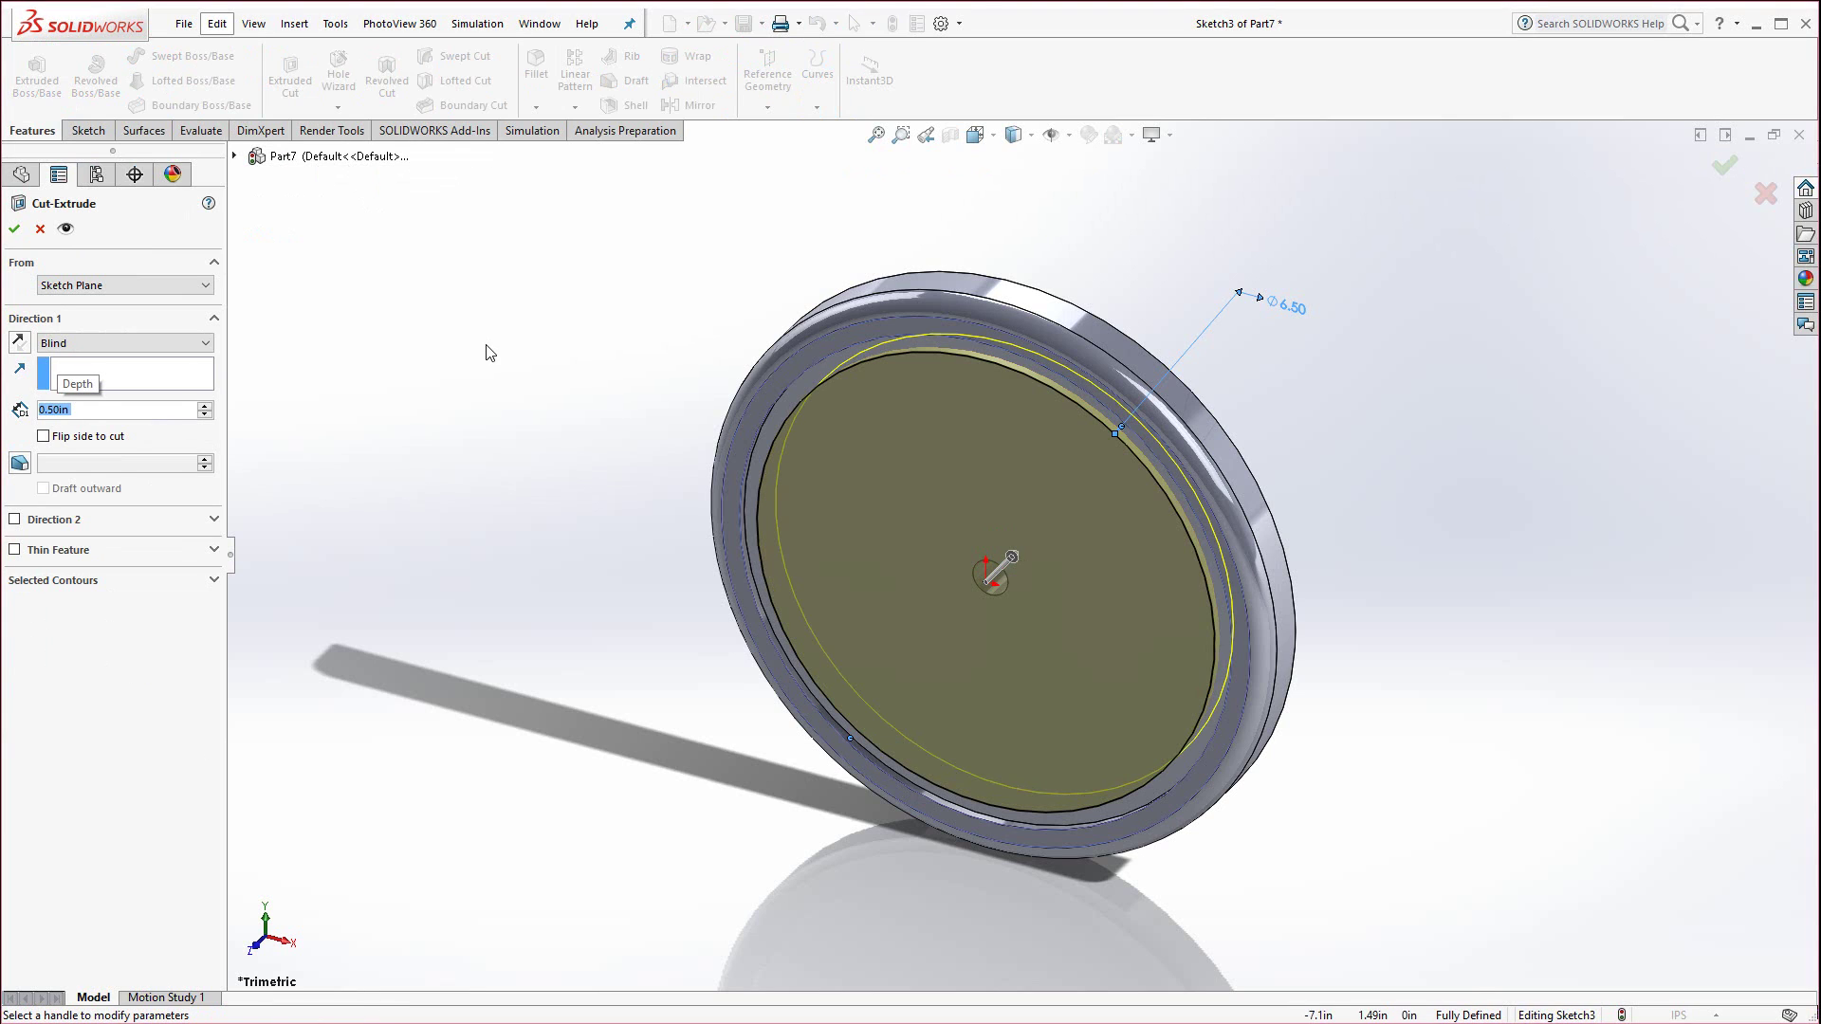
pyautogui.click(13, 229)
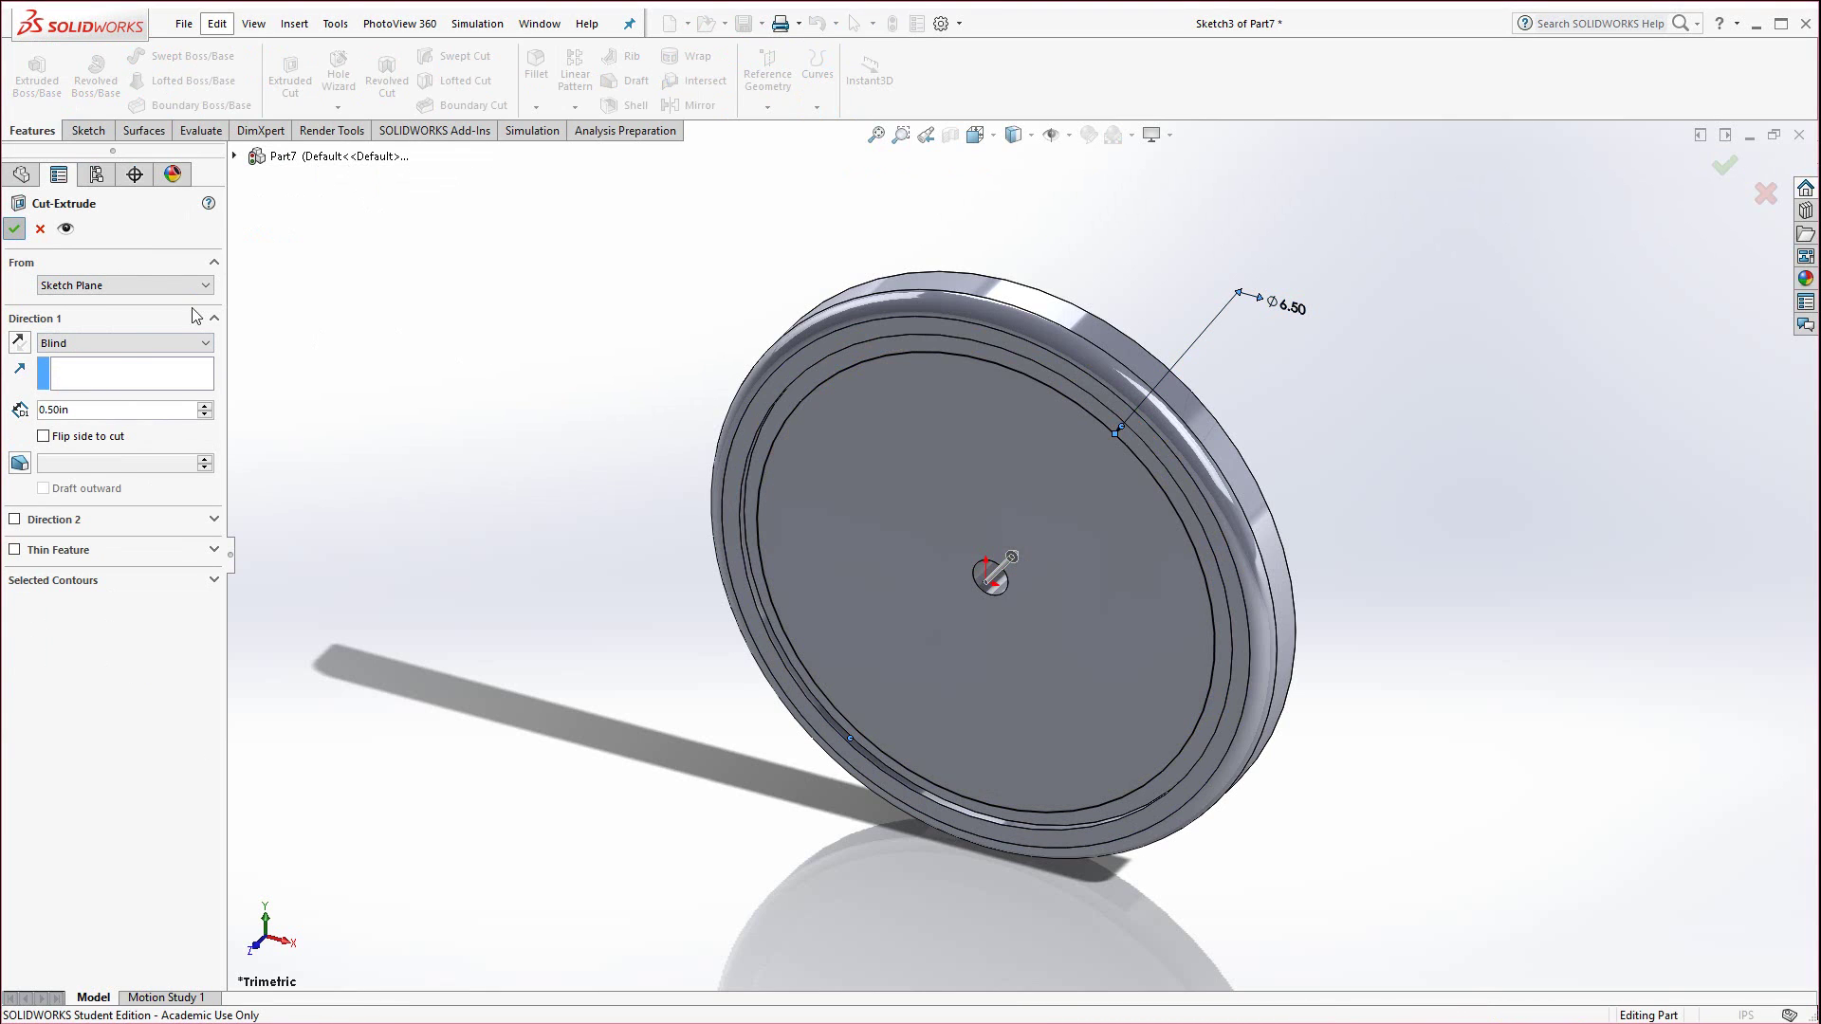
pyautogui.click(442, 439)
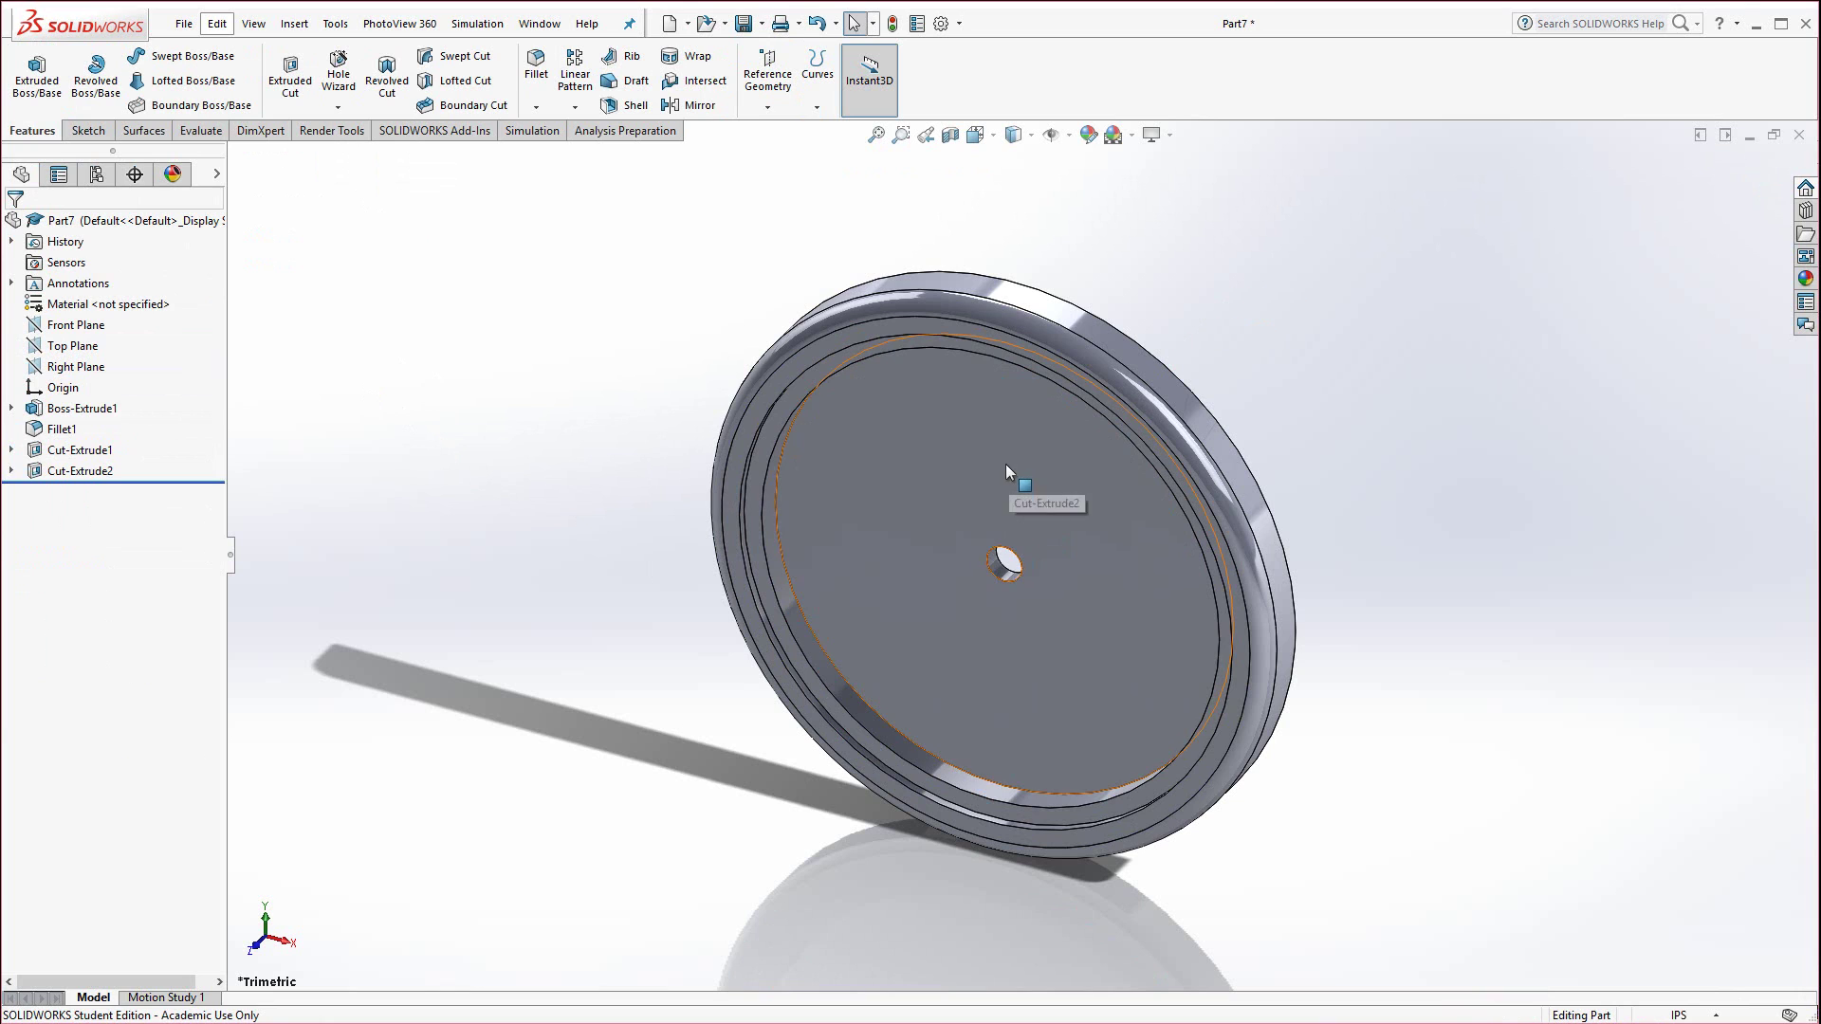
# Start a sketch on the recess floor and draw a circle about 0.58 in in diameter, about 2.34 in directly above the origin.
pyautogui.click(1005, 465)
pyautogui.click(1079, 391)
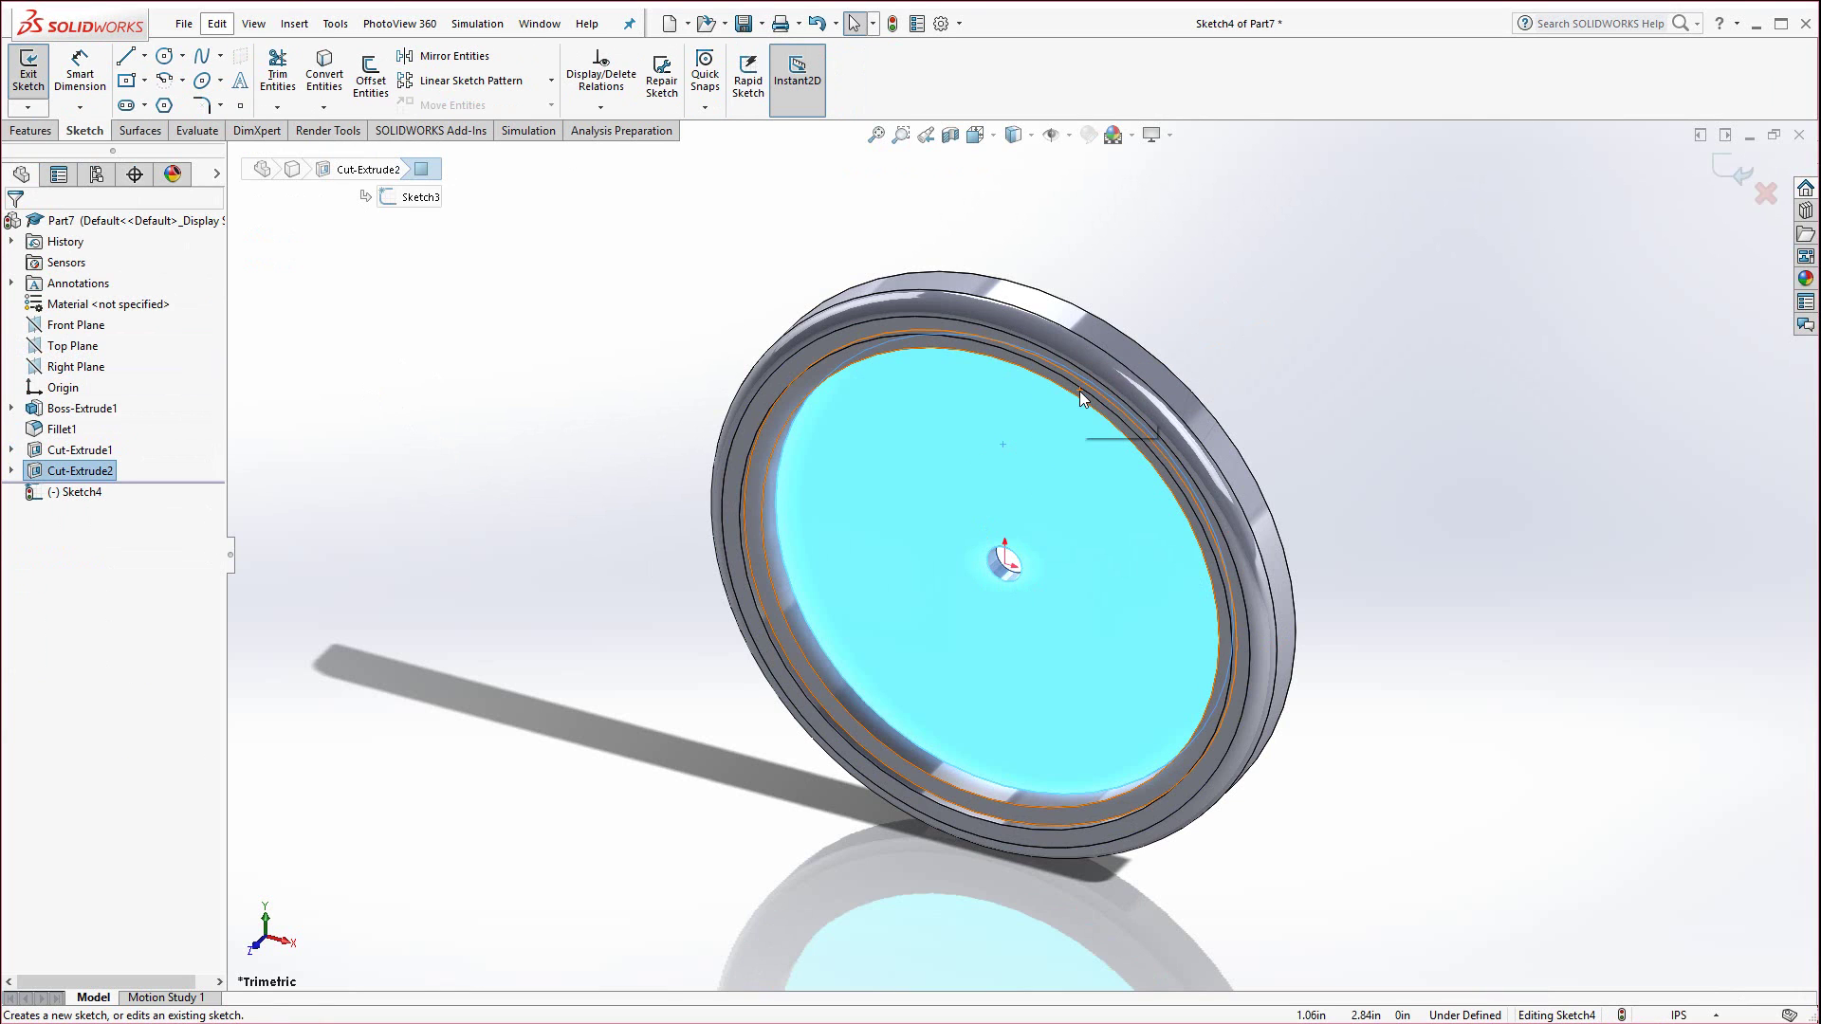
pyautogui.press('space')
pyautogui.click(873, 617)
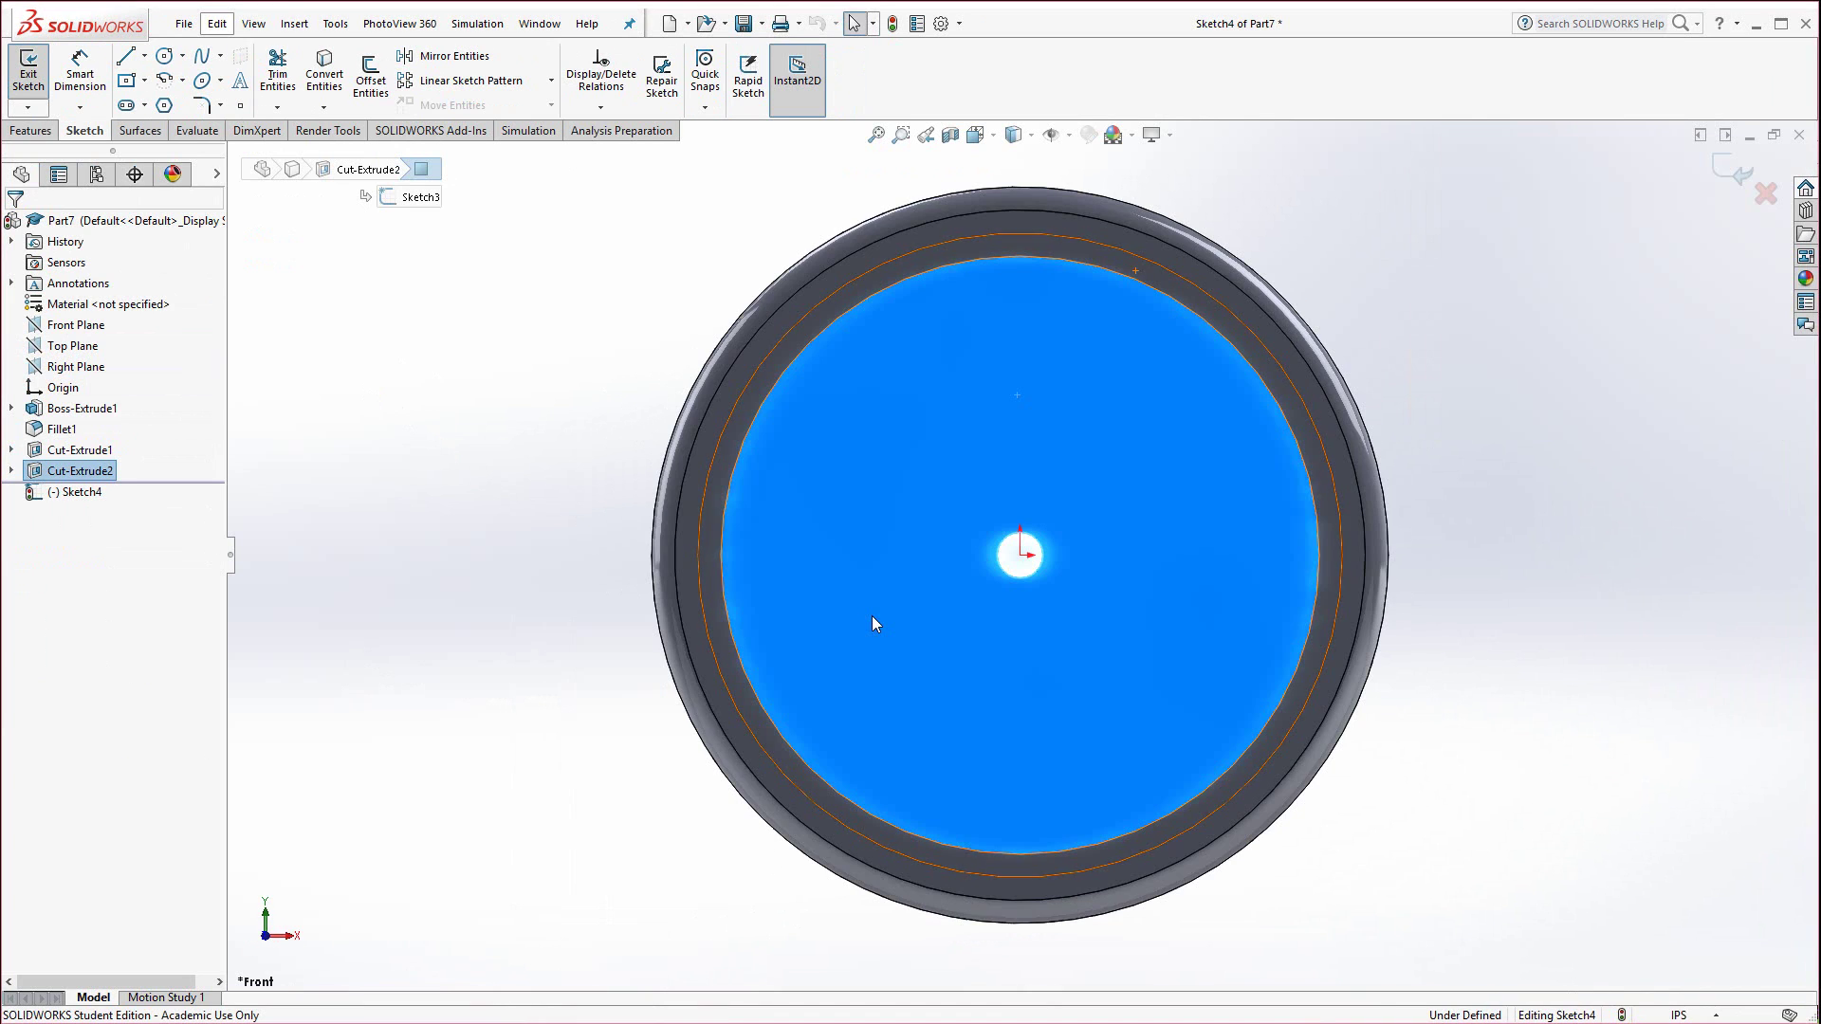
pyautogui.click(164, 55)
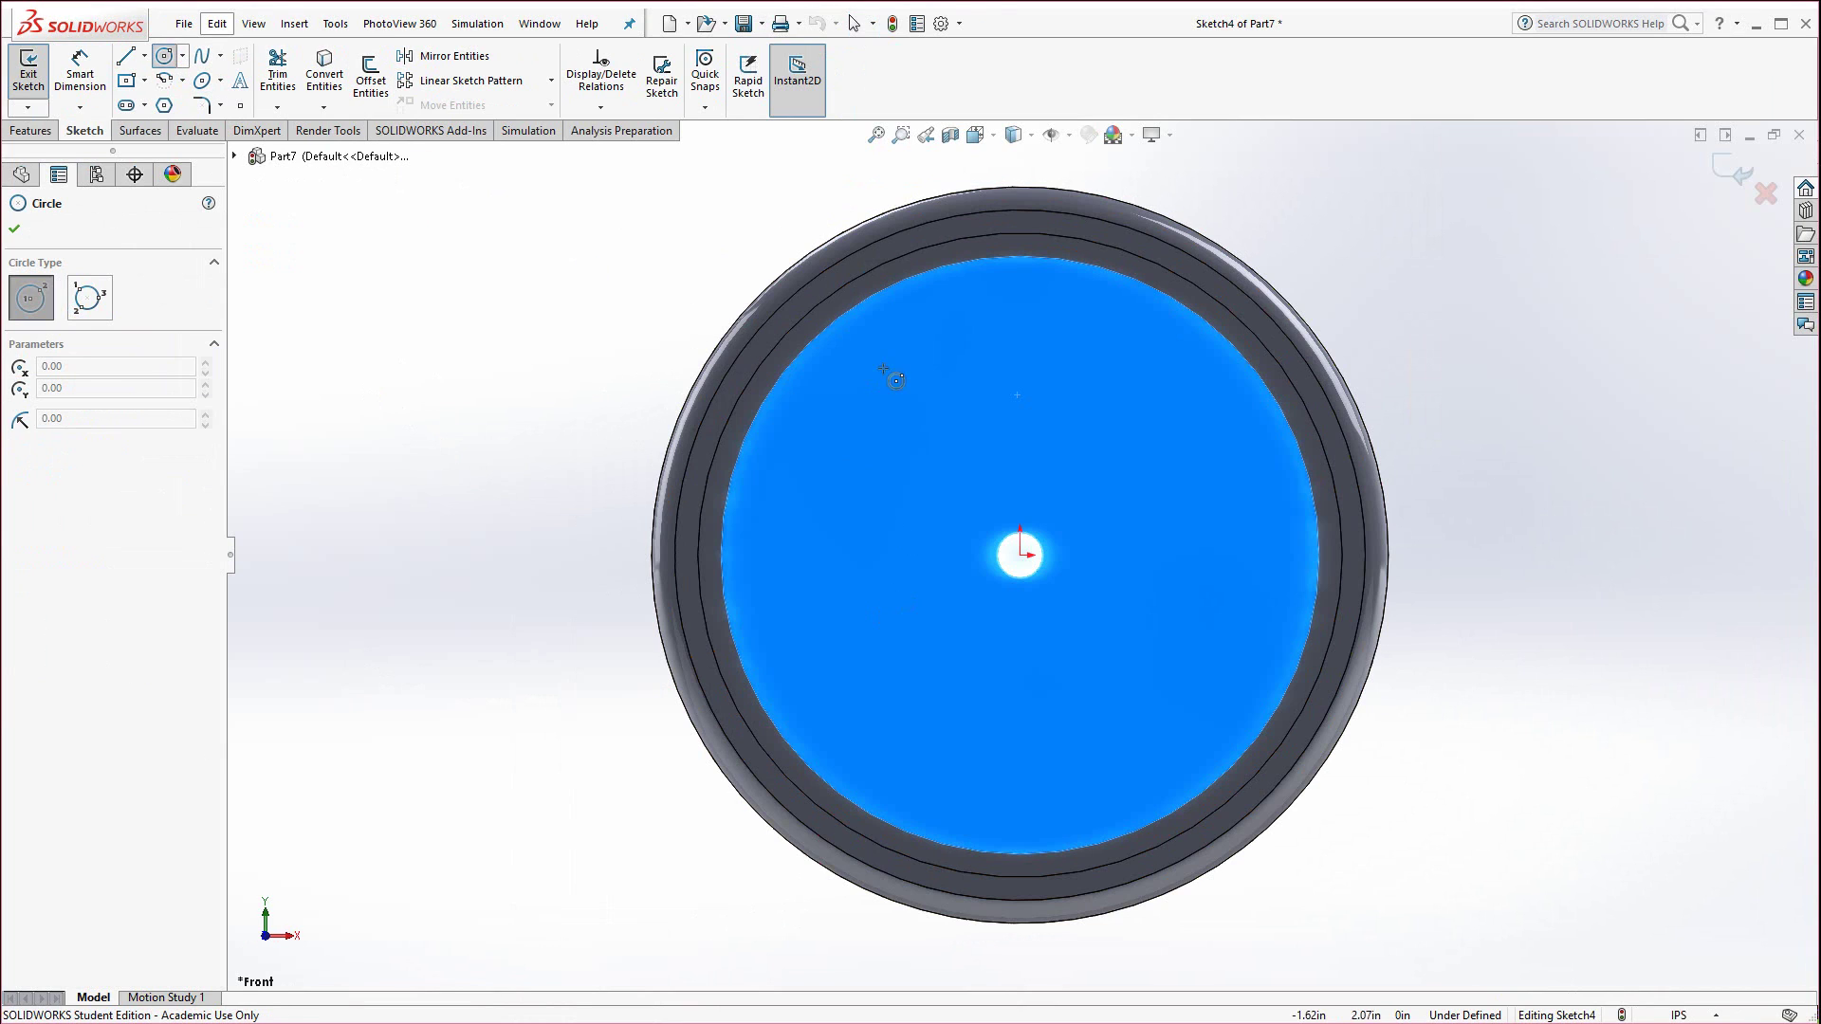
pyautogui.click(1020, 339)
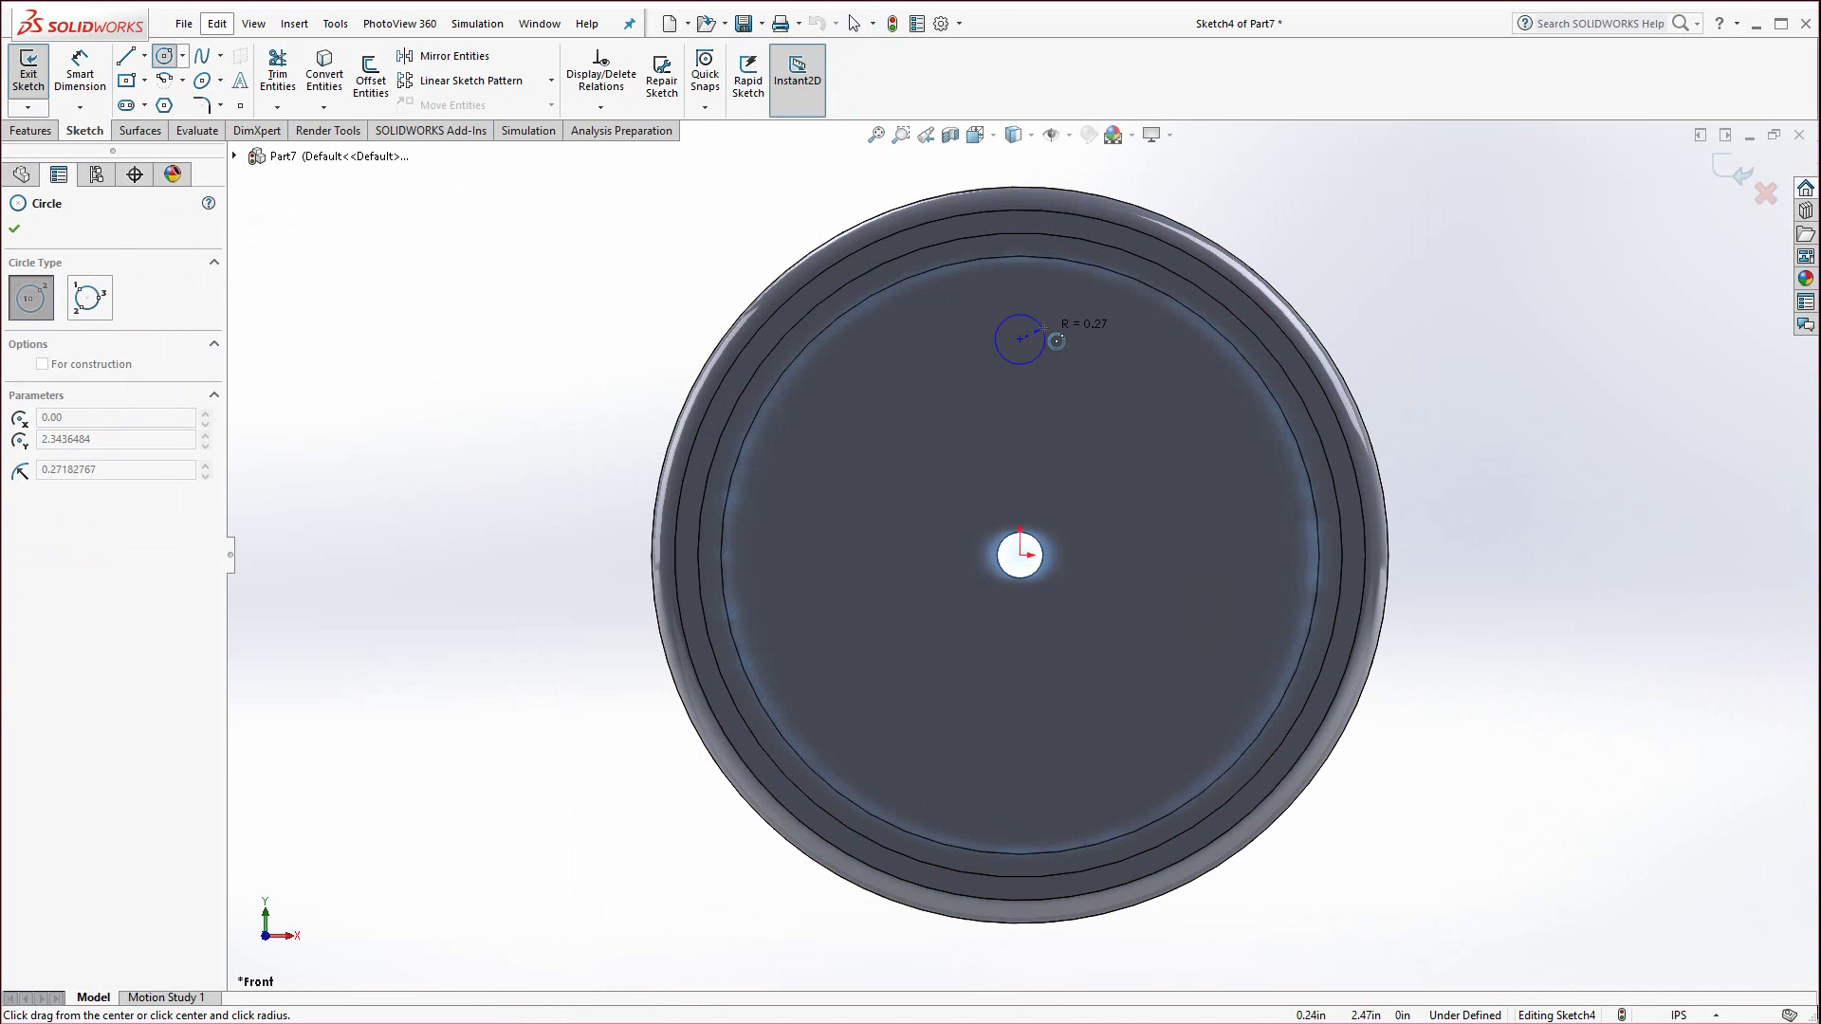
pyautogui.click(1046, 339)
# Dimension the small circle's diameter to 0.375 in.
pyautogui.click(83, 74)
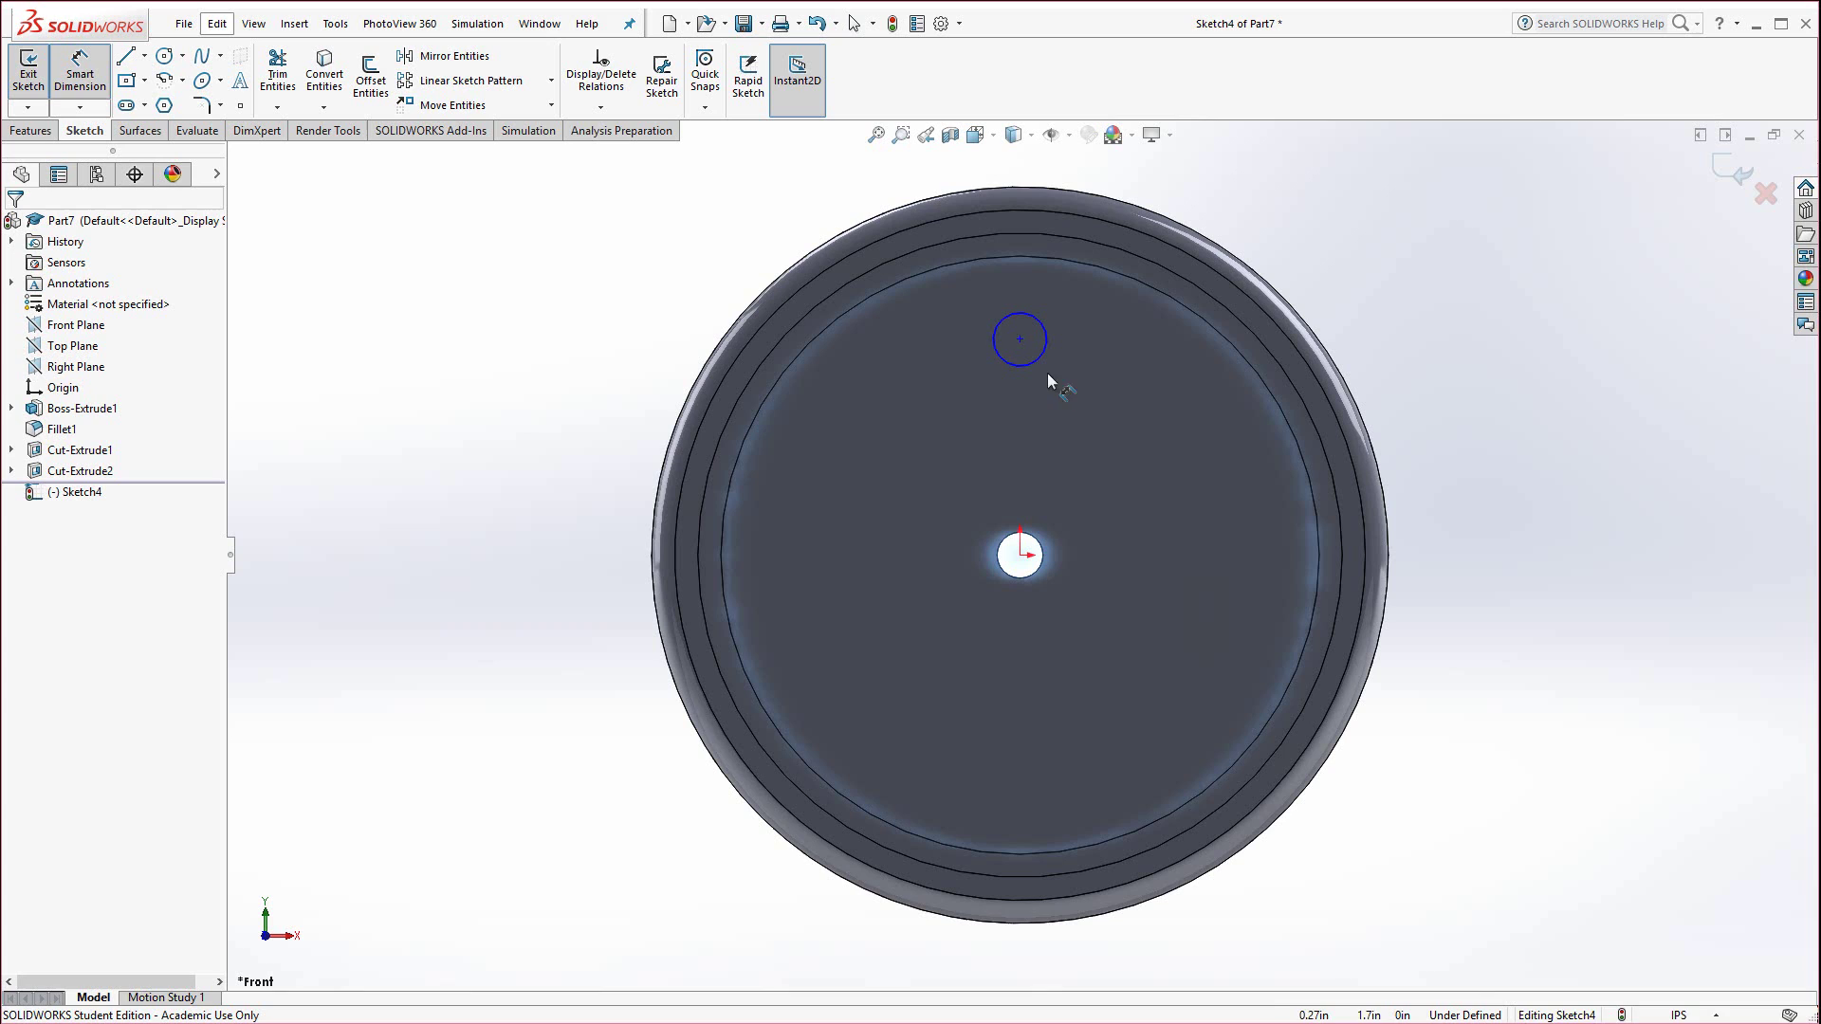
pyautogui.click(1034, 316)
pyautogui.click(1277, 211)
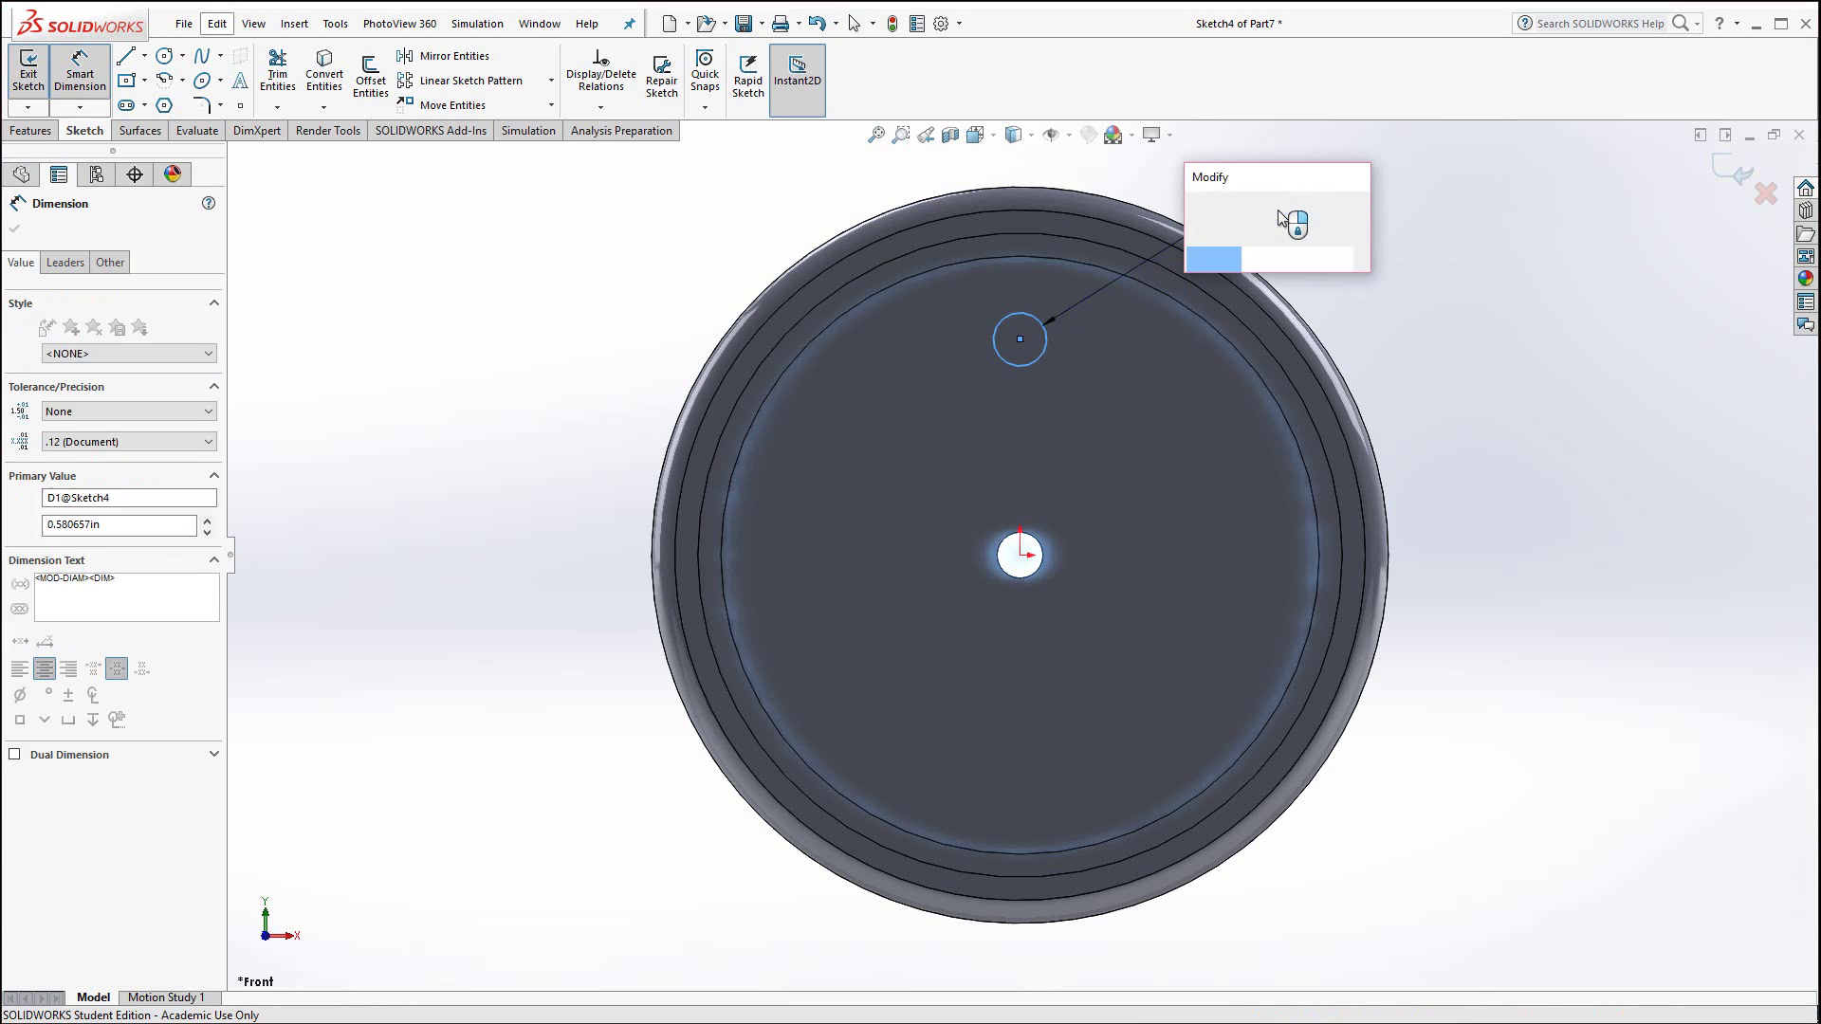
pyautogui.press('Return')
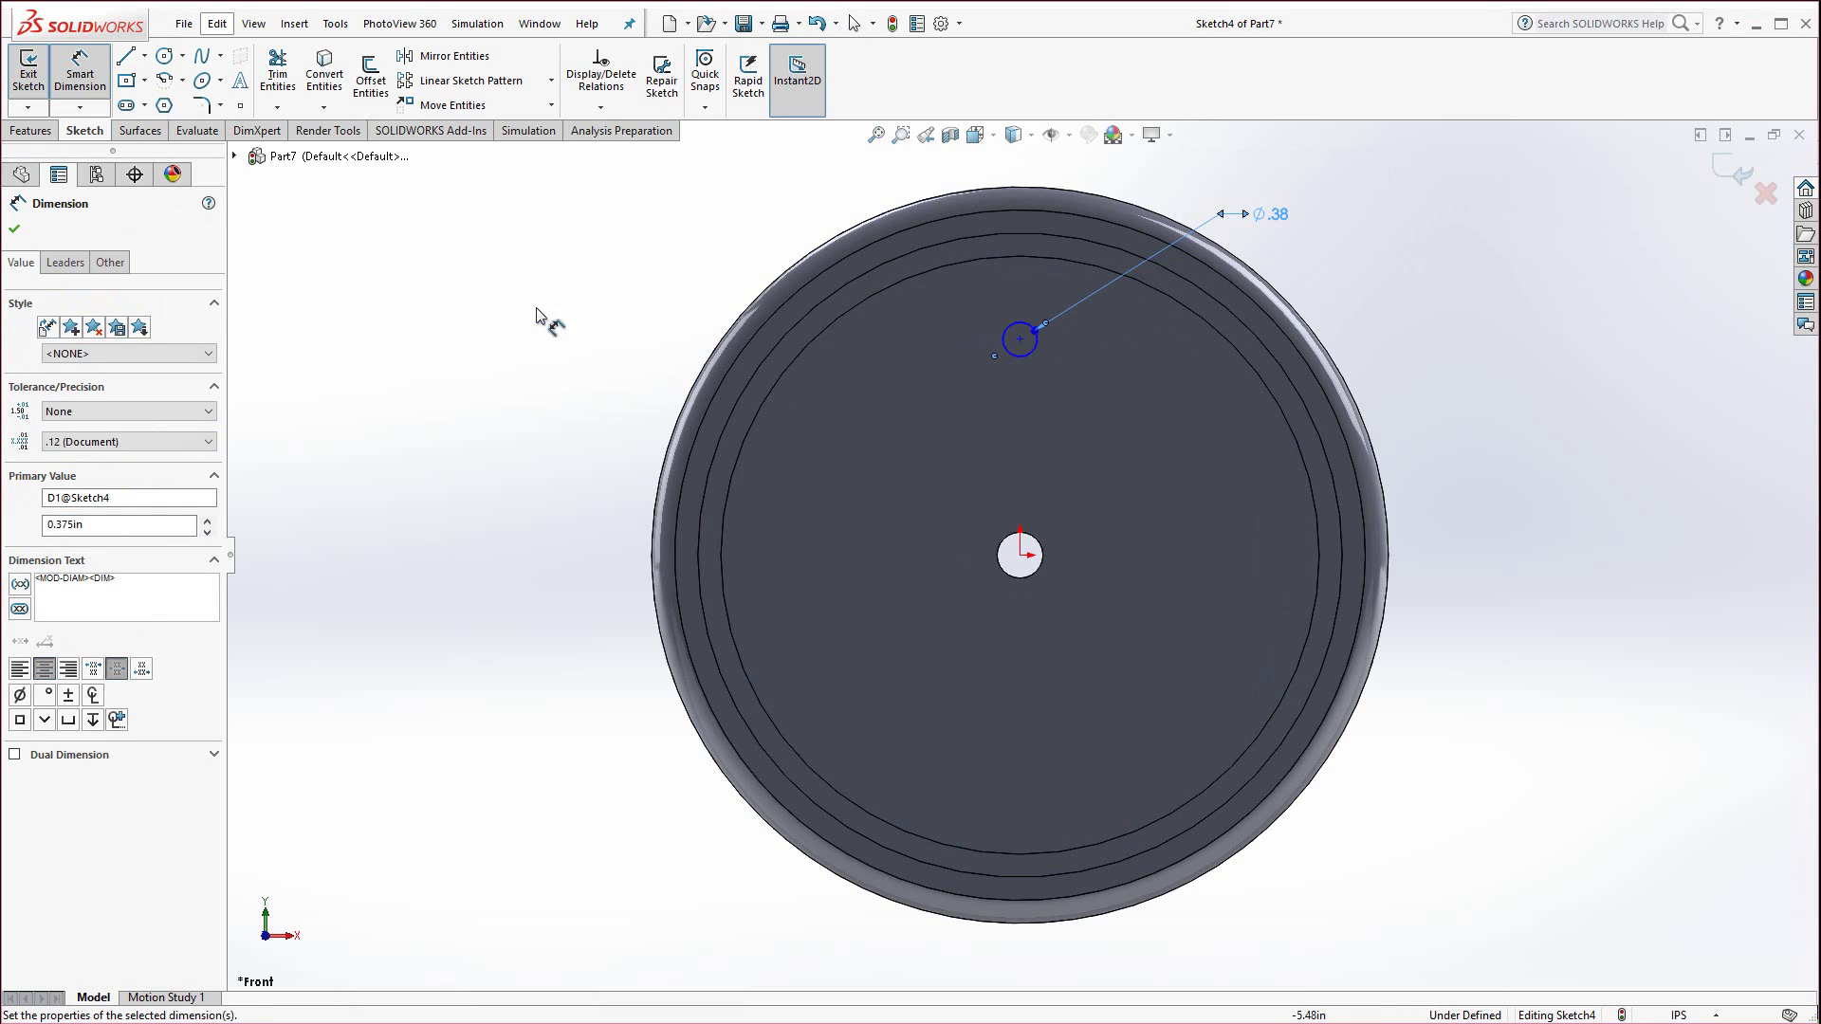
# Dimension the vertical distance from the origin to the small circle's centre to 2.5 in.
pyautogui.click(1023, 360)
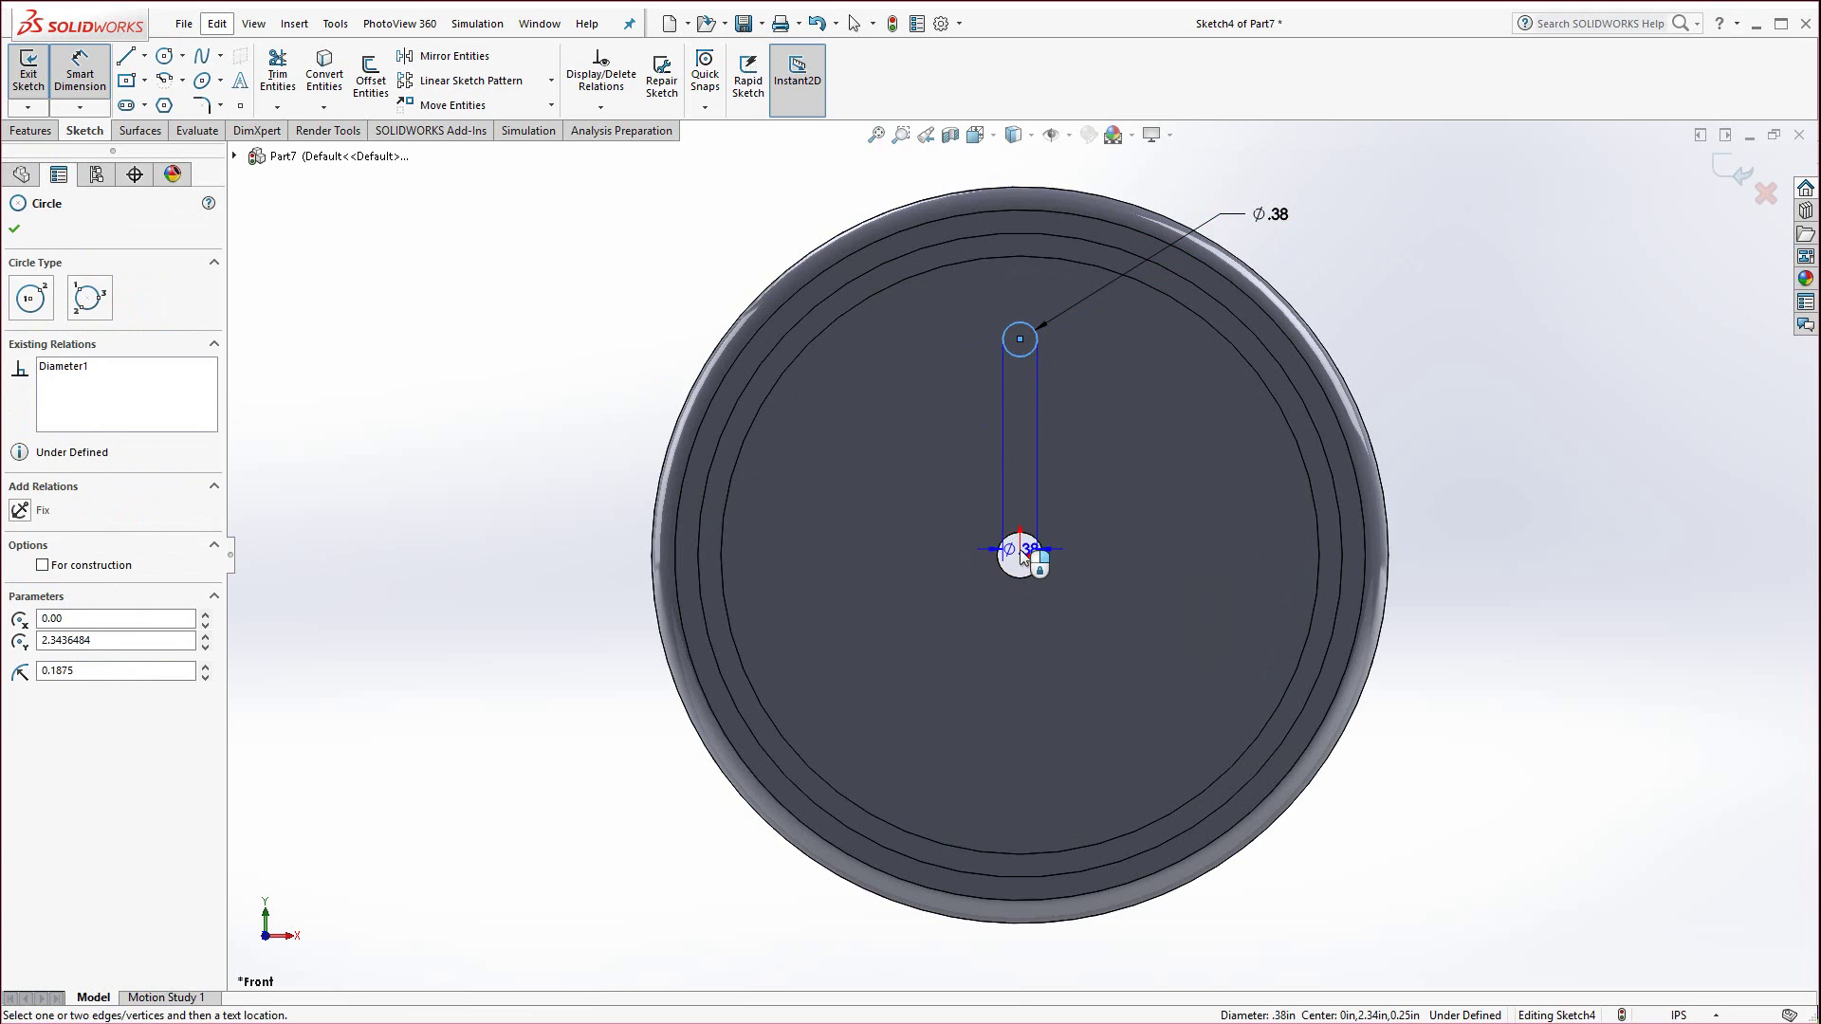
pyautogui.click(1020, 555)
pyautogui.click(1115, 446)
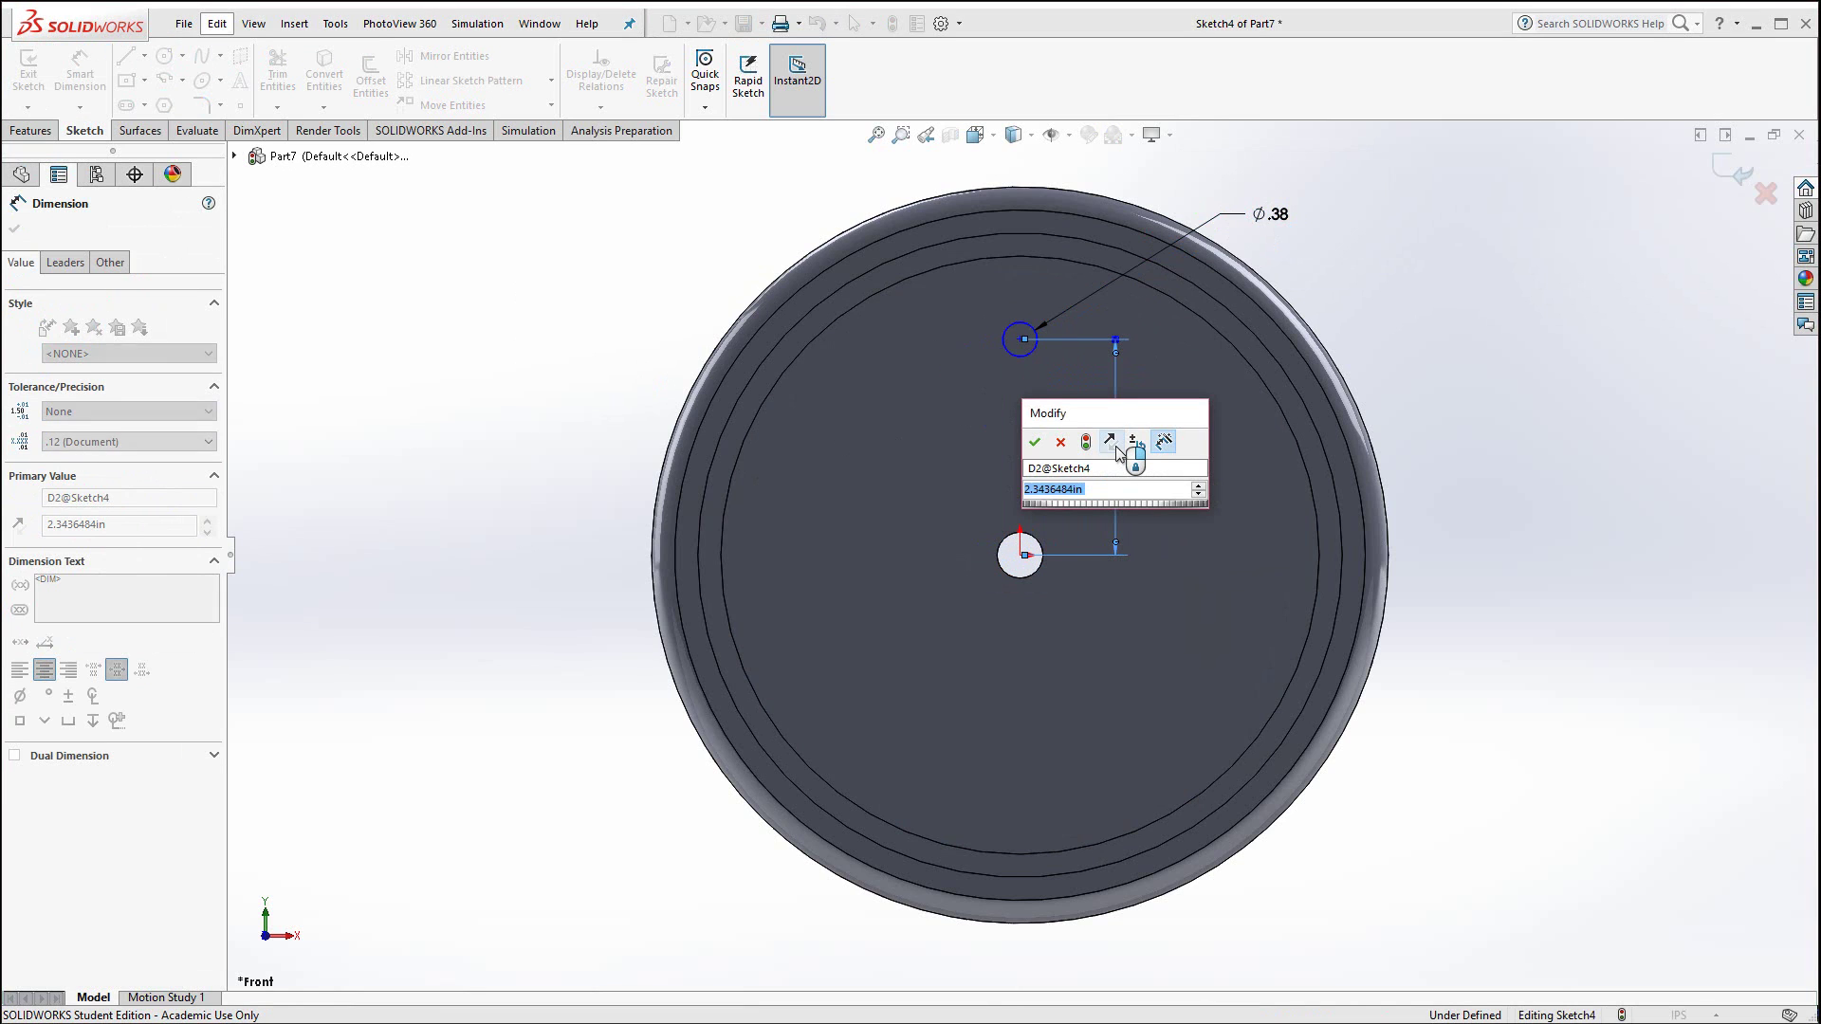
pyautogui.write('2.5')
pyautogui.press('Return')
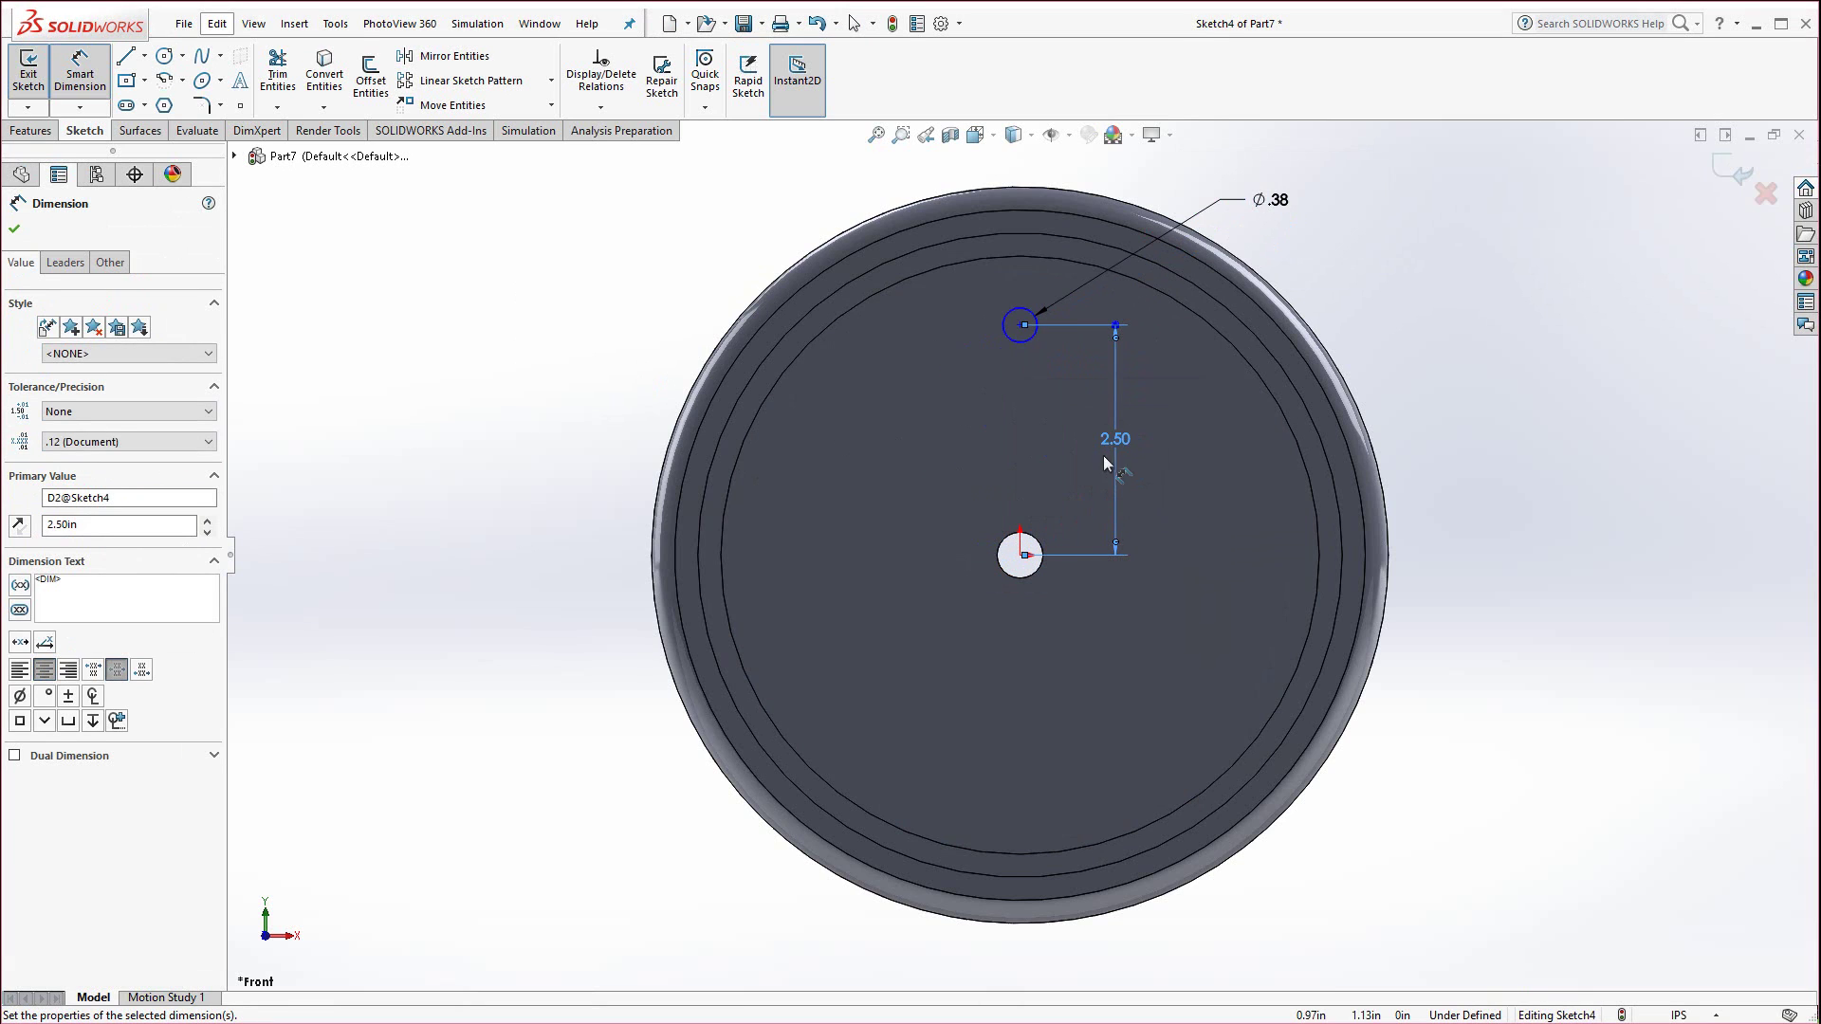
pyautogui.press('Escape')
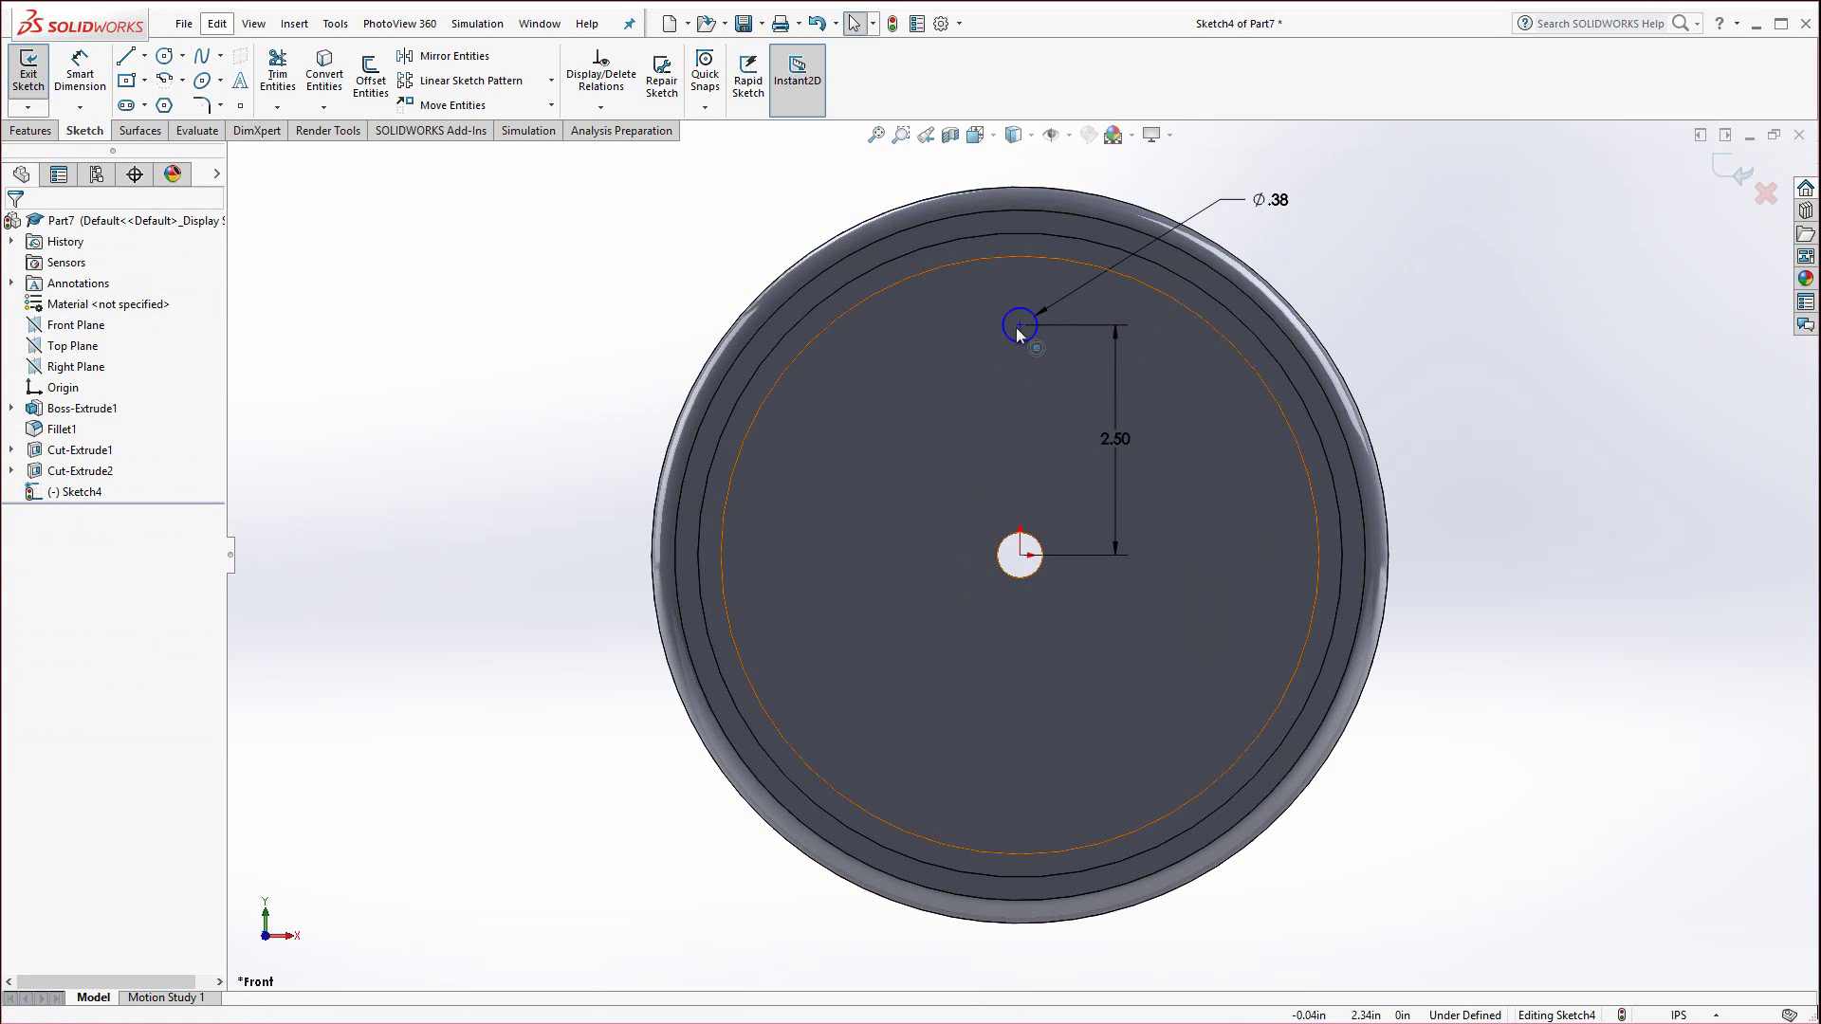
# Add a vertical relation between the small circle's centre and the origin.
pyautogui.click(1019, 325)
pyautogui.click(1021, 555)
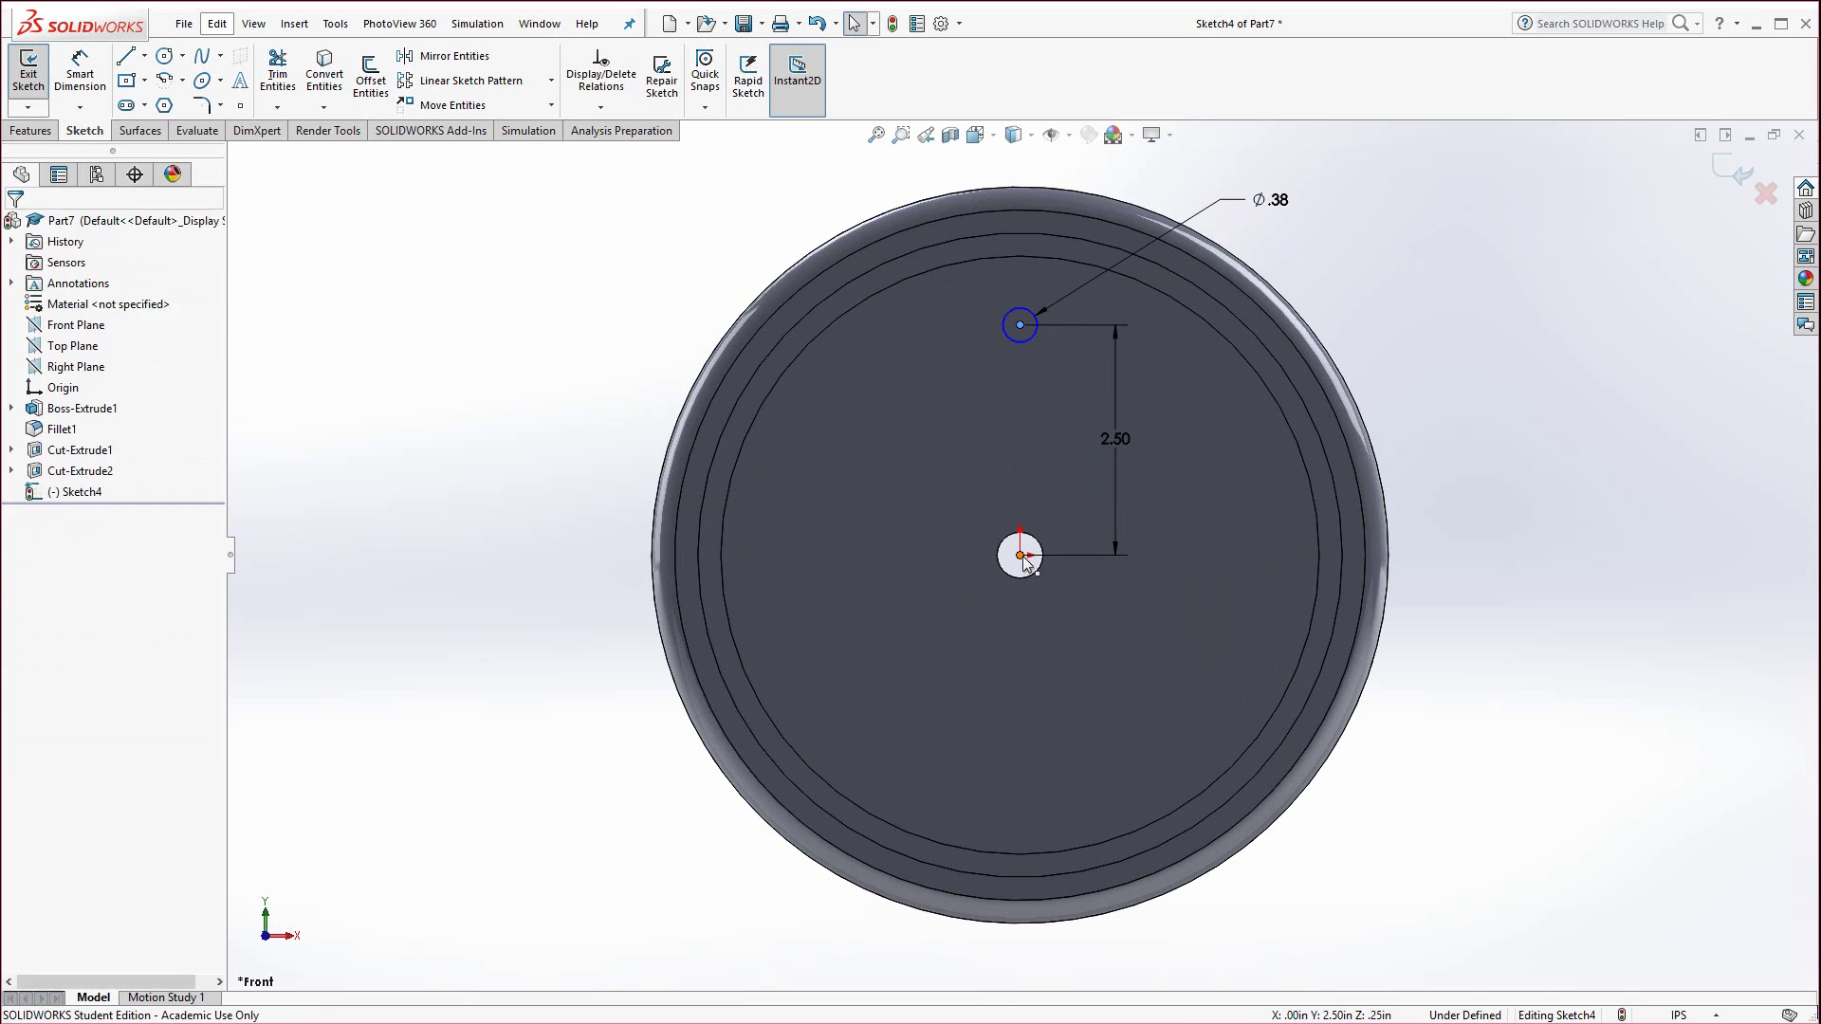
pyautogui.keyDown('ctrl'); pyautogui.click(1020, 325); pyautogui.keyUp('ctrl')
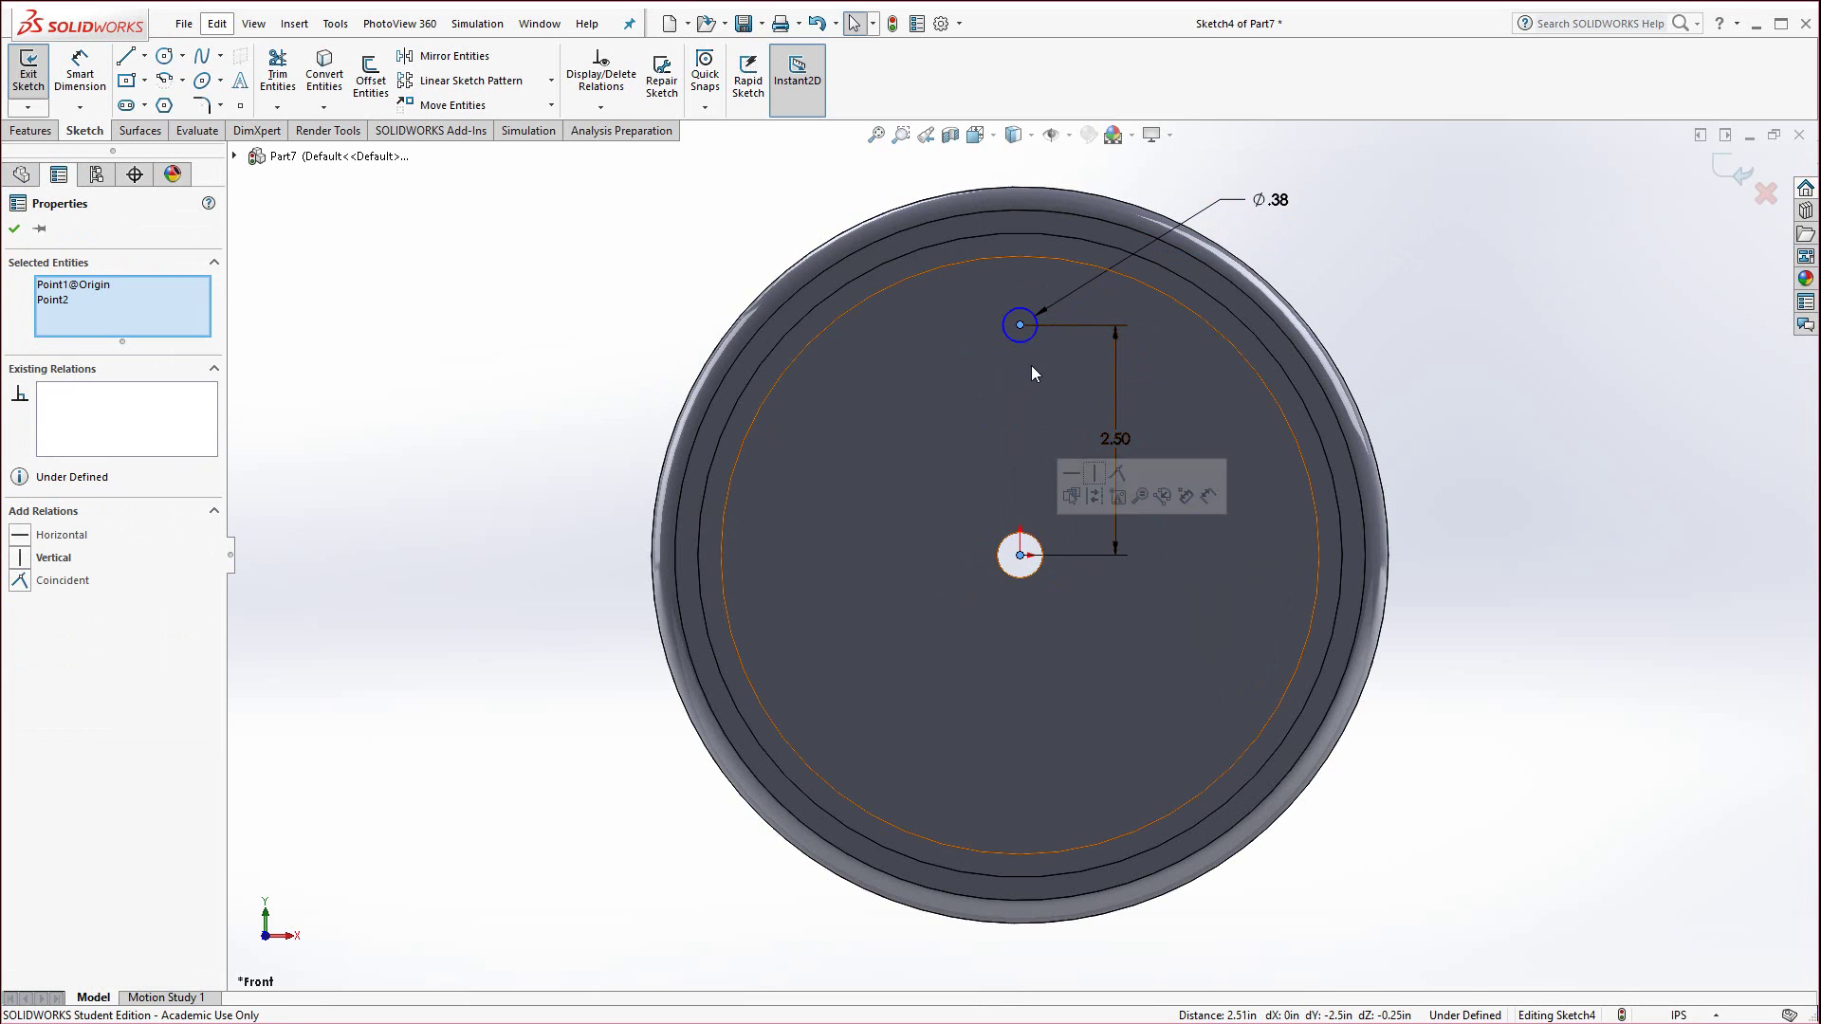
pyautogui.click(21, 557)
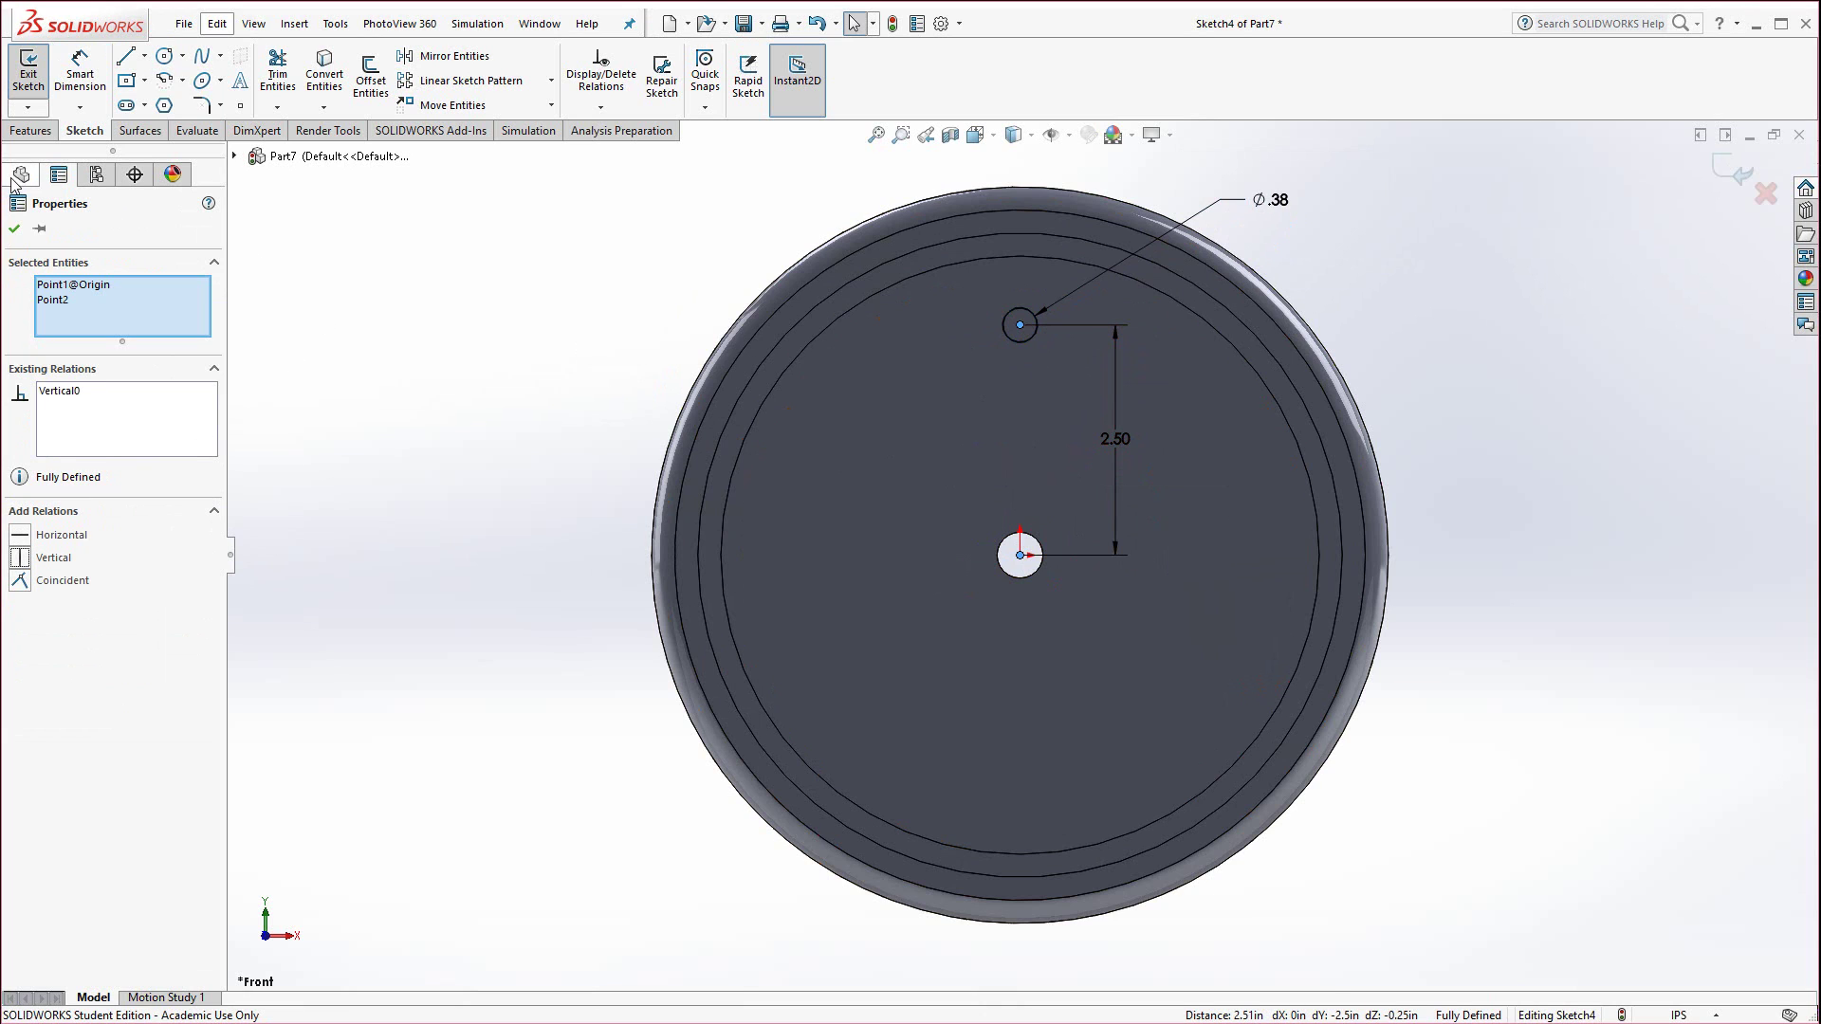
pyautogui.click(14, 228)
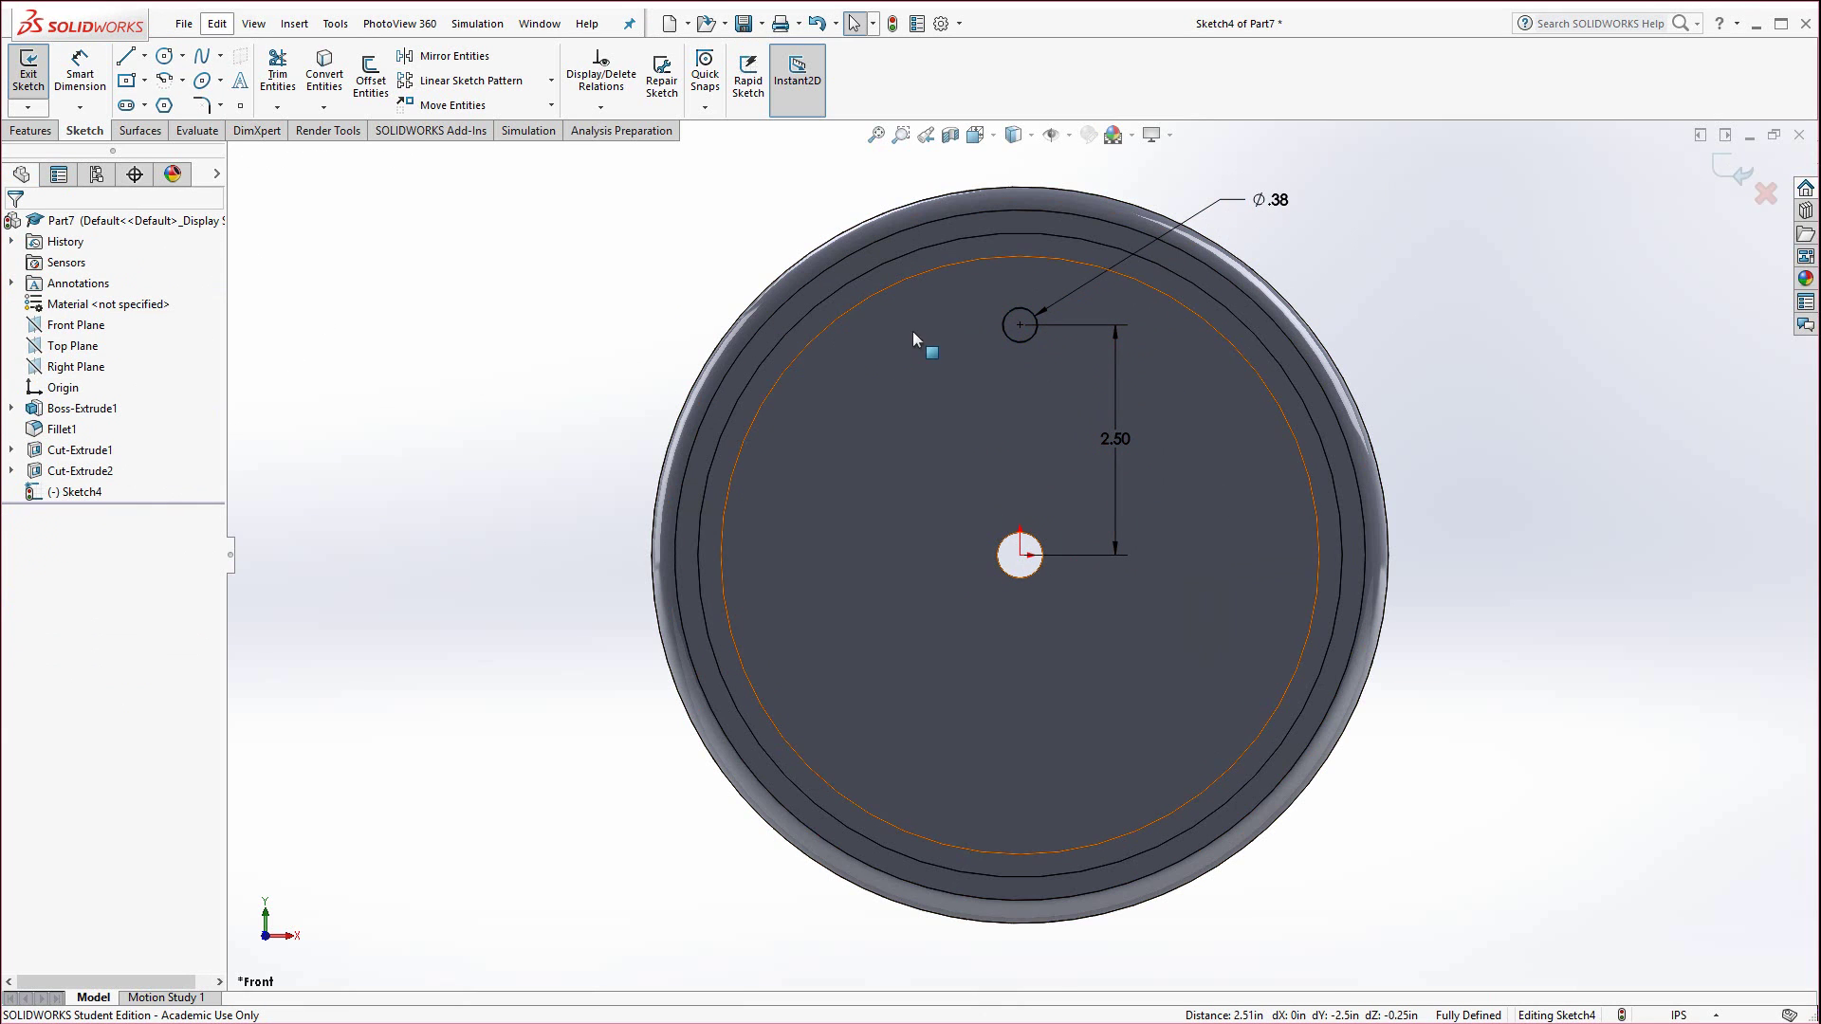
# Extrude the small circle 0.1 in as a blind boss merged with the recess floor.
pyautogui.click(32, 130)
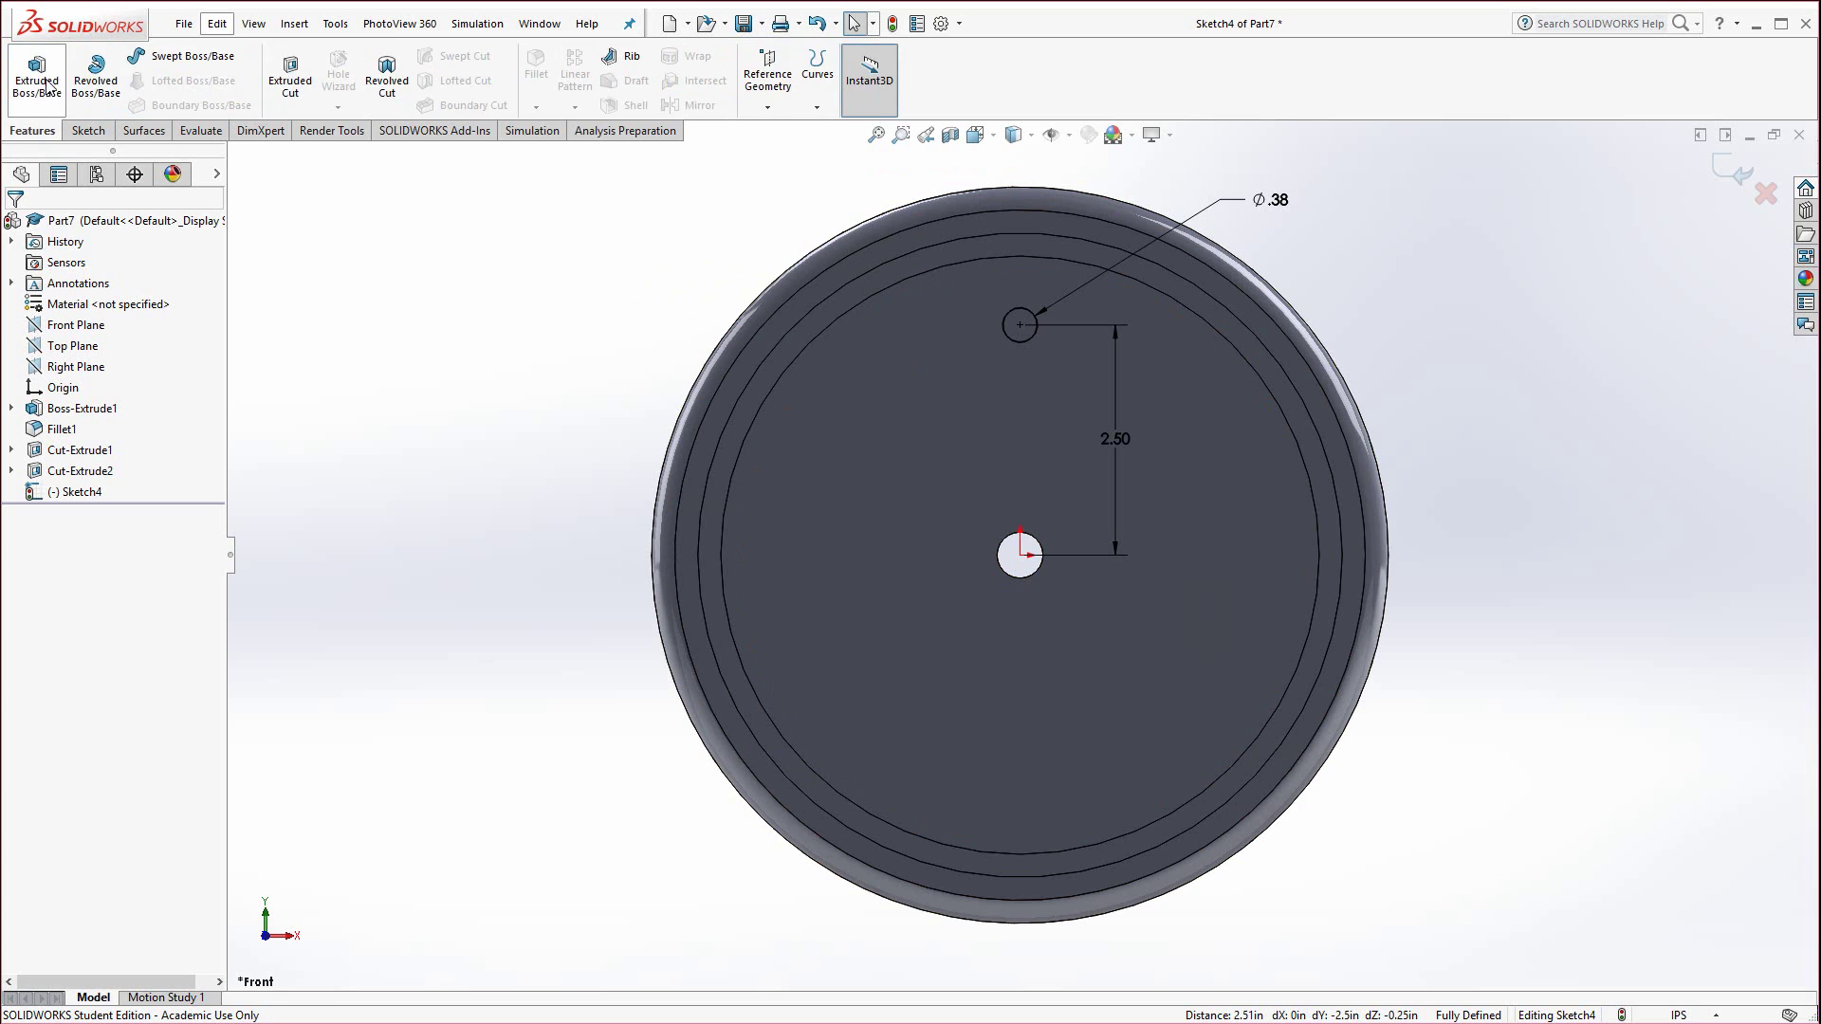
pyautogui.click(37, 76)
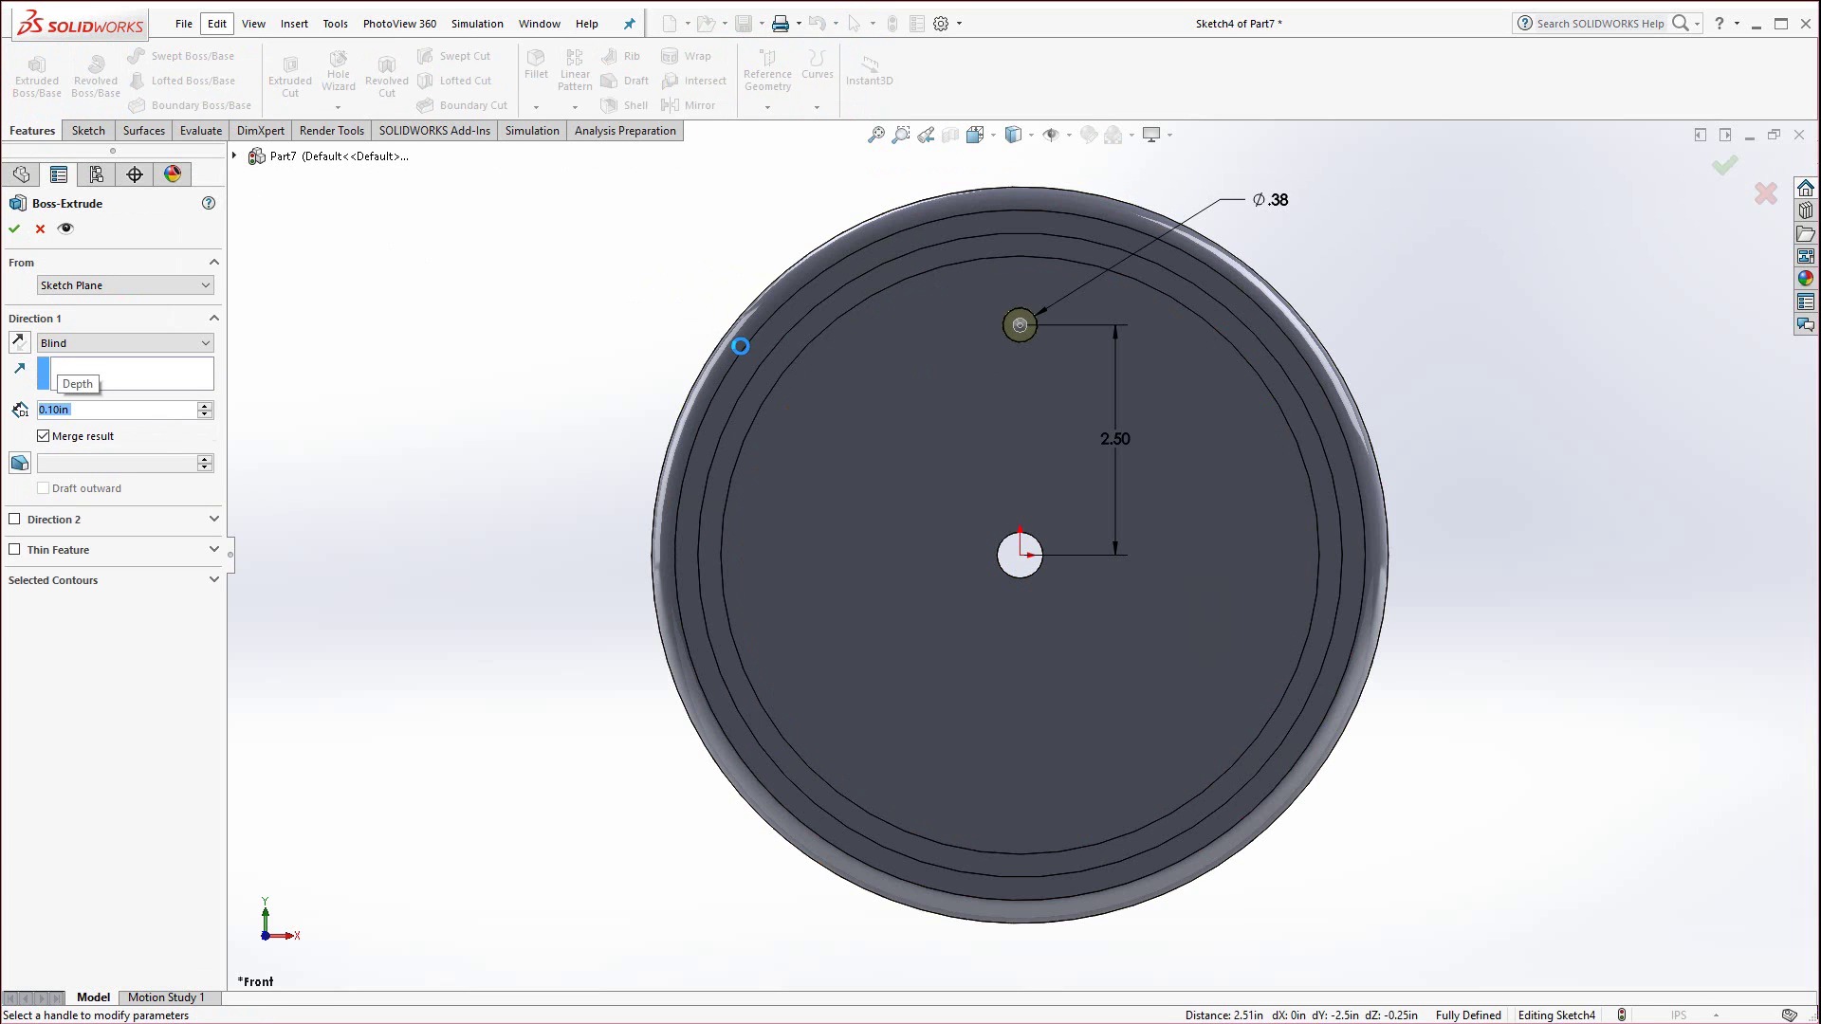
pyautogui.press('Return')
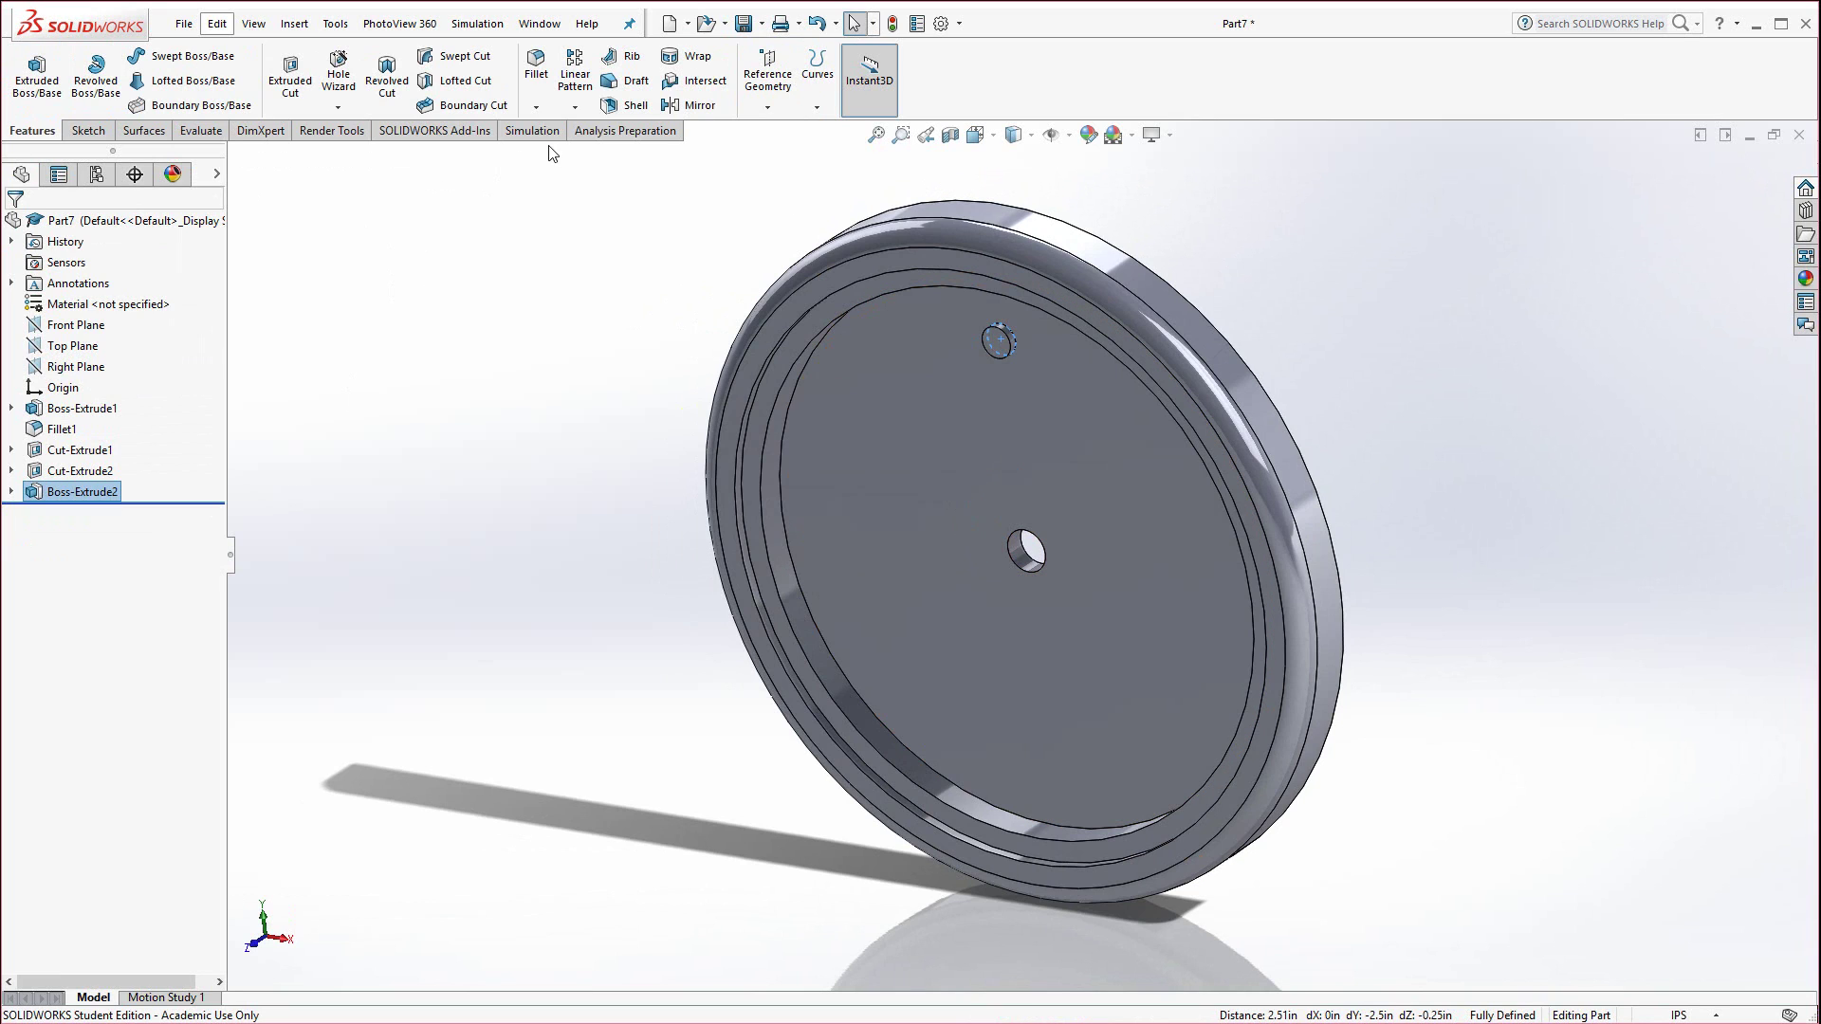
# Circular-pattern the small boss around the disc's outer rim face as 12 equally spaced instances over 360 degrees.
pyautogui.click(575, 108)
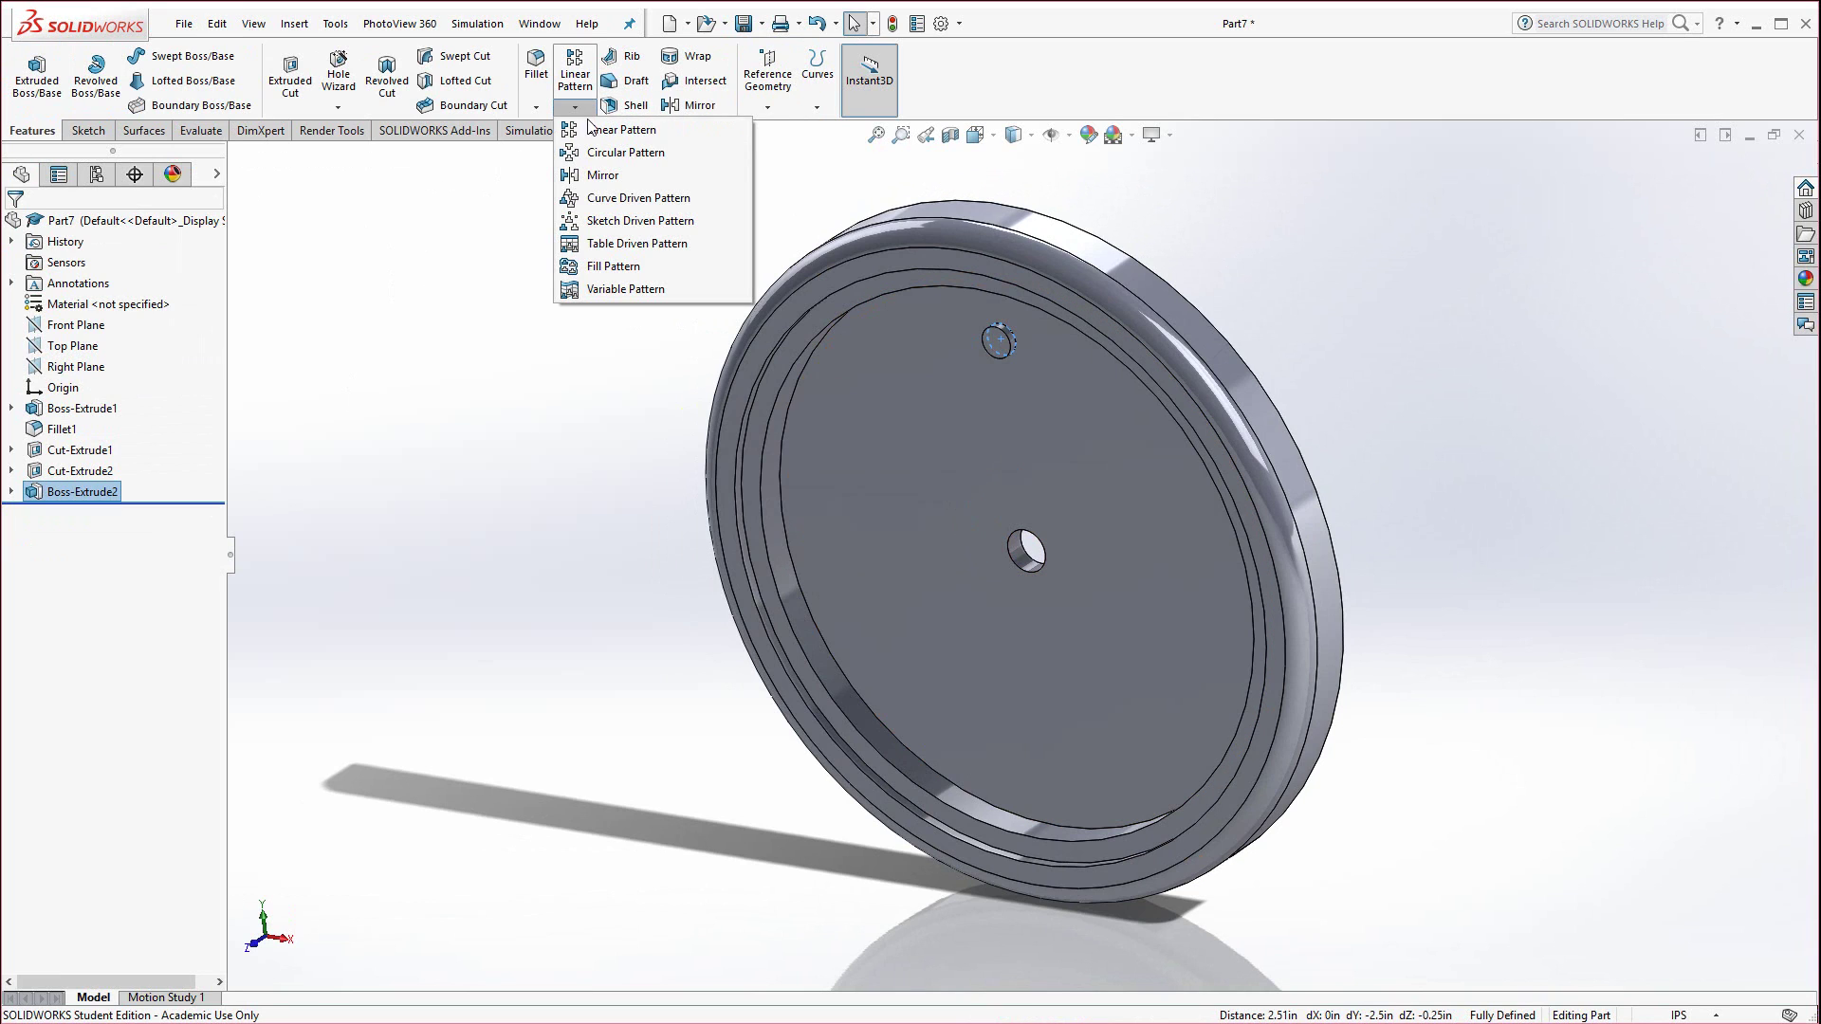
pyautogui.click(589, 153)
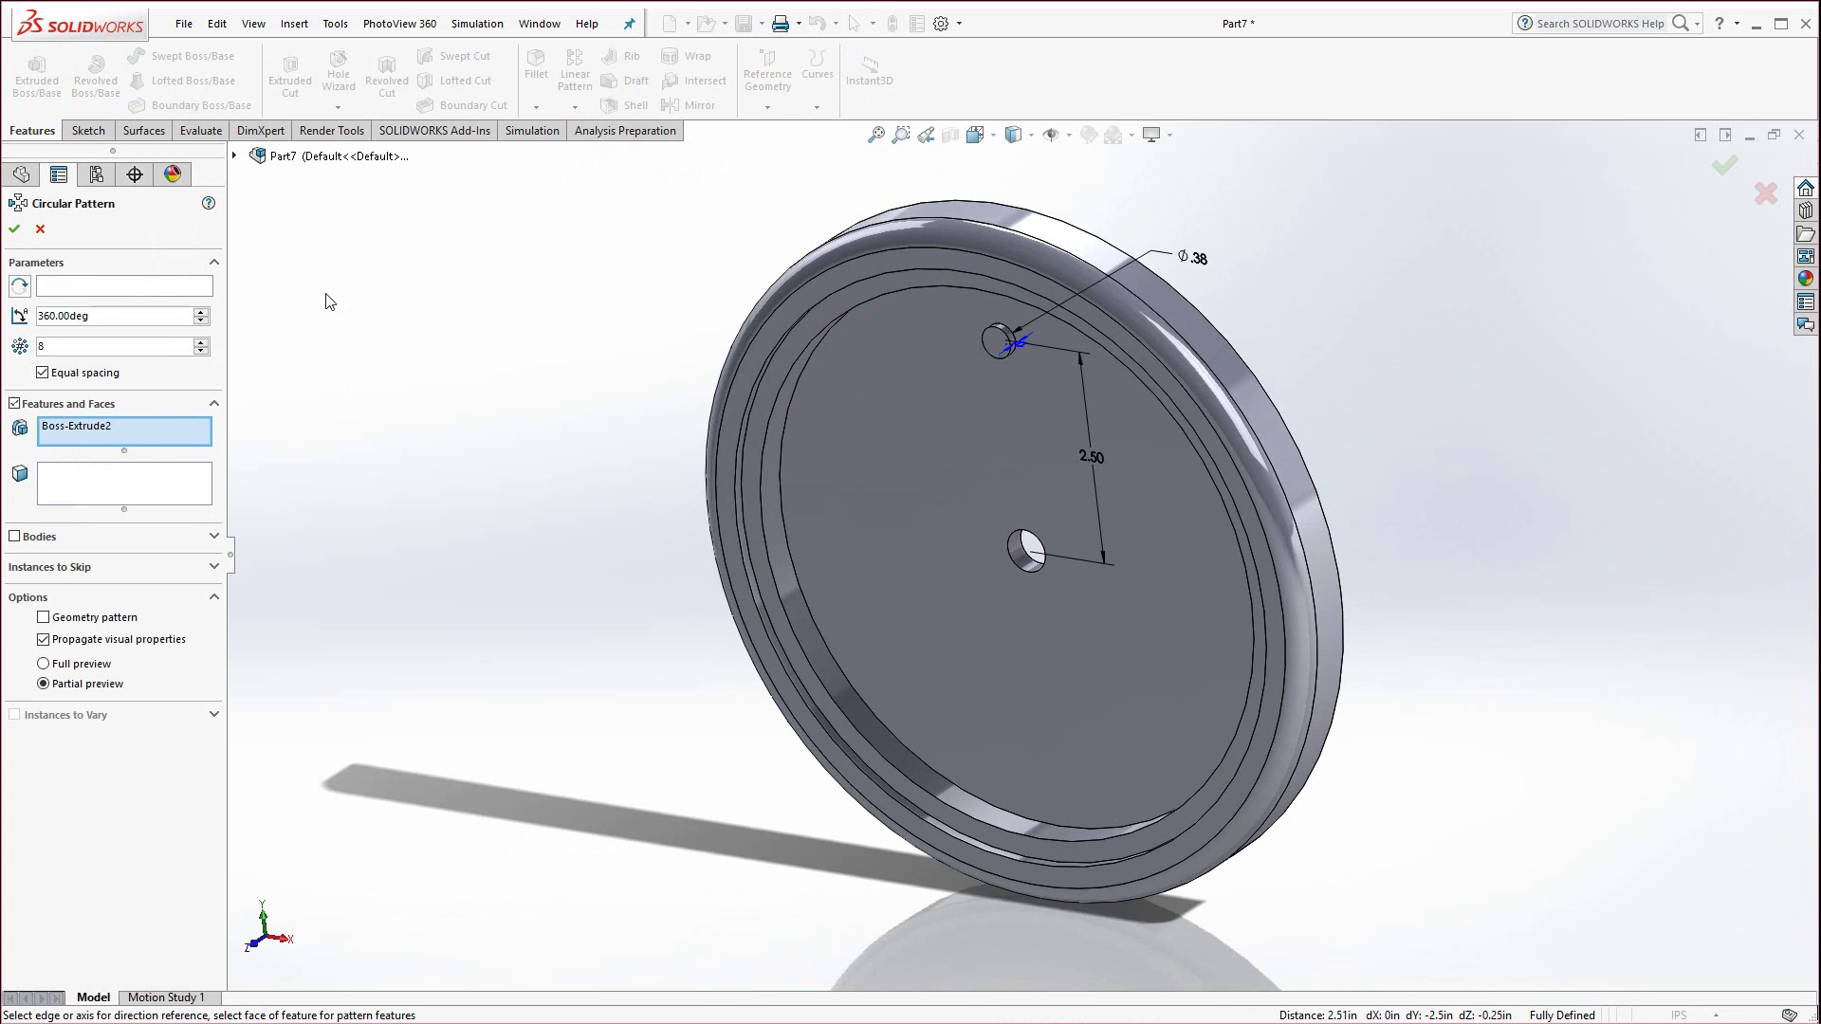
pyautogui.click(86, 290)
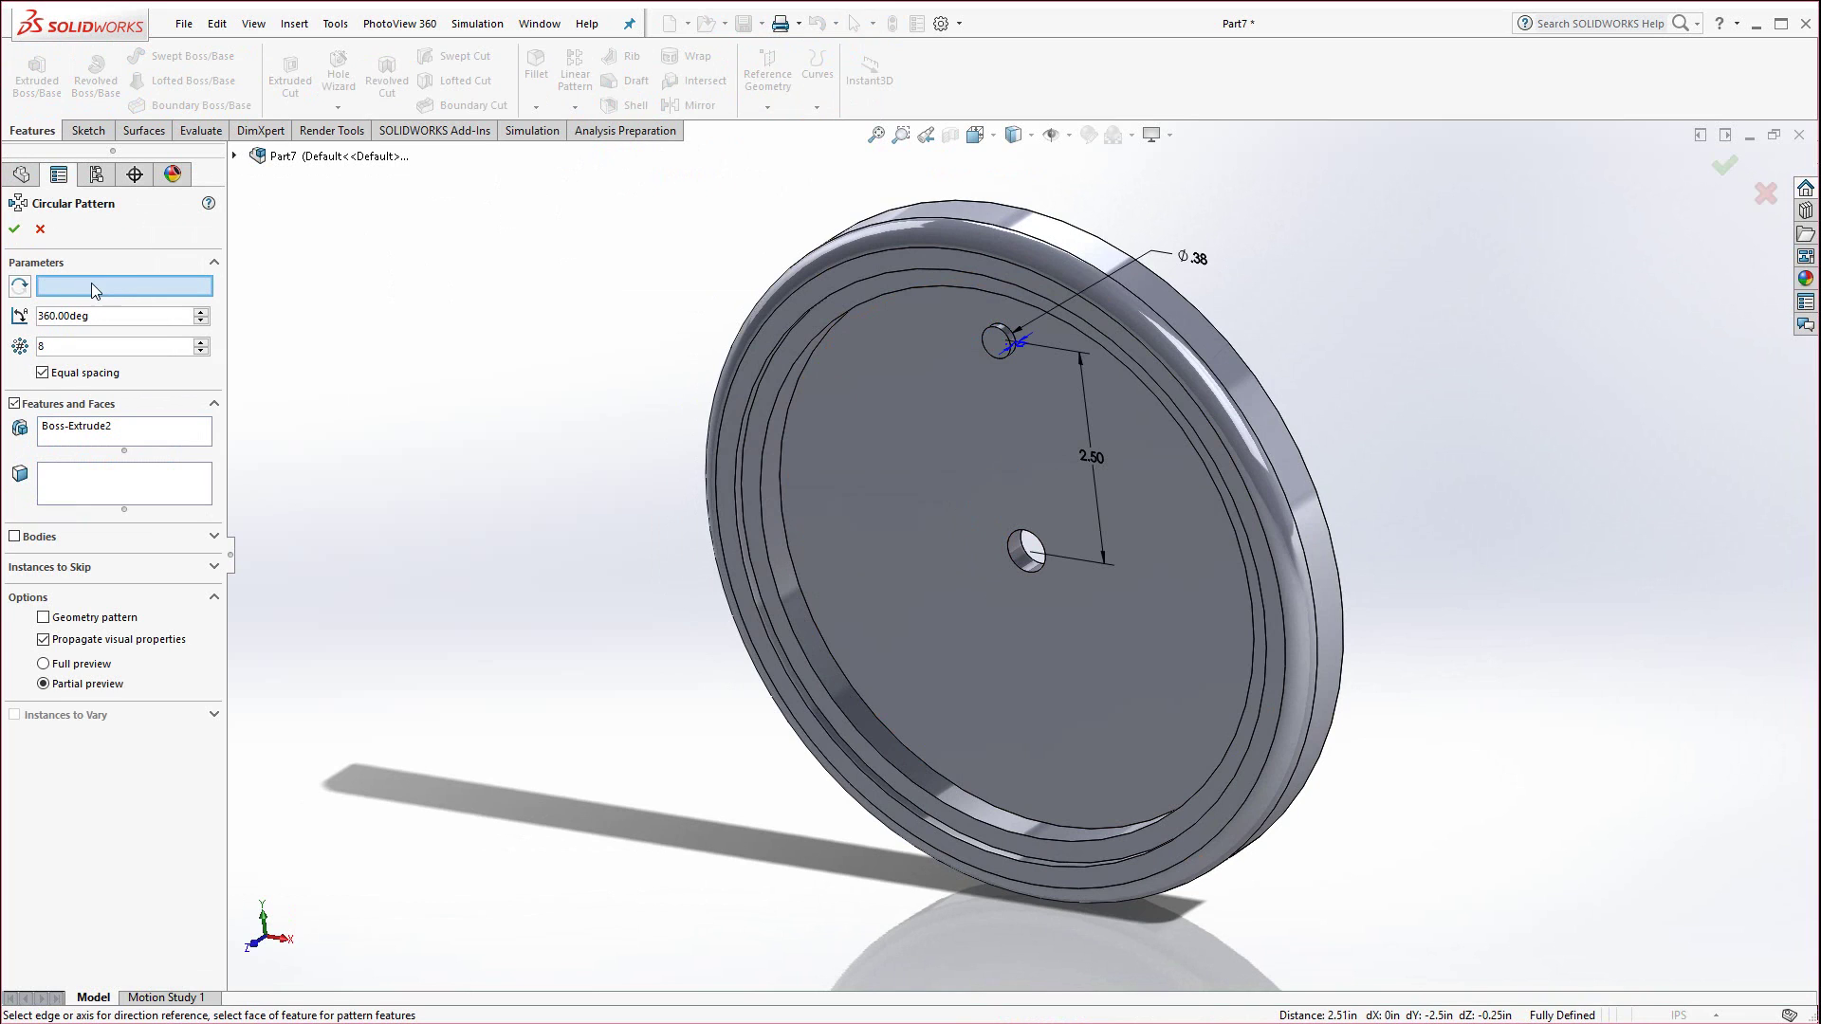
pyautogui.click(1197, 332)
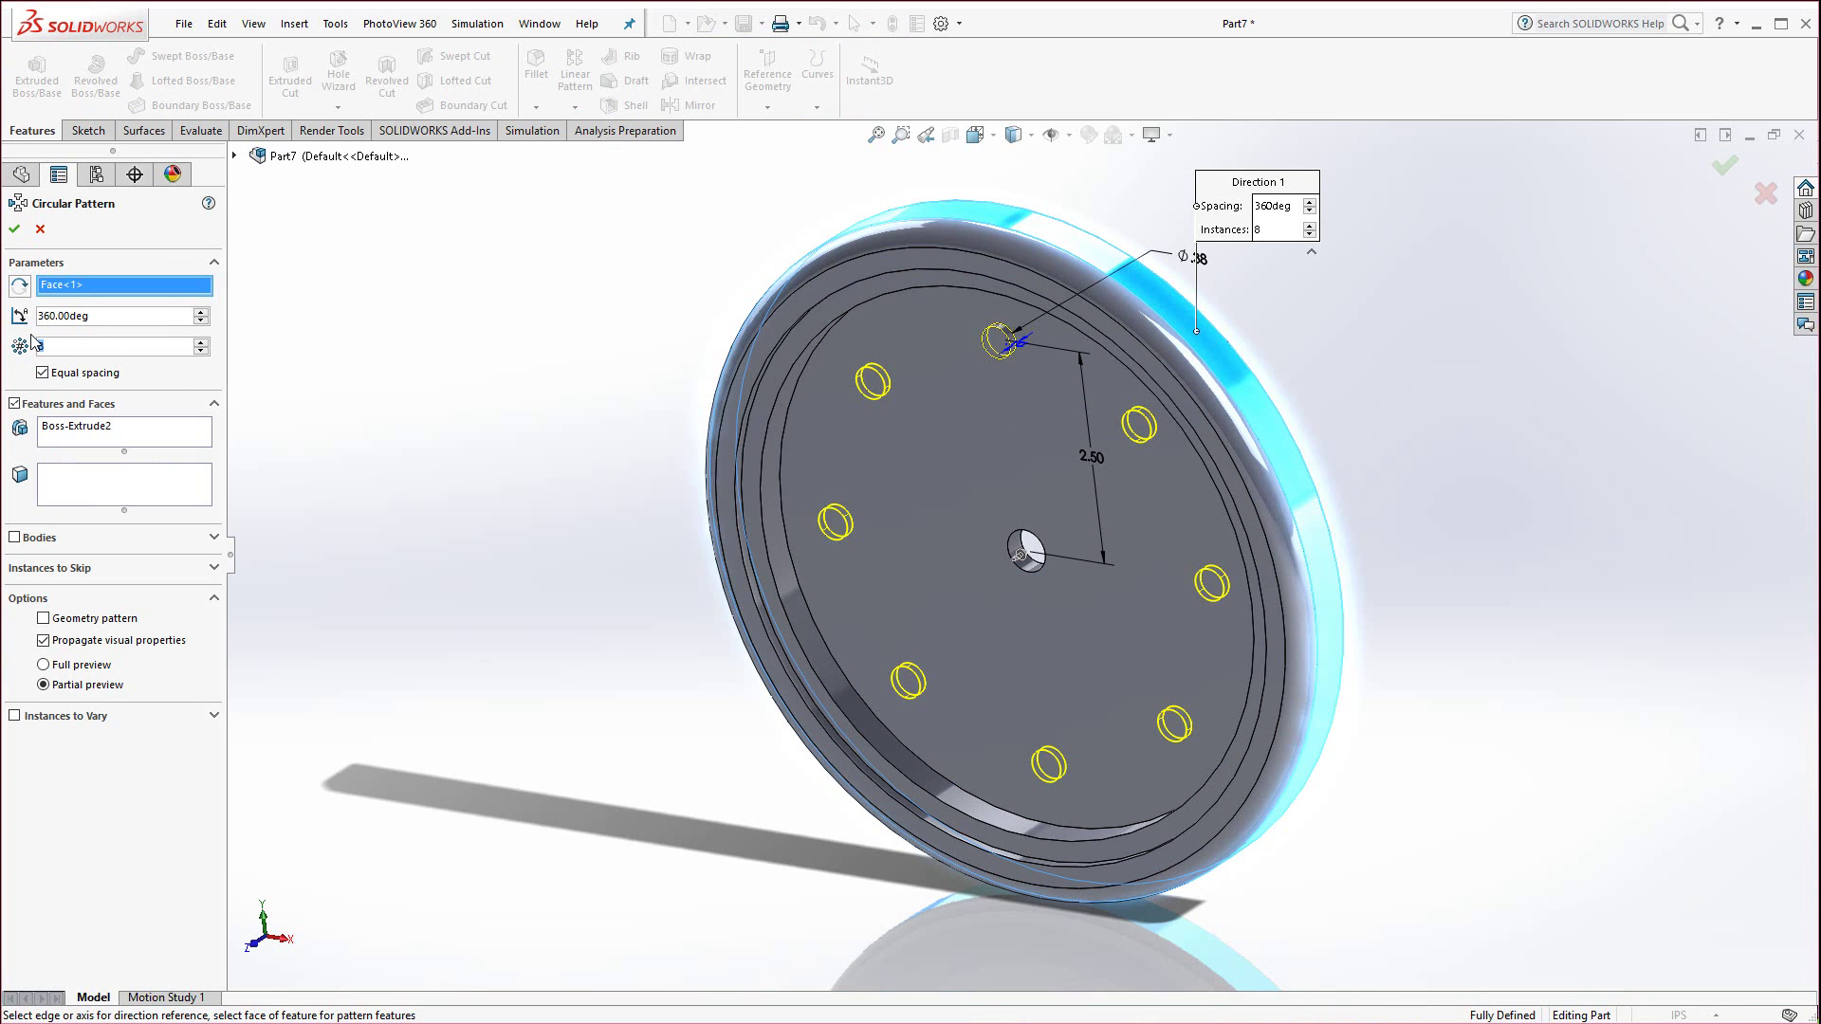
pyautogui.write('12')
pyautogui.press('Return')
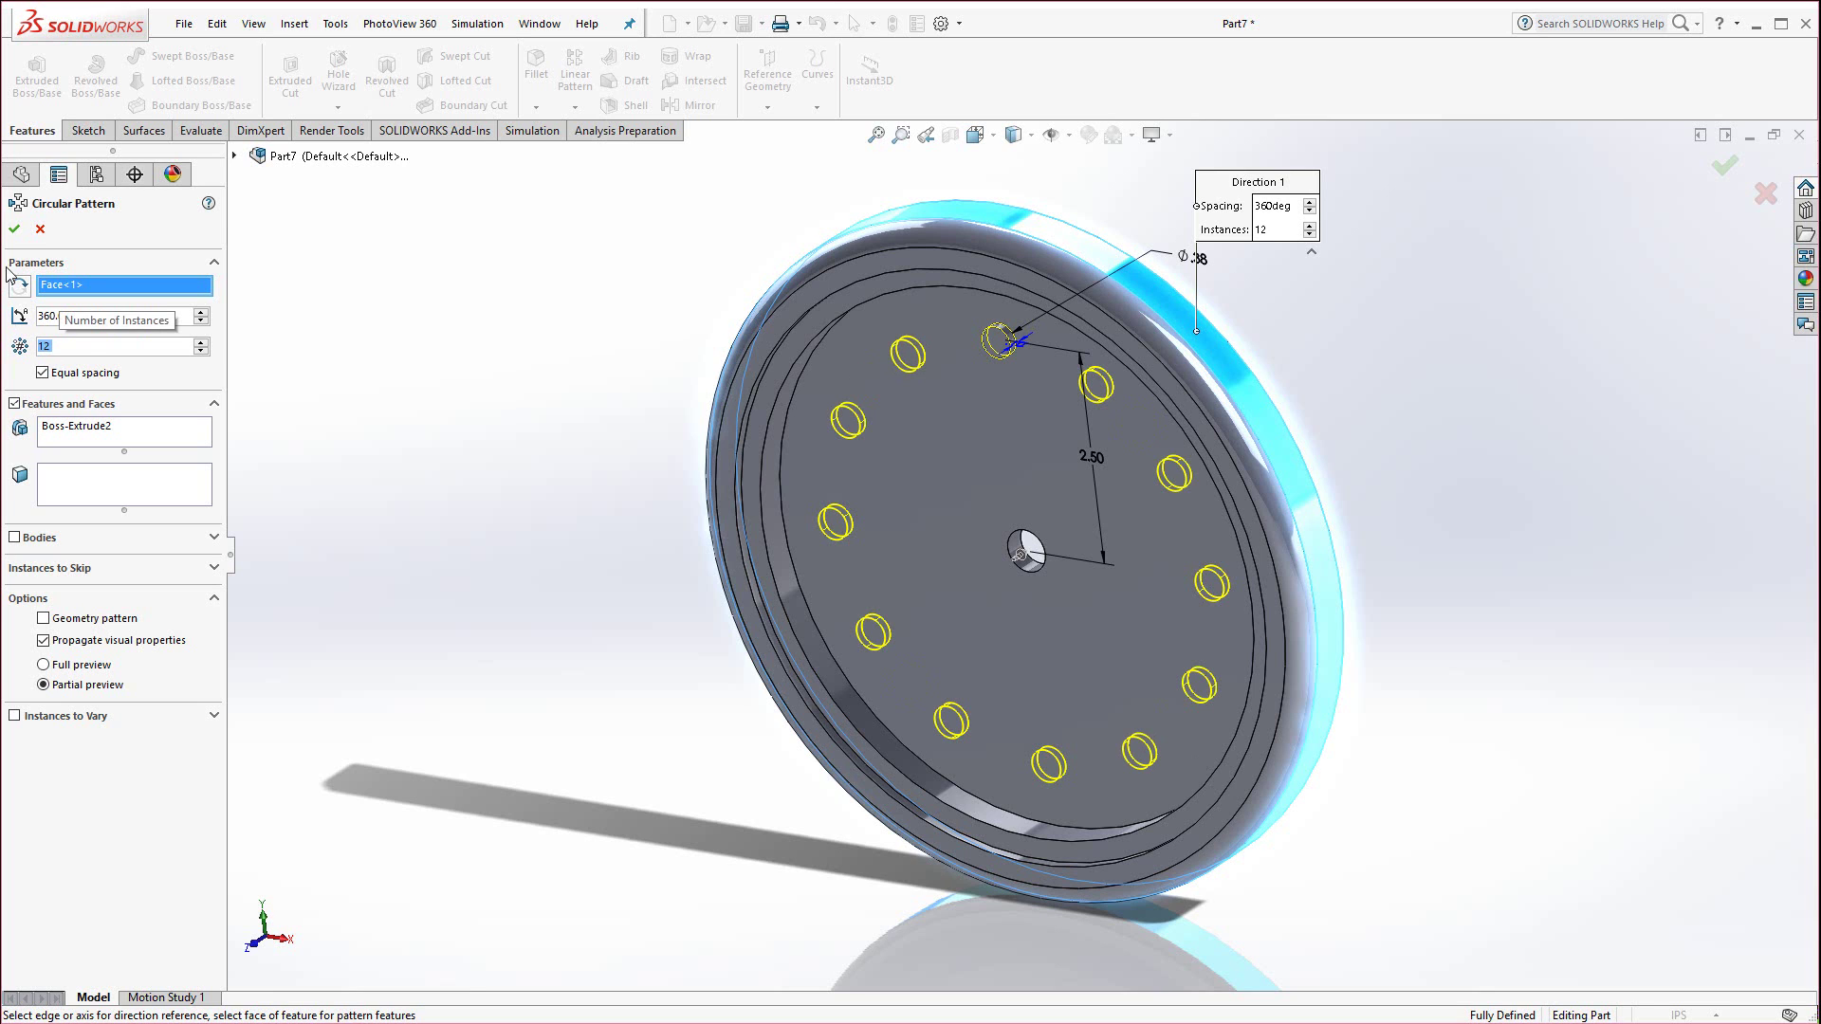
pyautogui.click(14, 228)
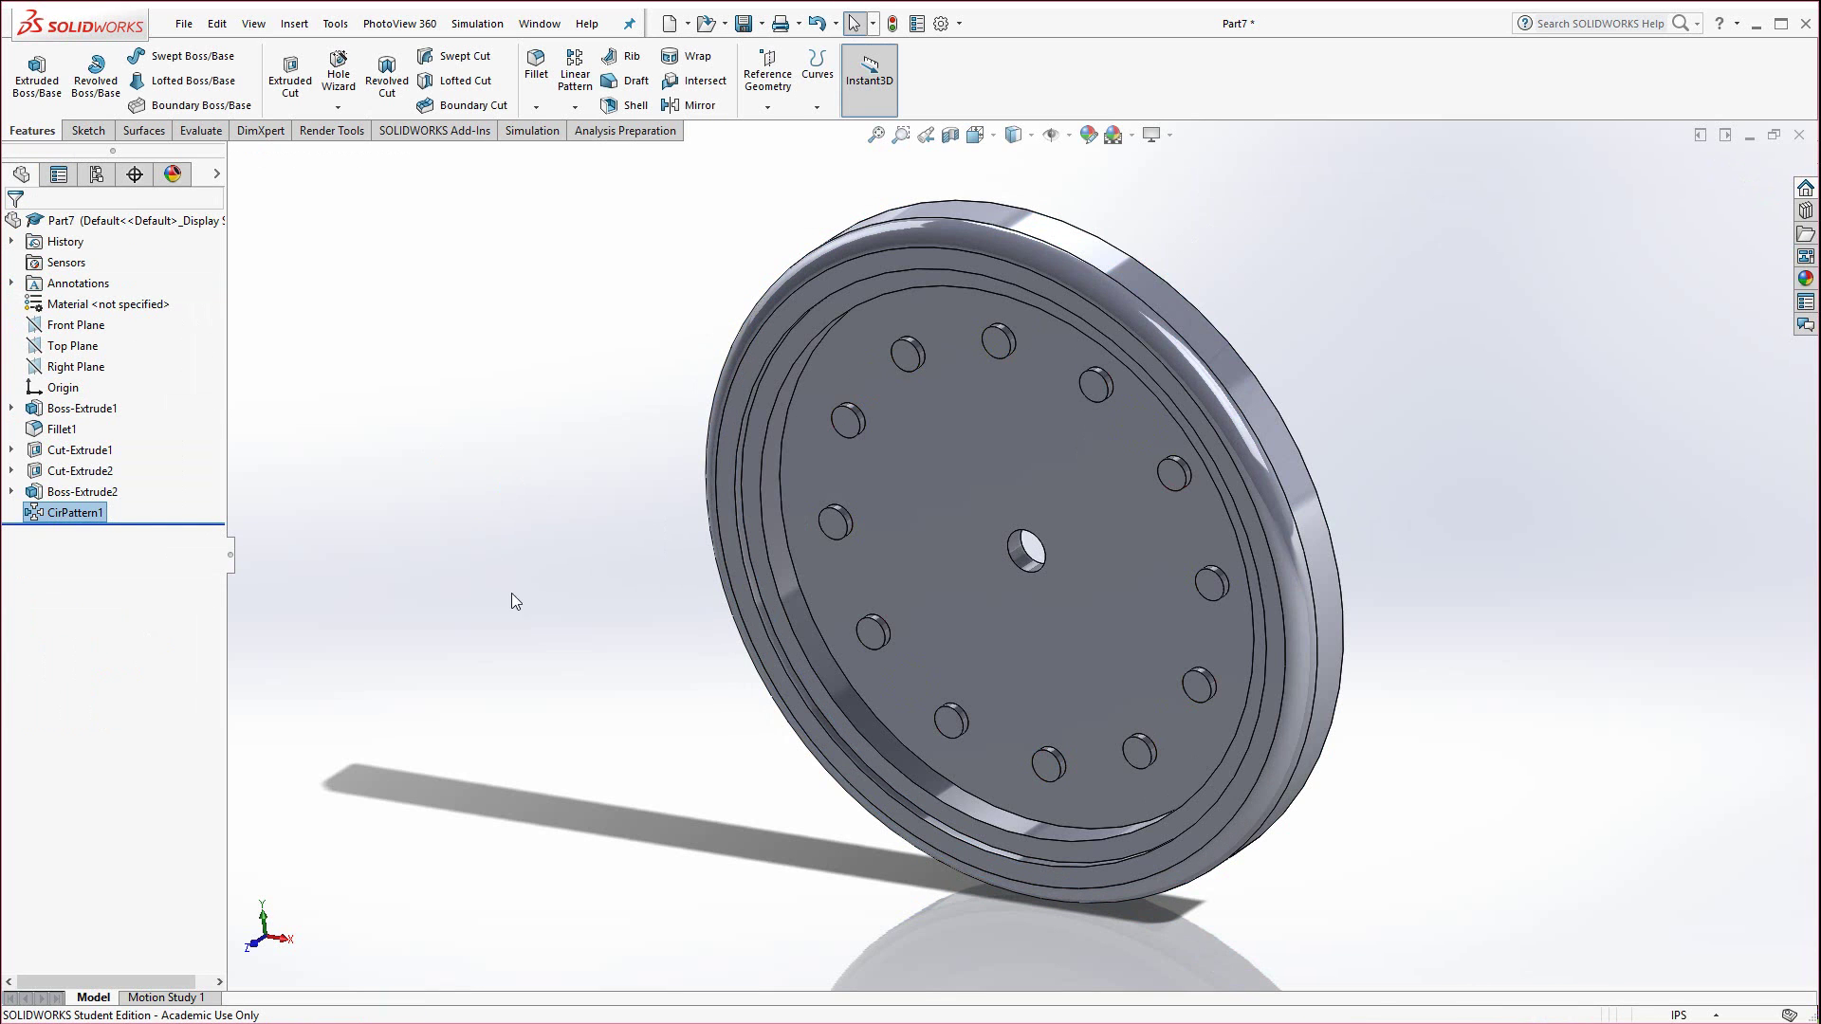
# Start a sketch on the disc's back face and draw an origin-centred circle about 7.61 in in diameter.
pyautogui.moveTo(1094, 680); pyautogui.dragTo(959, 601, button='middle')
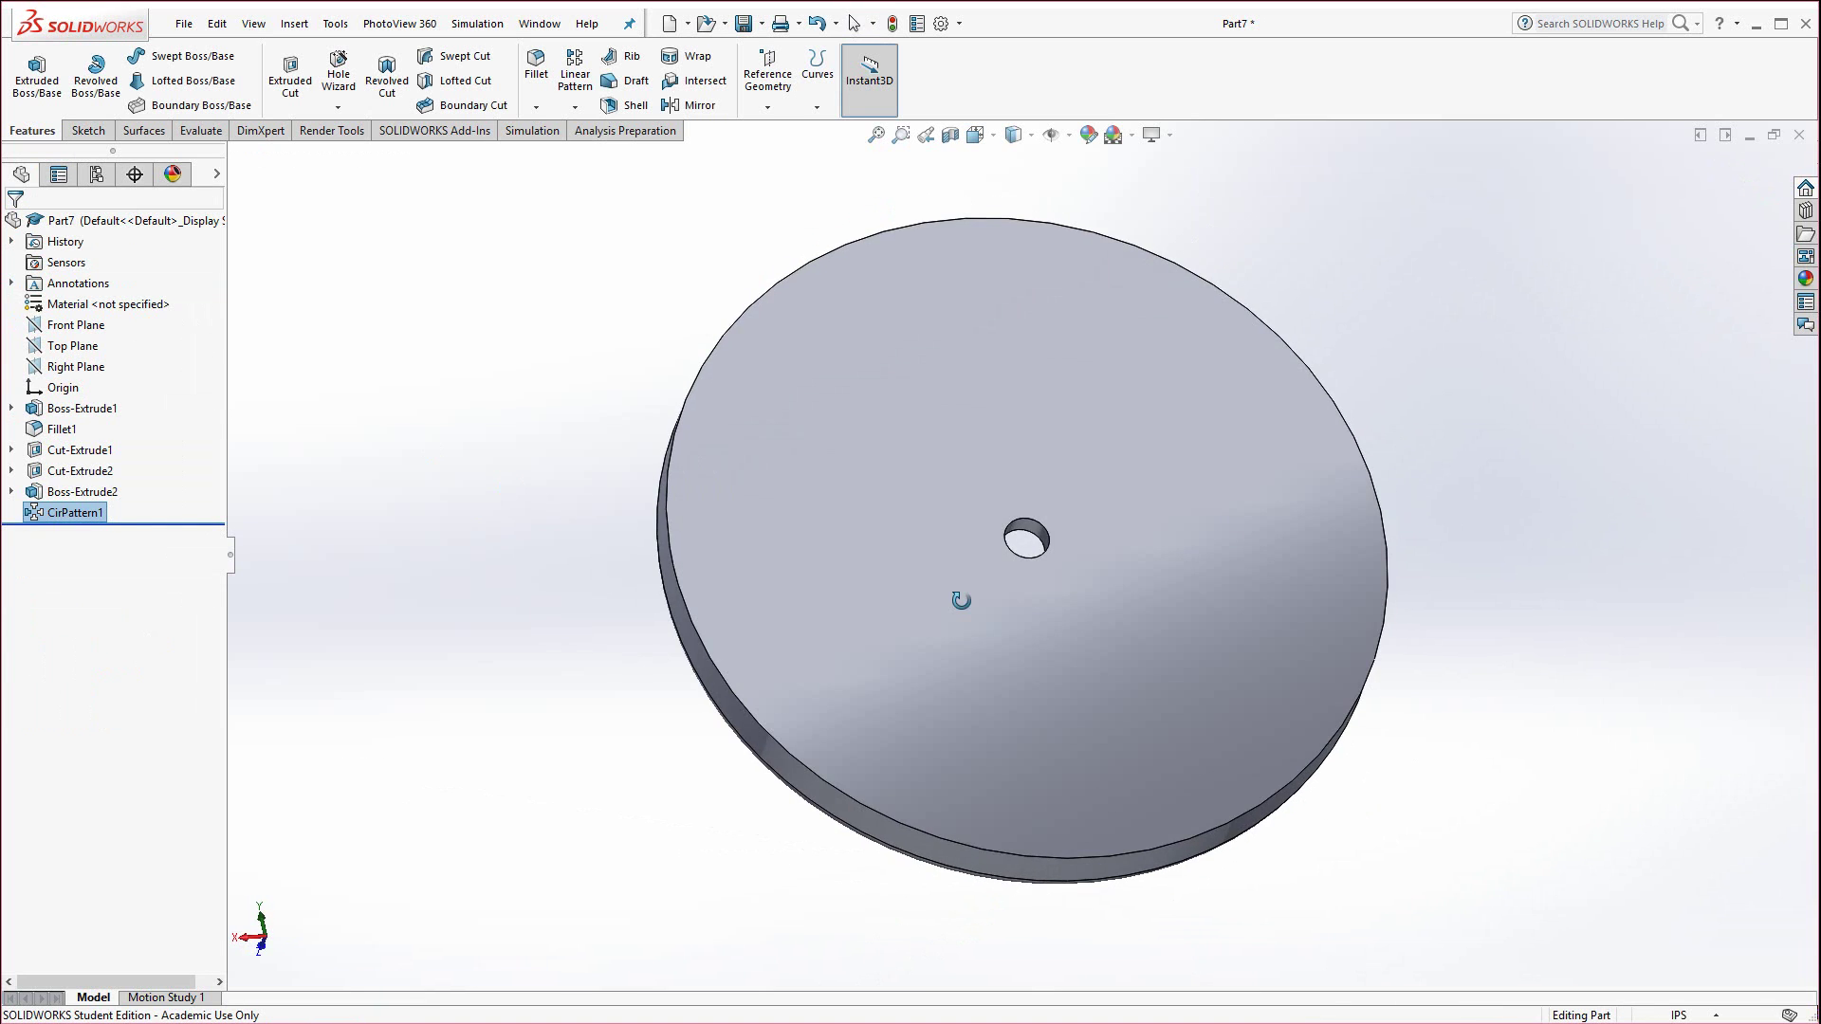
pyautogui.click(1029, 397)
pyautogui.click(1096, 338)
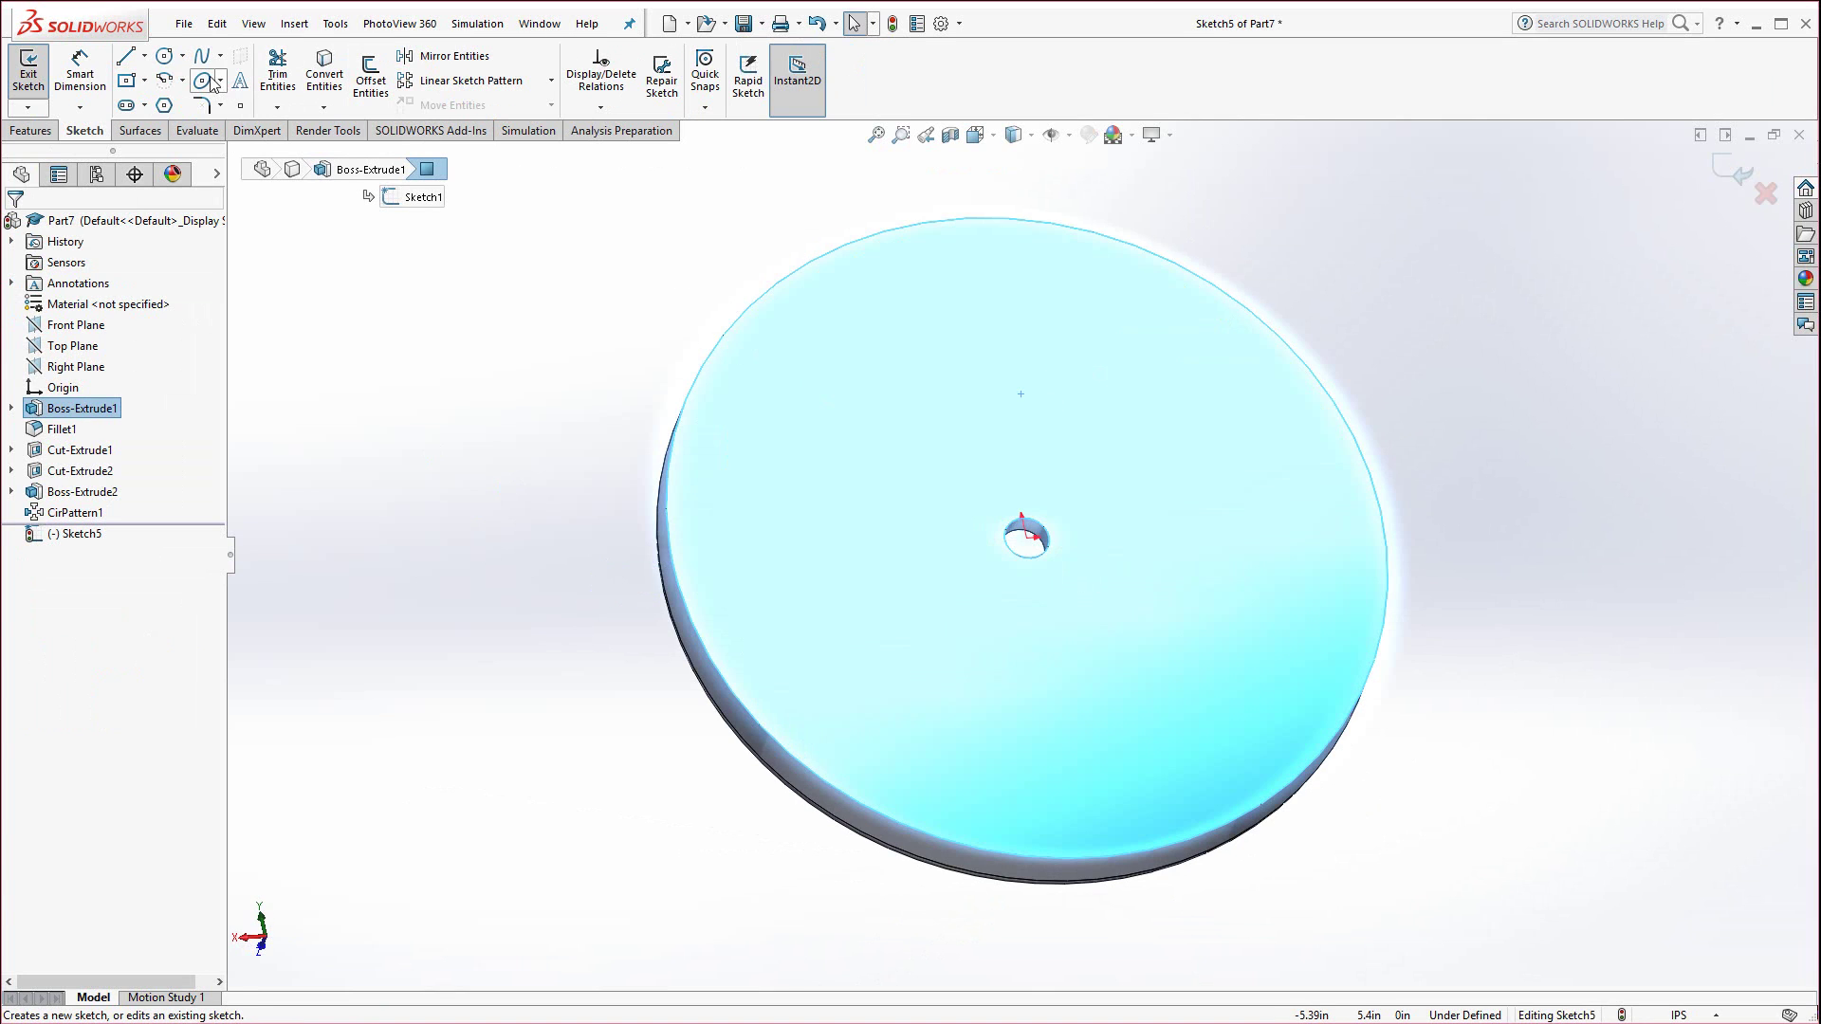
pyautogui.click(165, 57)
pyautogui.click(1027, 538)
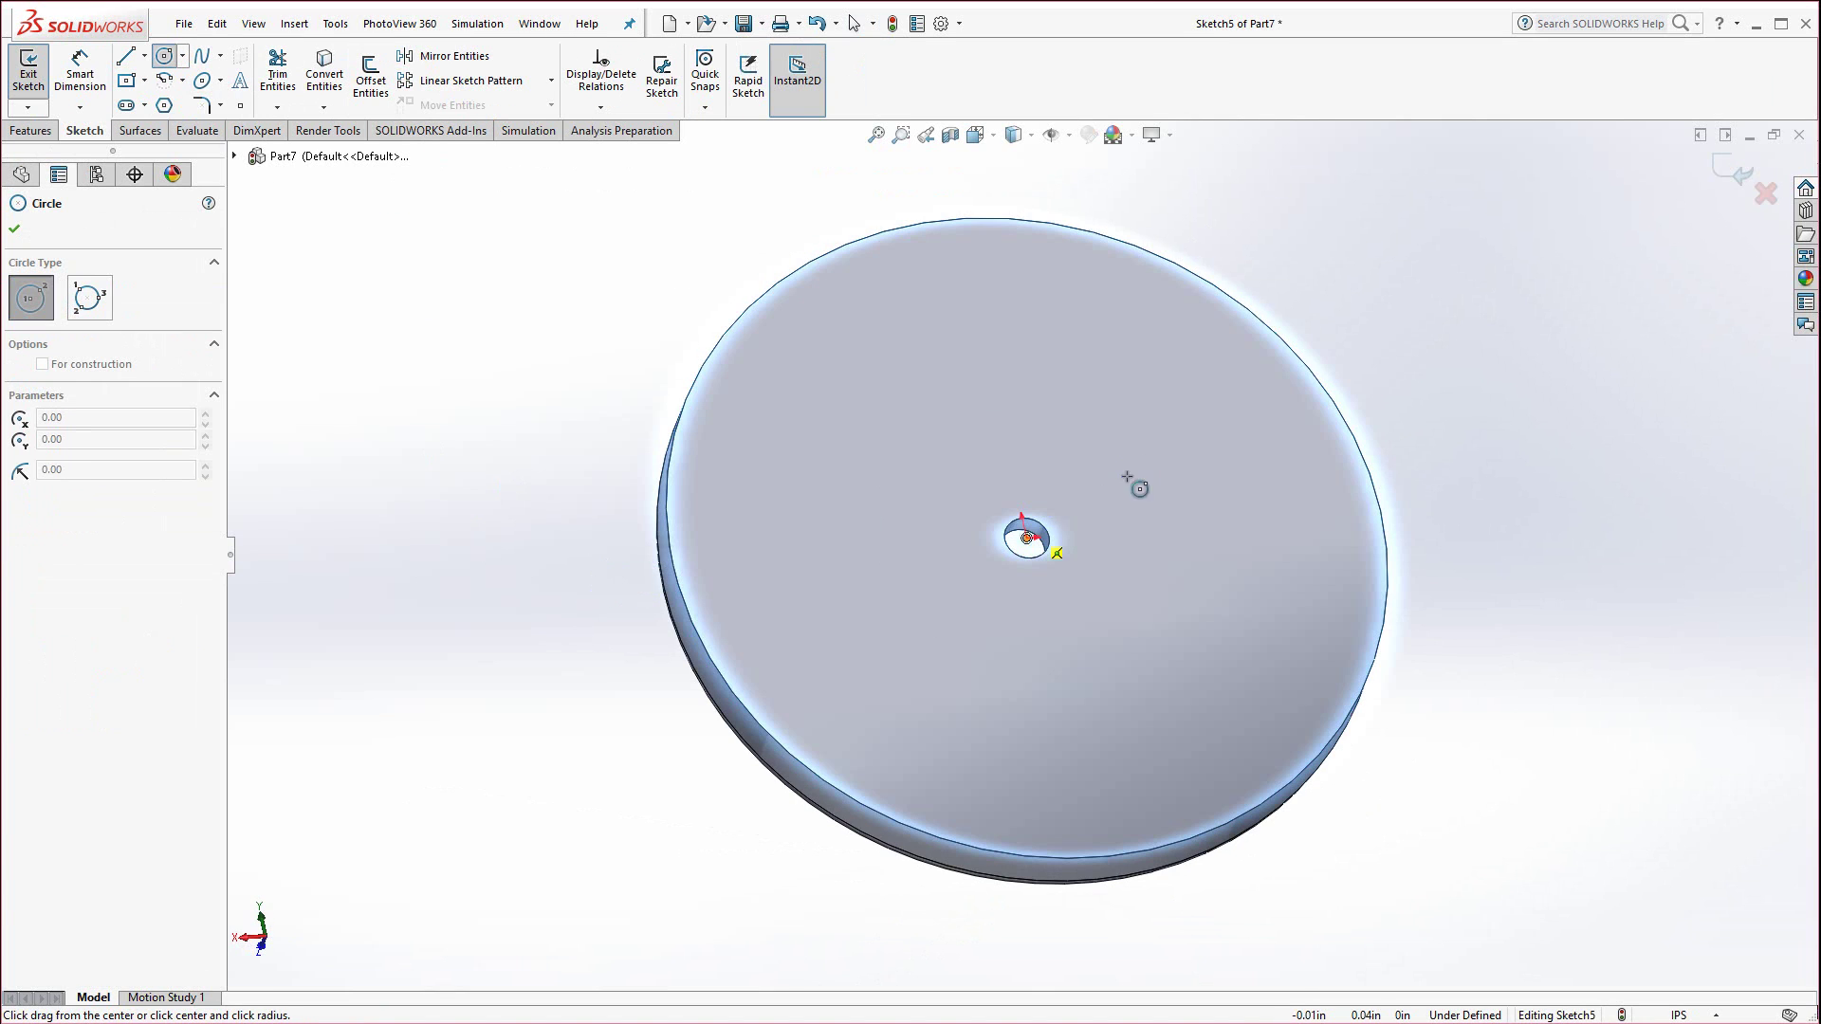
pyautogui.click(1283, 357)
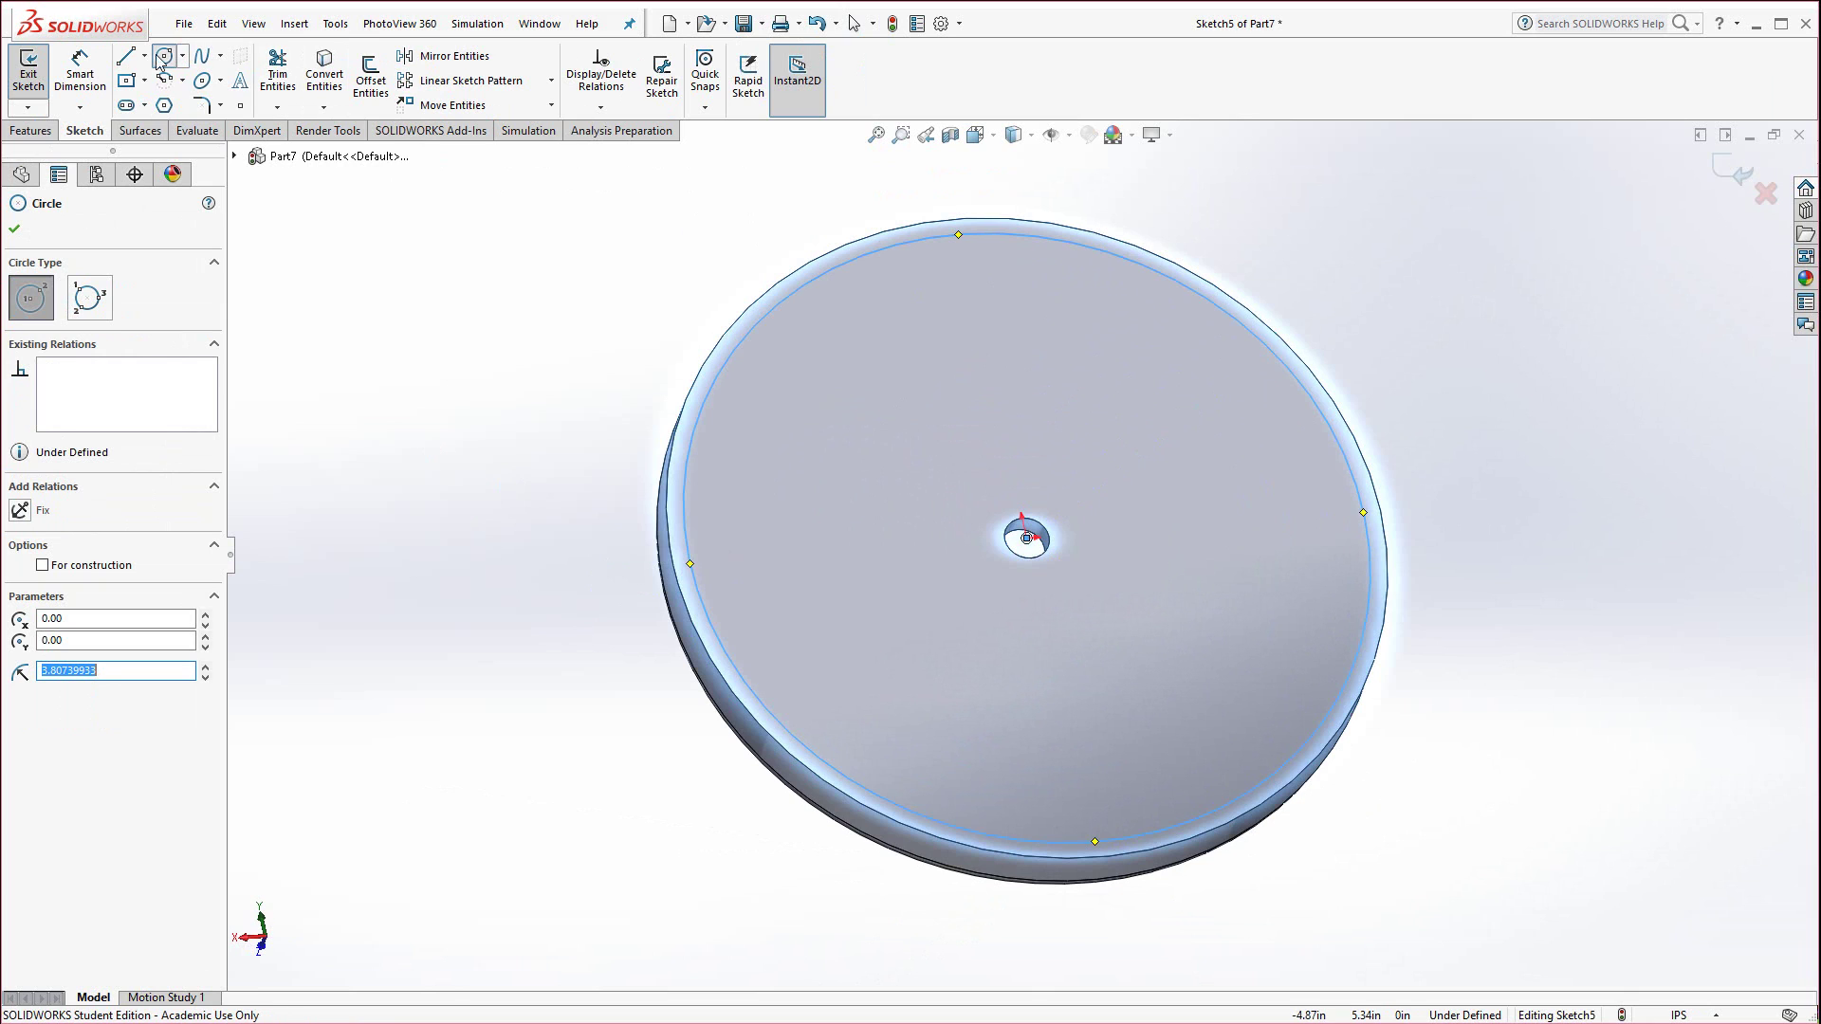
# Dimension the back-face circle's diameter to 7.5 in.
pyautogui.click(84, 71)
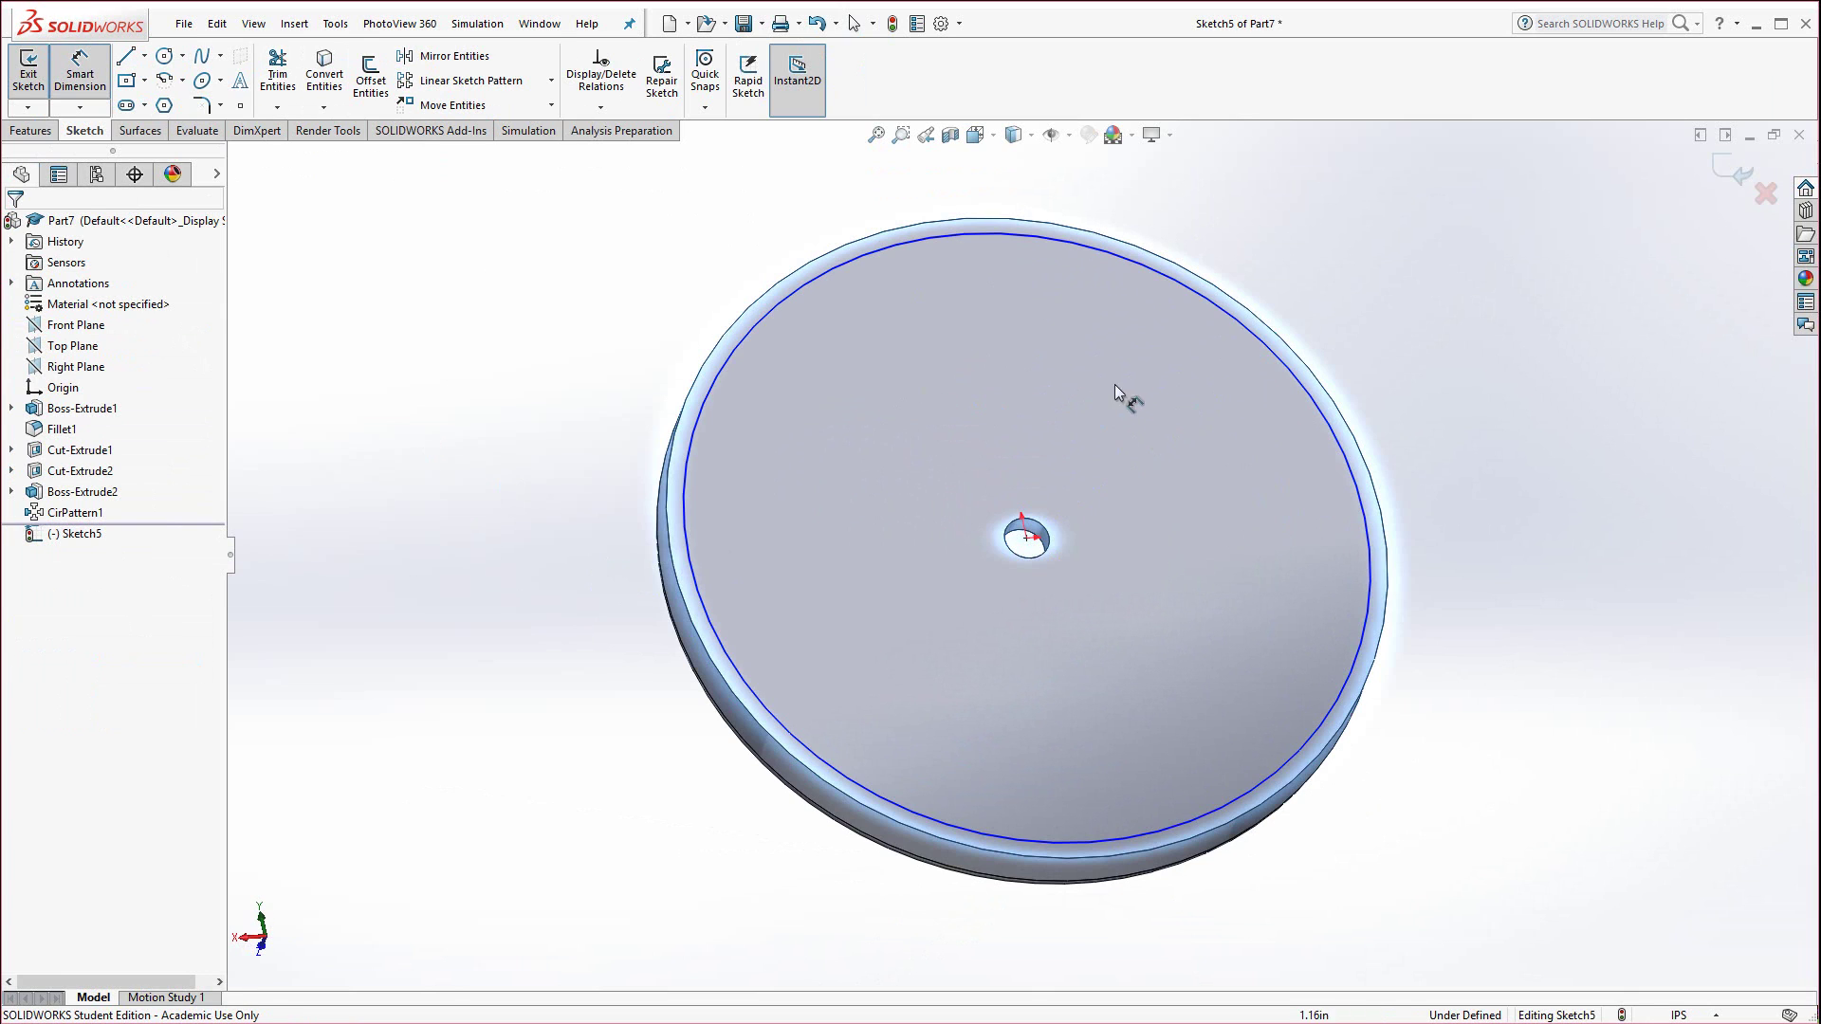
pyautogui.click(1233, 318)
pyautogui.click(1611, 833)
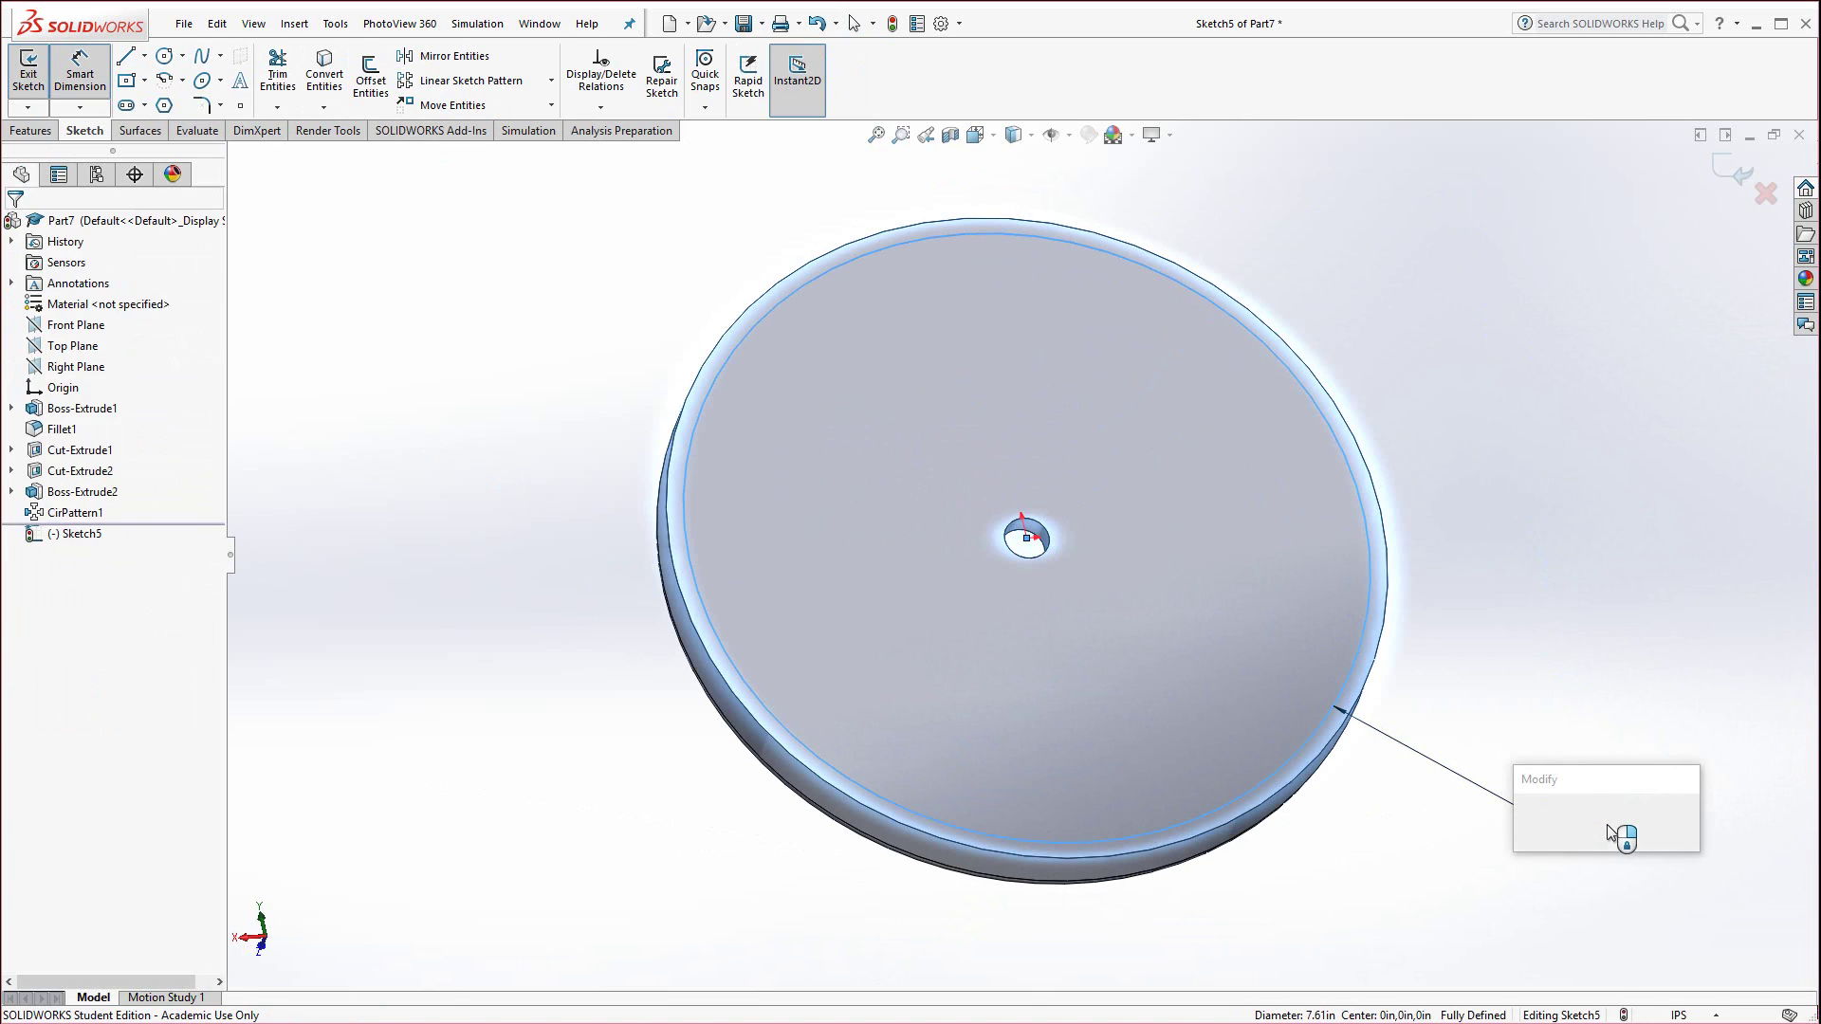
pyautogui.write('7.5')
pyautogui.press('Return')
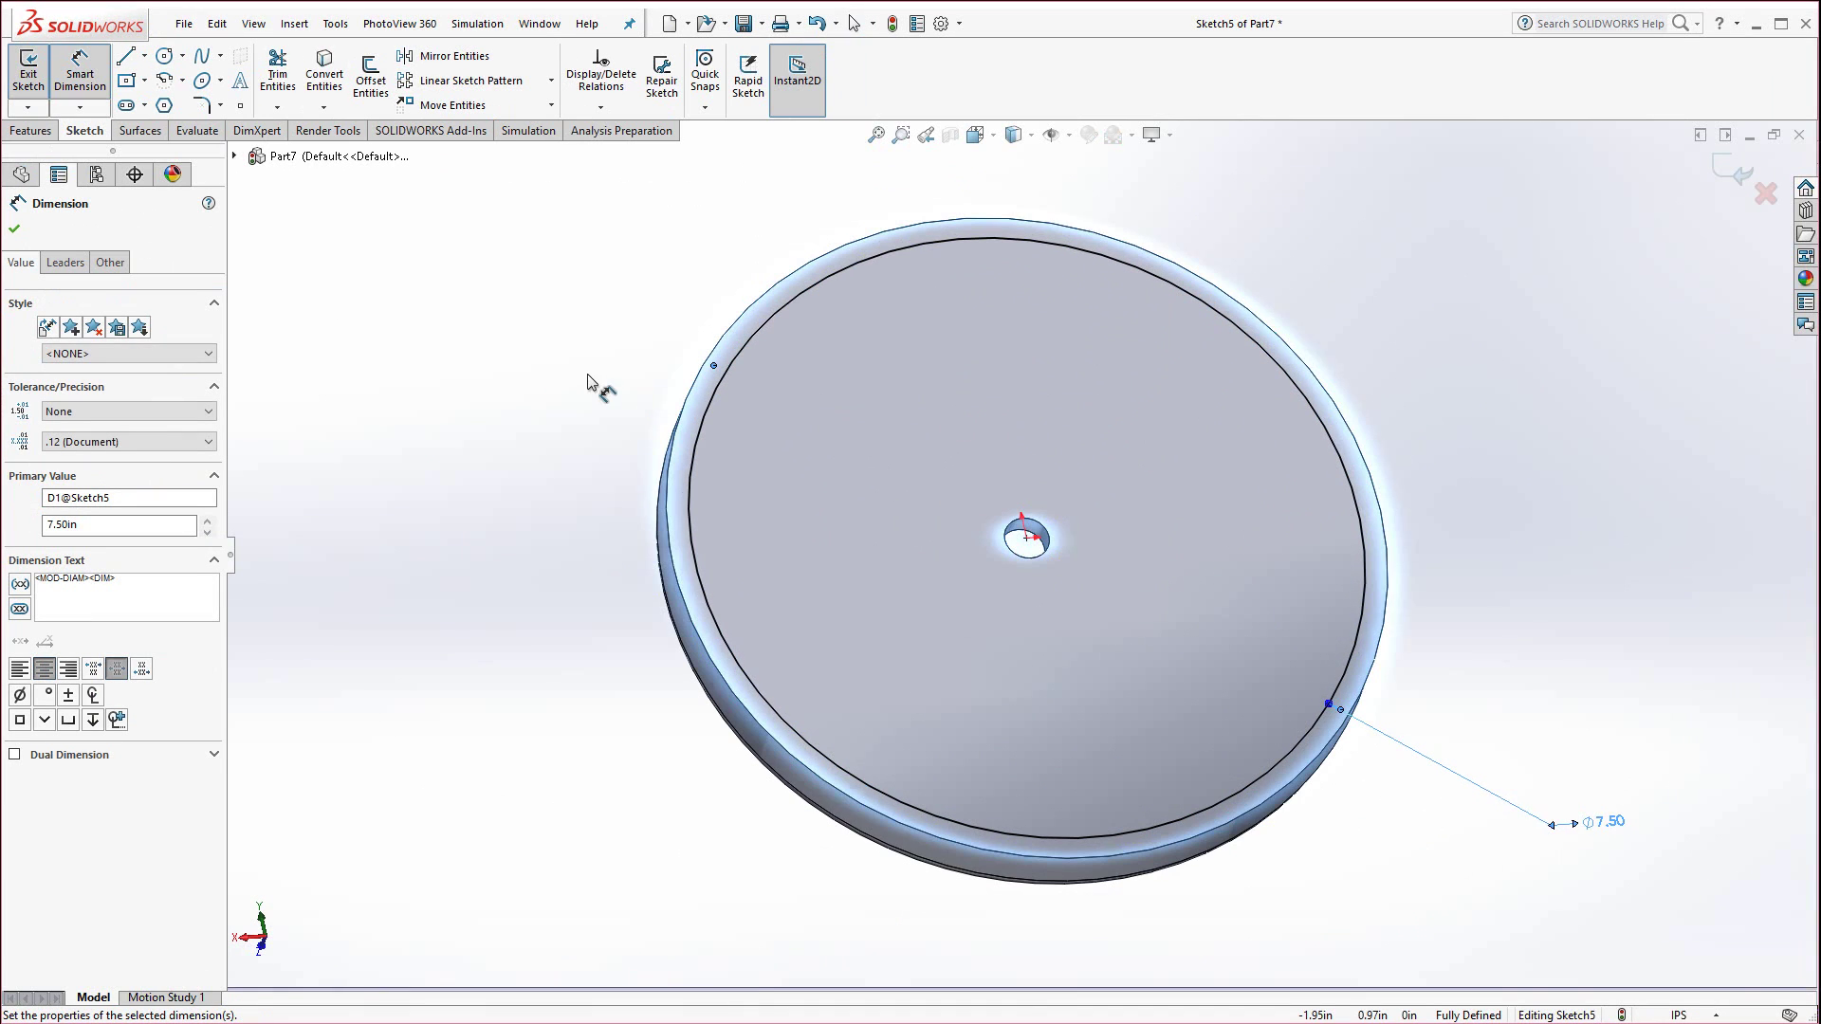
# Cut the back-face circle 0.125 in deep as a blind extruded cut.
pyautogui.click(33, 130)
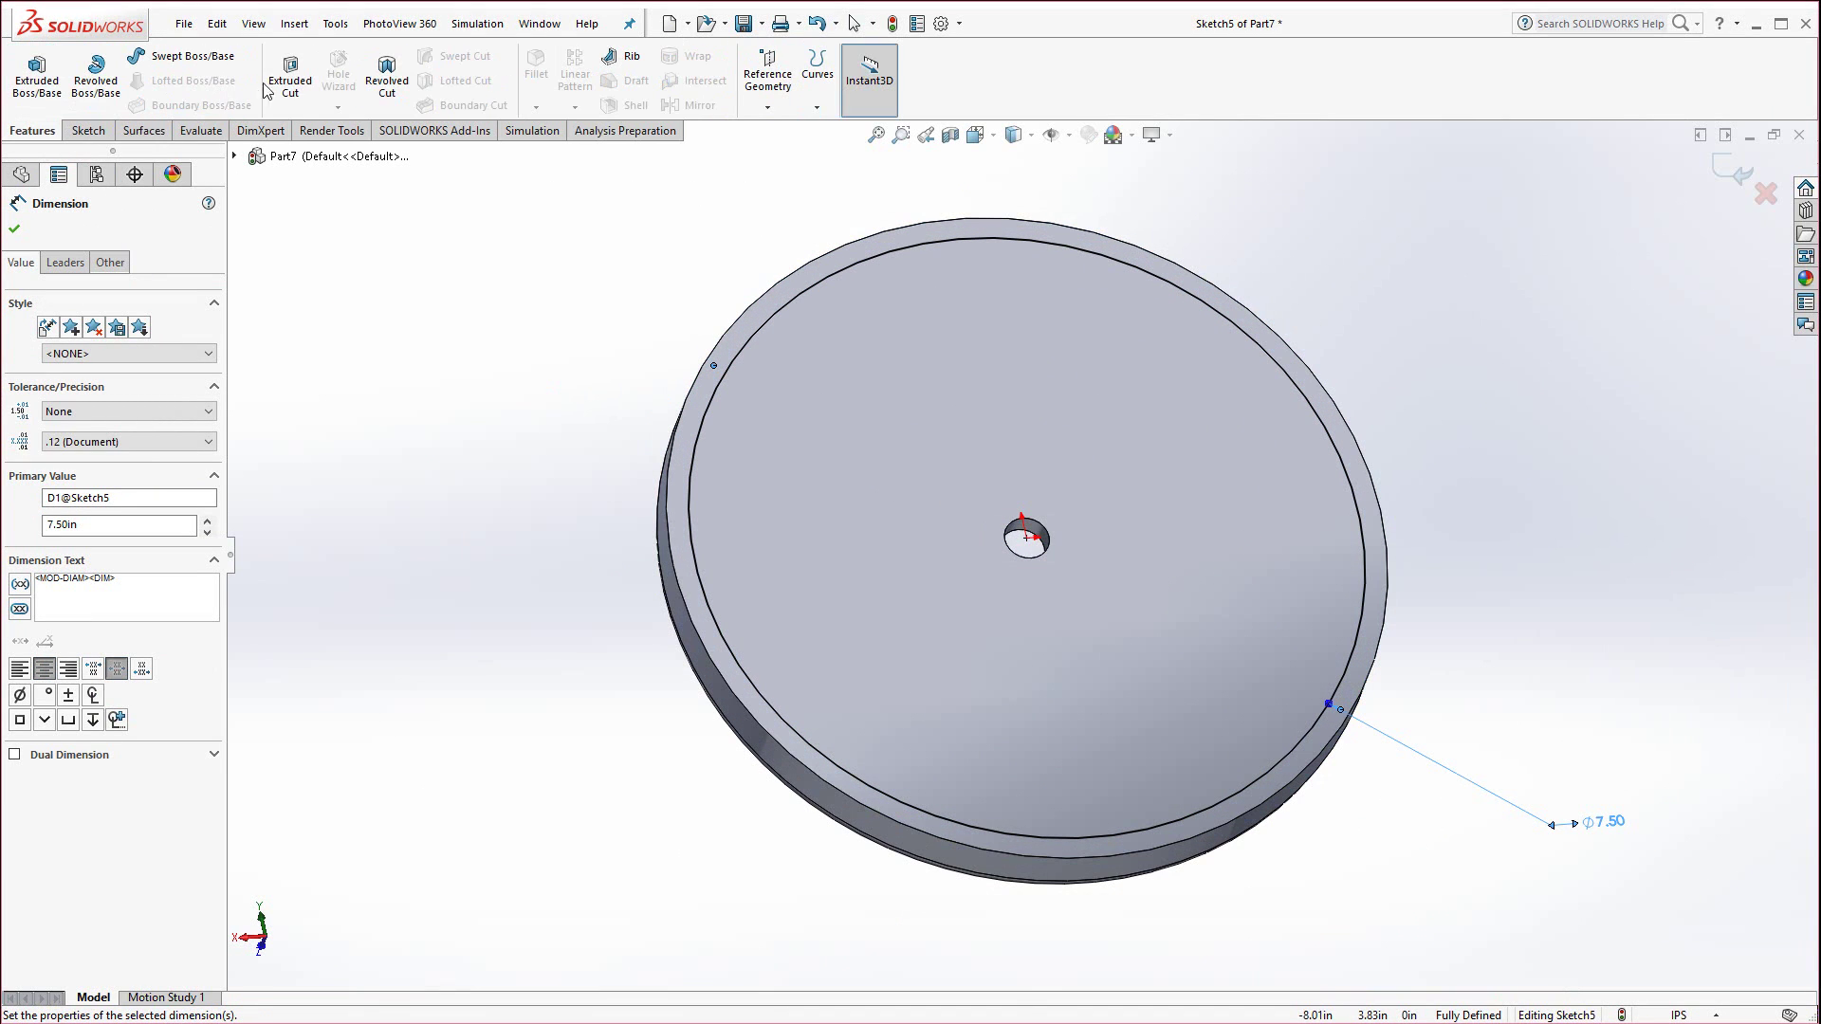
pyautogui.click(292, 79)
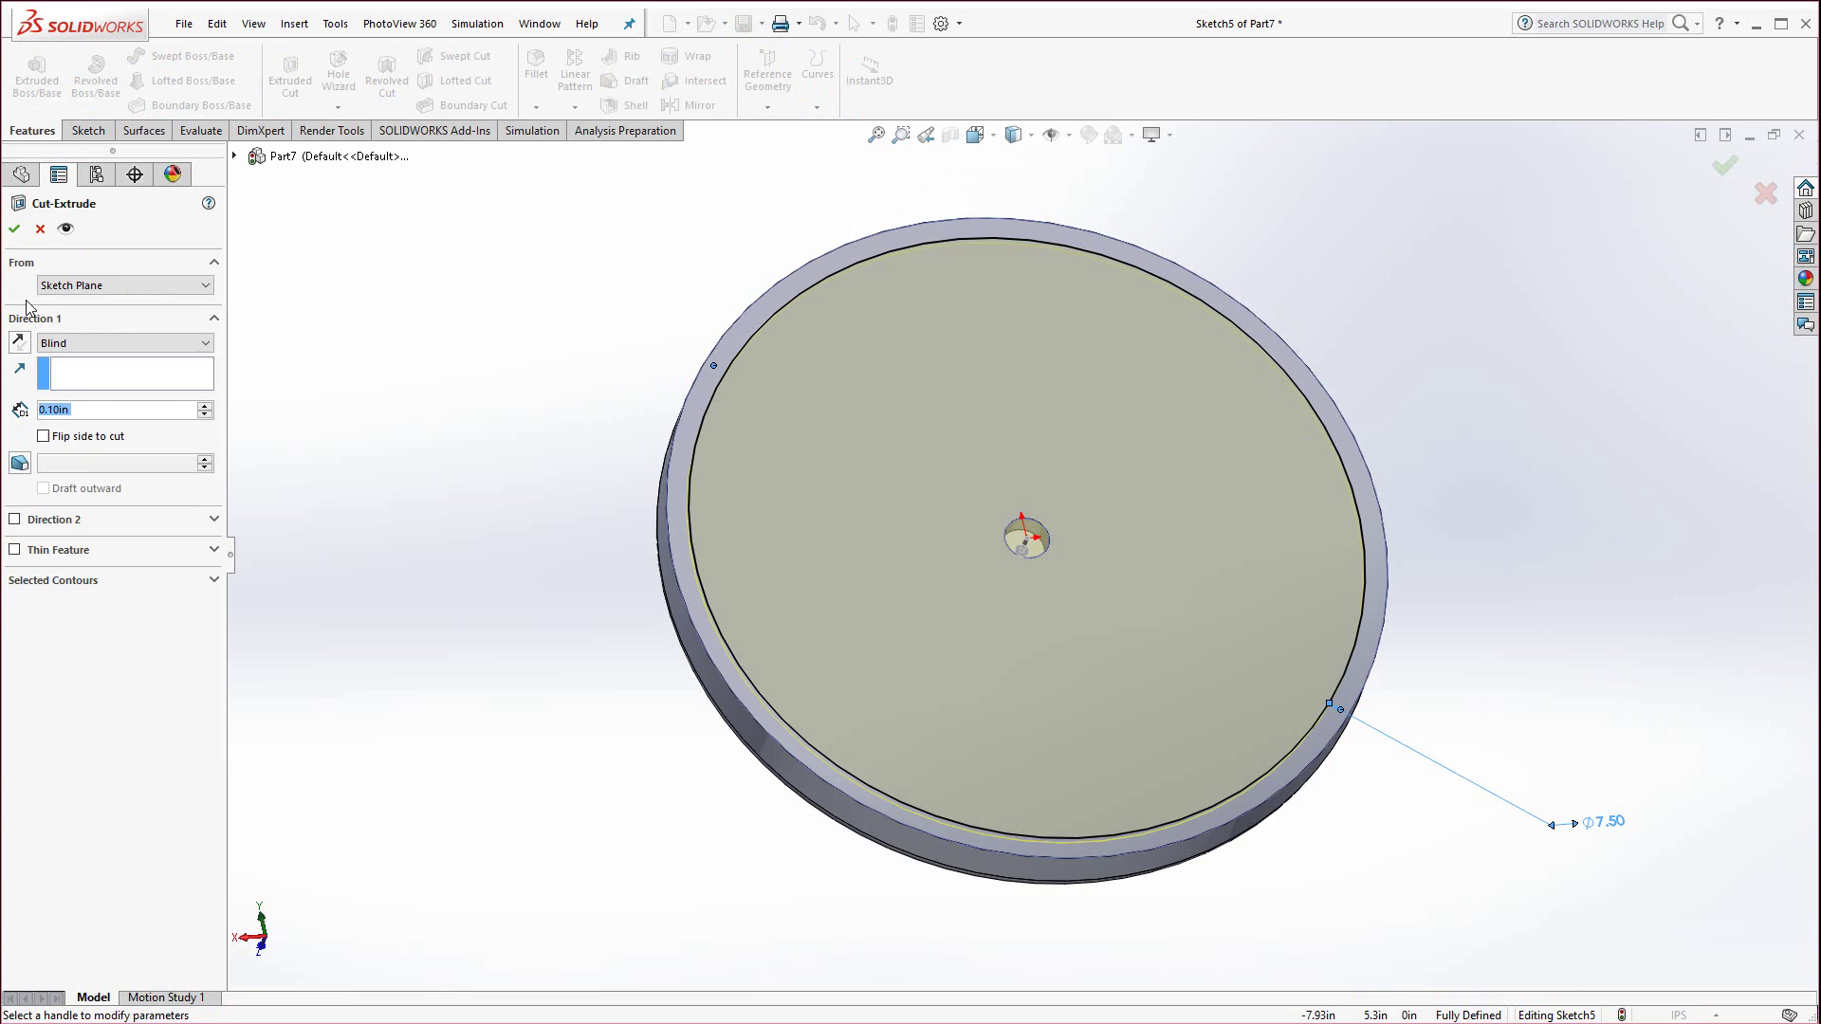
pyautogui.write('.125')
pyautogui.press('Return')
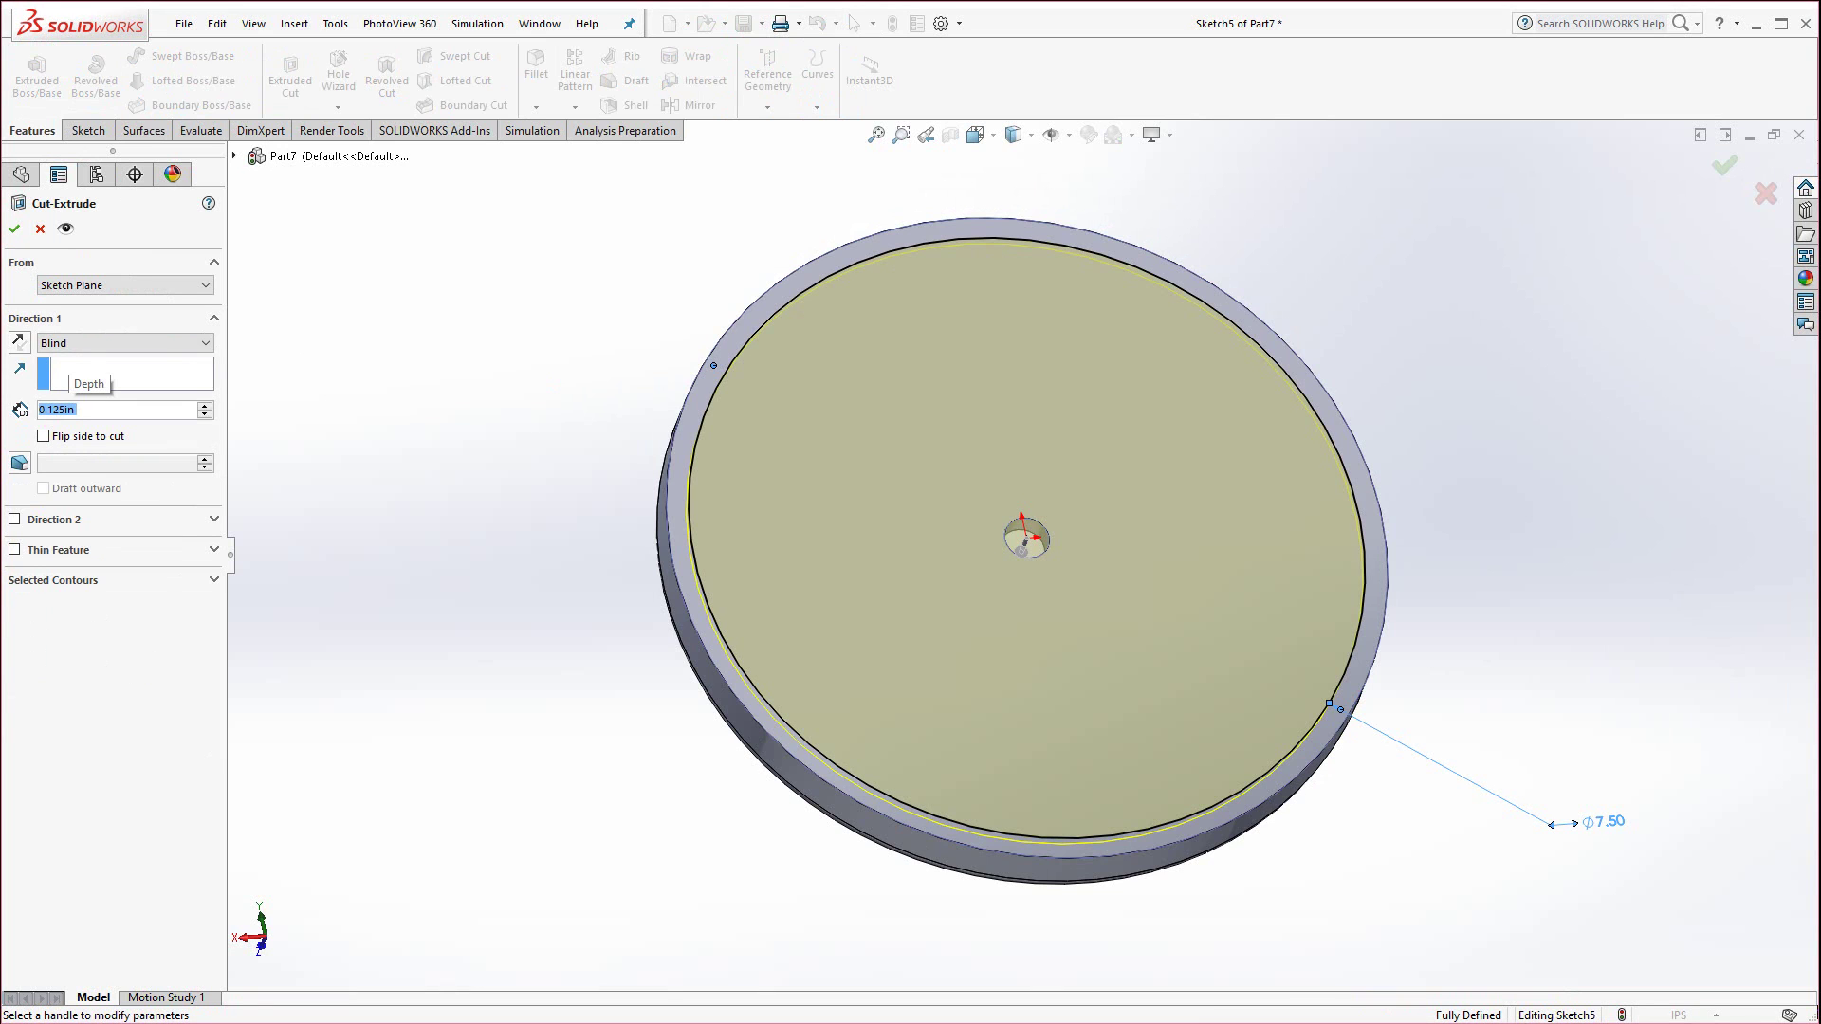
pyautogui.click(14, 229)
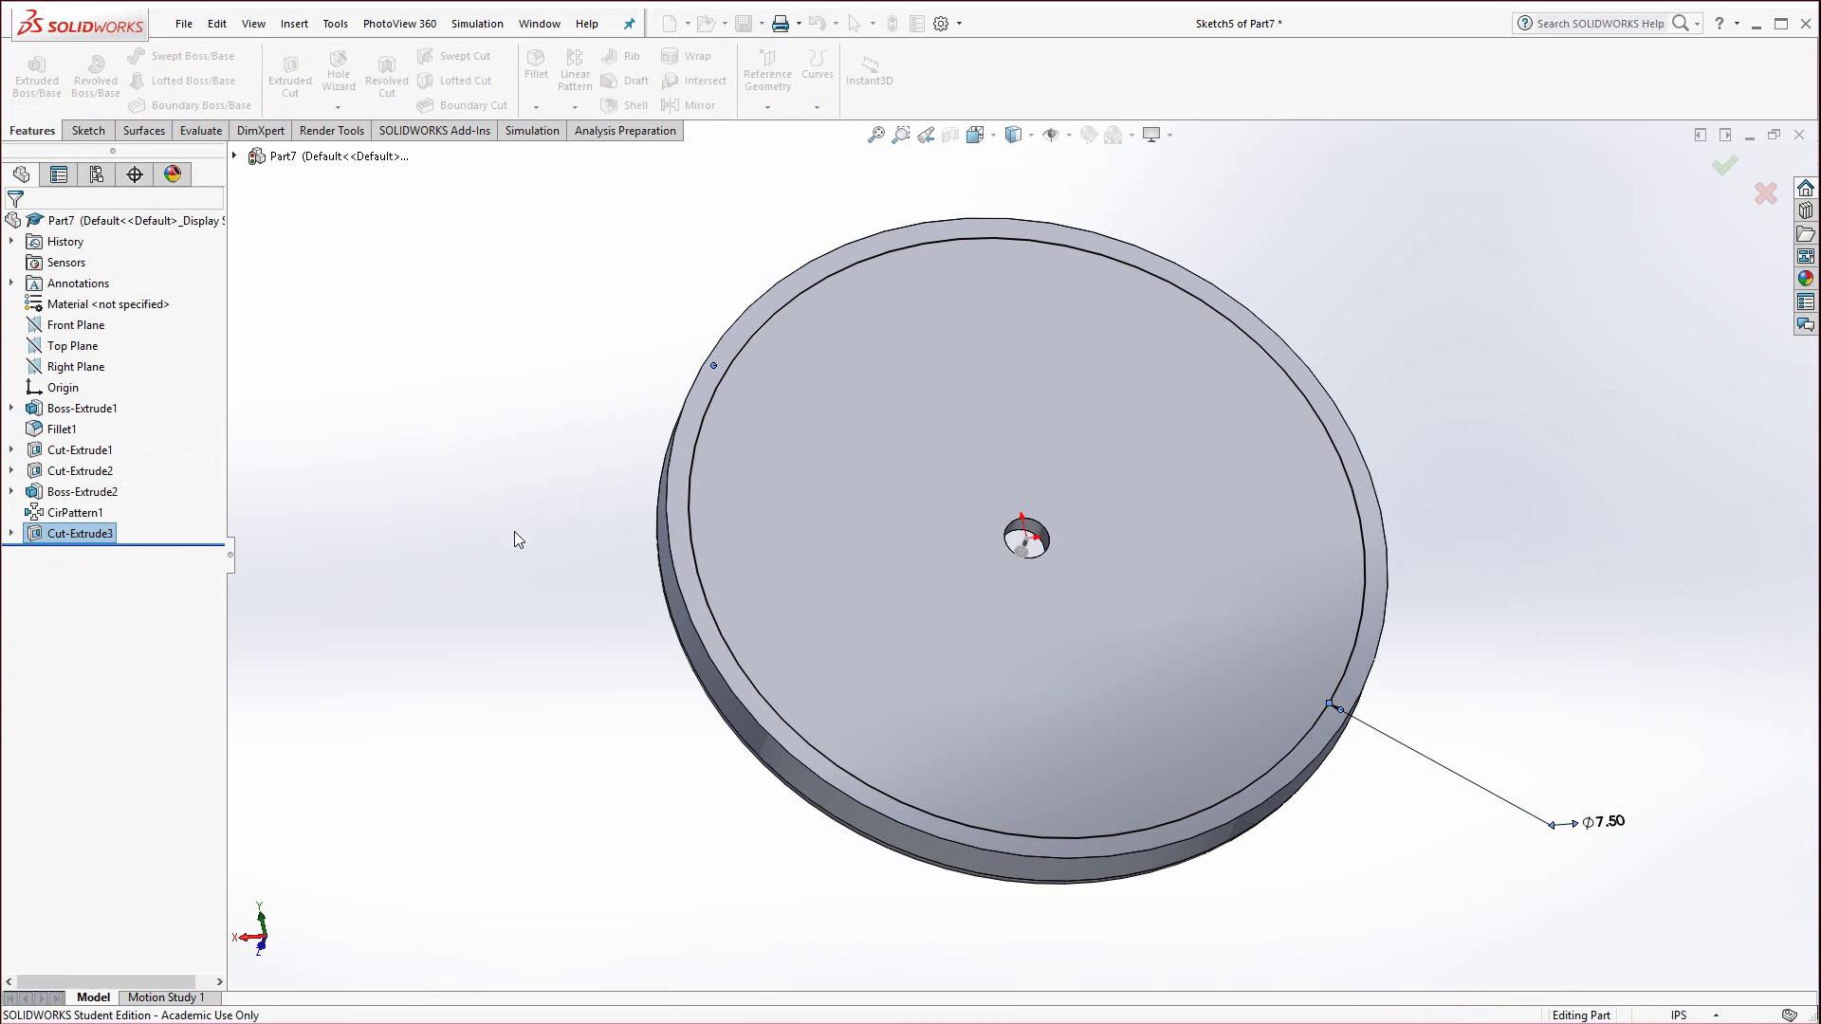
# On the back recess floor, sketch a vertical centerline about 2.48 in long and a horizontal centerline, both meeting at the origin.
pyautogui.click(907, 470)
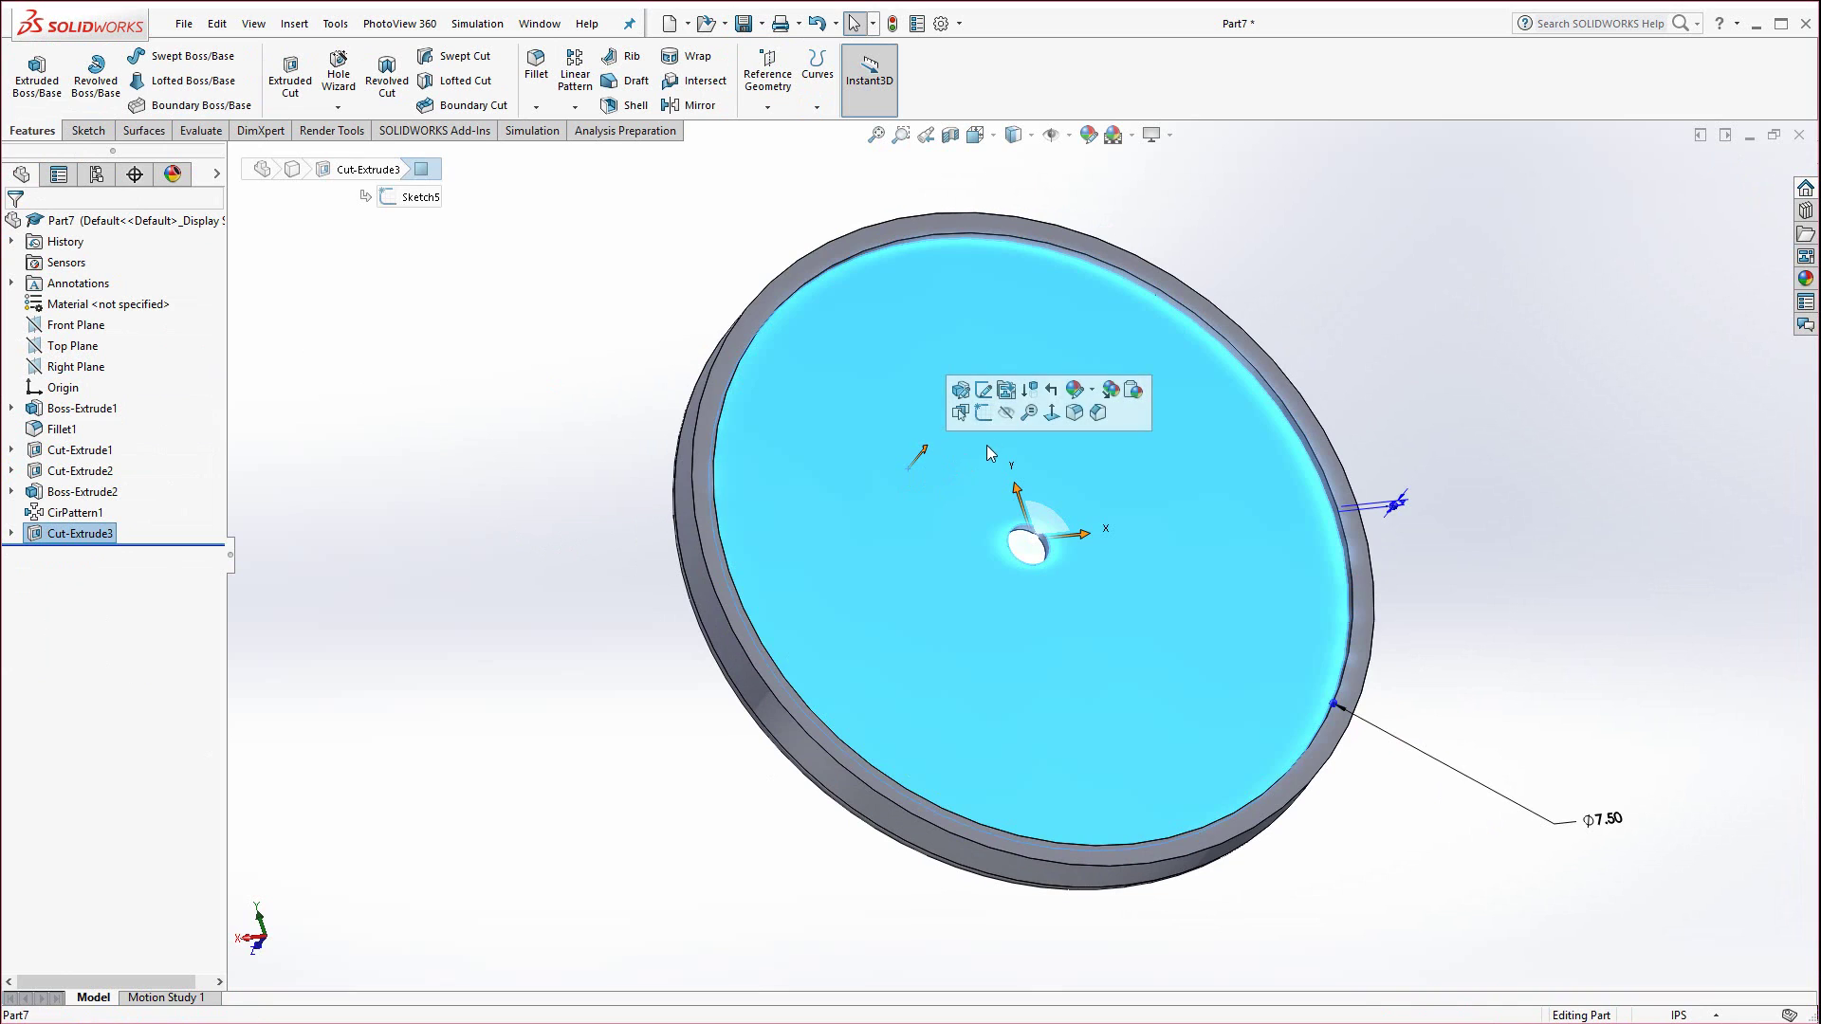
pyautogui.click(981, 419)
pyautogui.press('space')
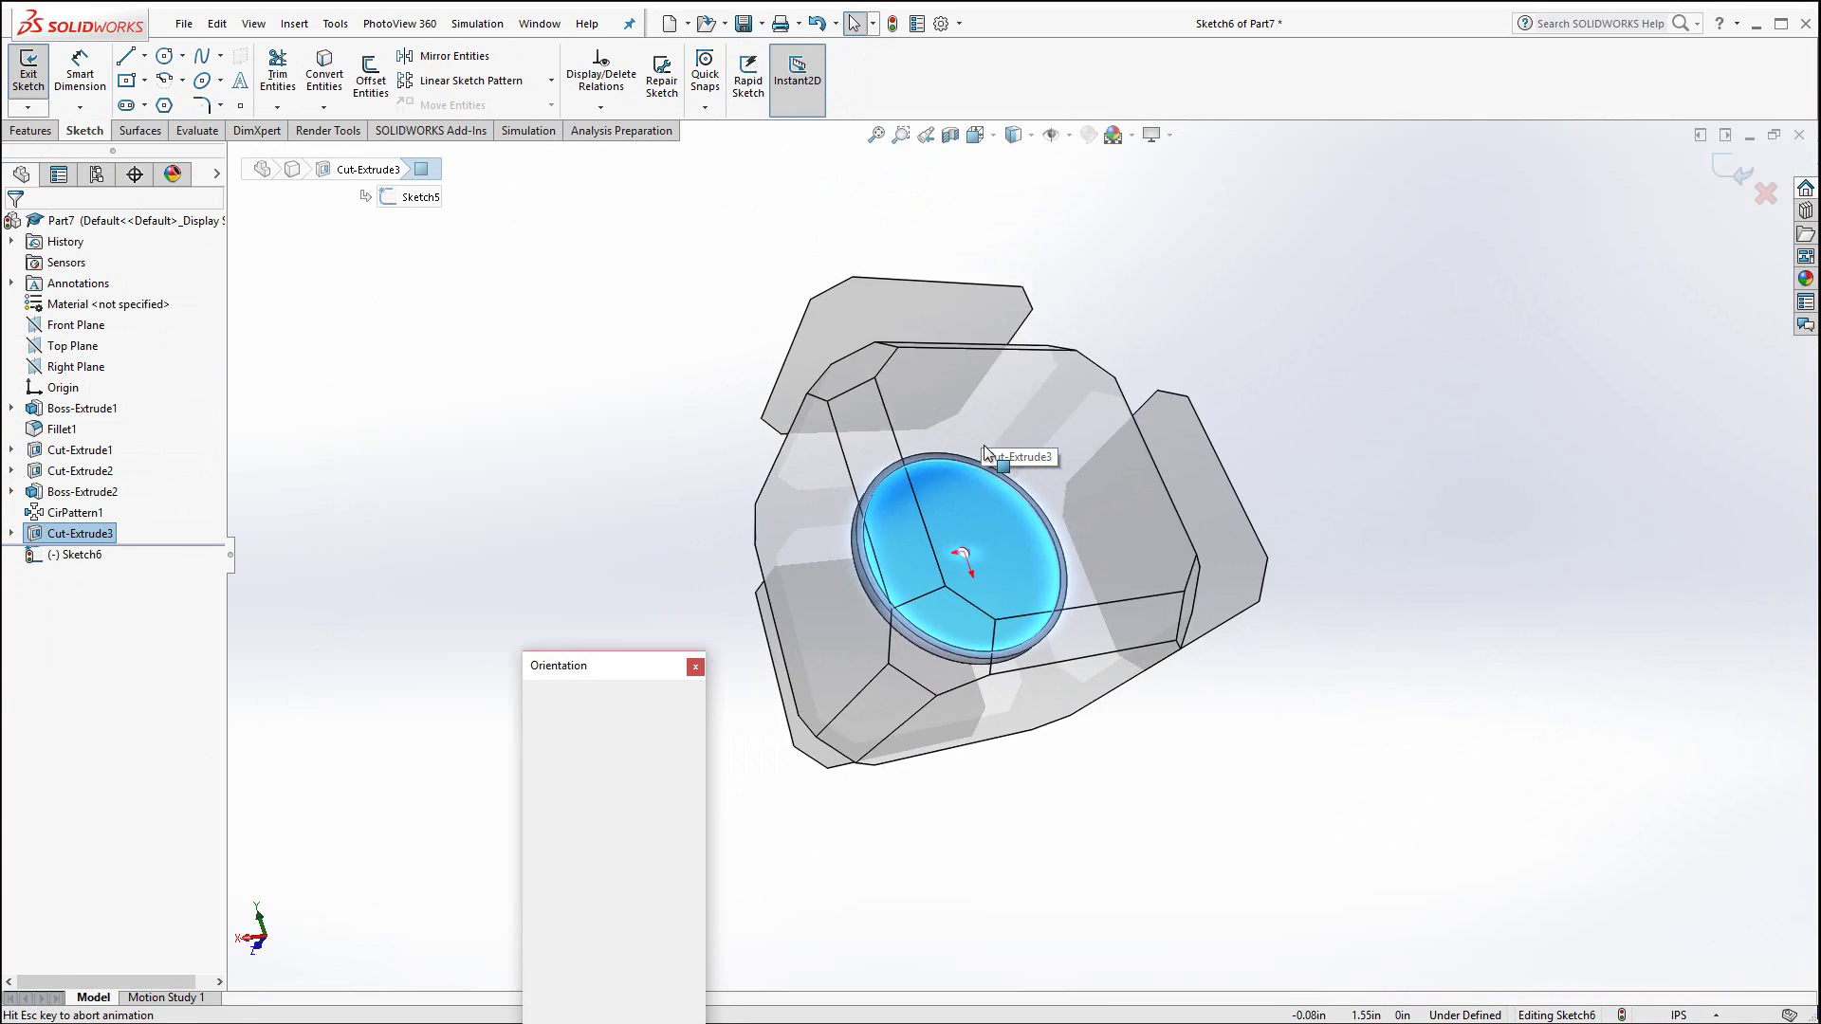
pyautogui.click(1021, 479)
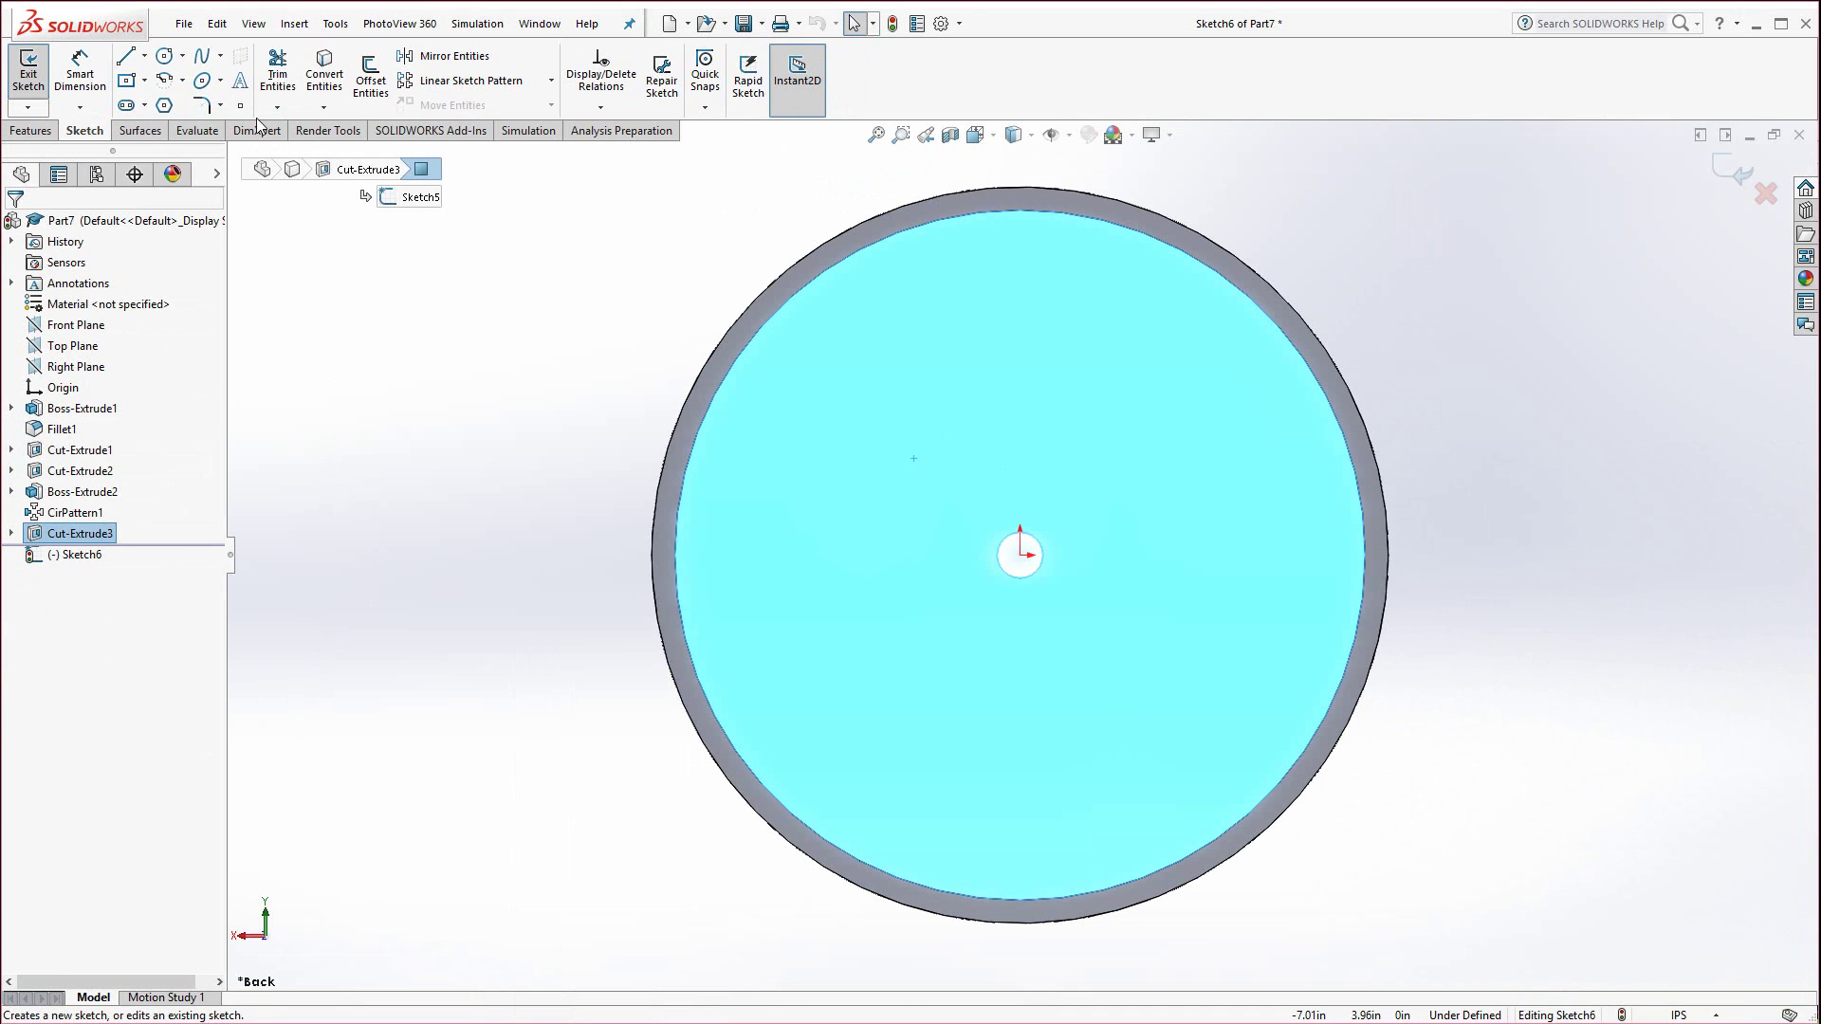
pyautogui.click(145, 57)
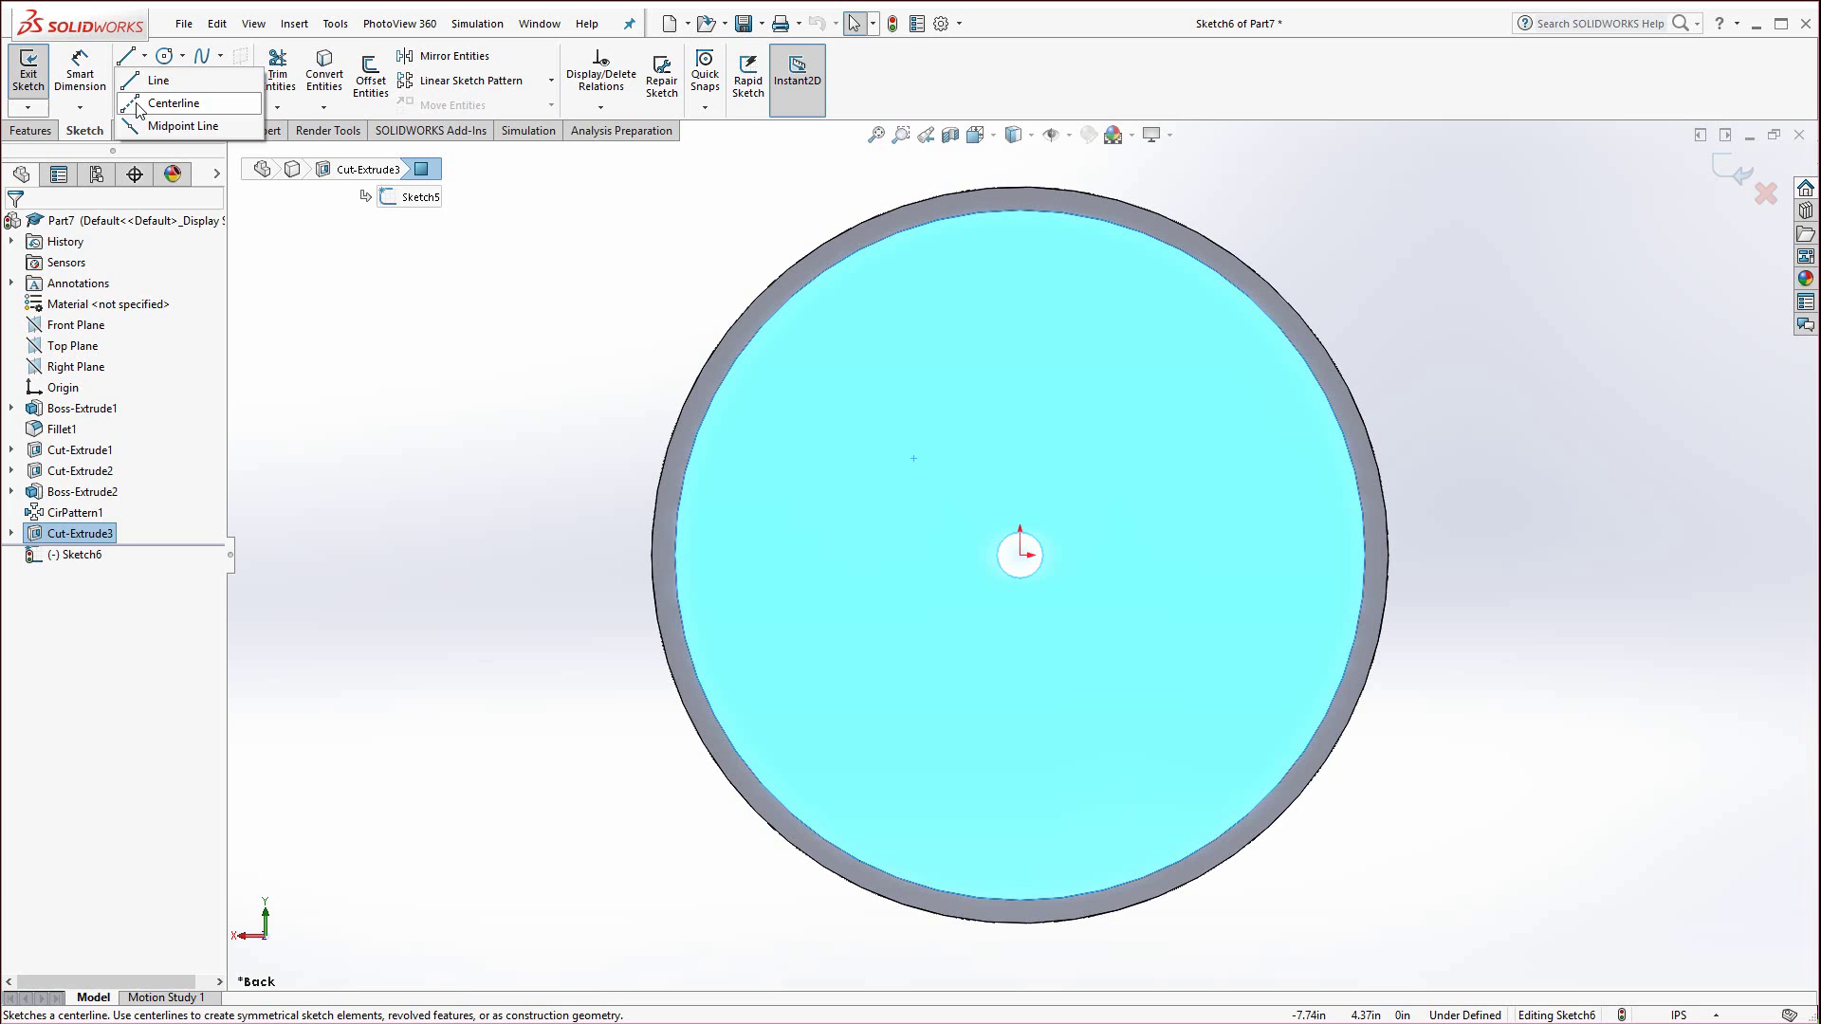
pyautogui.click(142, 104)
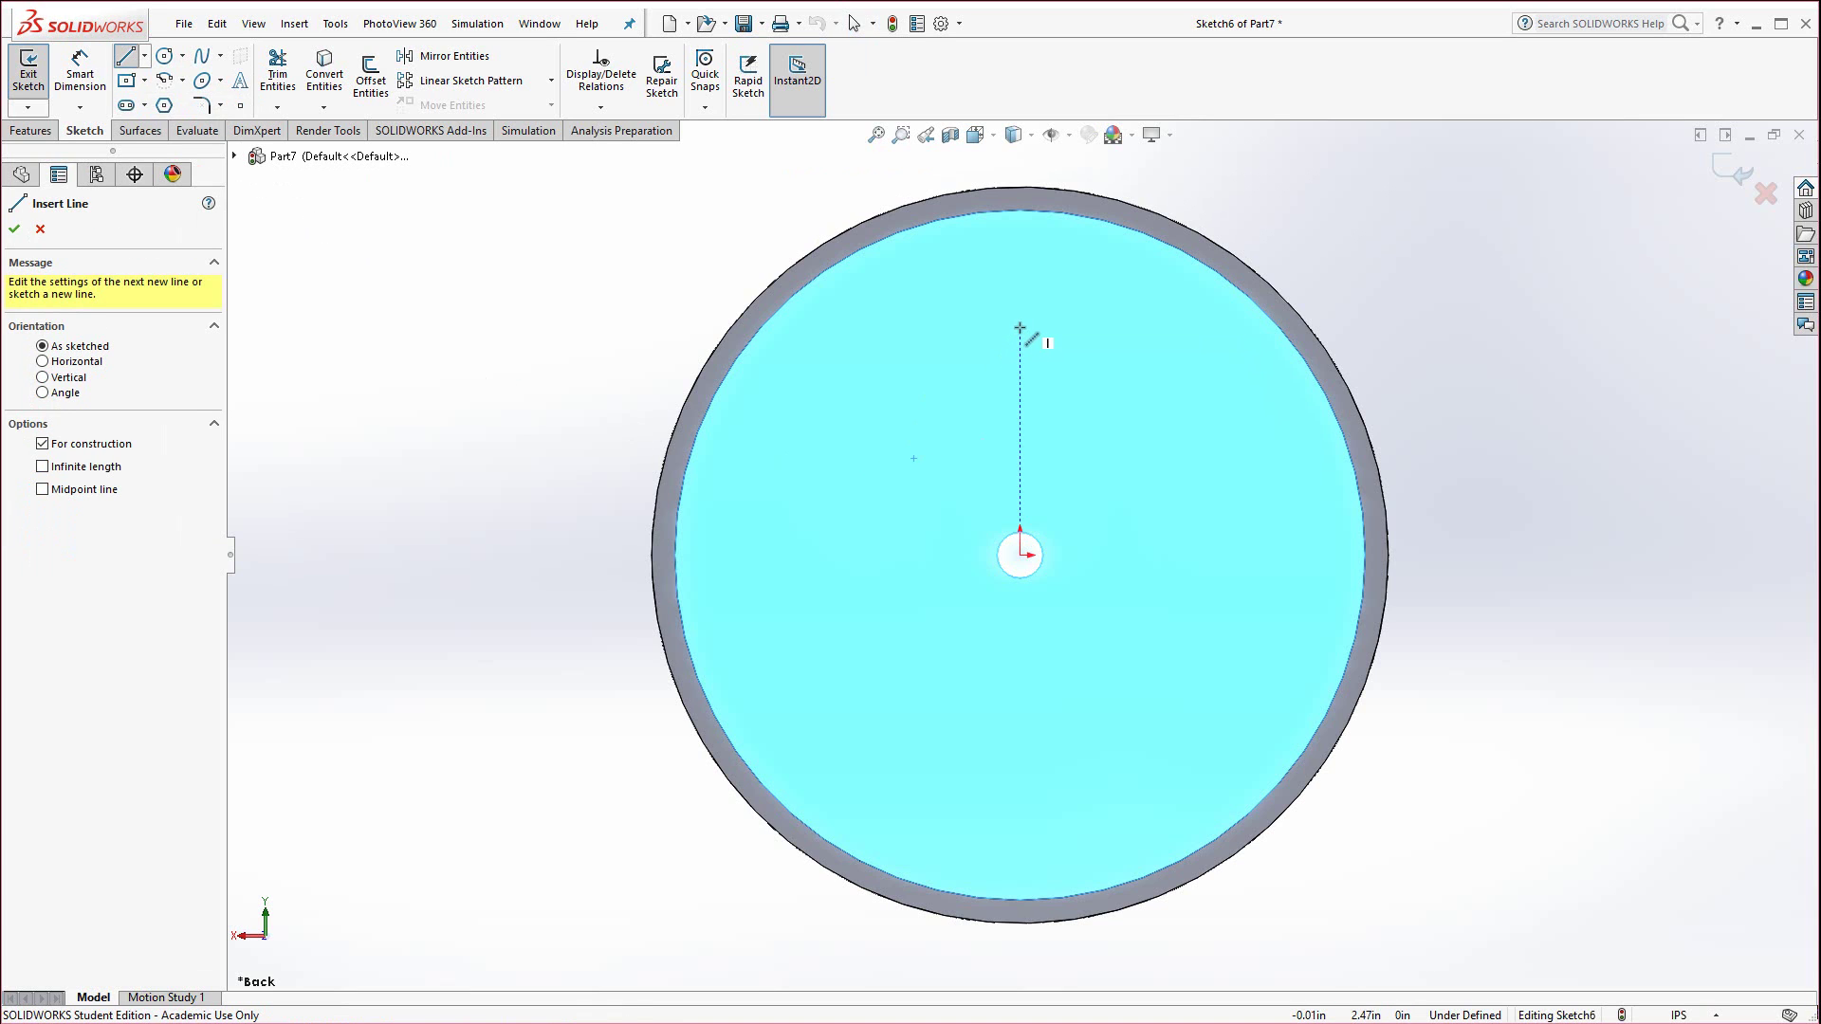
pyautogui.click(1020, 328)
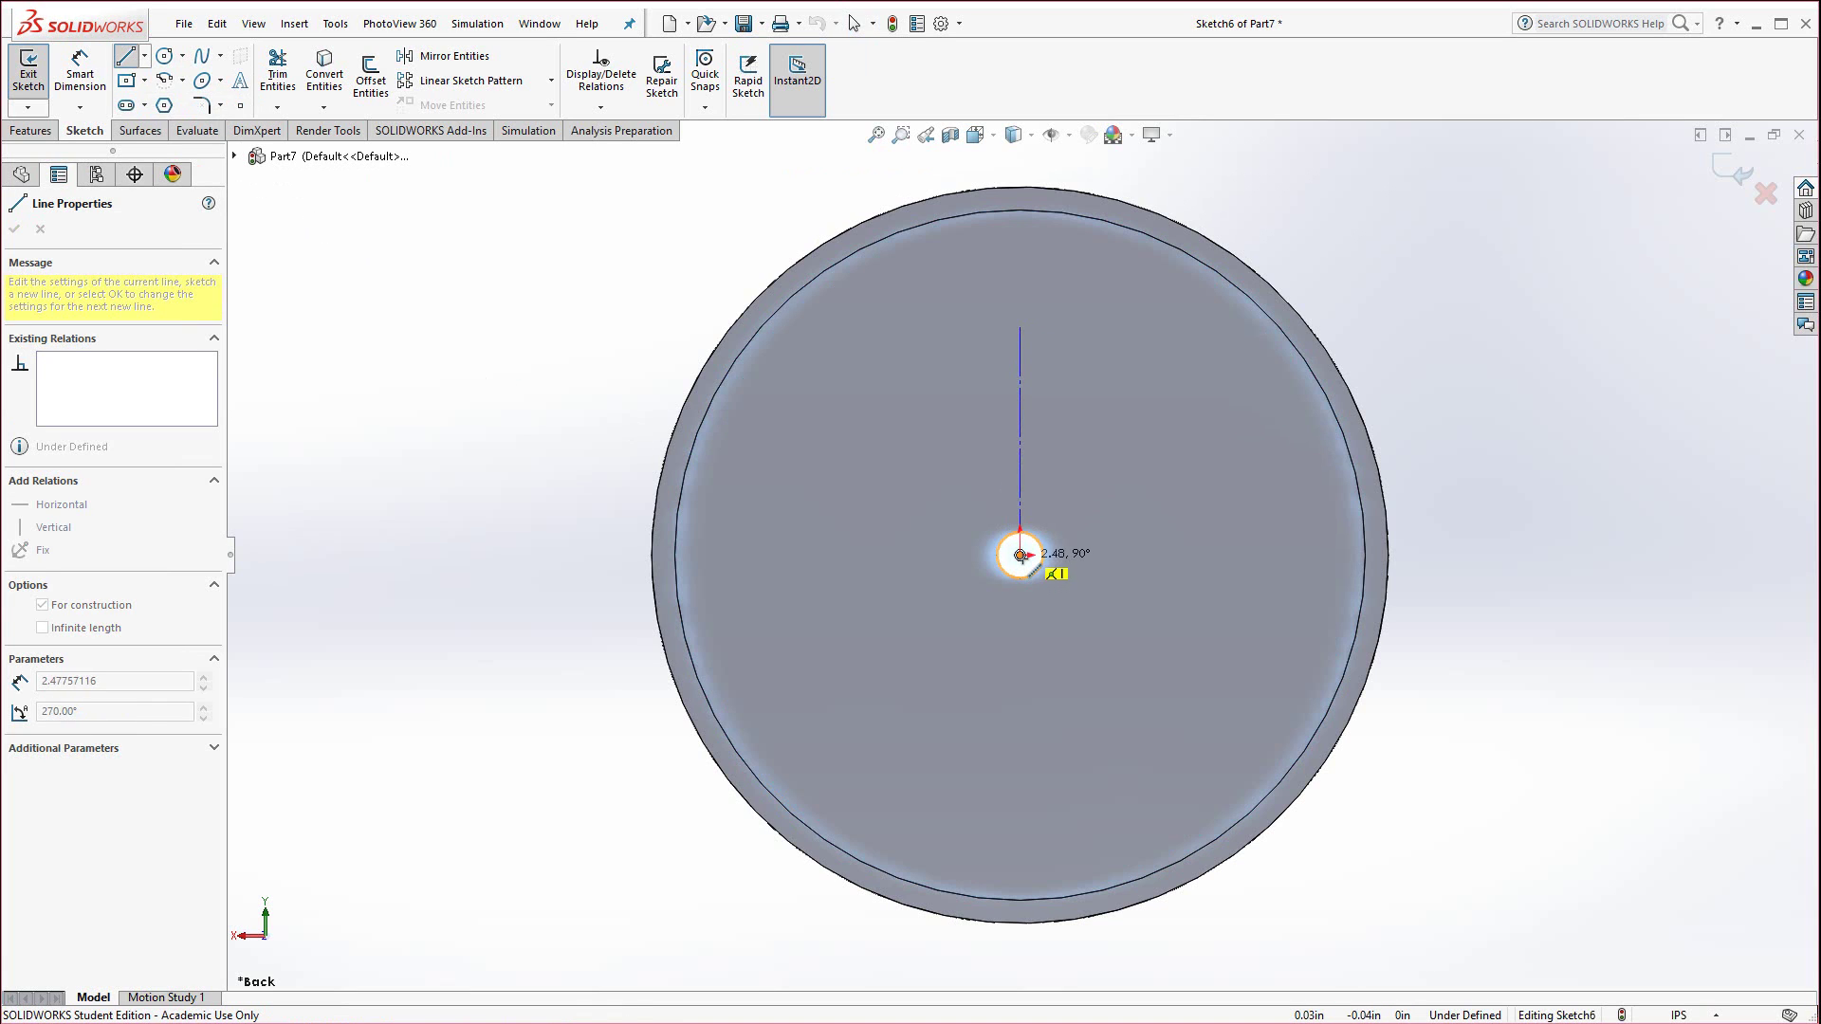
pyautogui.click(1020, 555)
pyautogui.click(779, 555)
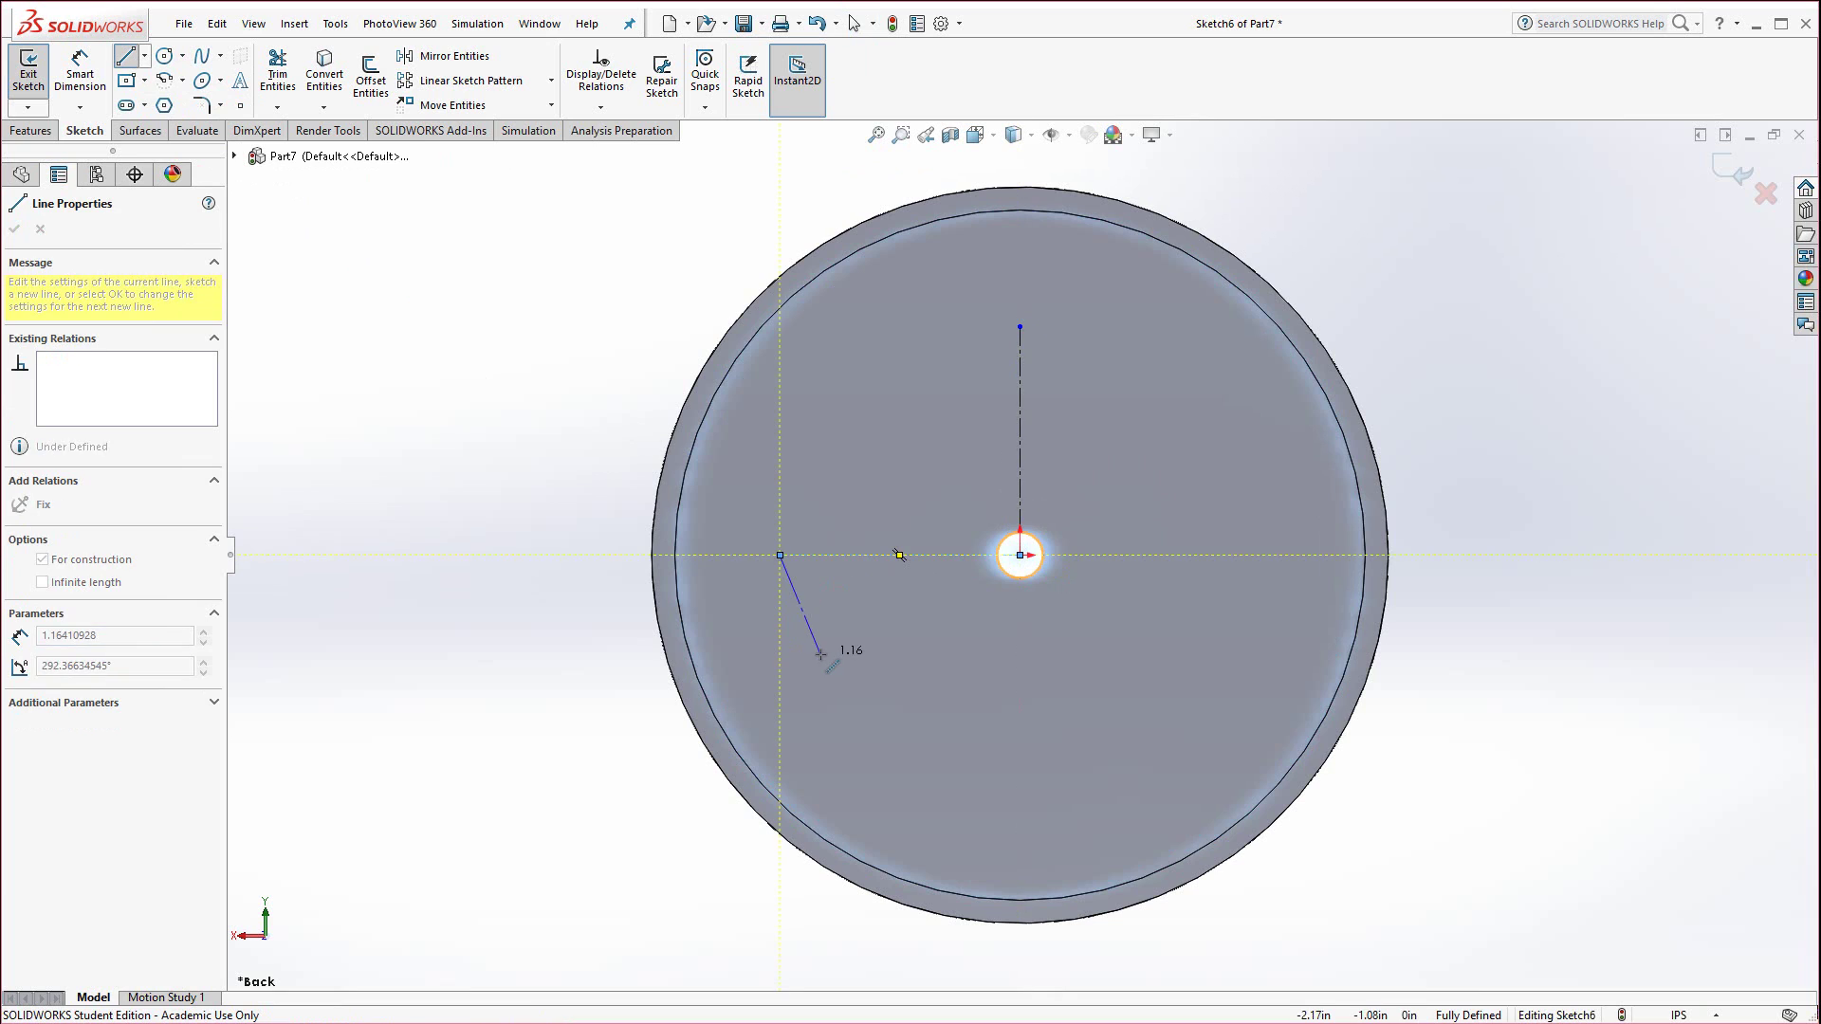
pyautogui.press('Escape')
# Sketch a small circle of about 0.2 in radius between the vertical and horizontal centerlines.
pyautogui.click(164, 55)
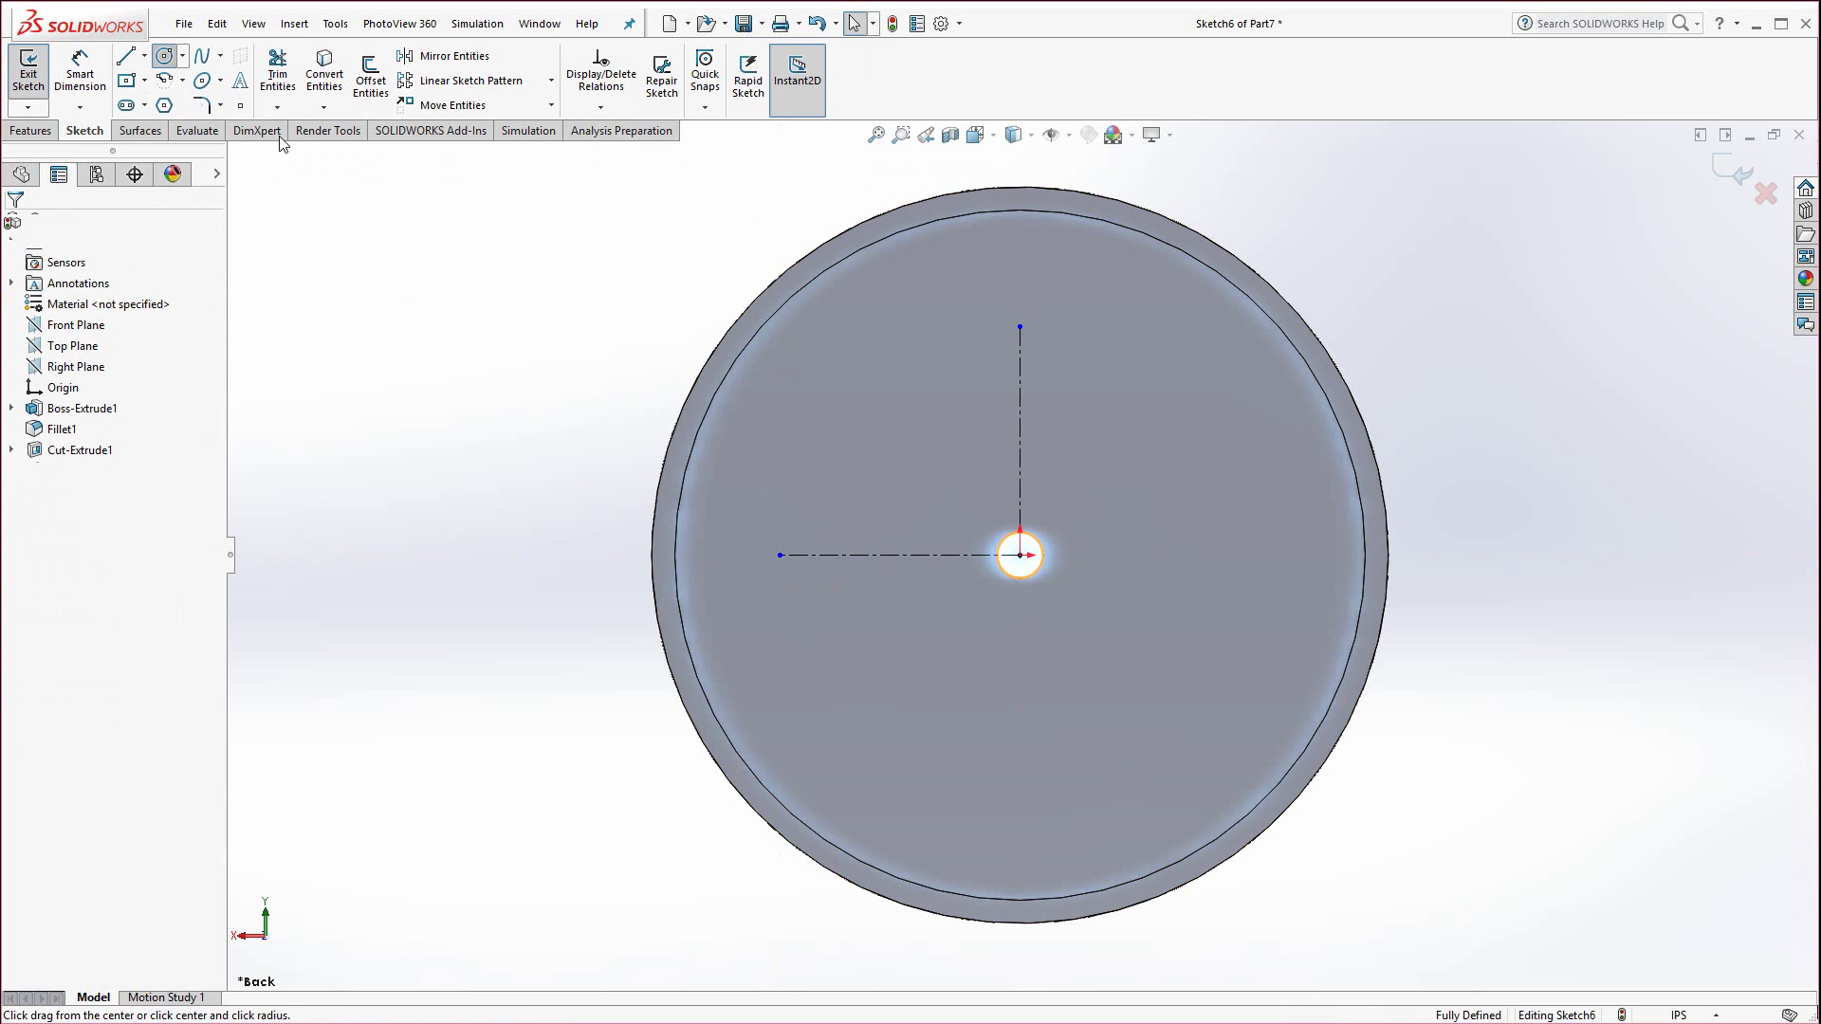
pyautogui.click(889, 434)
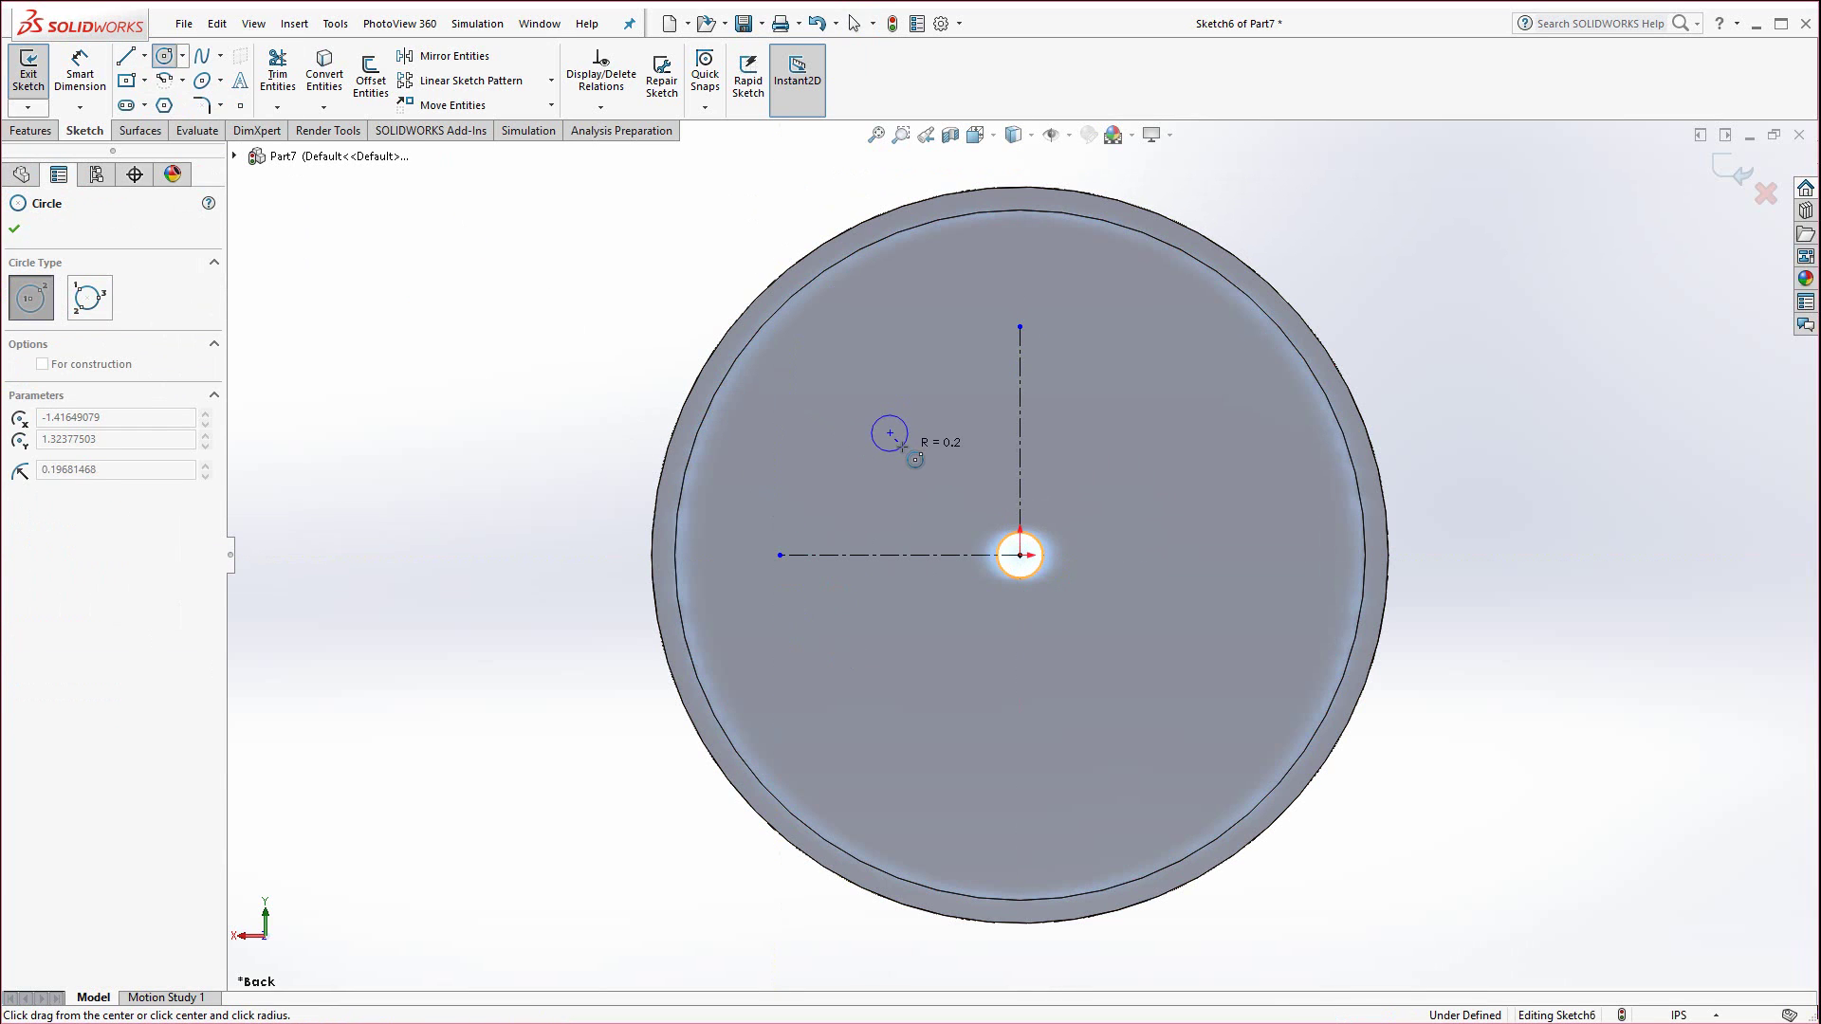
pyautogui.click(903, 446)
# Dimension the small back-recess circle's diameter to 0.25 in.
pyautogui.click(84, 70)
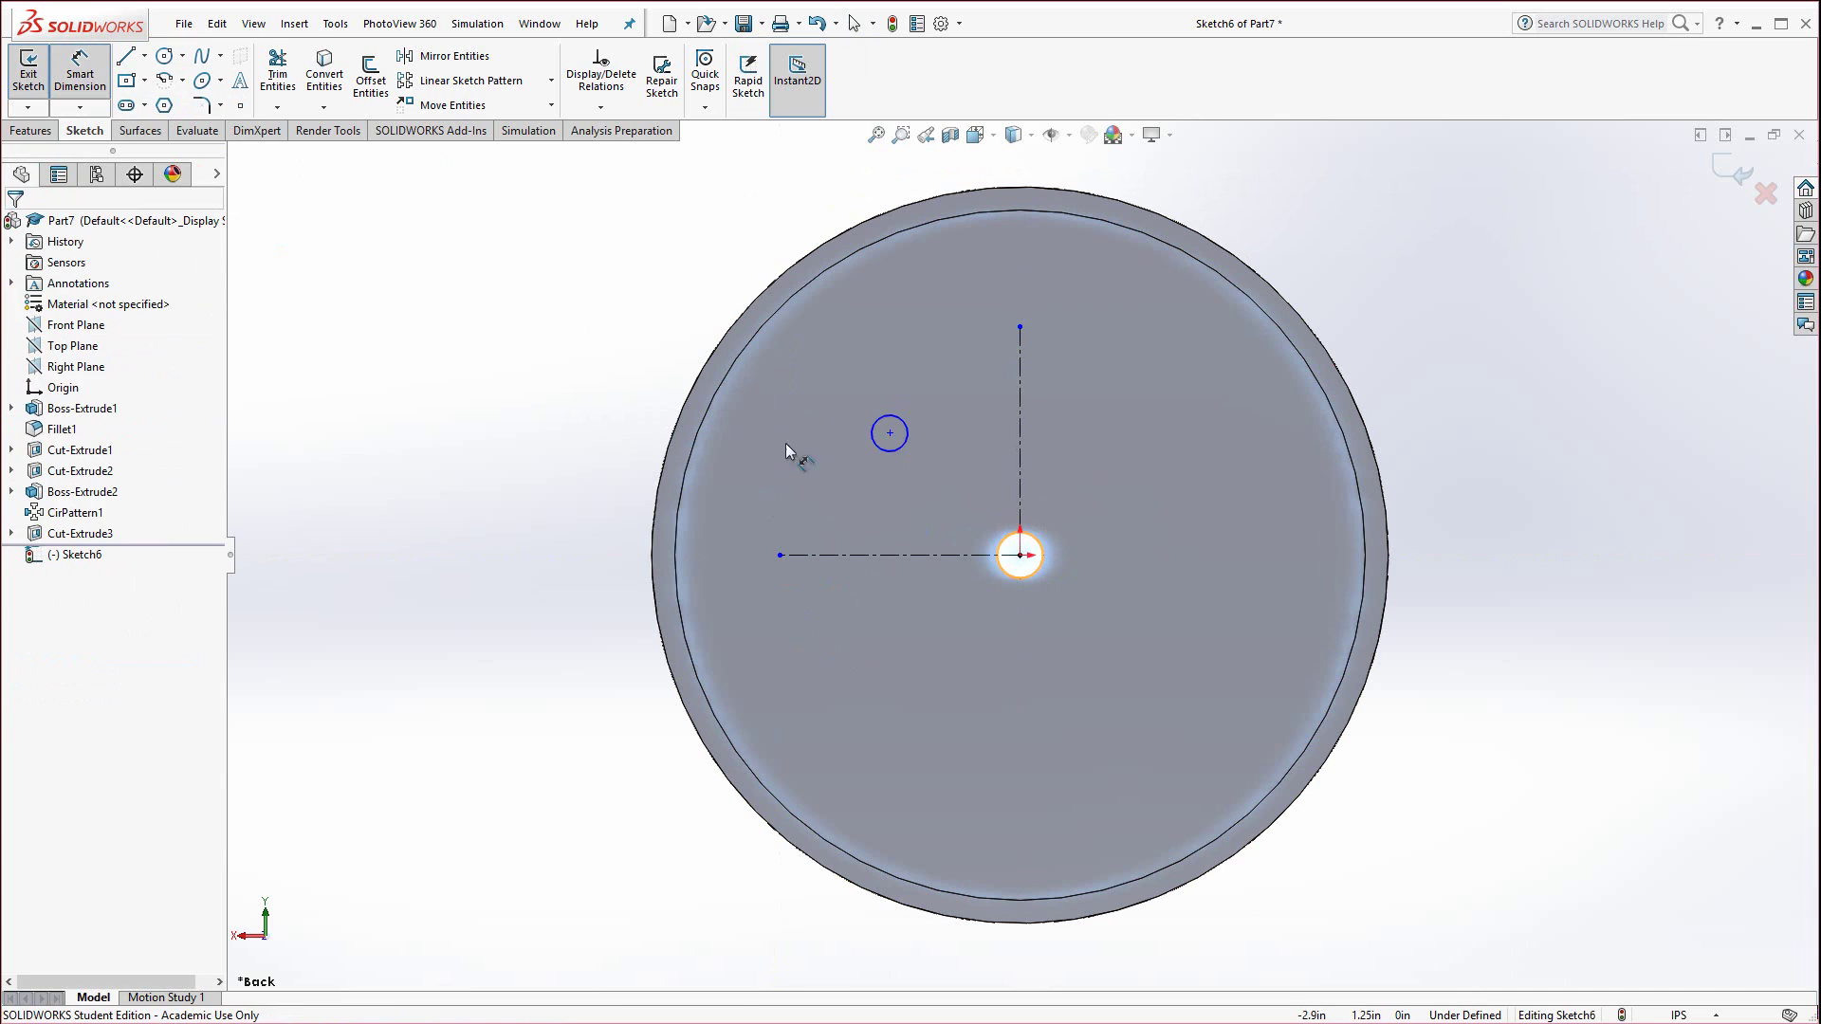
pyautogui.click(872, 442)
pyautogui.click(683, 294)
pyautogui.write('.25')
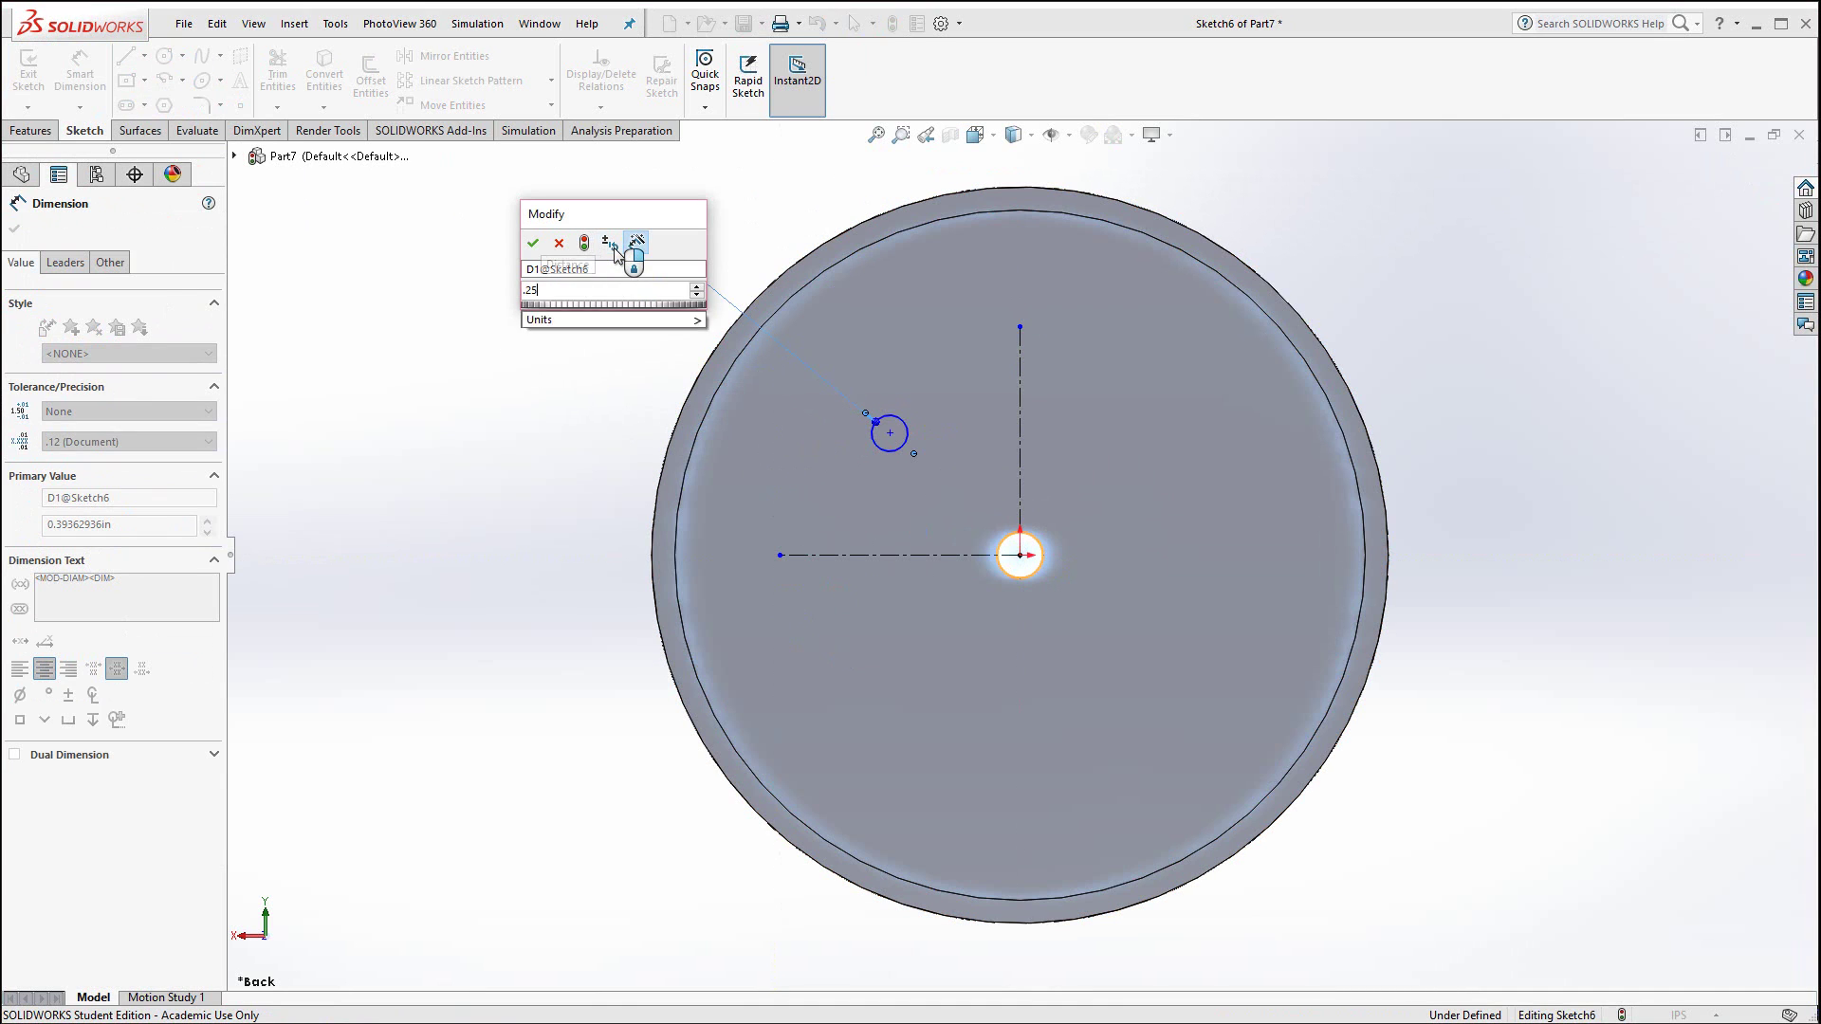
pyautogui.press('Return')
# Dimension the distance from the small circle's centre to the horizontal centerline to 1.00 in.
pyautogui.click(881, 441)
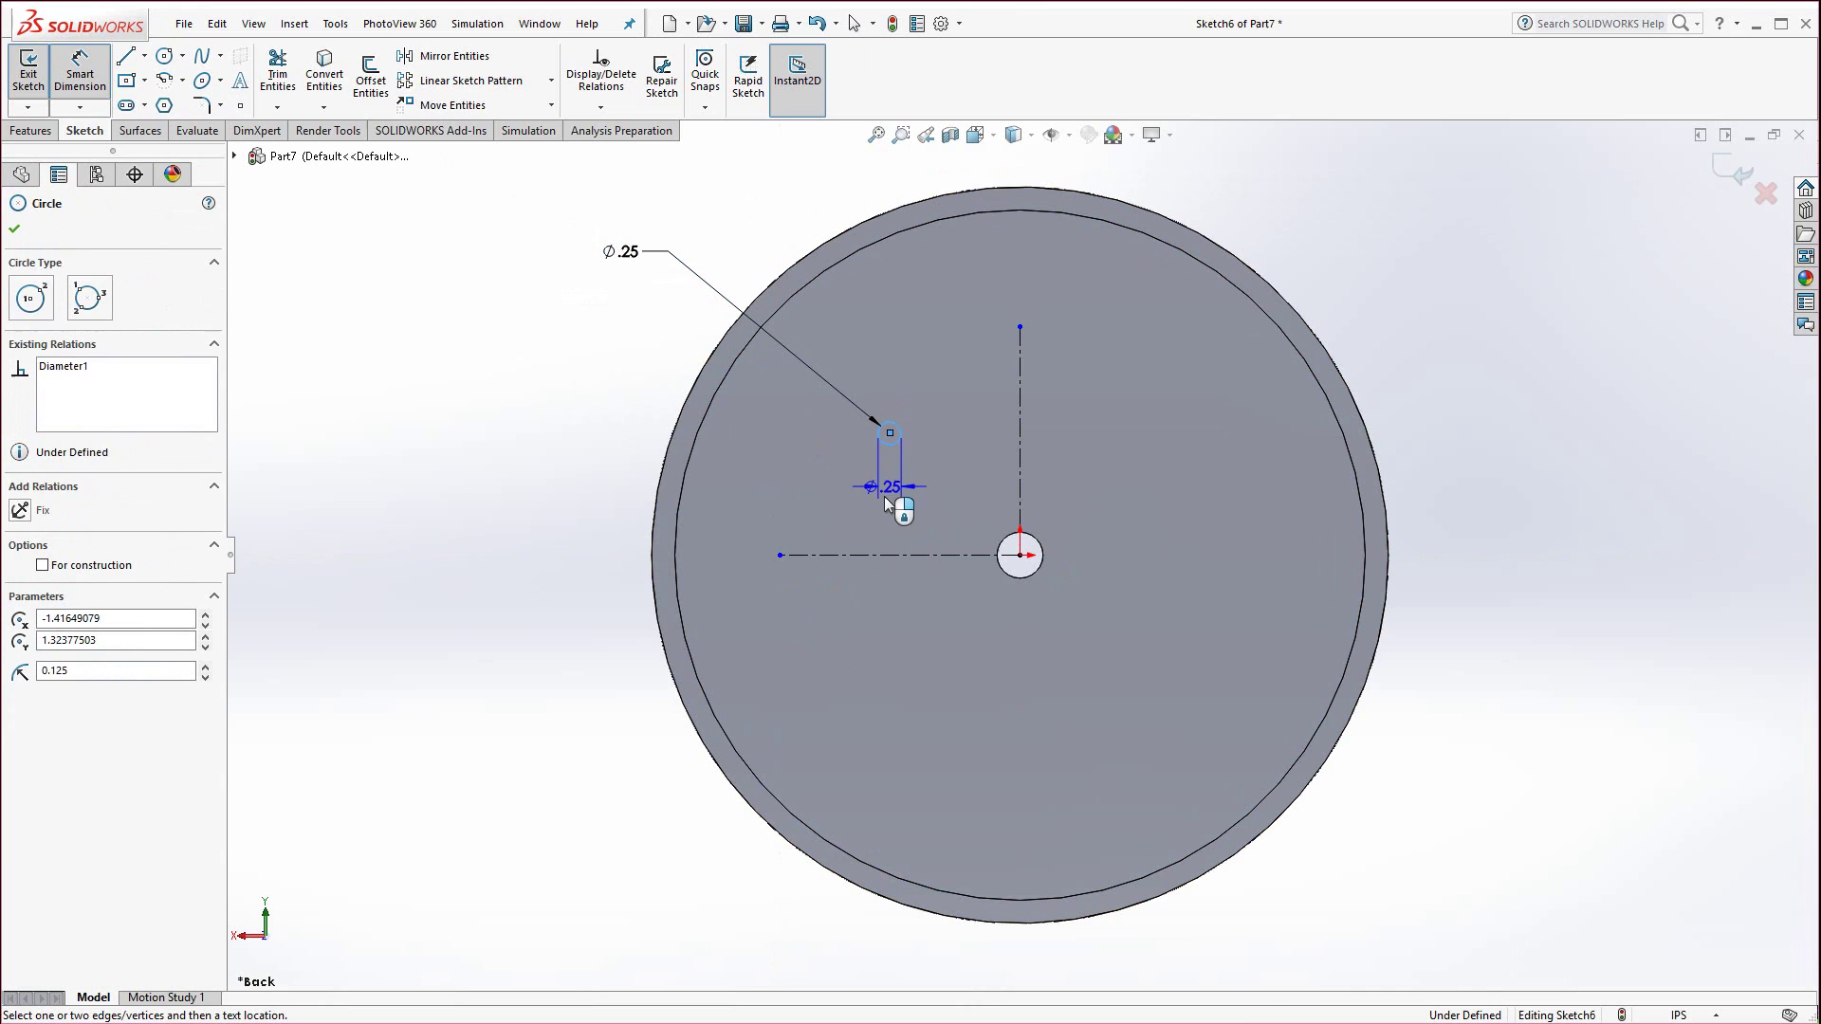
pyautogui.click(896, 557)
pyautogui.click(768, 499)
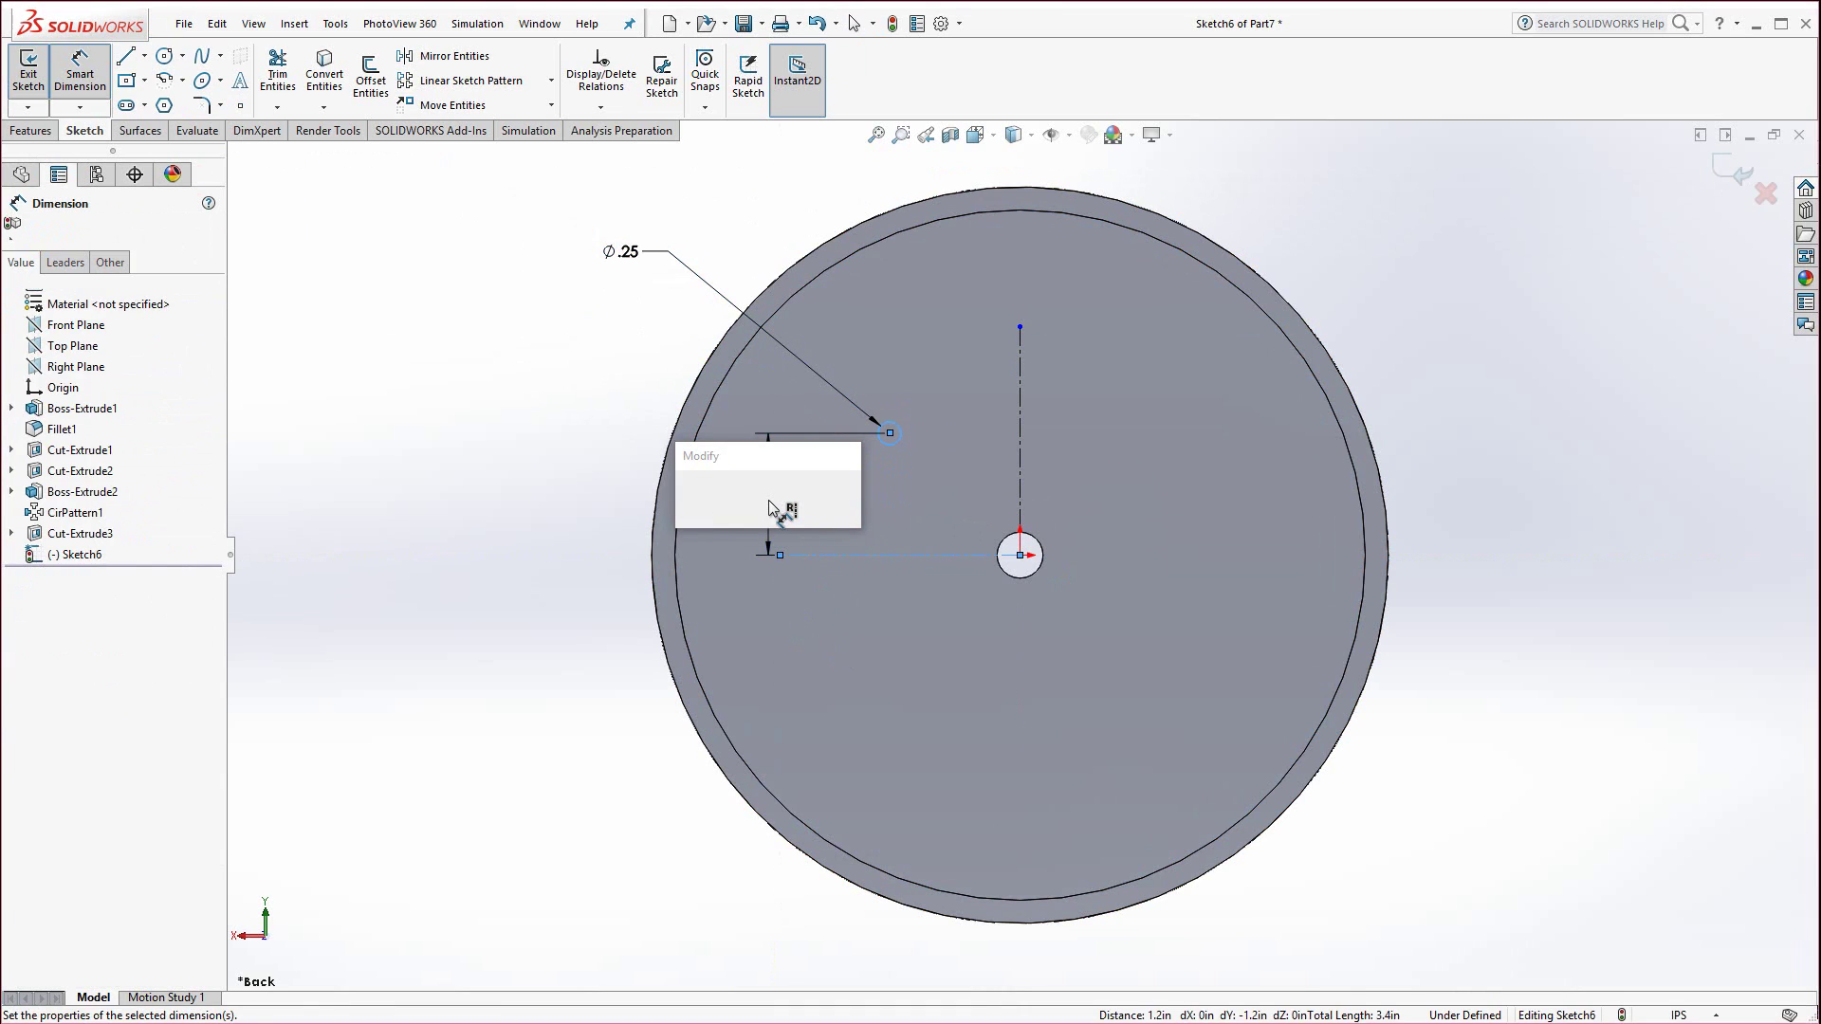
pyautogui.write('1.00in')
pyautogui.press('Return')
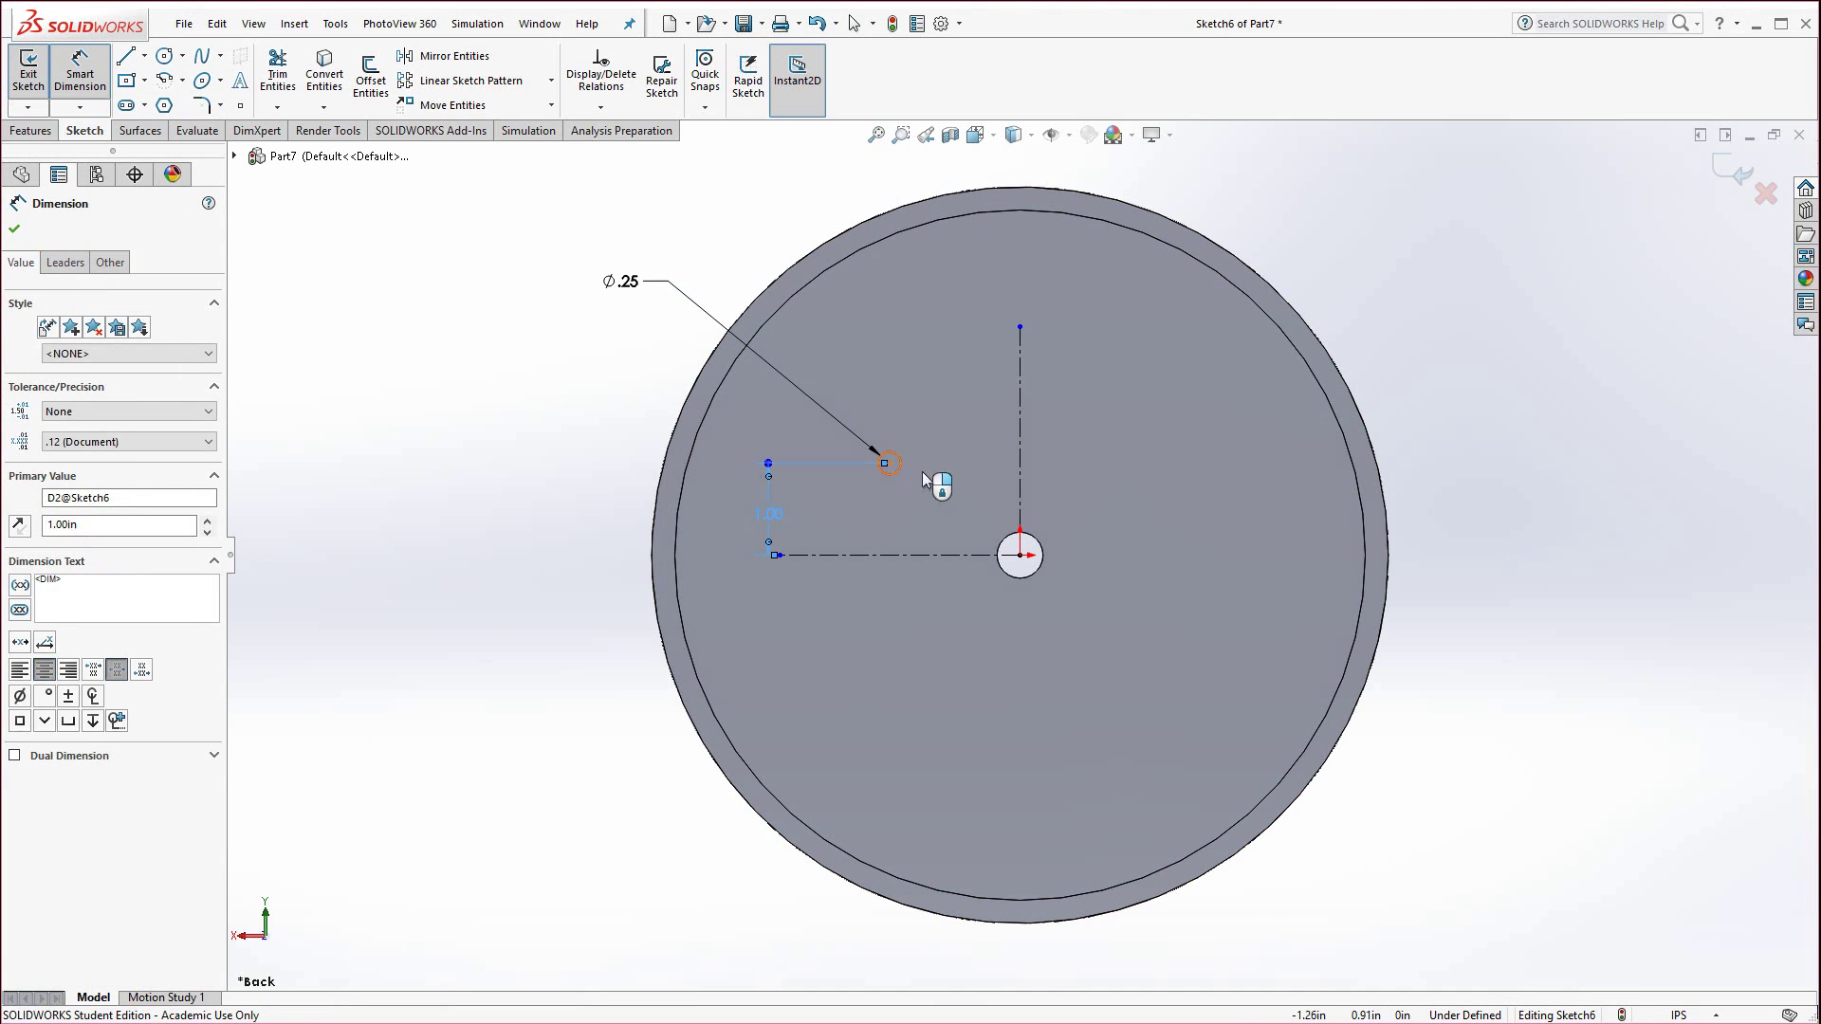
# Dimension the distance from the small circle's centre to the vertical centerline to 1.00 in.
pyautogui.click(896, 465)
pyautogui.click(1022, 478)
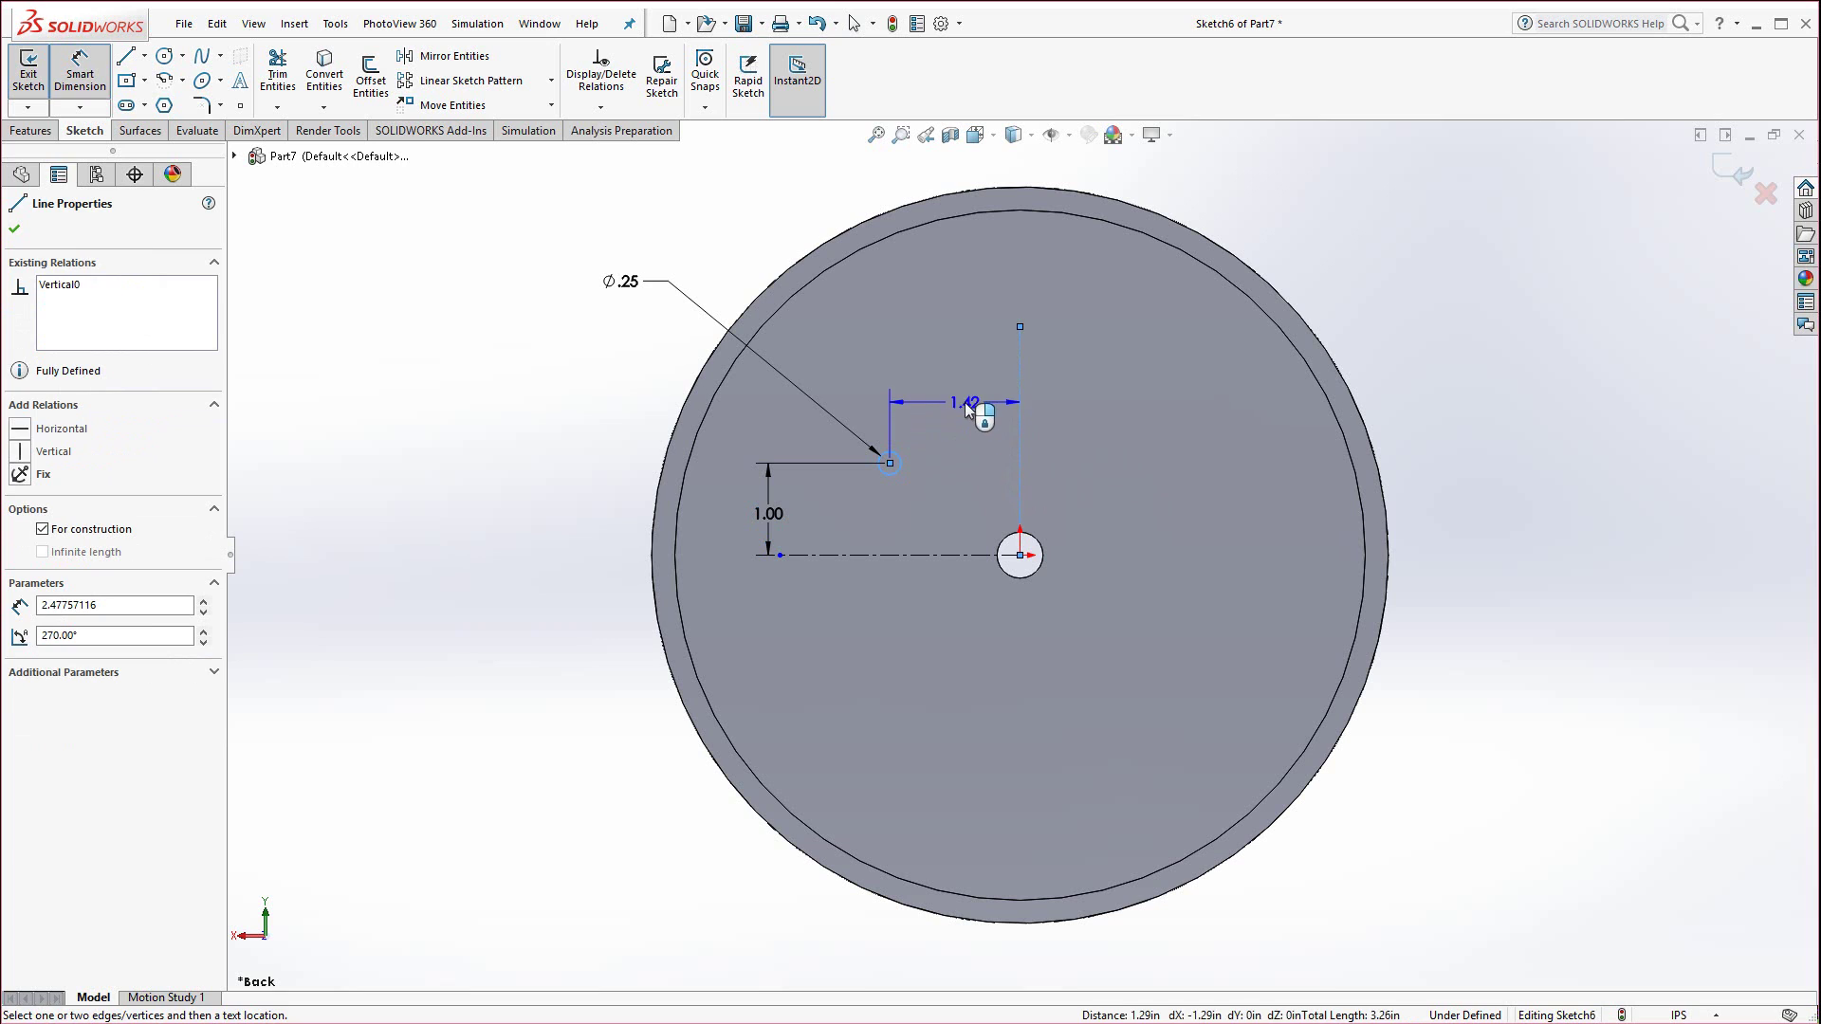
pyautogui.click(967, 408)
pyautogui.write('1.00in')
pyautogui.press('Return')
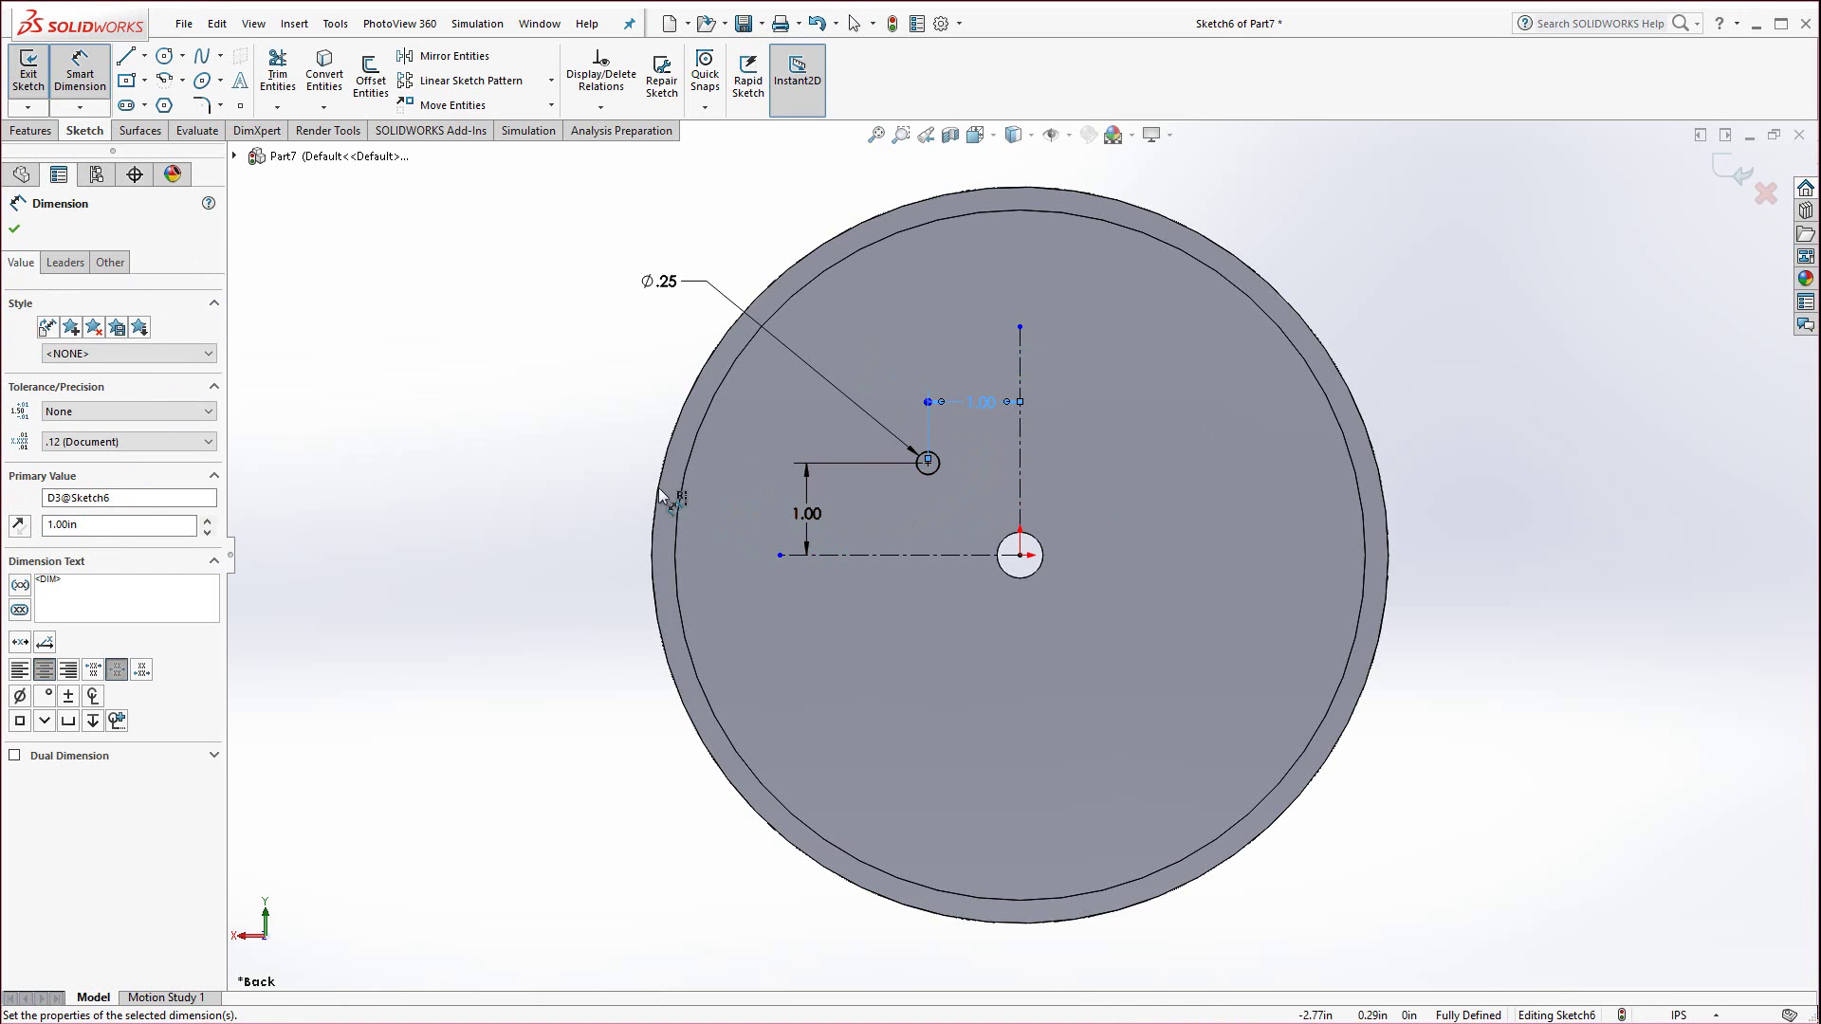
pyautogui.click(503, 449)
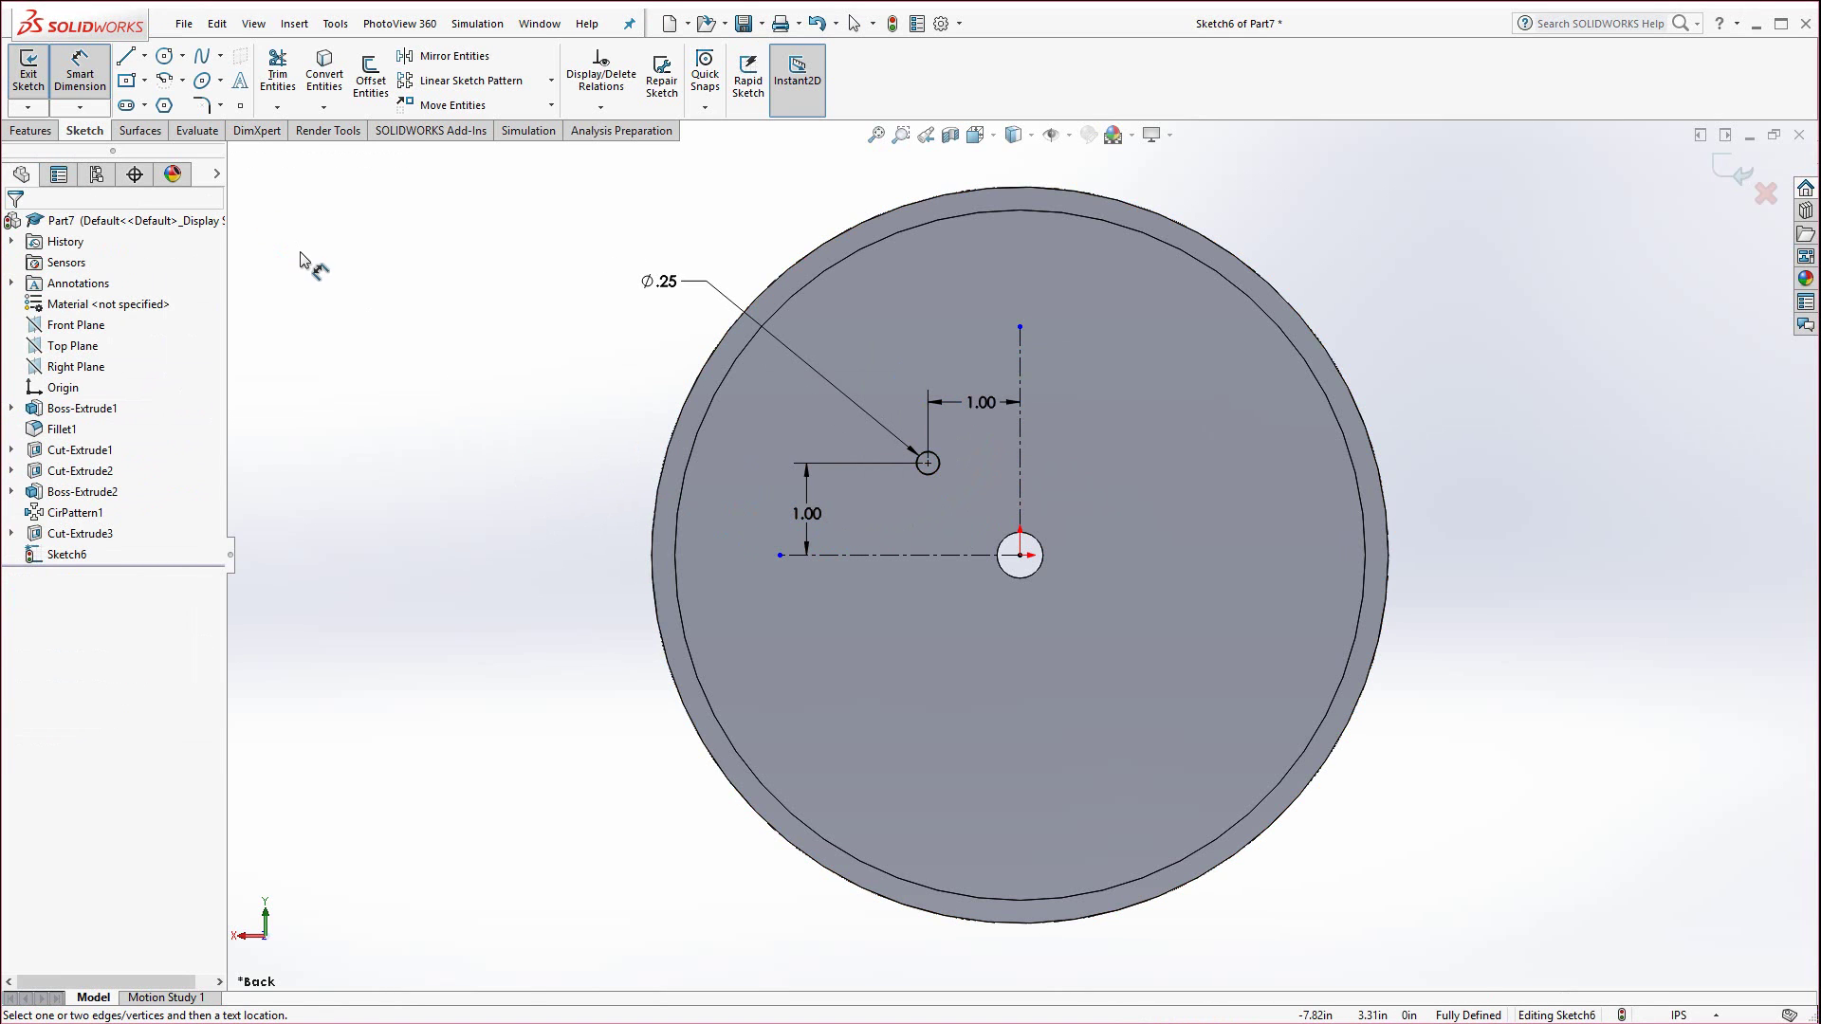
pyautogui.press('Escape')
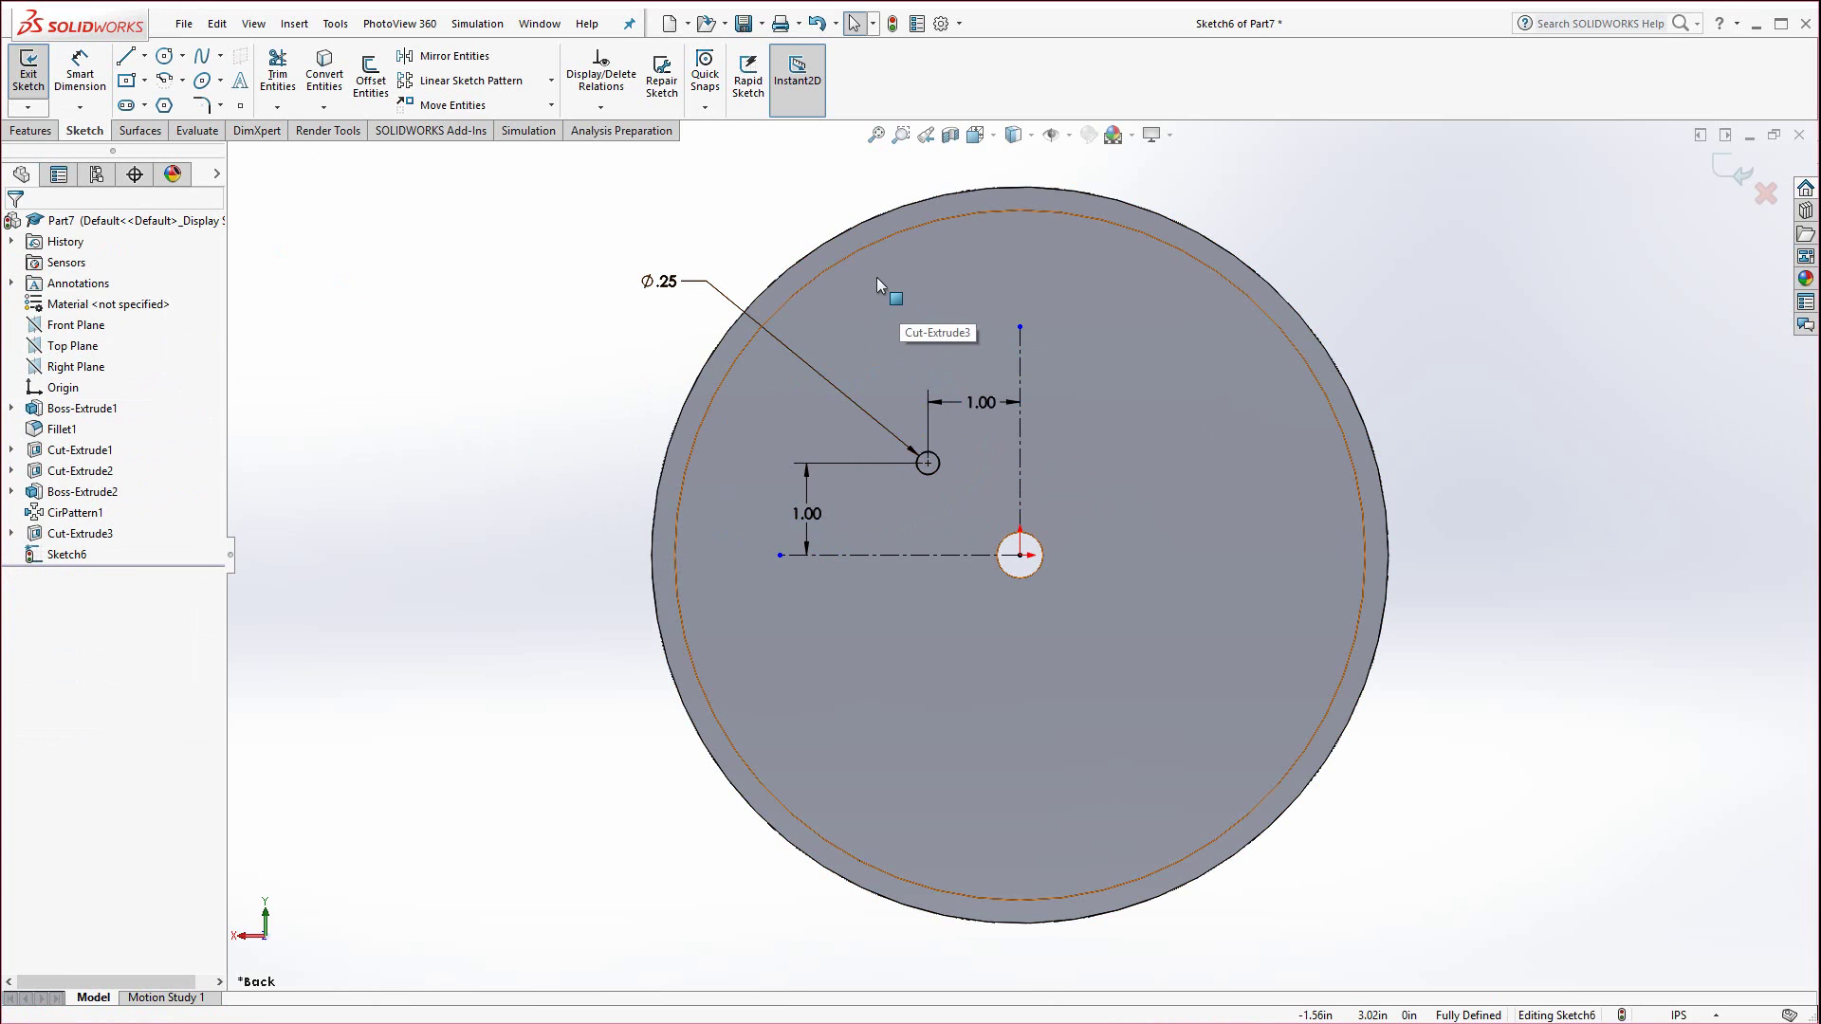
# Mirror the 0.25 in circle about the vertical centerline and both resulting circles about the horizontal centerline.
pyautogui.moveTo(877, 277); pyautogui.dragTo(1108, 628)
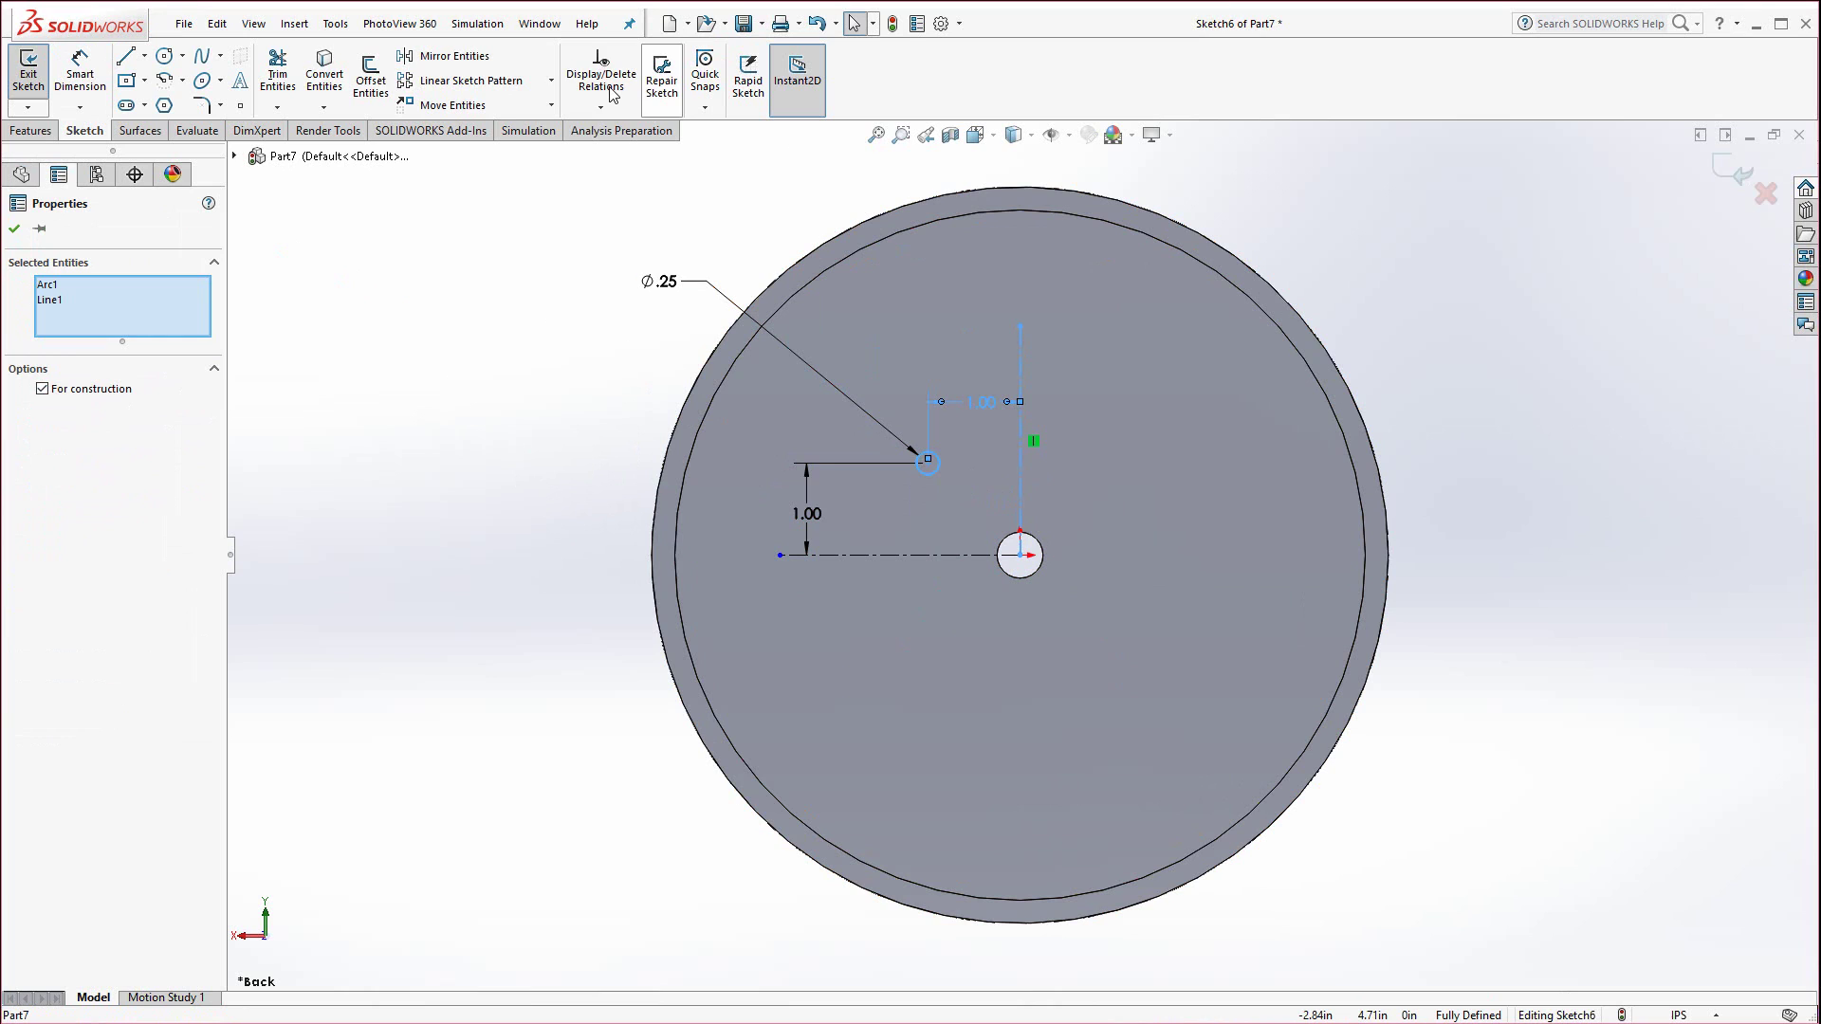
pyautogui.click(451, 57)
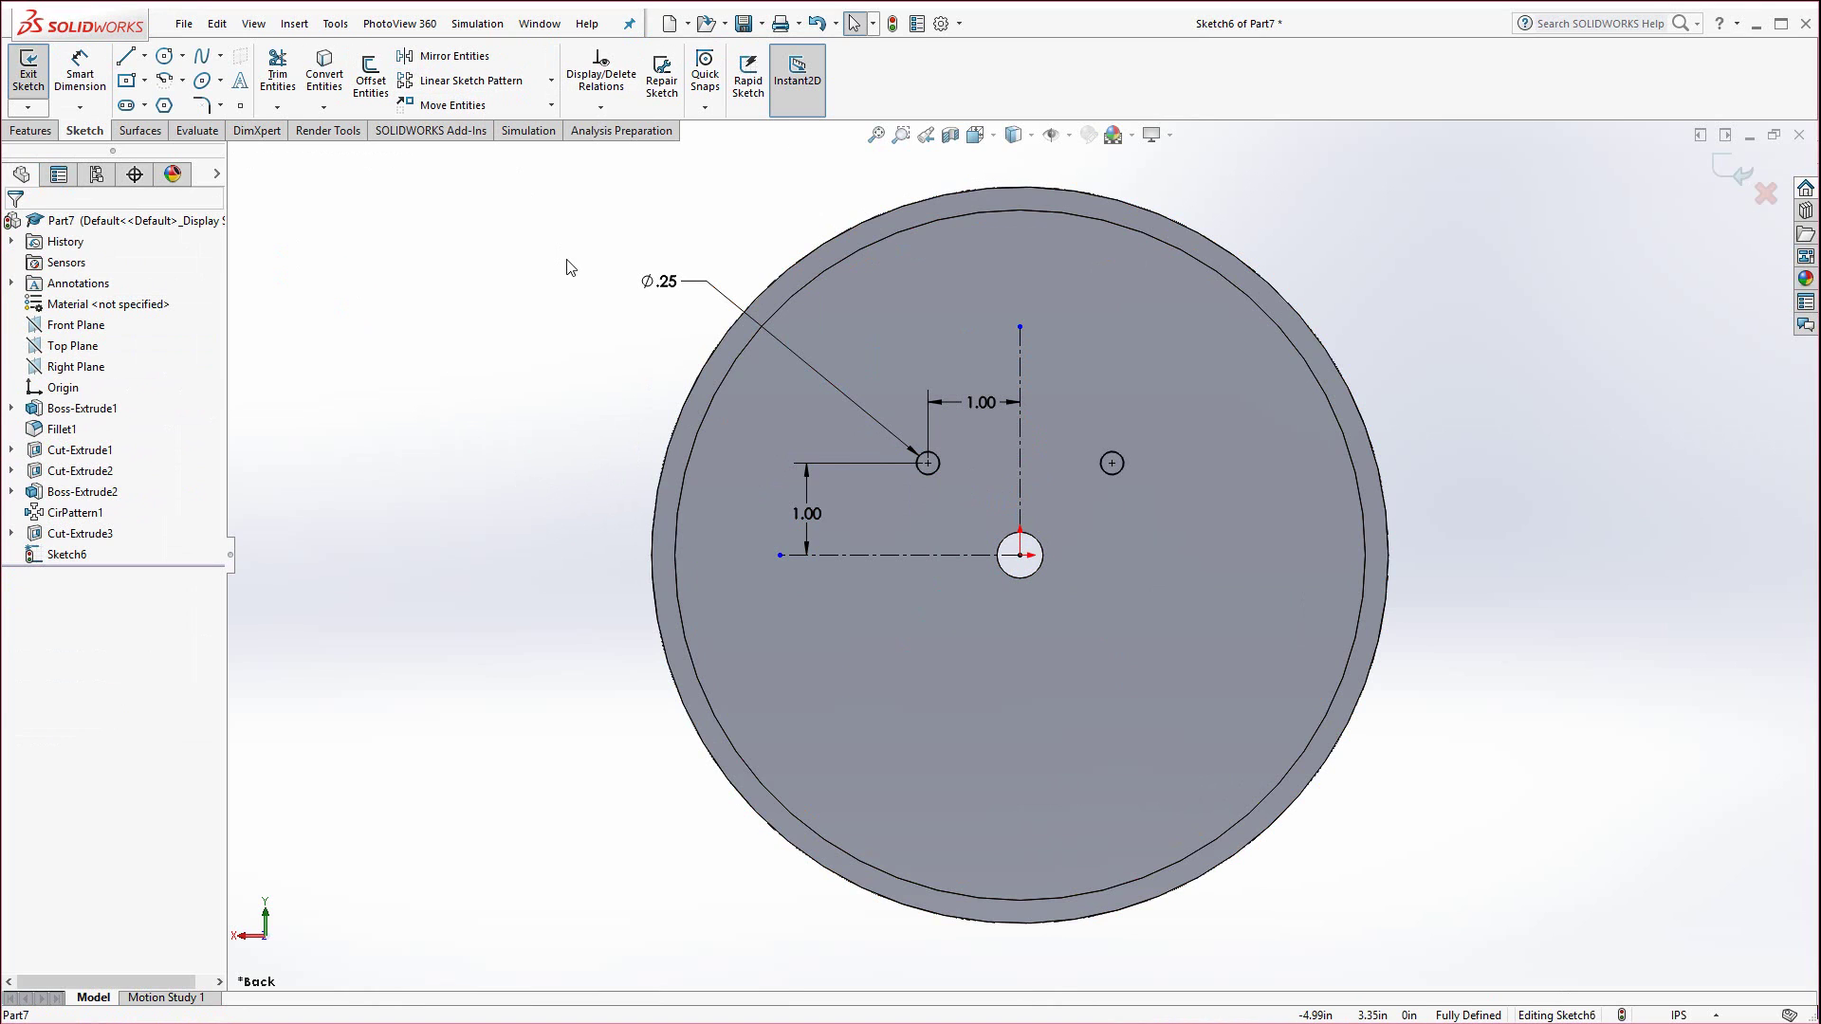
pyautogui.moveTo(562, 414); pyautogui.dragTo(1238, 638)
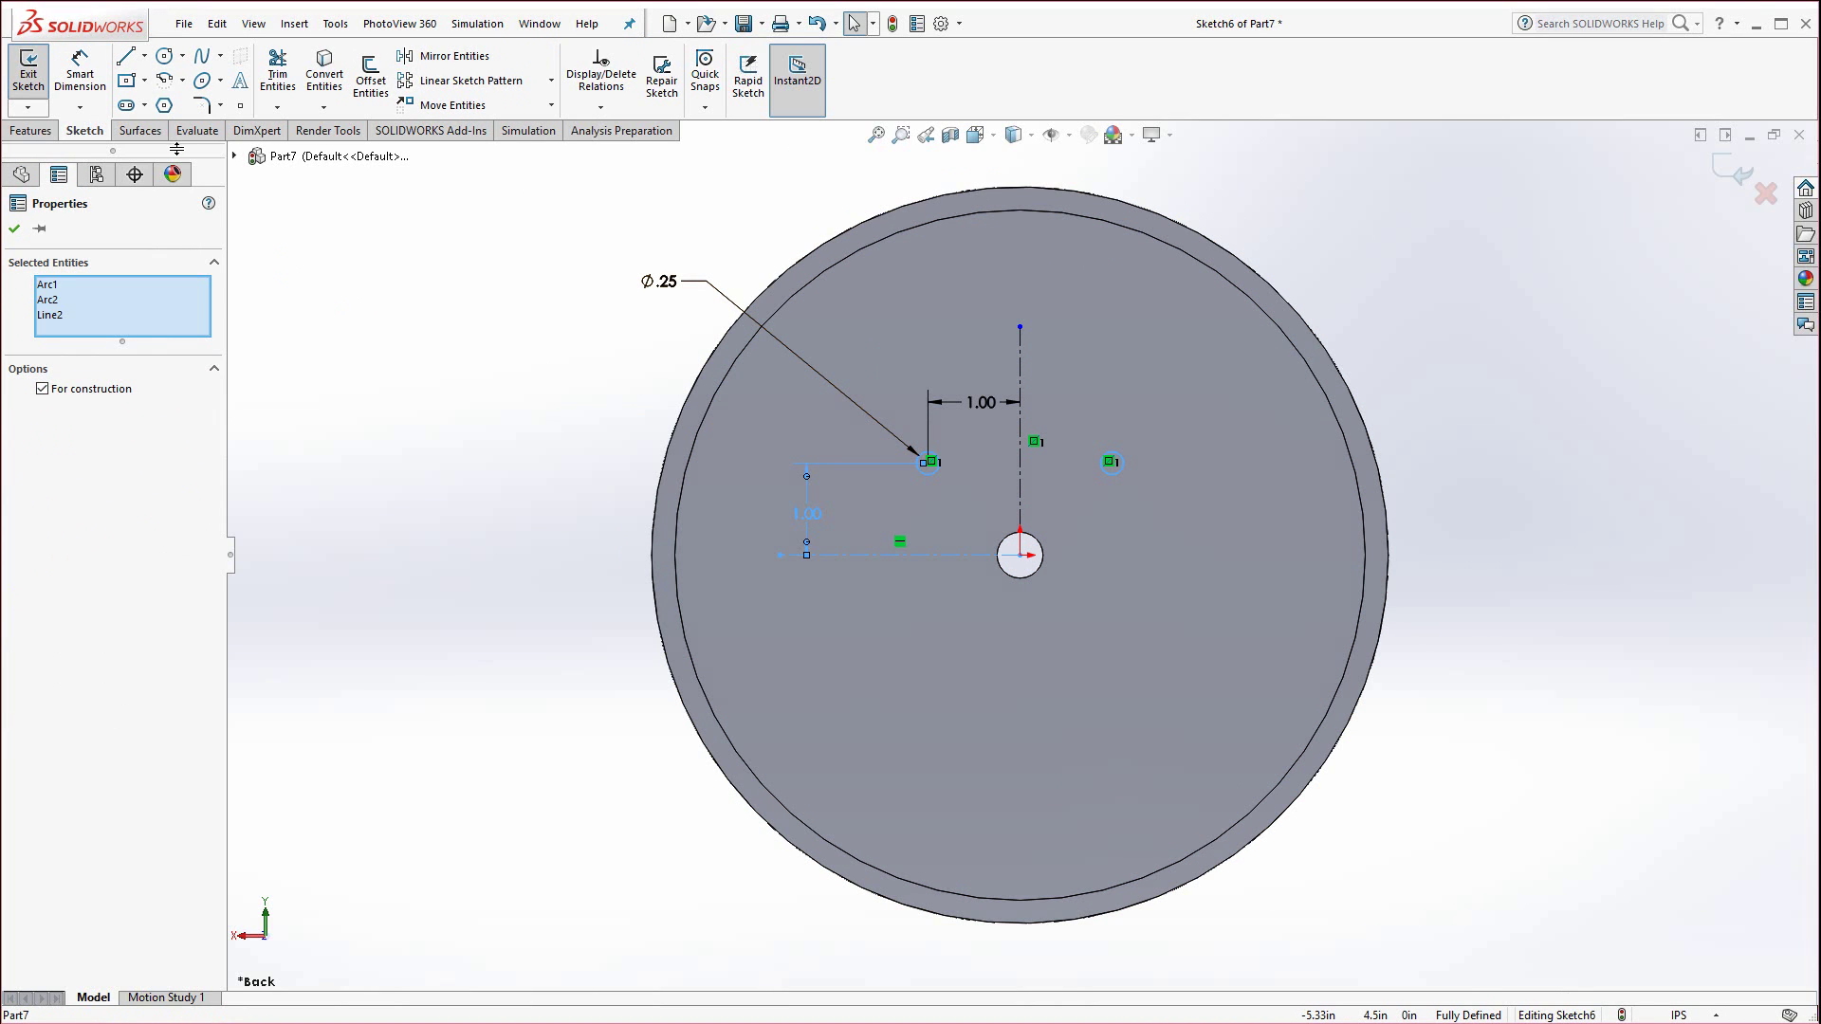
pyautogui.press('Escape')
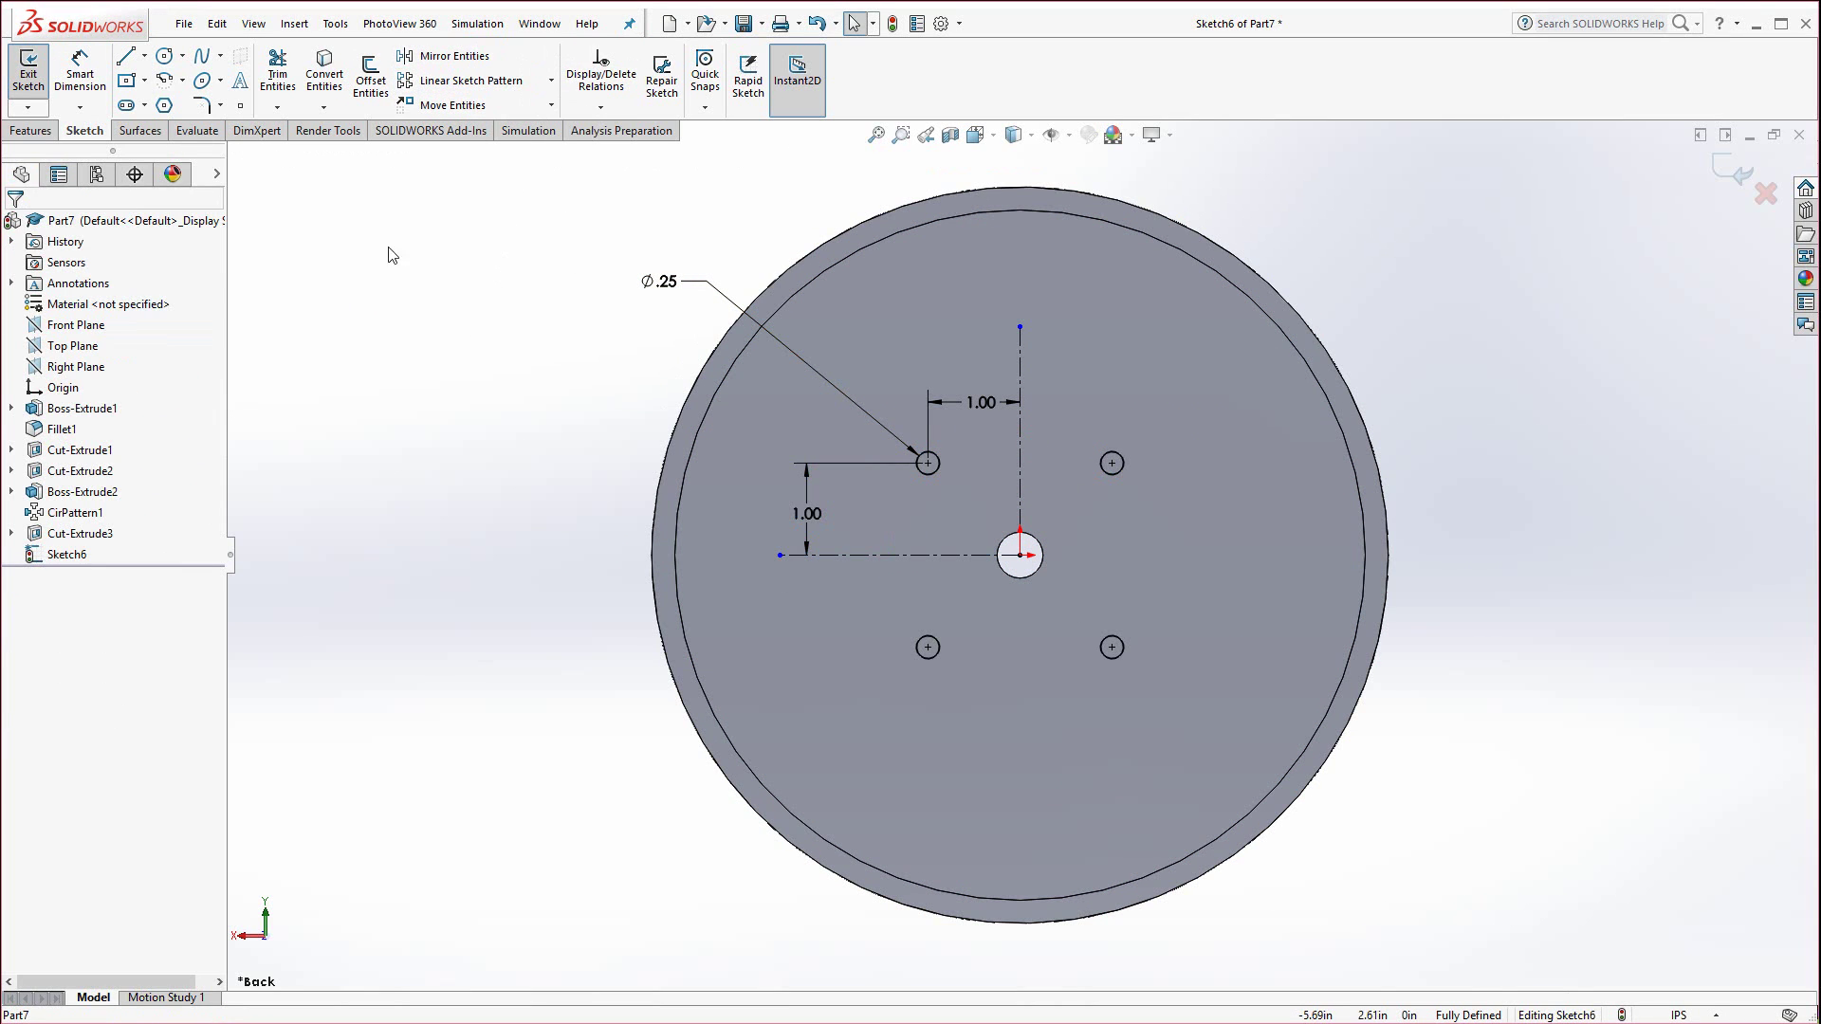
# Extrude the four small circles on the back recess as bosses with a blind depth of 0.25 in.
pyautogui.click(30, 130)
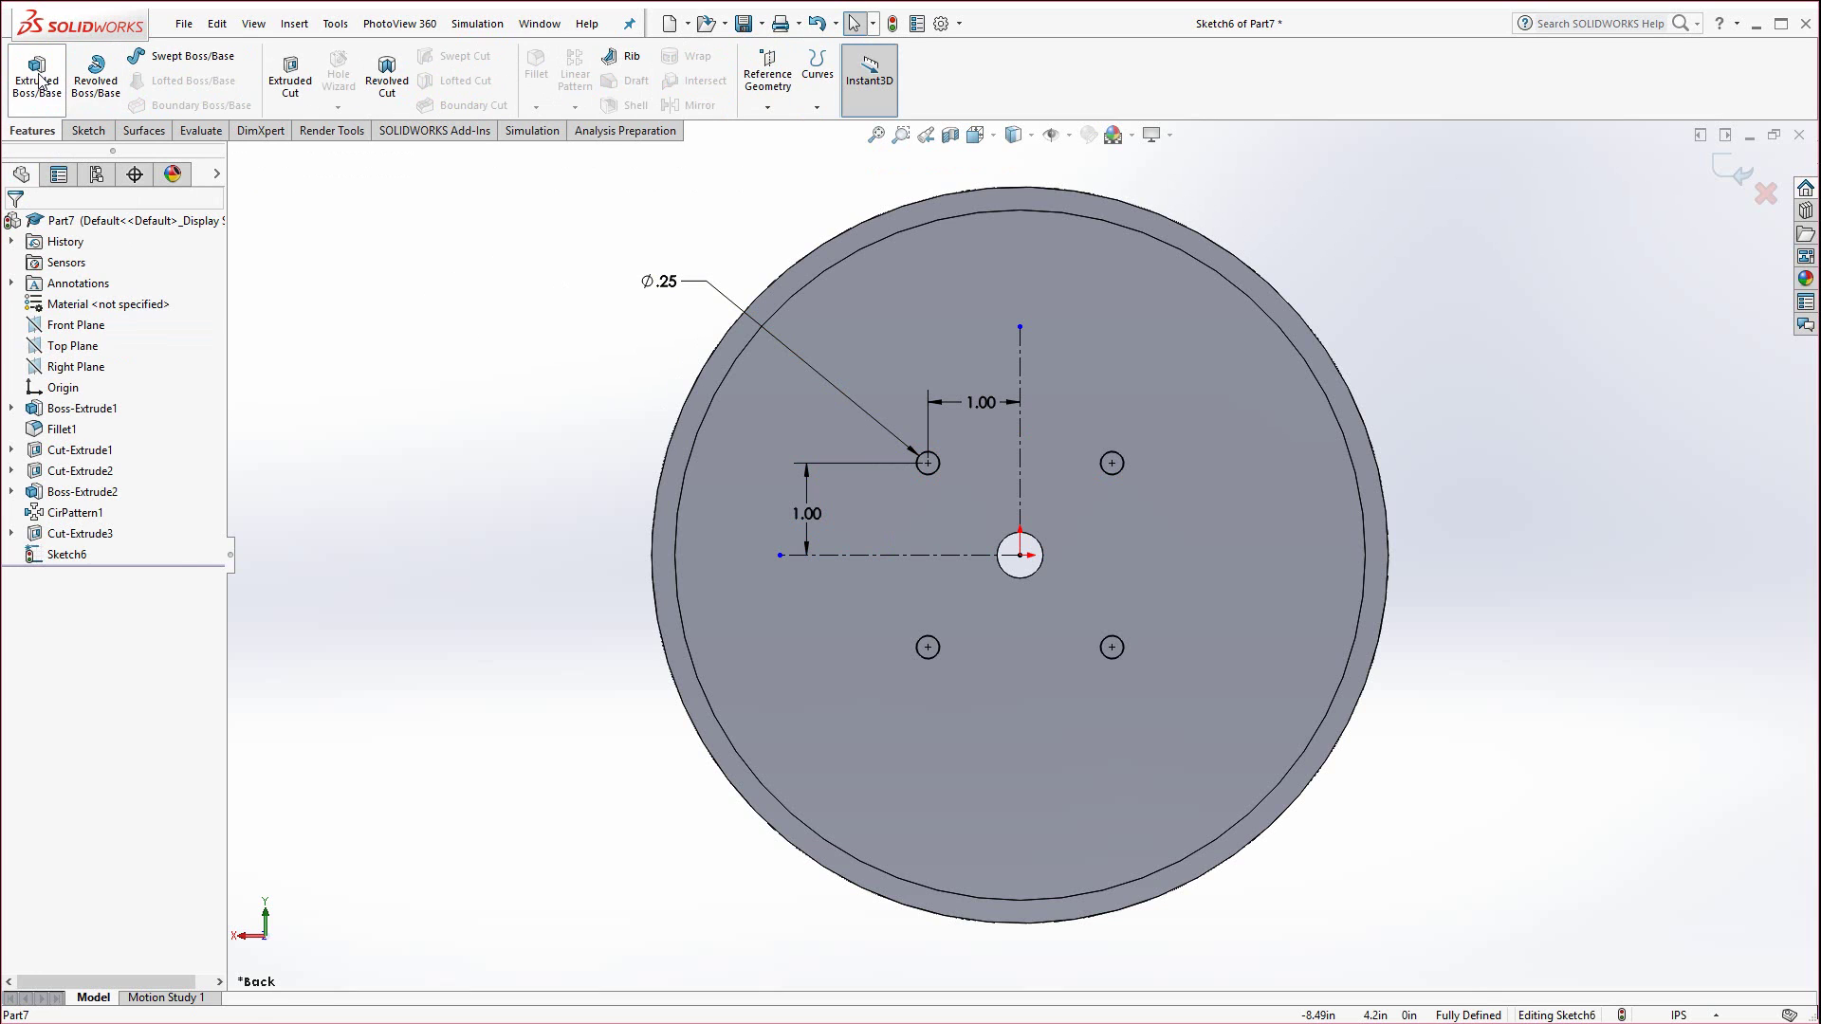
pyautogui.click(38, 79)
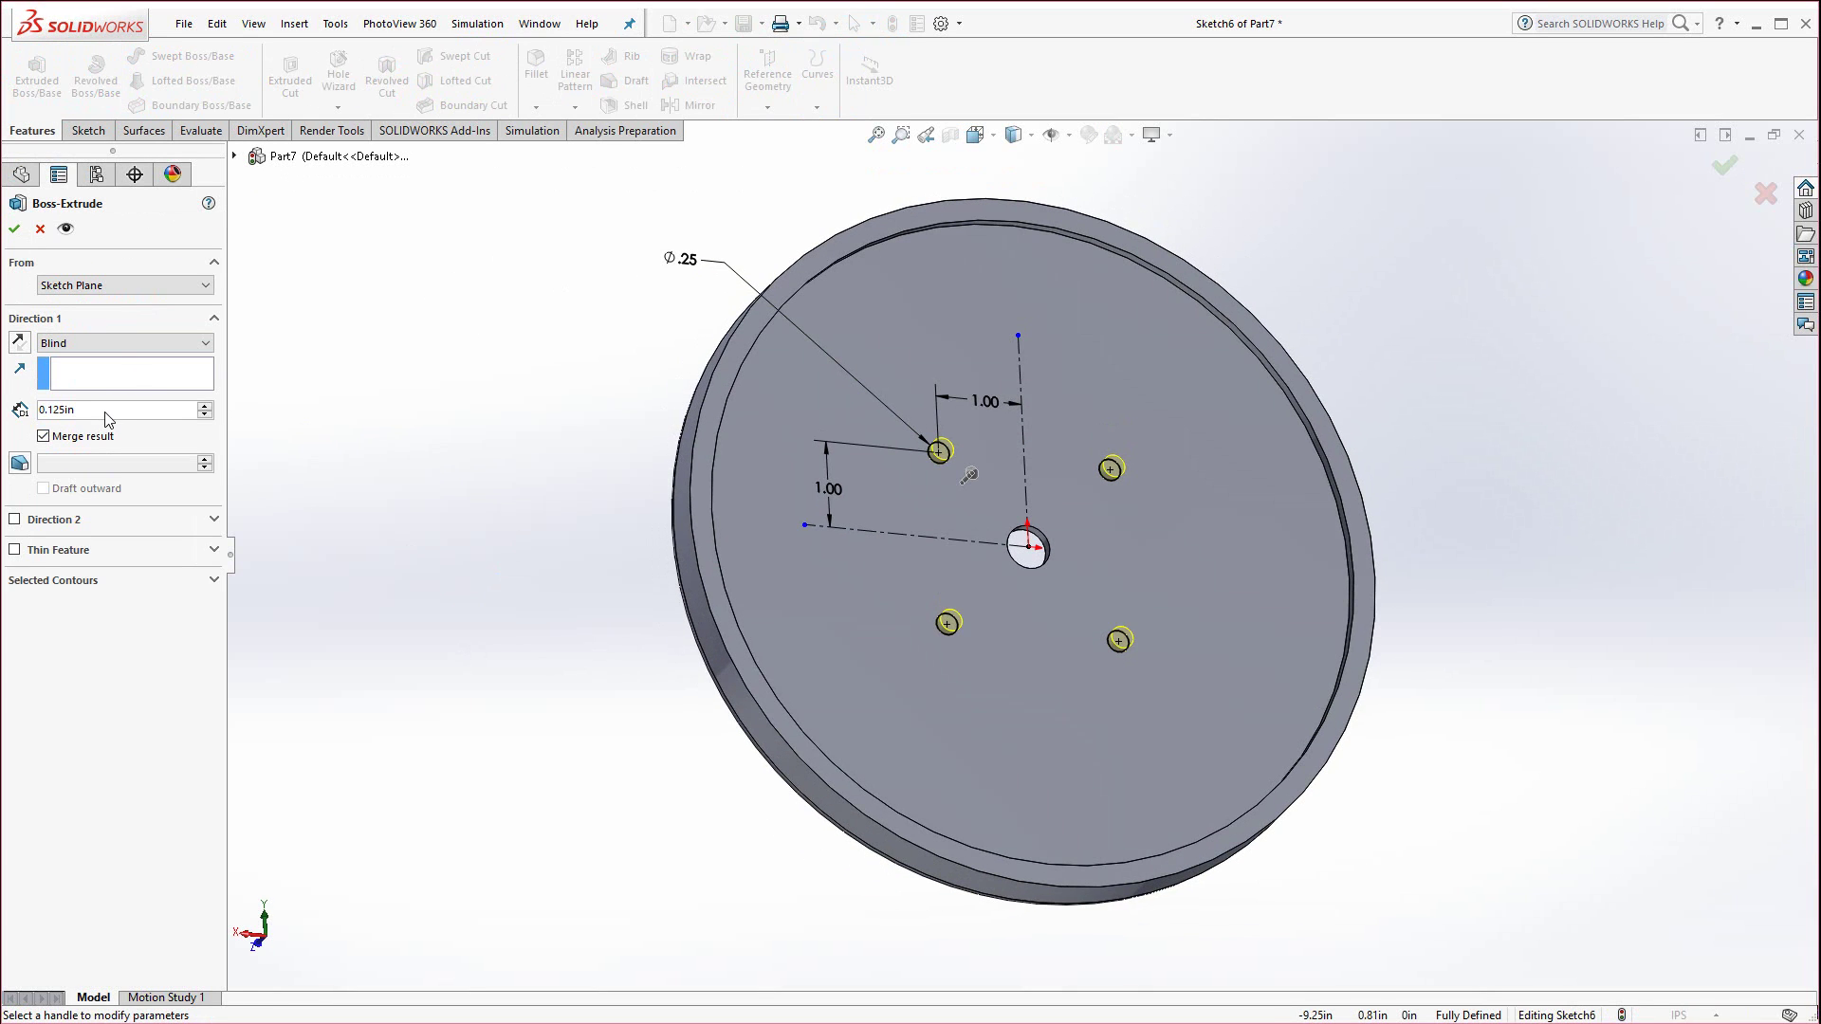
pyautogui.doubleClick(105, 414)
pyautogui.write('0.25')
pyautogui.press('Return')
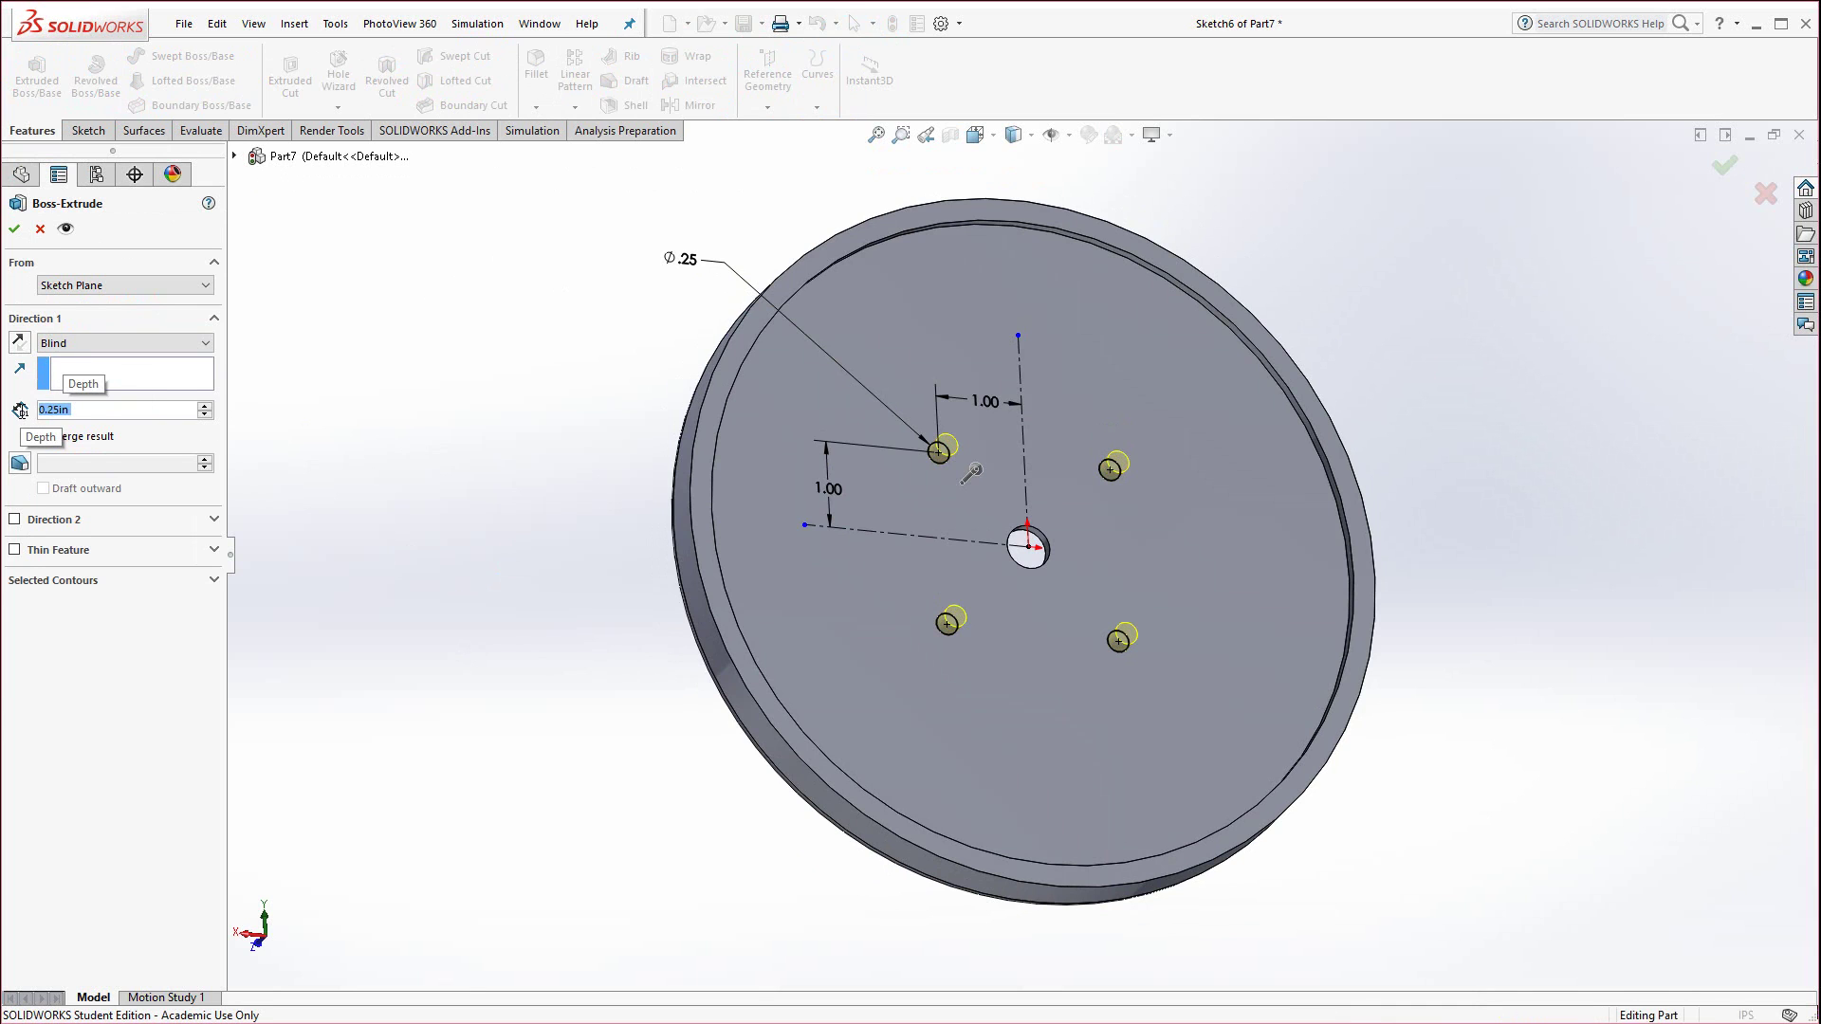
pyautogui.press('Return')
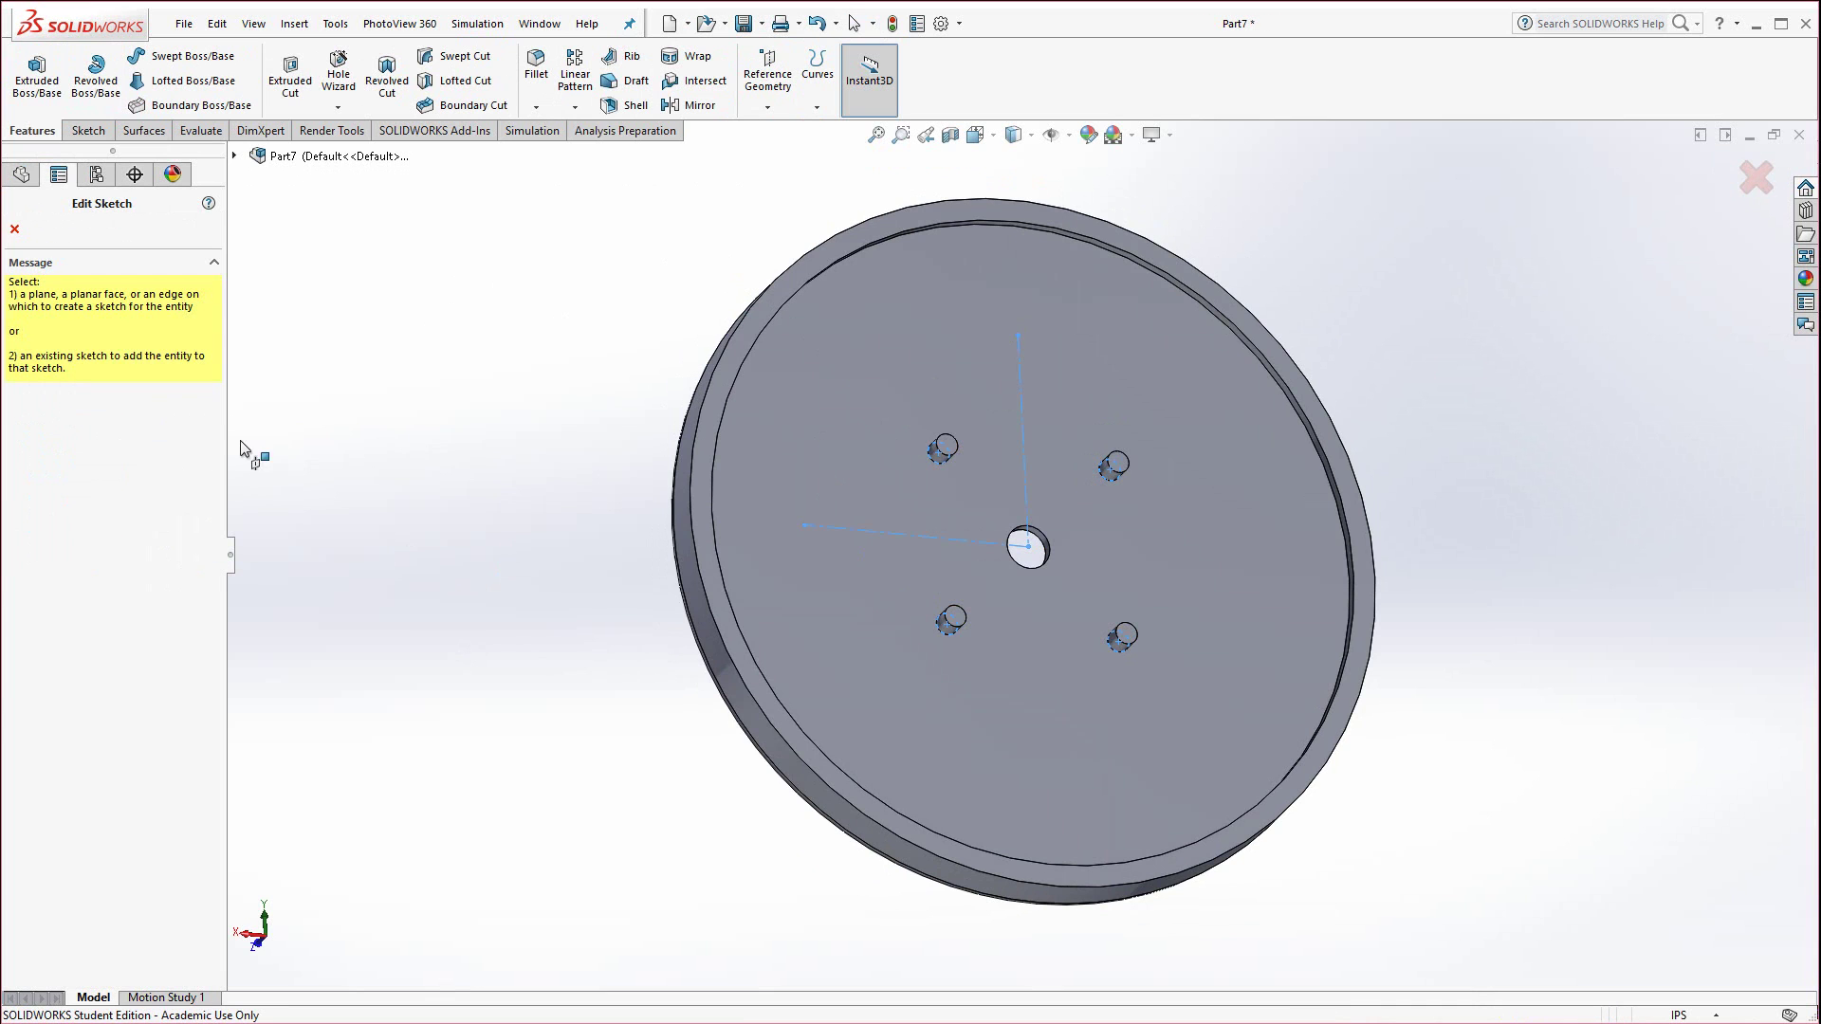
# Save the part as CLOCK BEZEL in the E5 folder and clear the selection.
pyautogui.click(744, 24)
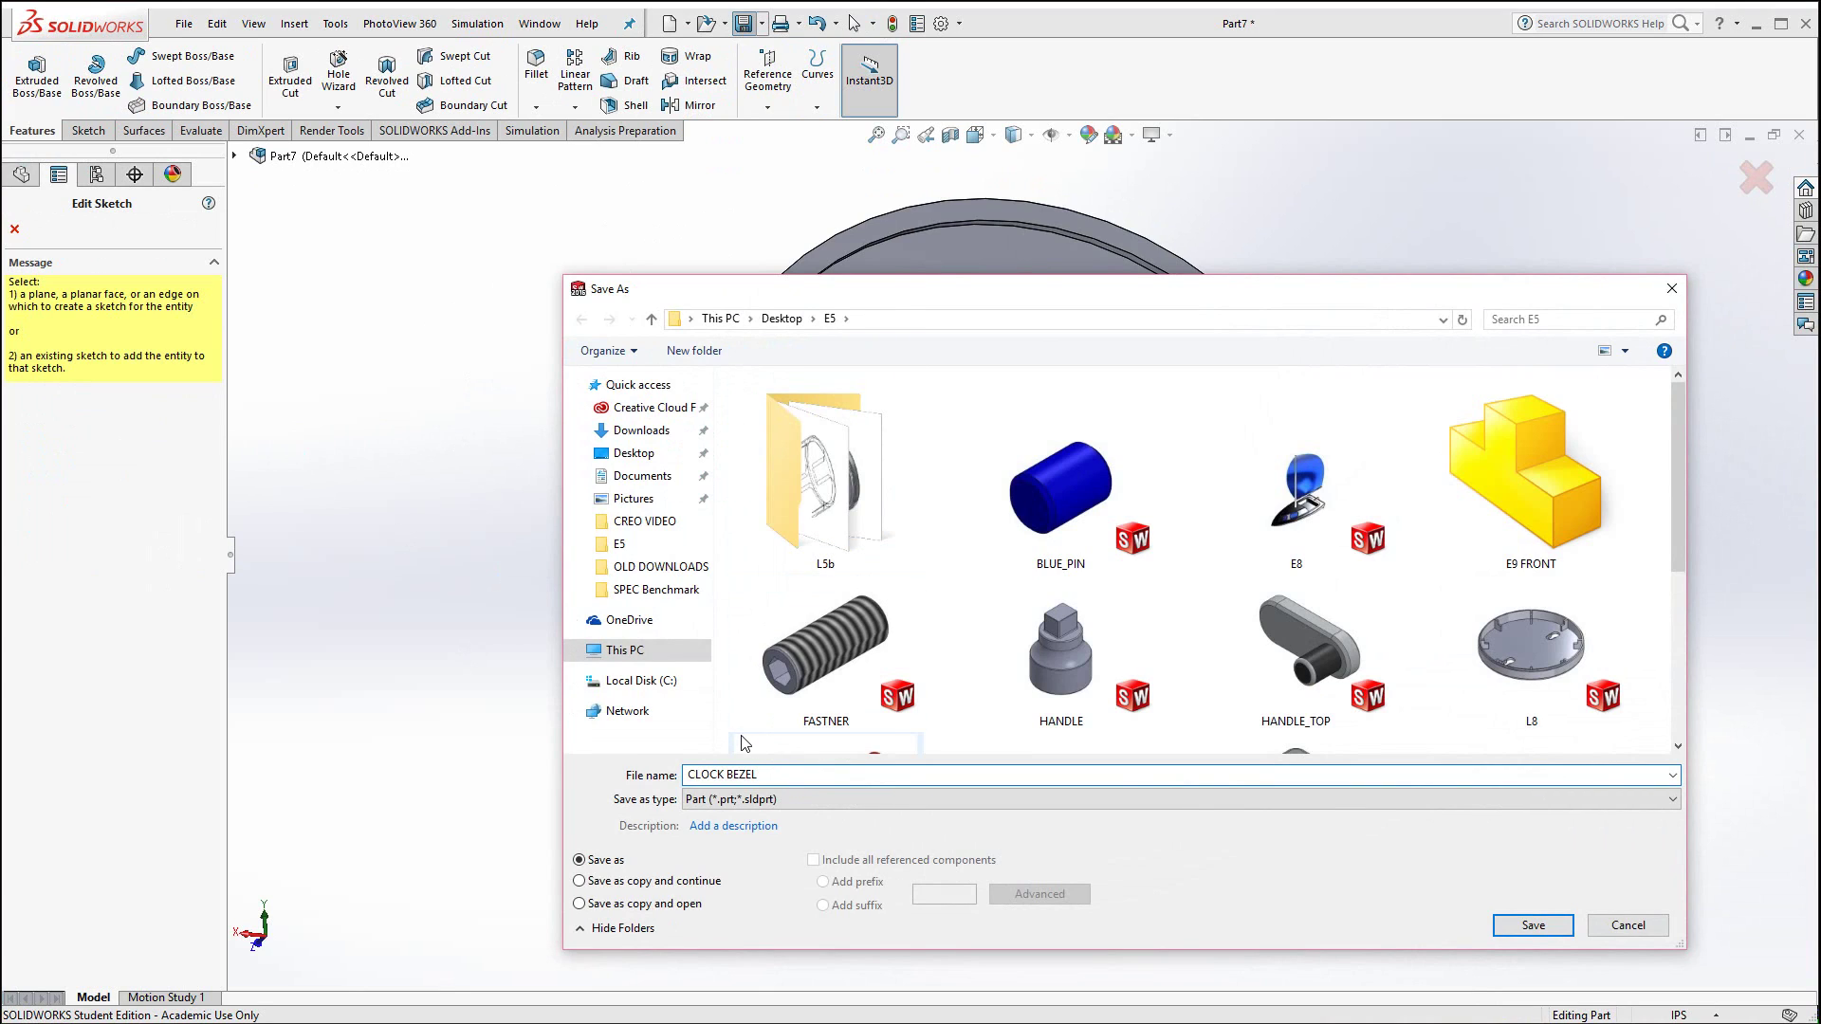
pyautogui.click(1533, 925)
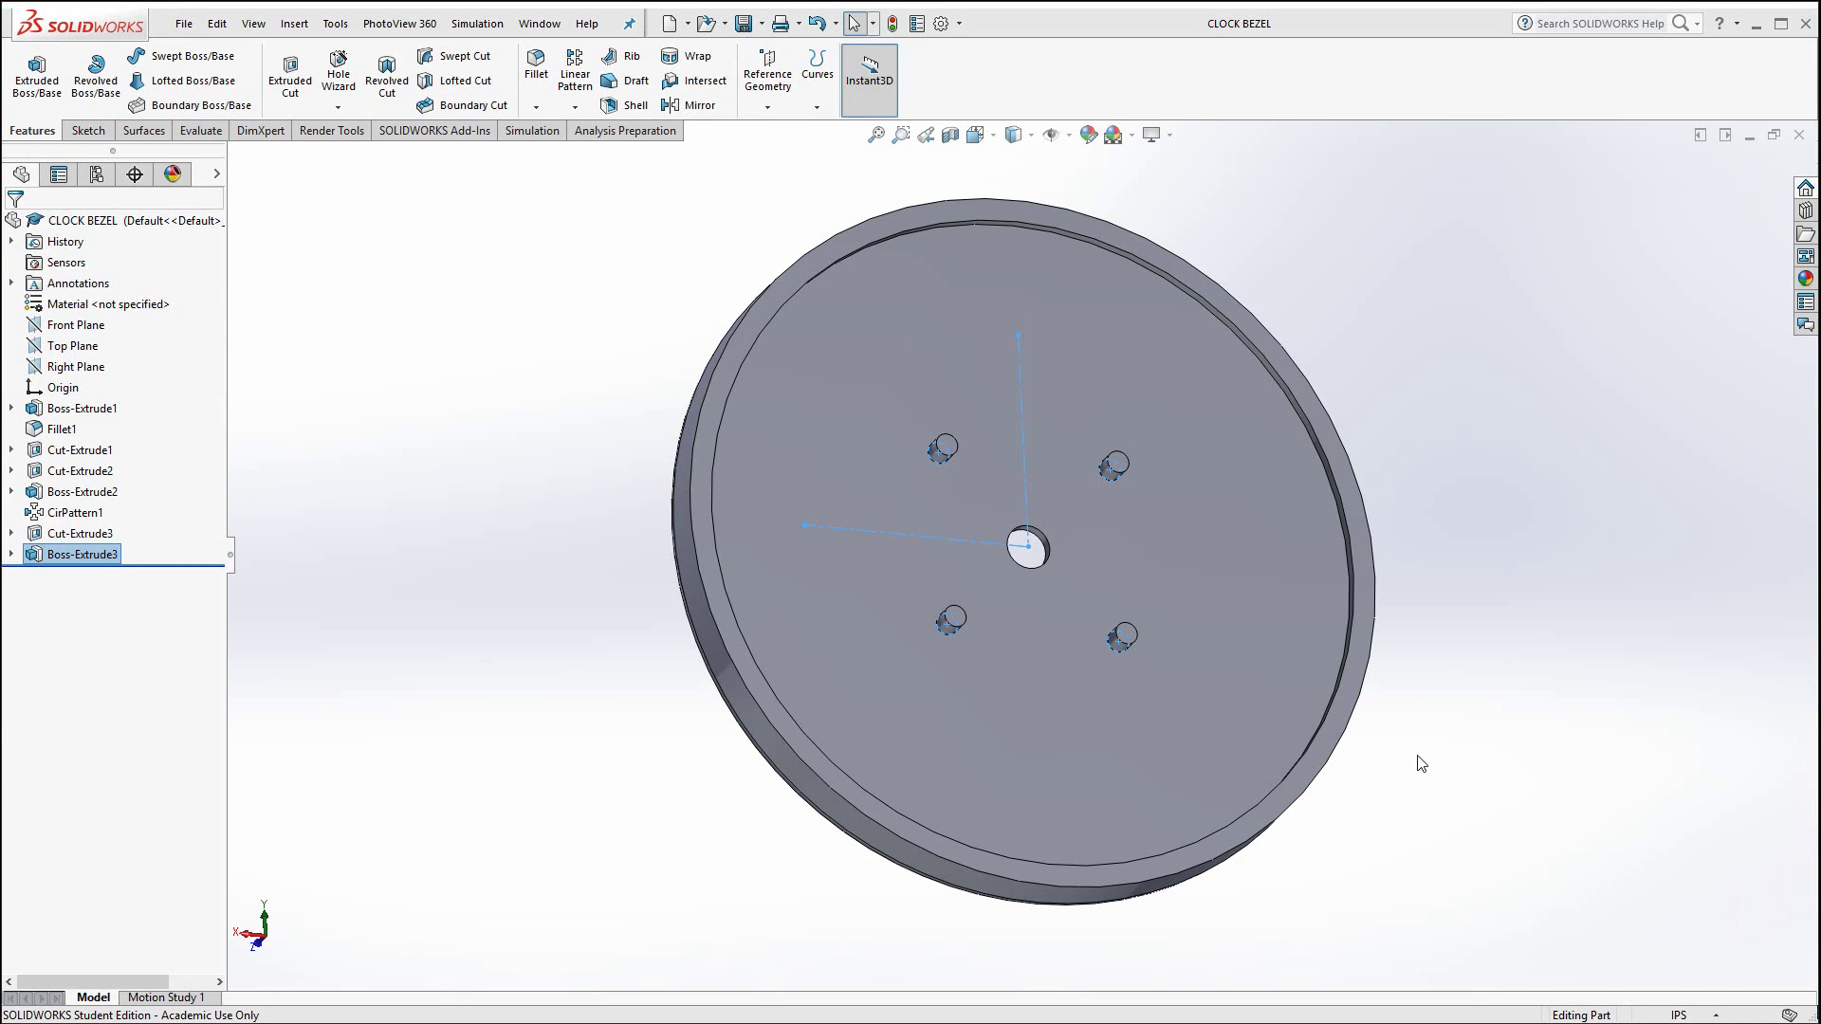
pyautogui.moveTo(850, 537); pyautogui.dragTo(686, 461, button='middle')
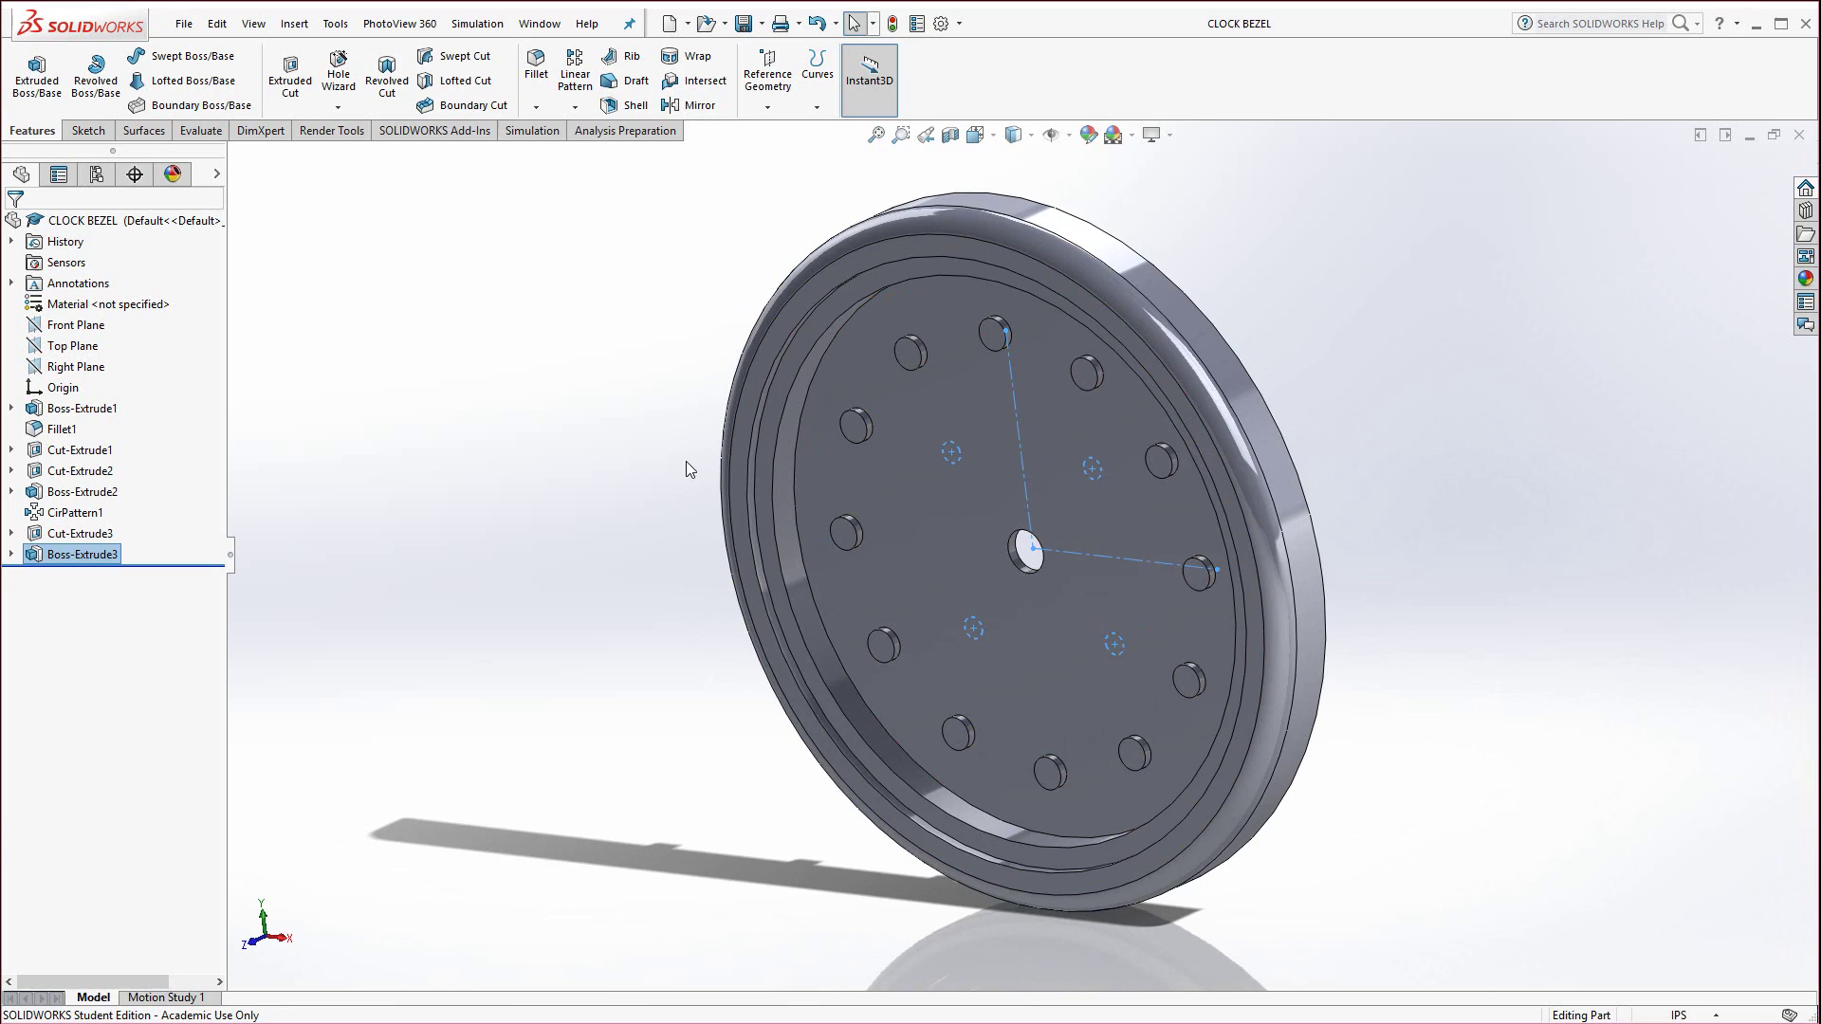
pyautogui.click(615, 422)
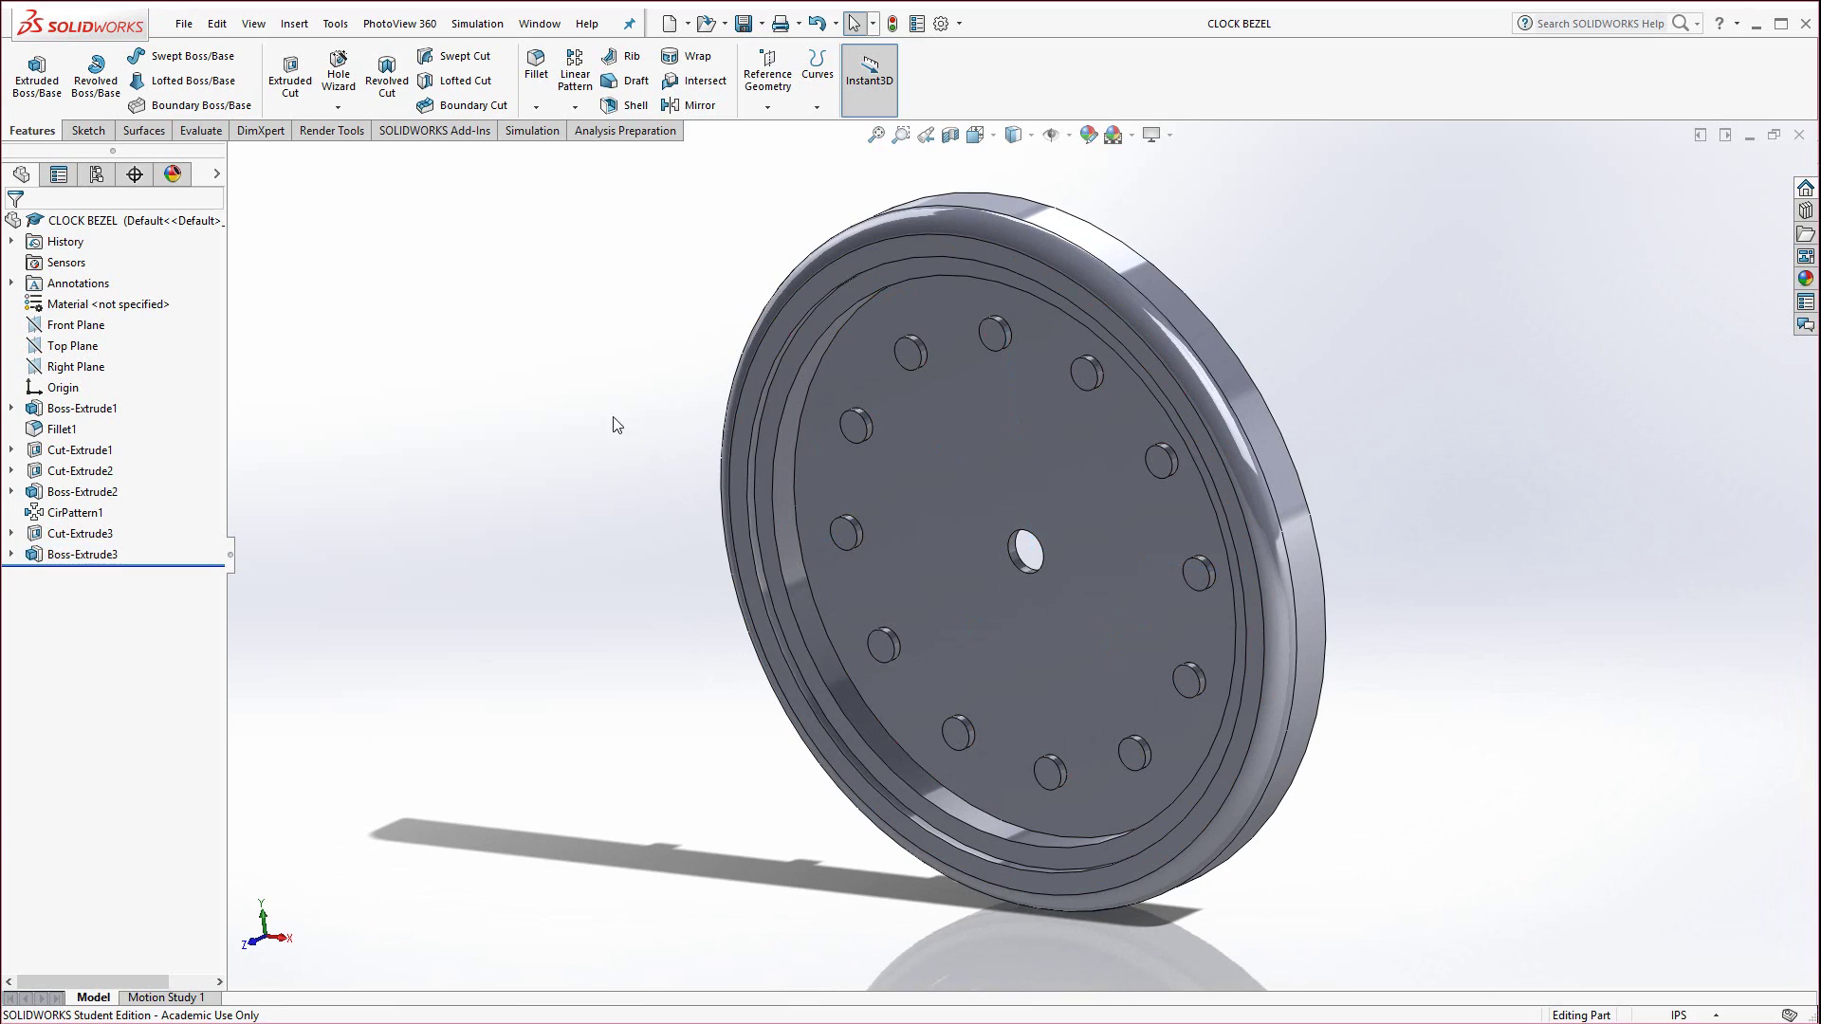
# Make a new assembly from the part and insert CLOCK BEZEL as its first, fixed component.
pyautogui.click(184, 25)
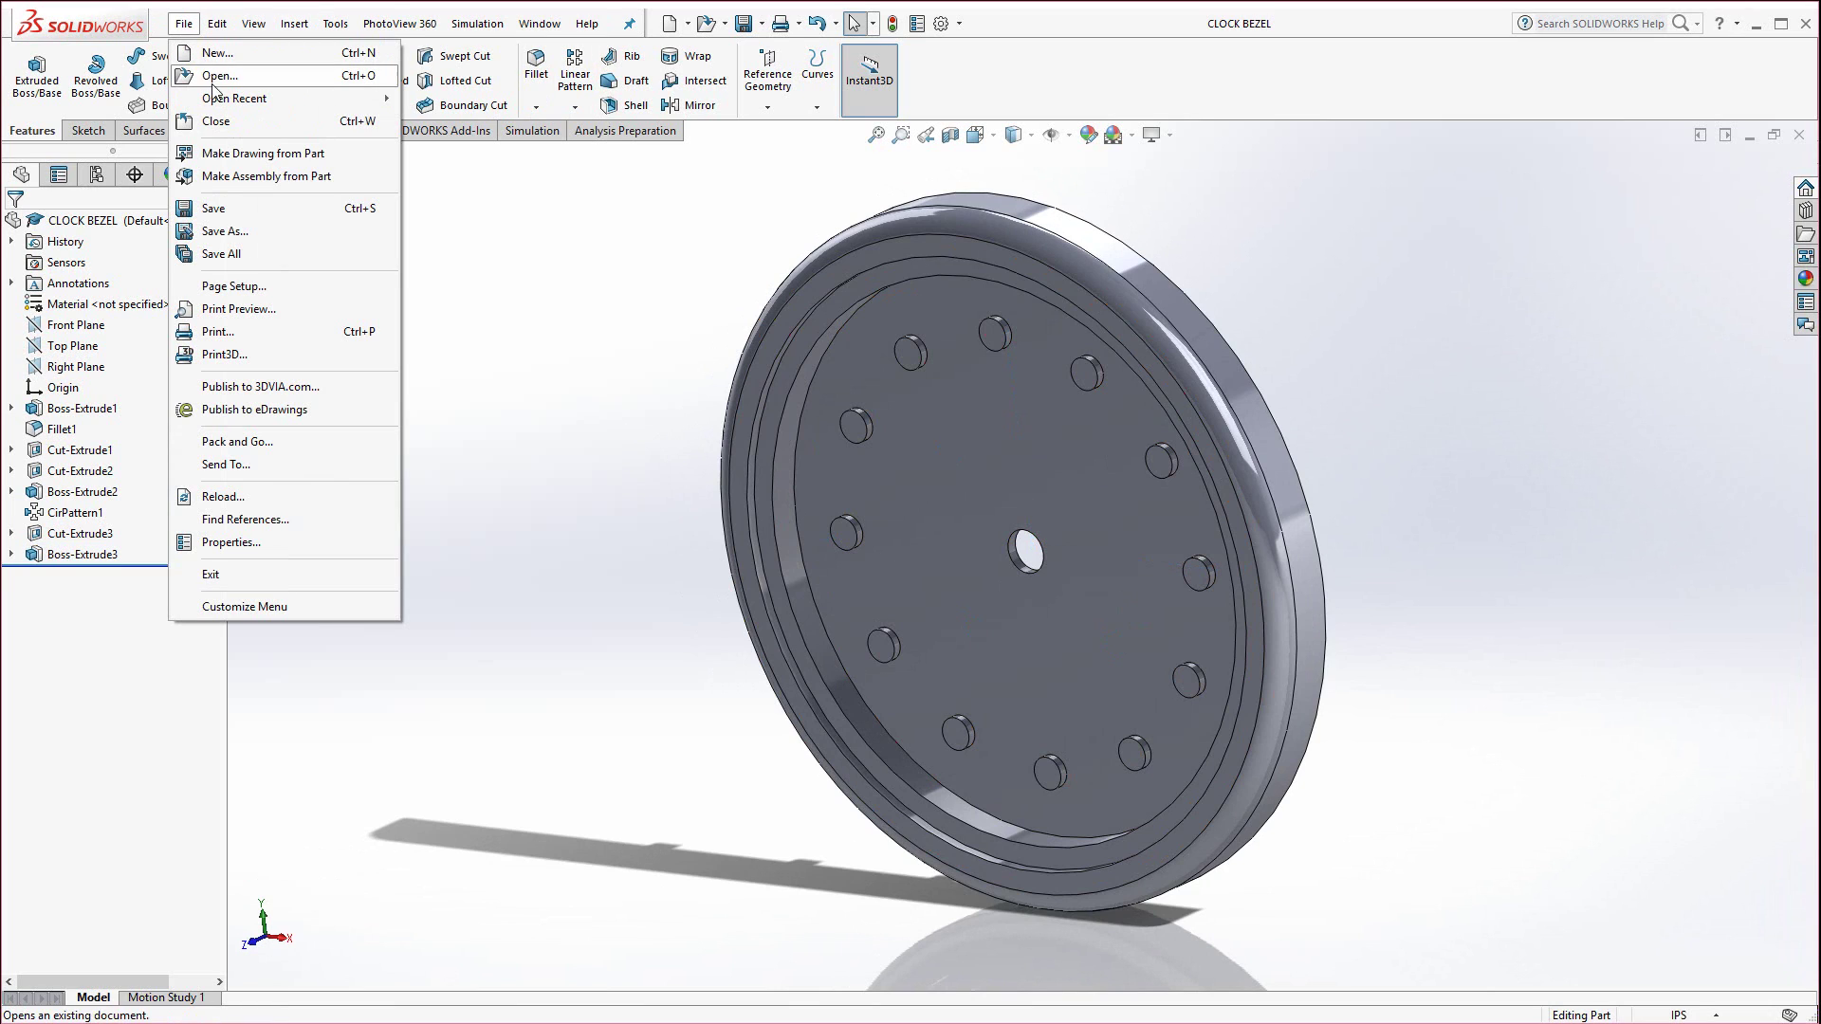
pyautogui.click(226, 177)
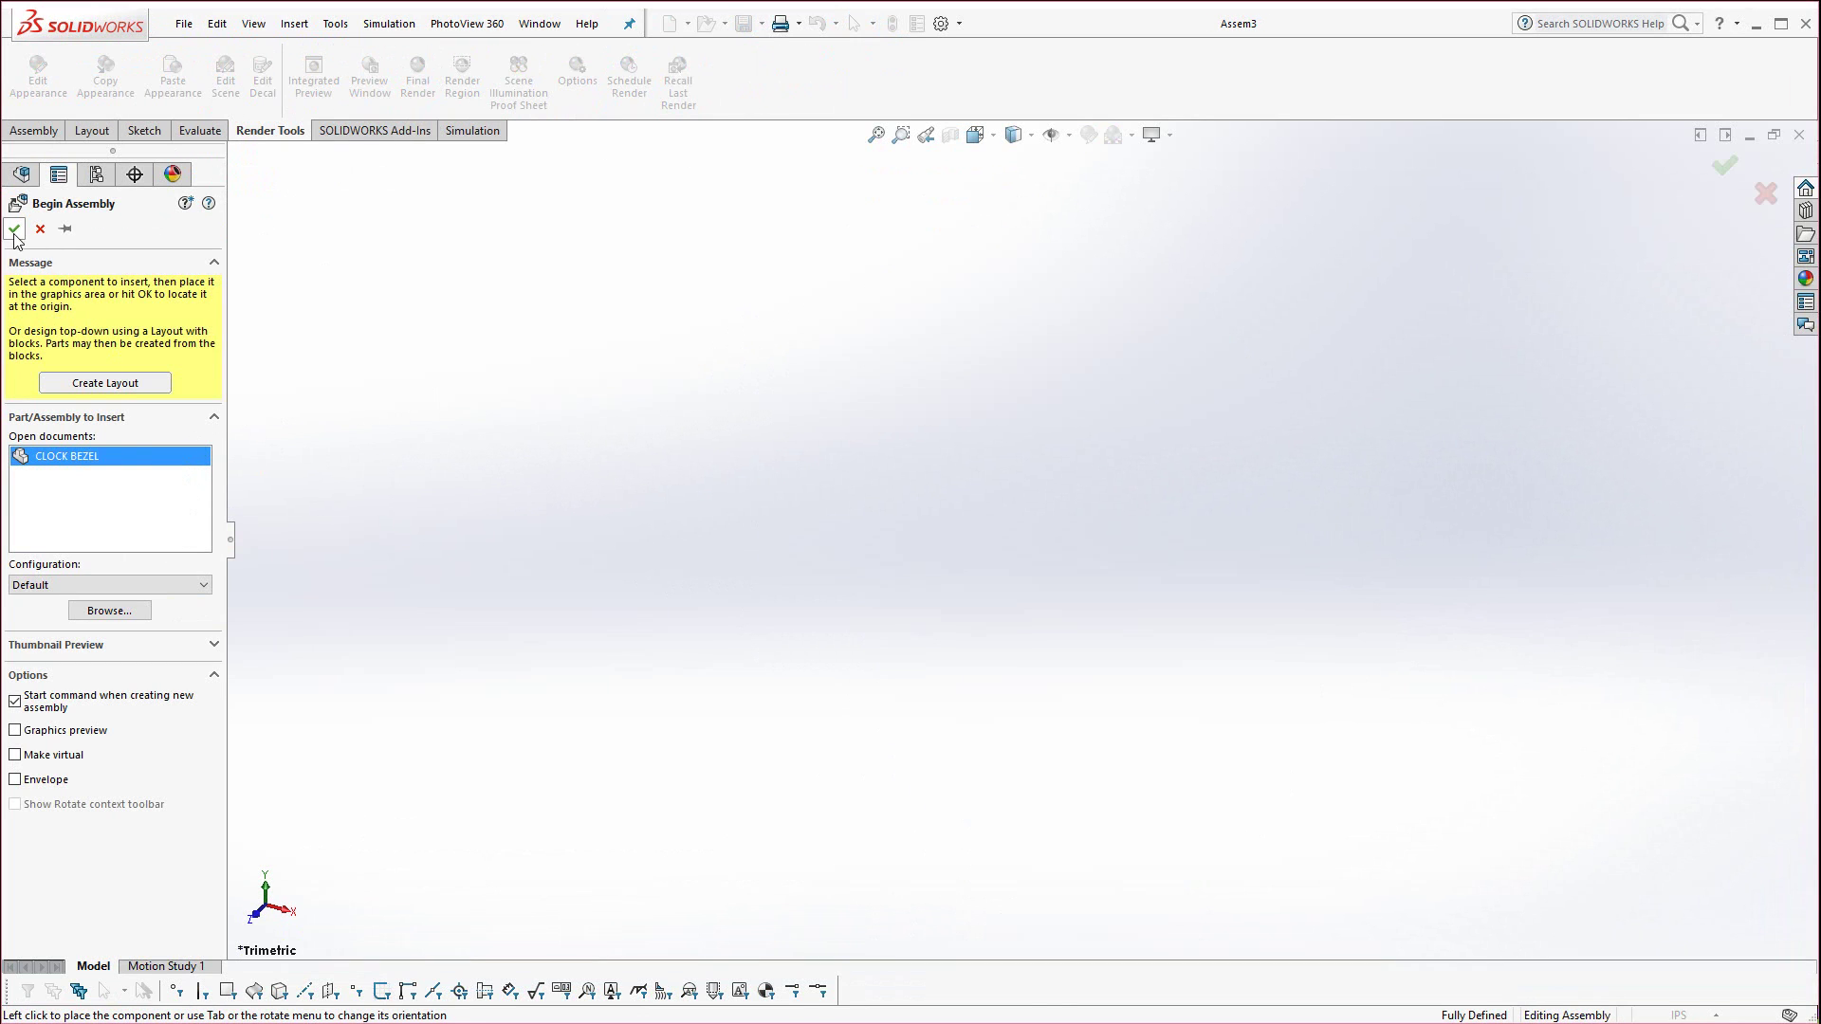
pyautogui.click(550, 525)
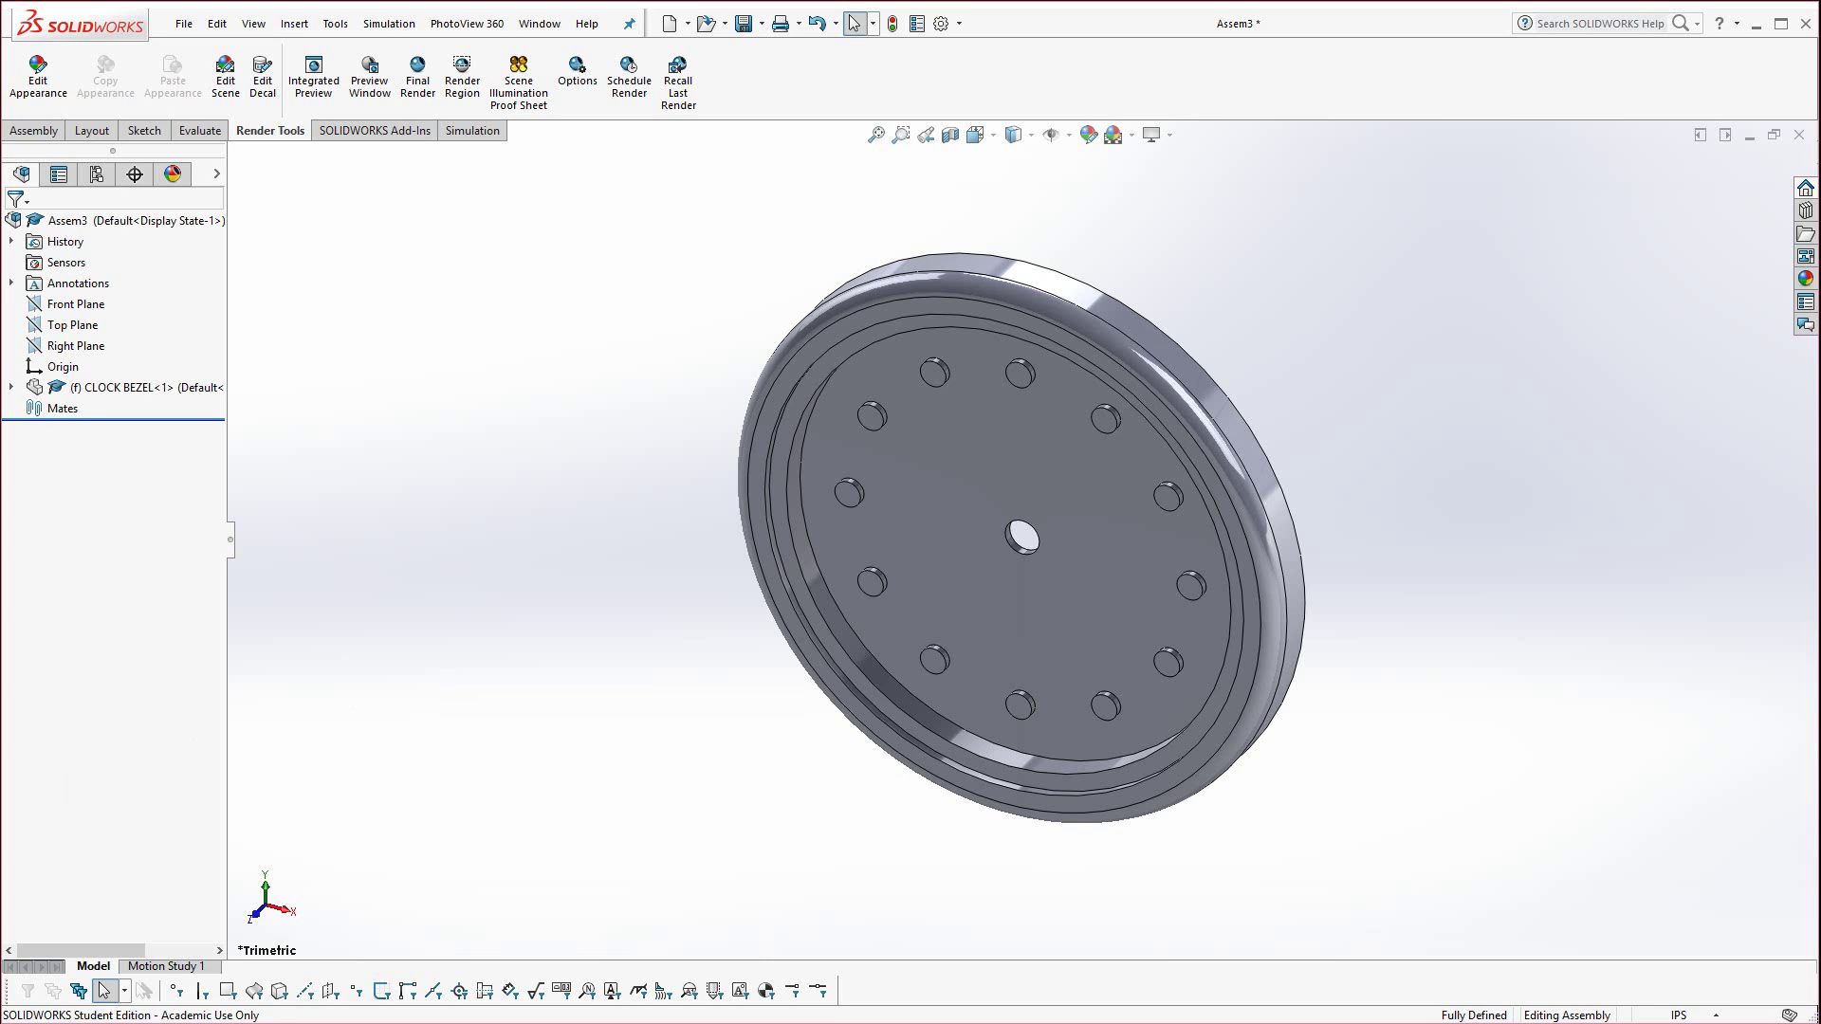
# Switch to the browser and download SOLIDWORKS Final Exam.zip from the Final Exam Parts entry on the vertanux1 part files page.
pyautogui.hotkey('alt', 'Tab')
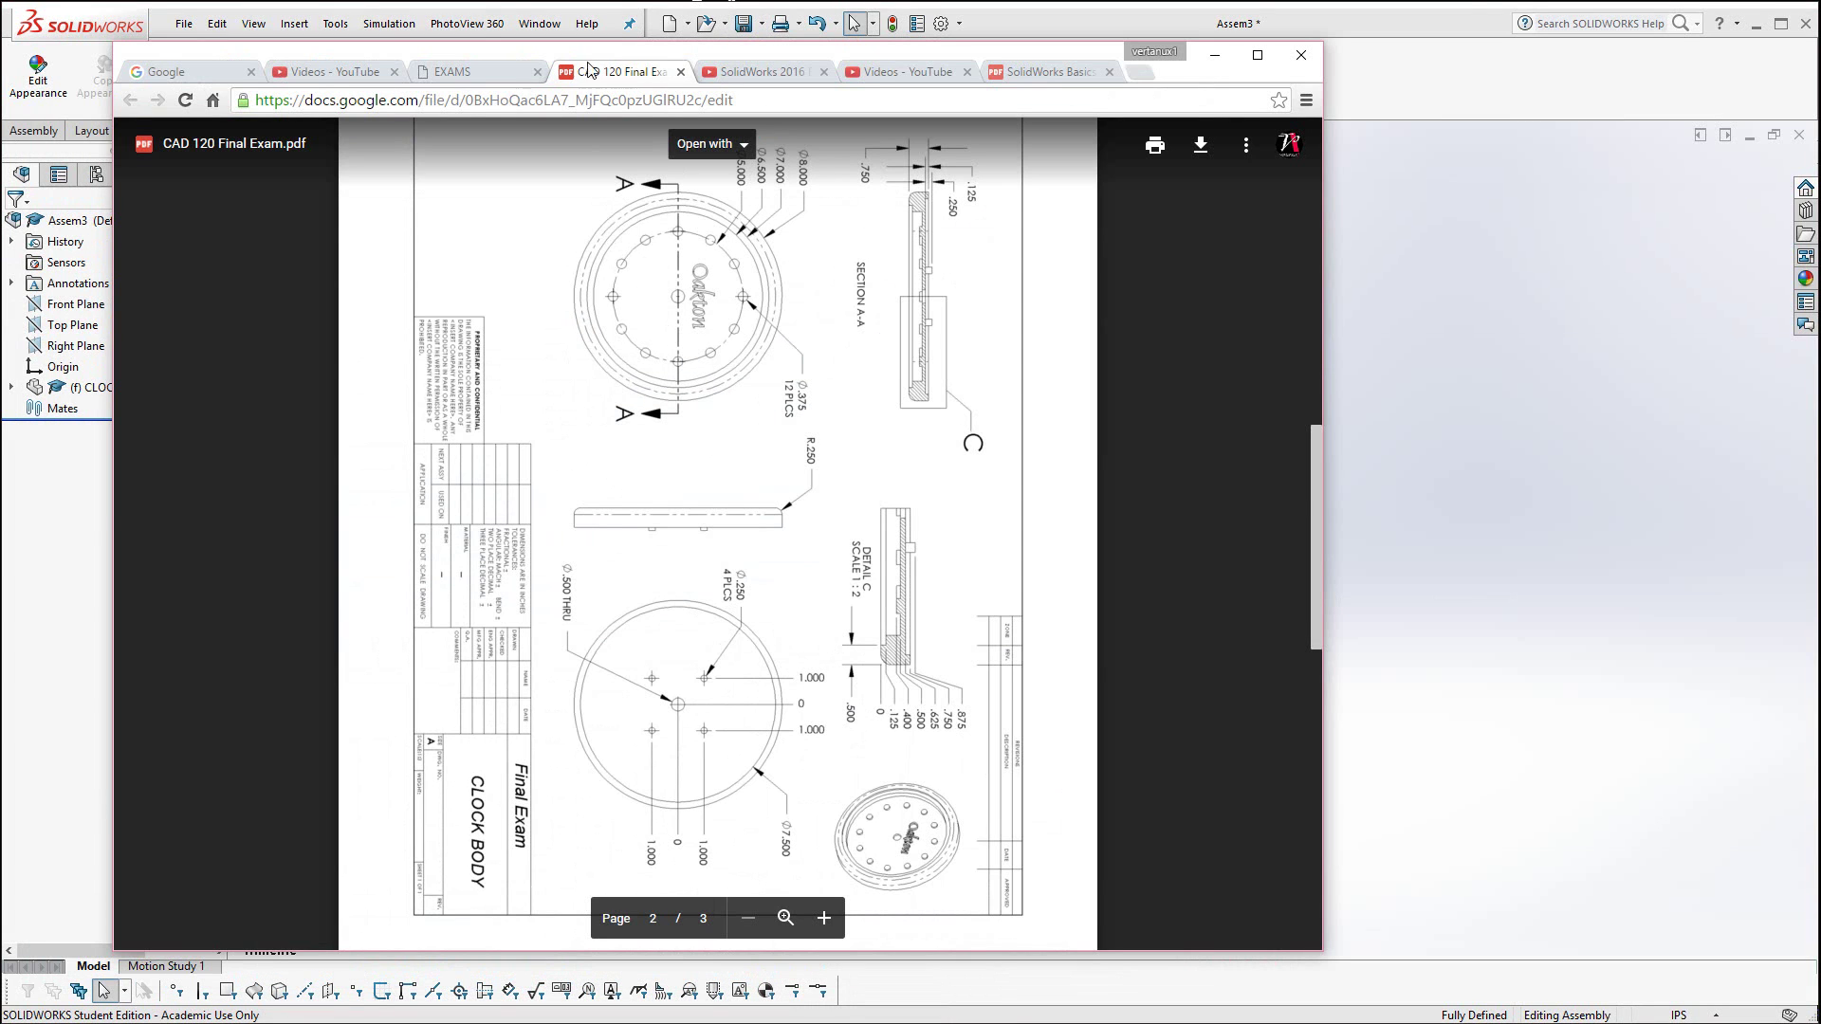
pyautogui.click(471, 74)
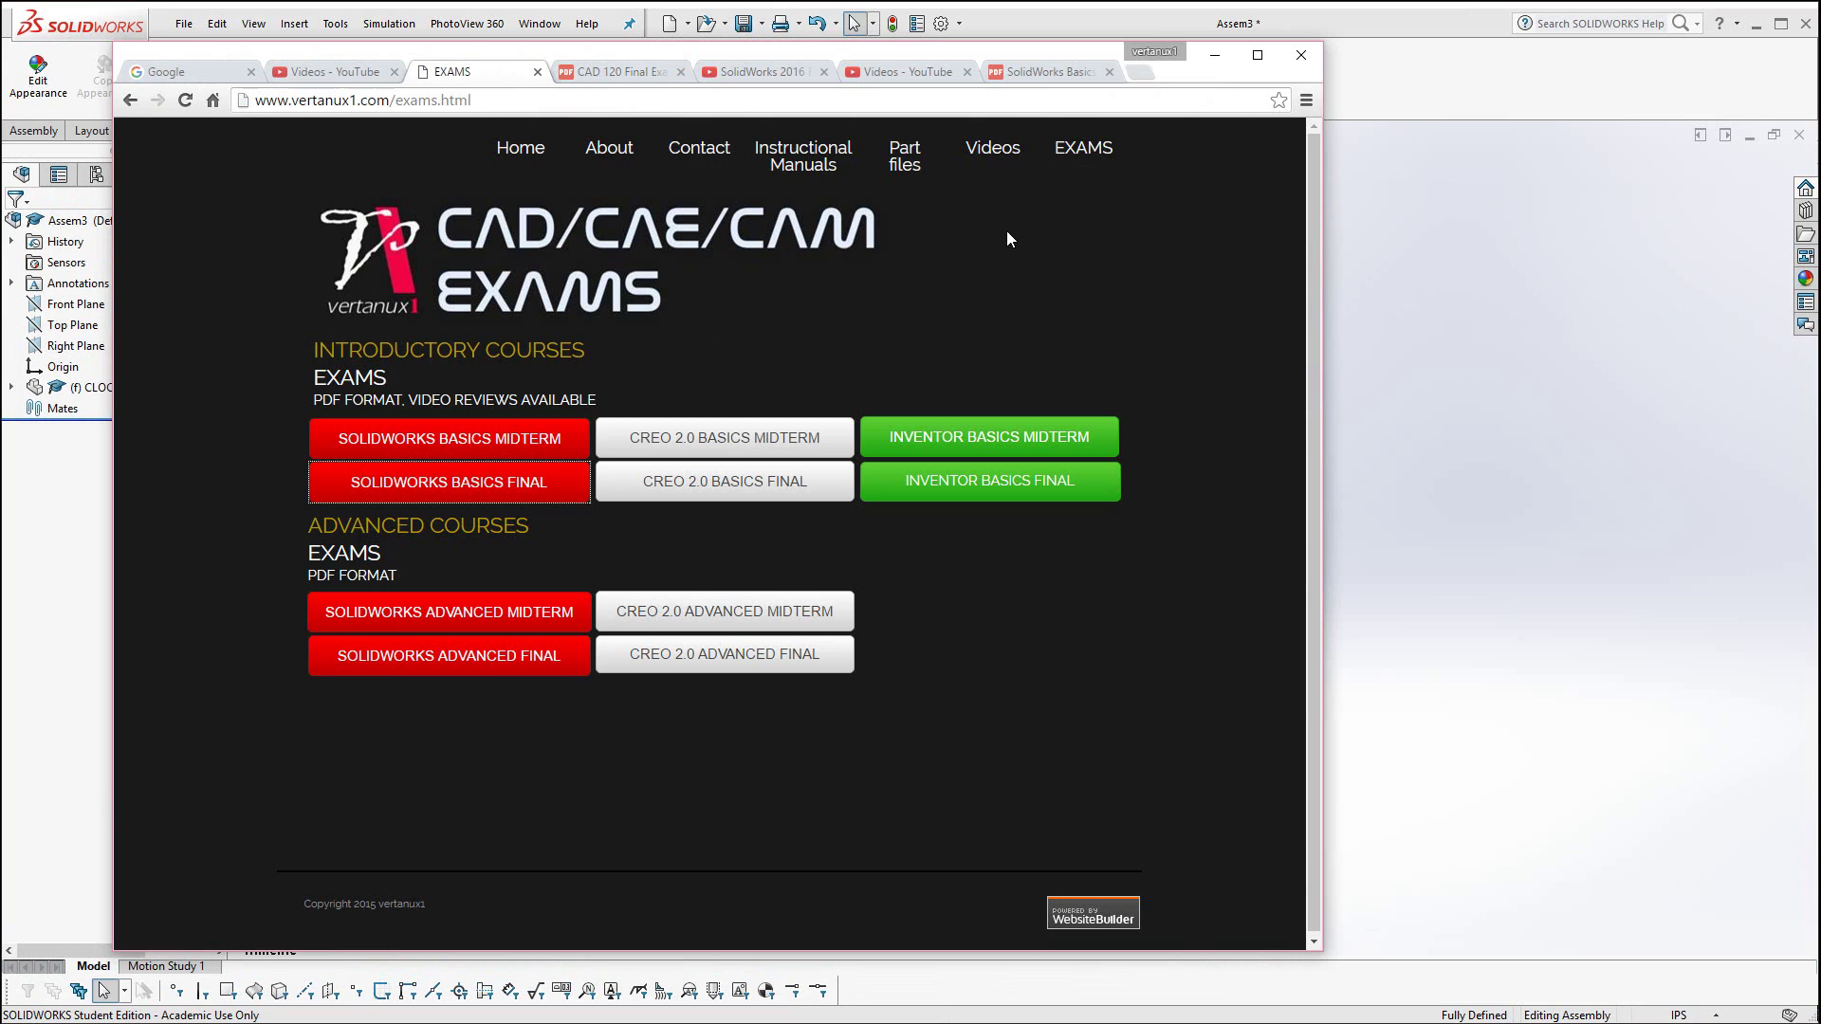
pyautogui.click(927, 178)
pyautogui.scroll(-1, 940, 689)
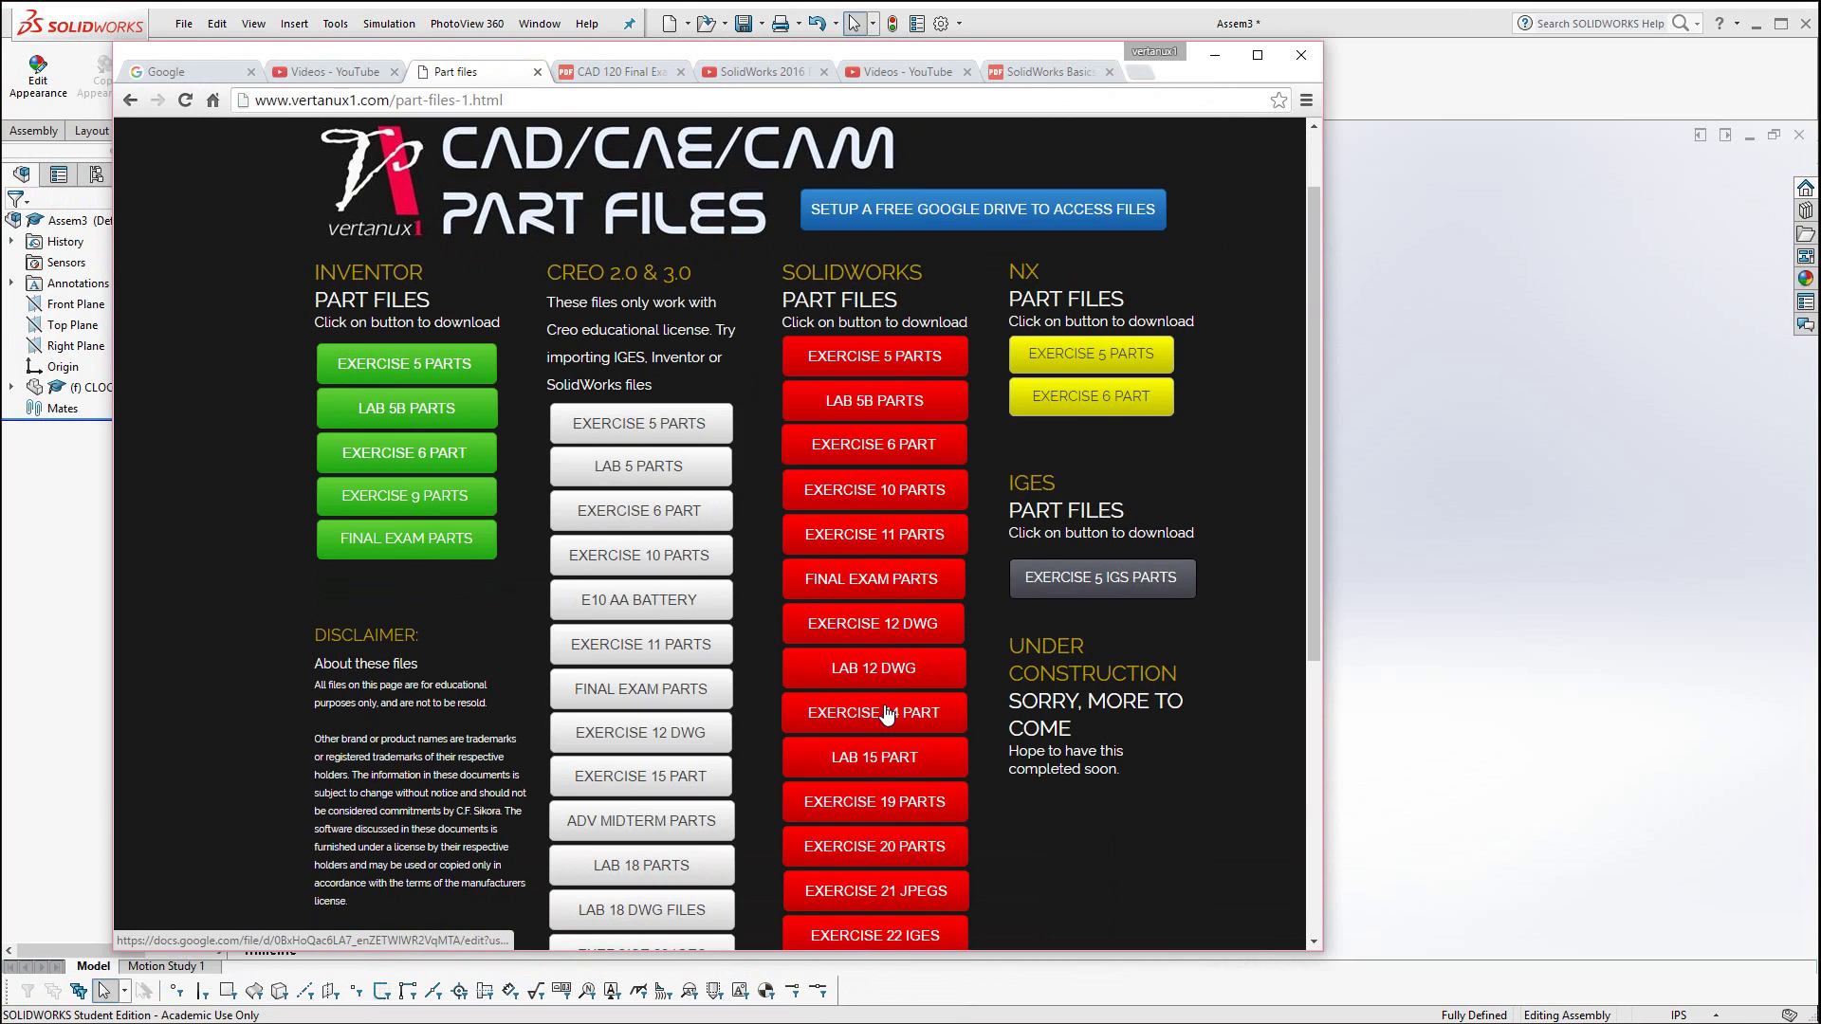
pyautogui.click(880, 590)
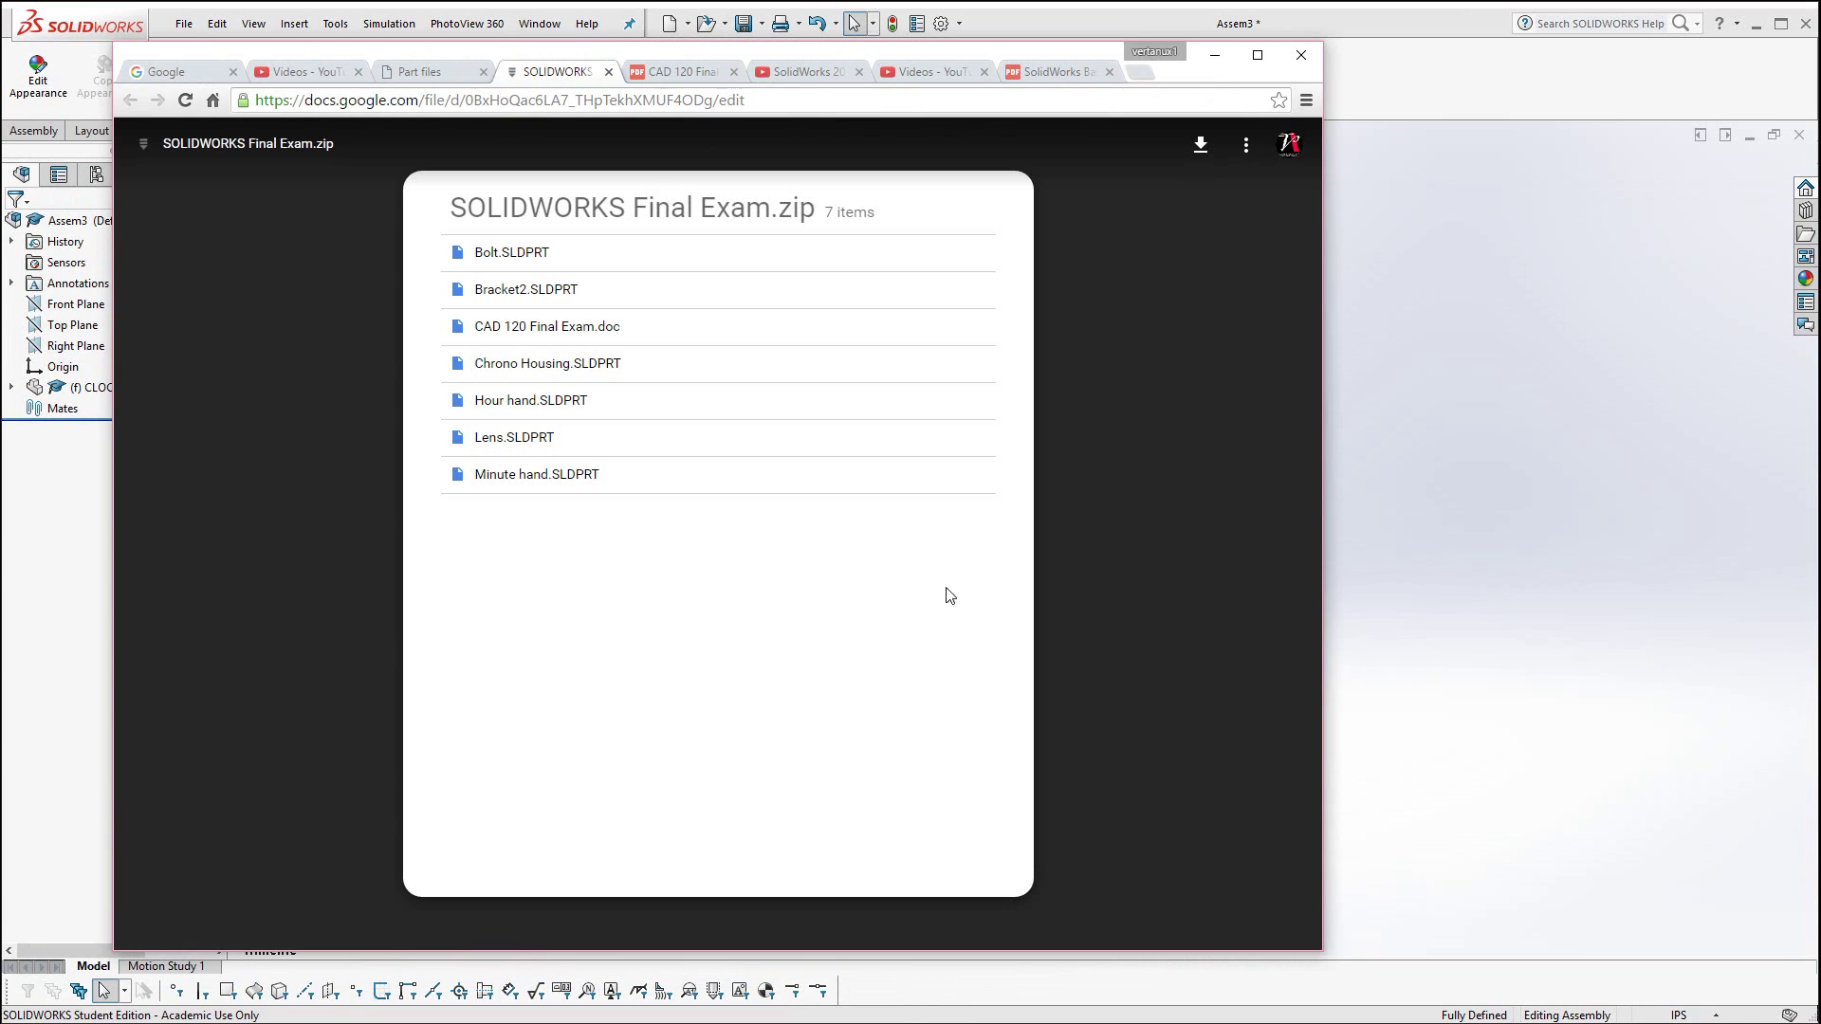
pyautogui.click(1200, 144)
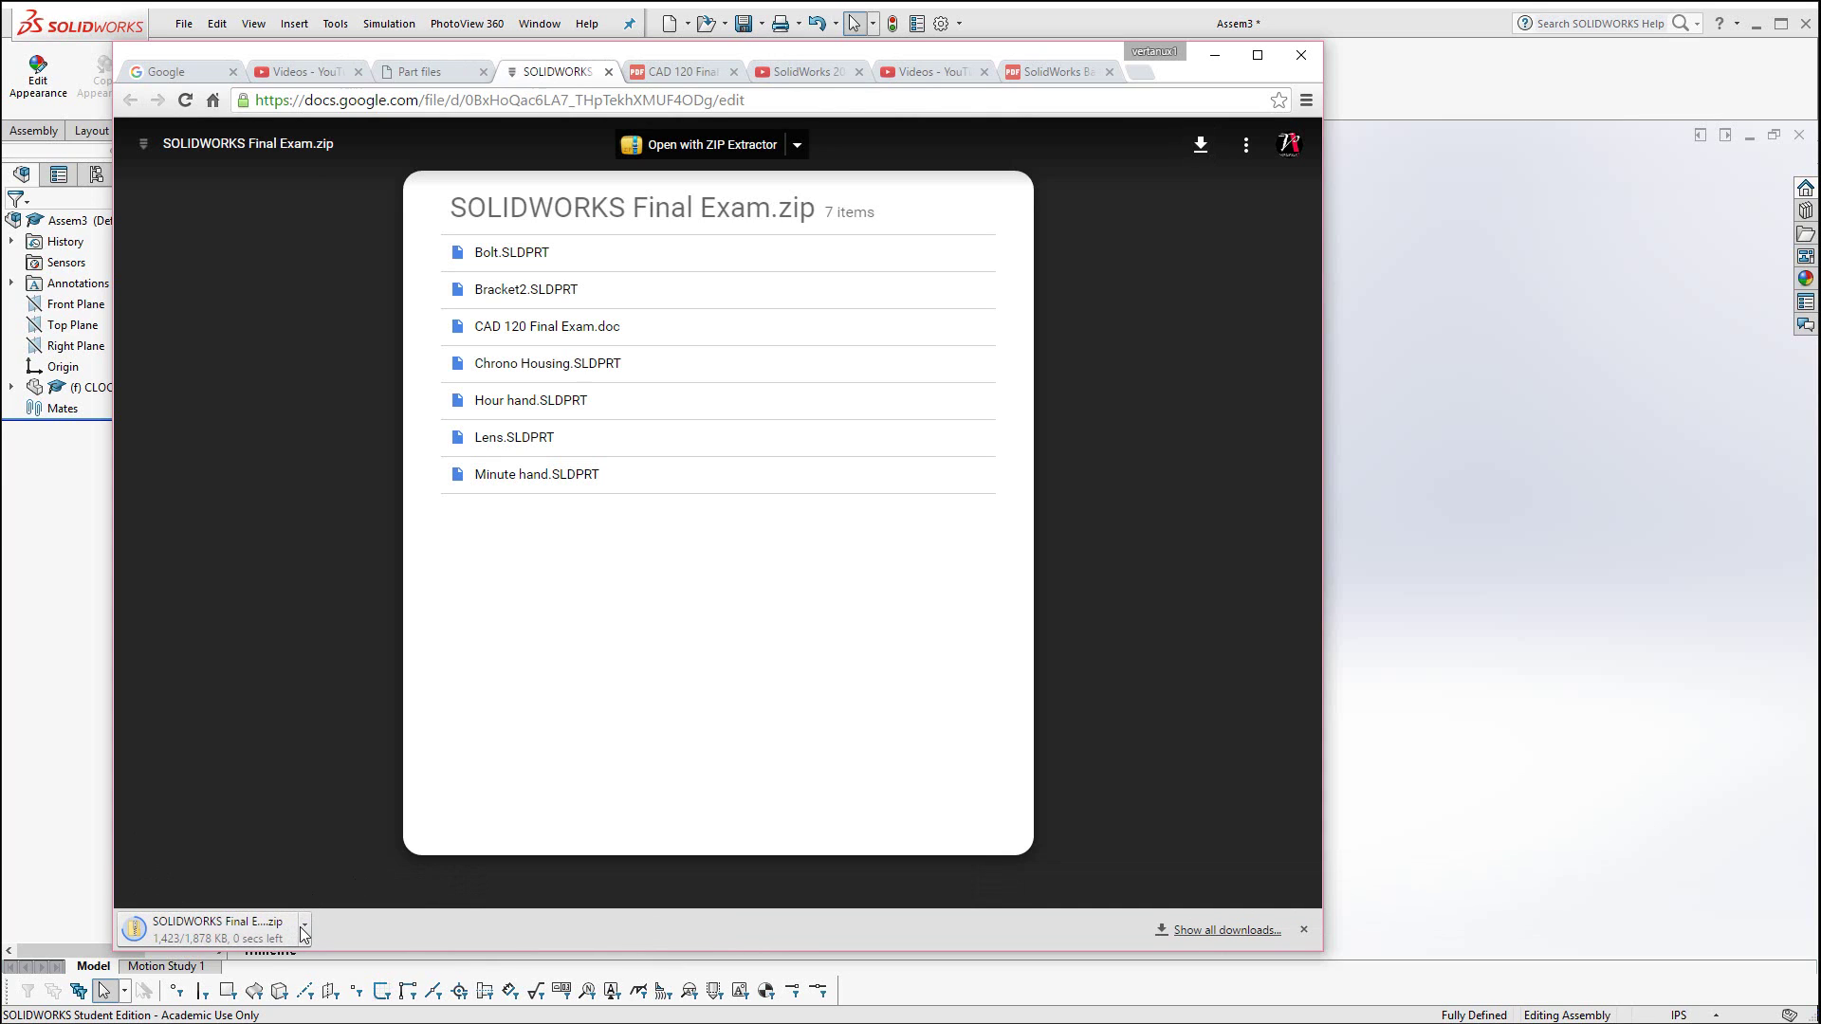
# Show the downloaded SOLIDWORKS Final Exam archive in its folder and open it.
pyautogui.click(303, 933)
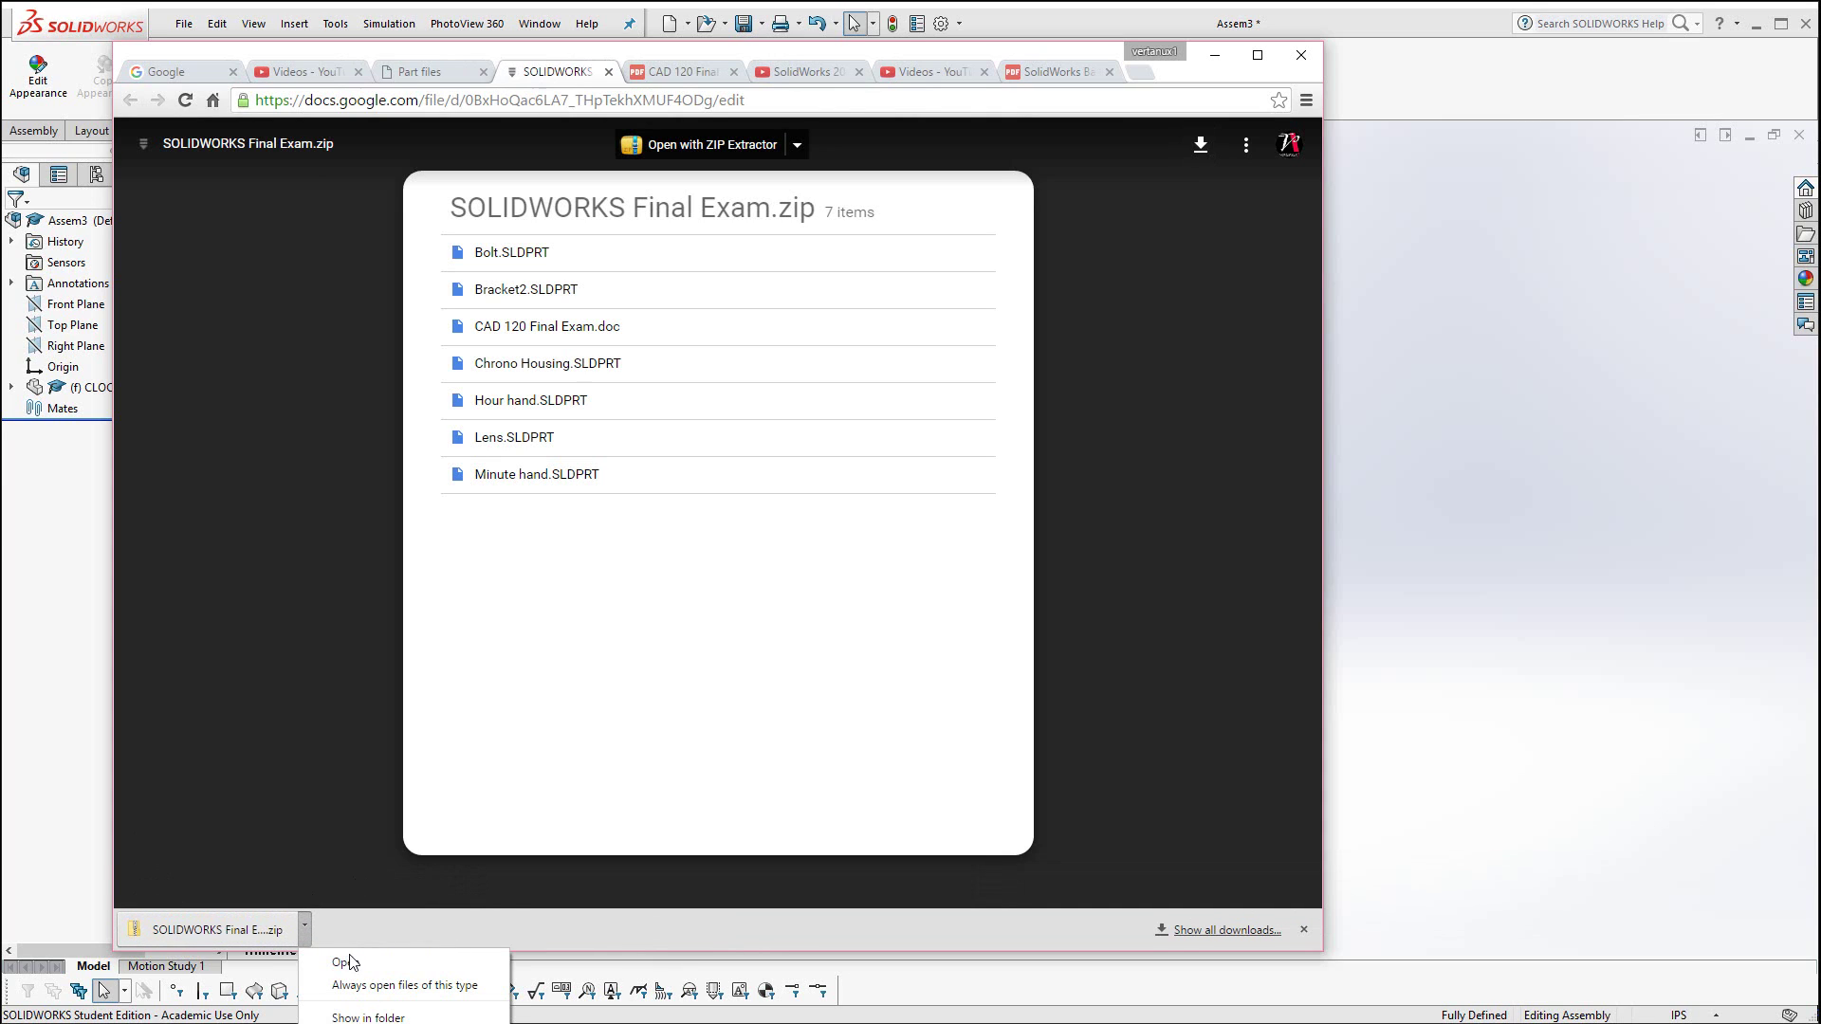
pyautogui.click(365, 1018)
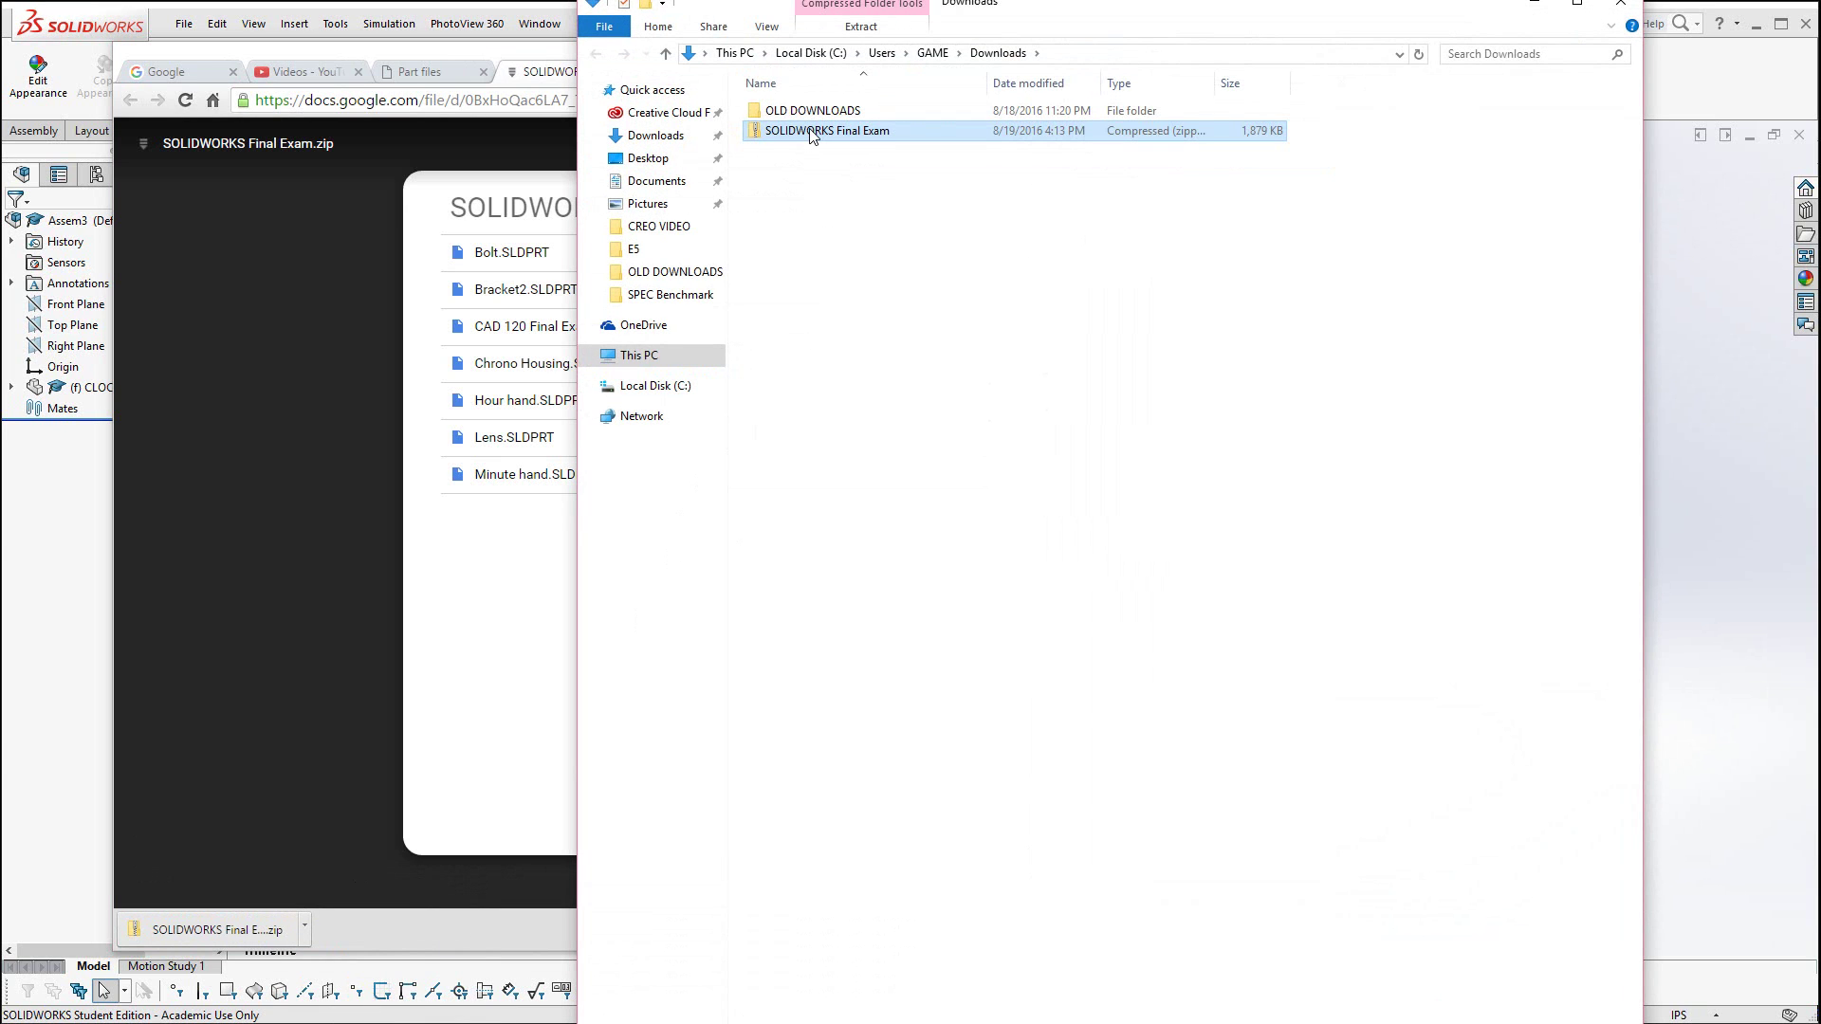
pyautogui.doubleClick(813, 133)
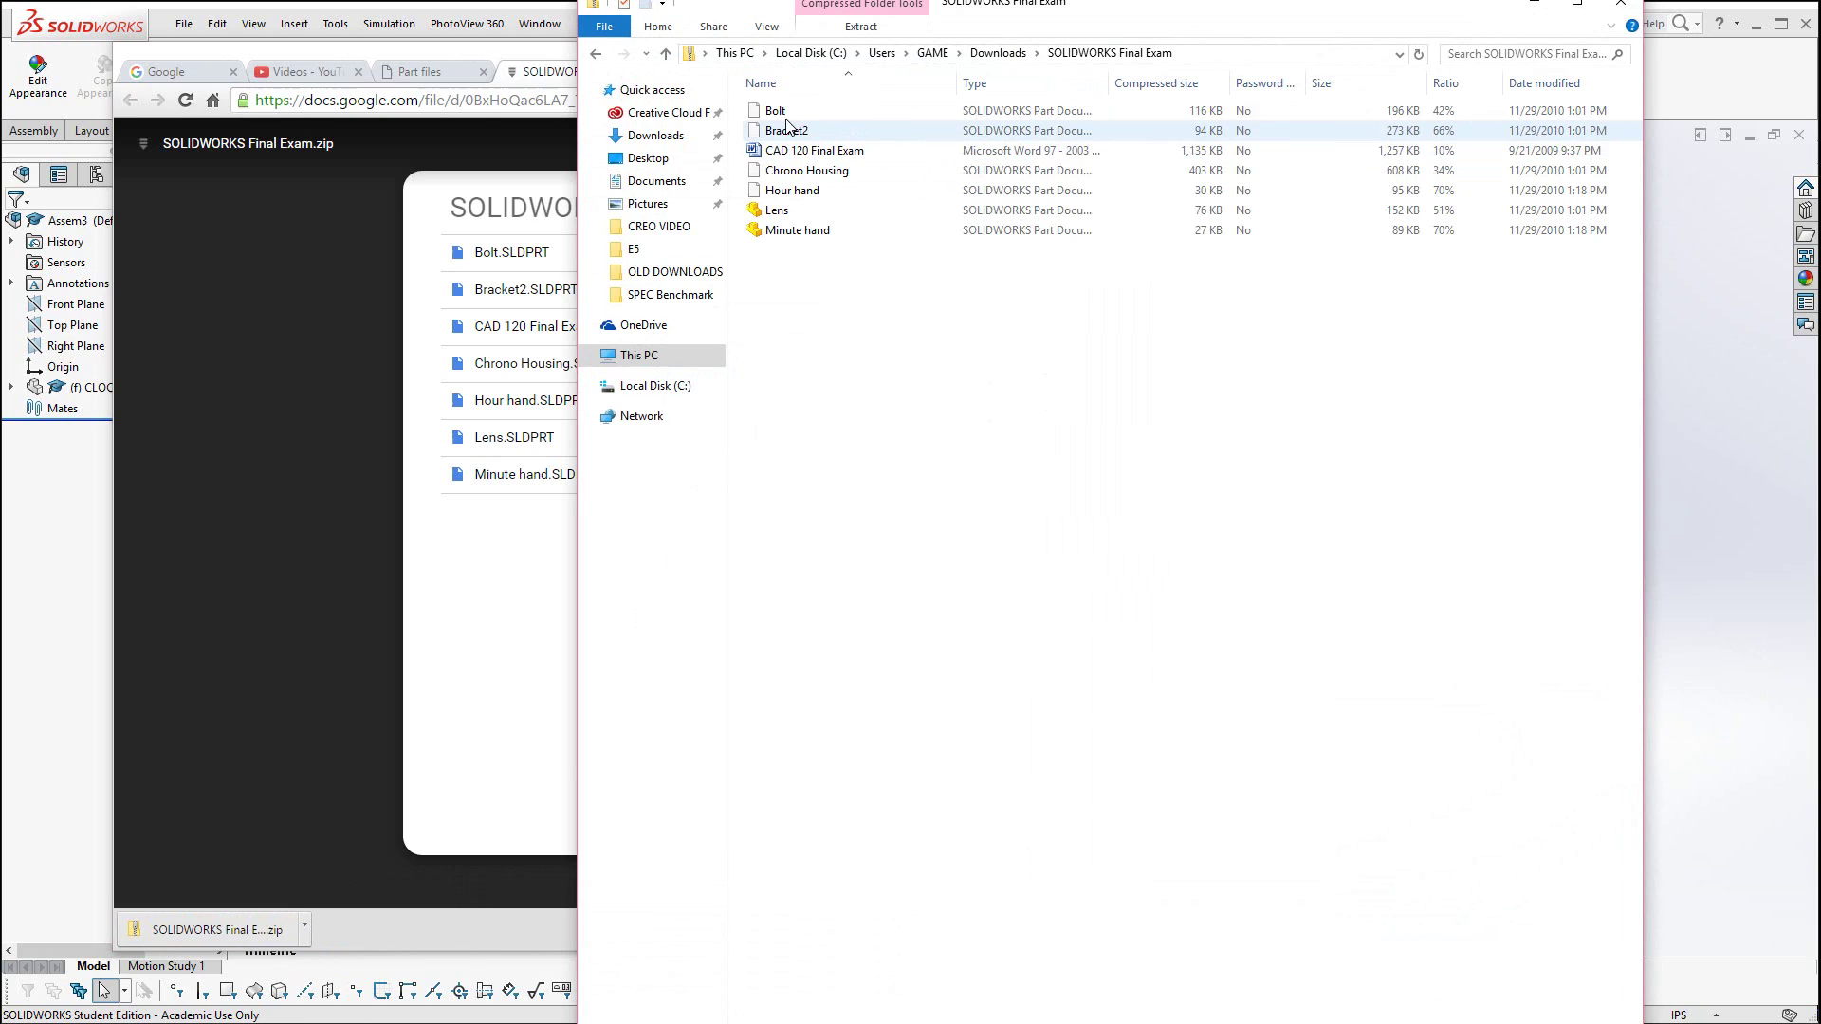
# Move all part files except the CAD 120 Final Exam document out of the archive into the Downloads folder.
pyautogui.click(776, 113)
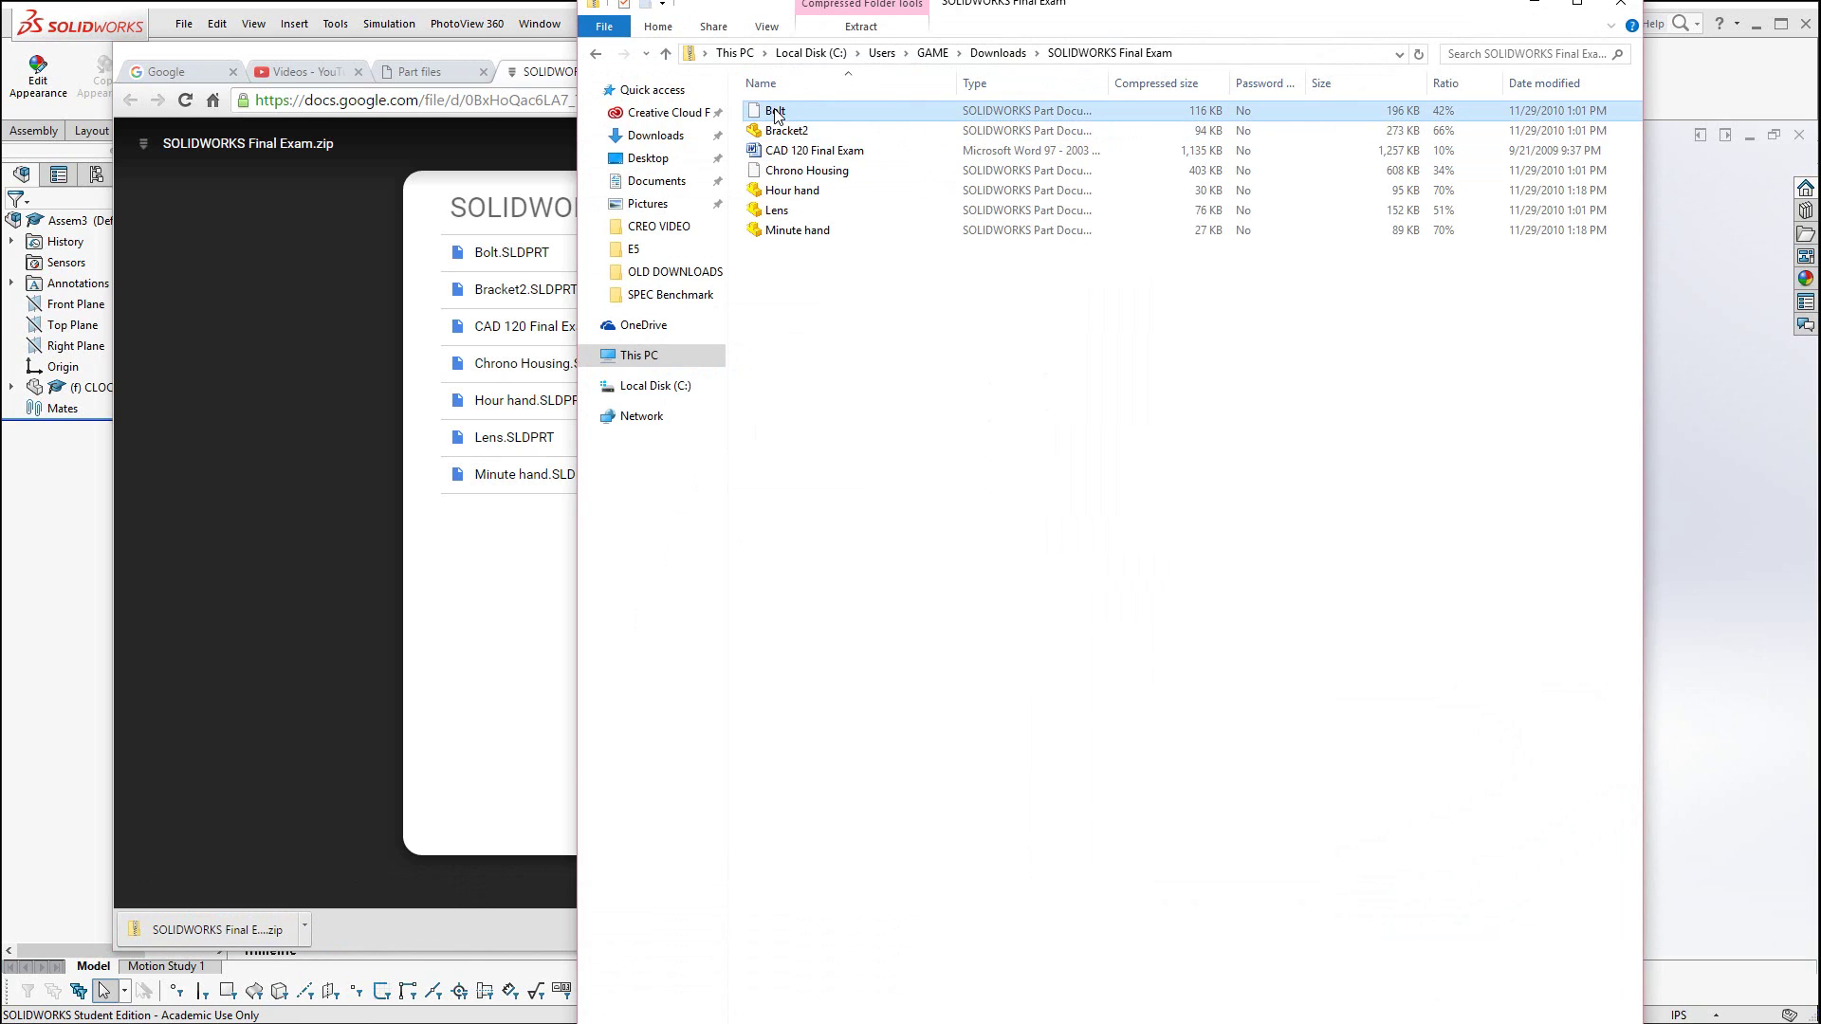
pyautogui.keyDown('shift'); pyautogui.click(795, 231); pyautogui.keyUp('shift')
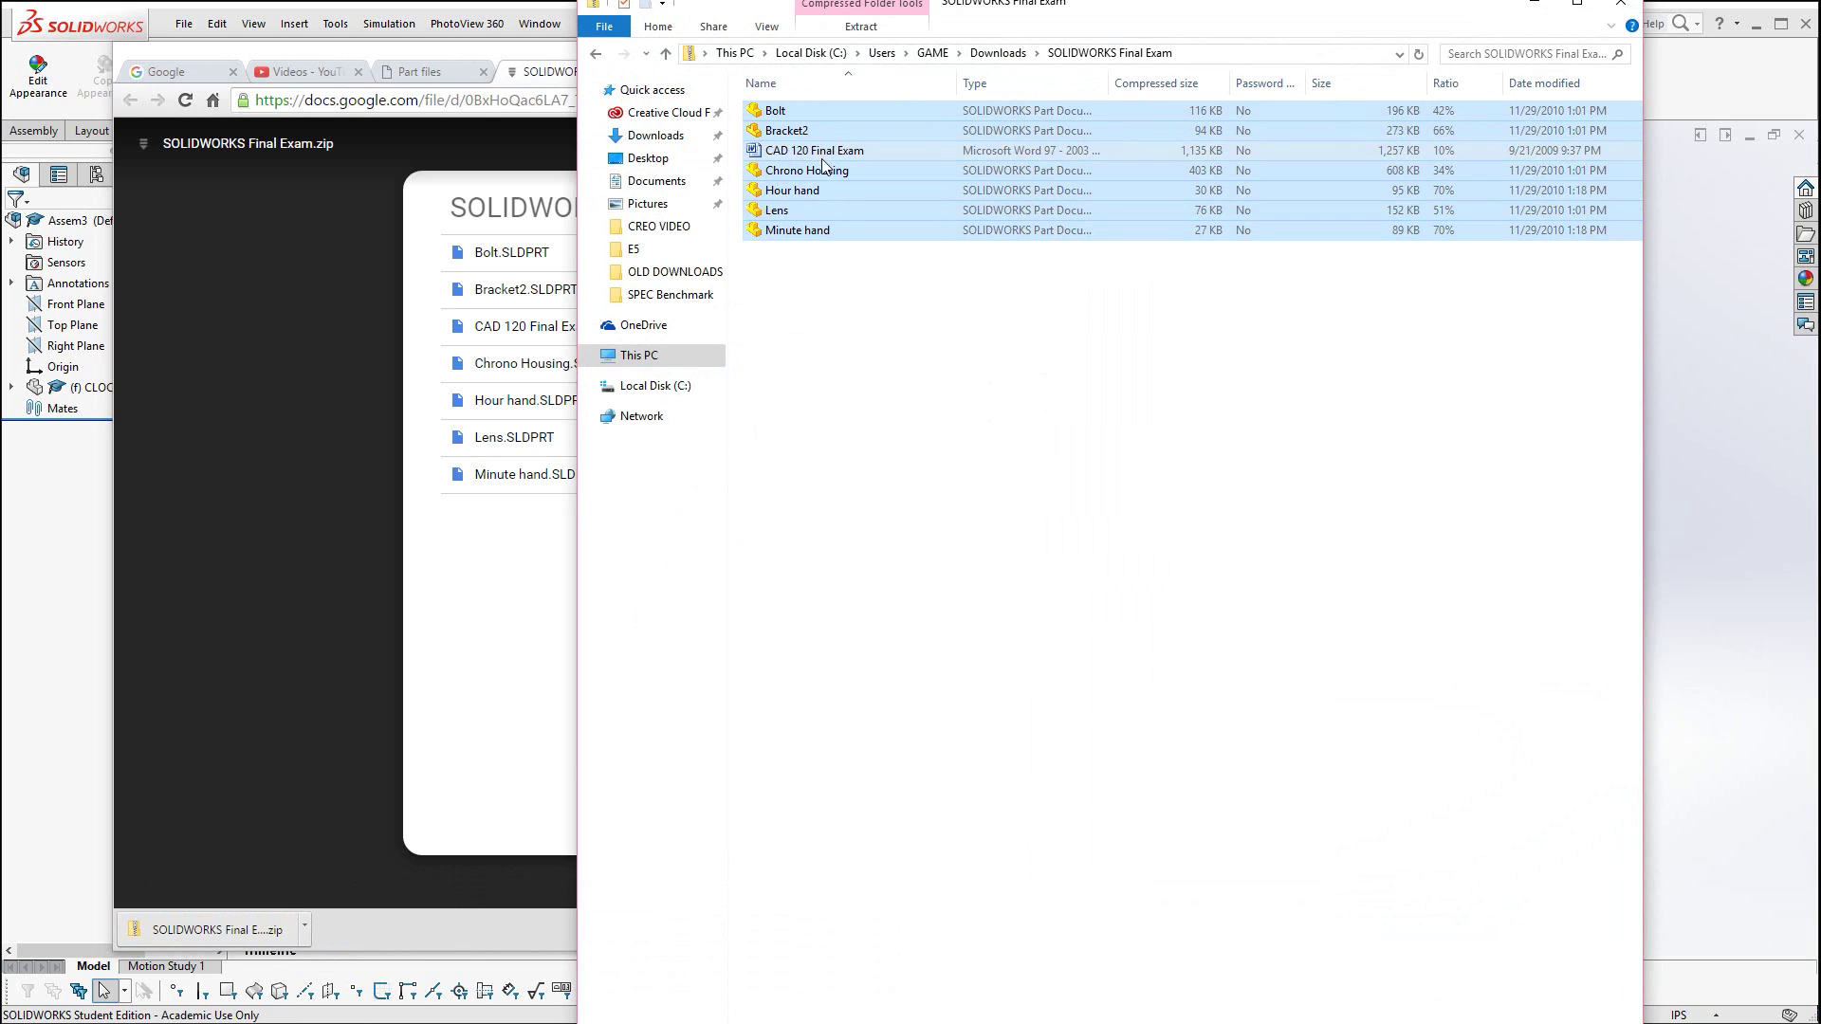
pyautogui.keyDown('ctrl'); pyautogui.click(821, 154); pyautogui.keyUp('ctrl')
pyautogui.rightClick(811, 237)
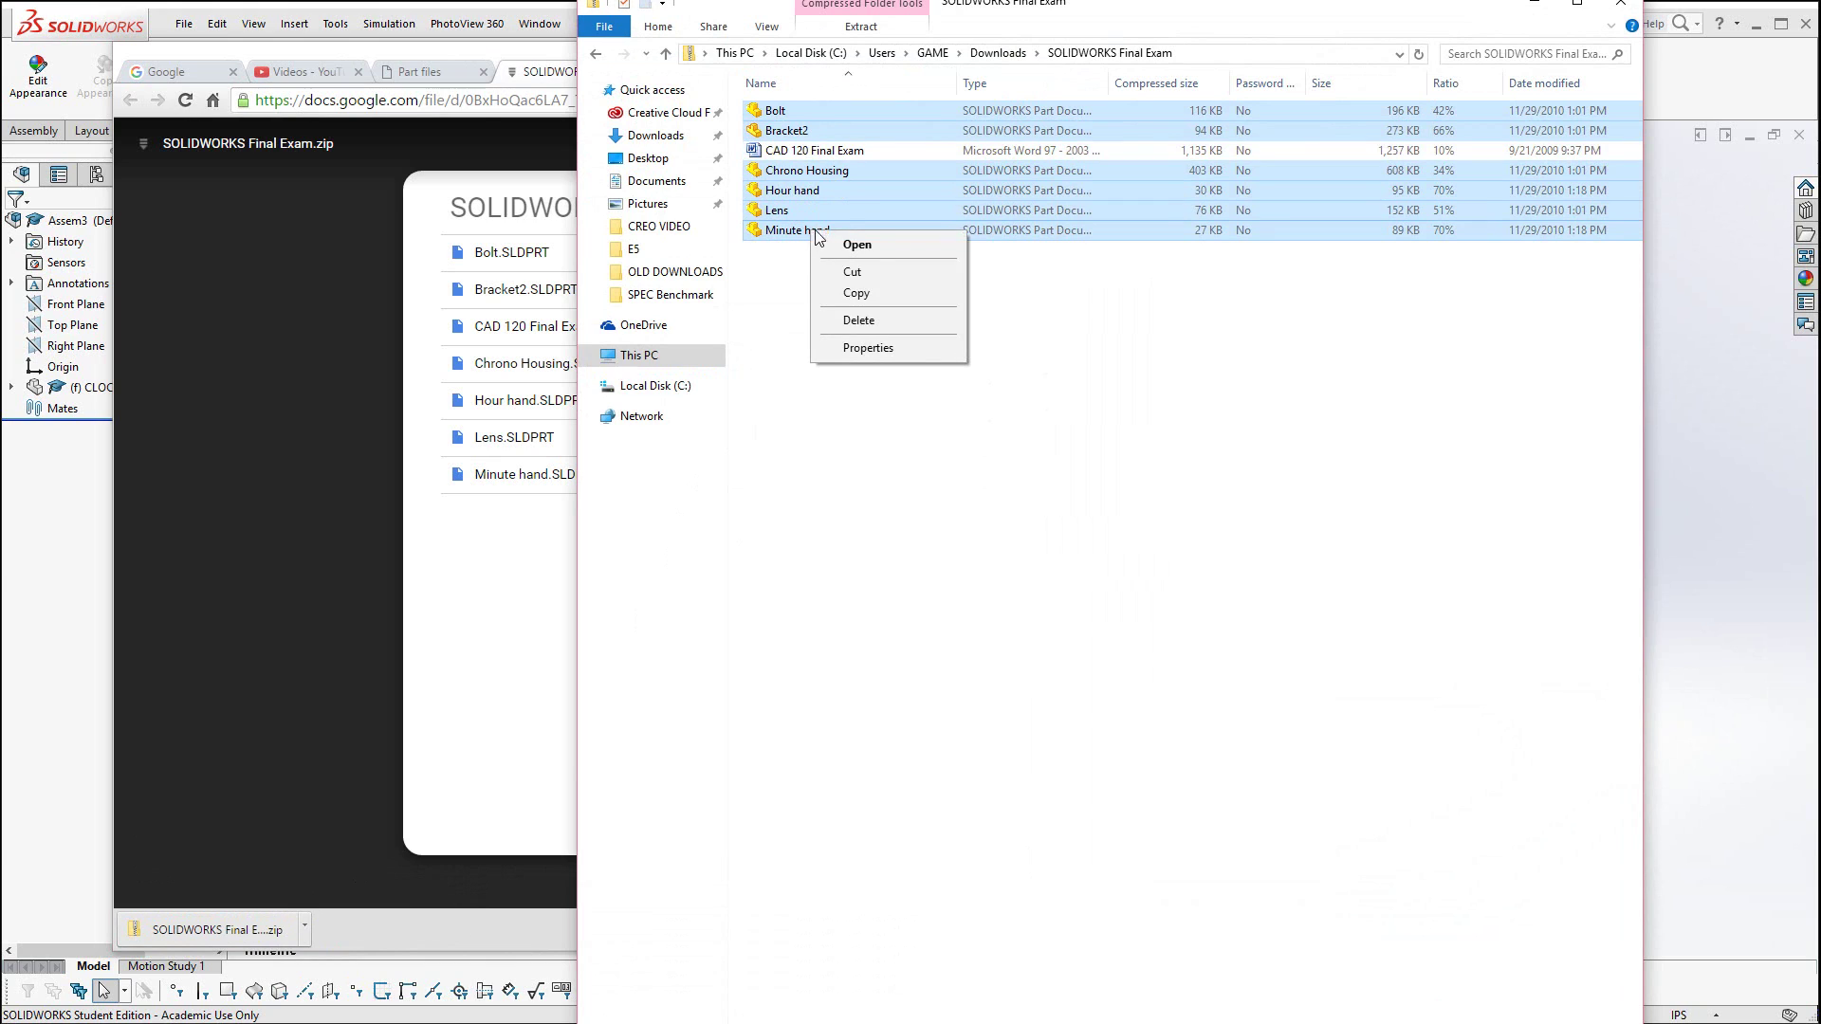
pyautogui.click(853, 274)
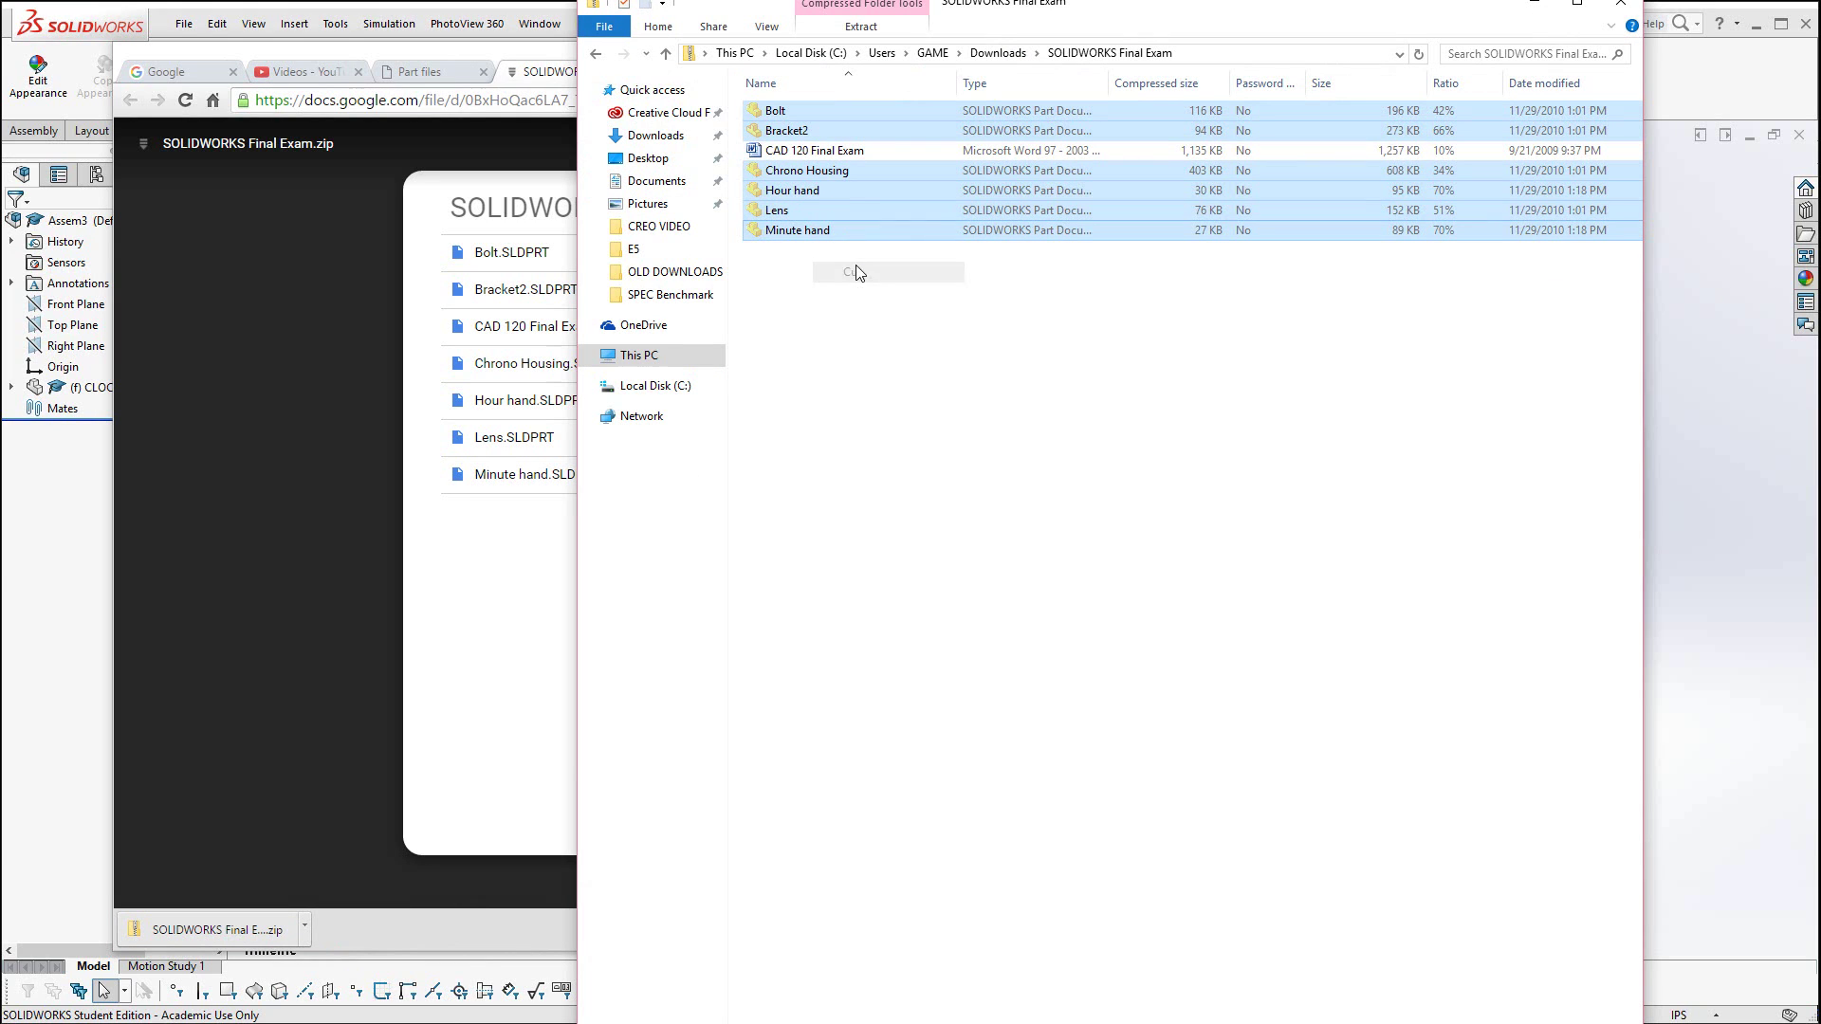
pyautogui.click(596, 54)
pyautogui.rightClick(826, 307)
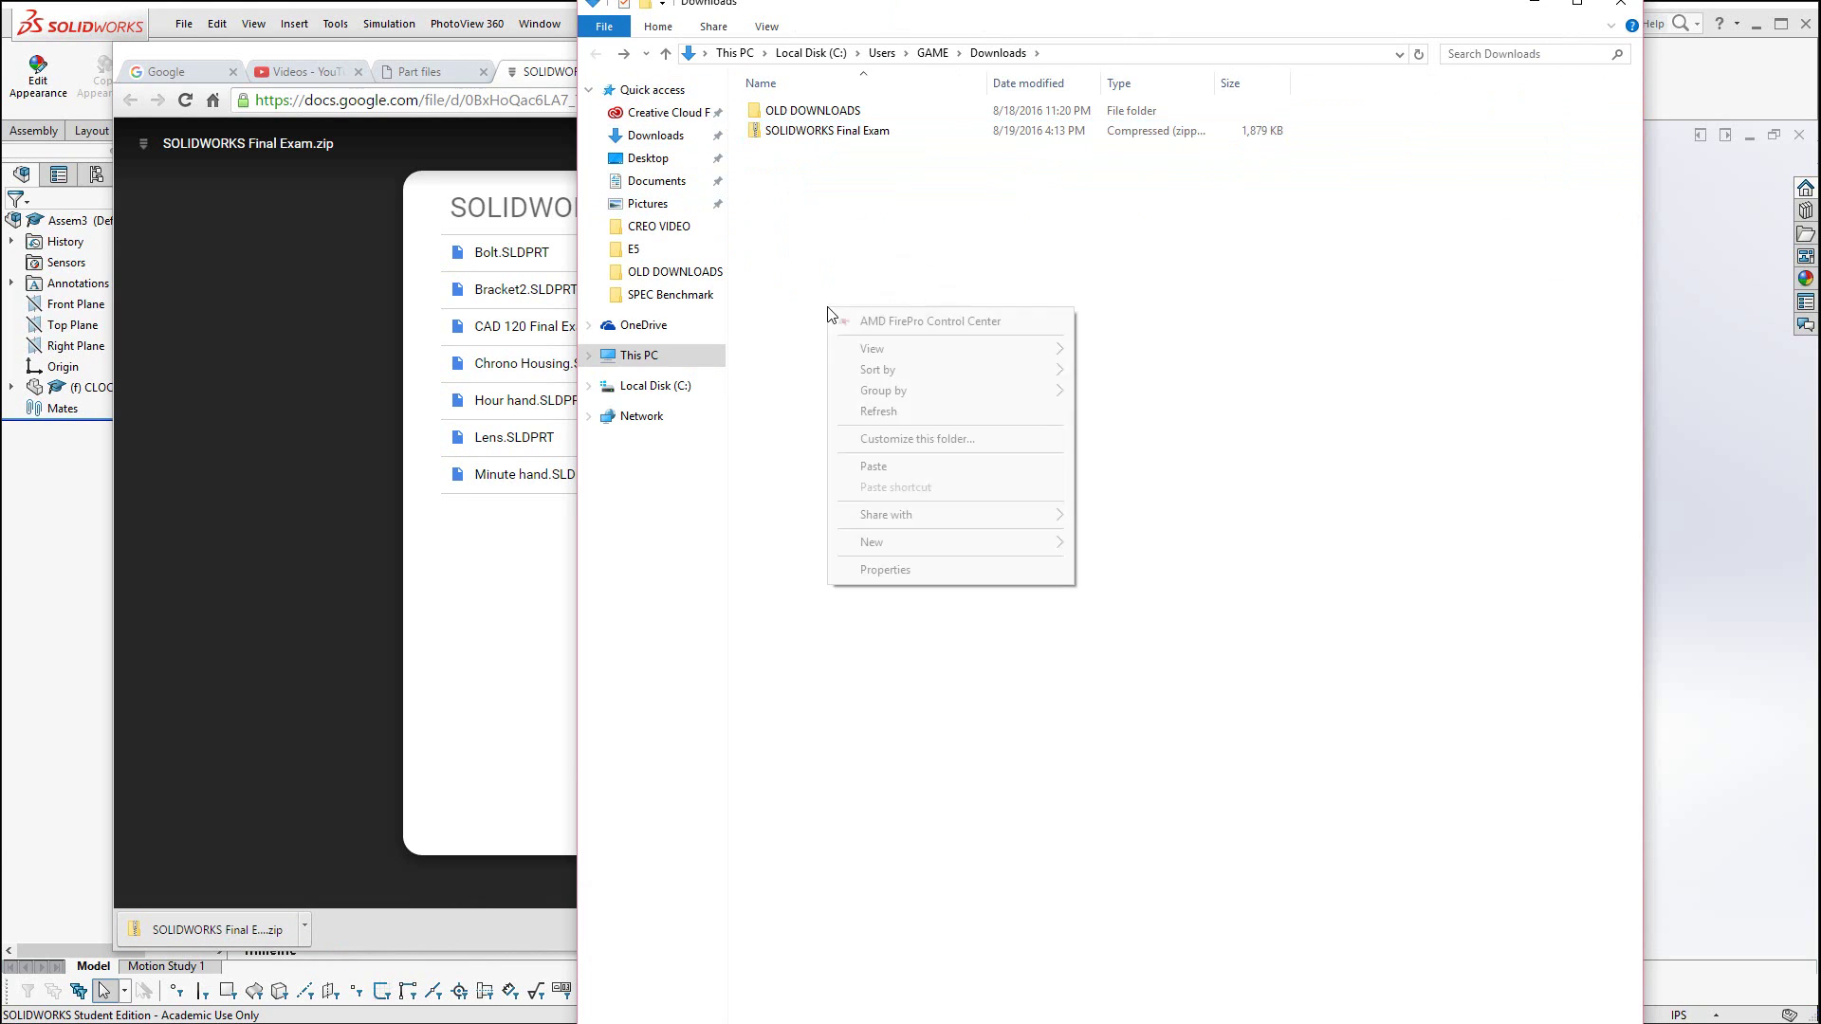
pyautogui.click(870, 466)
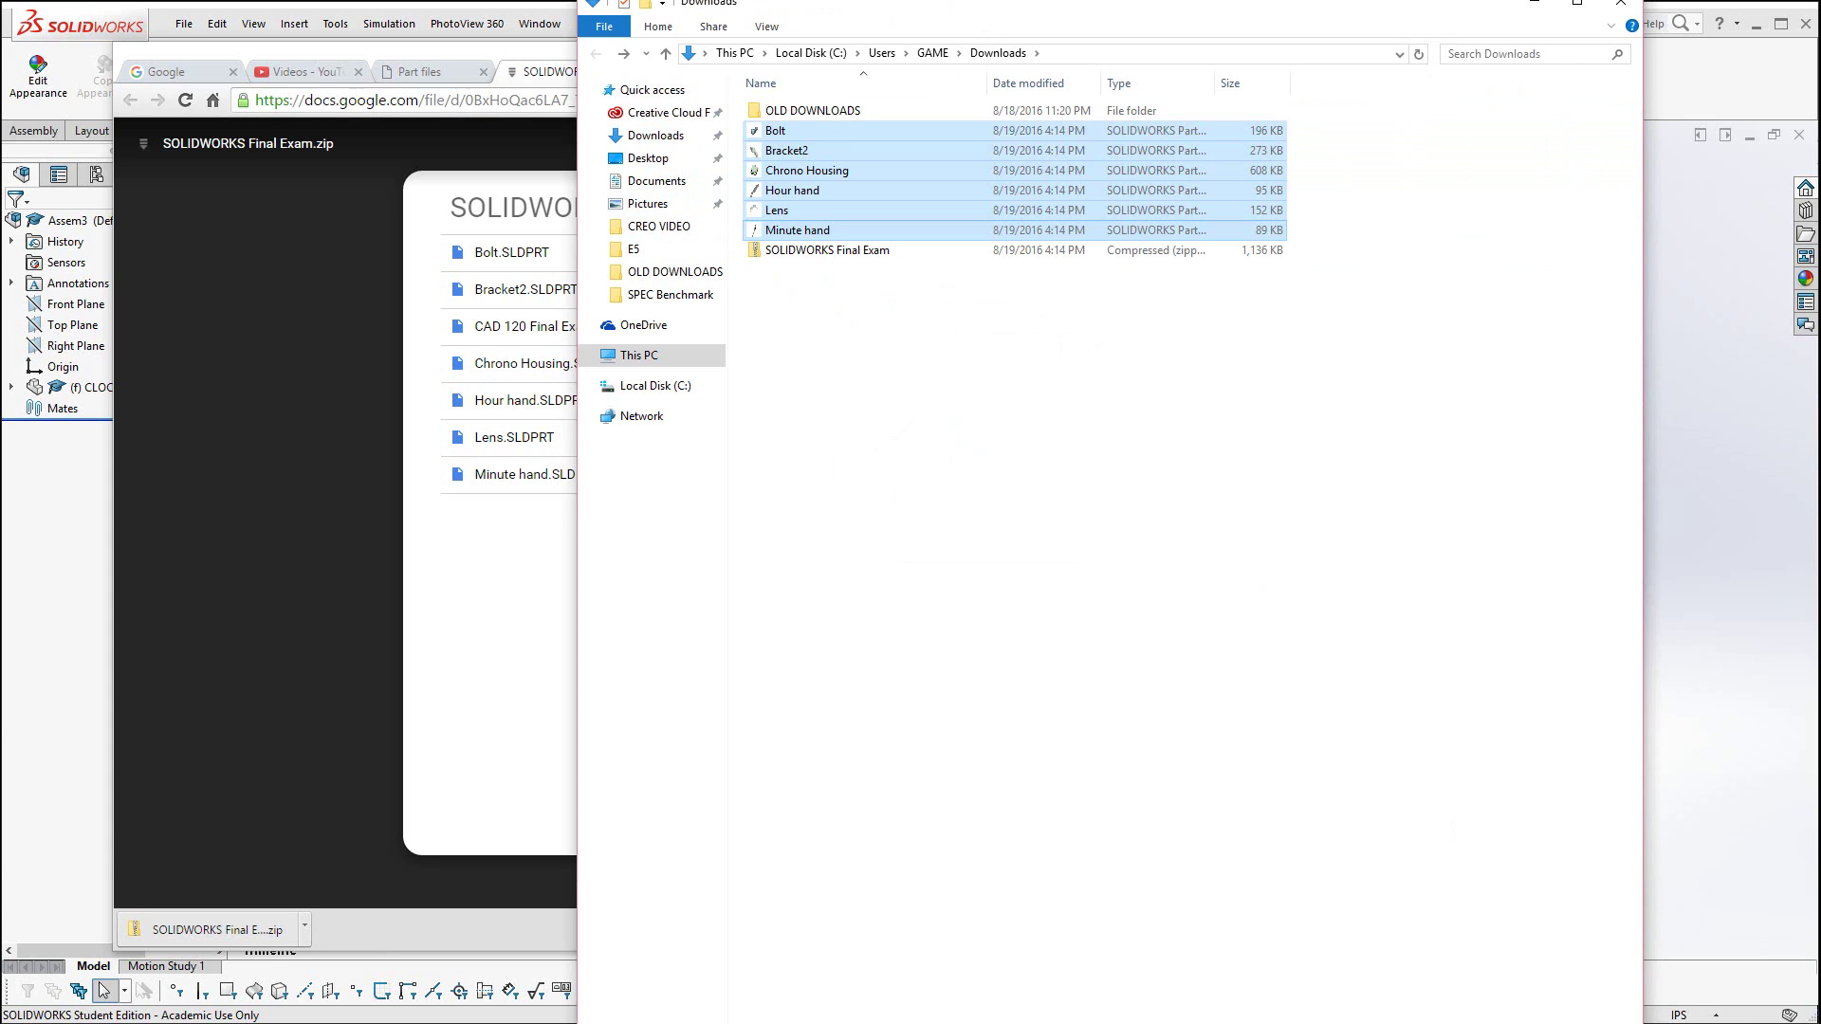
# Show the Downloads files as large thumbnails and arrange the narrowed Explorer window over the SOLIDWORKS assembly.
pyautogui.moveTo(1645, 1022); pyautogui.dragTo(1648, 844)
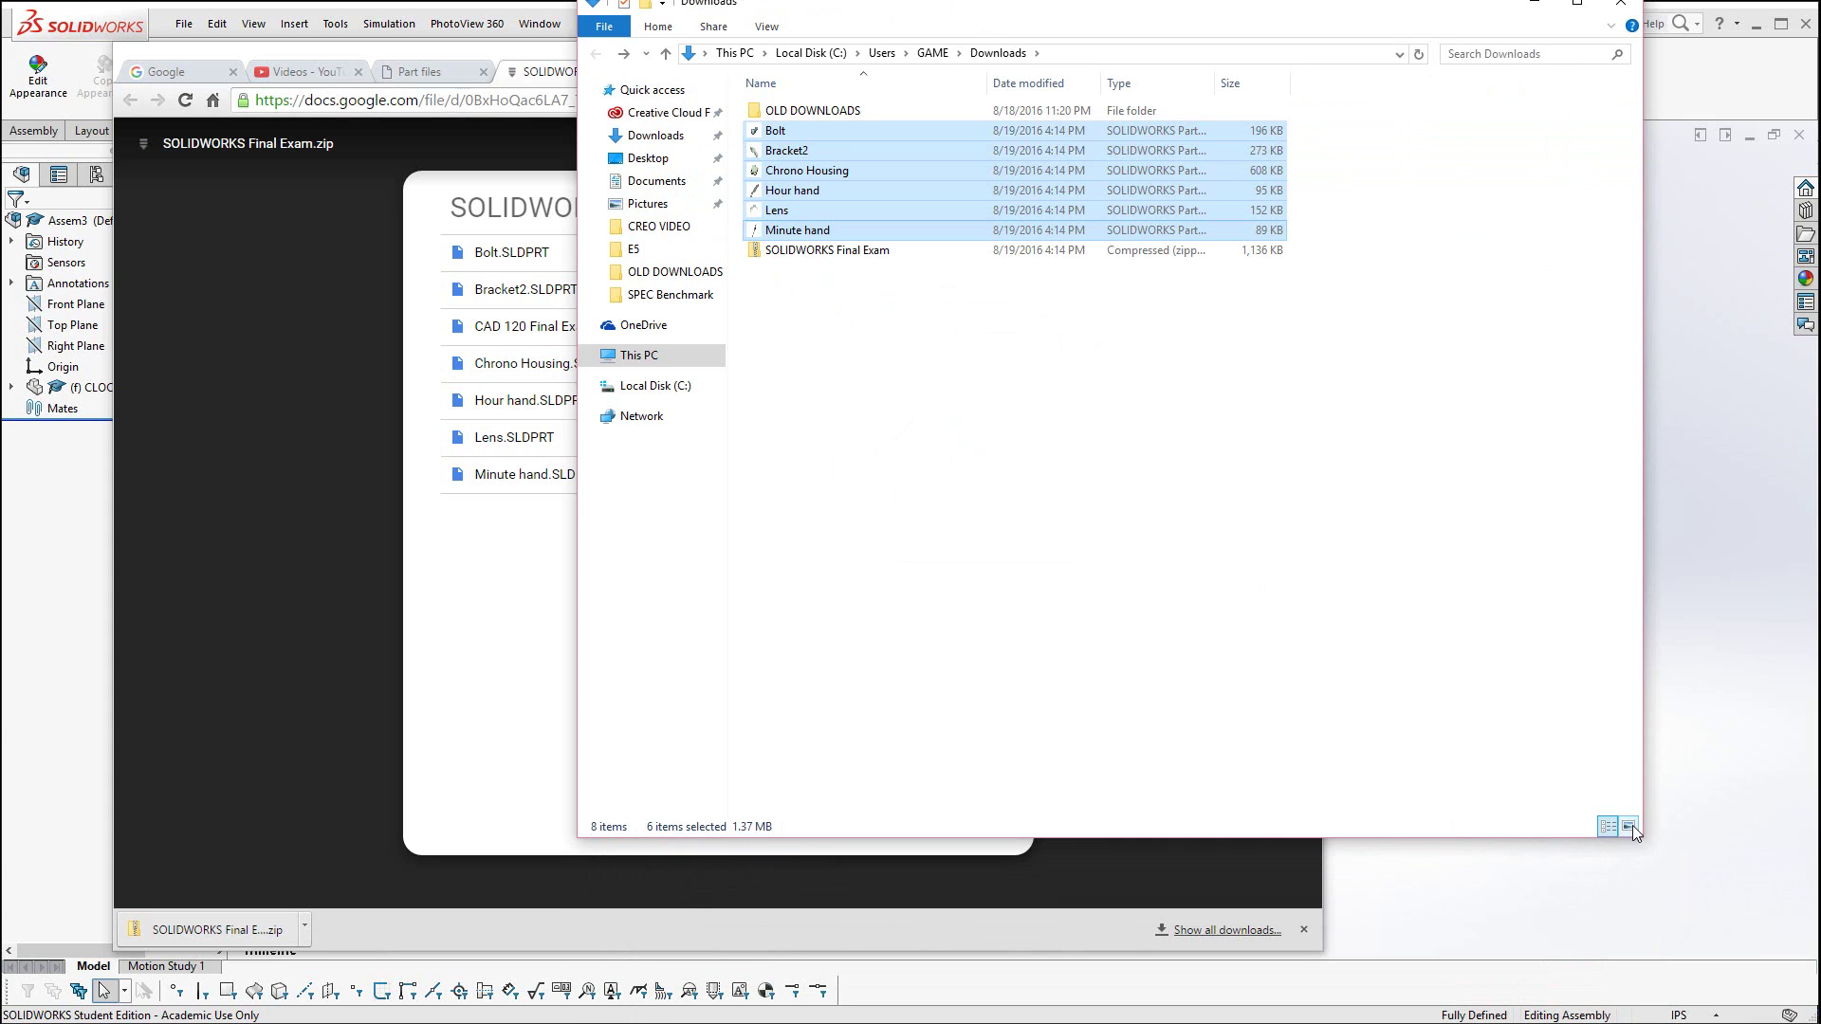
pyautogui.click(1631, 827)
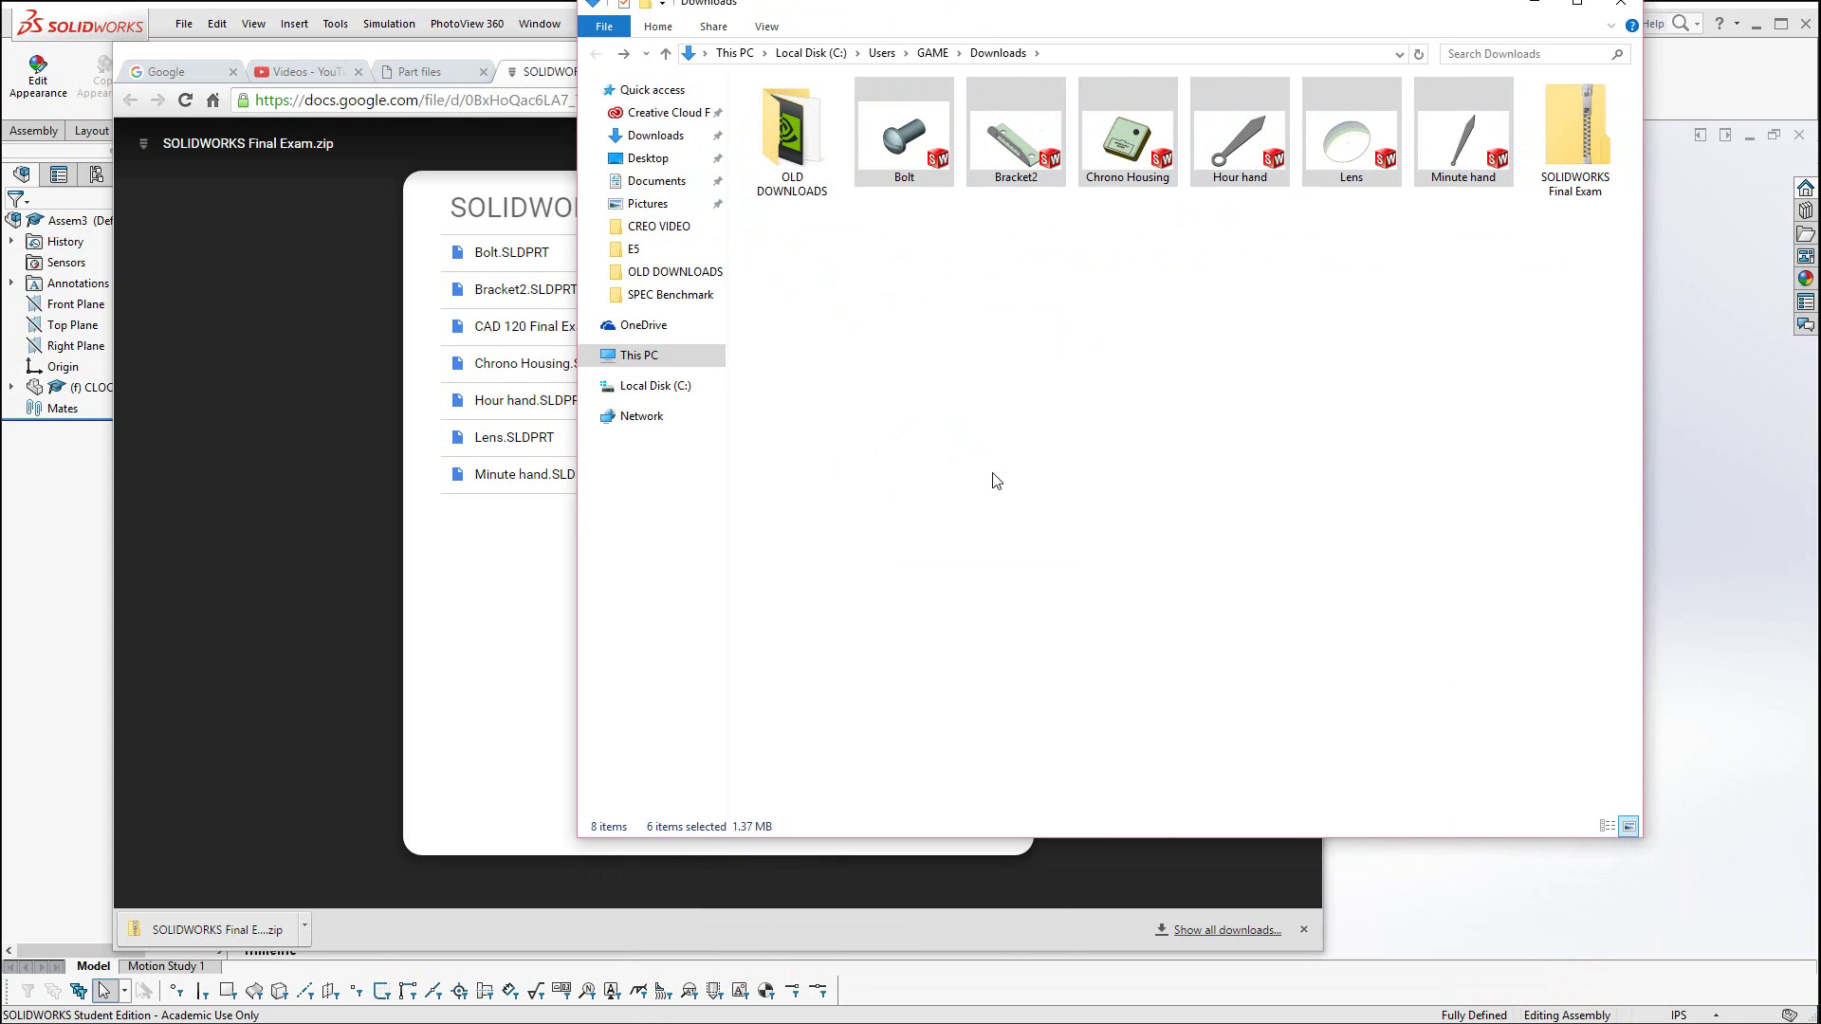
pyautogui.moveTo(1147, 845); pyautogui.dragTo(1146, 993)
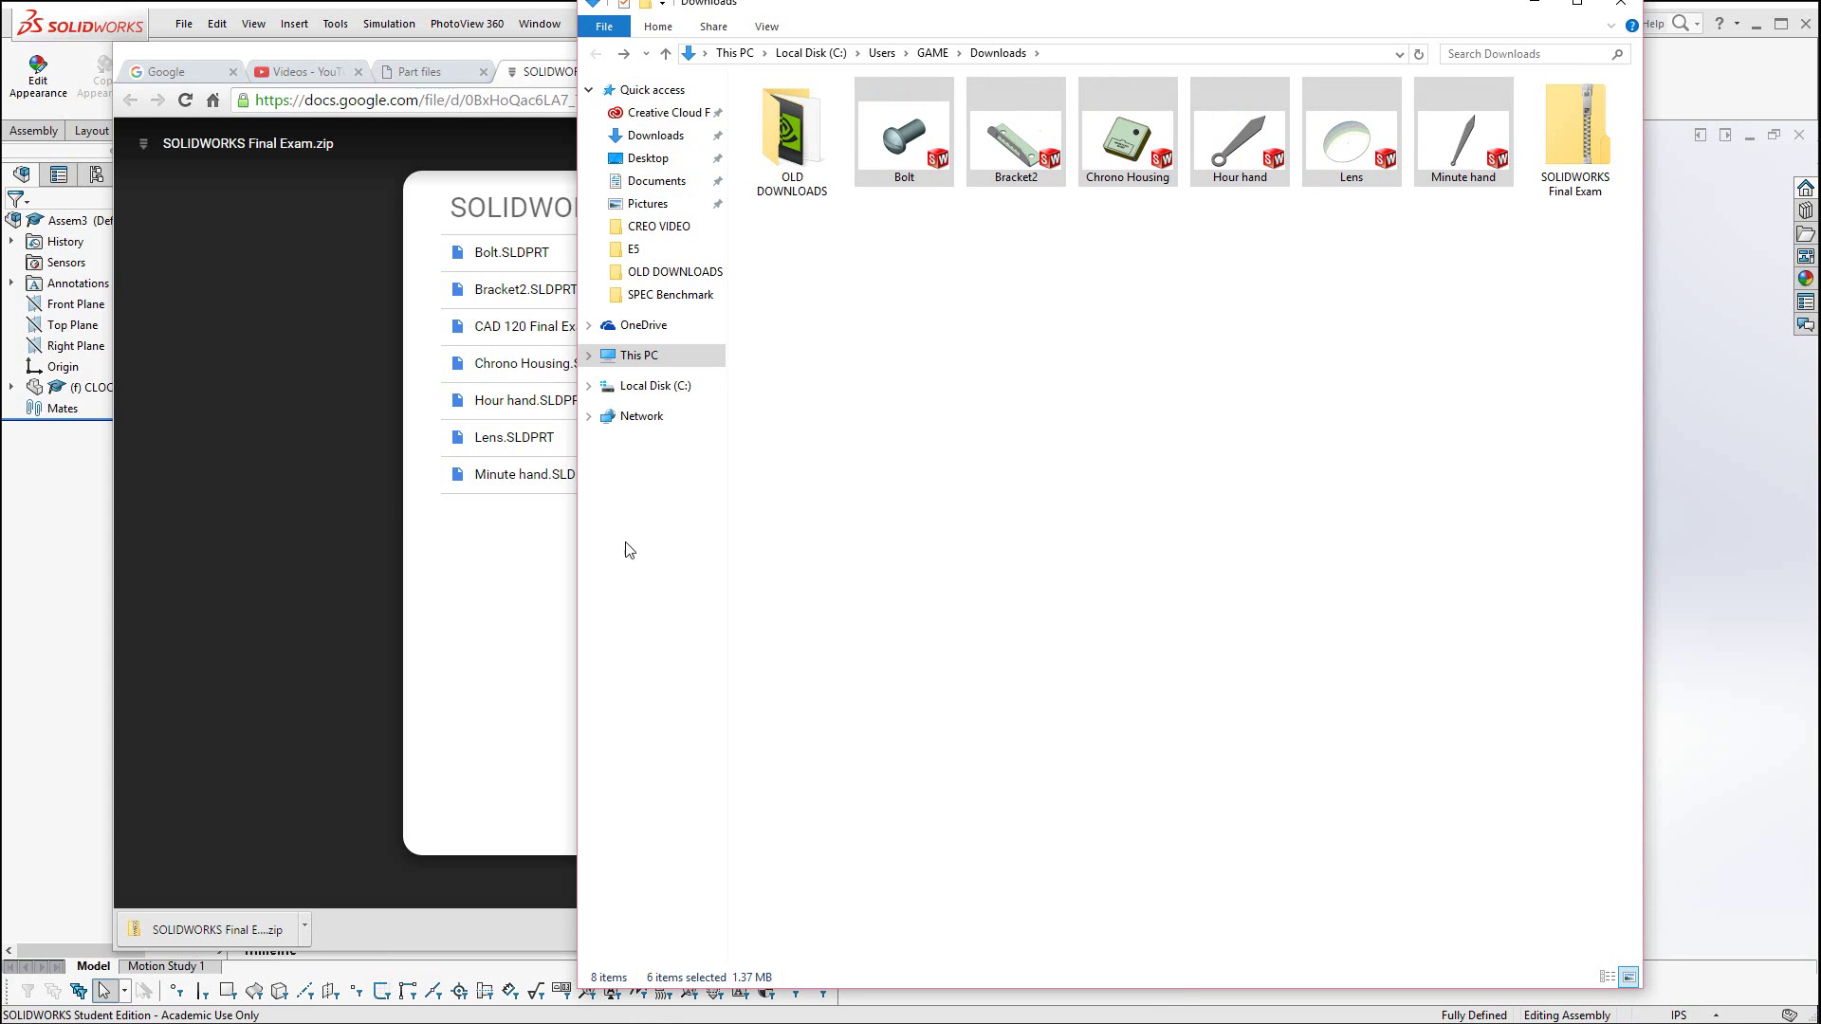
pyautogui.moveTo(577, 520); pyautogui.dragTo(1286, 553)
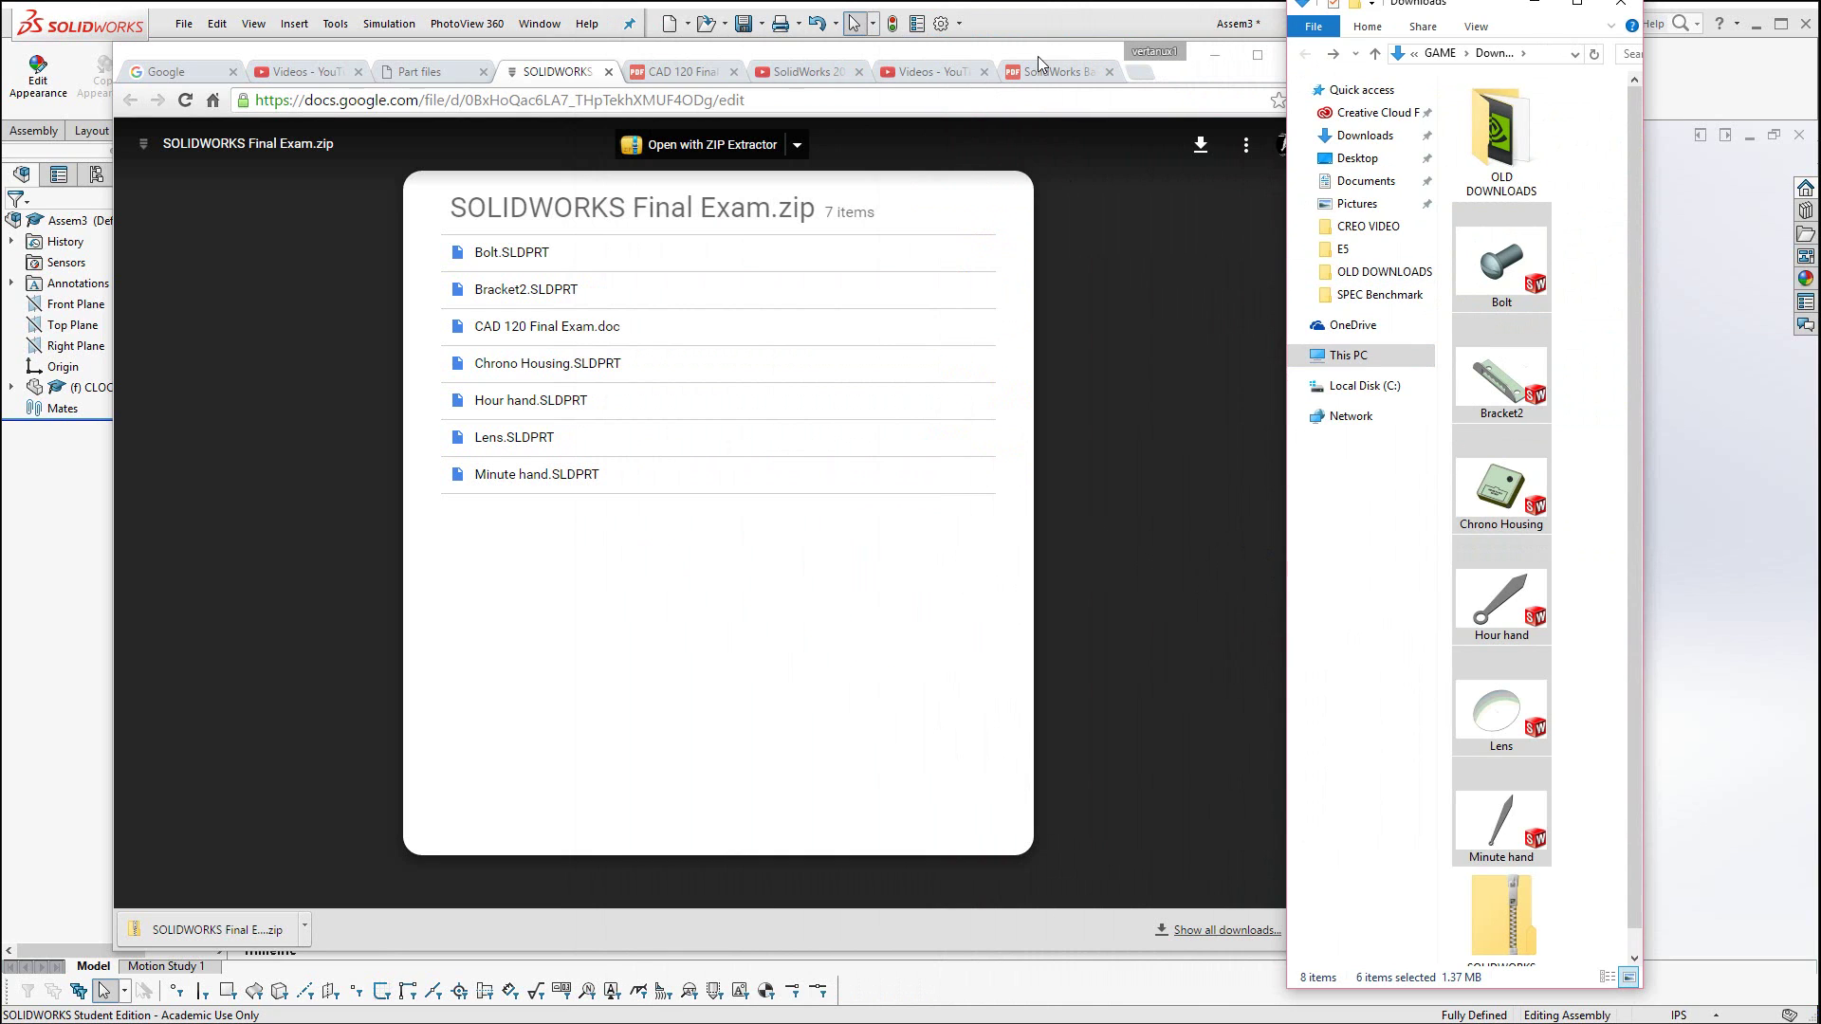
pyautogui.click(1707, 243)
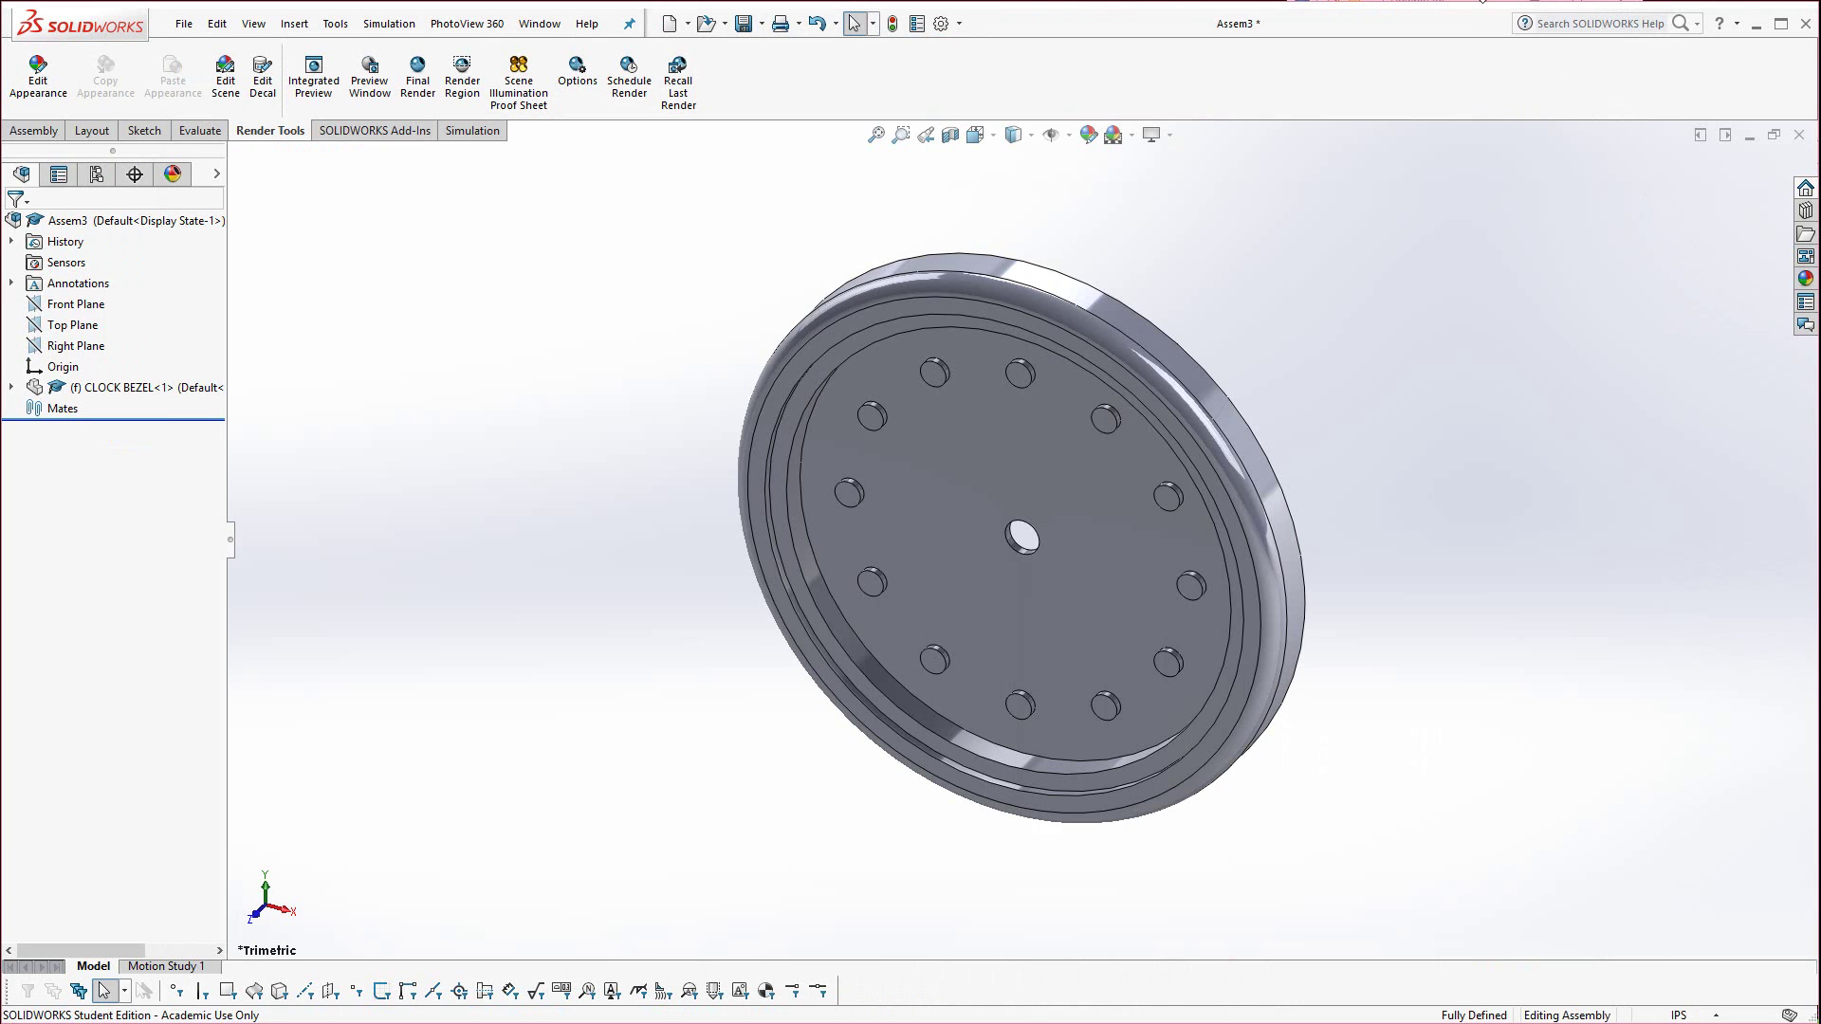
pyautogui.click(1486, 3)
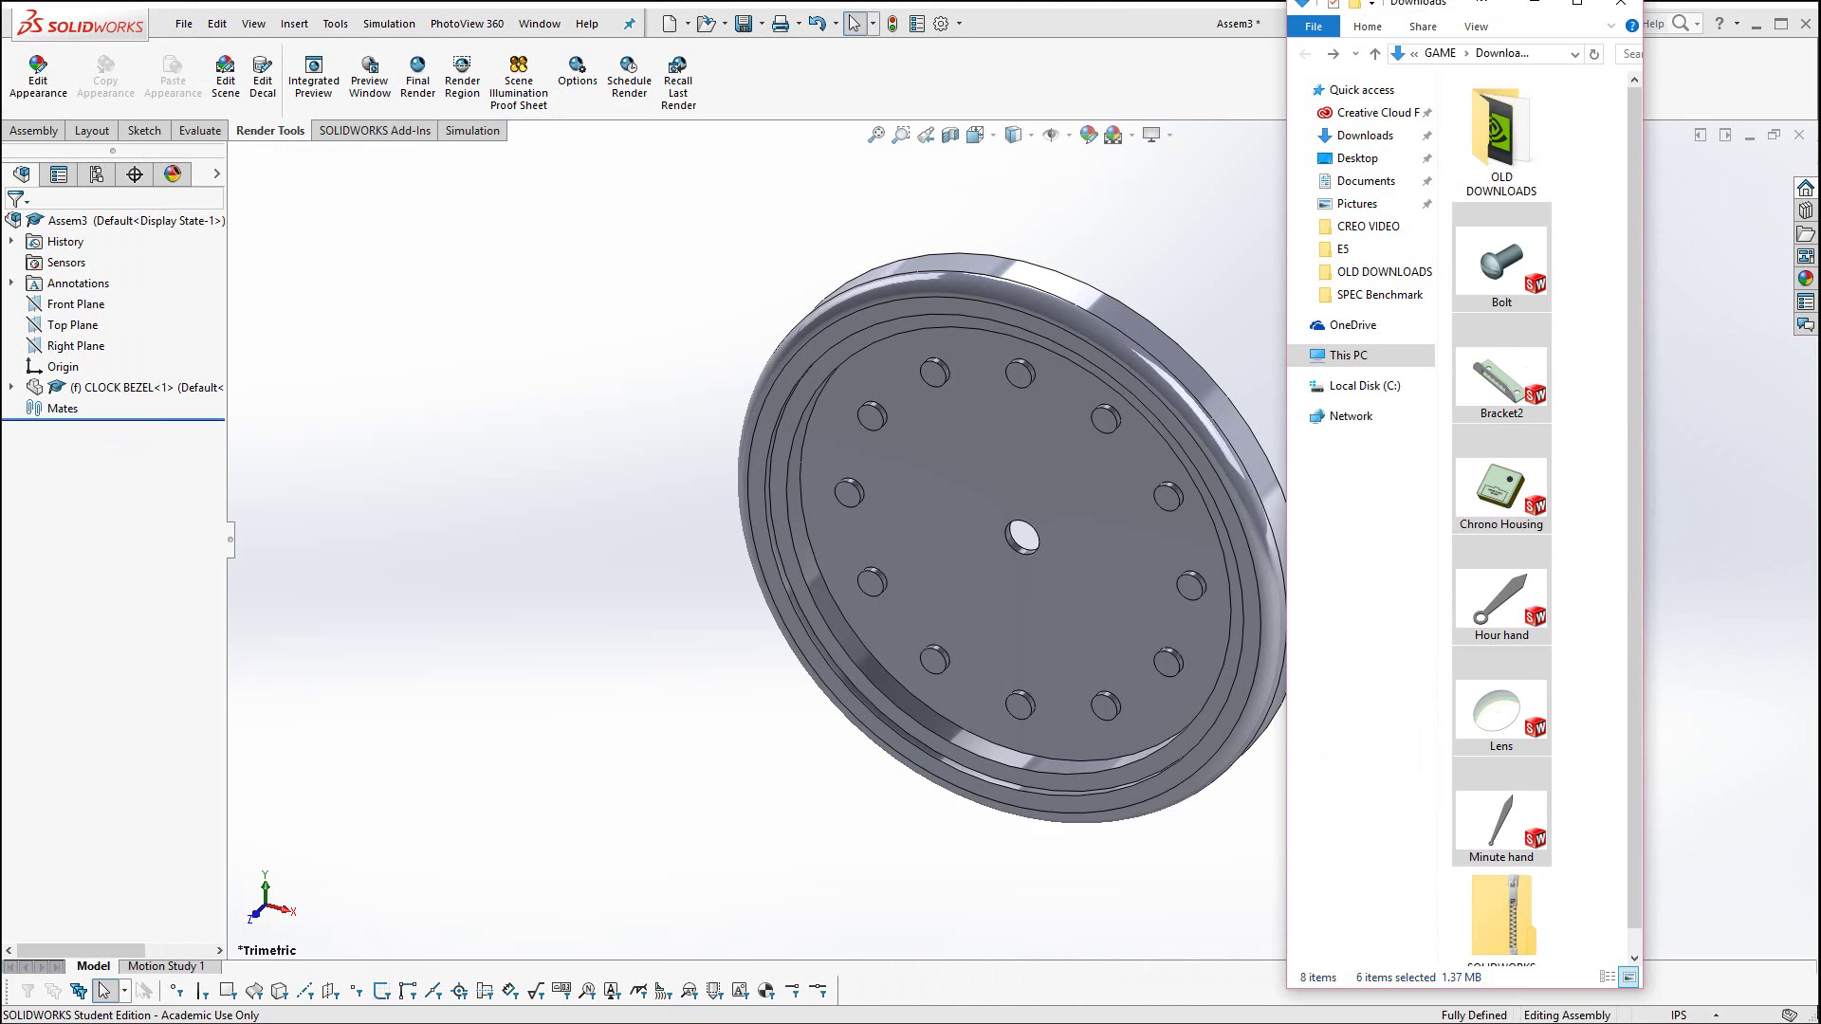
# Narrow the SOLIDWORKS window and place the Downloads Explorer window beside it so both remain accessible.
pyautogui.moveTo(1811, 114); pyautogui.dragTo(1584, 118)
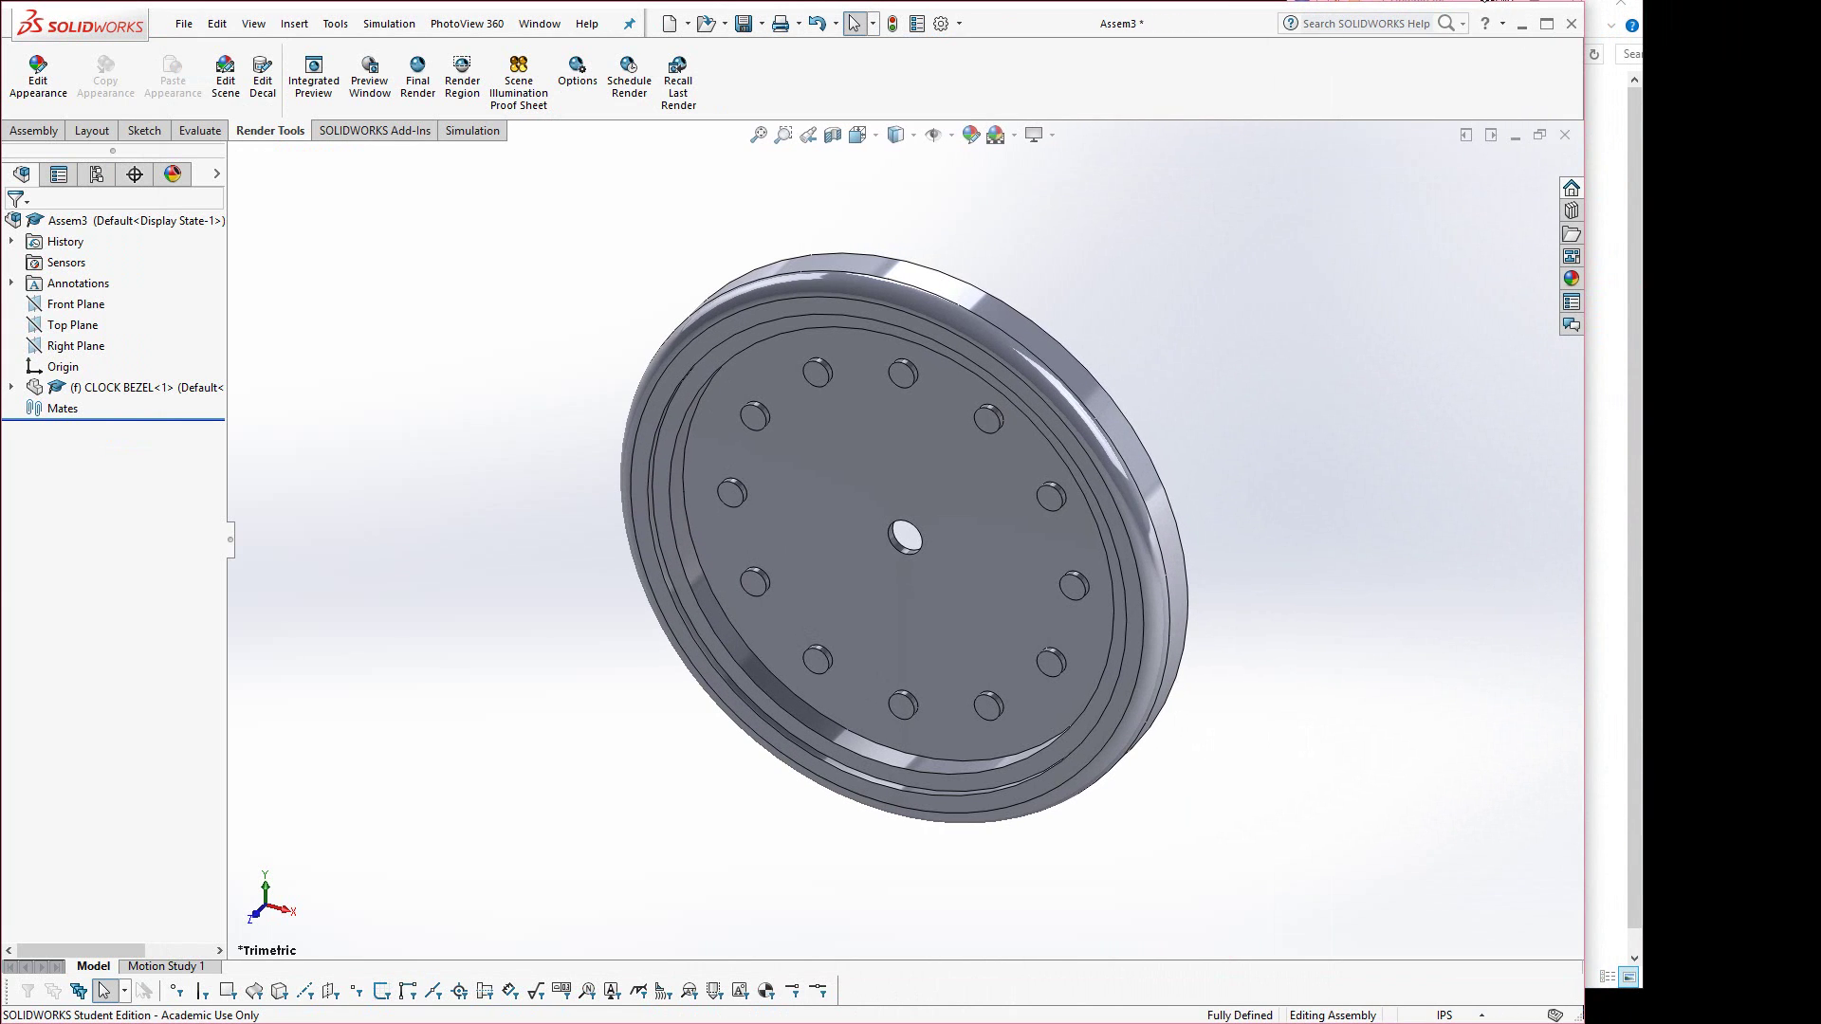
pyautogui.click(1607, 43)
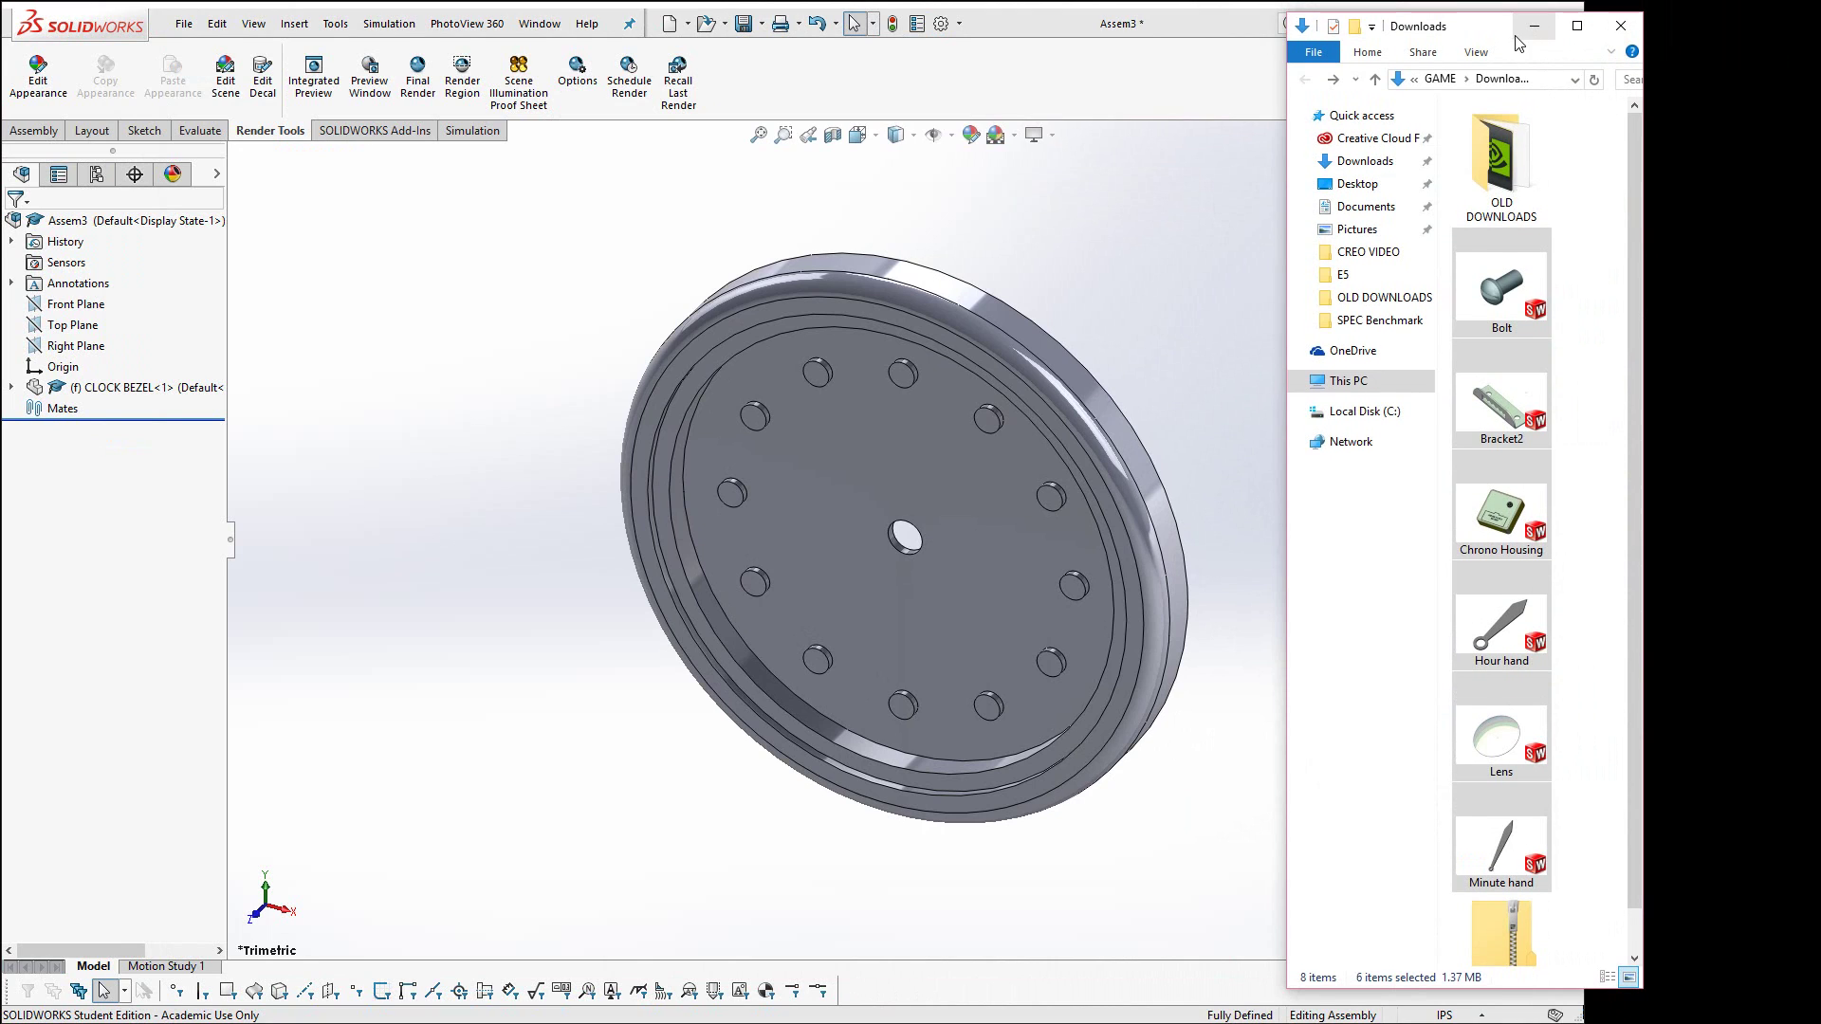
pyautogui.moveTo(1518, 43); pyautogui.dragTo(1663, 19)
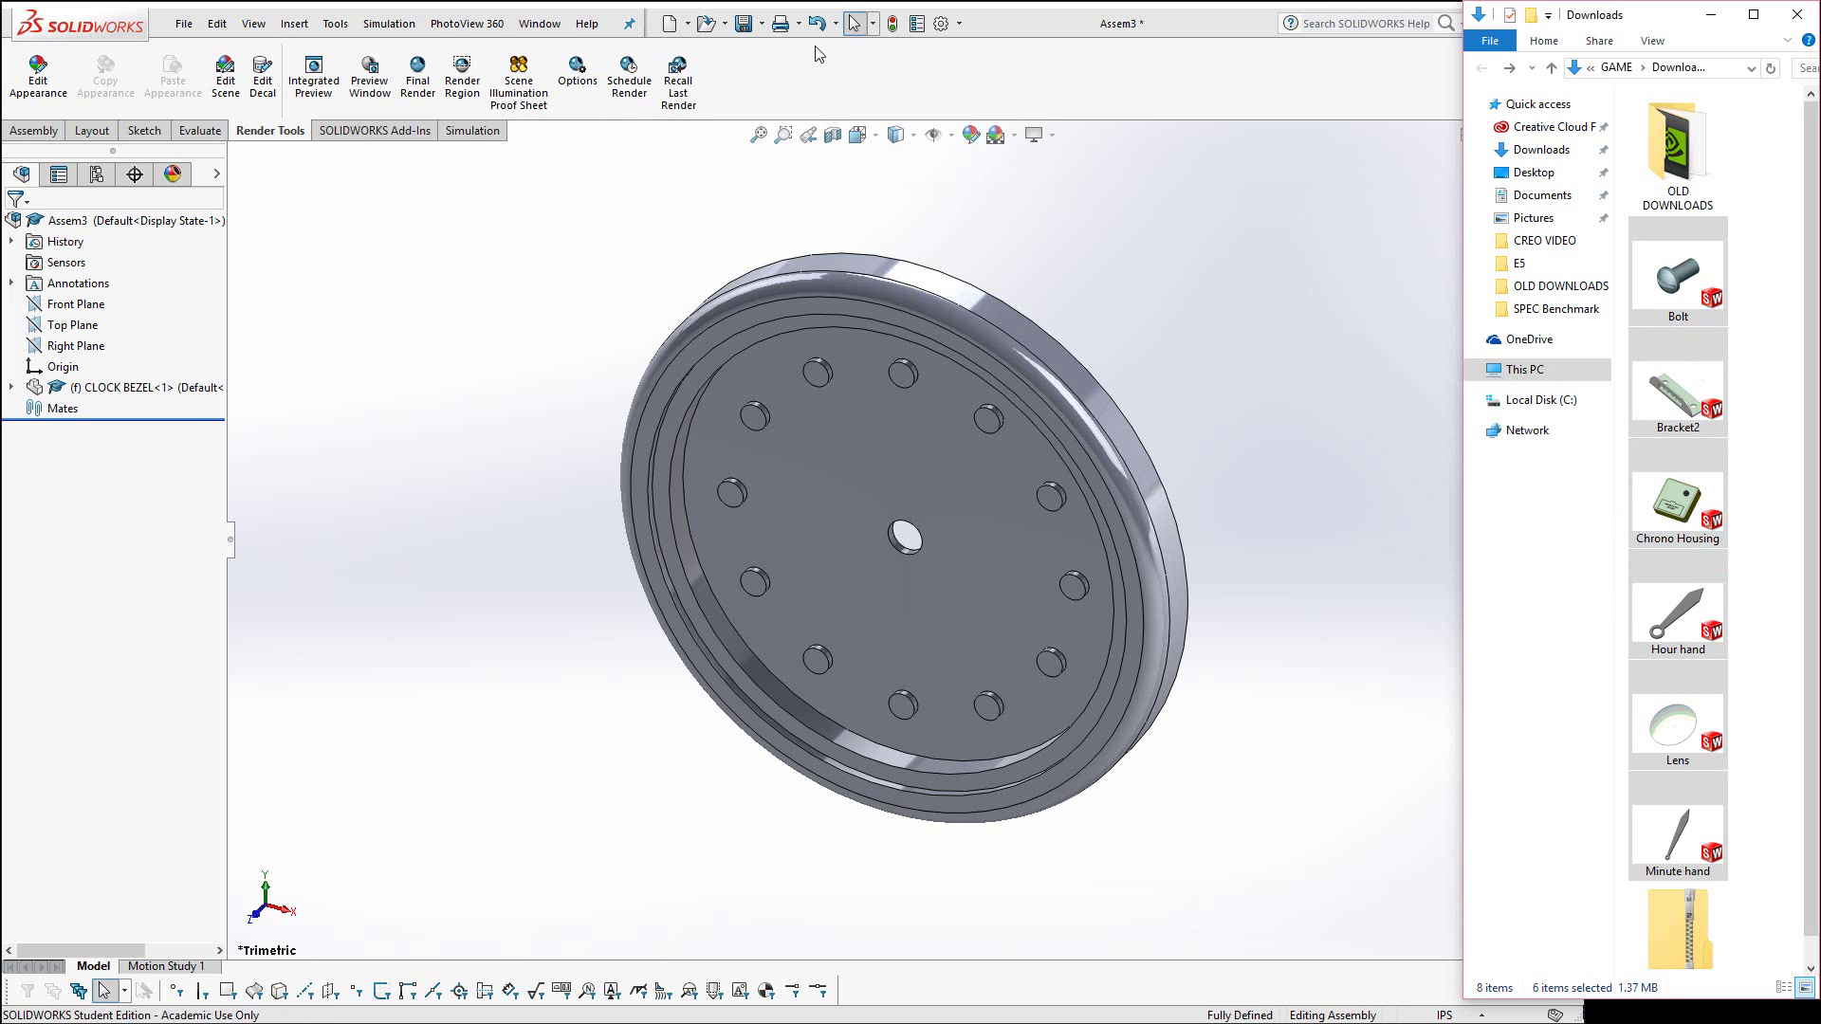
# Save the assembly in the E5 folder under the file name FINAL.
pyautogui.click(744, 24)
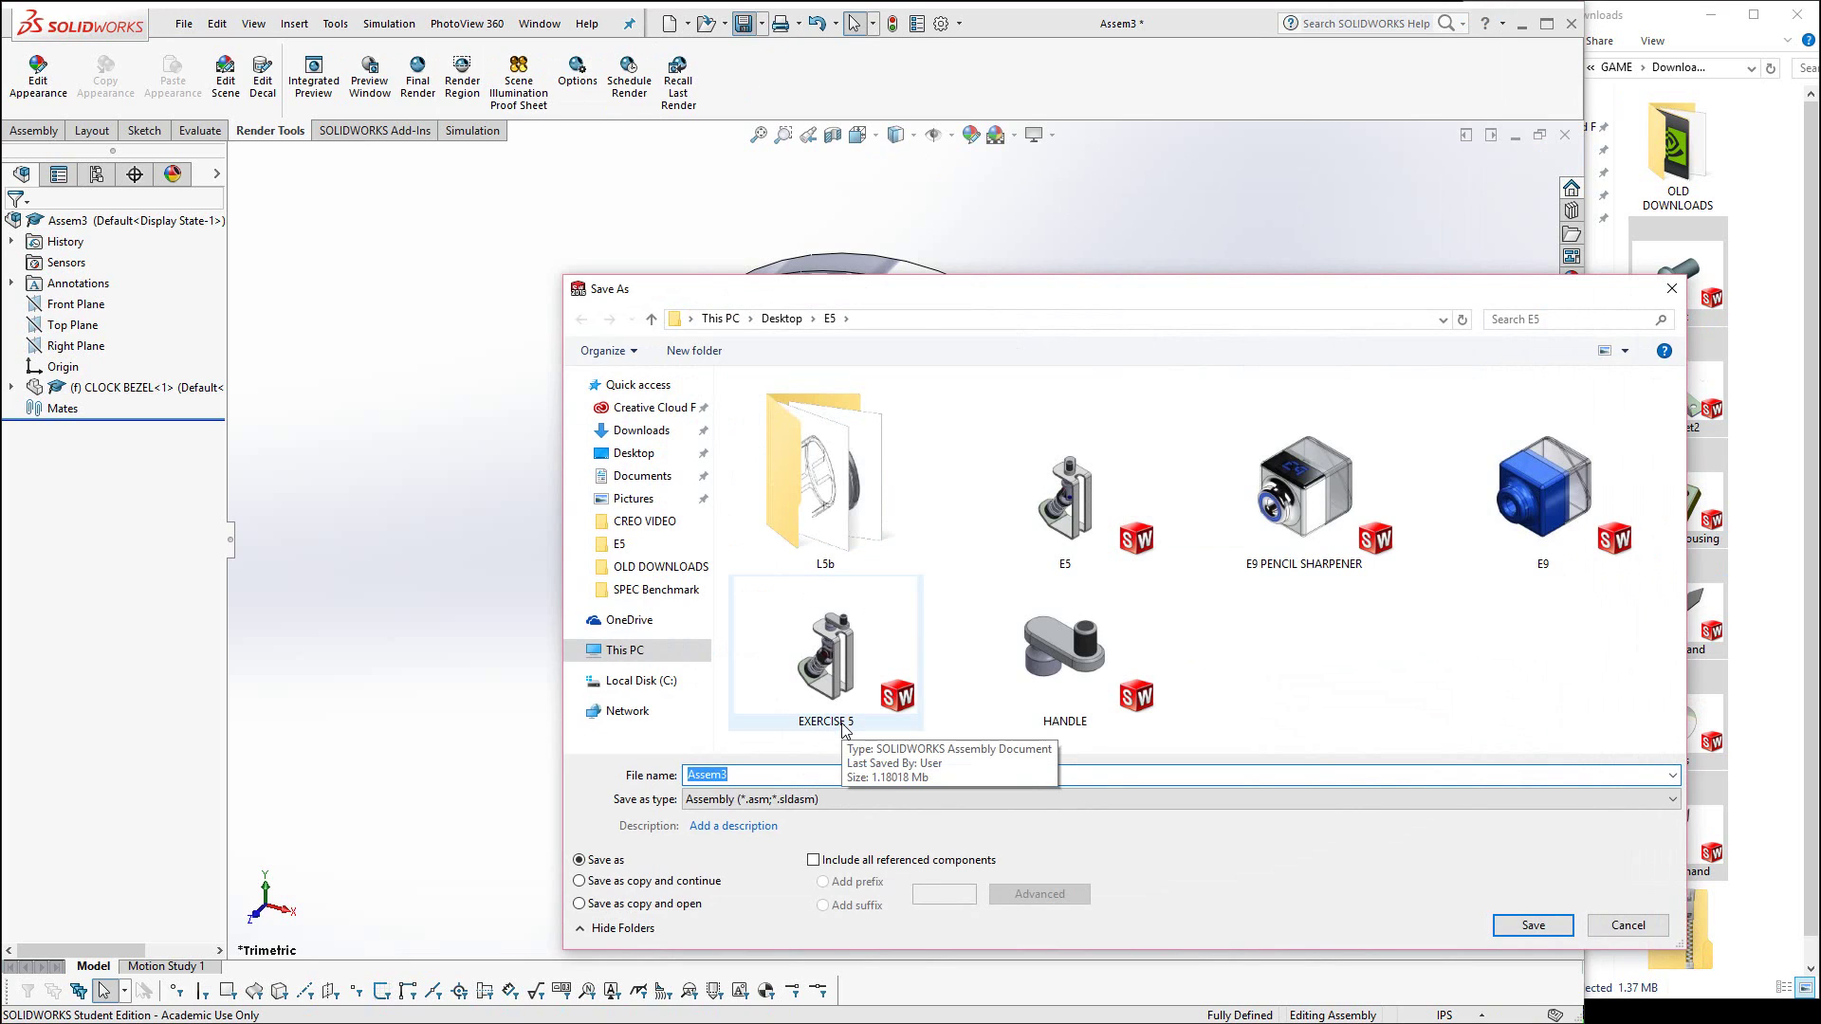
pyautogui.write('Fl')
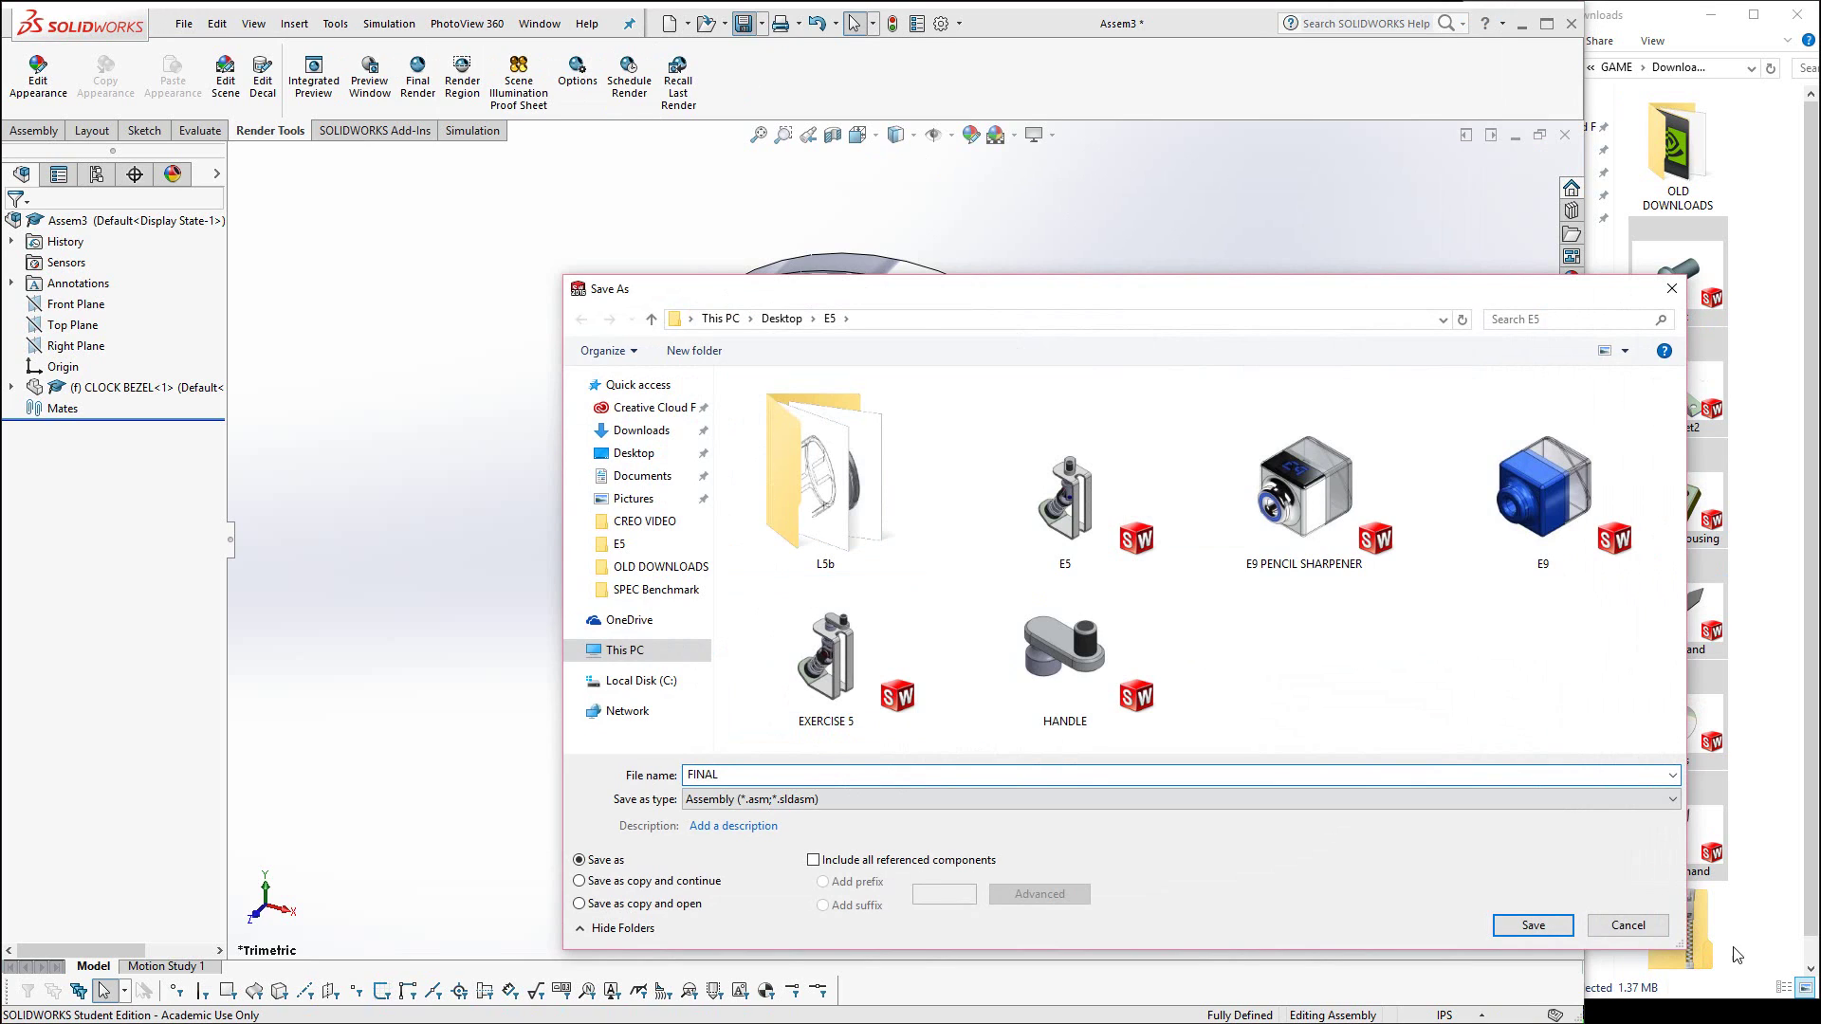
pyautogui.click(1528, 925)
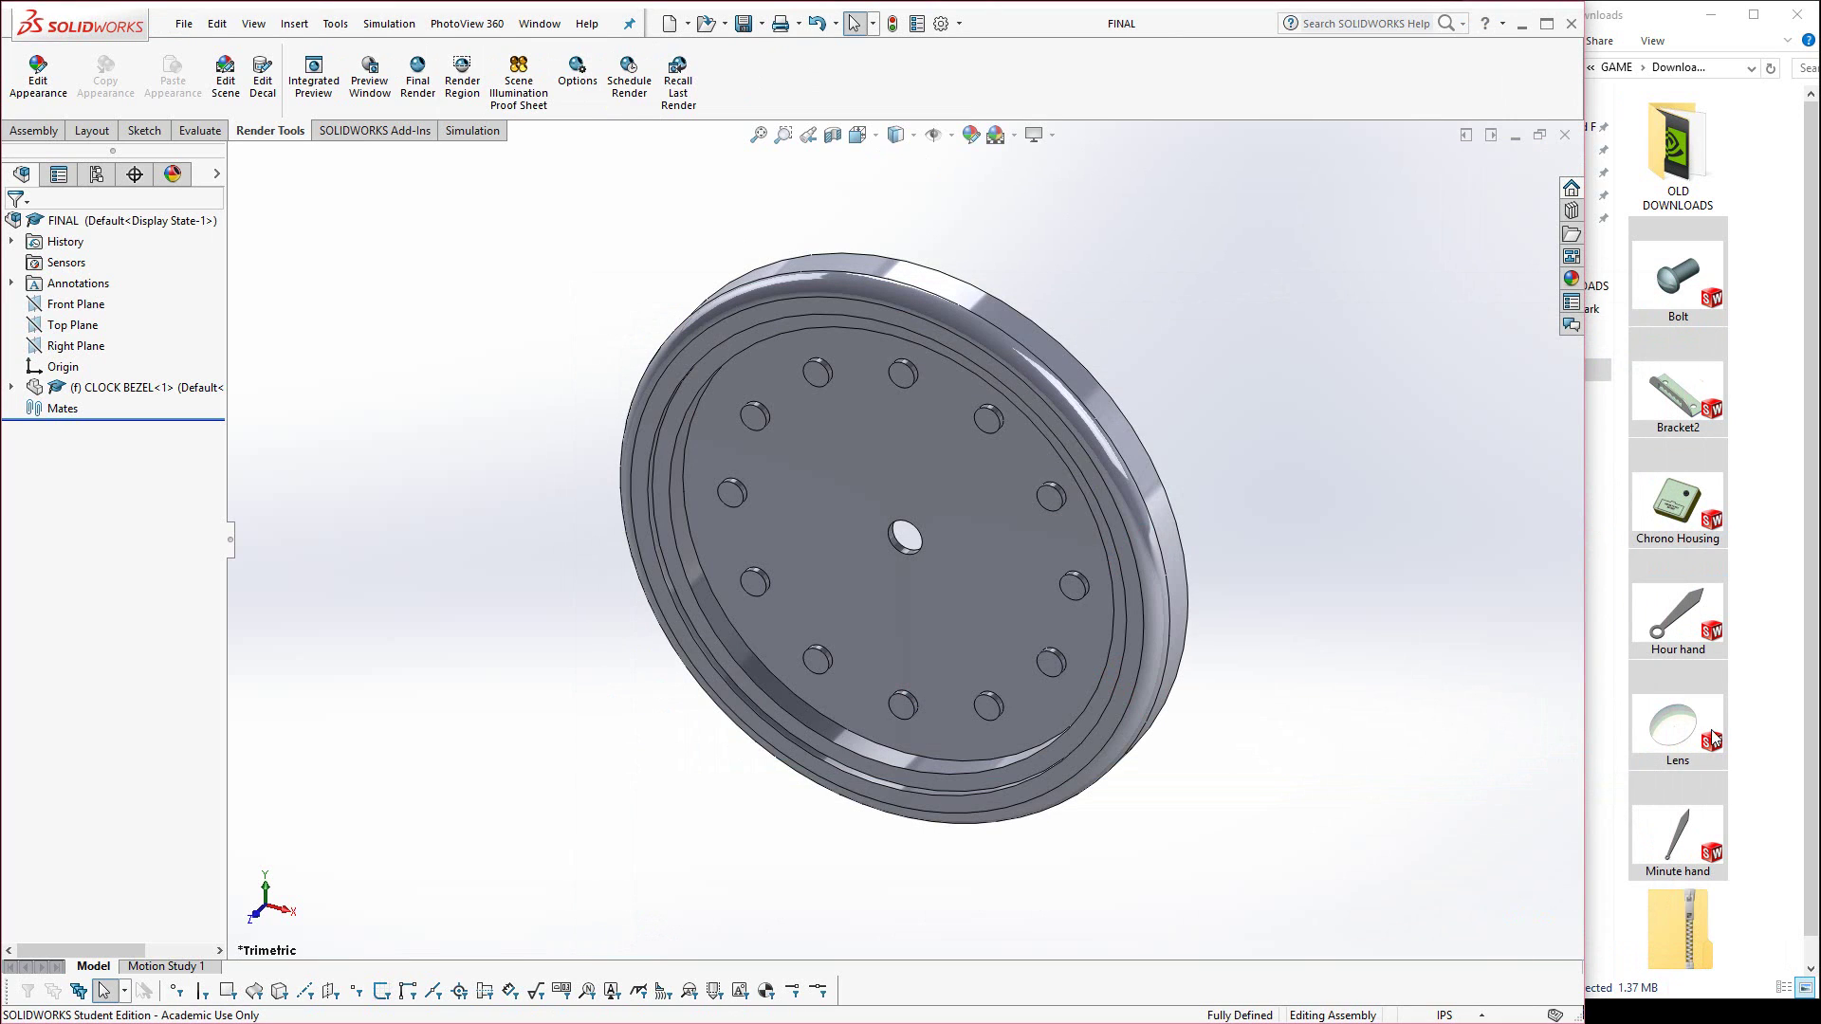
# Insert the six downloaded parts into the assembly and remove all of them except the Chrono Housing.
pyautogui.moveTo(1697, 517); pyautogui.dragTo(1286, 536)
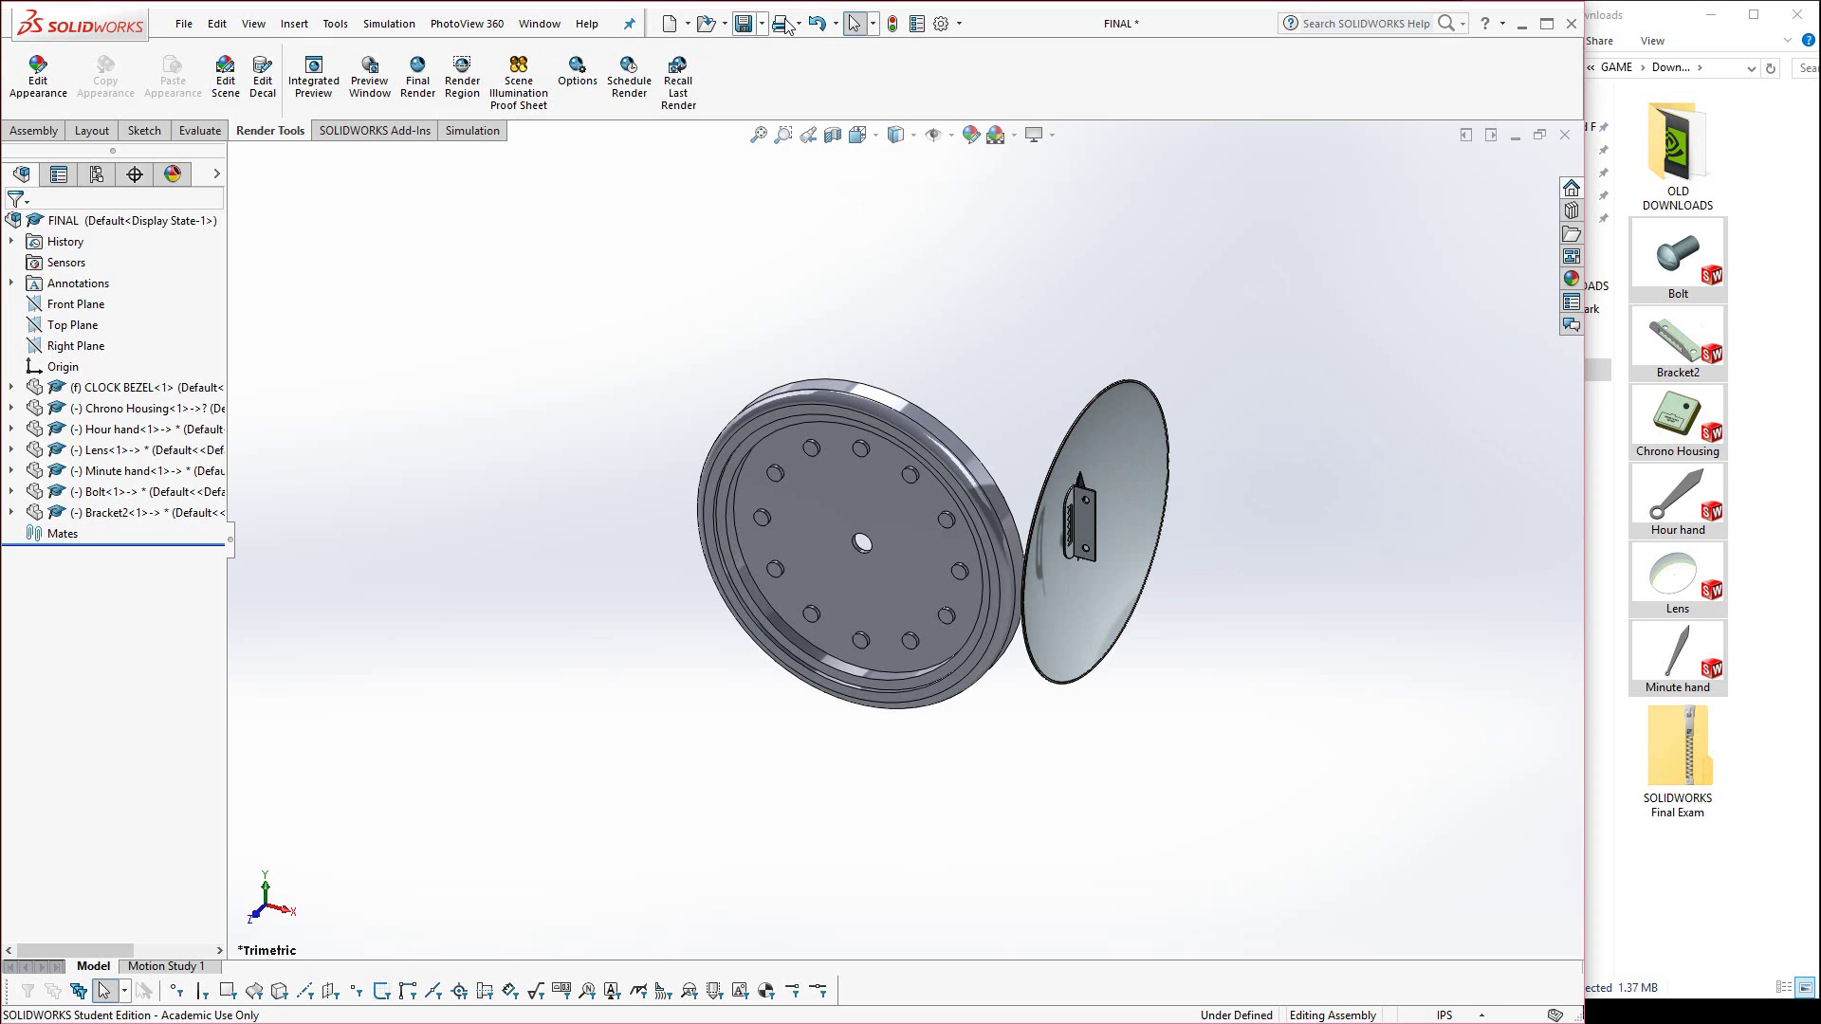
pyautogui.click(815, 25)
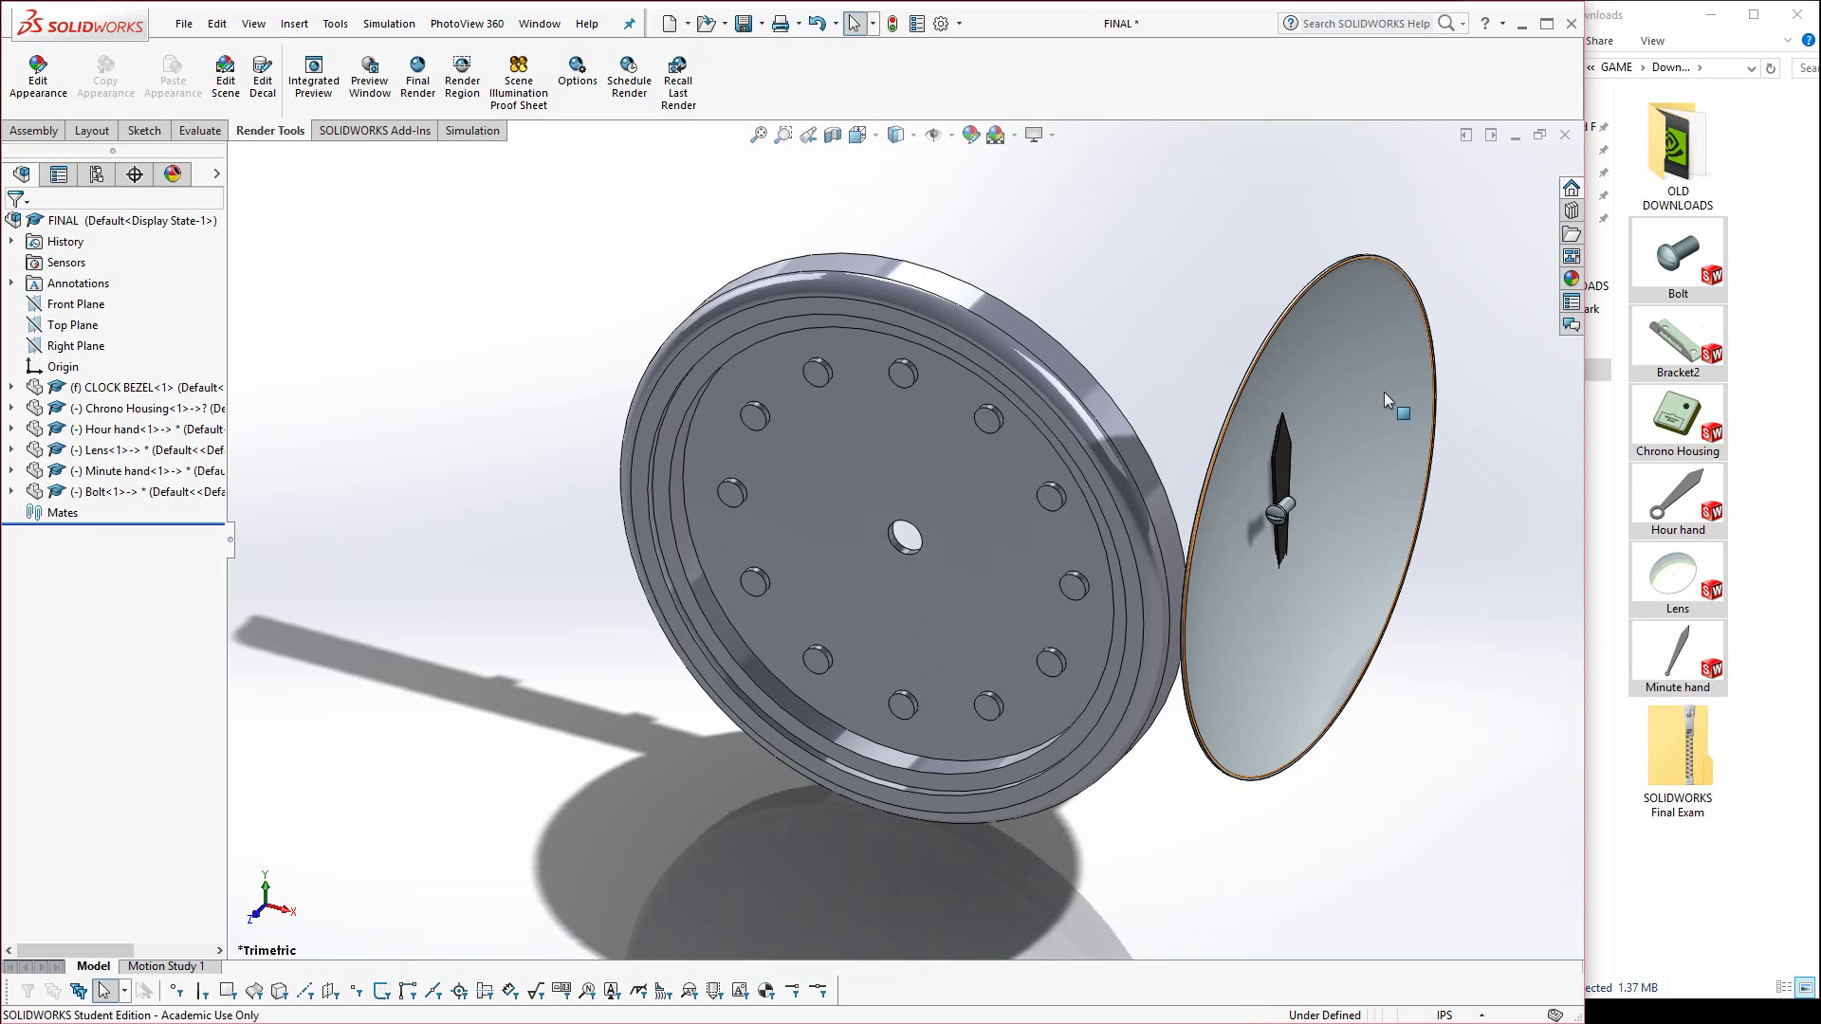
pyautogui.click(114, 491)
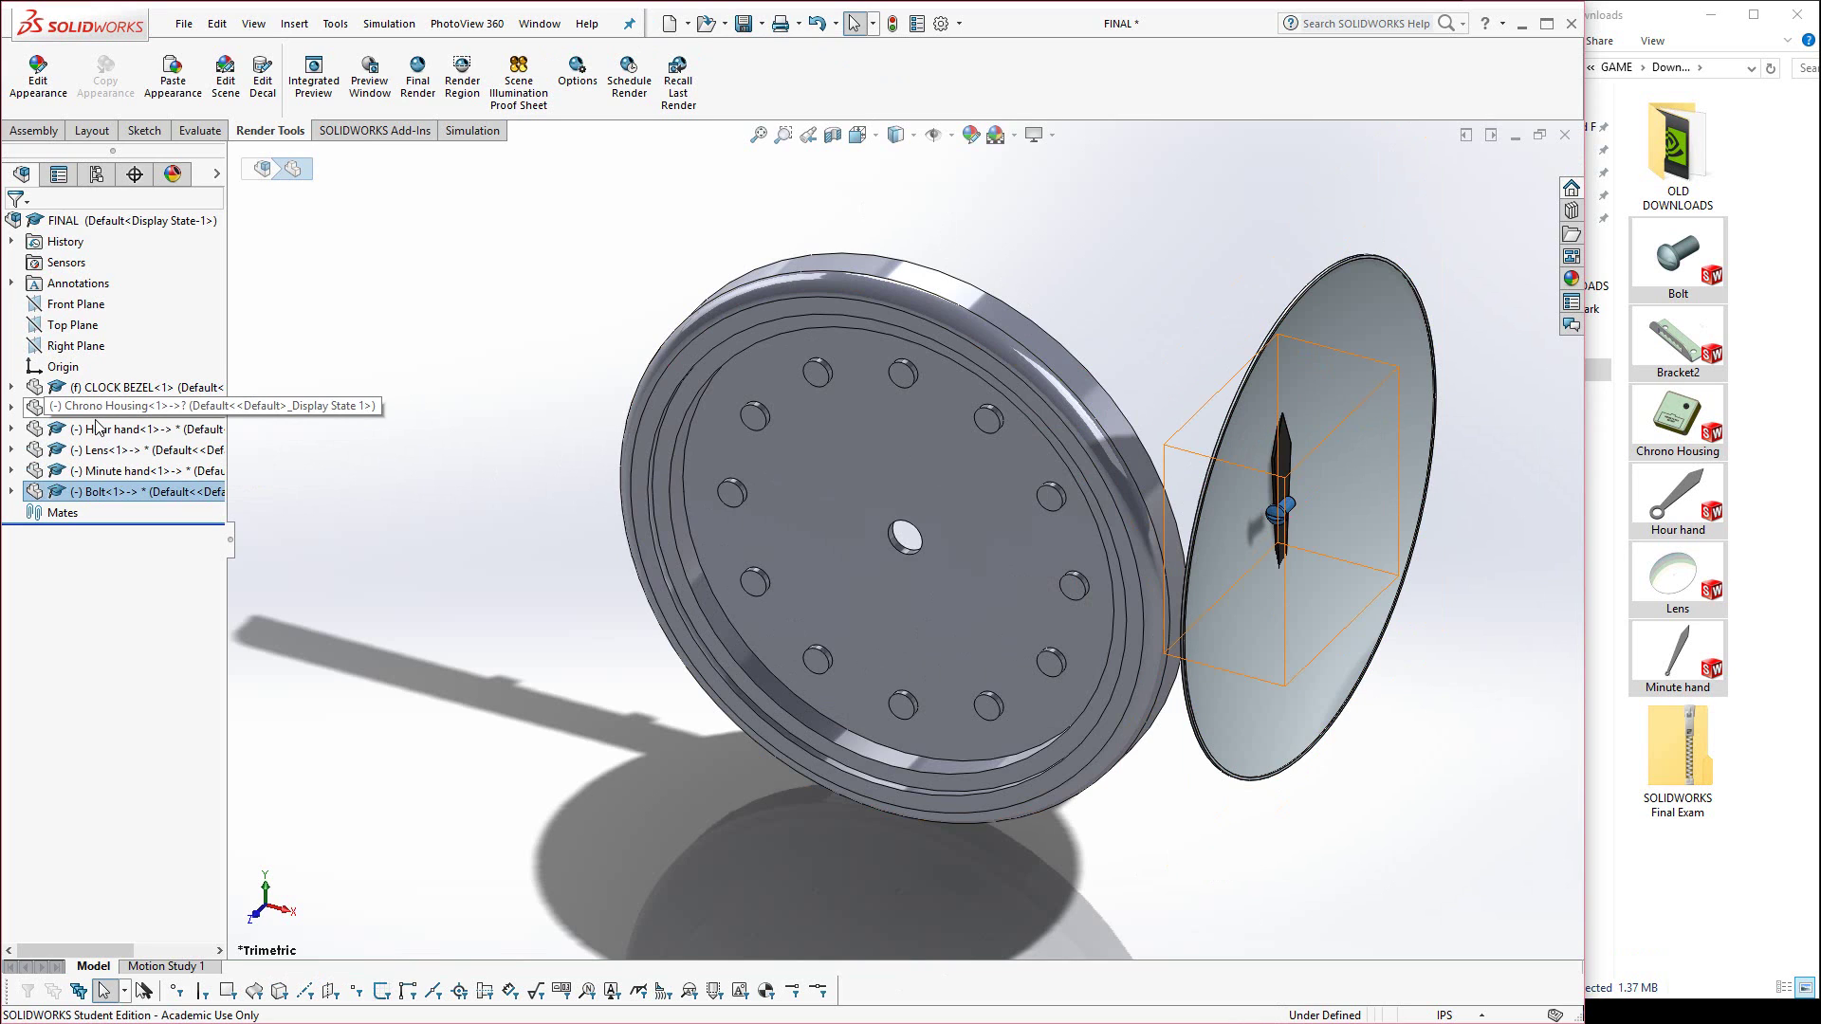
pyautogui.keyDown('ctrl'); pyautogui.click(98, 429); pyautogui.keyUp('ctrl')
pyautogui.keyDown('shift'); pyautogui.click(122, 452); pyautogui.keyUp('shift')
pyautogui.press('Delete')
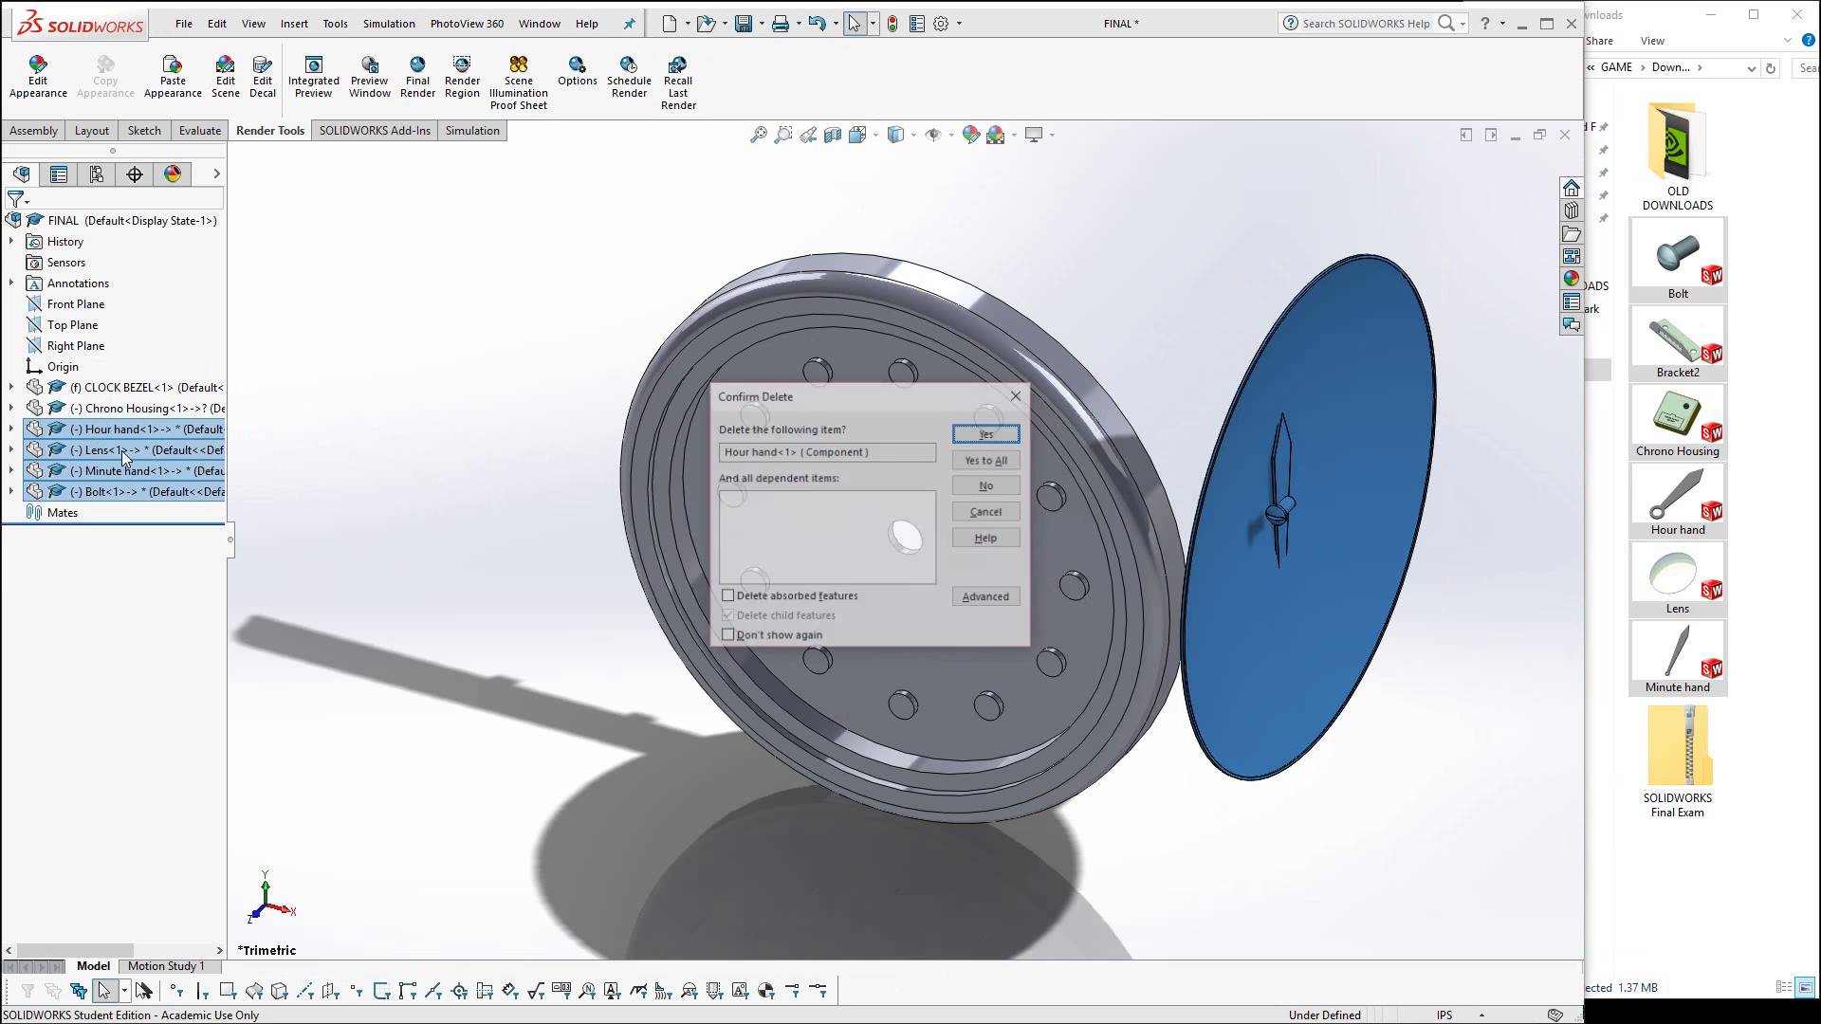
pyautogui.click(989, 458)
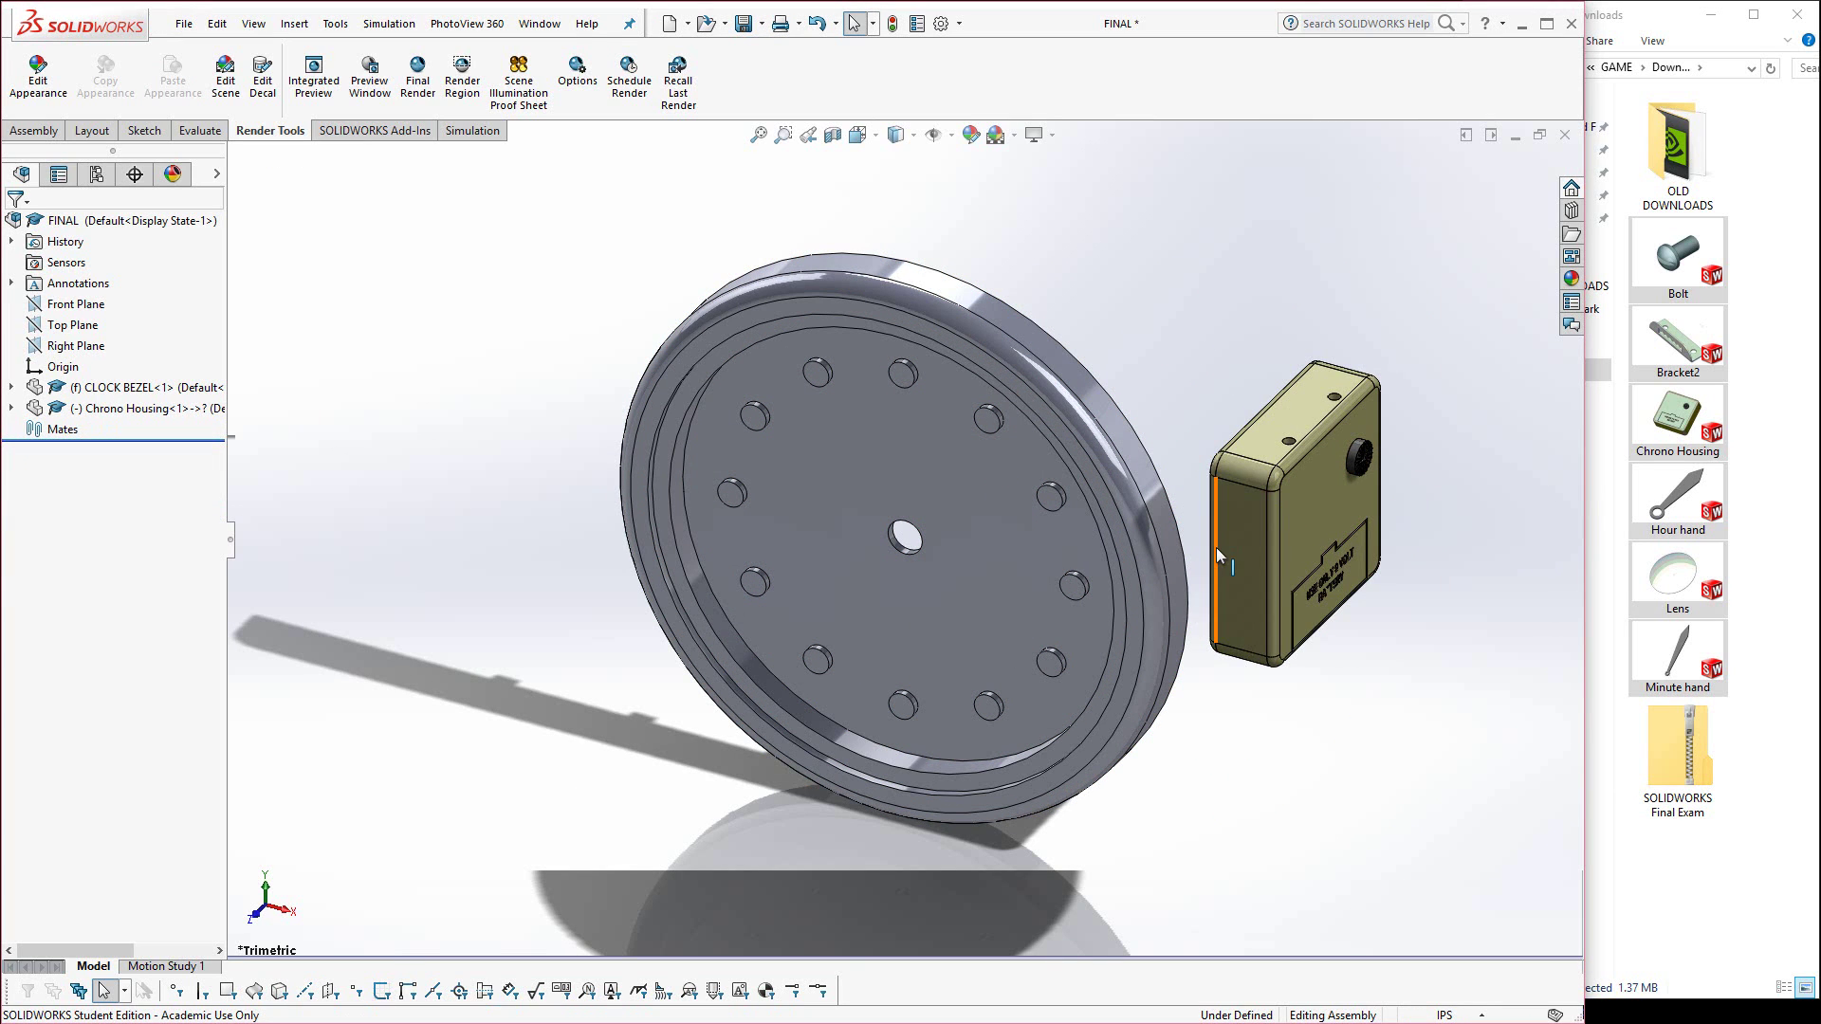
# Move the Chrono Housing beside the bezel and rotate it with Rotate Component so its shaft side faces forward.
pyautogui.moveTo(1186, 537); pyautogui.dragTo(1187, 527, button='middle')
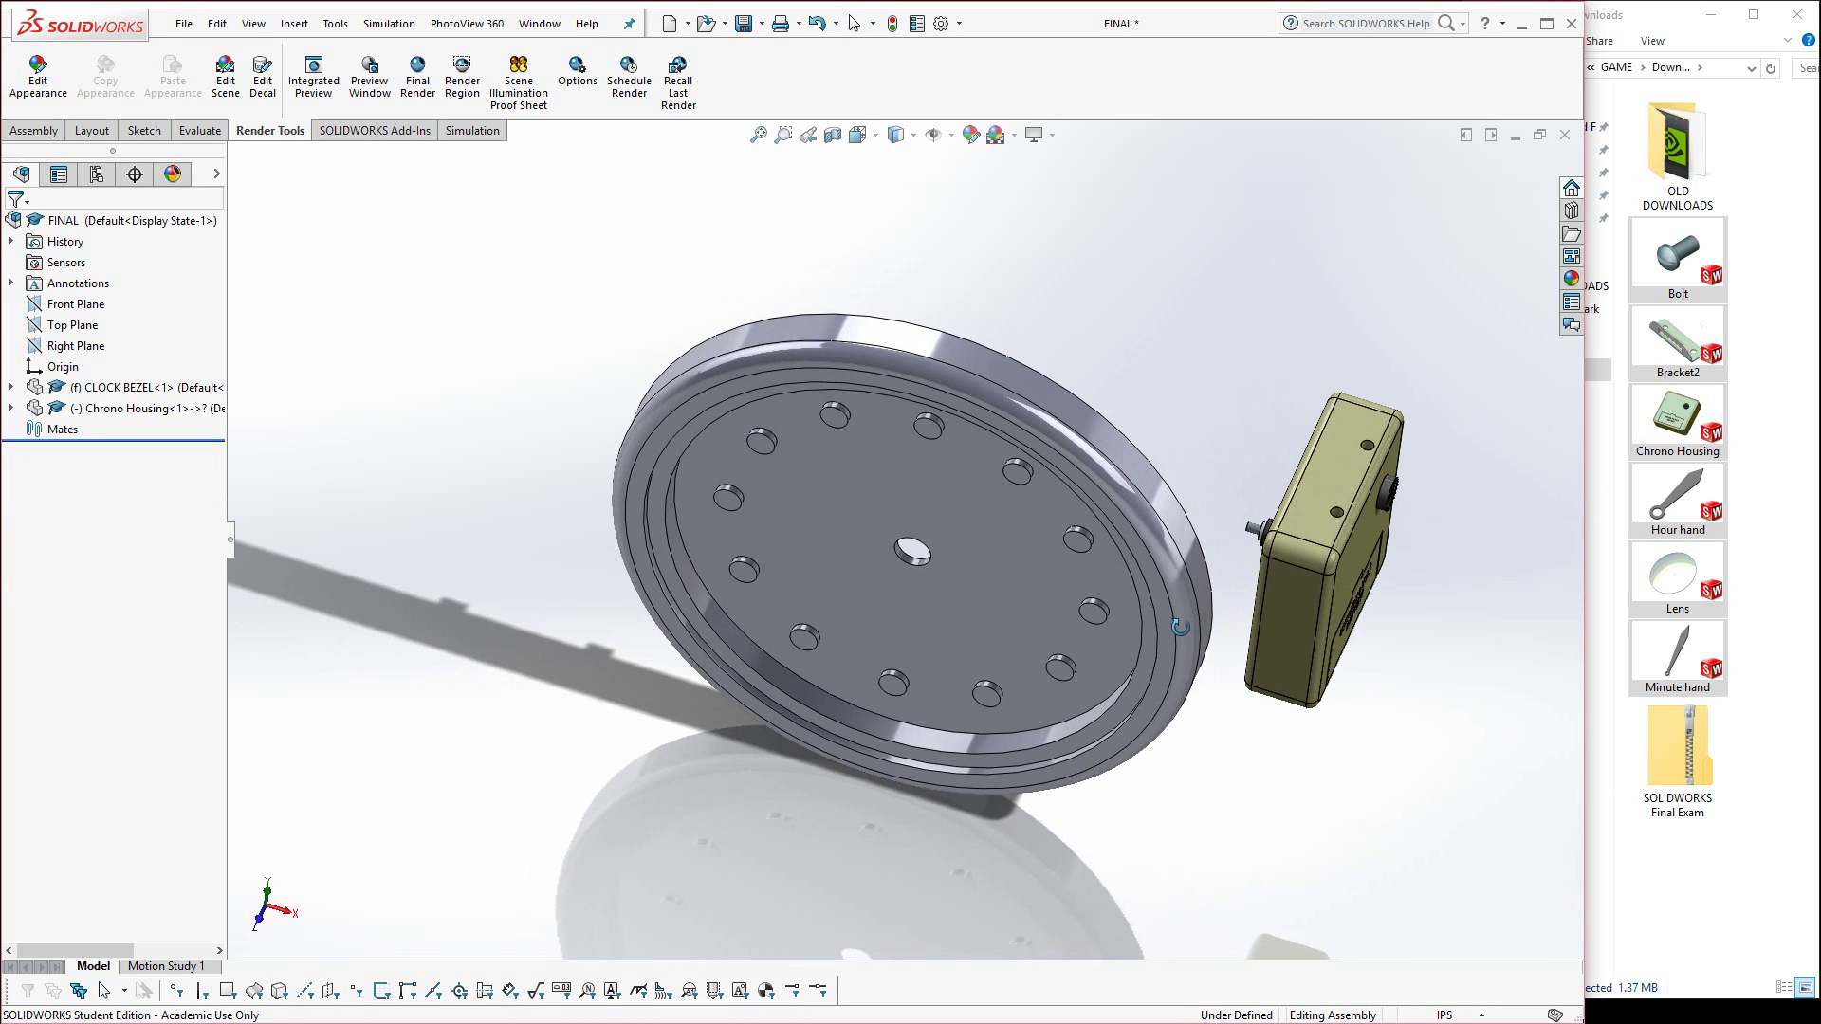
pyautogui.scroll(-3, 1188, 527)
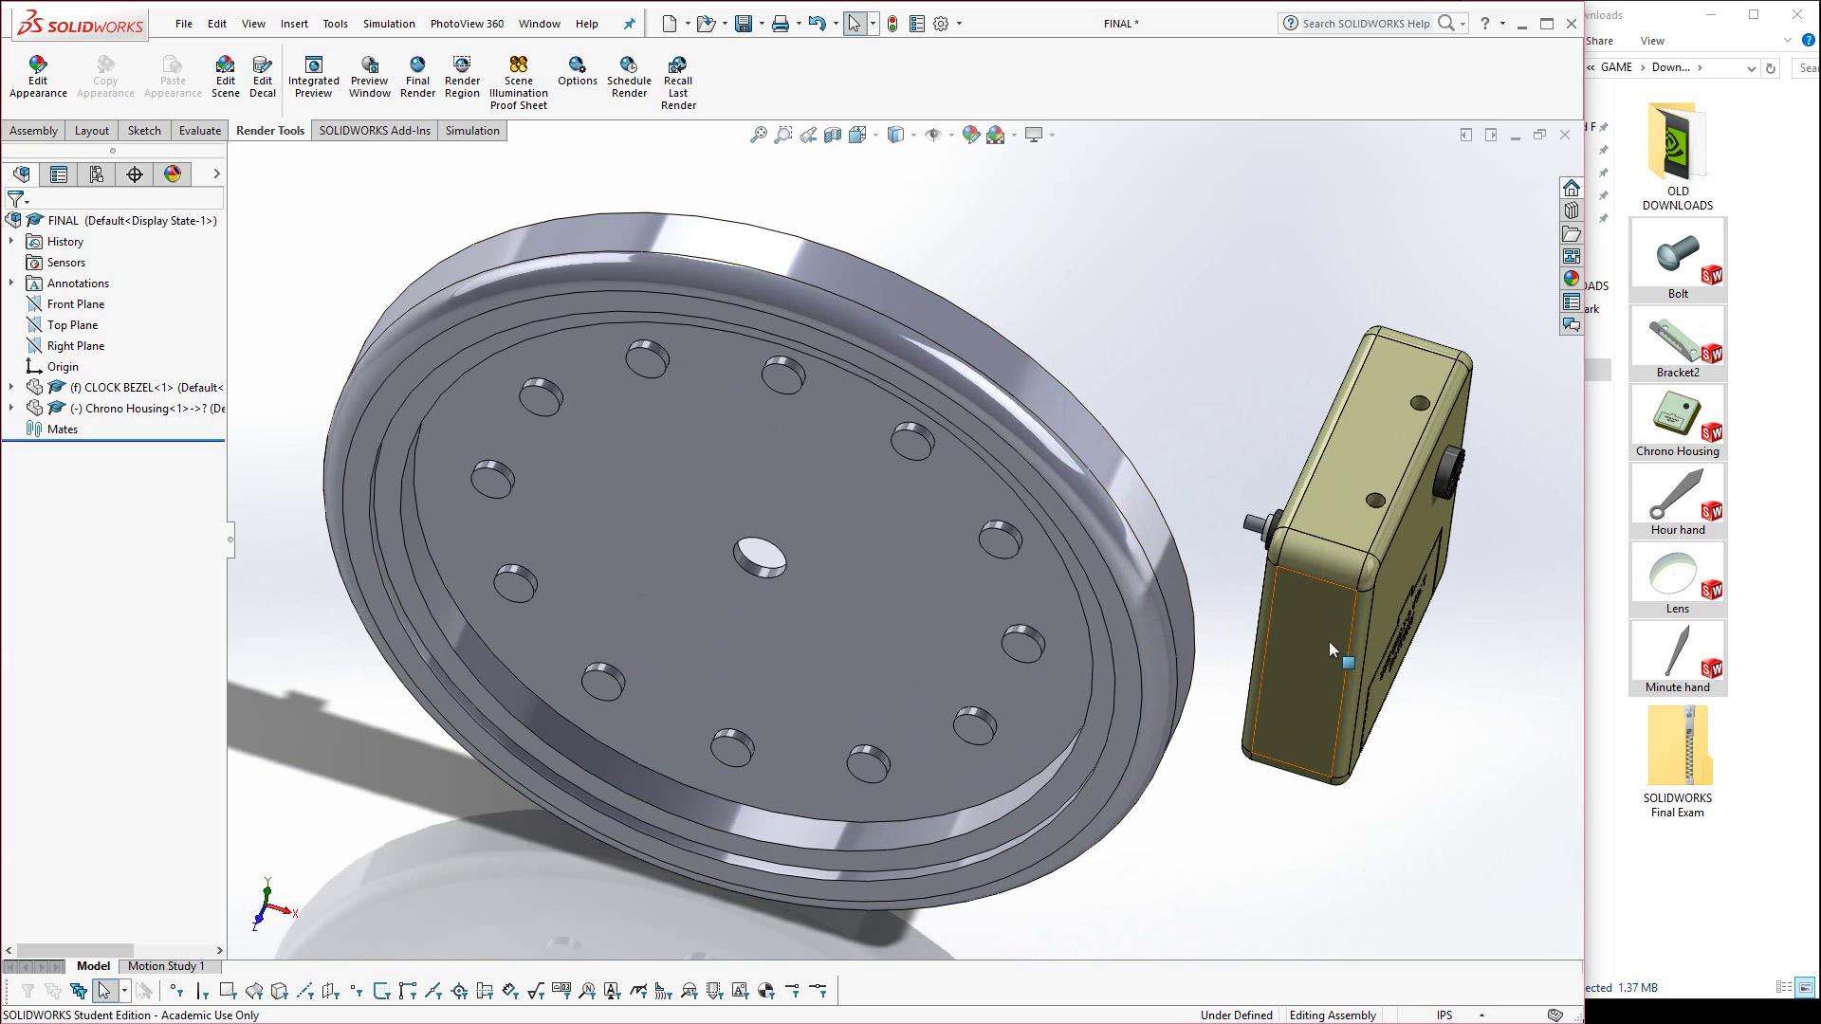
pyautogui.moveTo(1275, 569); pyautogui.dragTo(1248, 520)
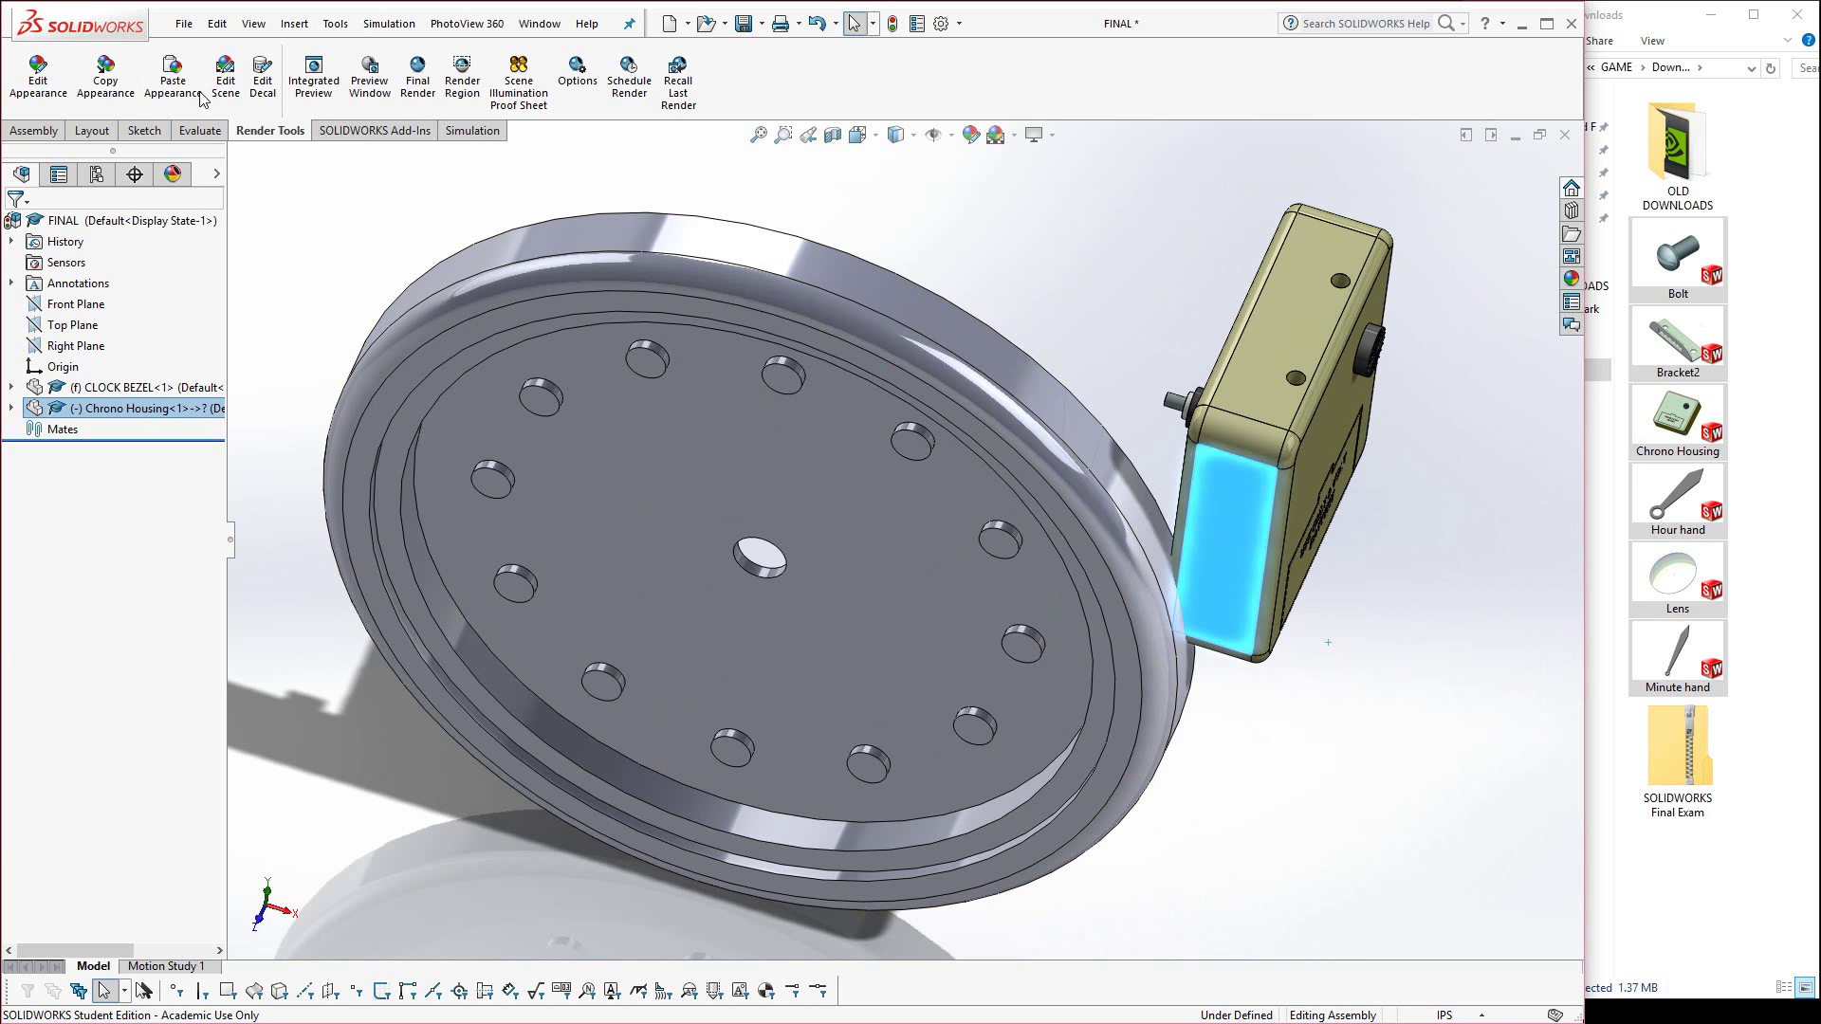
pyautogui.click(34, 131)
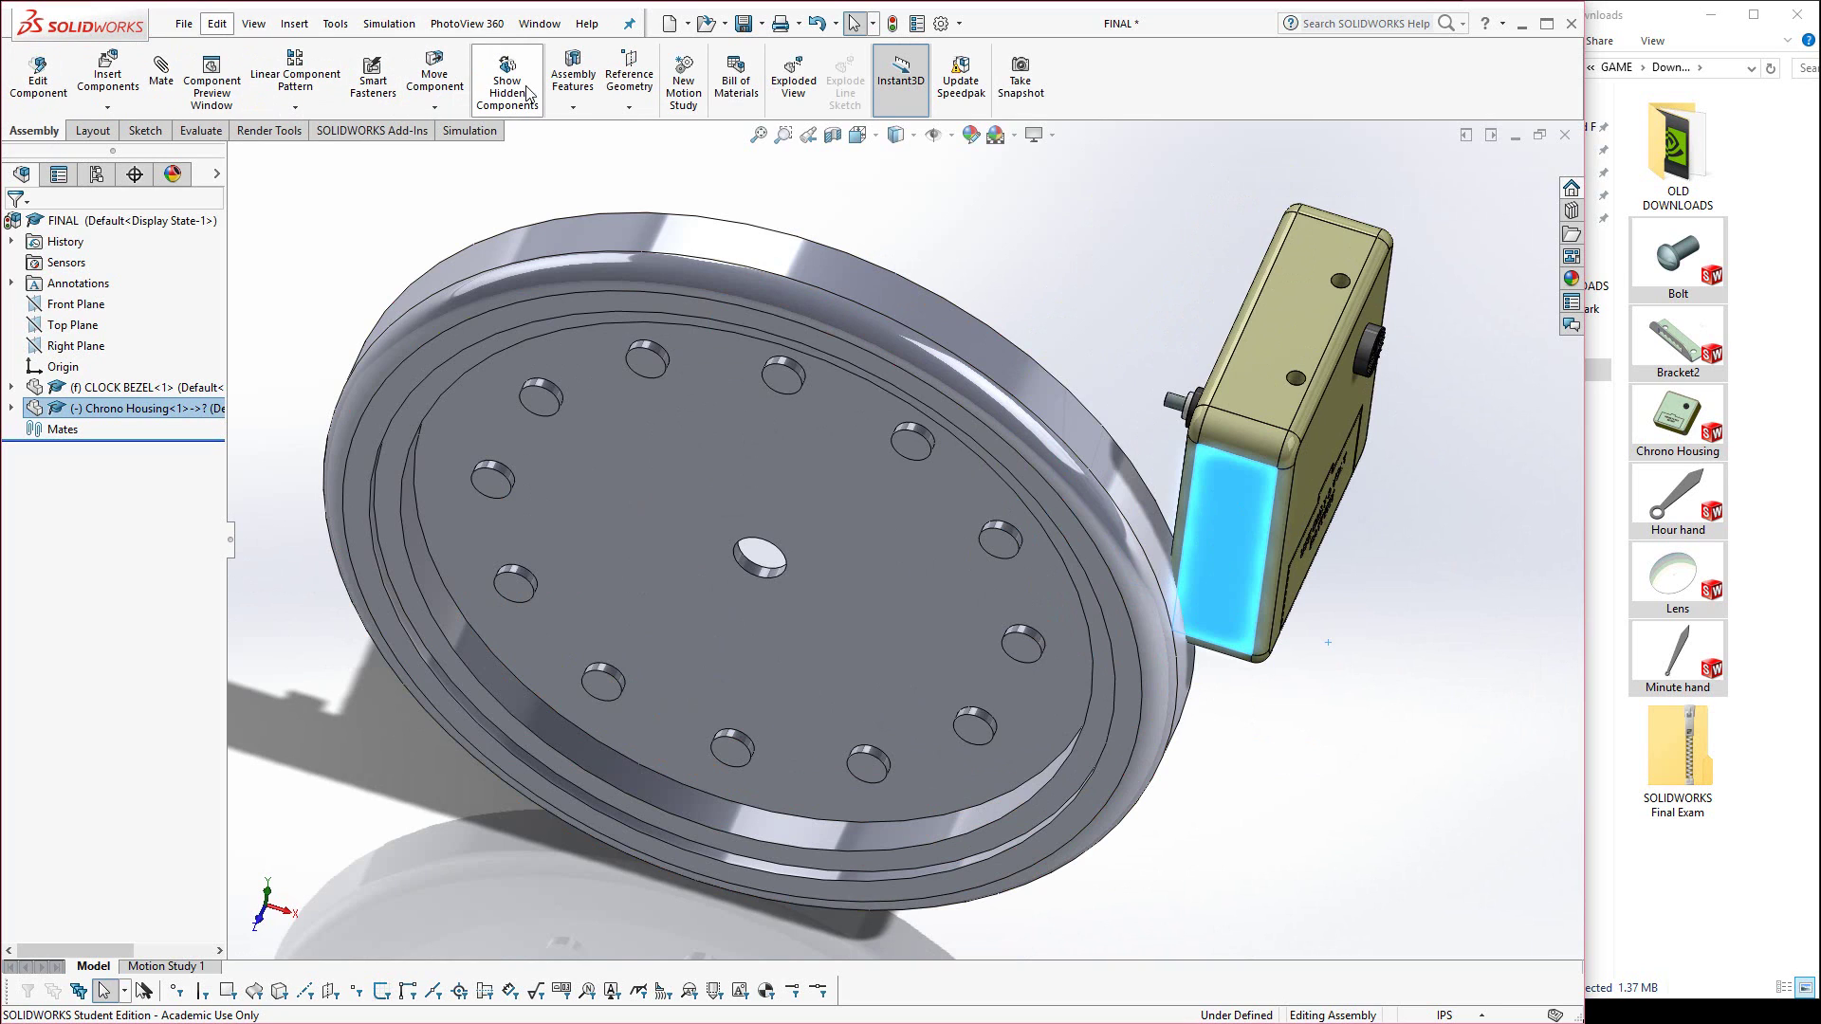
pyautogui.click(434, 107)
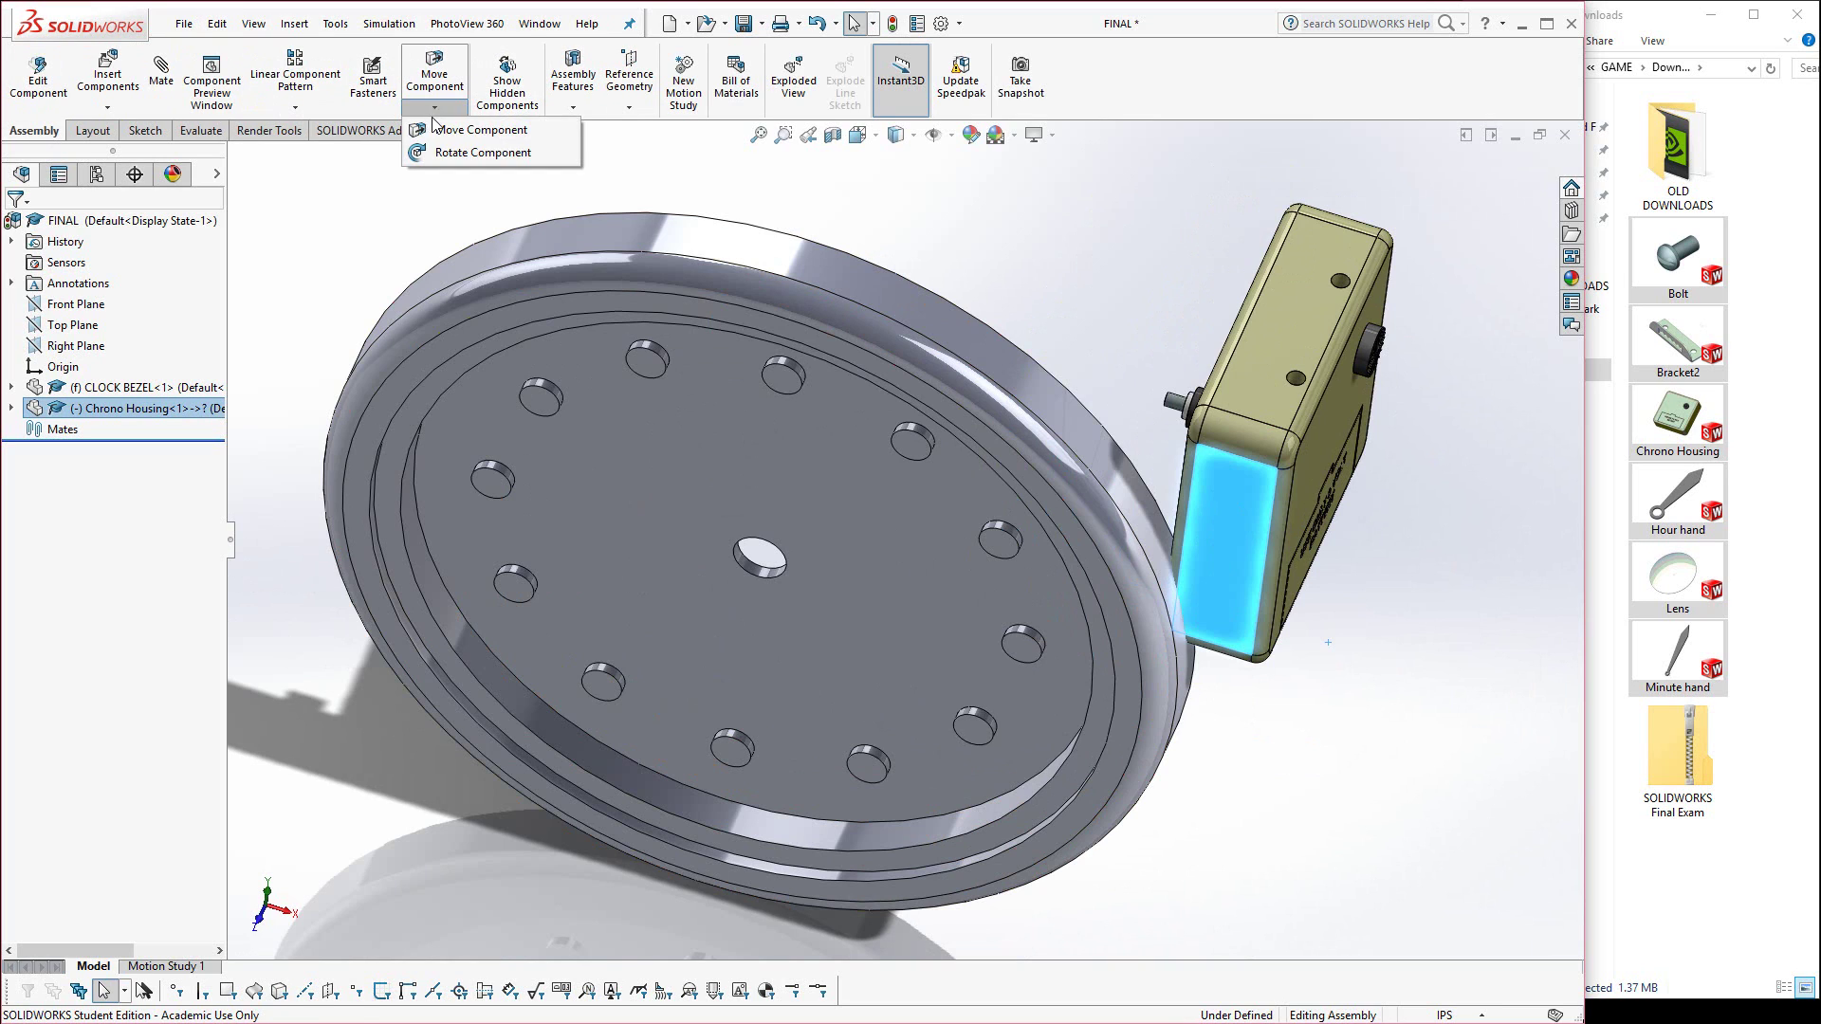
pyautogui.click(445, 156)
pyautogui.moveTo(1203, 513); pyautogui.dragTo(1284, 605)
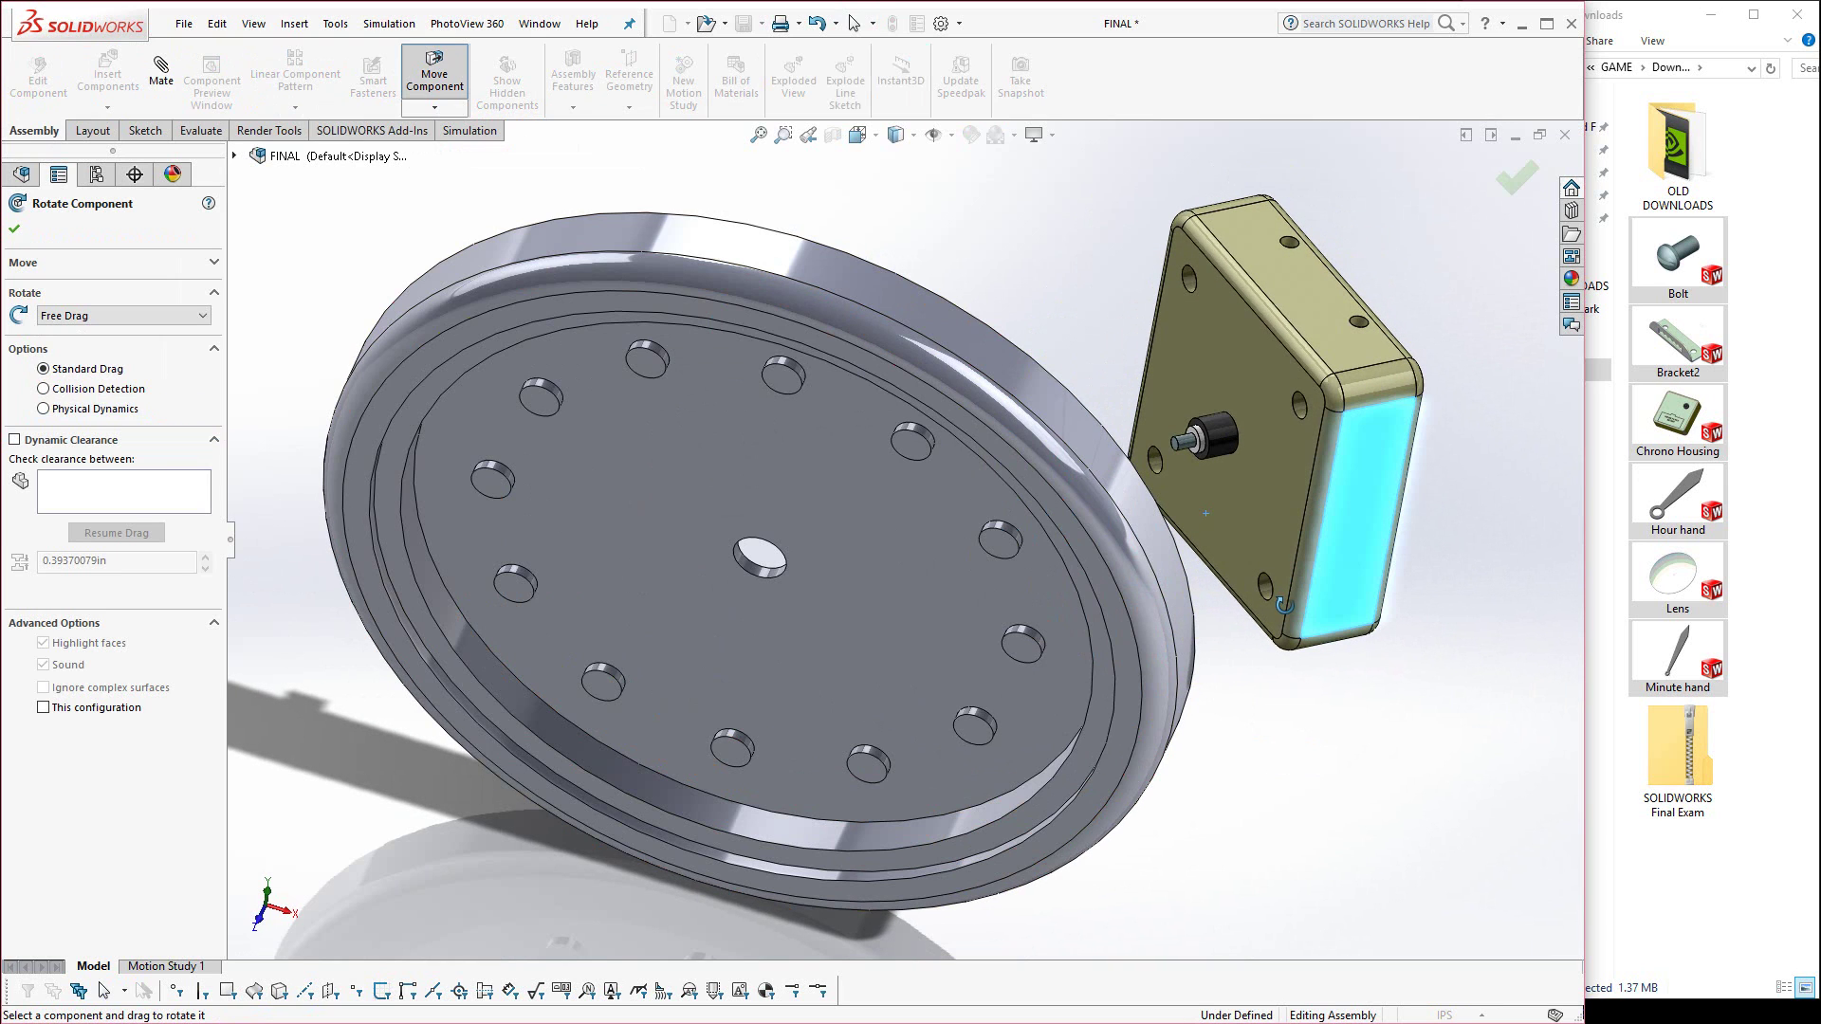
pyautogui.press('Escape')
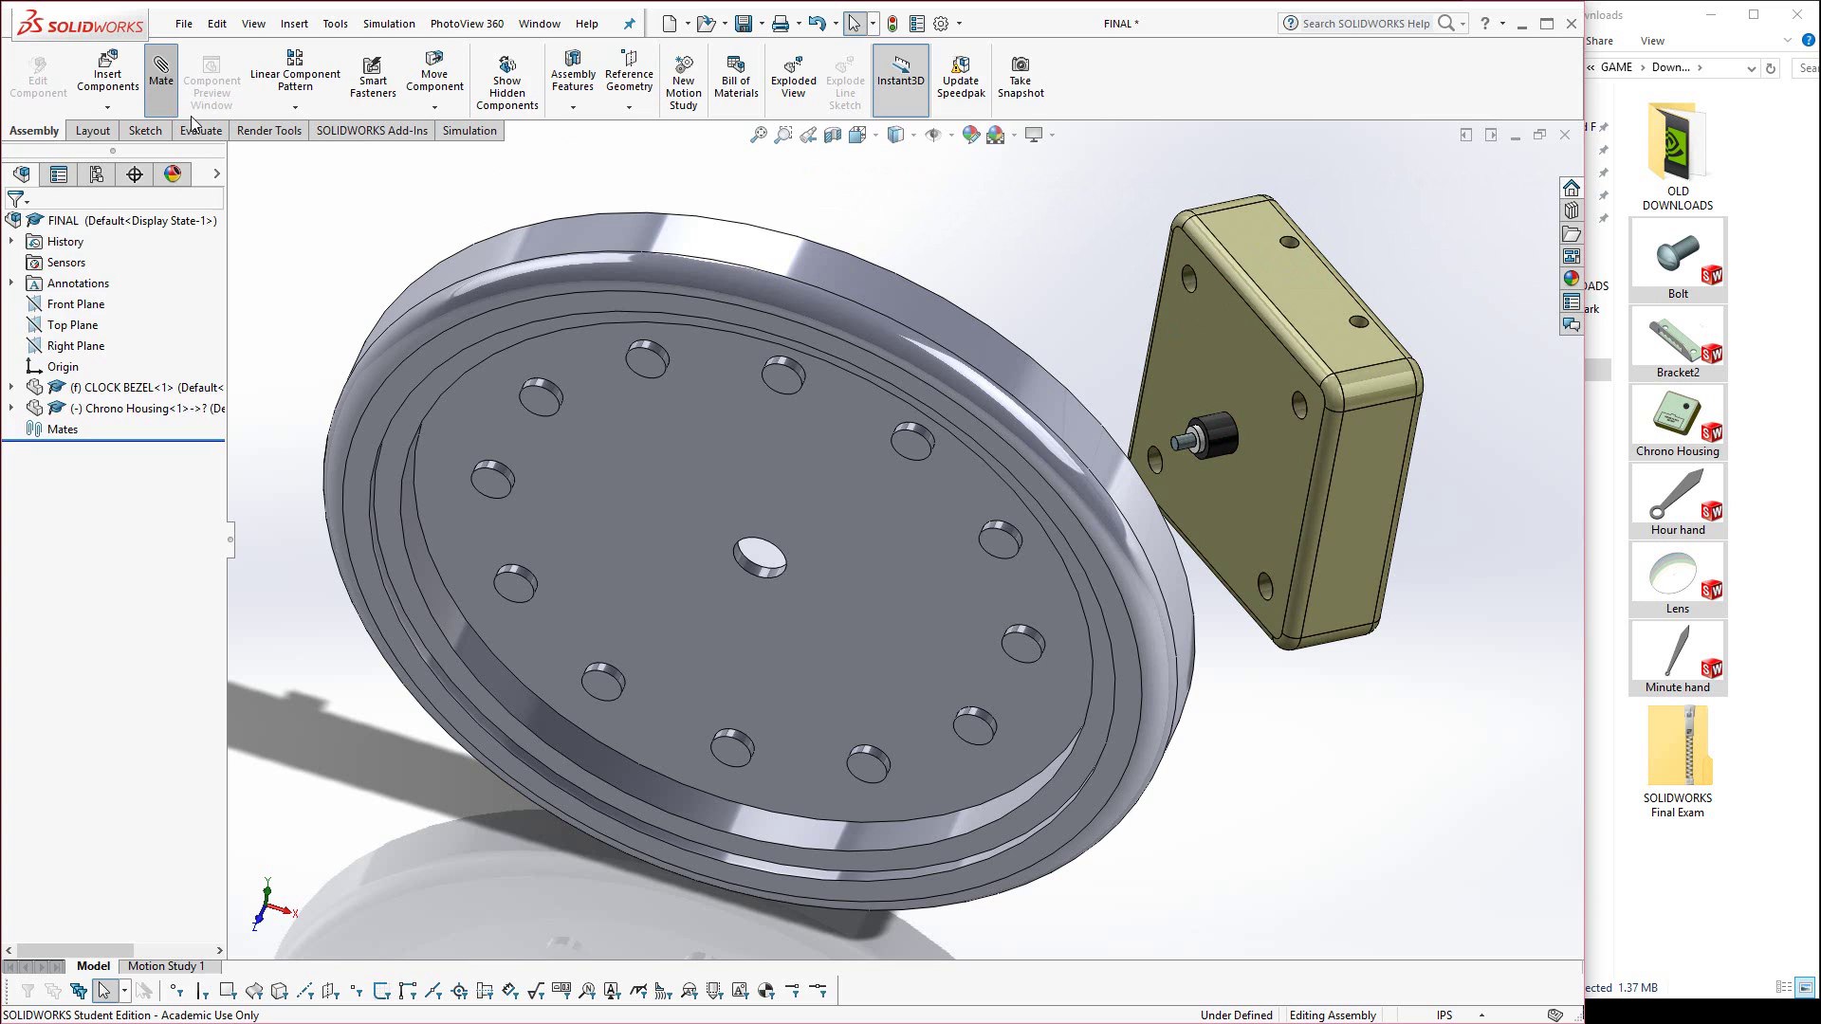
# Mate a corner mounting hole edge of the Chrono Housing coincident with the matching hole edge on the bezel's back.
pyautogui.click(1301, 419)
pyautogui.moveTo(1252, 758); pyautogui.dragTo(1106, 834, button='middle')
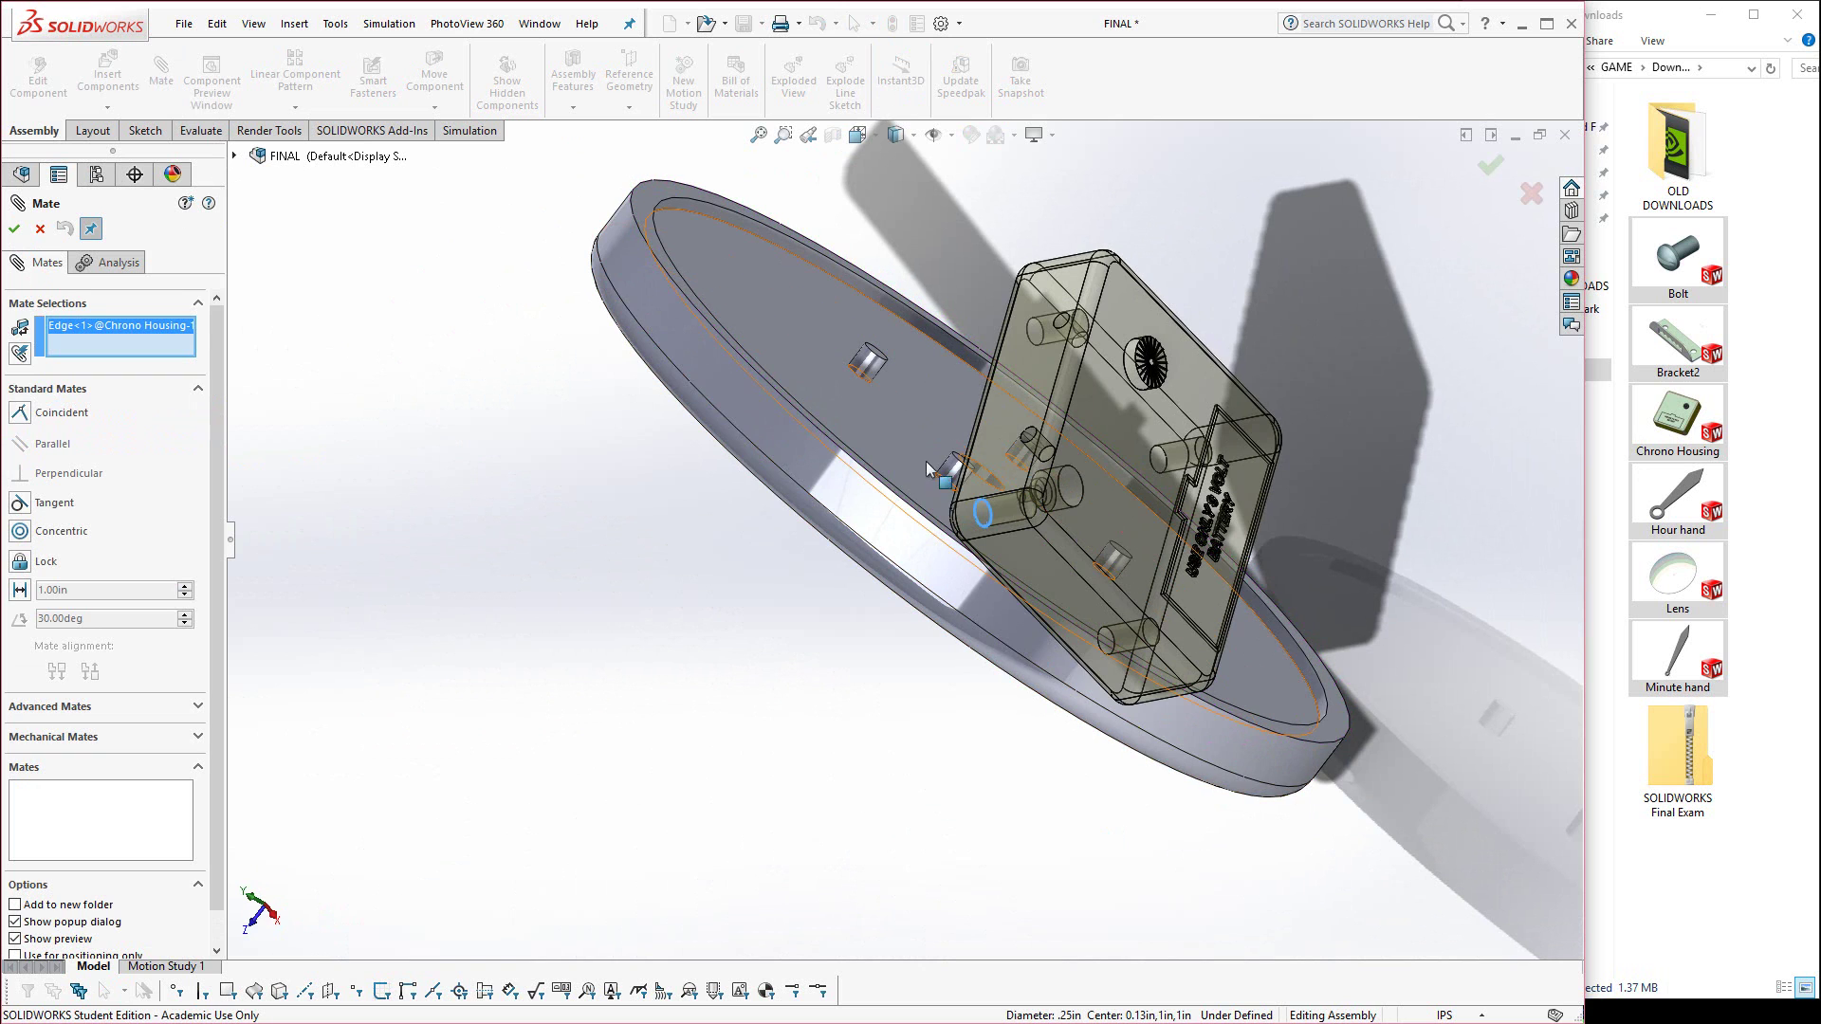
pyautogui.moveTo(926, 461); pyautogui.dragTo(893, 508, button='middle')
pyautogui.scroll(-5, 934, 503)
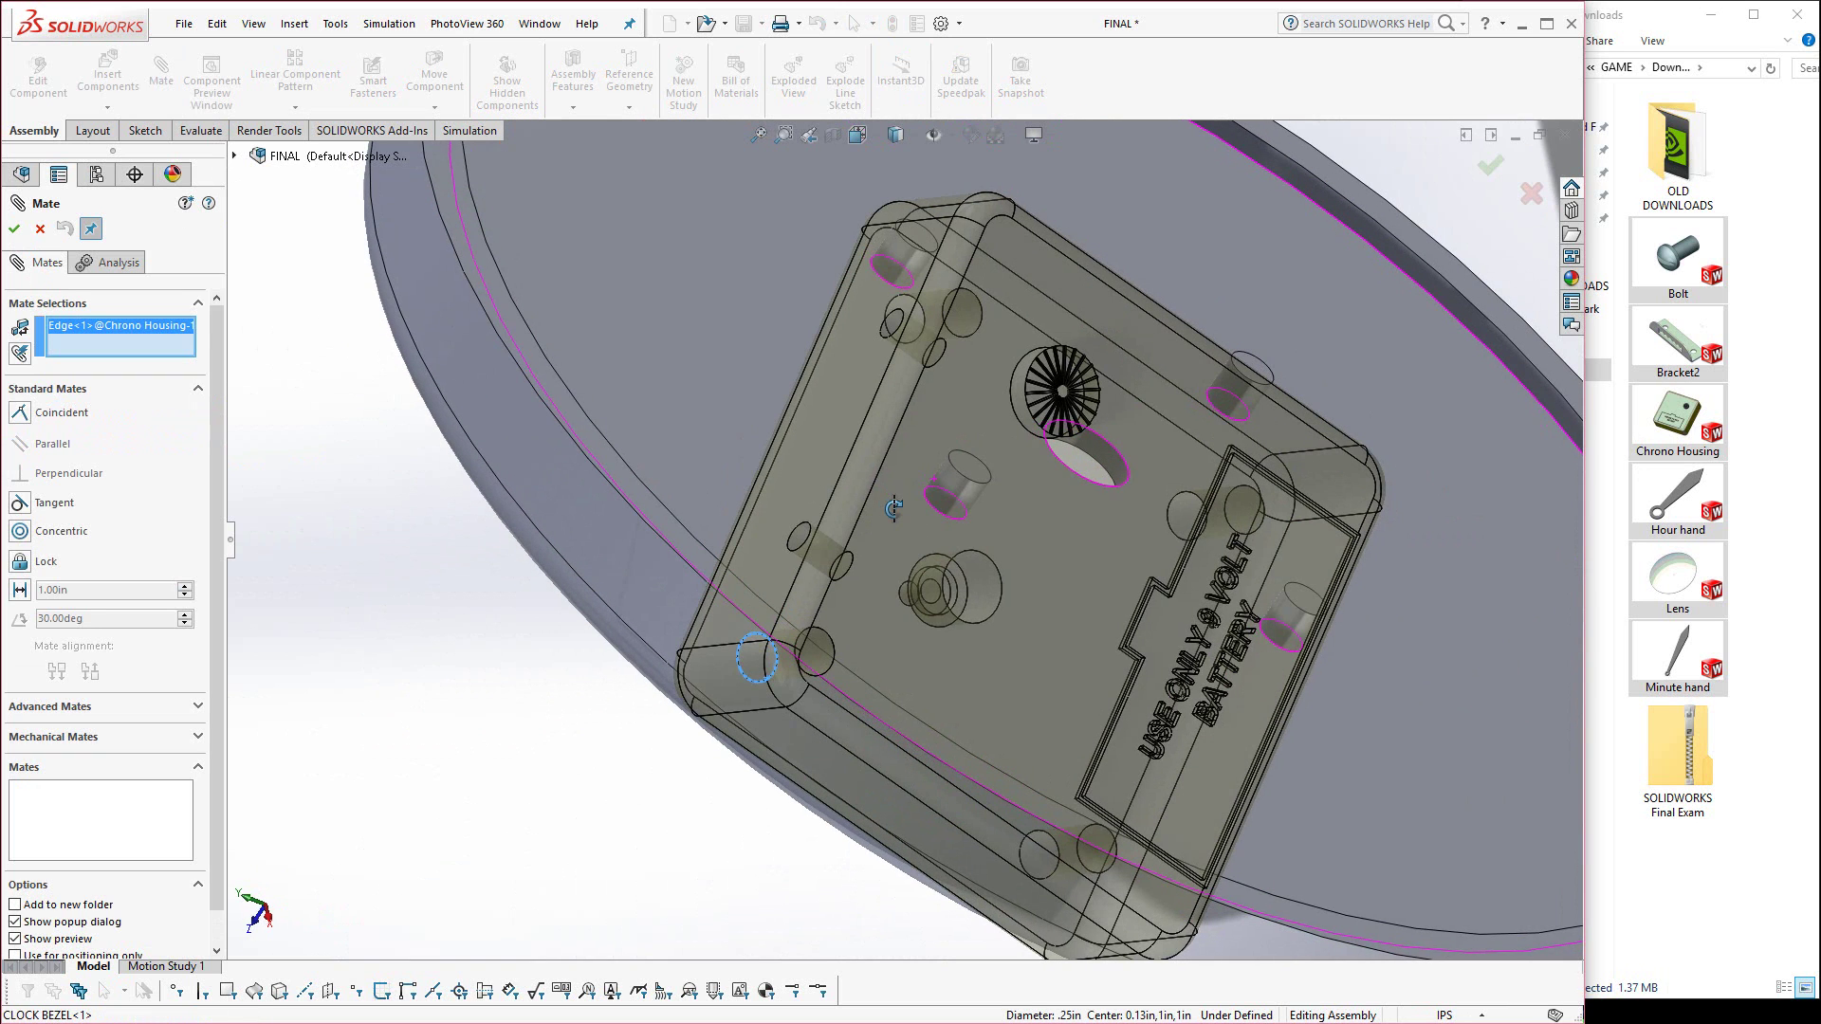
pyautogui.click(946, 520)
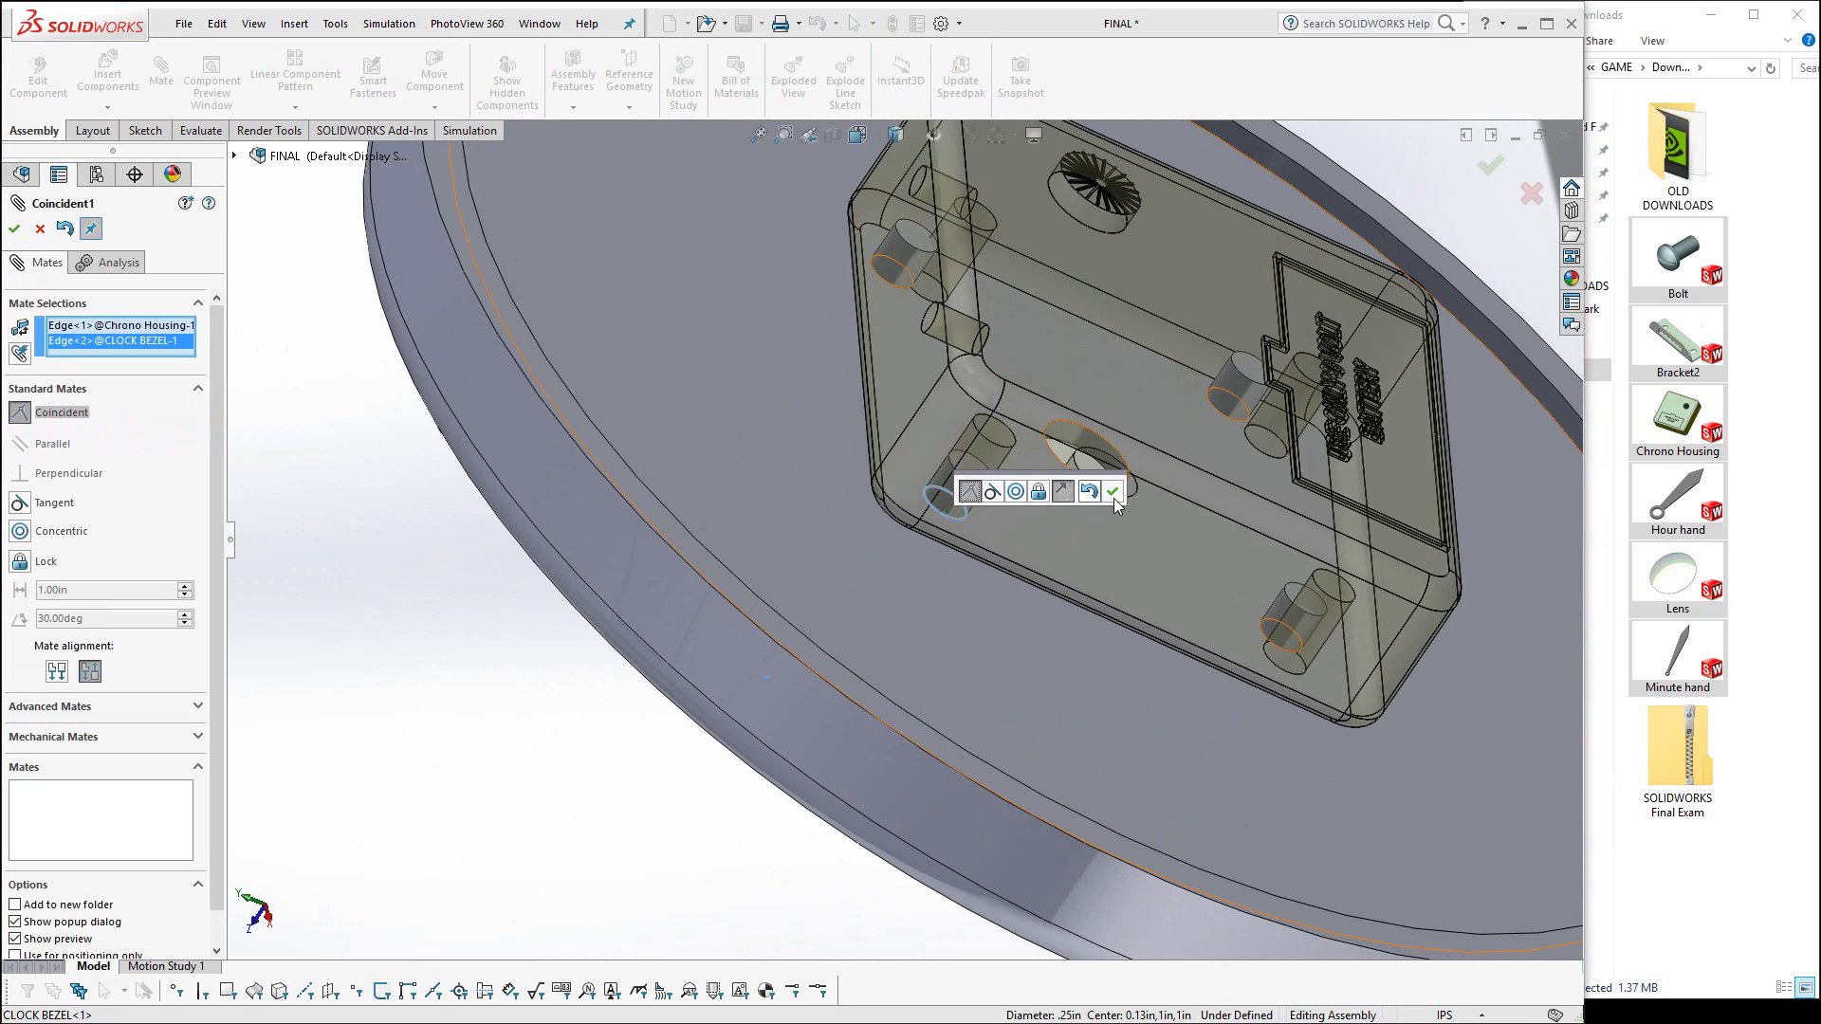
pyautogui.click(1112, 491)
# Add a concentric mate between the Chrono Housing's shaft collar and the bezel's centre hole, and finish mating.
pyautogui.moveTo(1001, 576)
pyautogui.mouseDown(button='middle')
pyautogui.moveTo(986, 616)
pyautogui.moveTo(971, 566)
pyautogui.mouseUp(button='middle')
pyautogui.scroll(-5, 658, 662)
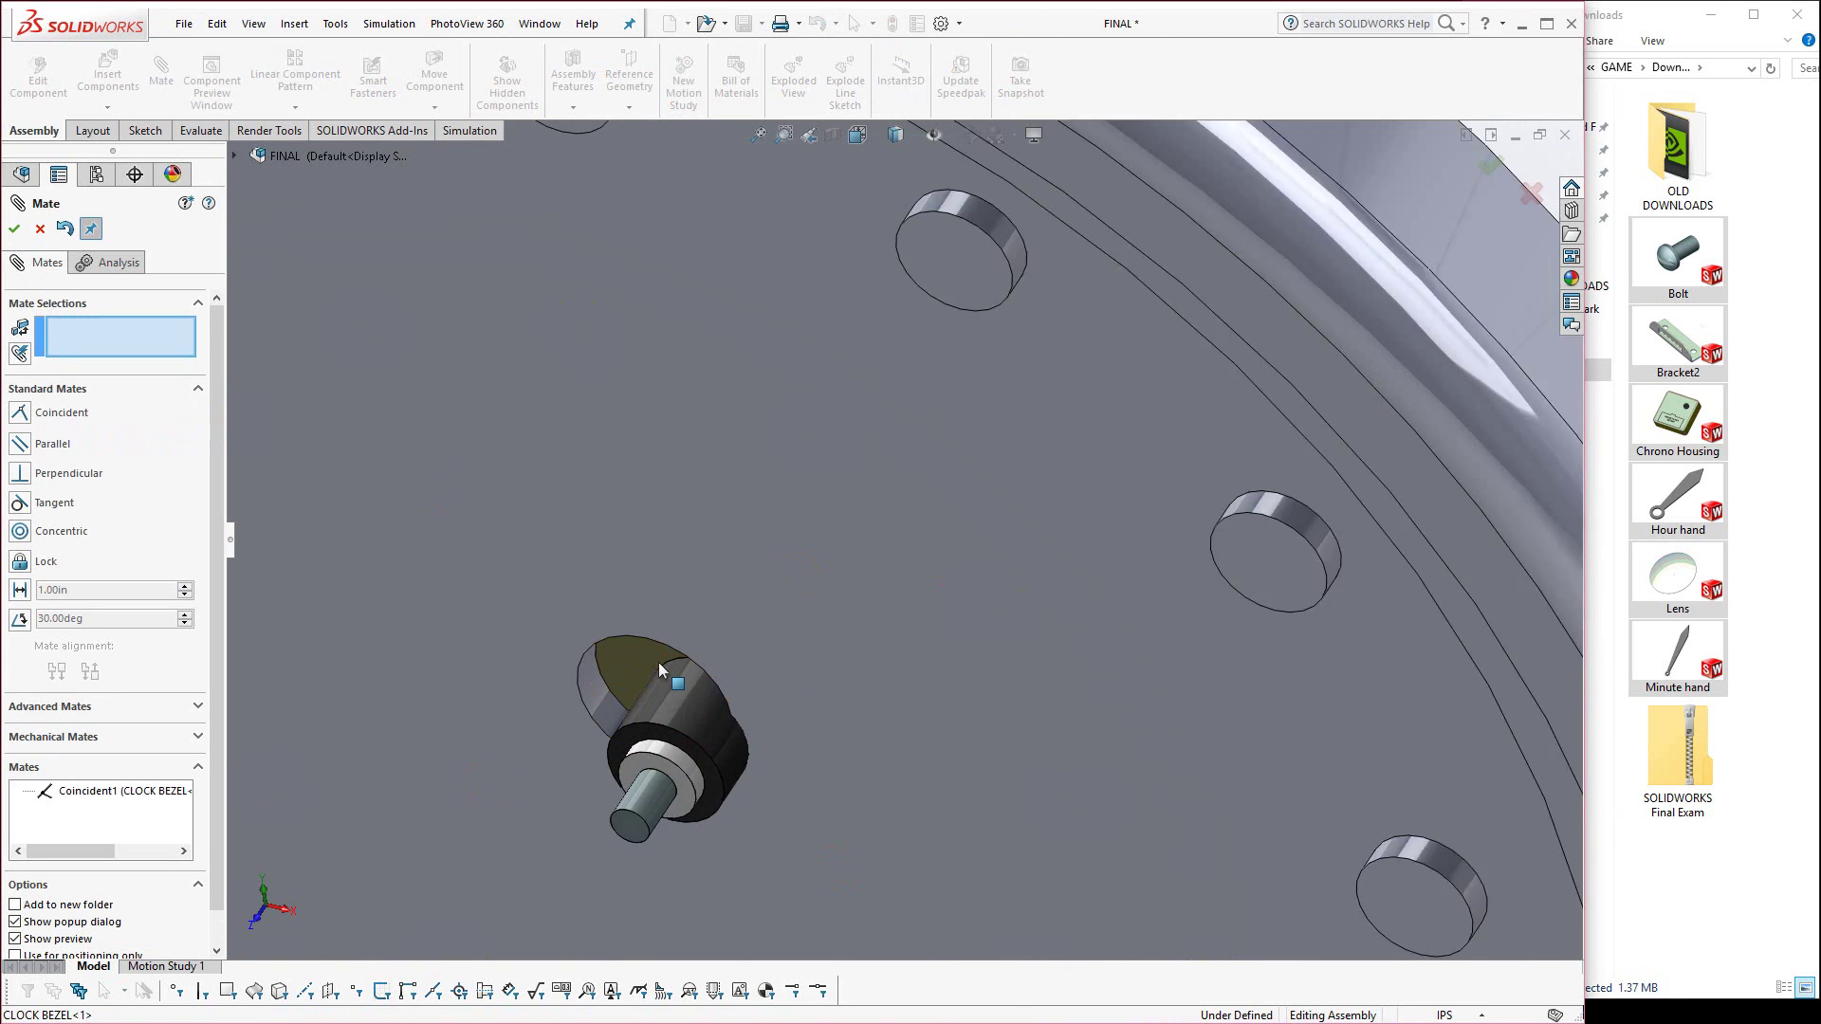
pyautogui.click(655, 721)
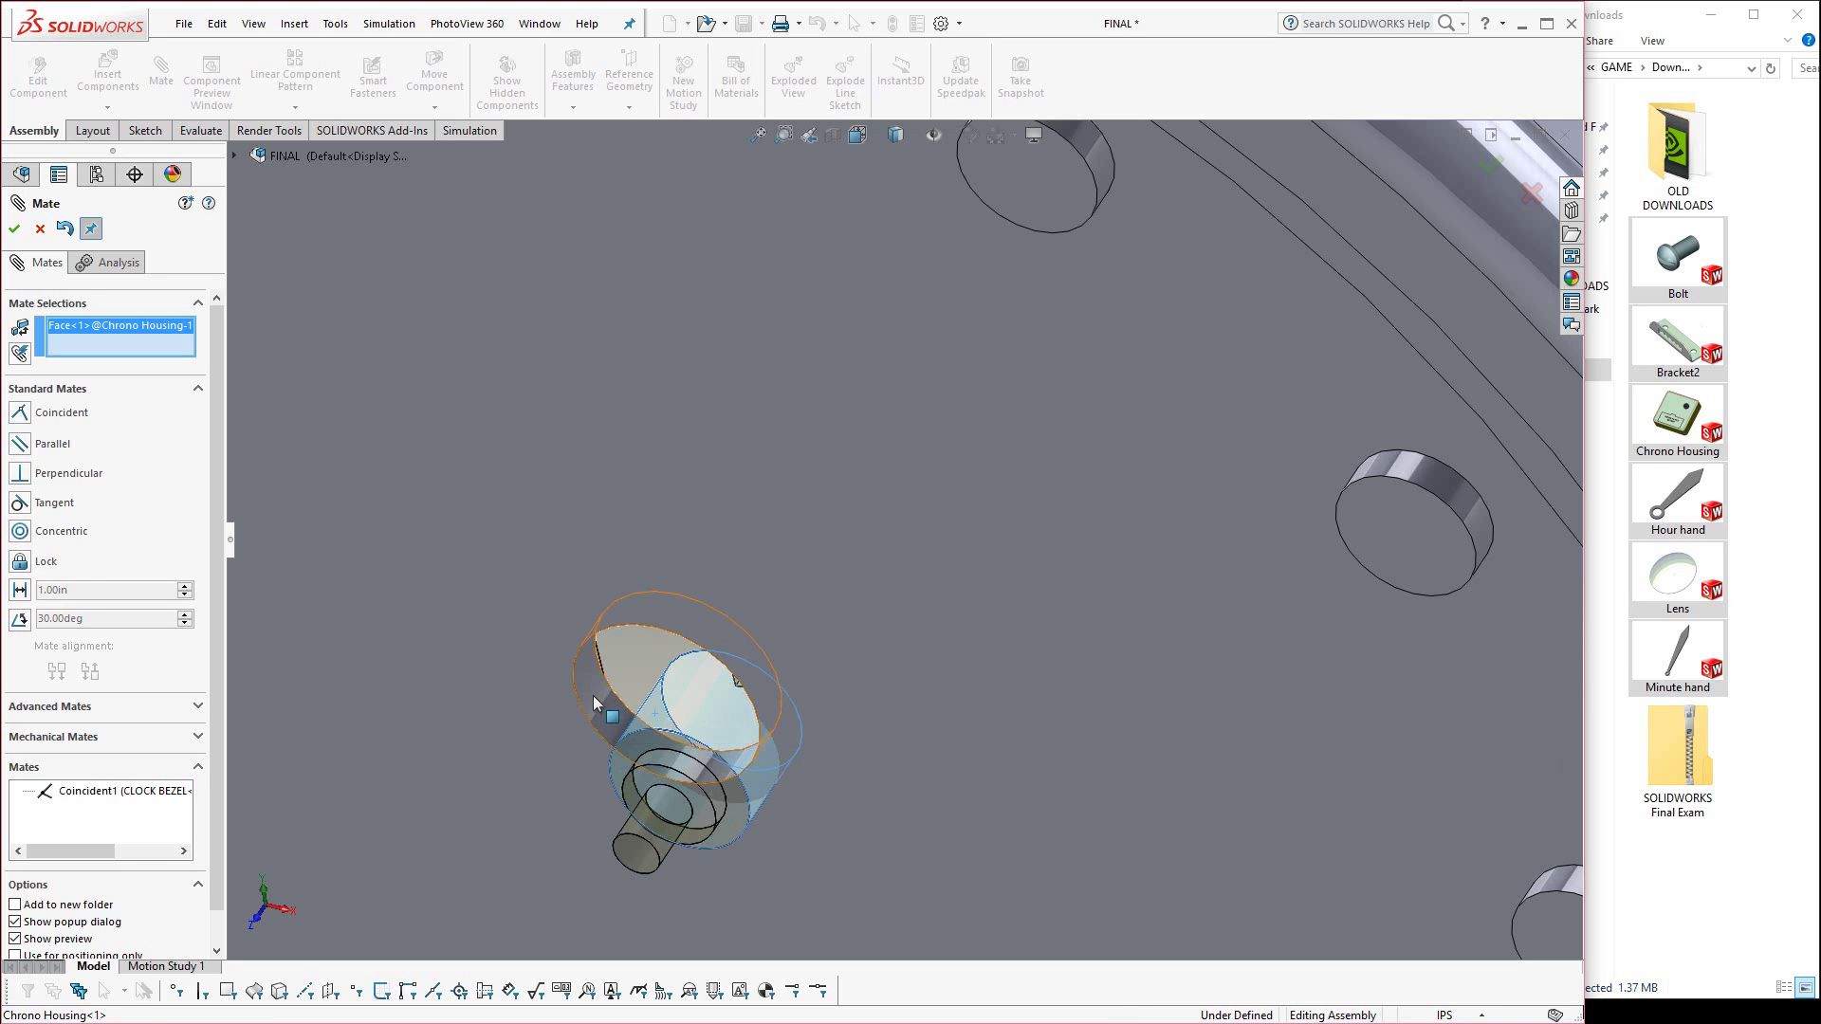
pyautogui.click(594, 698)
pyautogui.click(561, 731)
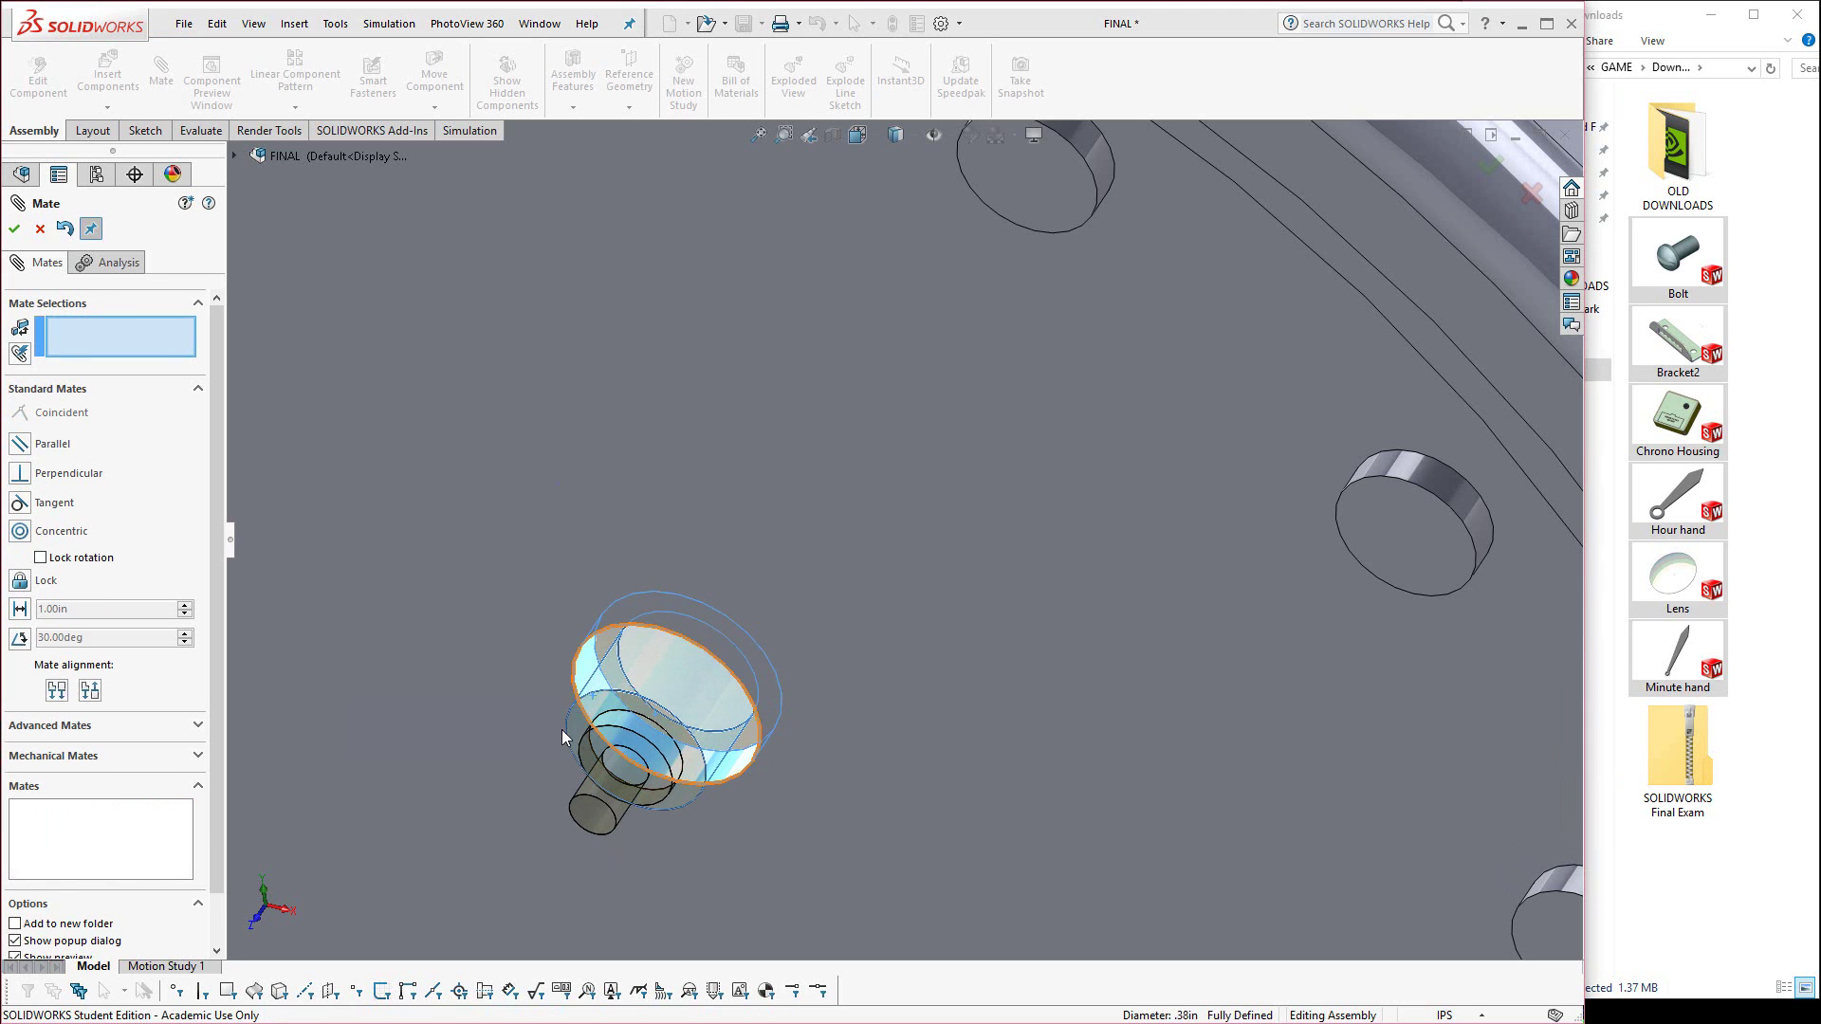
pyautogui.scroll(2, 664, 759)
pyautogui.scroll(3, 690, 770)
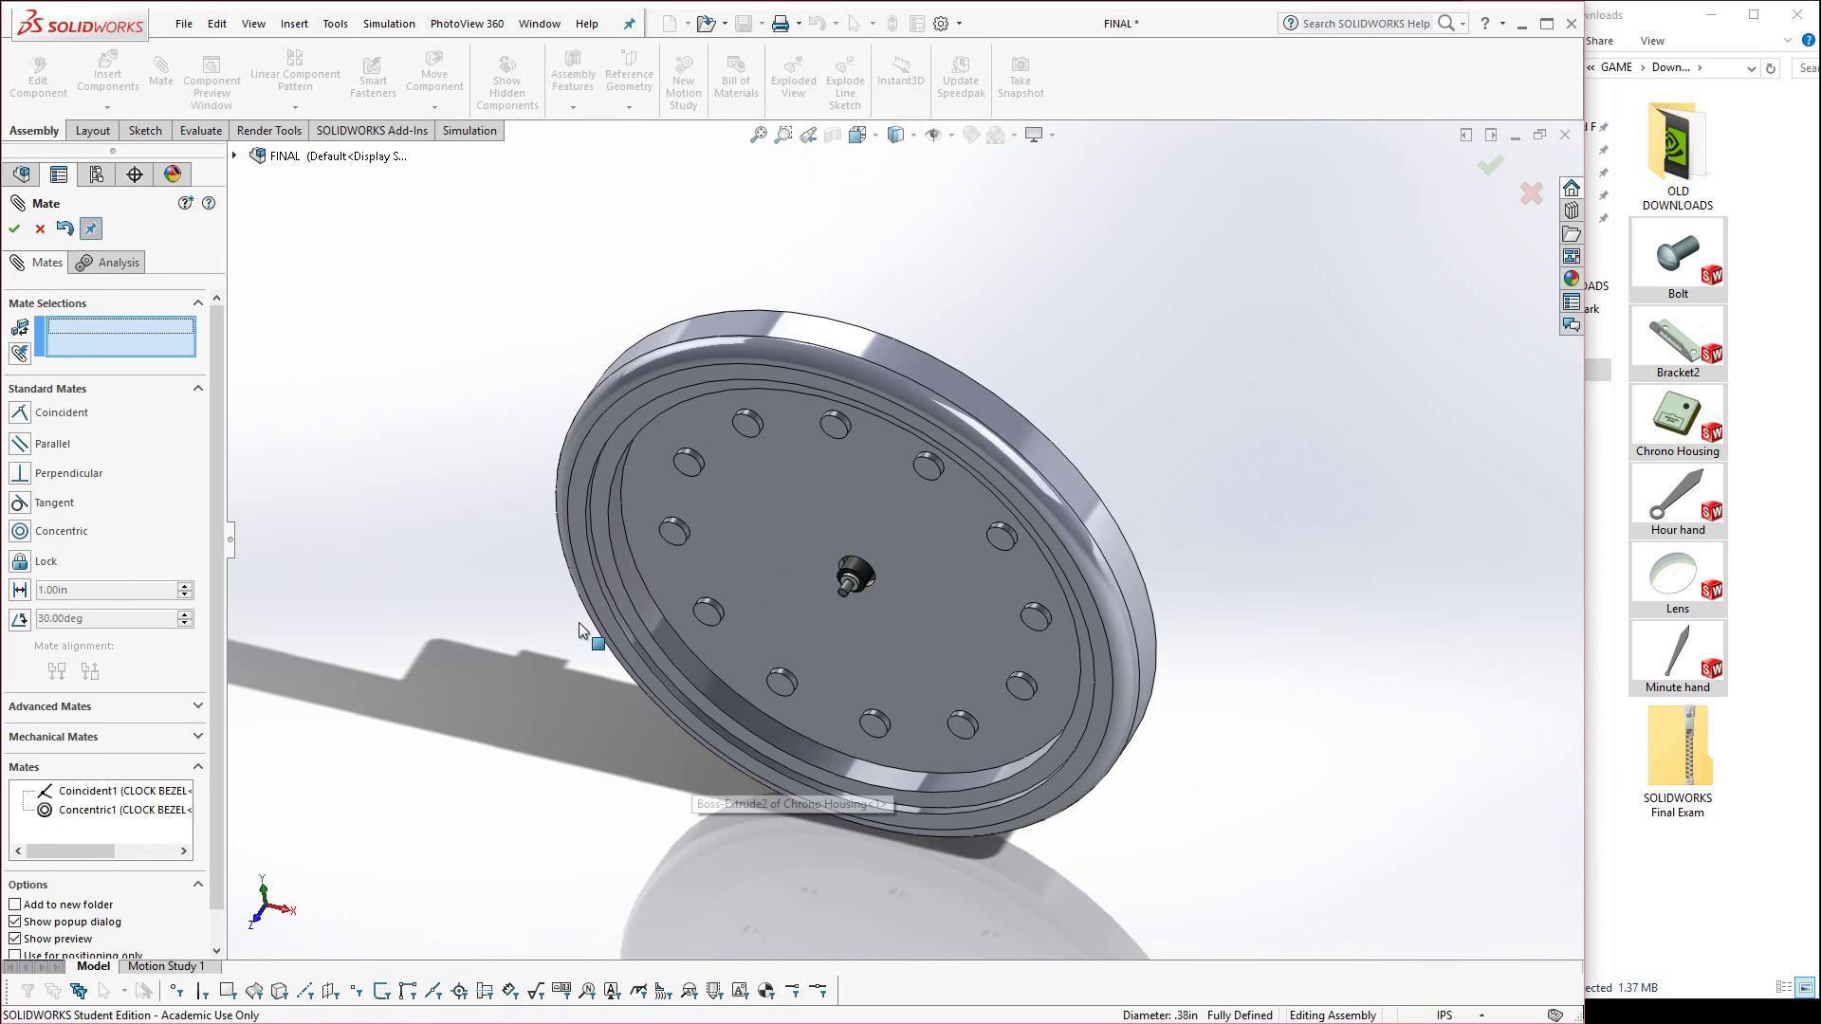
pyautogui.click(14, 229)
# Examine the housing's alignment behind the bezel from the front in wireframe, and restore the shaded-with-edges display.
pyautogui.press('space')
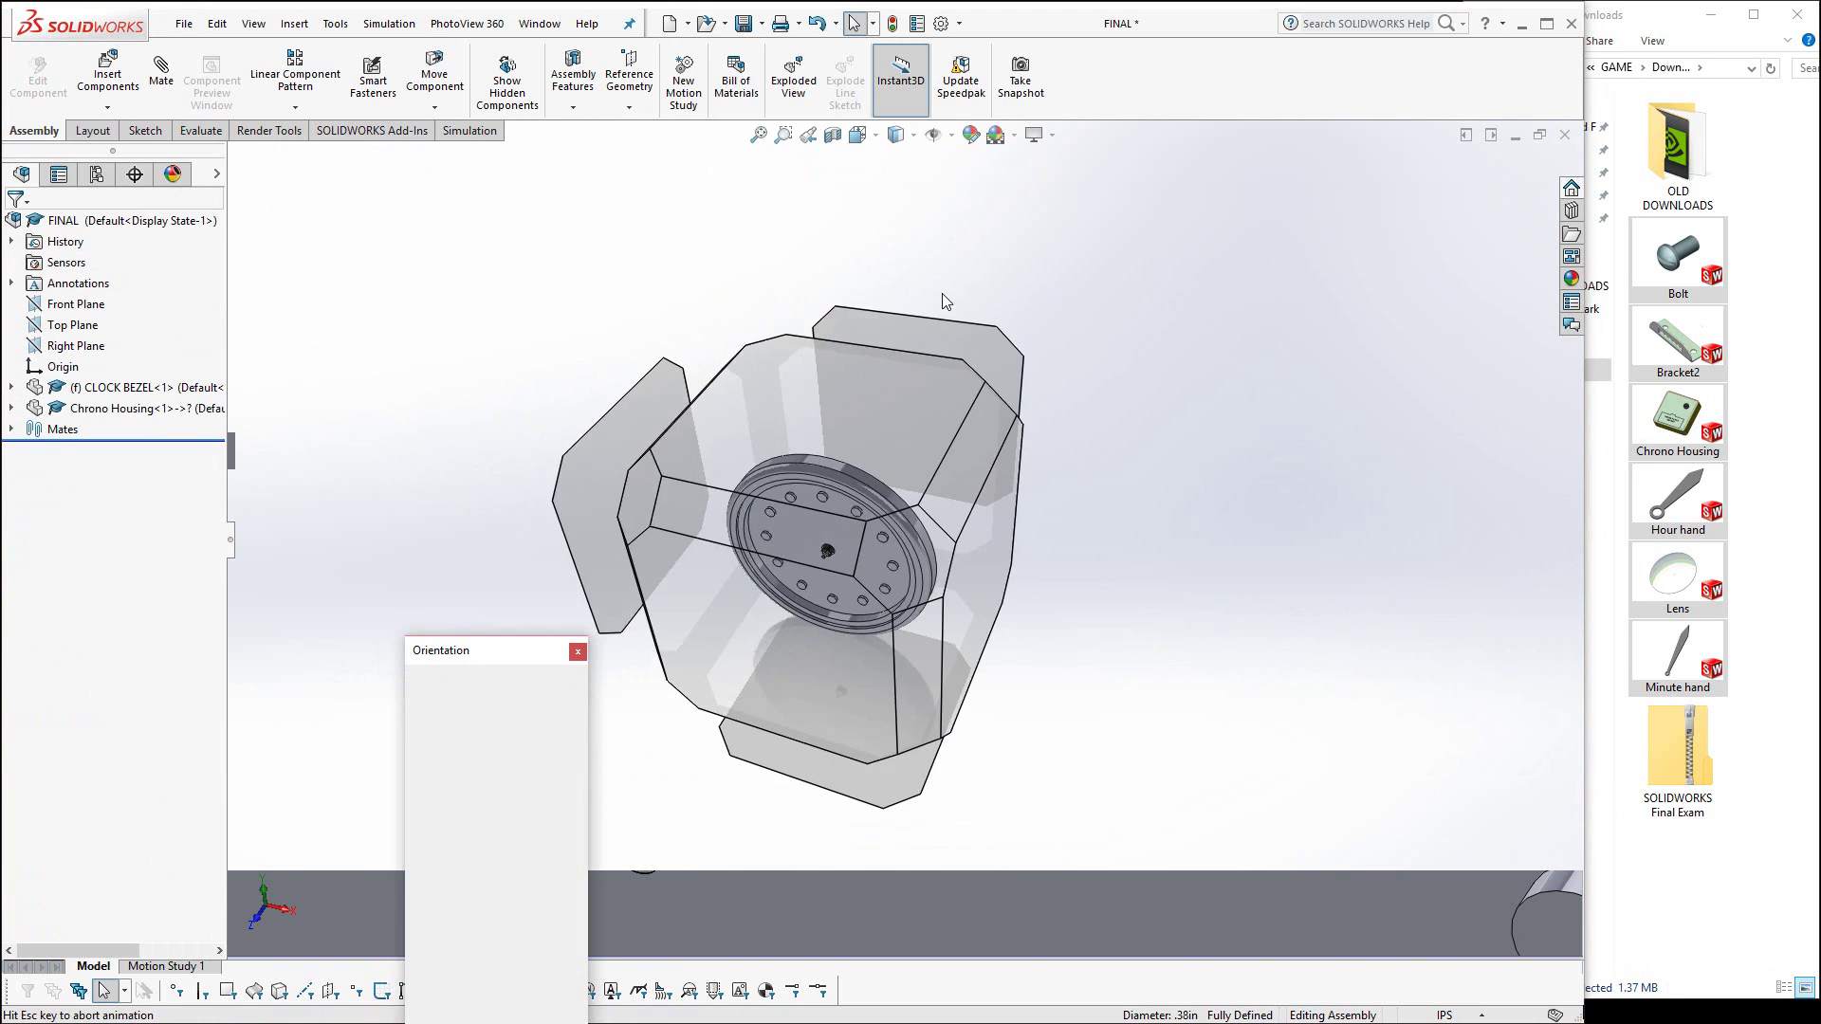
pyautogui.click(793, 615)
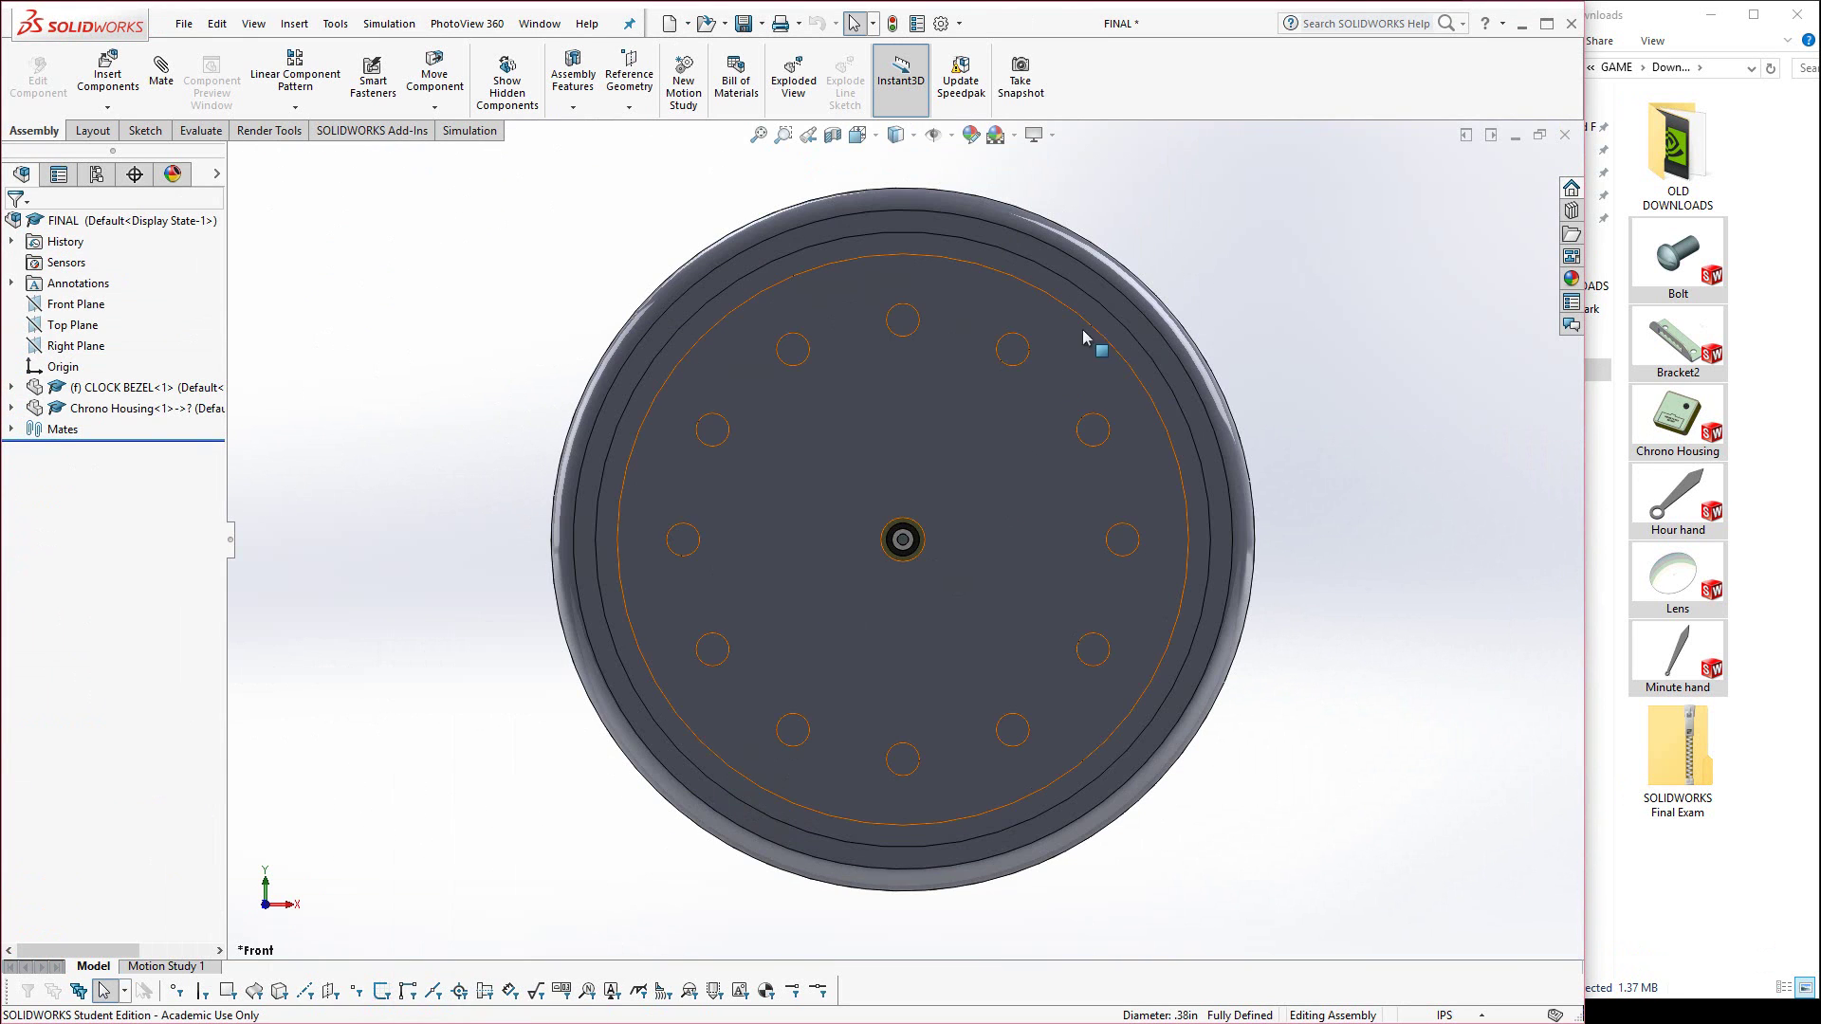
pyautogui.click(911, 143)
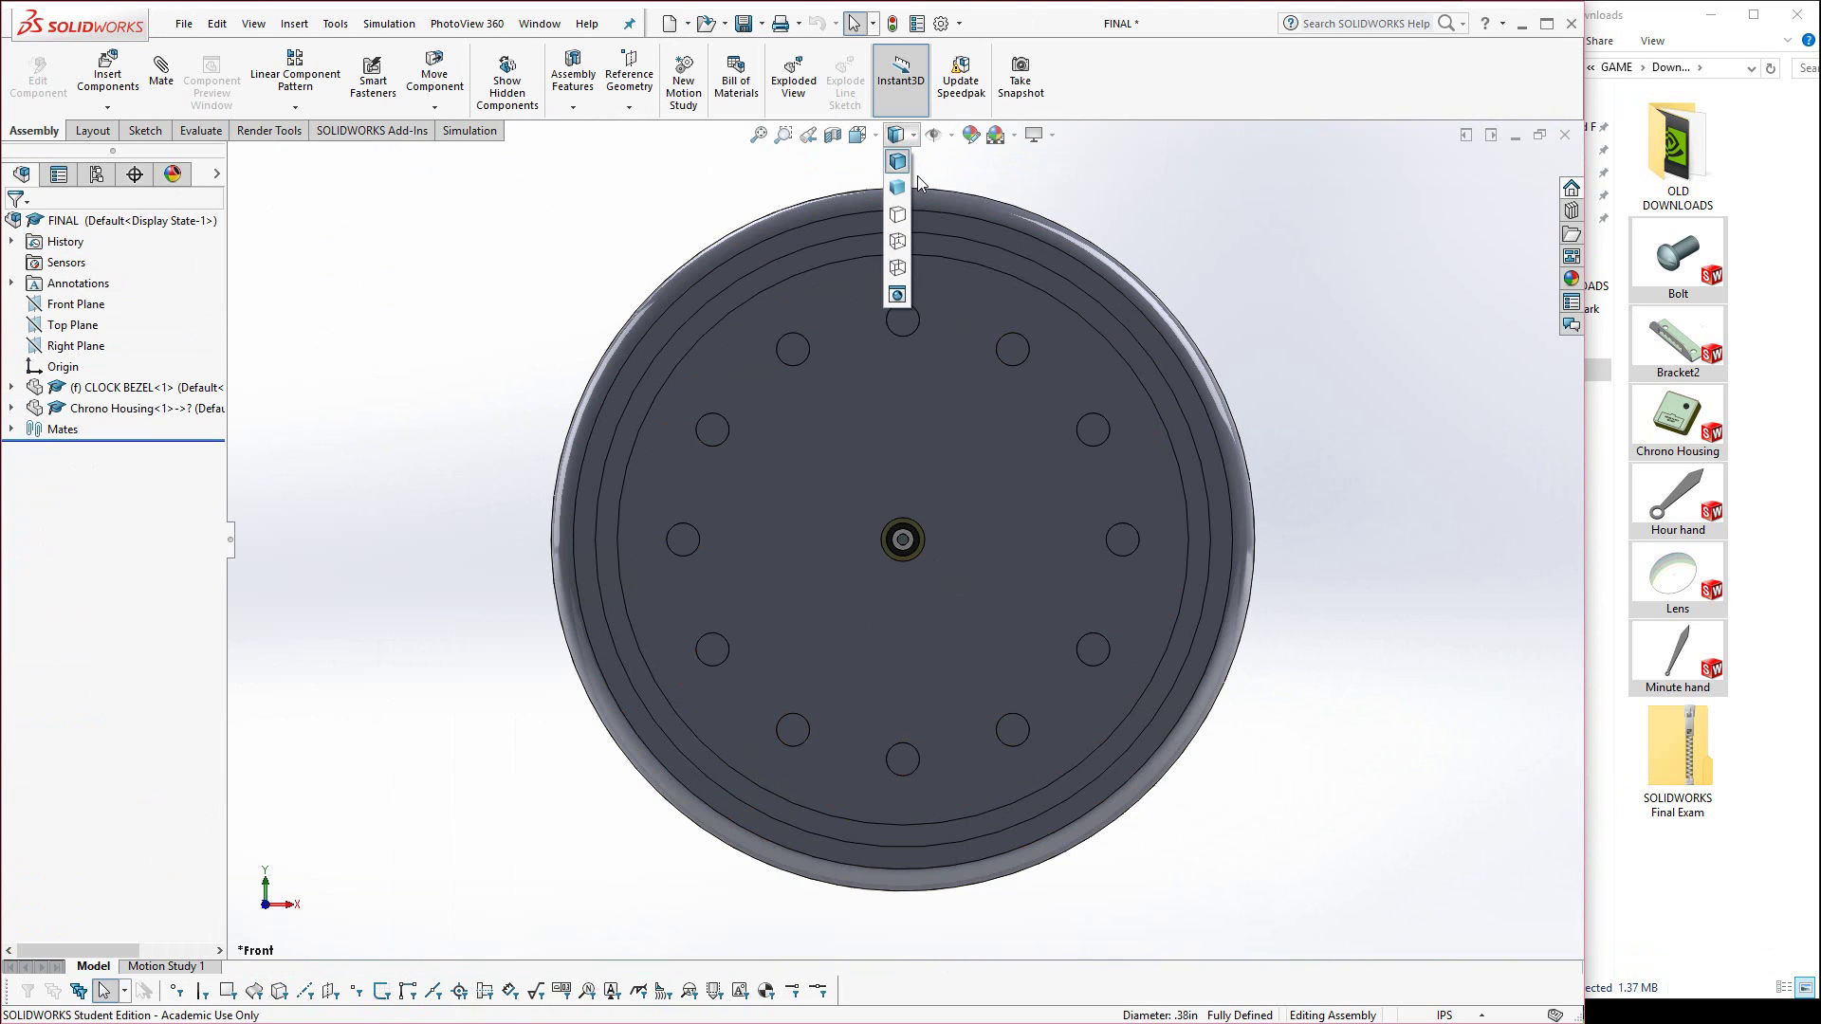
pyautogui.click(897, 269)
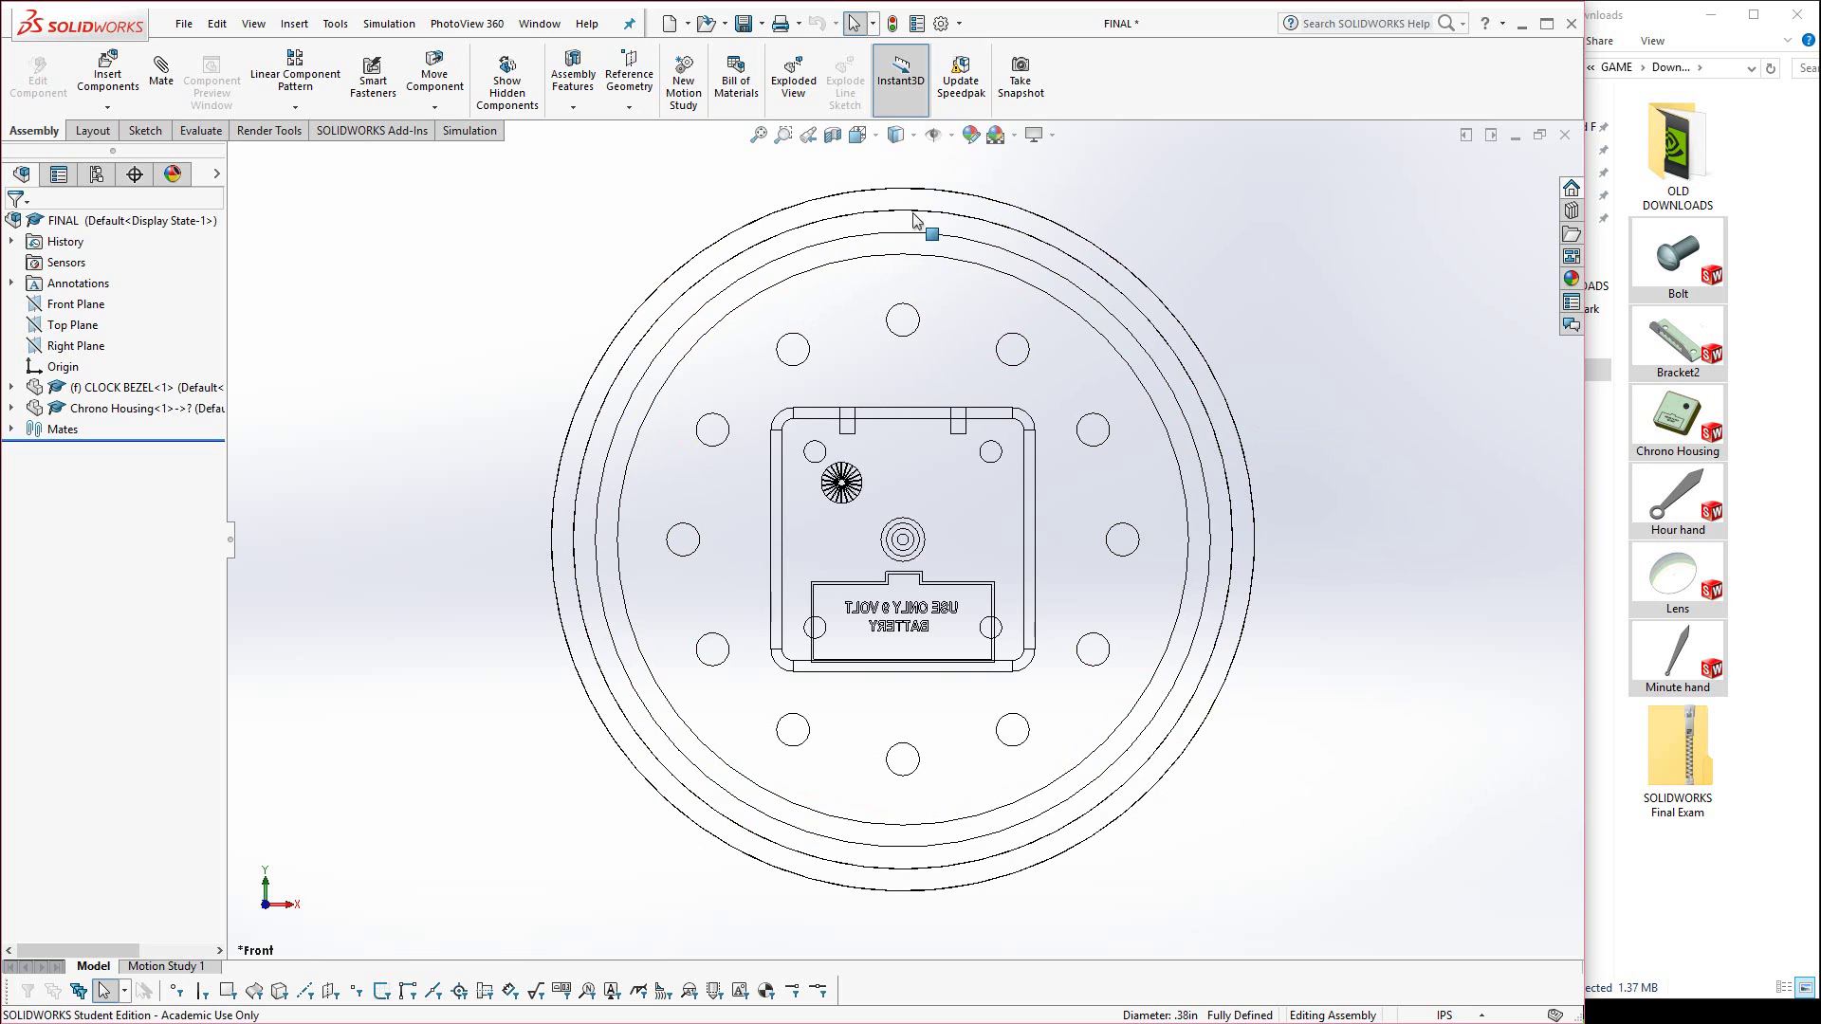
pyautogui.moveTo(914, 220); pyautogui.dragTo(972, 257, button='middle')
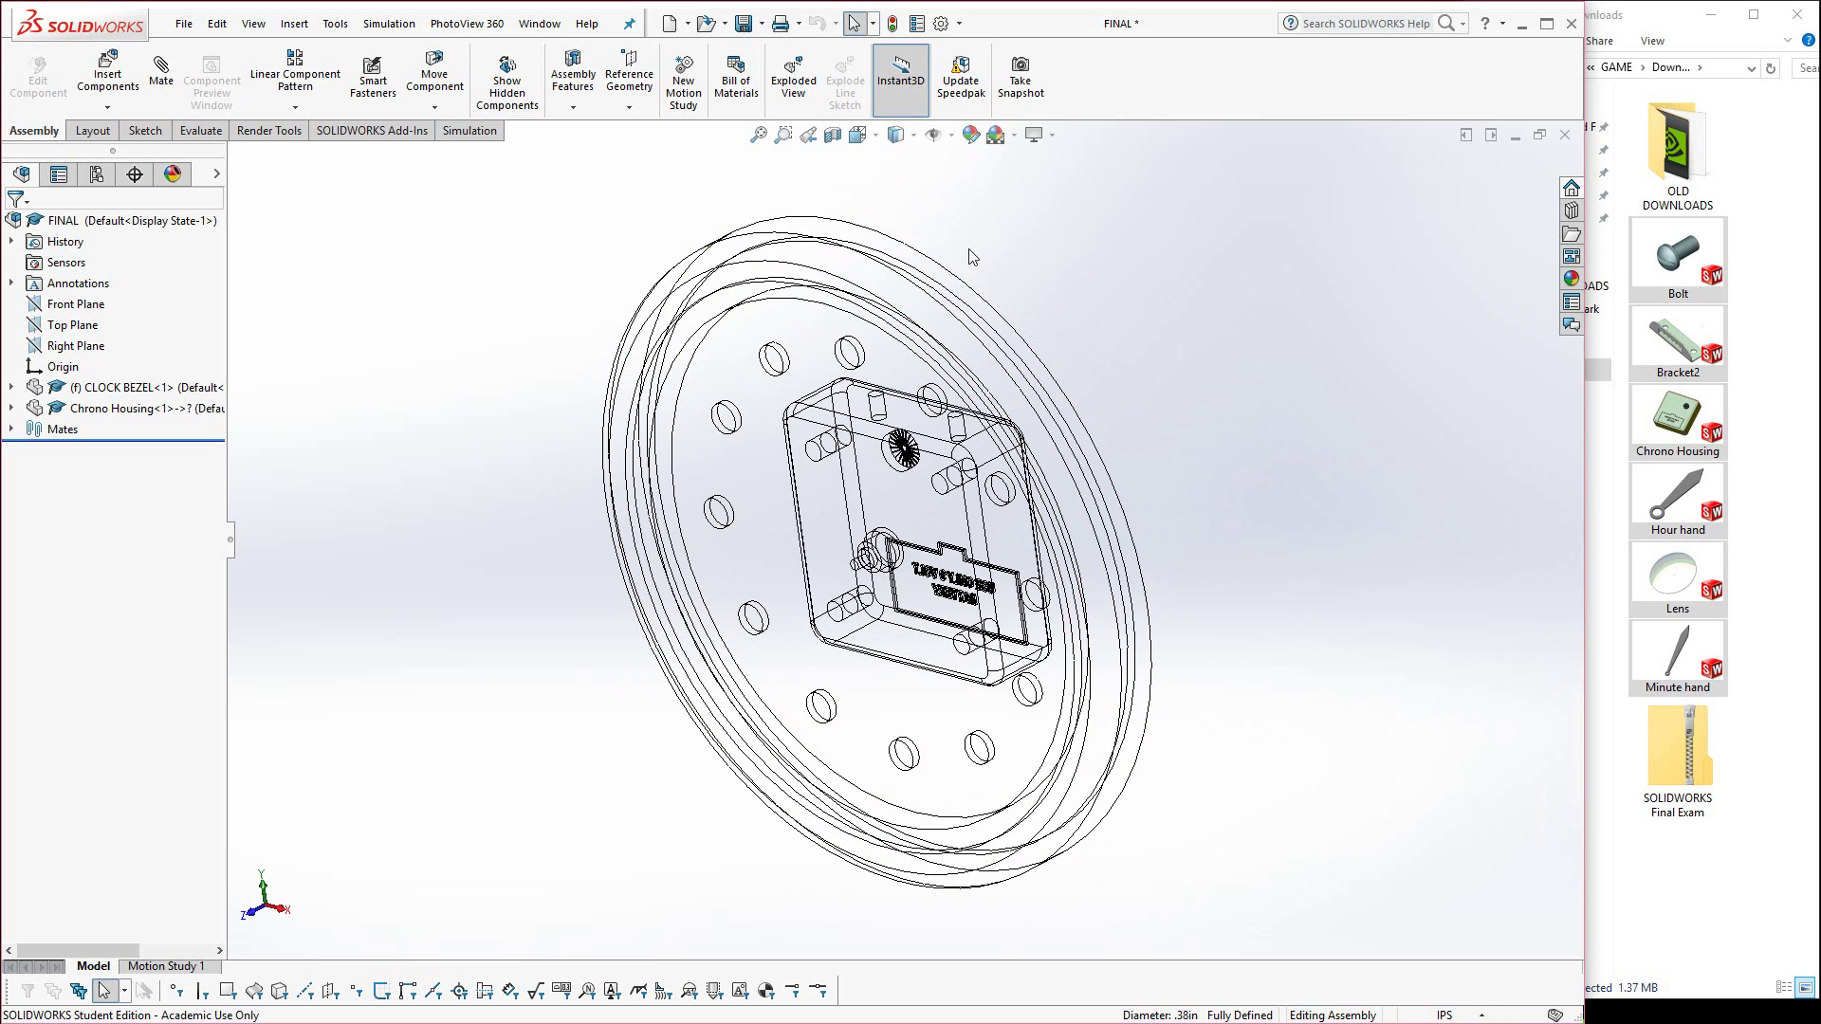
pyautogui.click(912, 134)
pyautogui.click(897, 165)
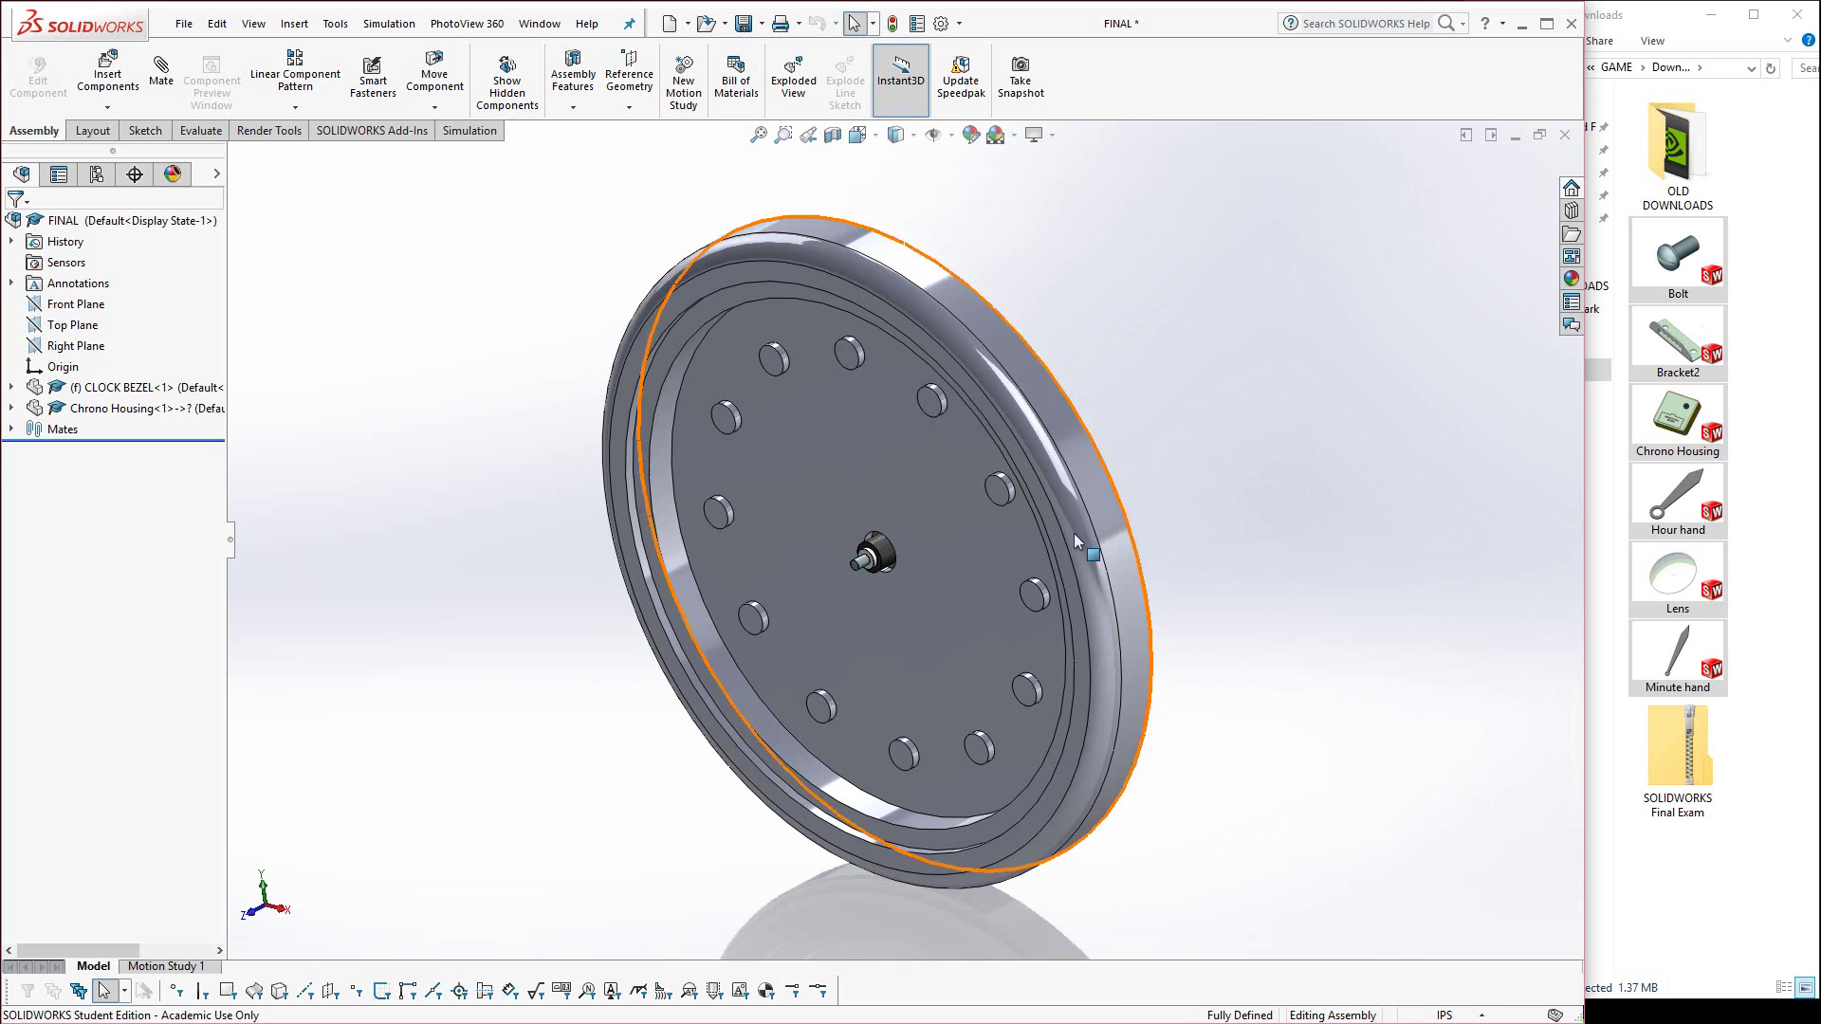
# Insert the Hour hand part from the Downloads folder into the assembly, in front of the bezel near the shaft.
pyautogui.click(1772, 540)
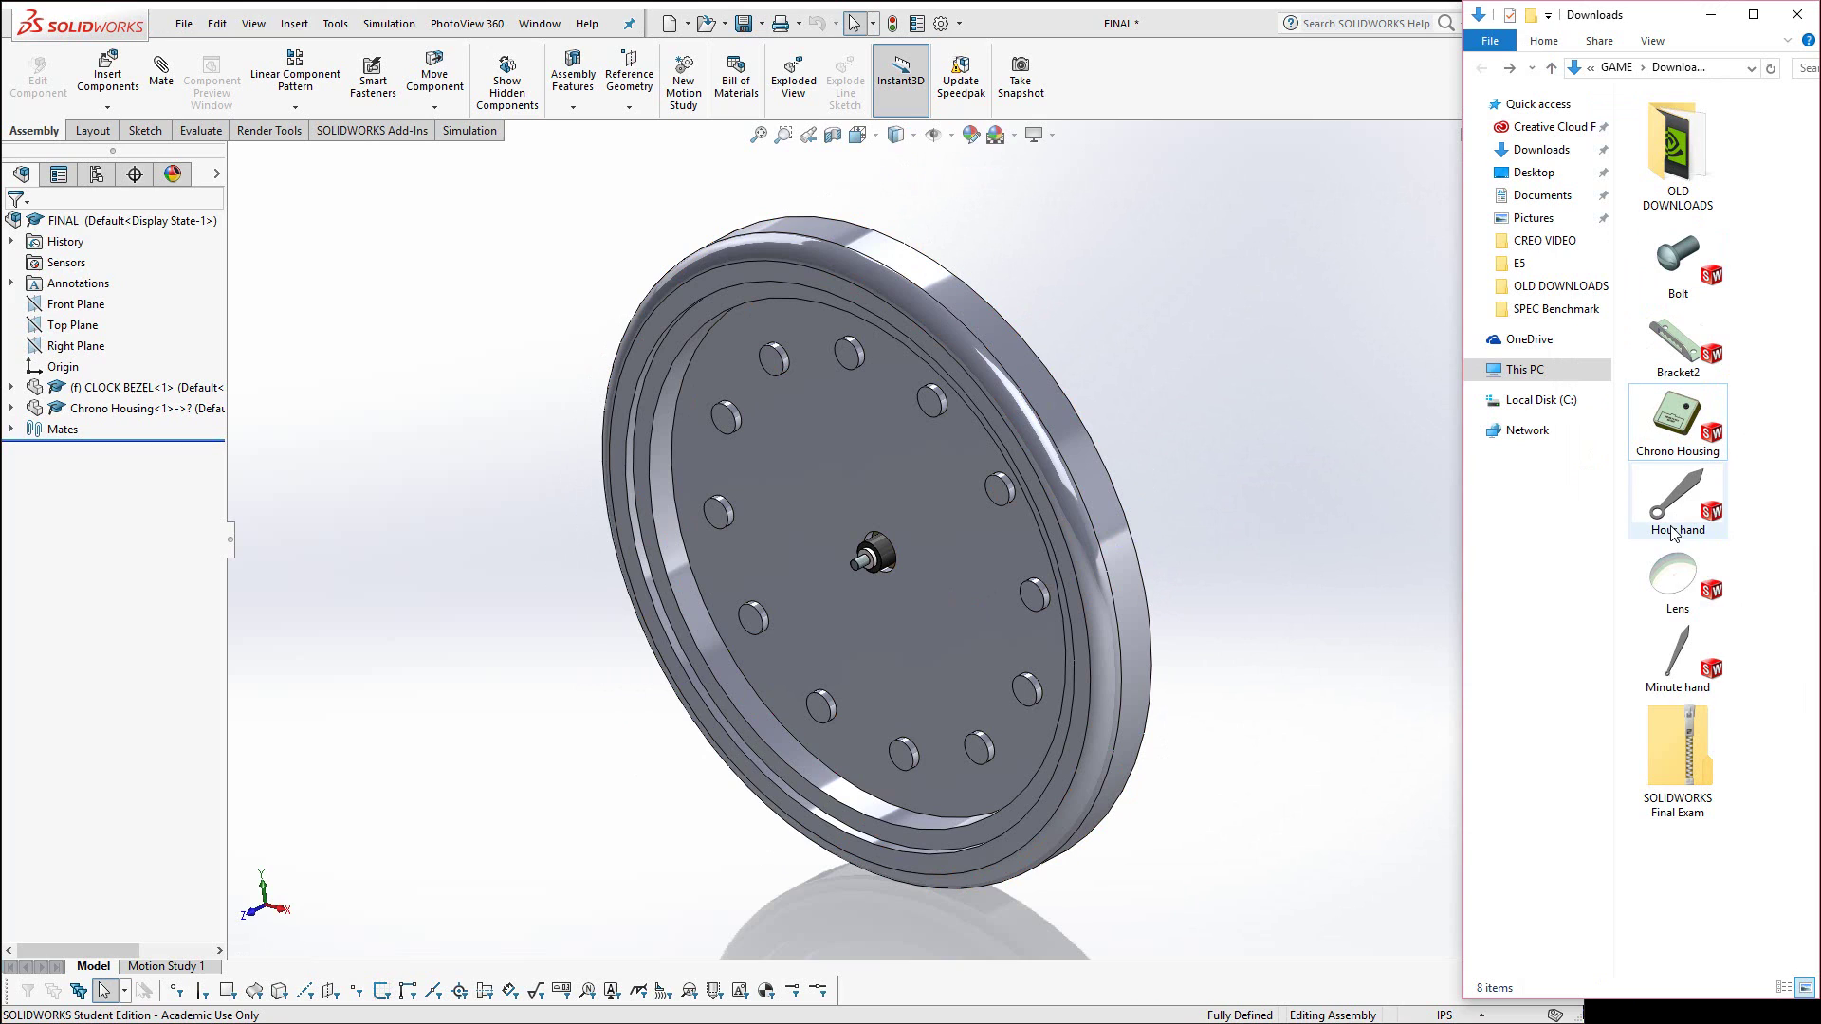
pyautogui.moveTo(1674, 531); pyautogui.dragTo(626, 621)
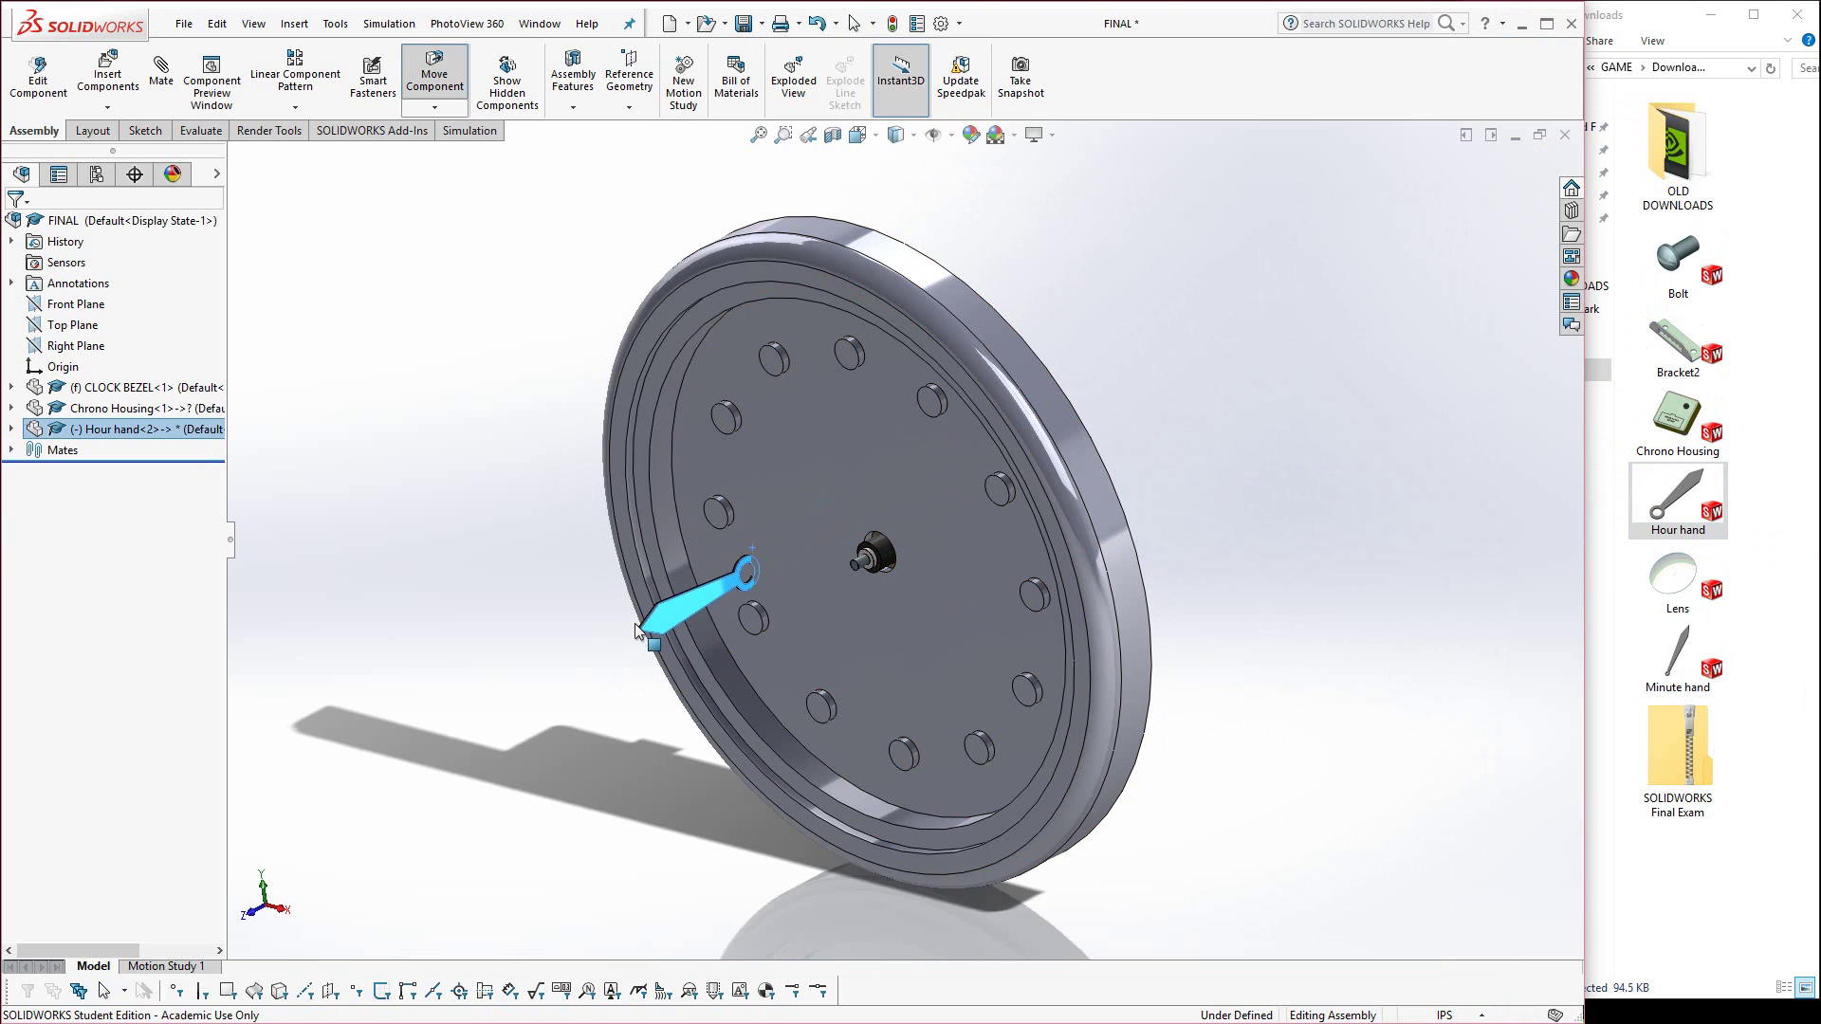
pyautogui.scroll(3, 835, 537)
pyautogui.scroll(1, 865, 544)
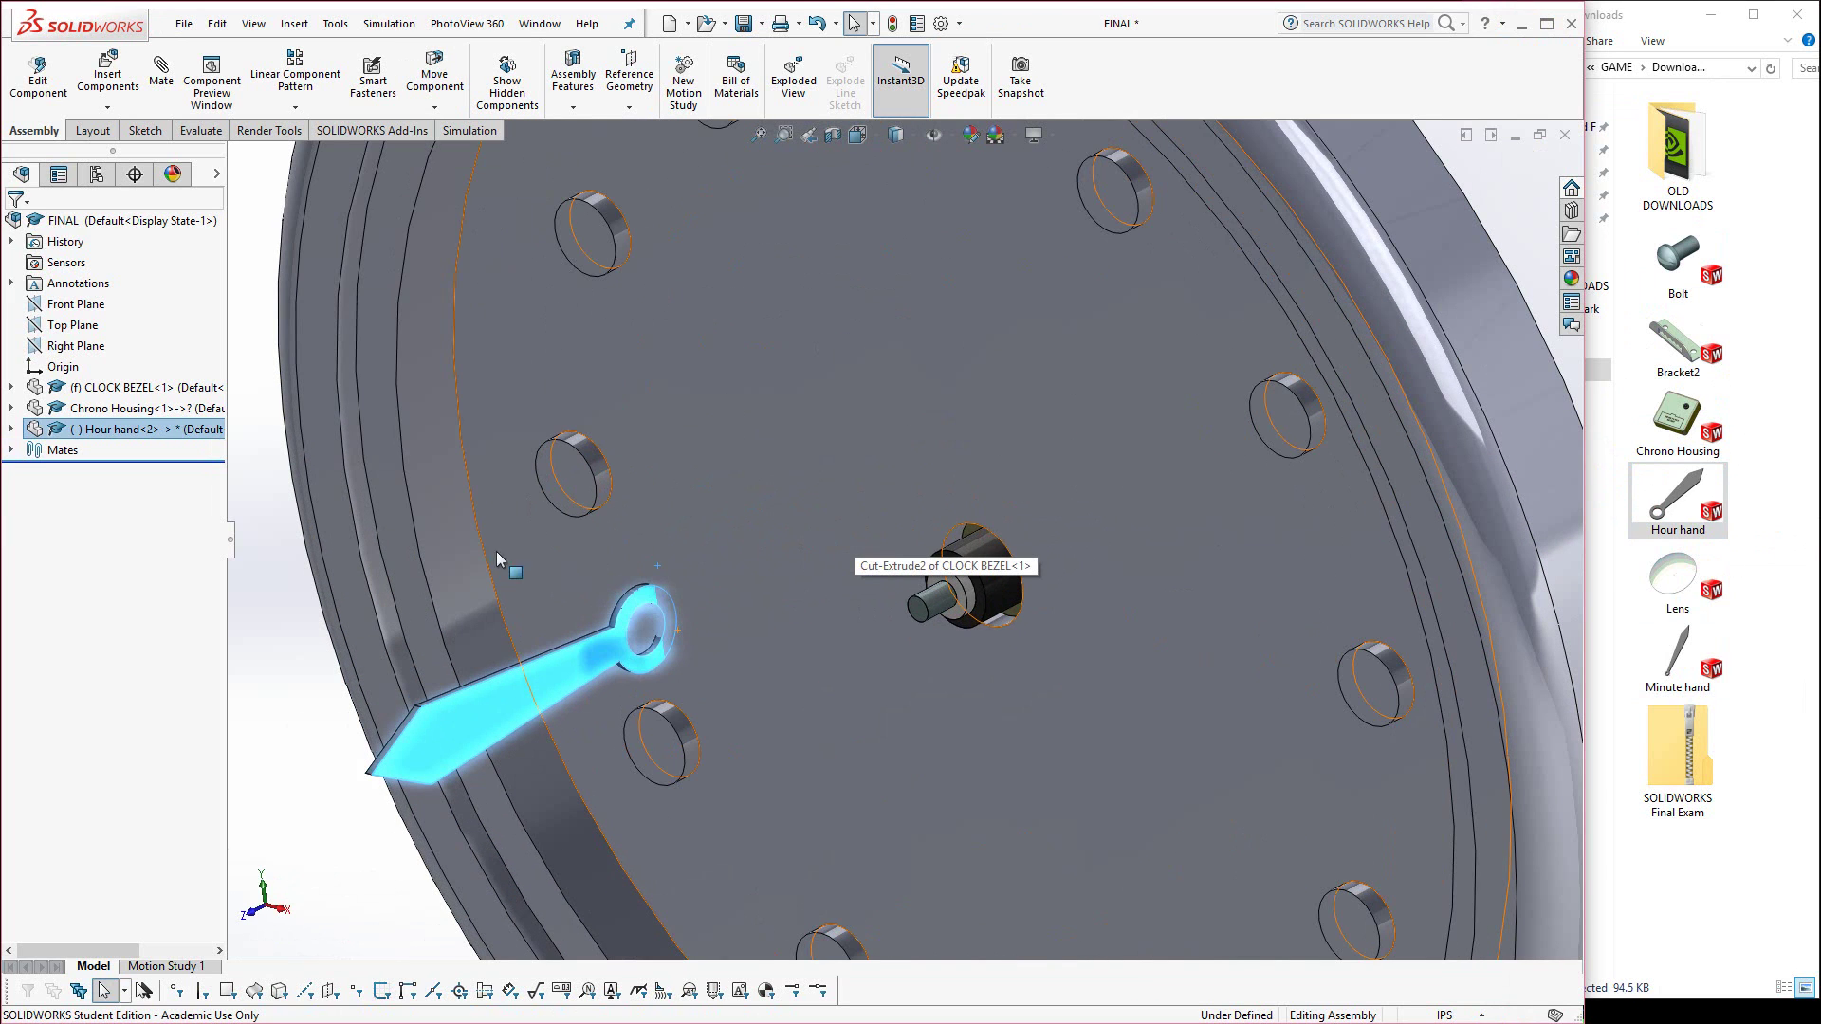
pyautogui.click(294, 629)
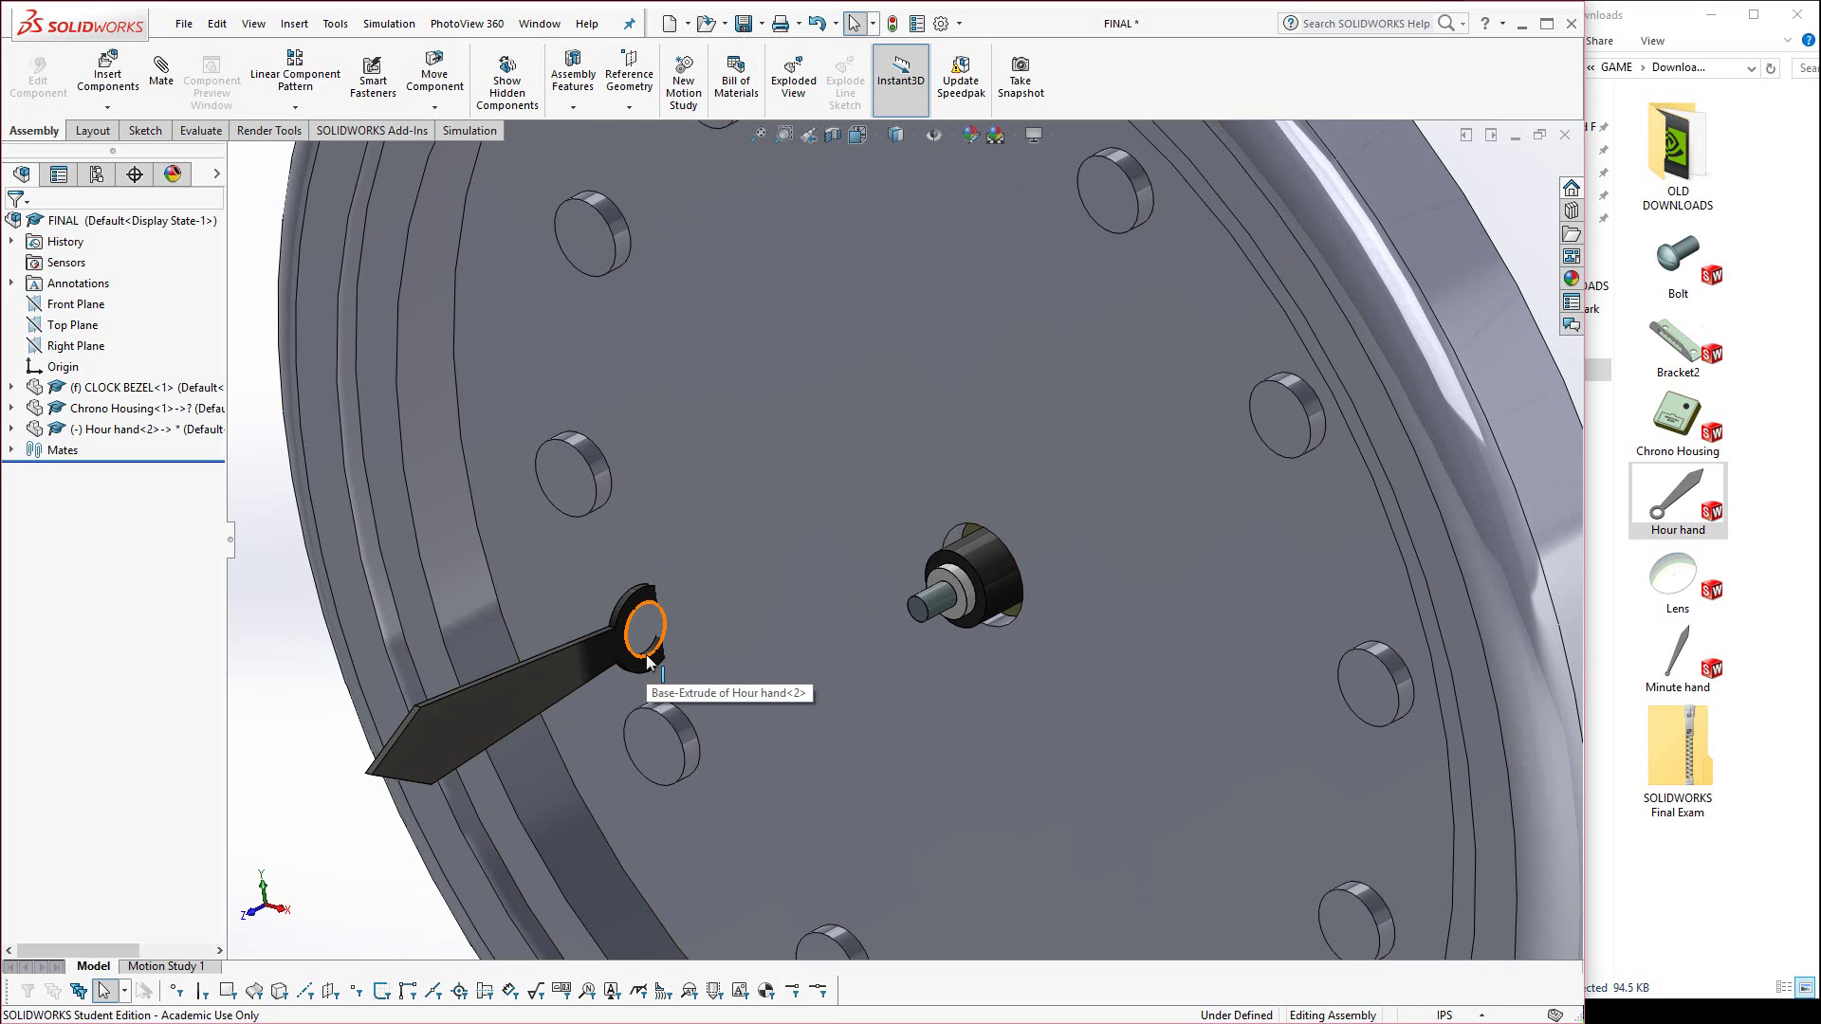
# Snap the Hour hand's hole edge onto the matching shoulder edge of the Chrono Housing shaft with a SmartMate.
pyautogui.keyDown('alt'); pyautogui.moveTo(647, 661); pyautogui.dragTo(960, 608); pyautogui.keyUp('alt')
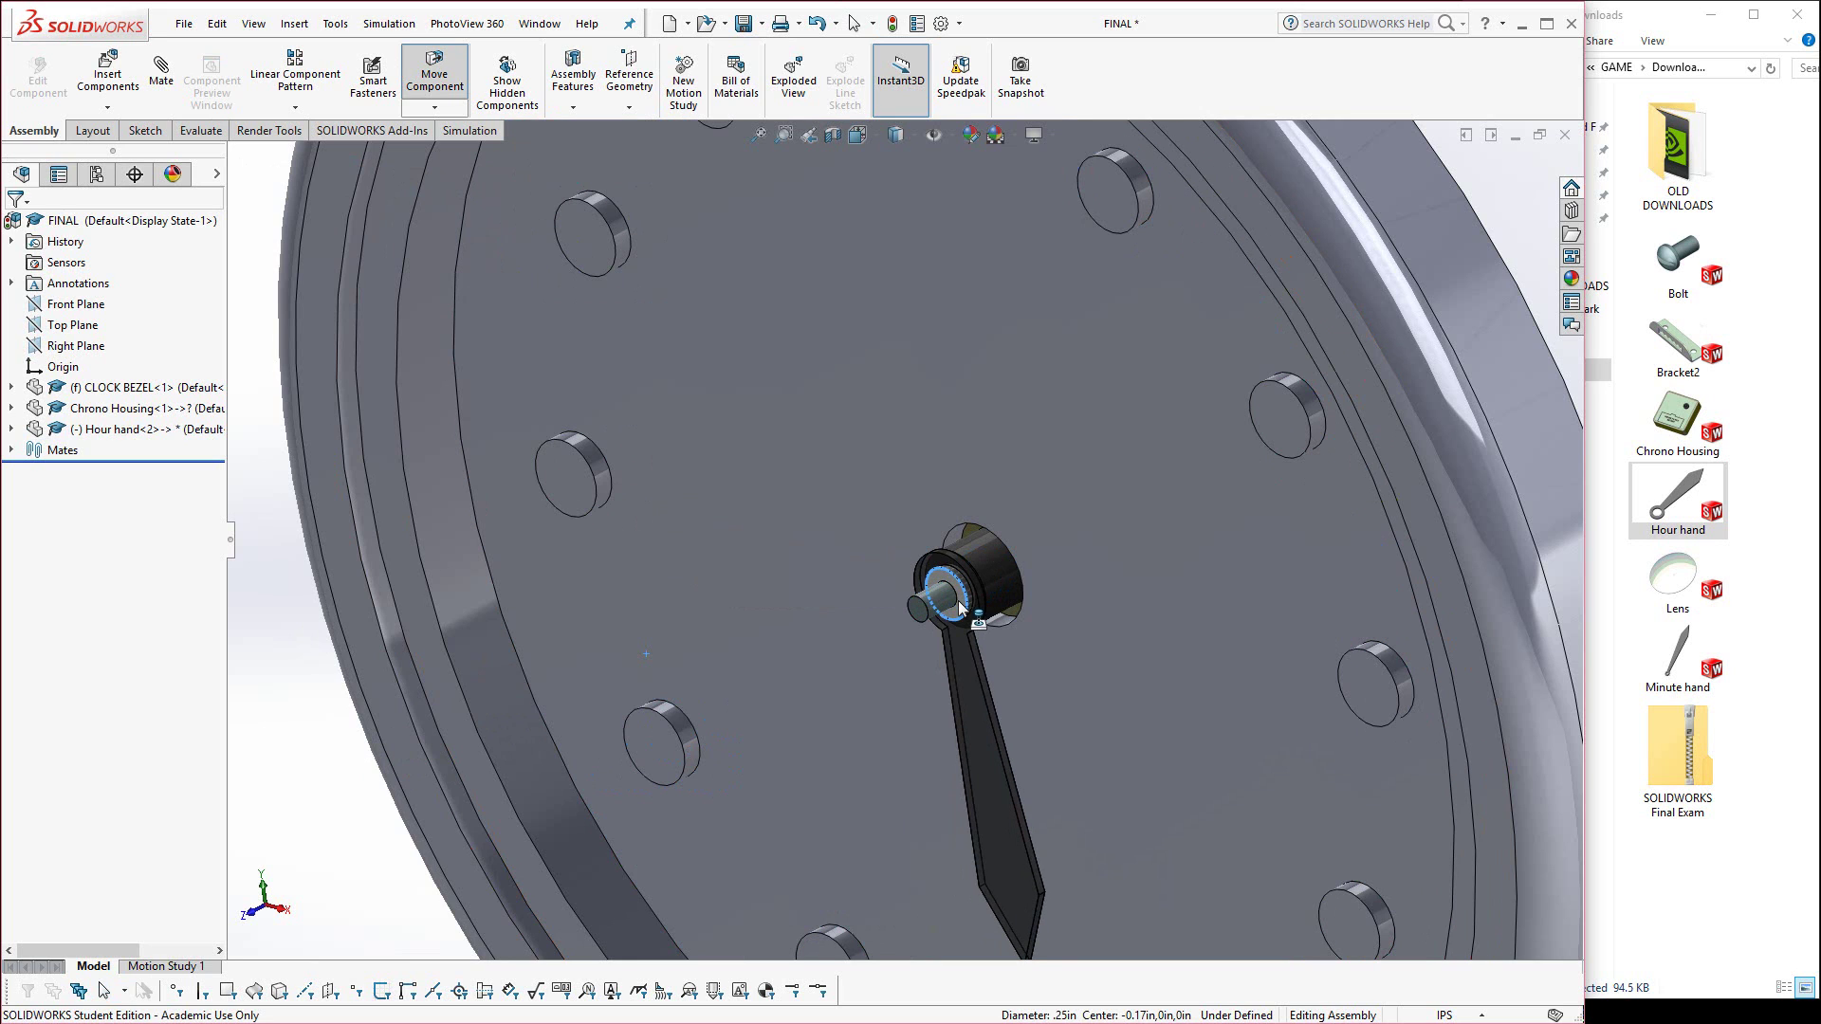
pyautogui.hotkey('alt', 'Tab')
pyautogui.hotkey('alt', 'Tab')
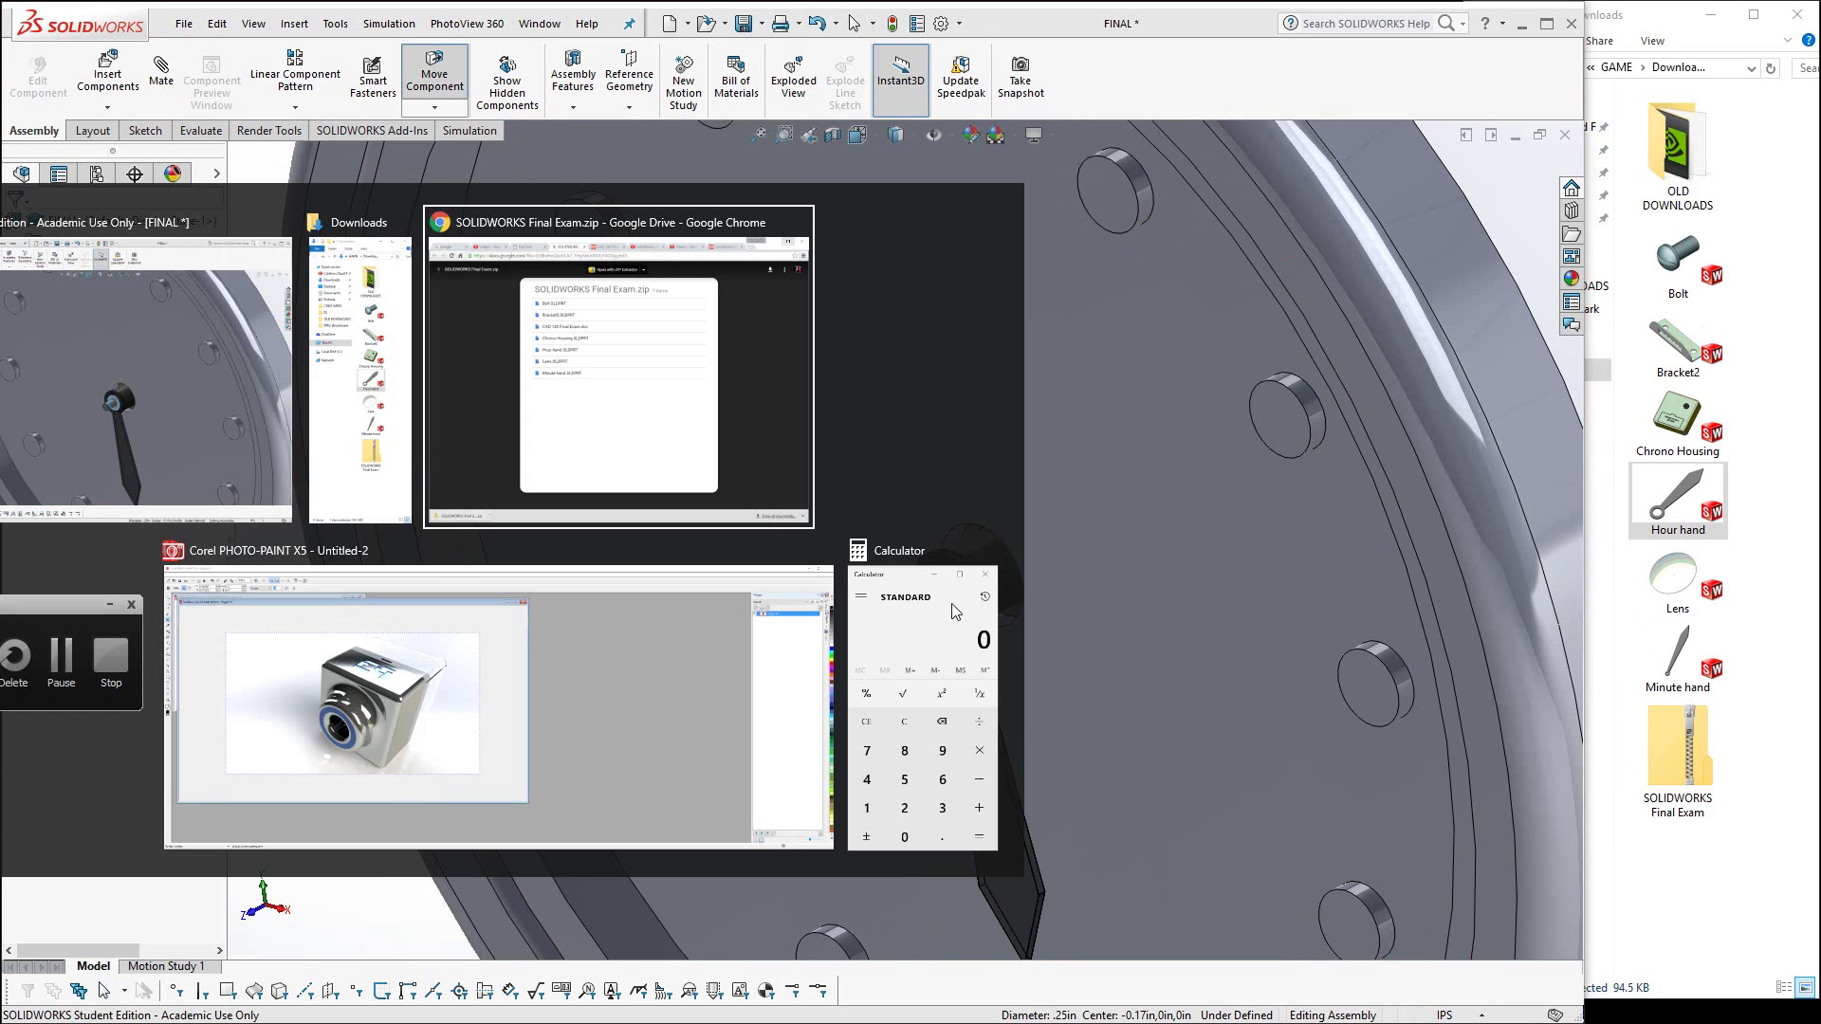
pyautogui.hotkey('alt', 'Tab')
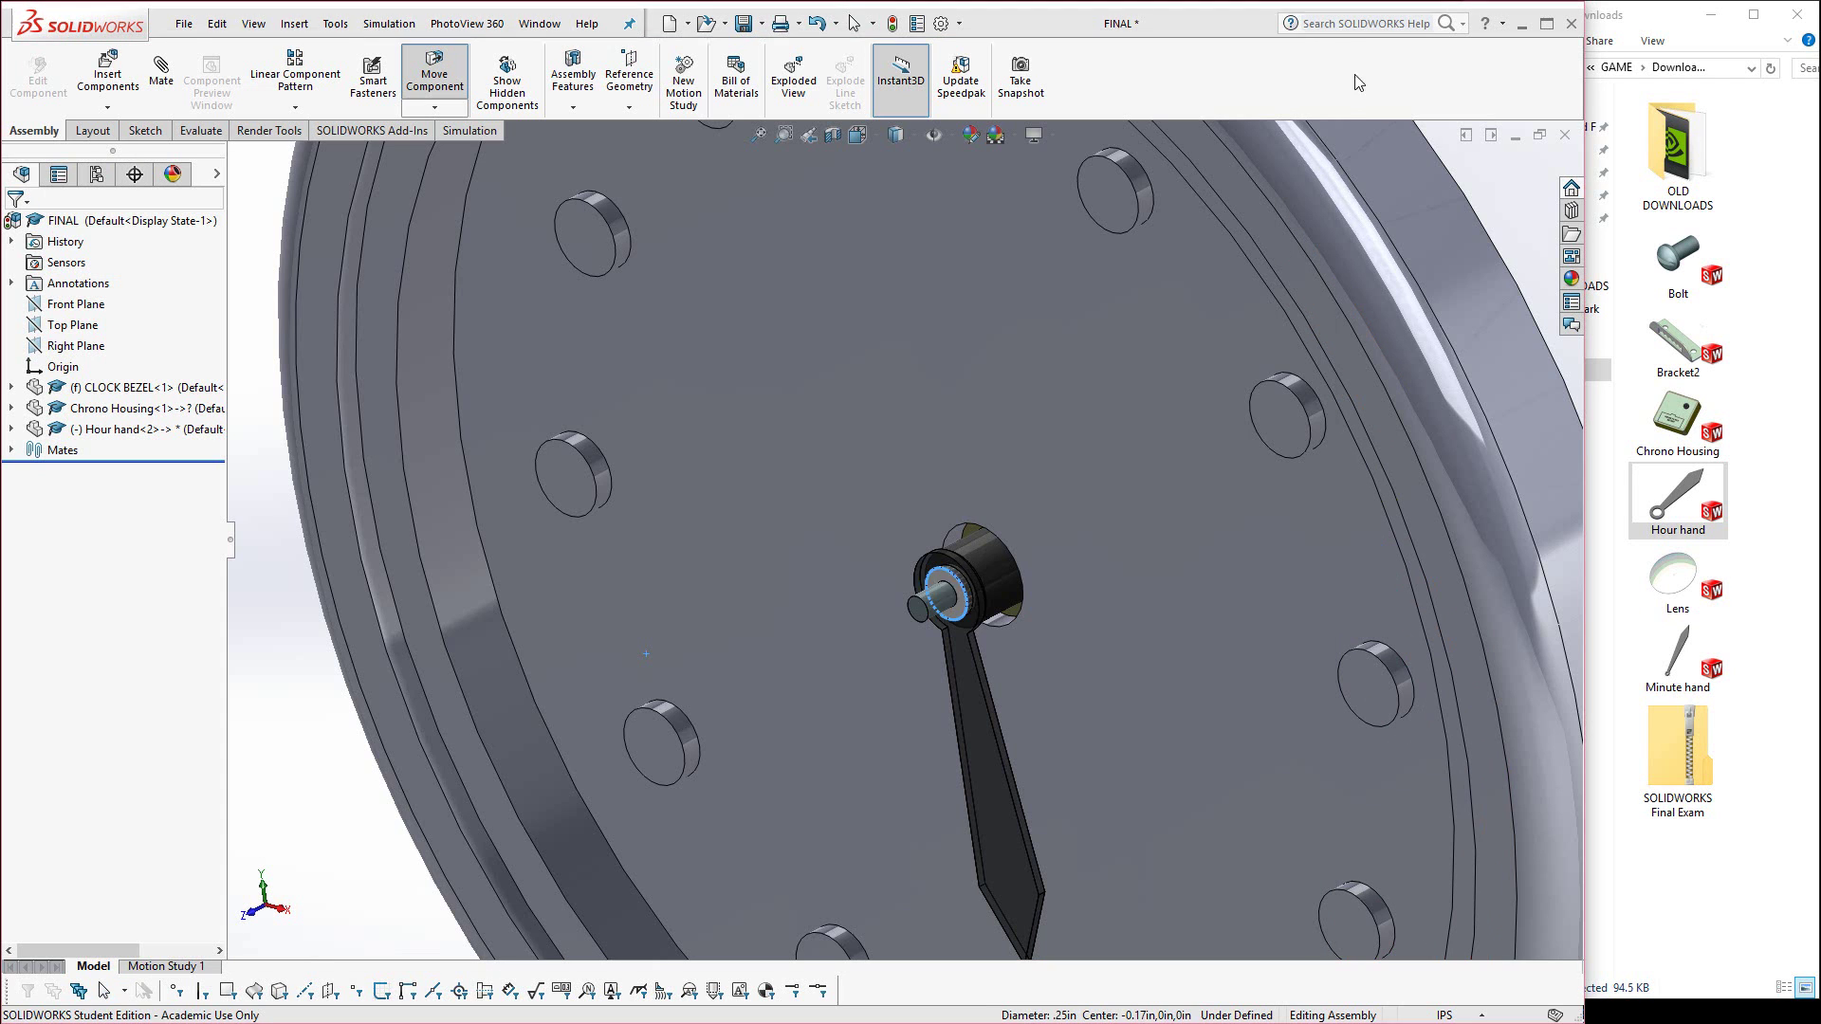
pyautogui.click(962, 675)
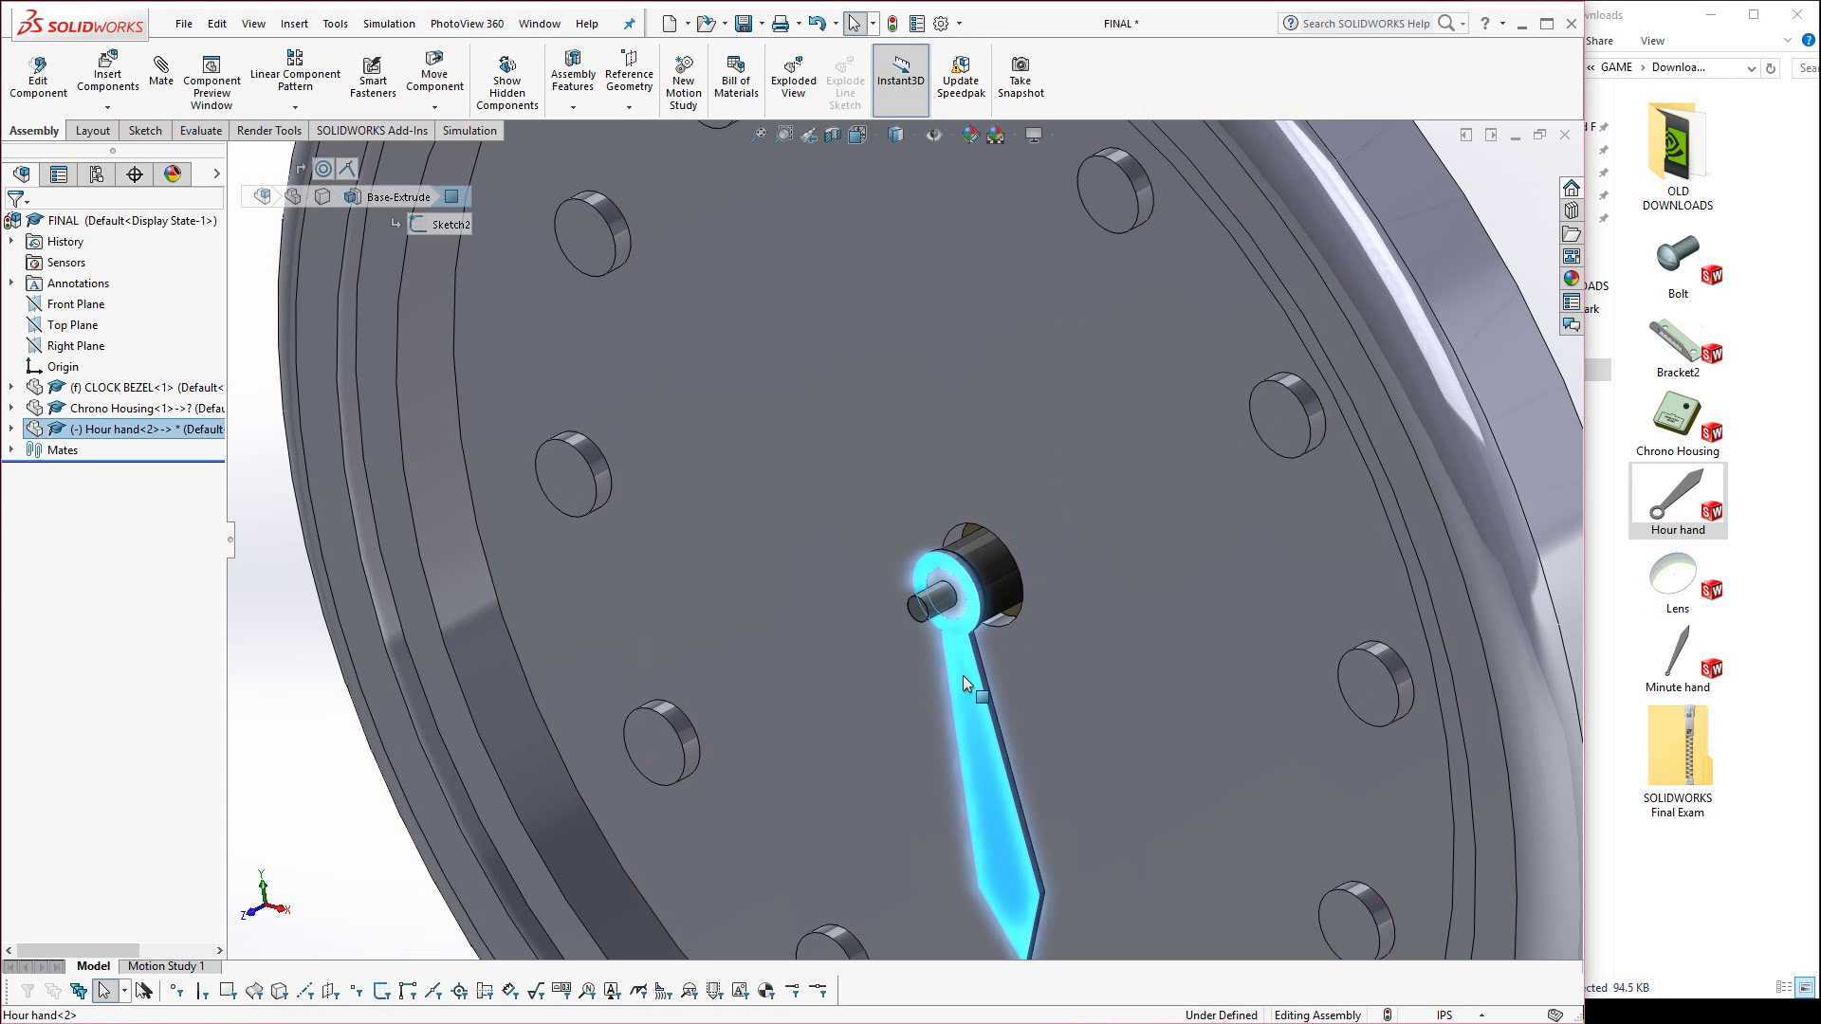
pyautogui.click(348, 756)
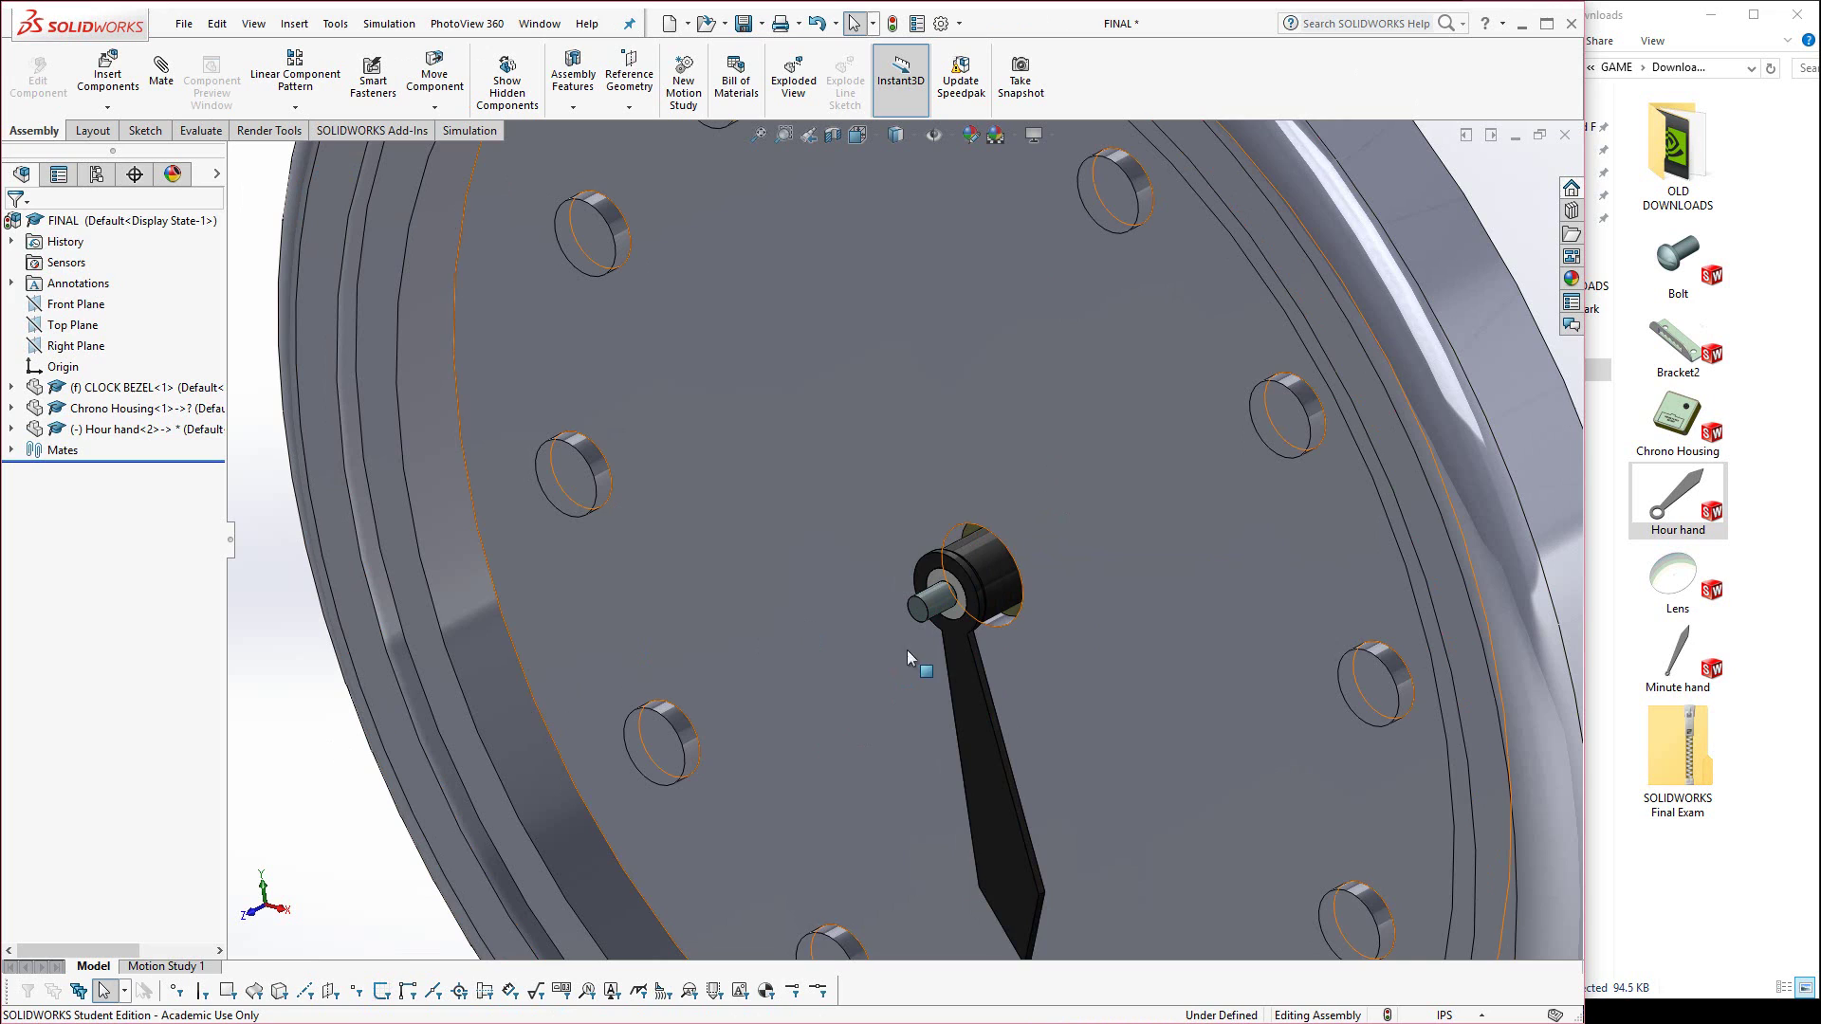
pyautogui.click(965, 686)
pyautogui.press('Delete')
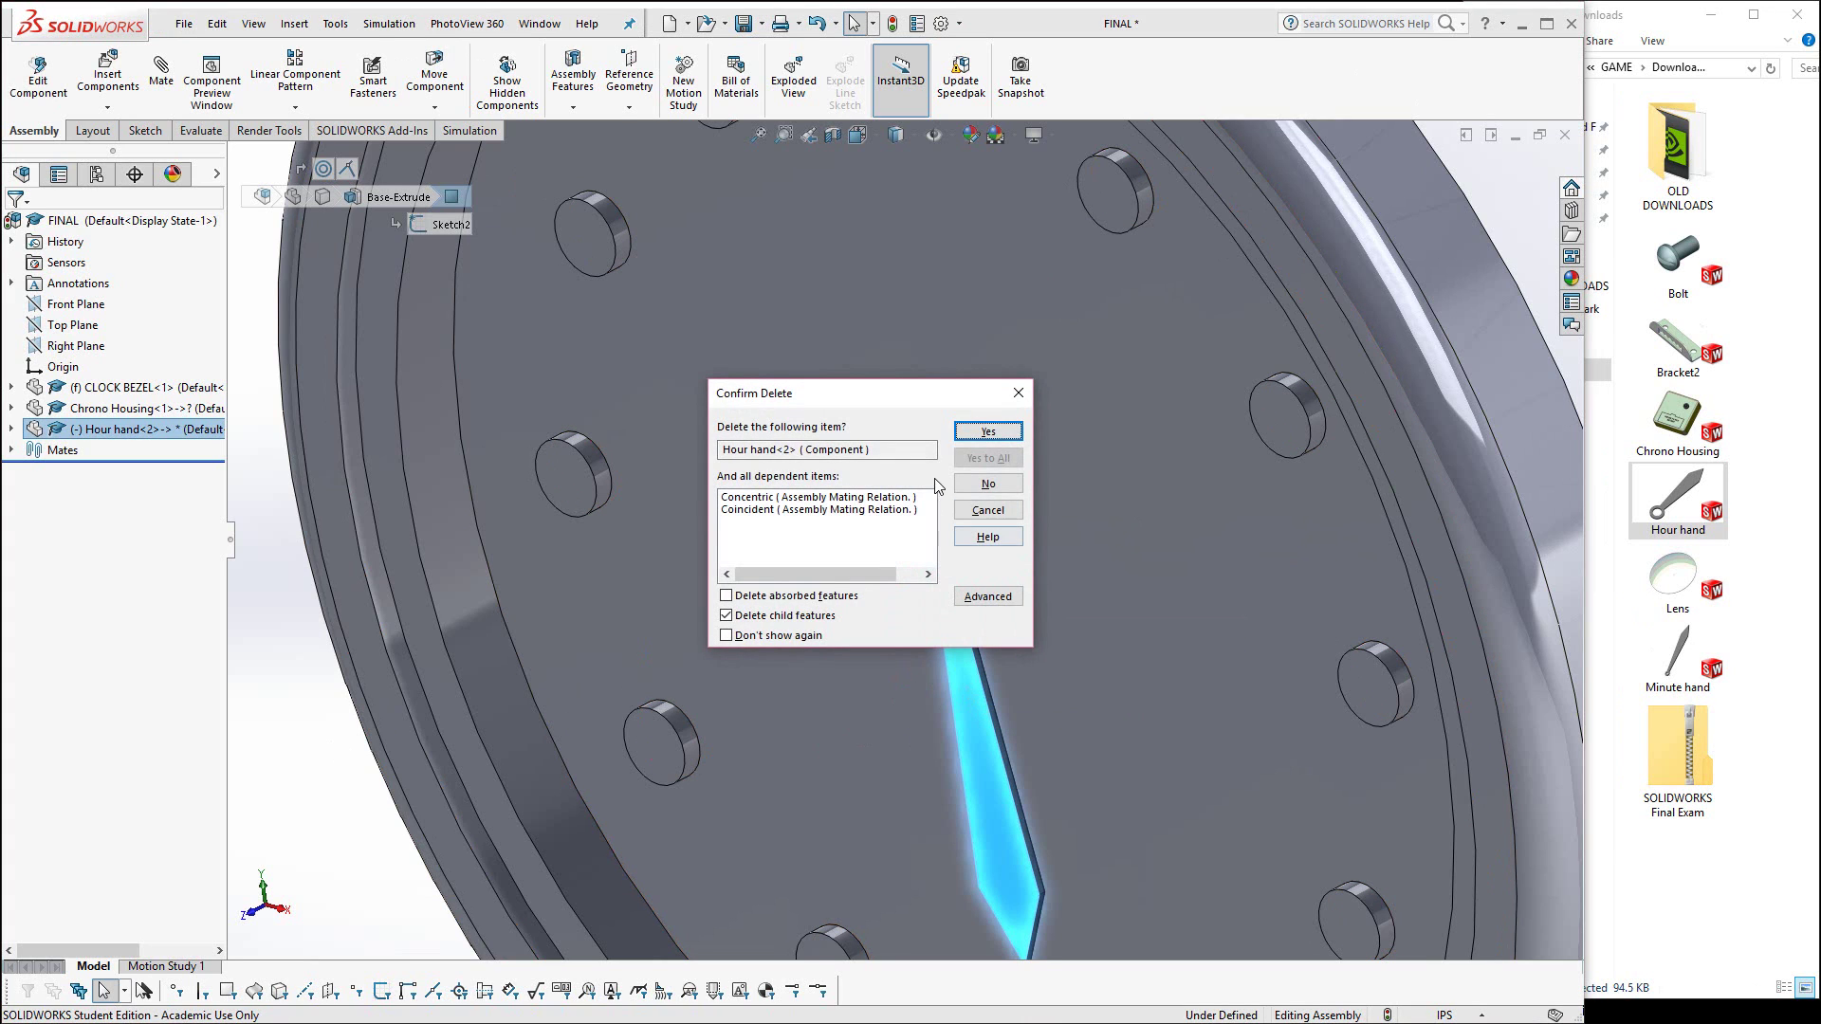
pyautogui.click(998, 518)
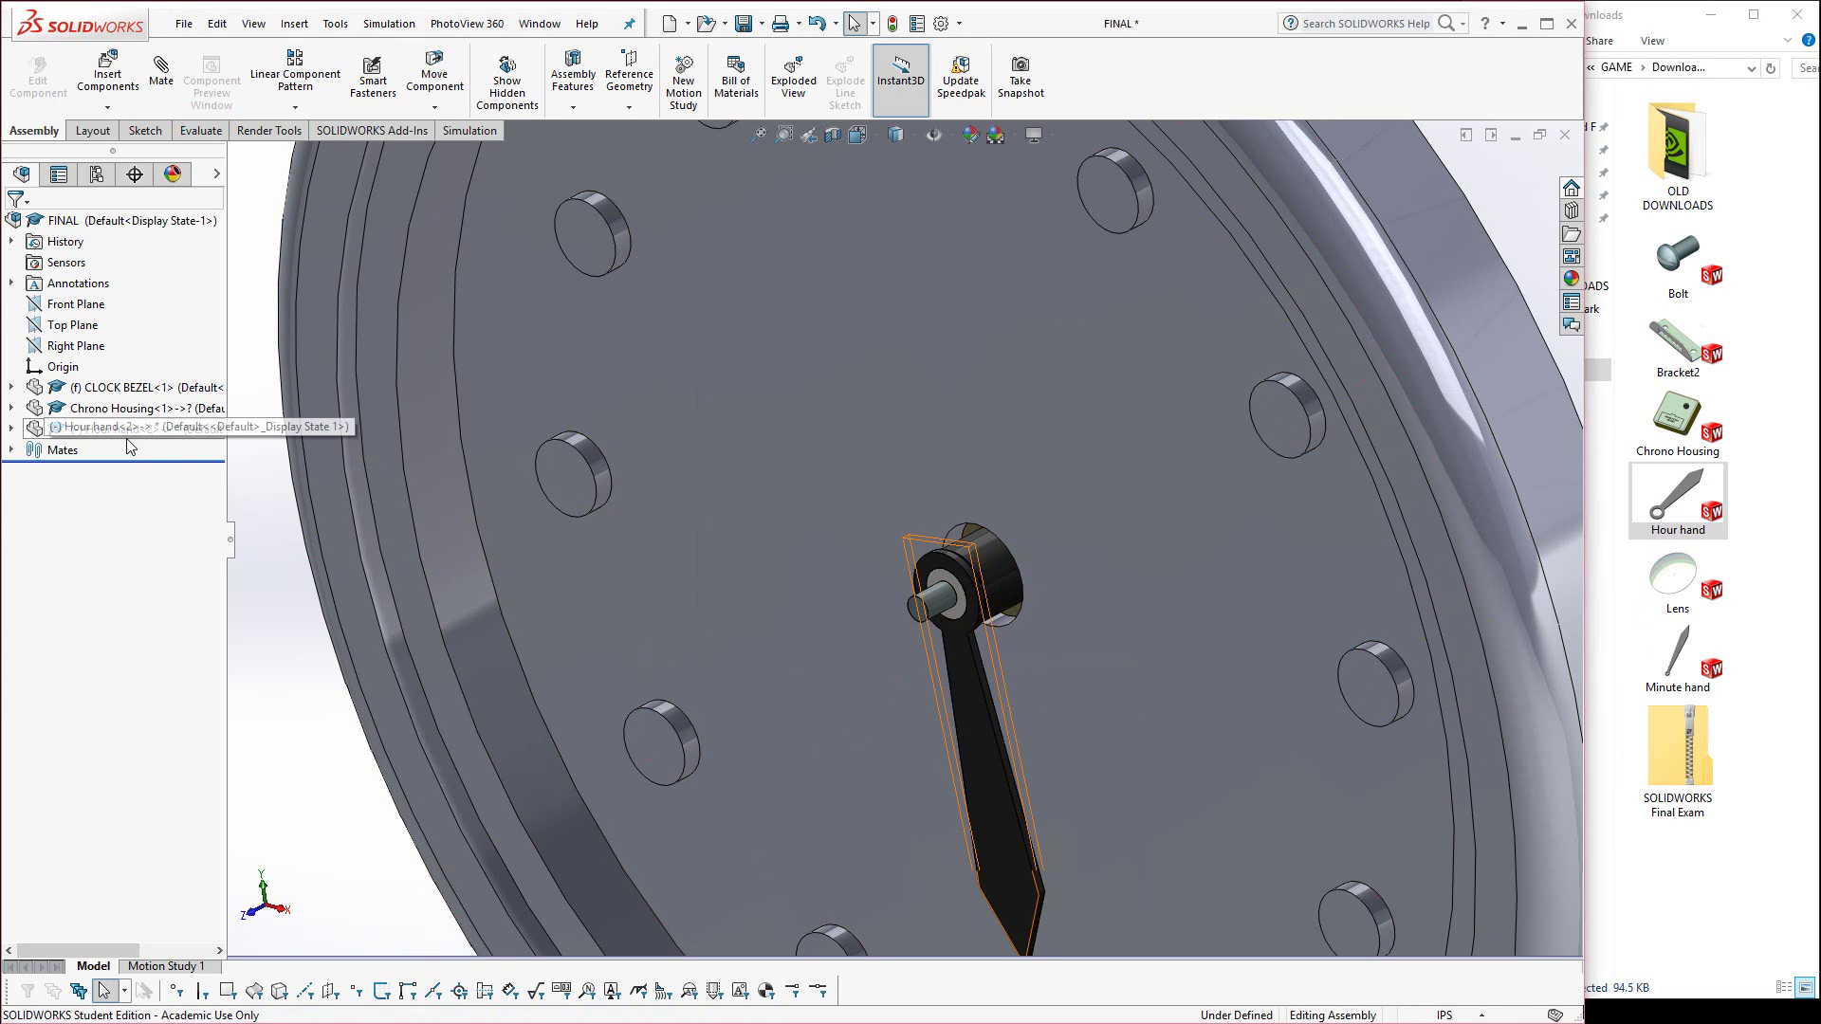
# Place a copy of the Hour hand beside the bezel and delete the original hand on the shaft.
pyautogui.keyDown('ctrl'); pyautogui.moveTo(939, 749); pyautogui.dragTo(279, 764); pyautogui.keyUp('ctrl')
pyautogui.click(1003, 743)
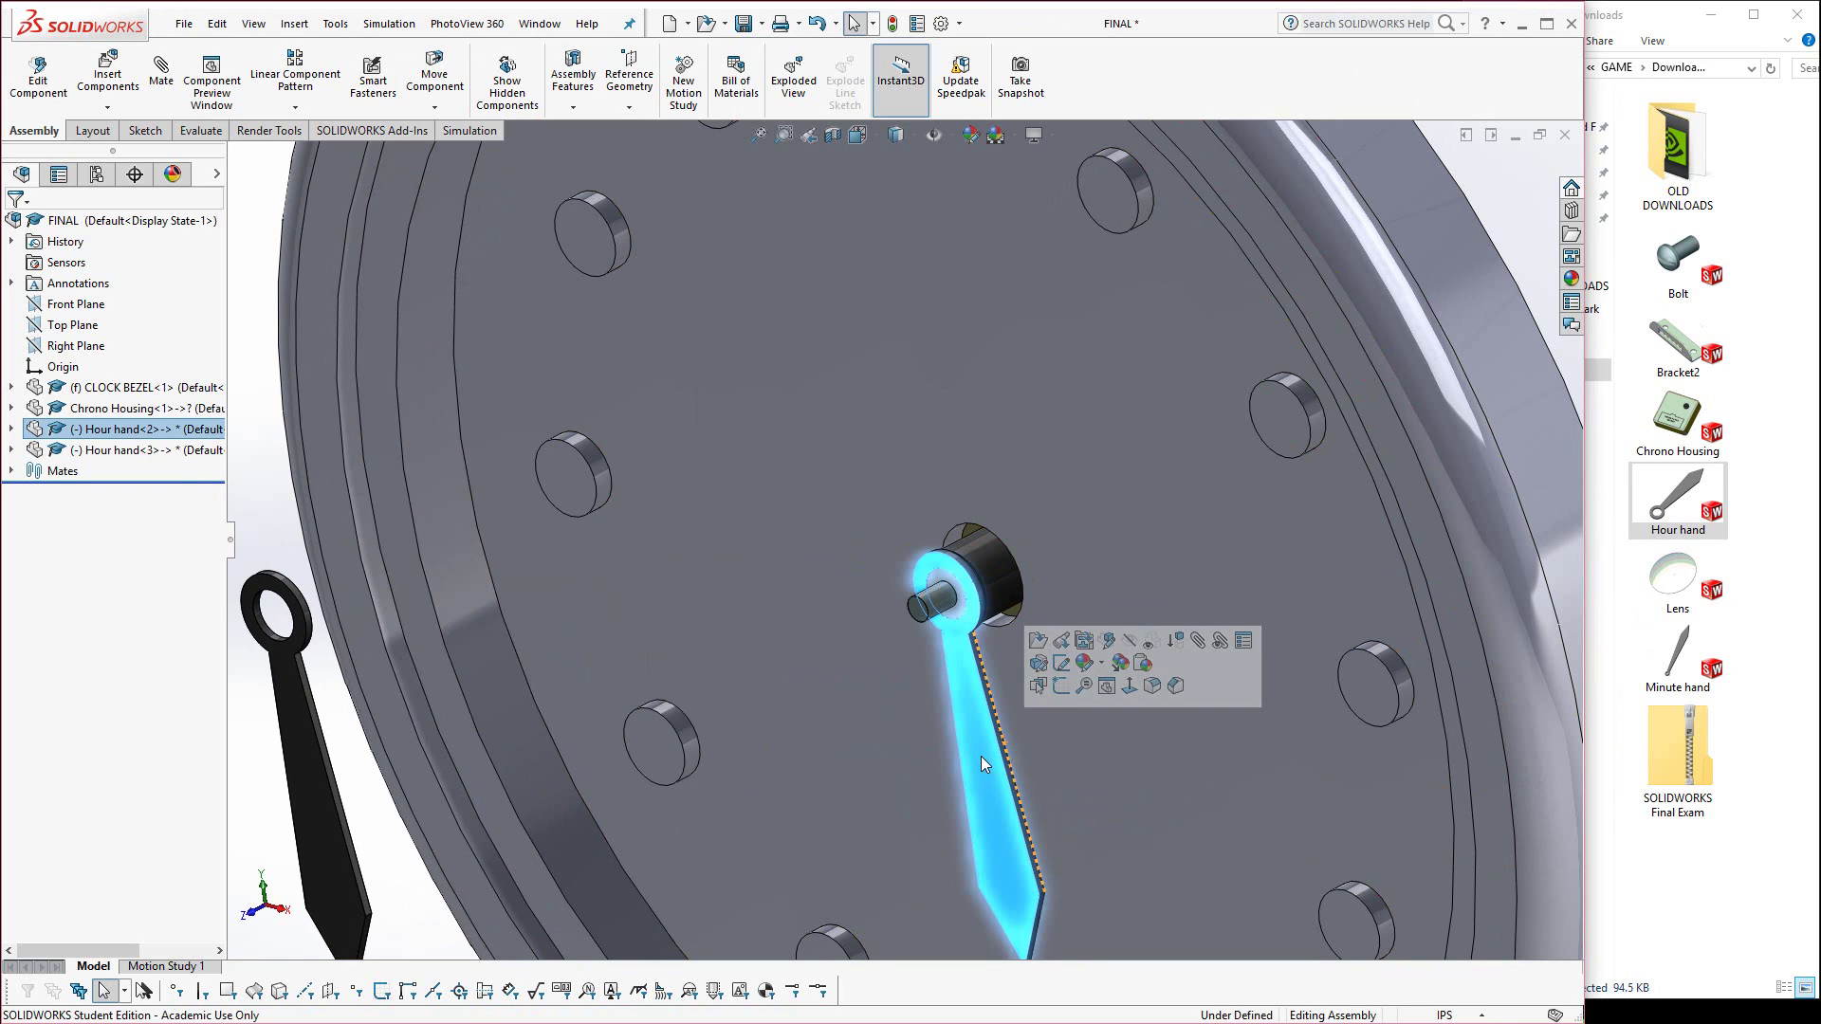
pyautogui.press('Delete')
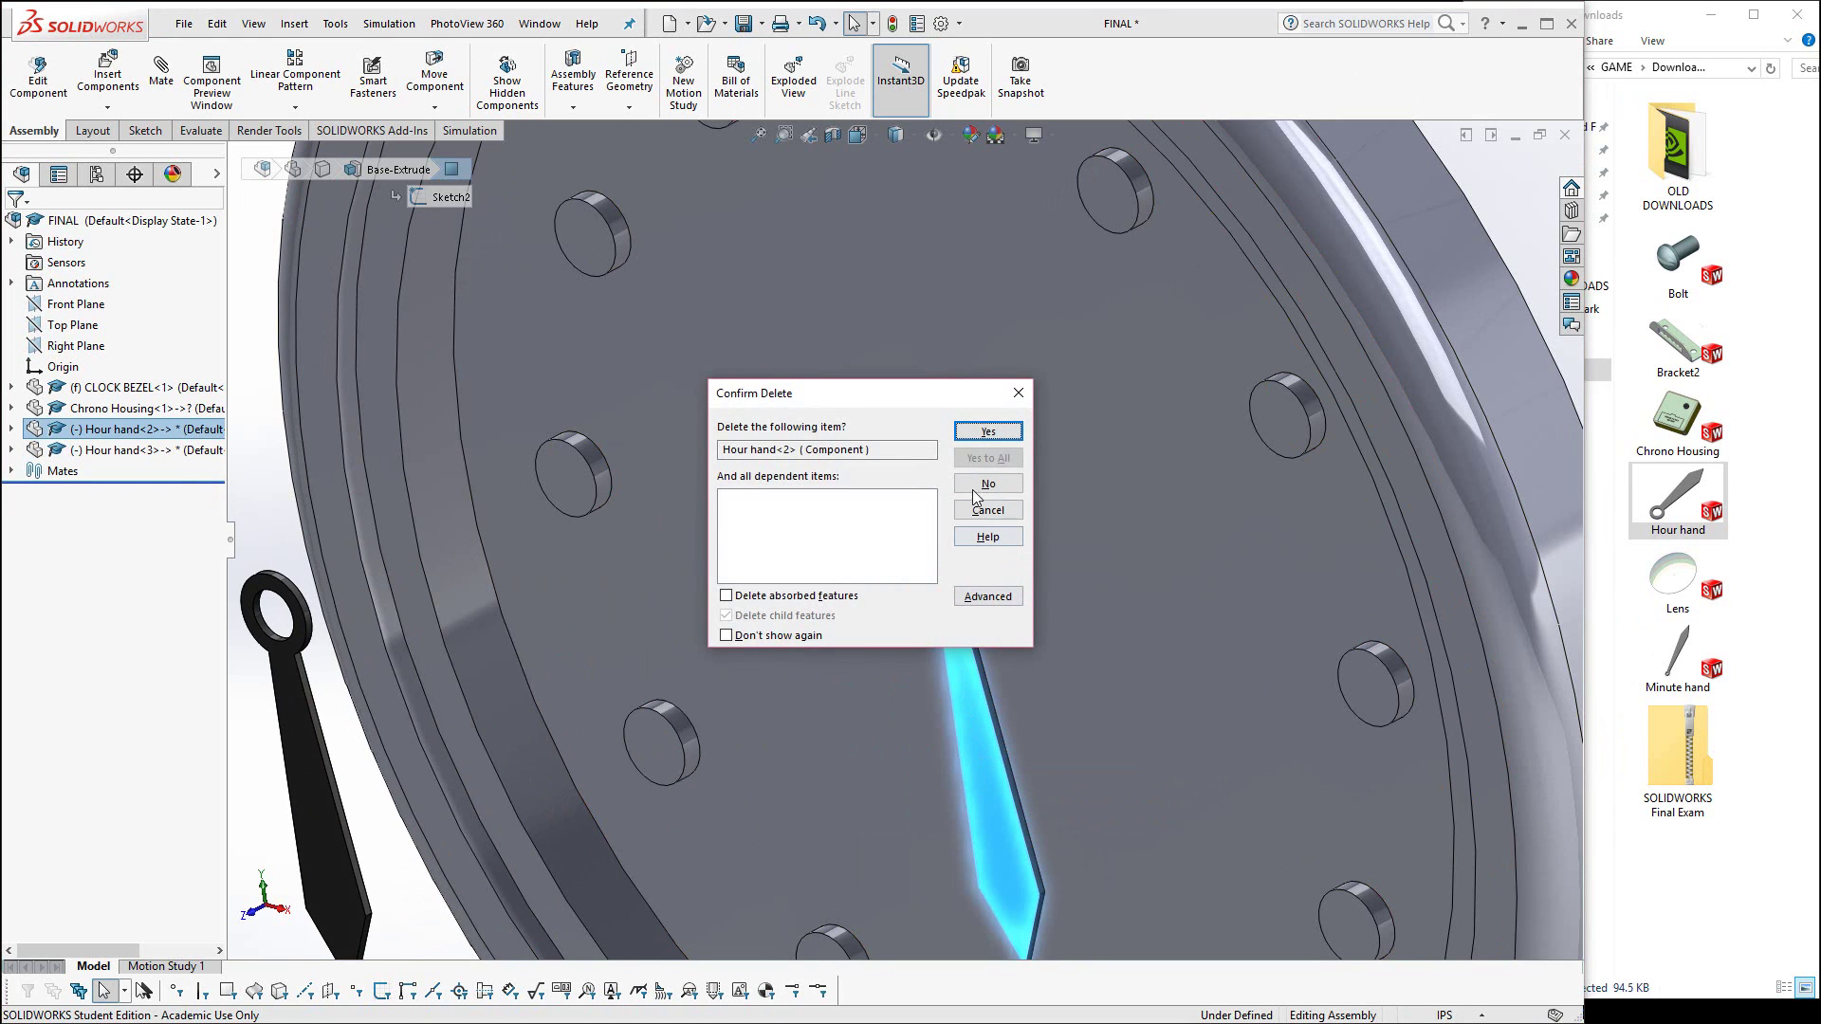
pyautogui.click(988, 432)
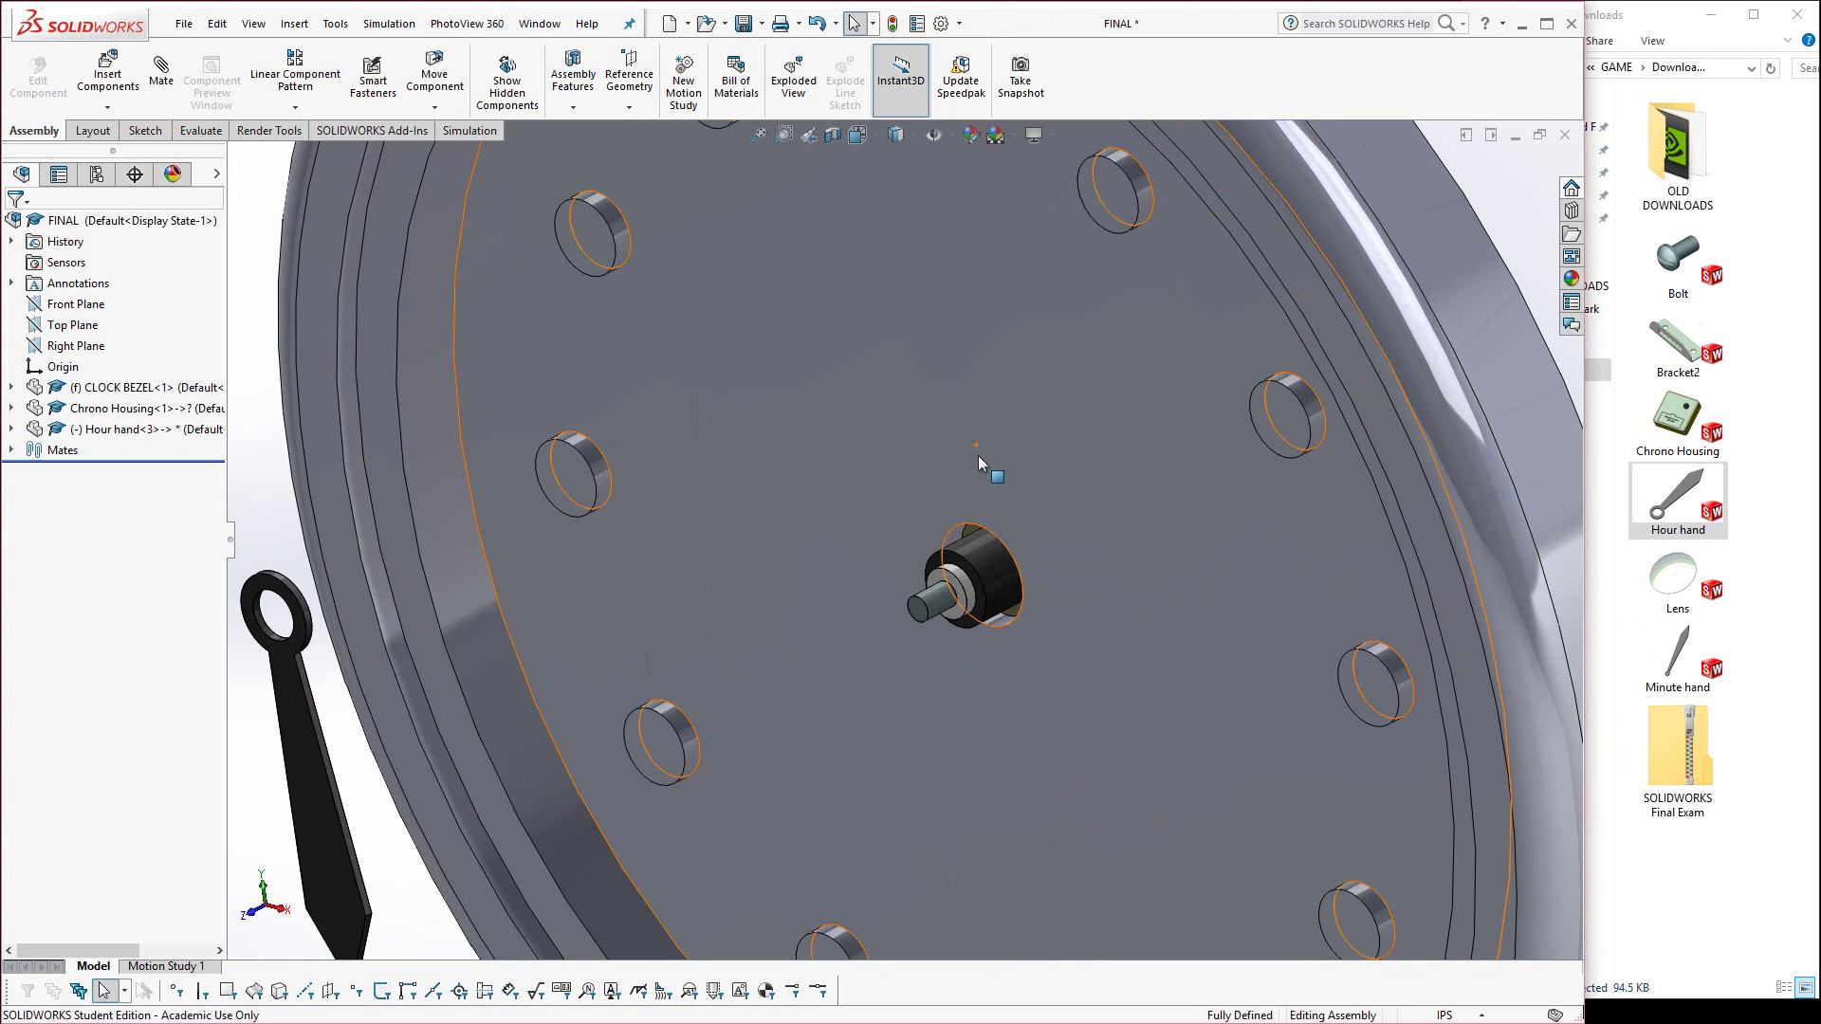
# Mate the copied Hour hand's hole edge coincident with the larger shoulder edge of the Chrono Housing shaft.
pyautogui.click(162, 71)
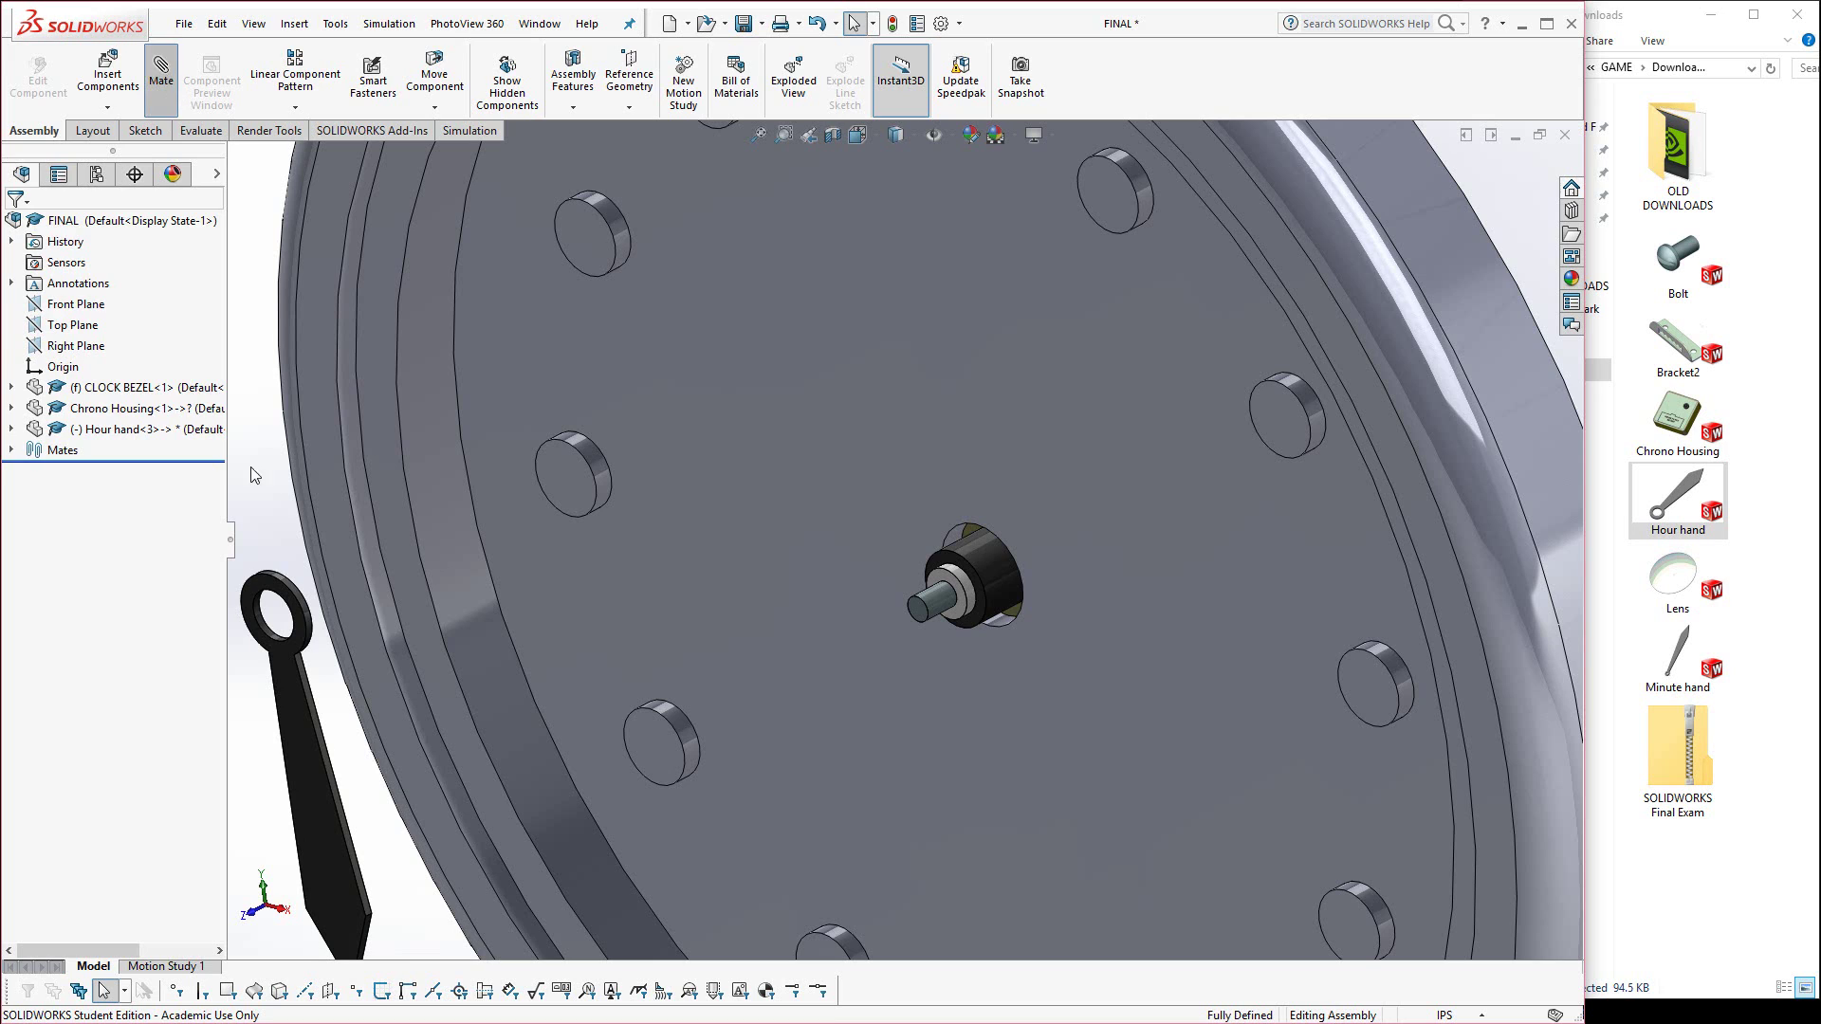
pyautogui.click(264, 617)
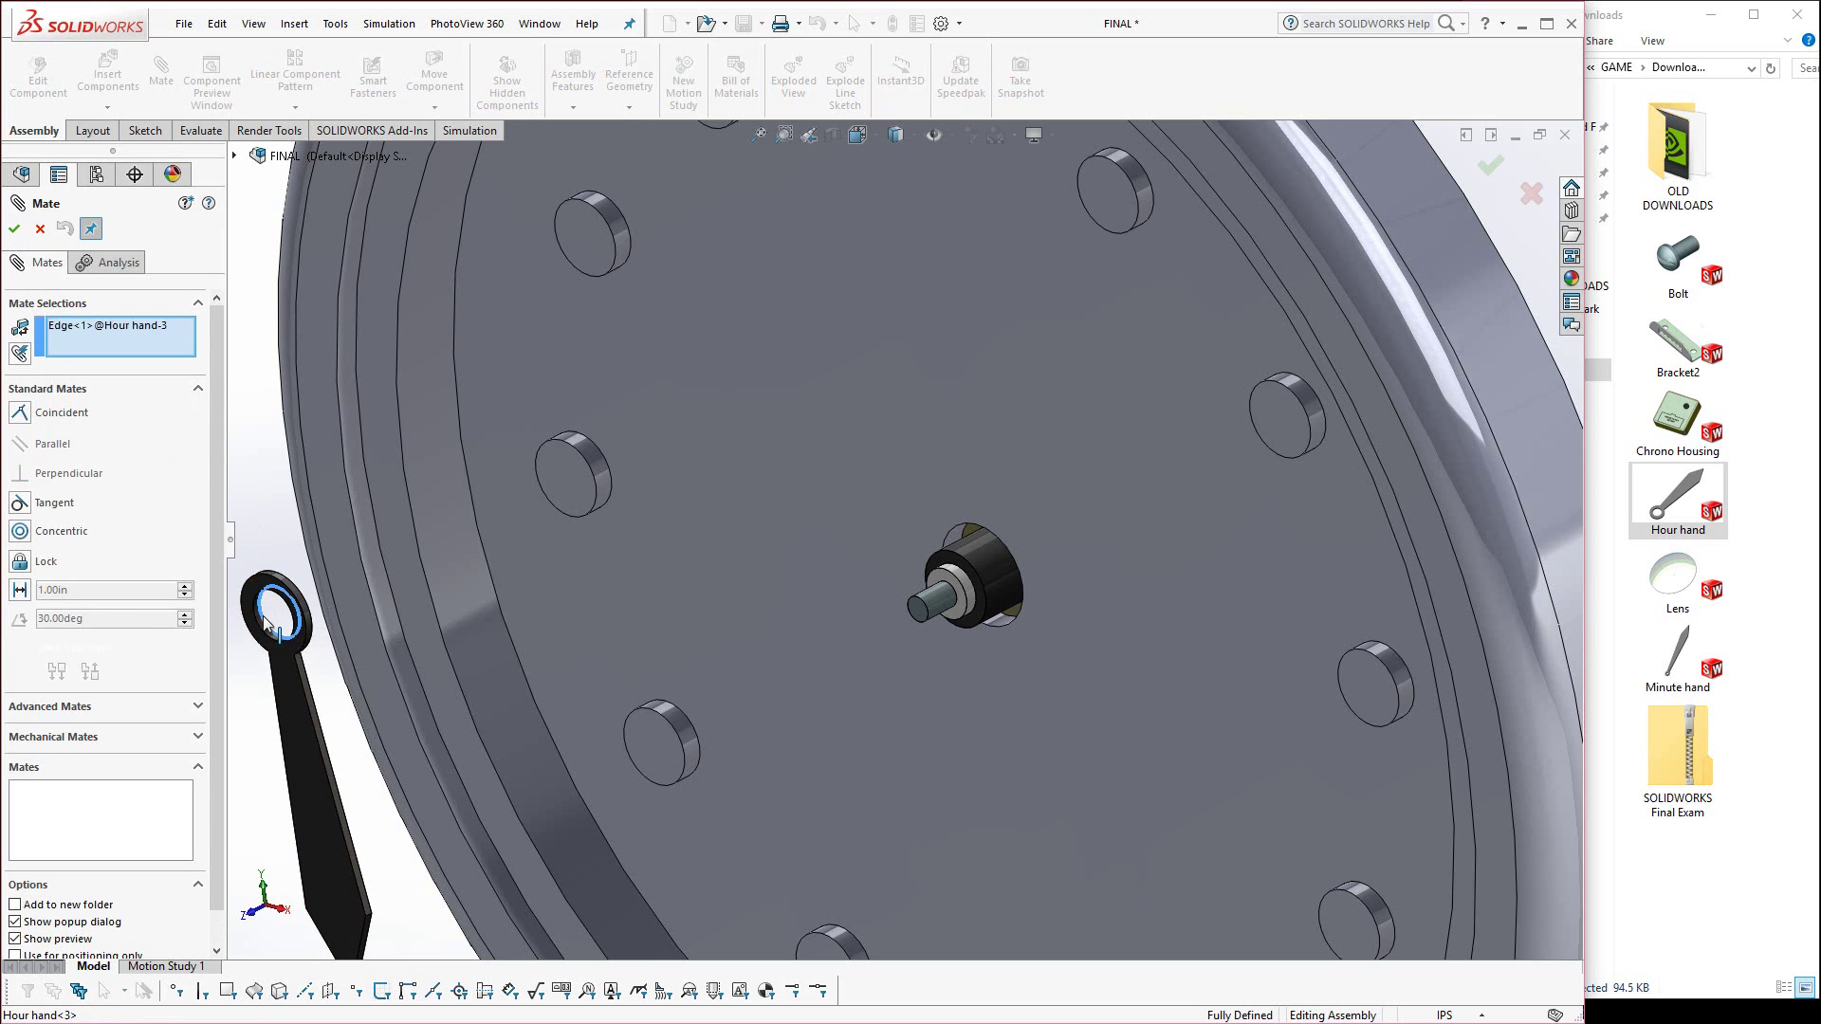
pyautogui.click(978, 596)
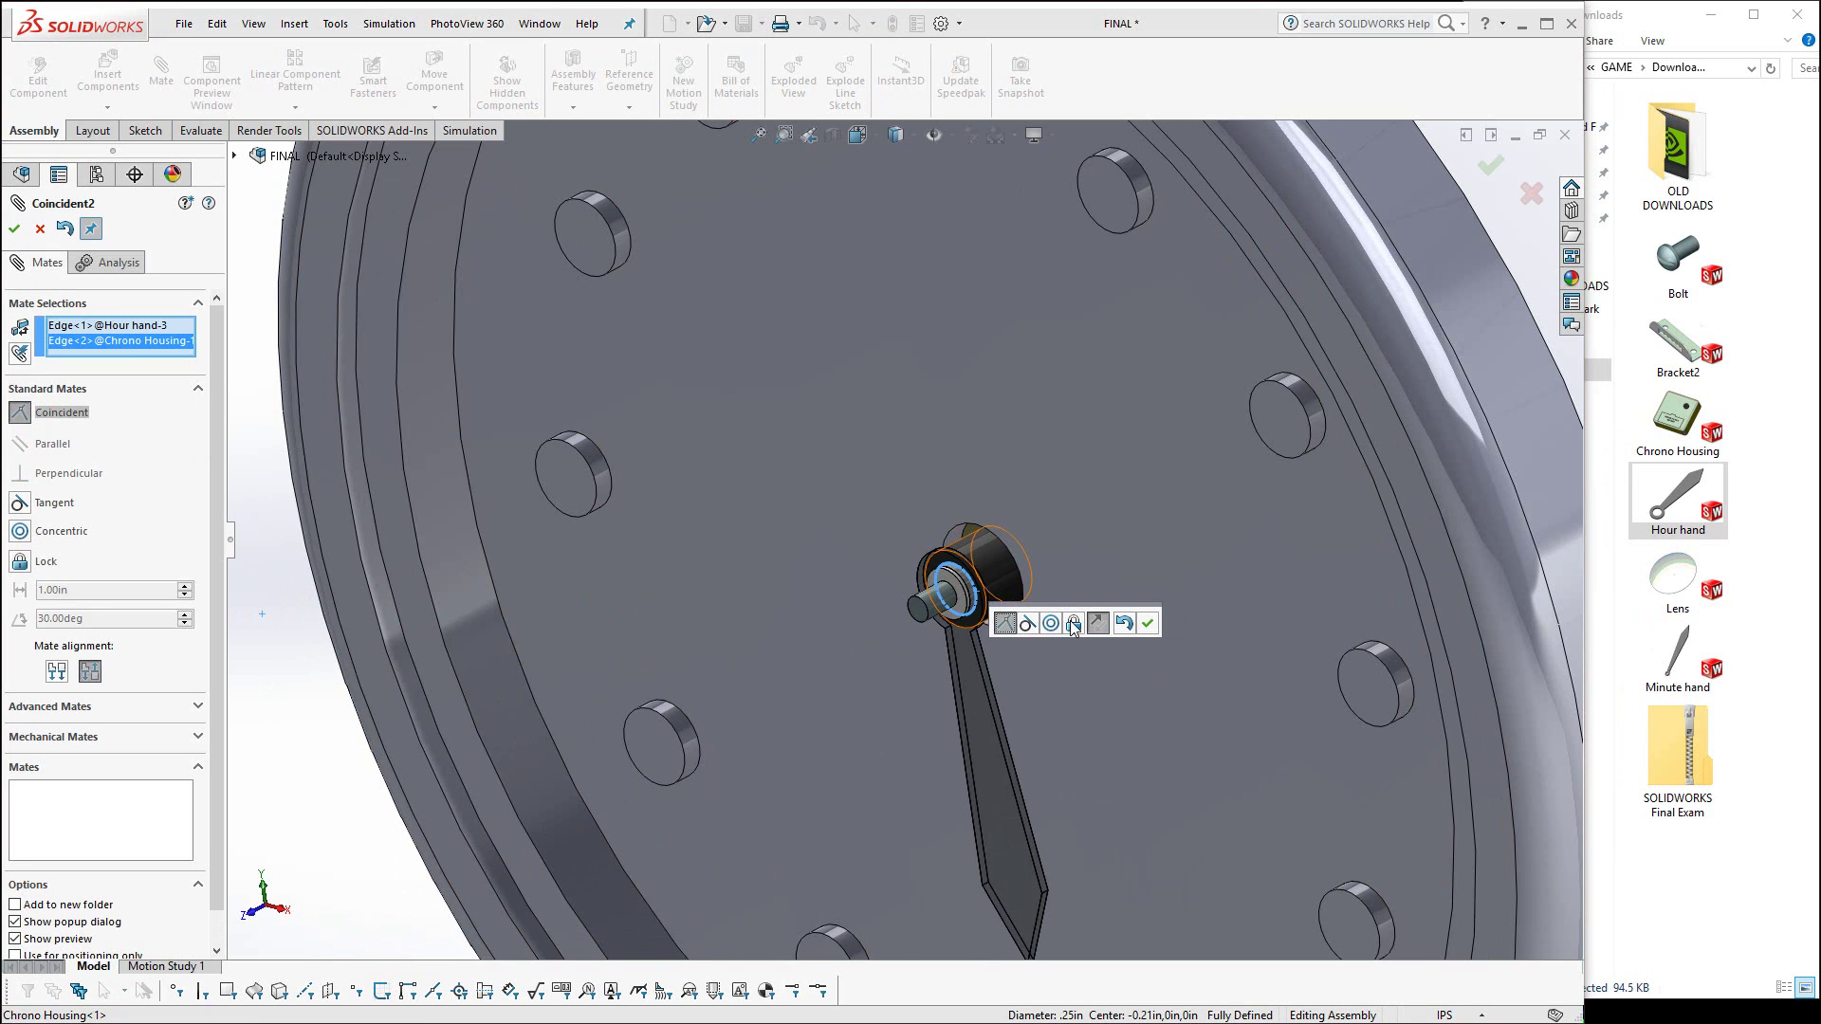
pyautogui.click(1147, 624)
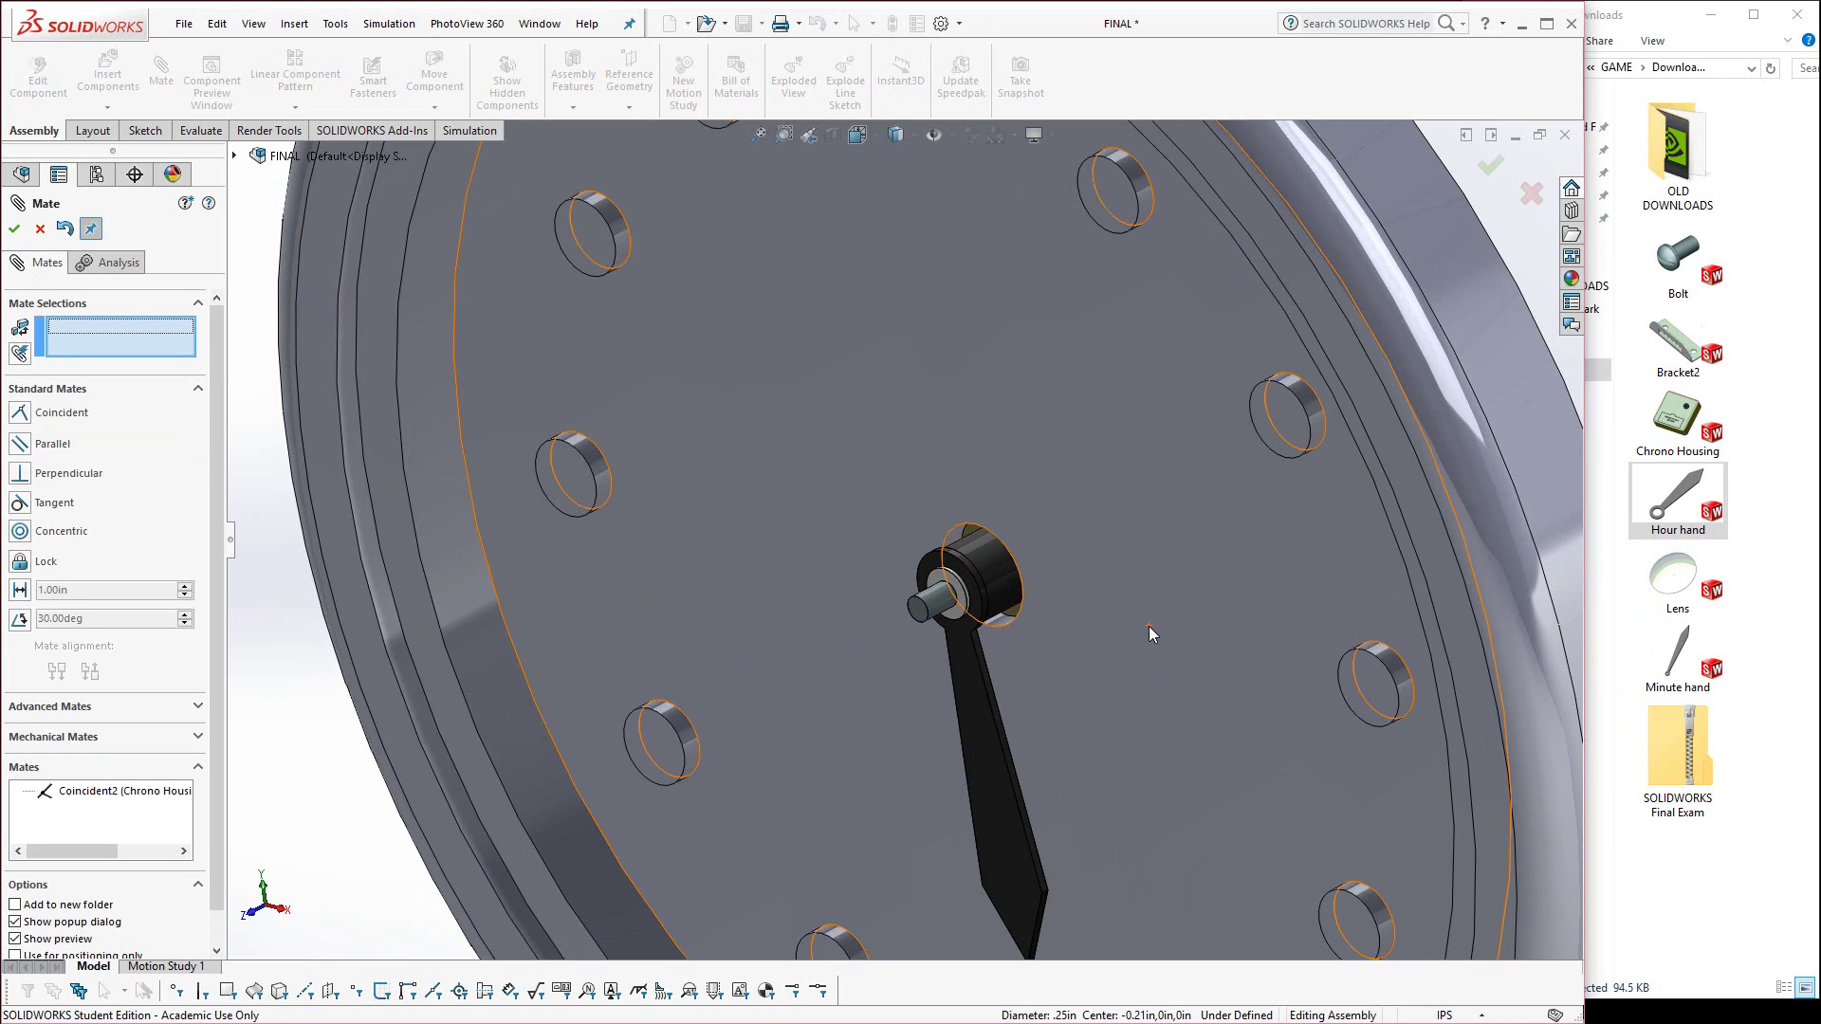
# Finish mating and insert the Minute hand part from the Downloads folder in front of the bezel, beside the shaft.
pyautogui.click(1678, 653)
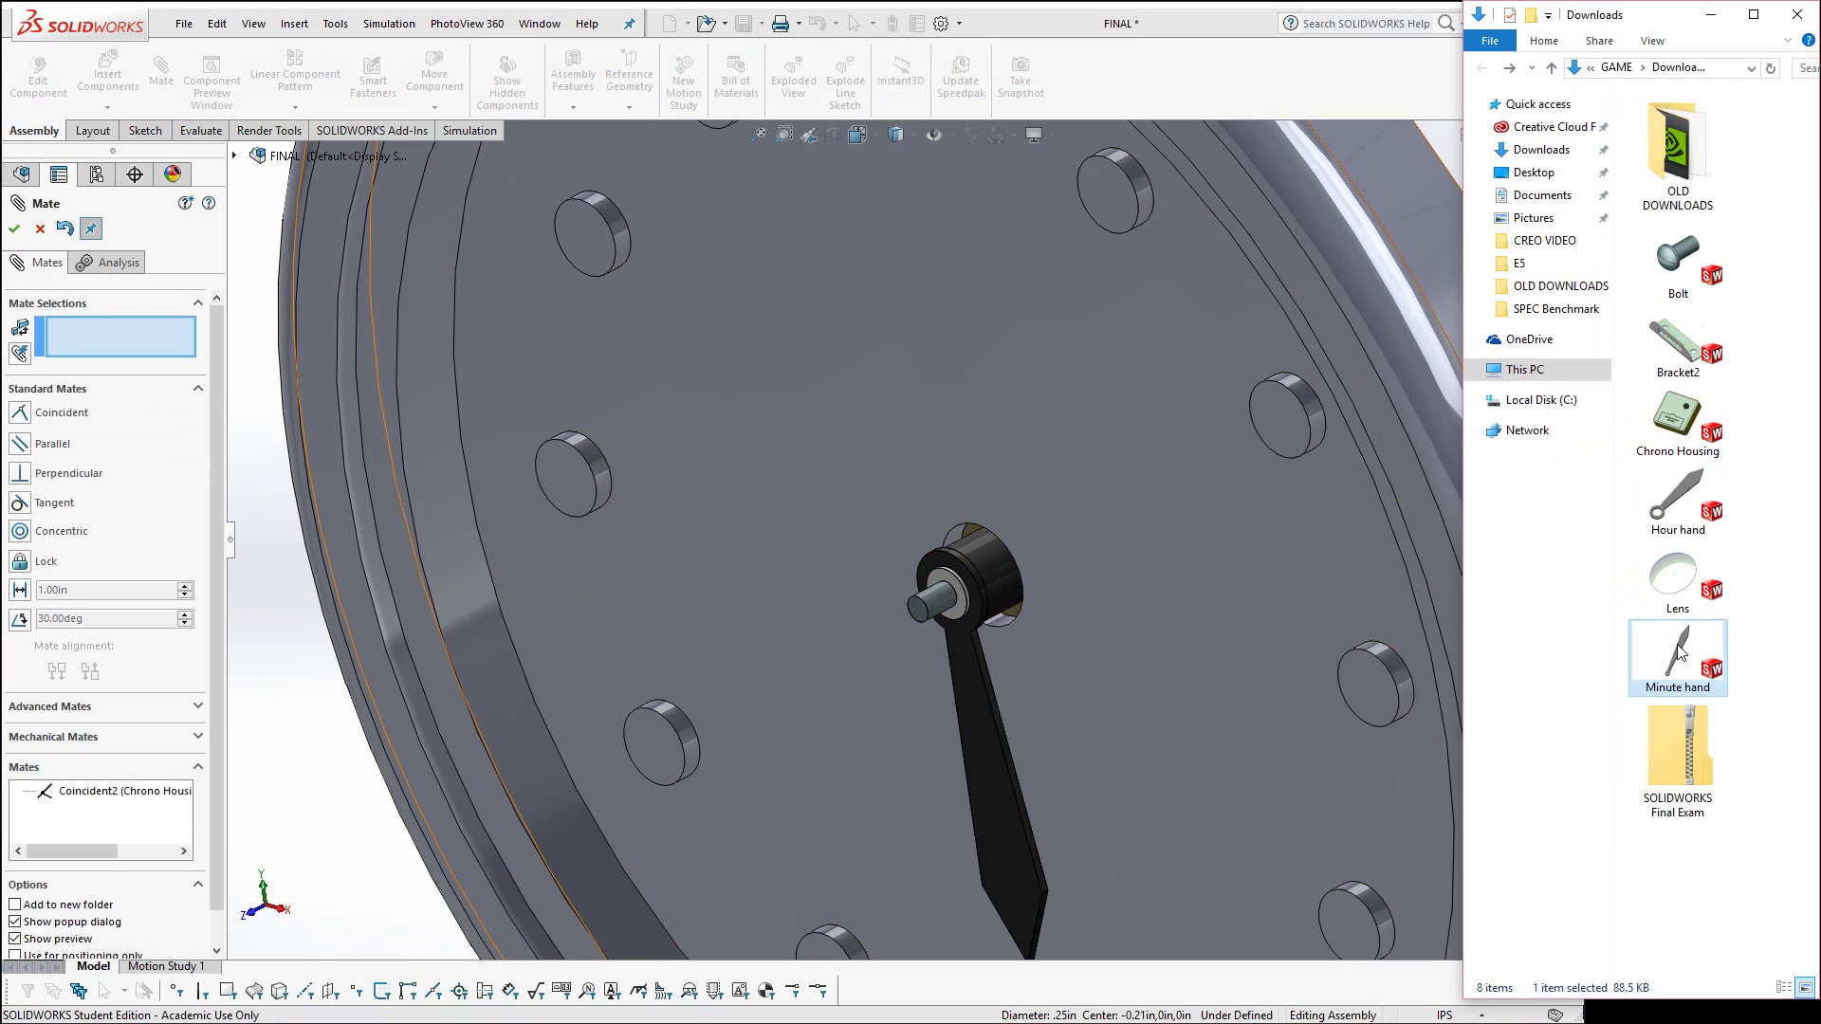
pyautogui.moveTo(1679, 655); pyautogui.dragTo(861, 614)
pyautogui.click(30, 232)
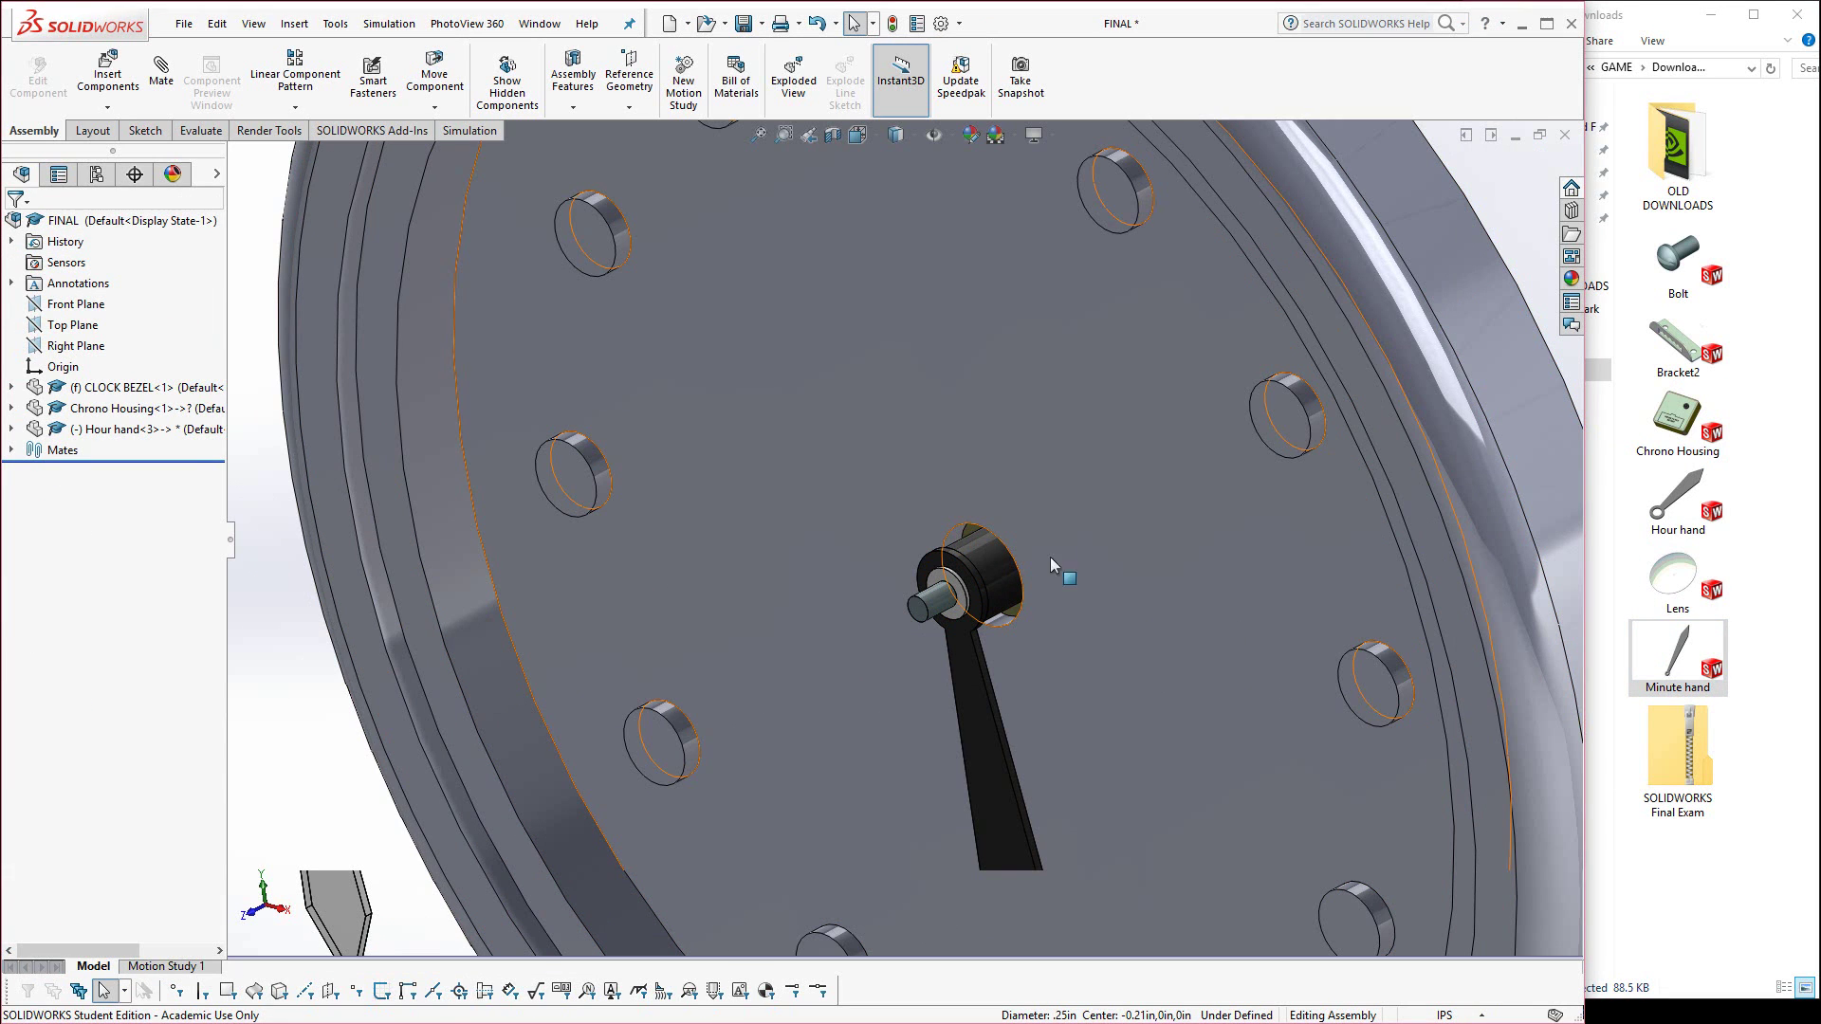
pyautogui.moveTo(1679, 655); pyautogui.dragTo(783, 383)
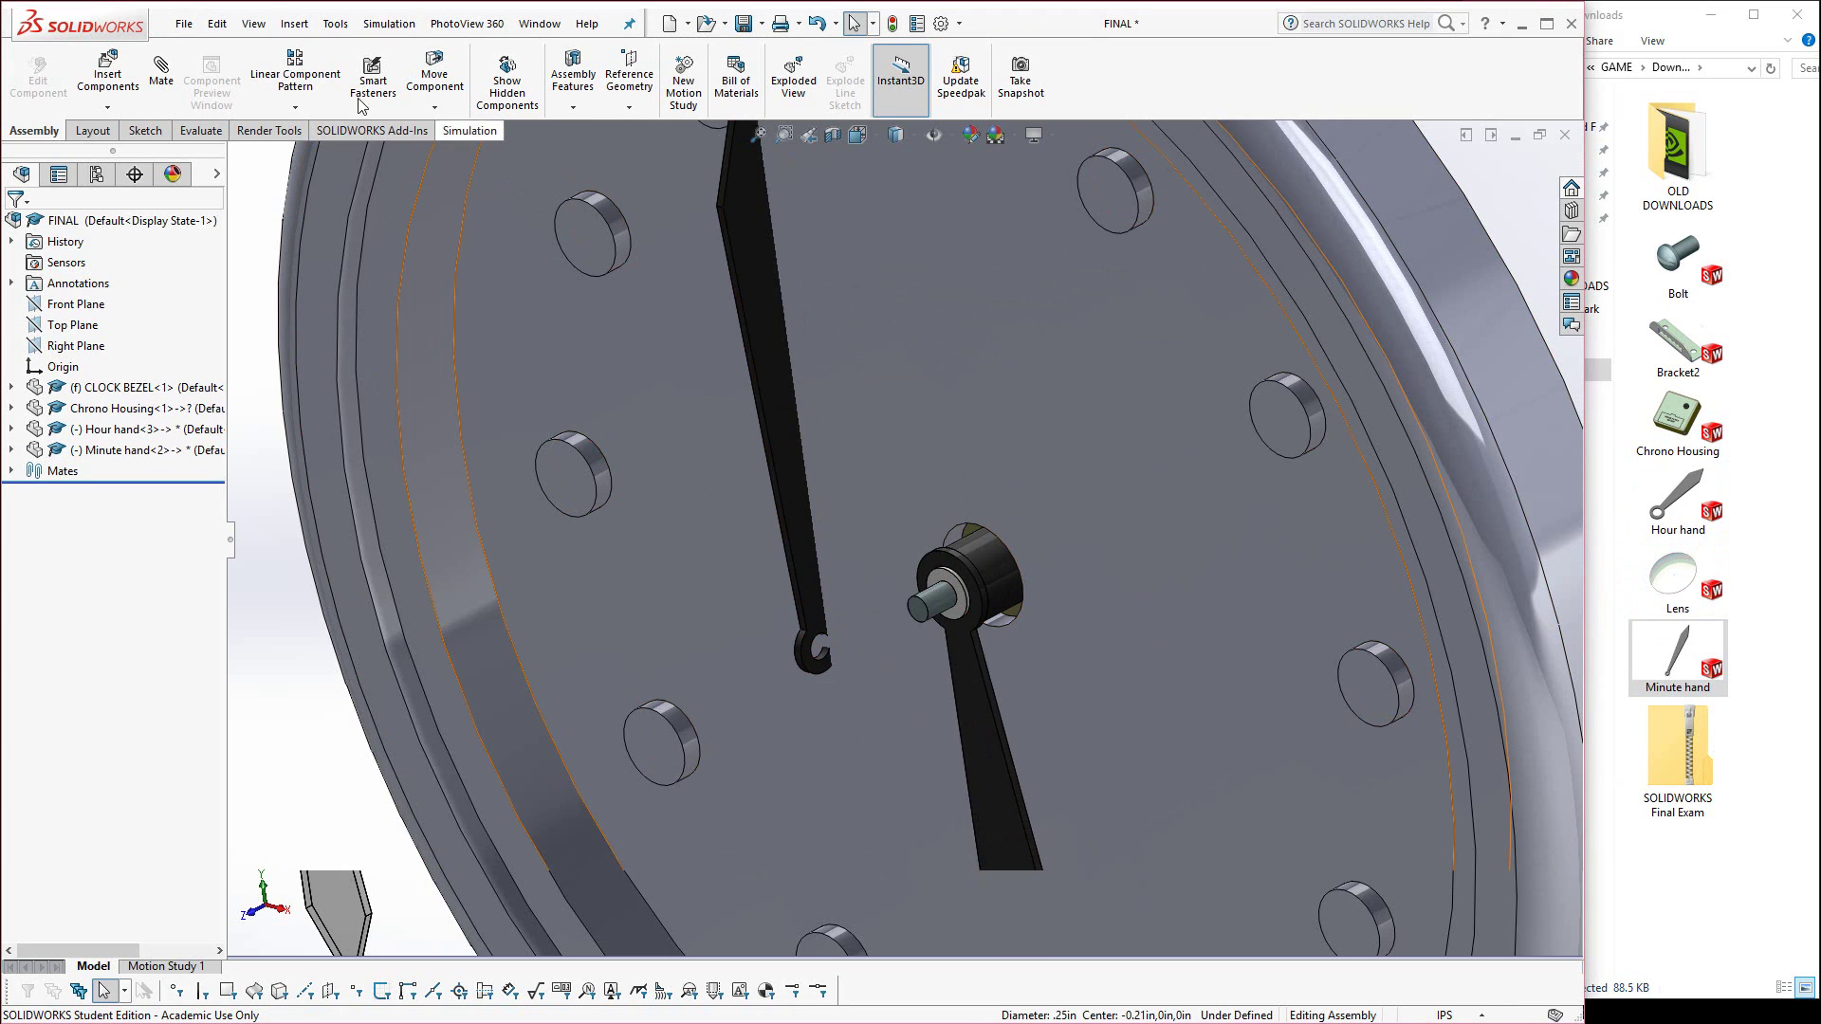
# Add a coincident mate with flipped alignment between the Minute hand's hole face and the circular edge of the shaft's thin end.
pyautogui.click(161, 69)
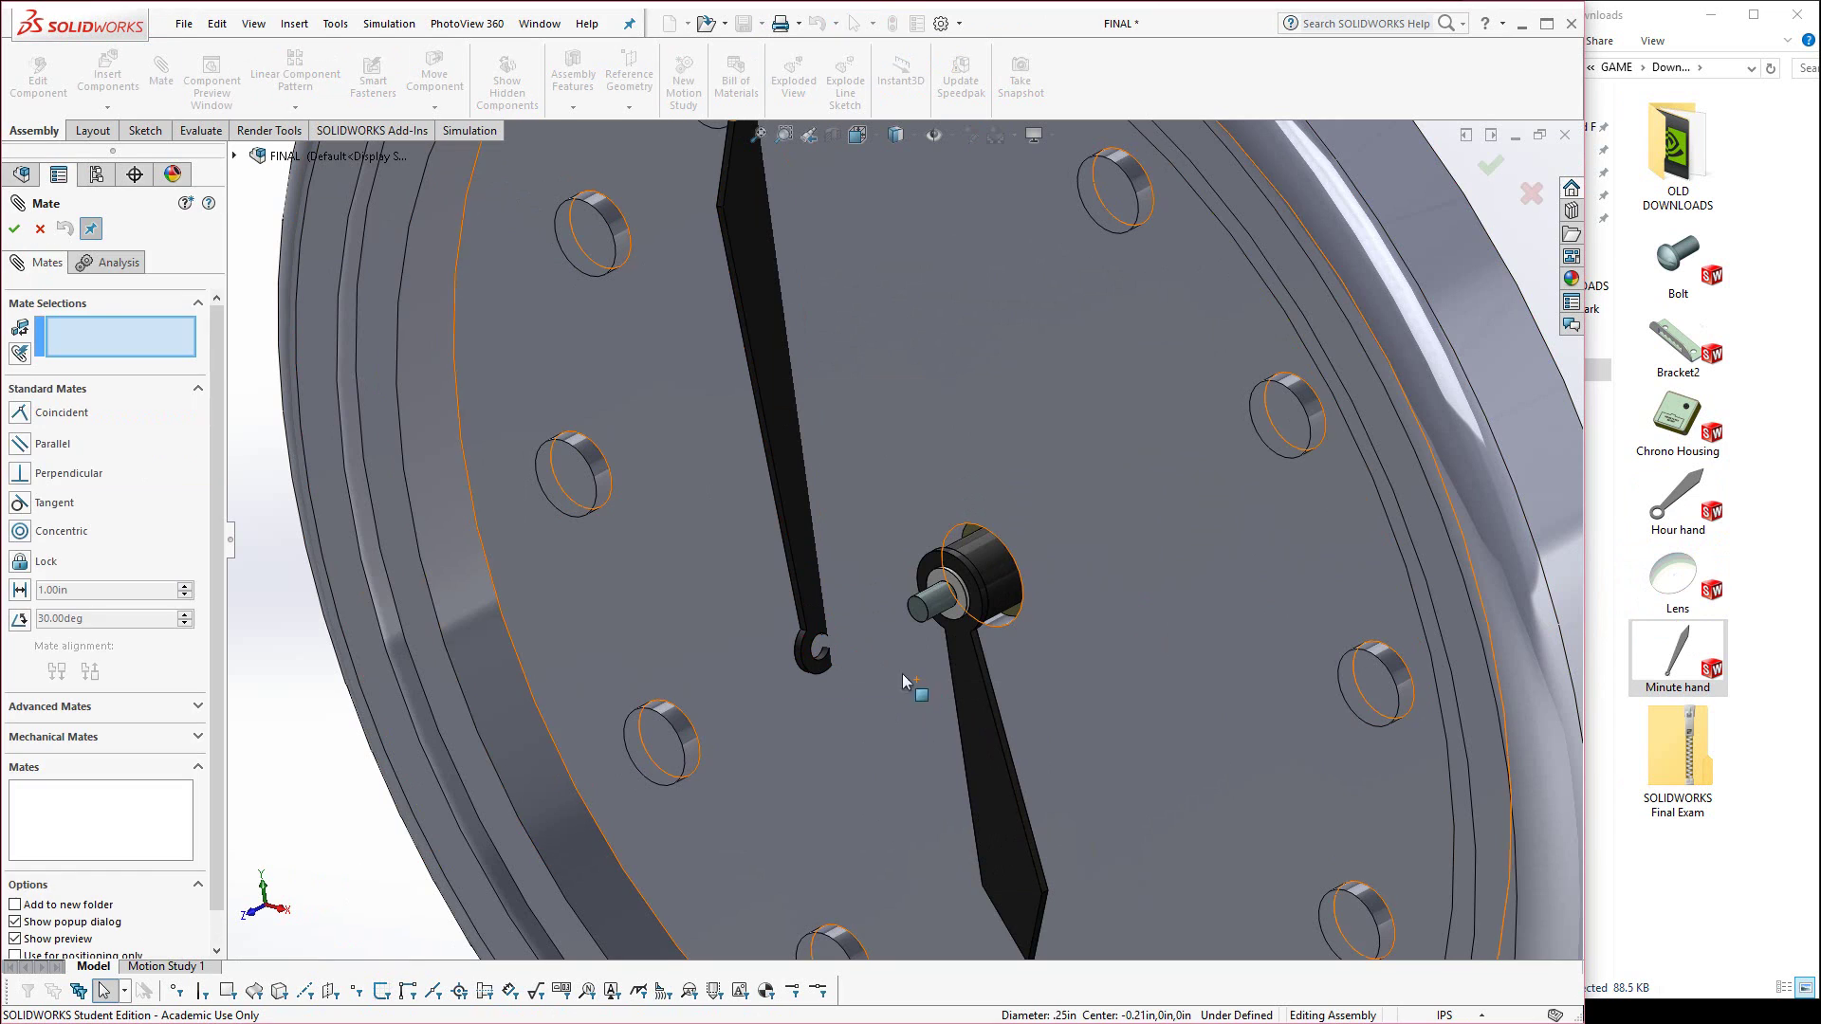
pyautogui.click(816, 648)
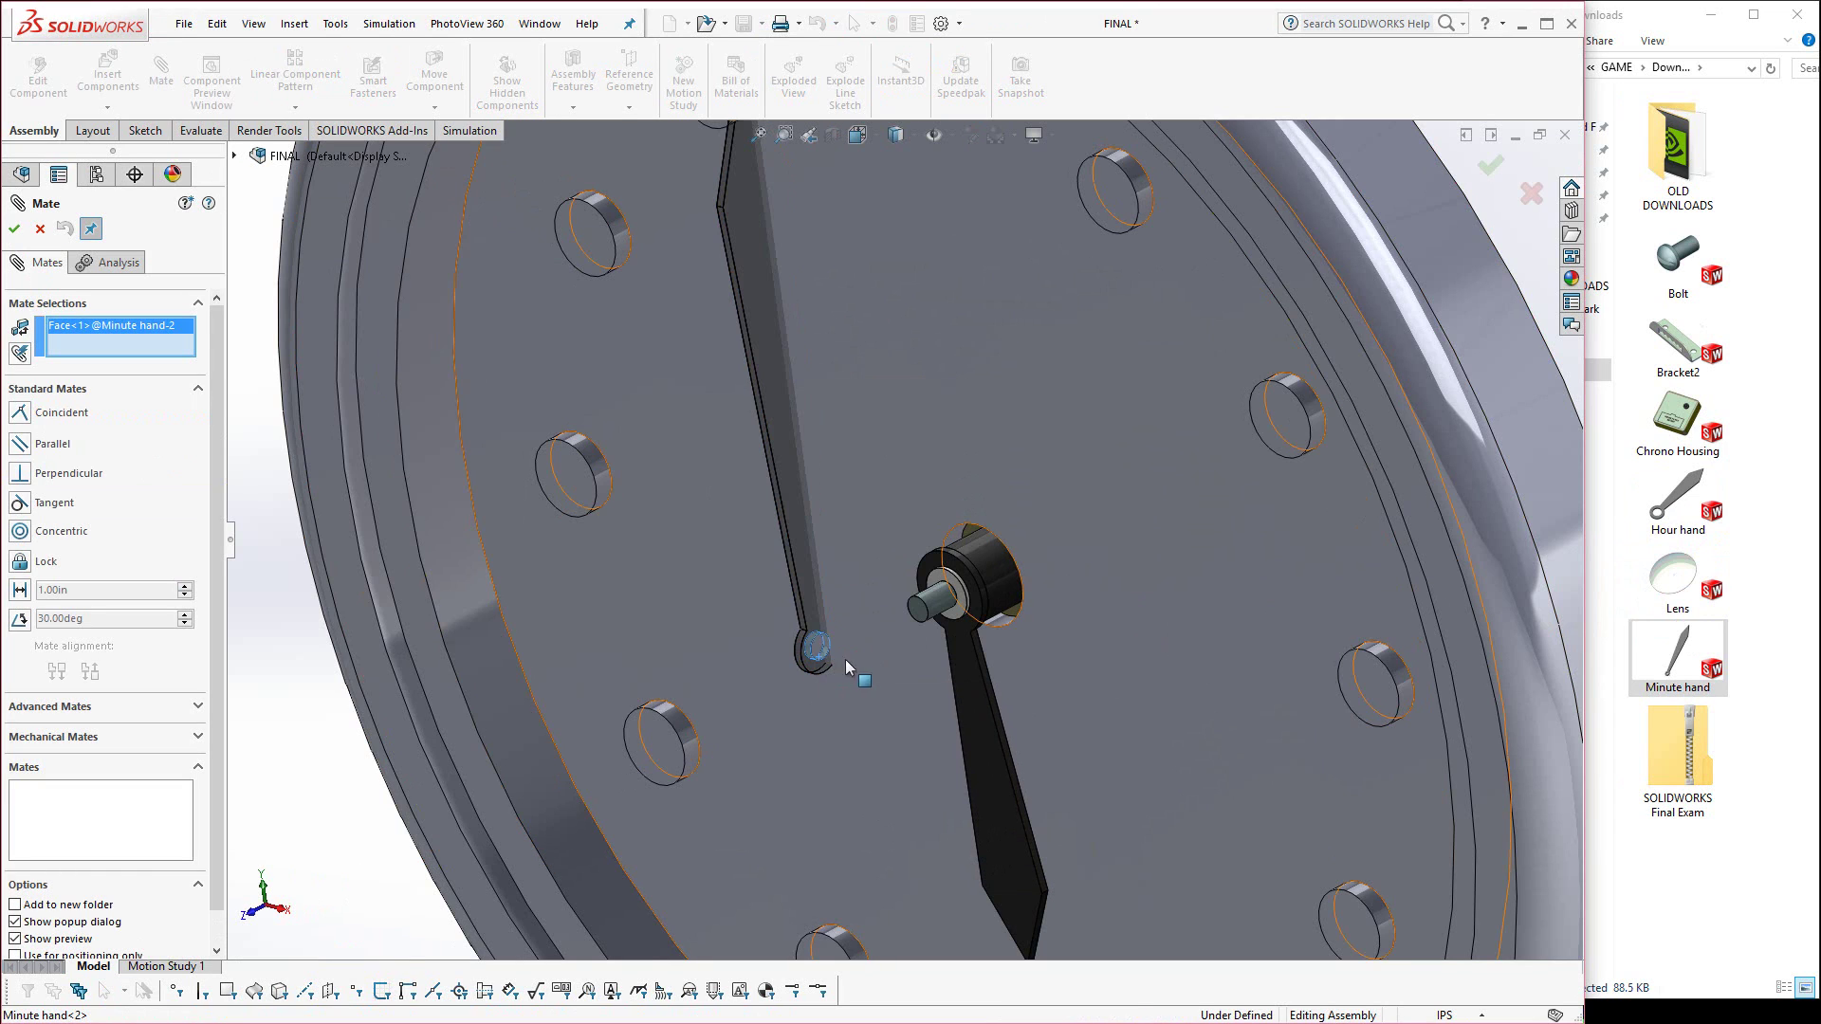
pyautogui.click(955, 599)
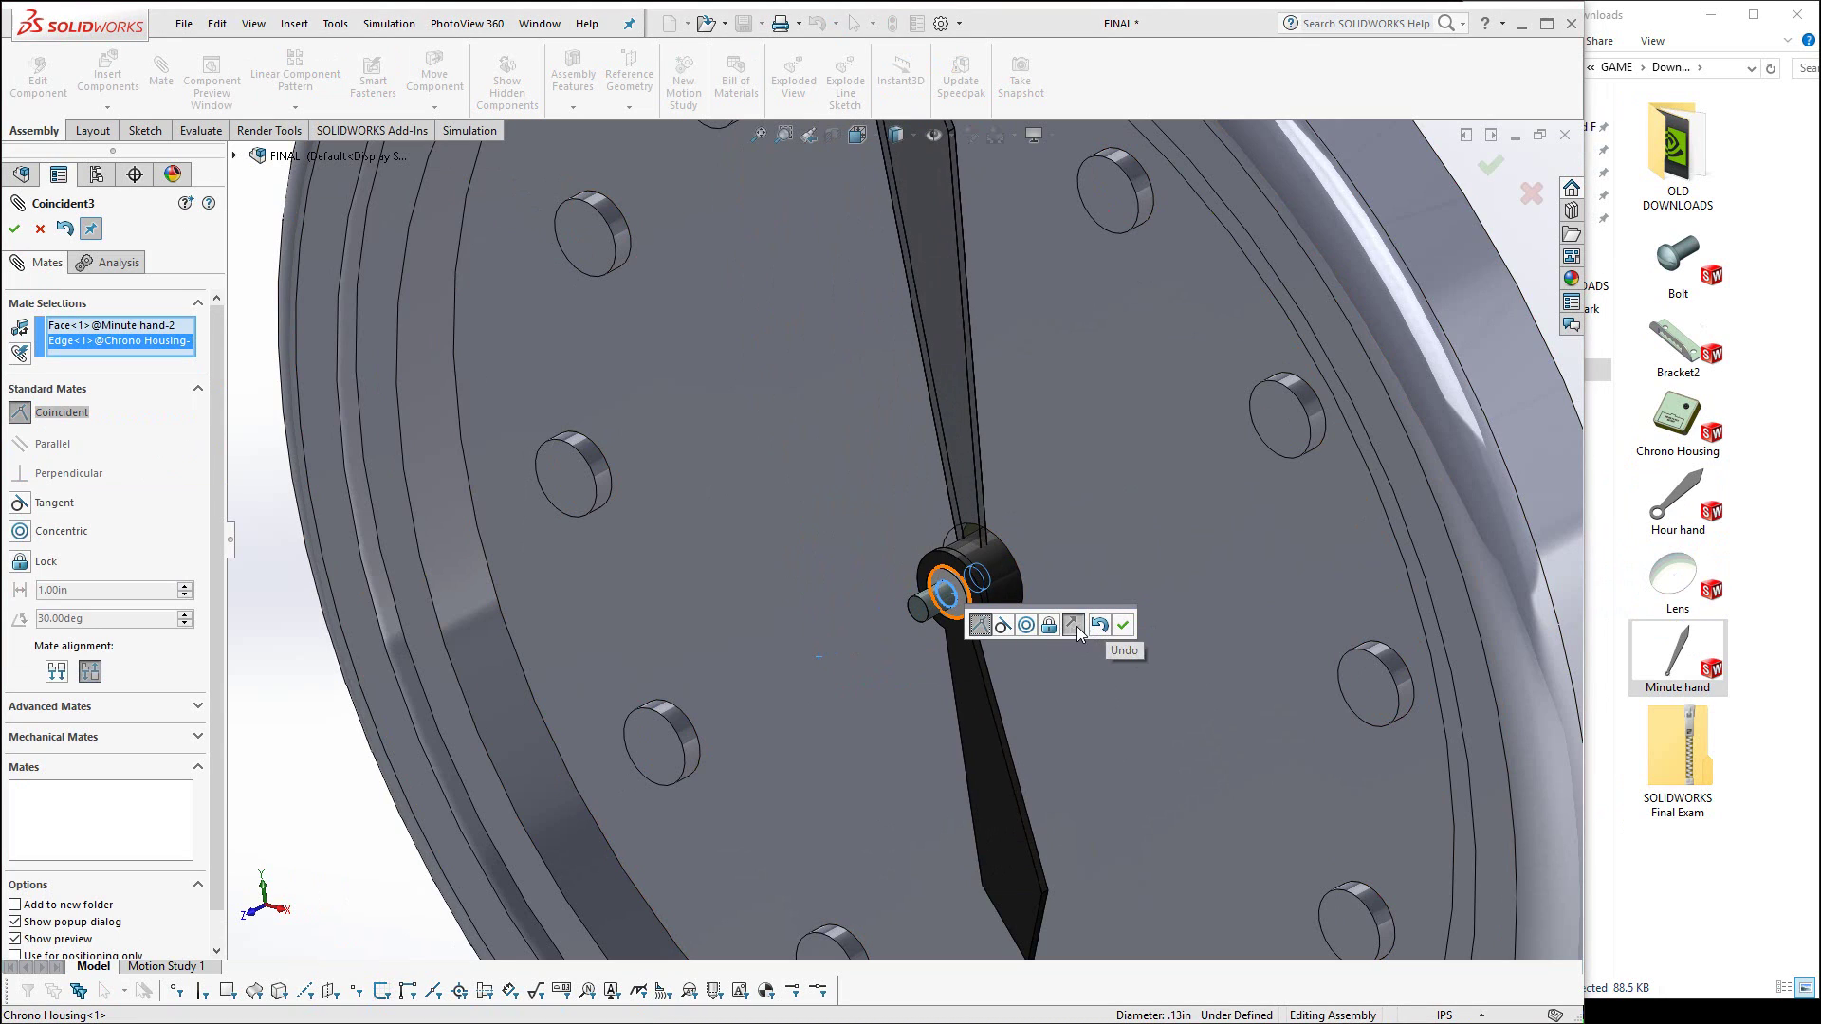
pyautogui.click(1072, 625)
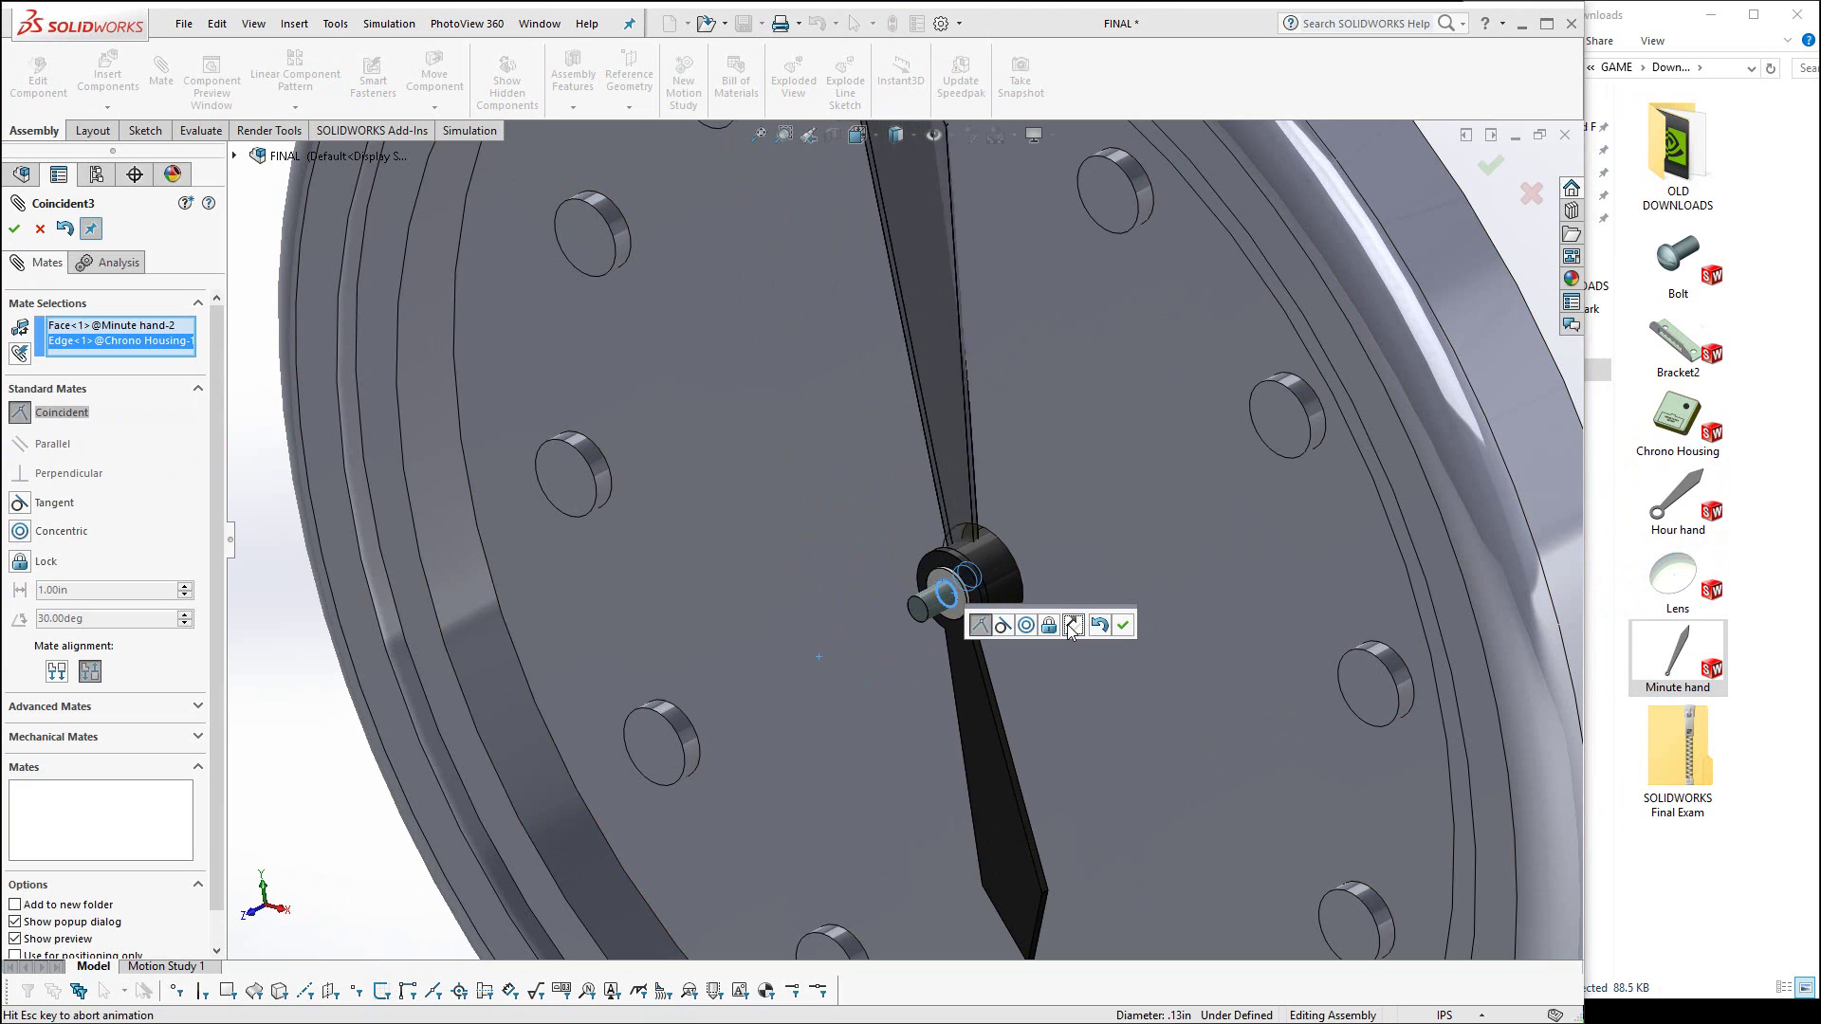
pyautogui.click(1123, 626)
# Pull the Minute hand forward off the shaft, mate its ring face coincident with the shaft's shoulder face, and finish mating.
pyautogui.moveTo(963, 492); pyautogui.dragTo(849, 560)
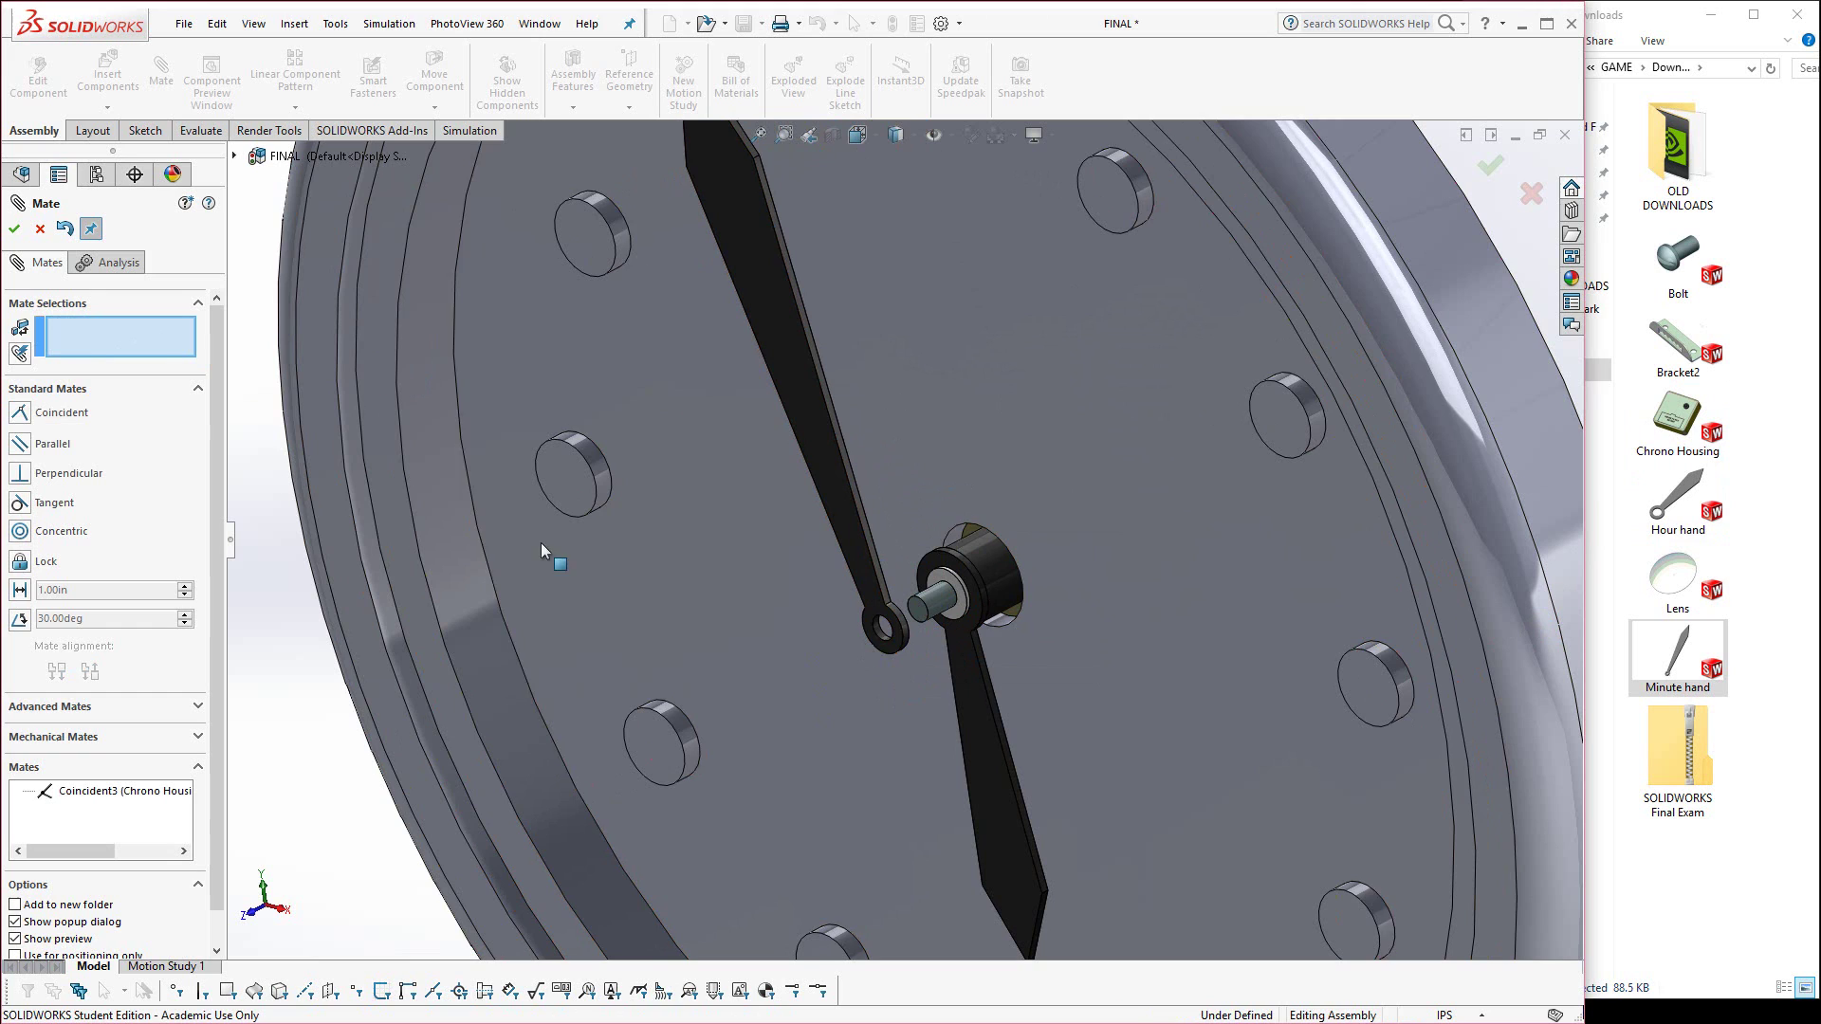
pyautogui.click(906, 629)
pyautogui.click(965, 608)
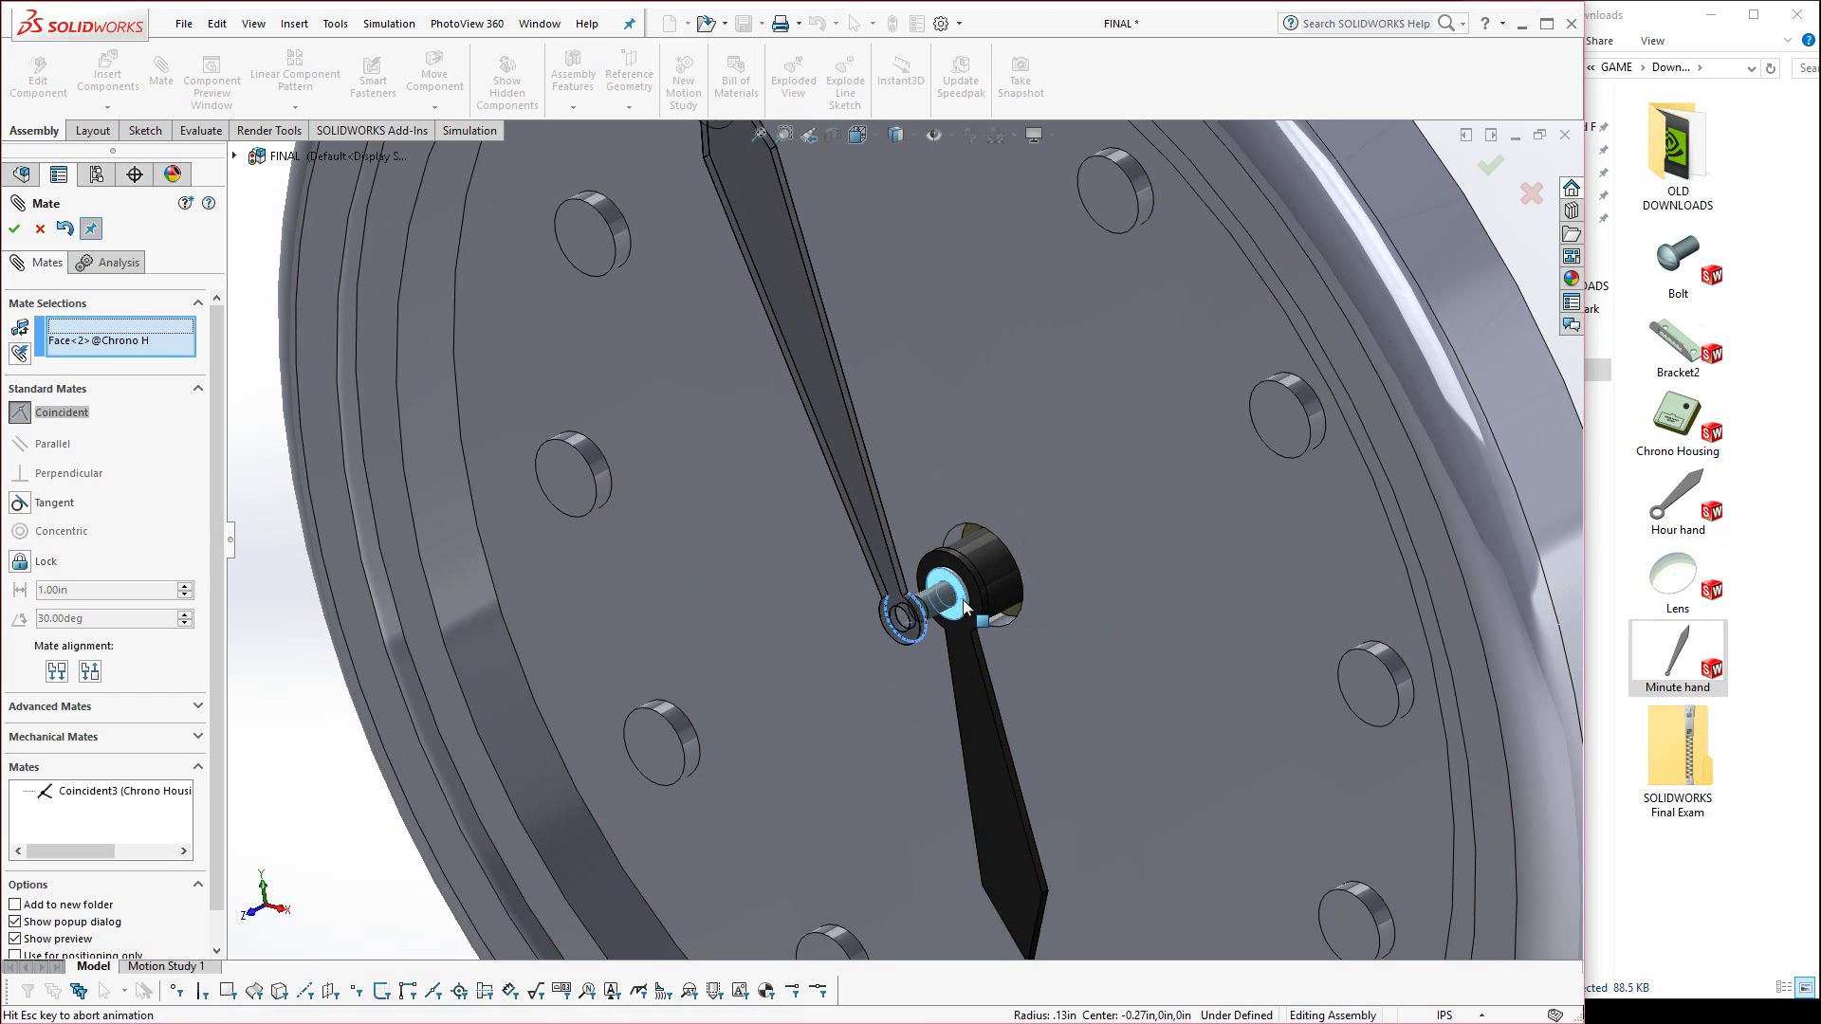
pyautogui.click(1109, 631)
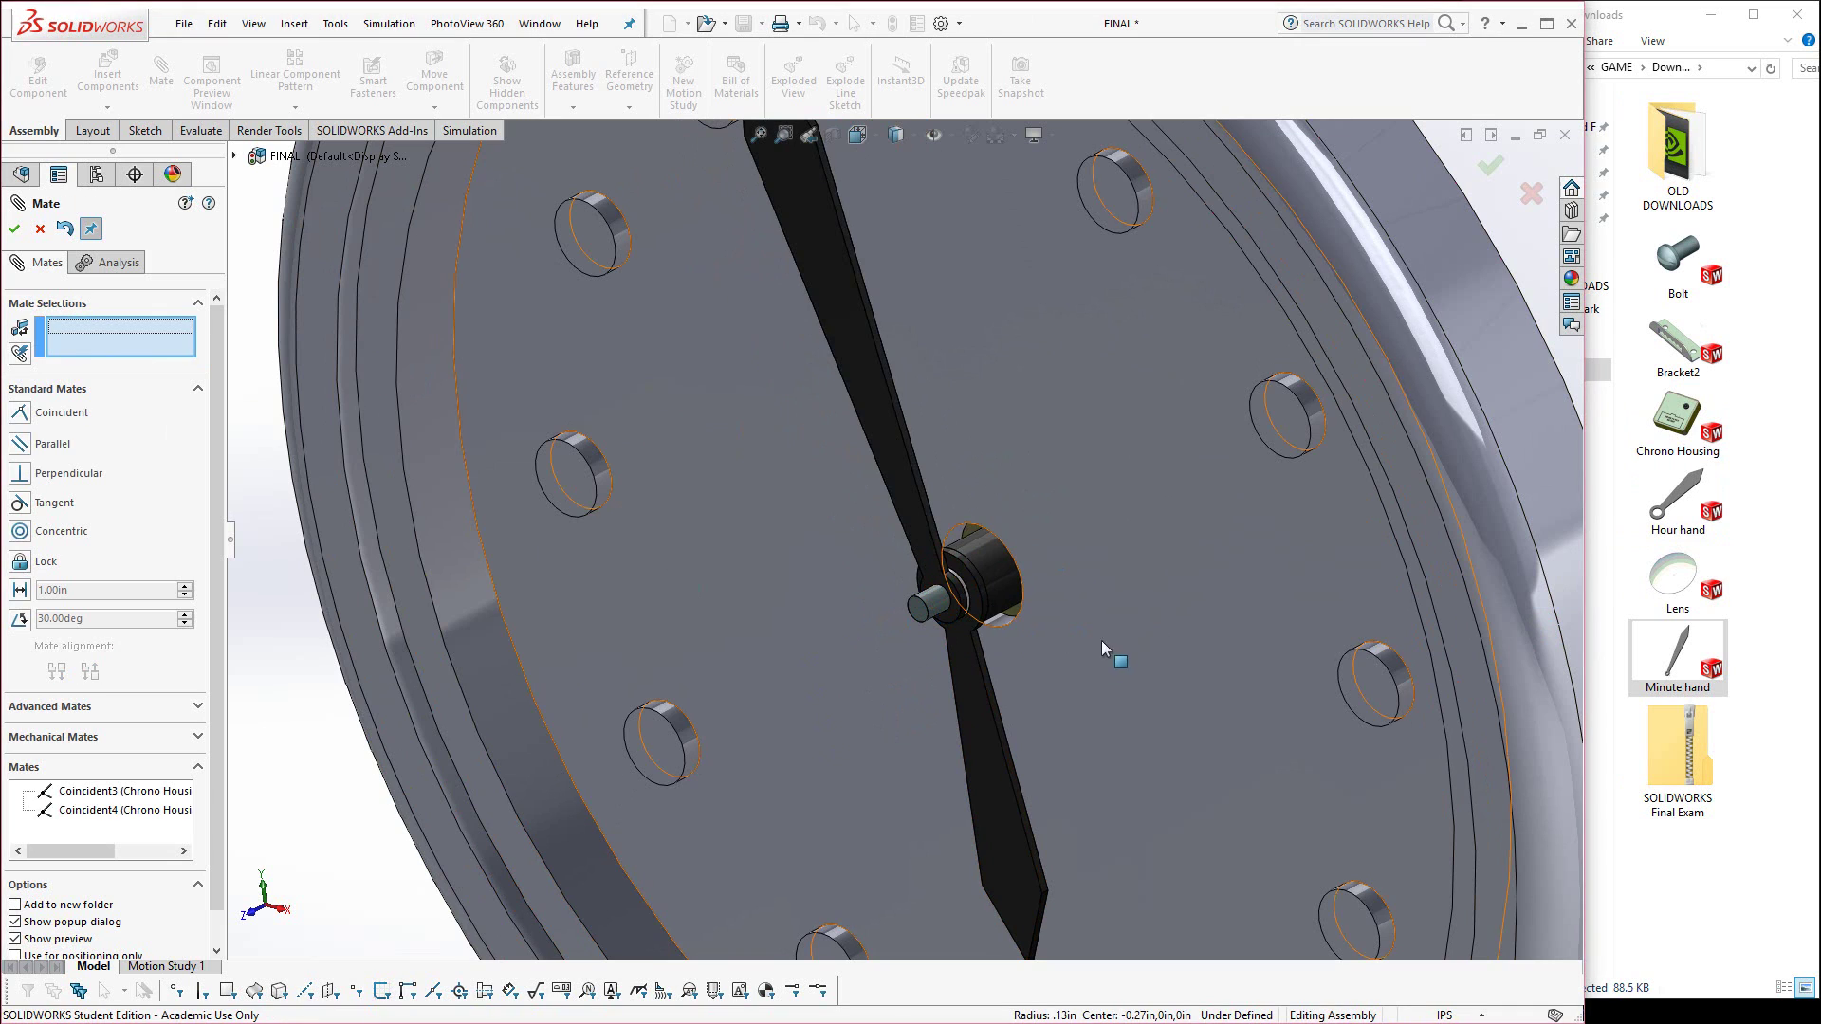
pyautogui.click(14, 229)
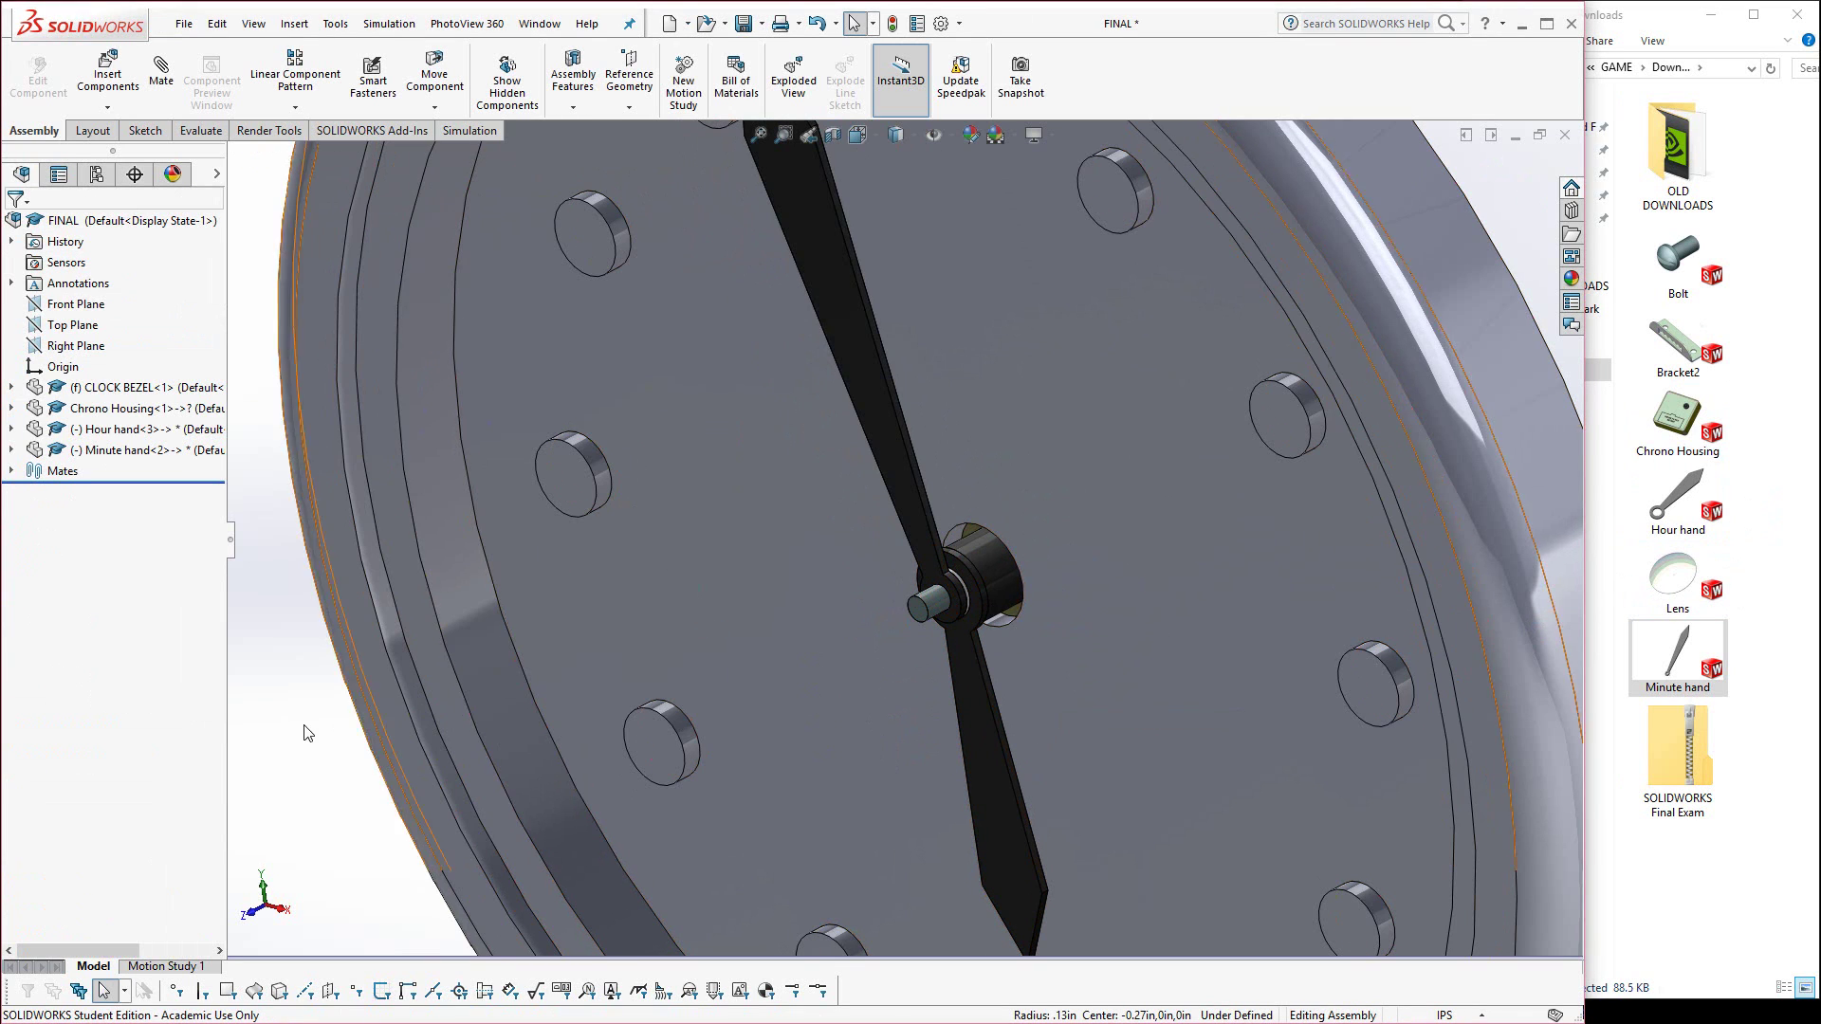
# Insert the Lens from the Downloads folder and mate its rim edge coincident with the bezel's front recess edge, with the alignment flipped.
pyautogui.press('f')
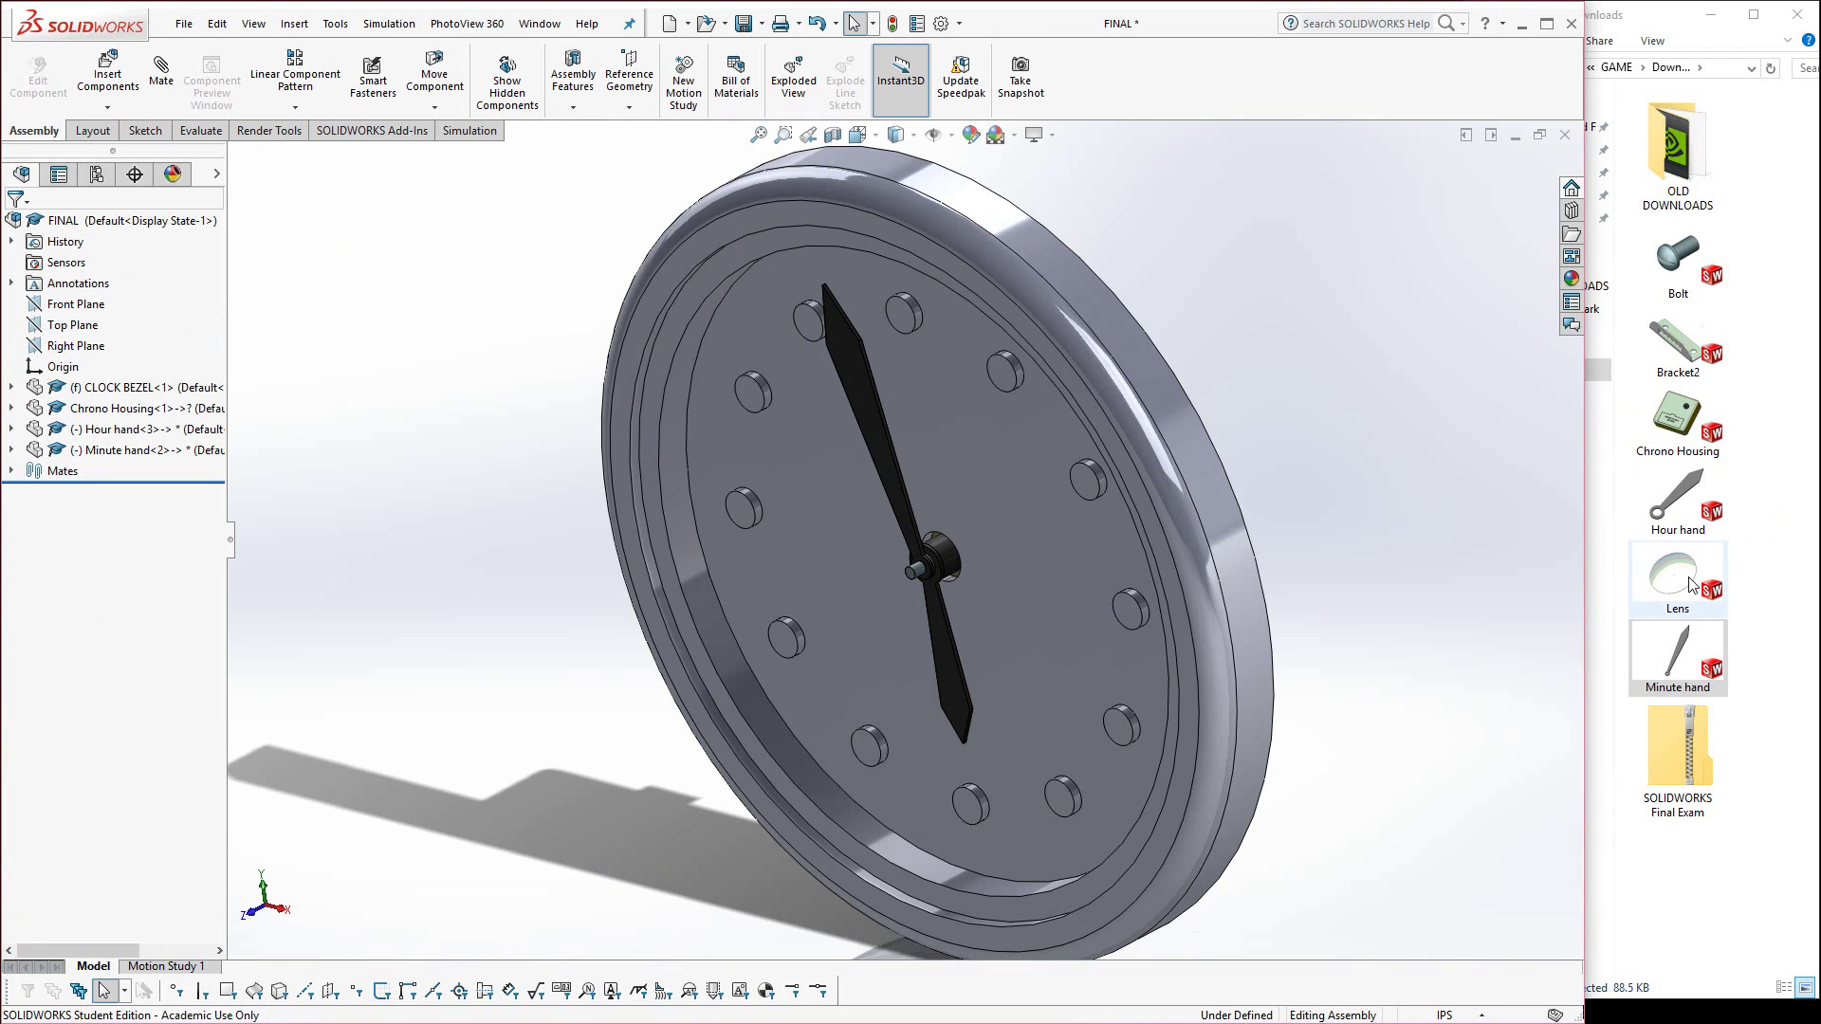
pyautogui.moveTo(1691, 585); pyautogui.dragTo(531, 560)
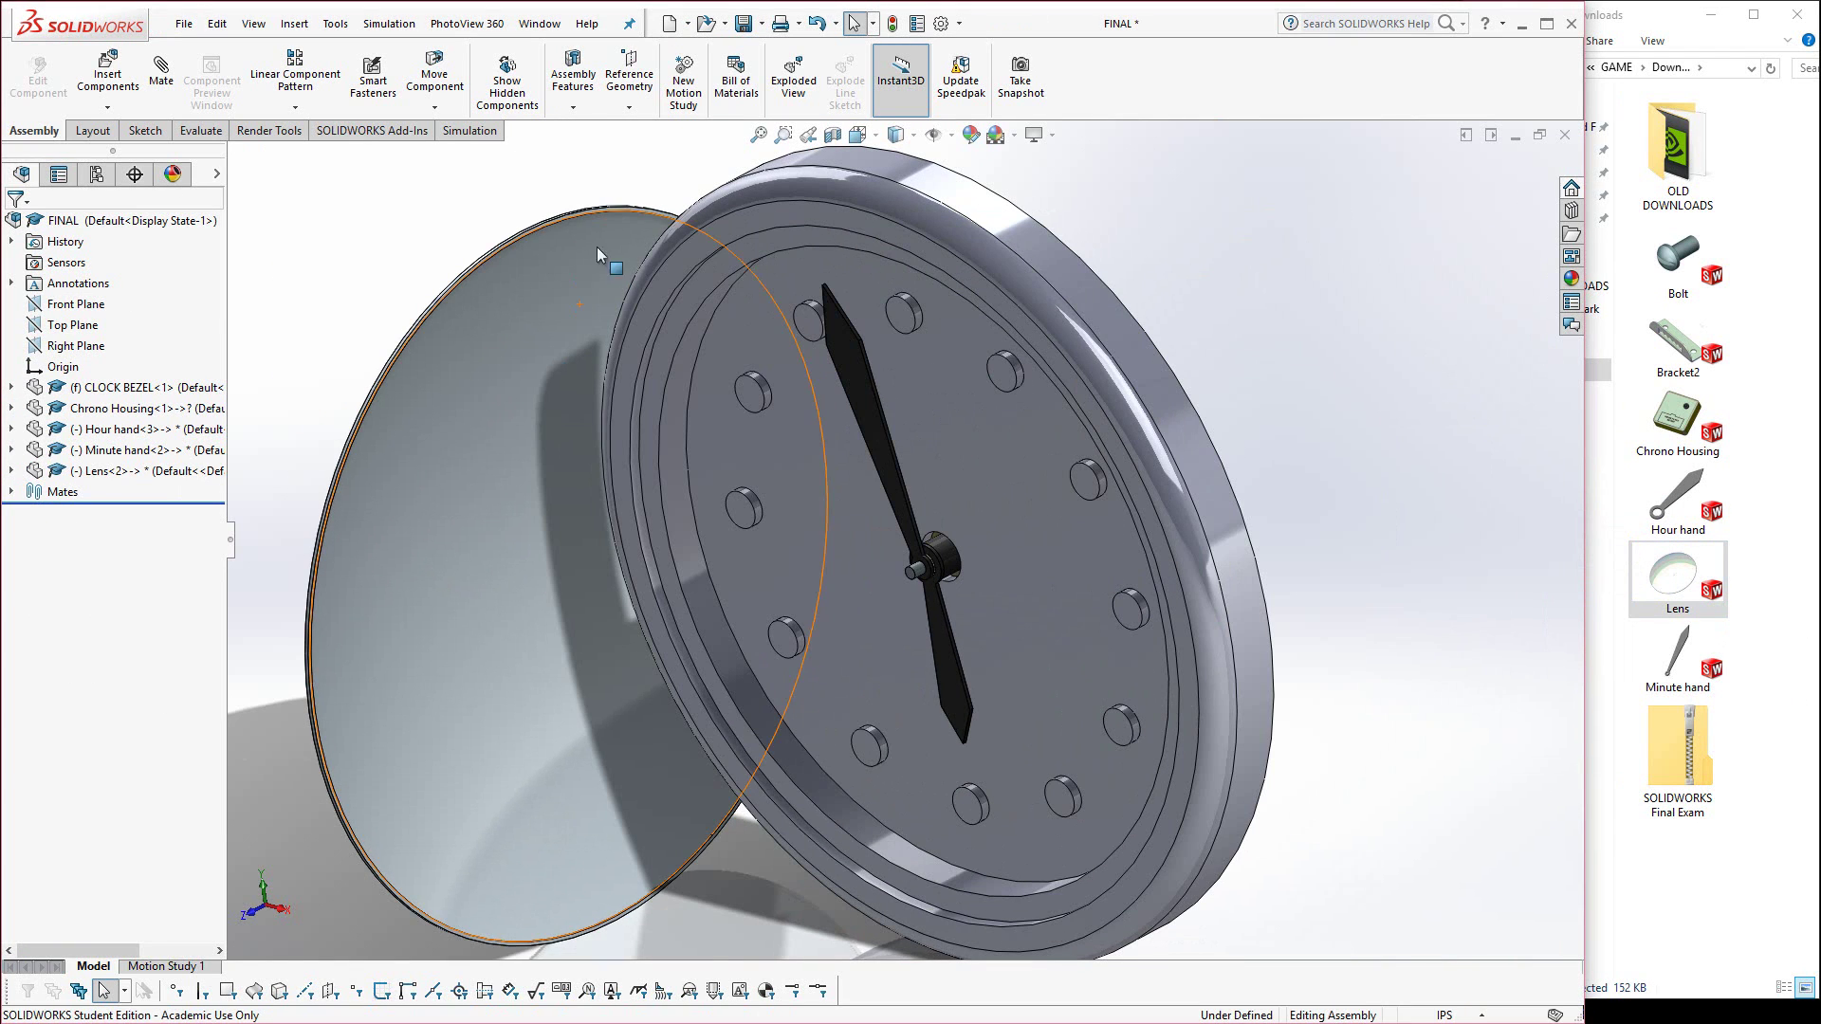
pyautogui.click(161, 75)
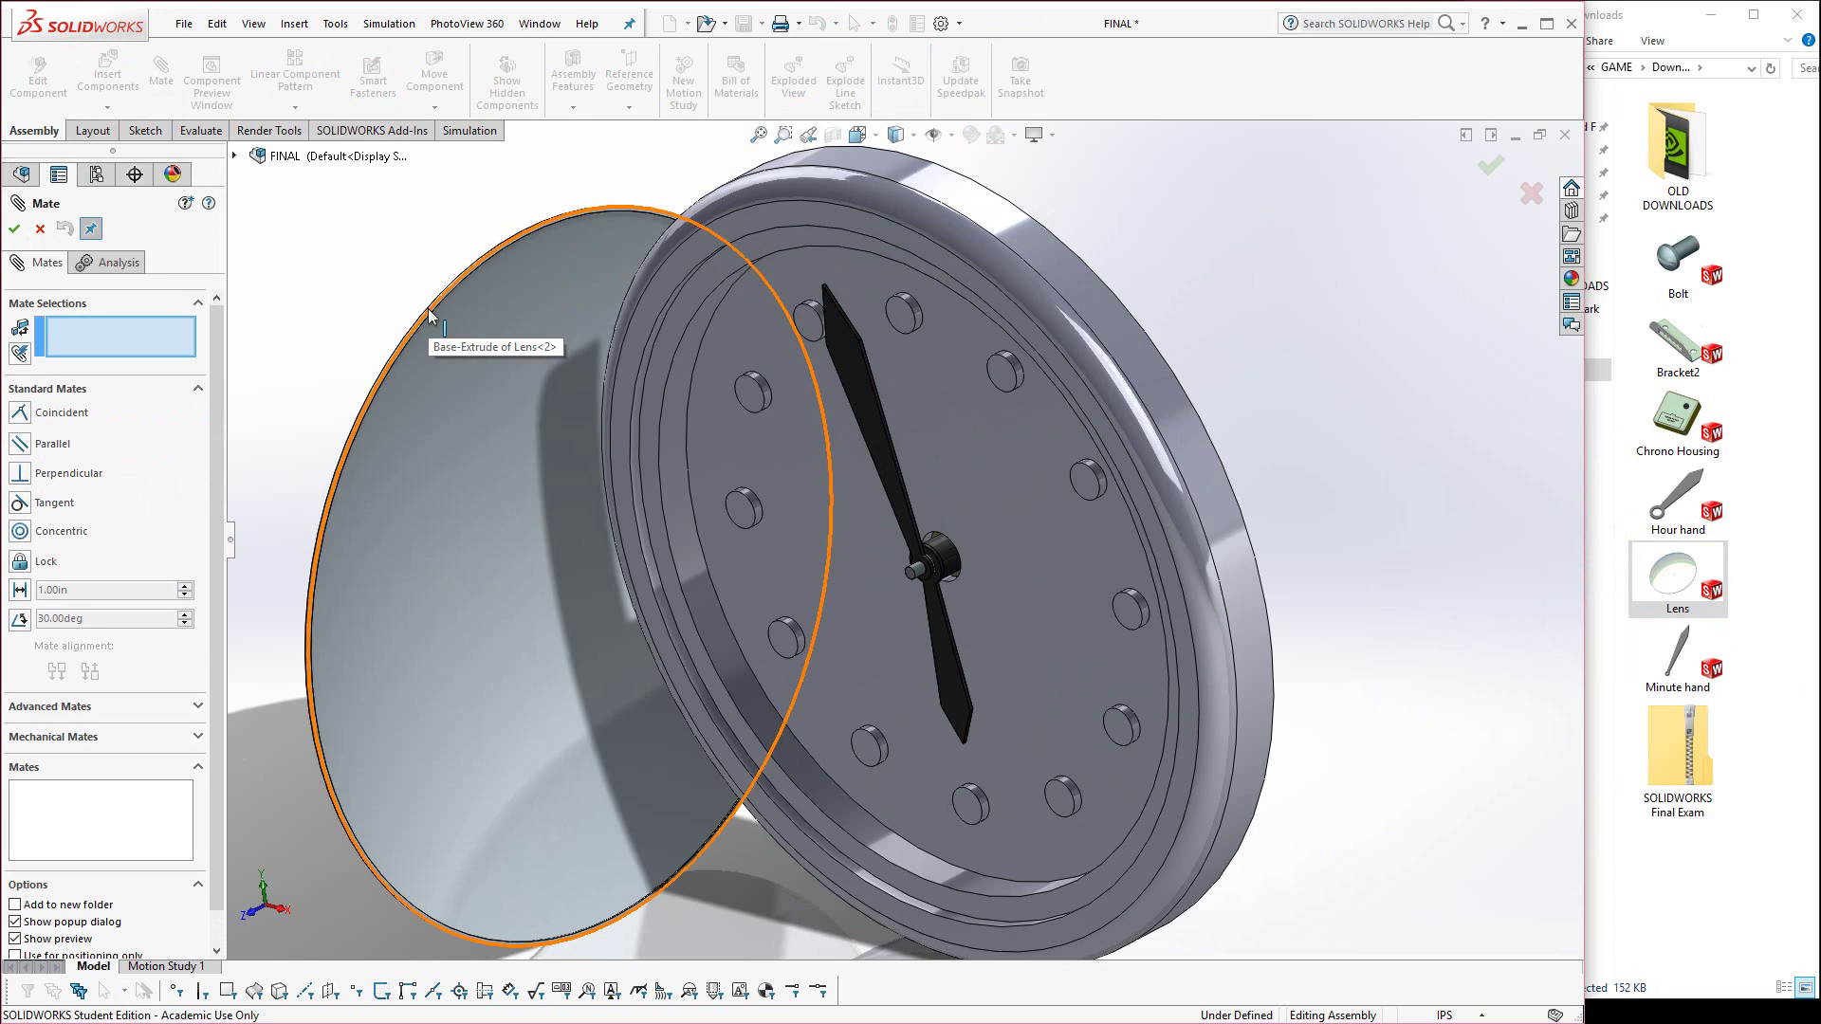
pyautogui.scroll(-5, 428, 316)
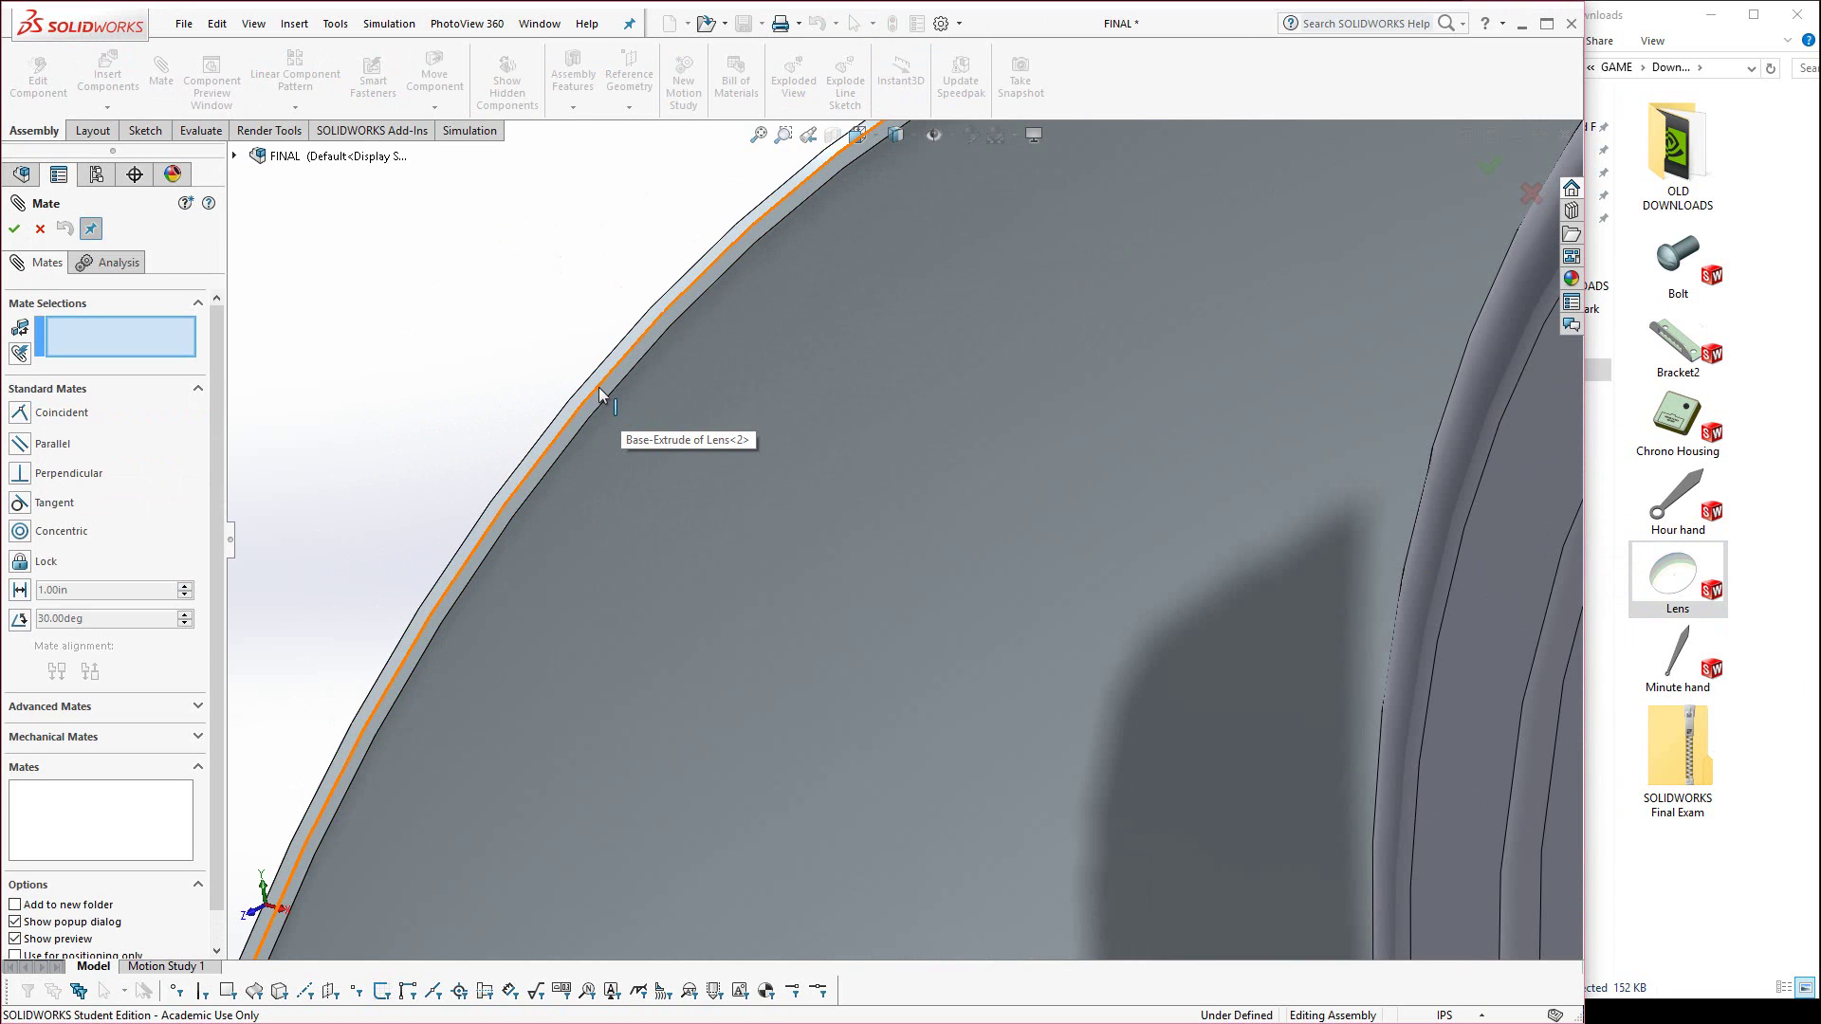
pyautogui.click(600, 387)
pyautogui.scroll(10, 664, 459)
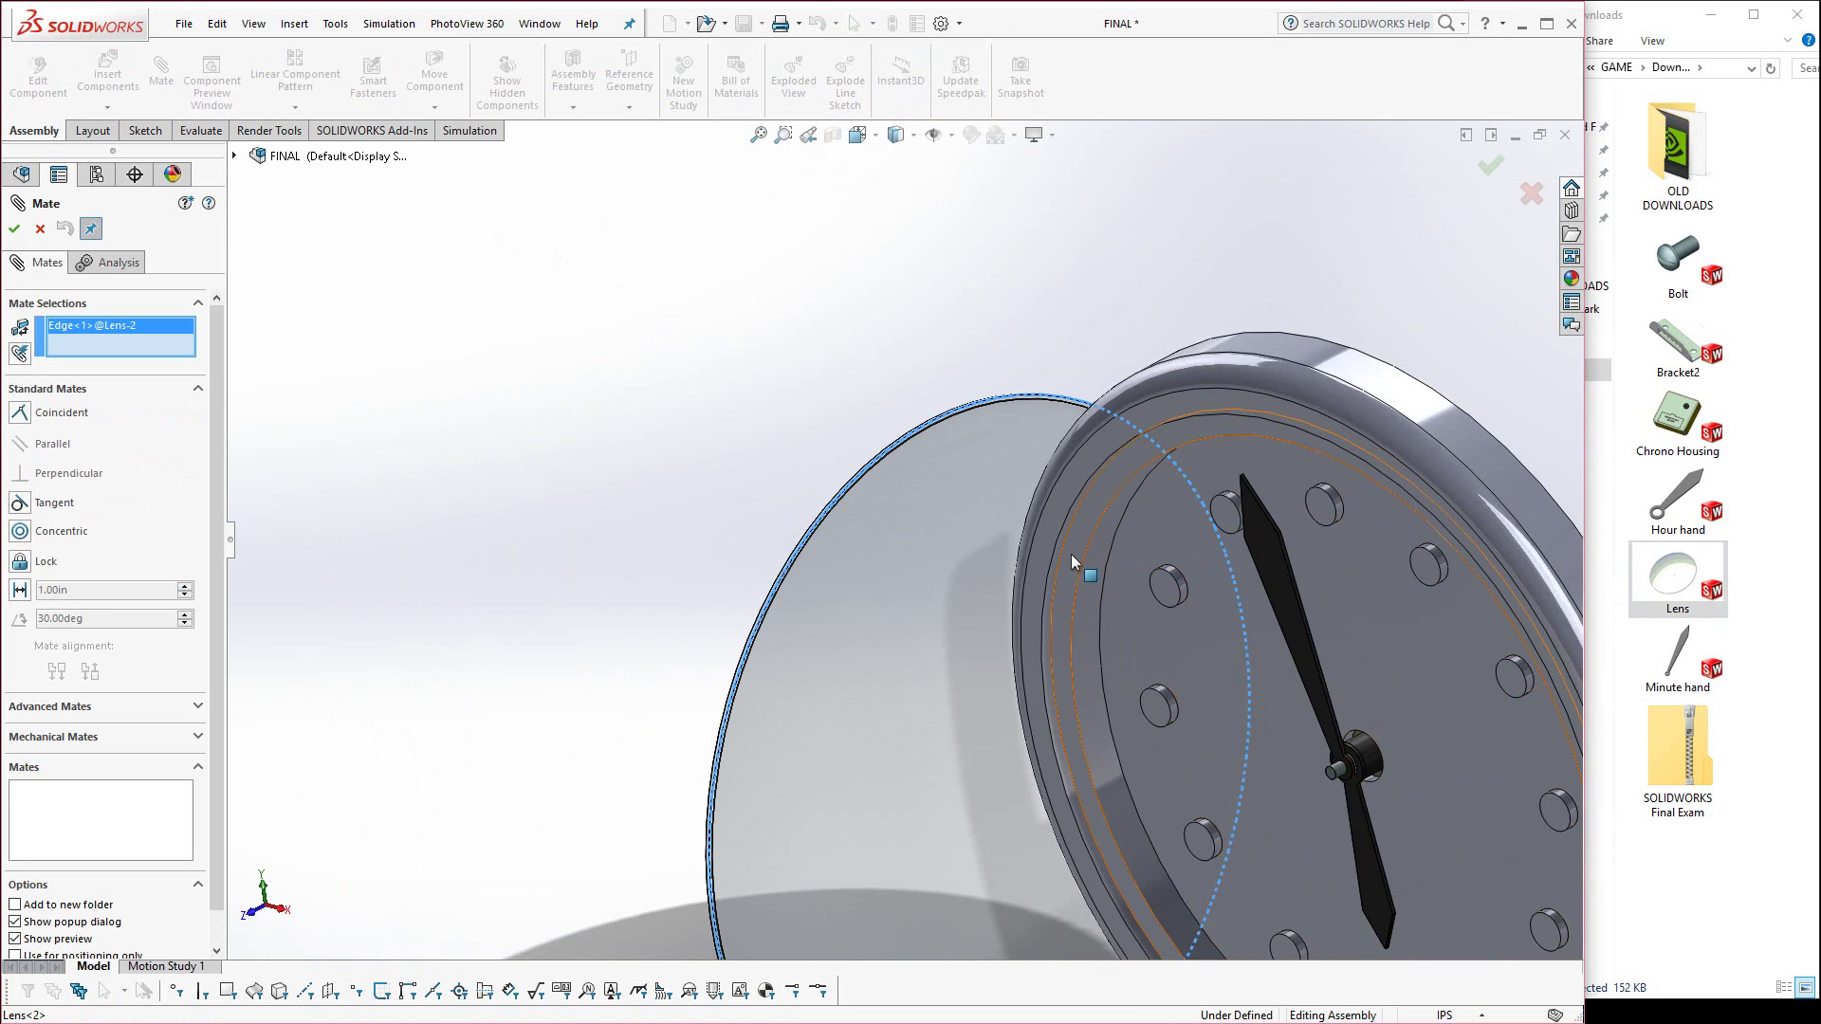
pyautogui.click(1064, 553)
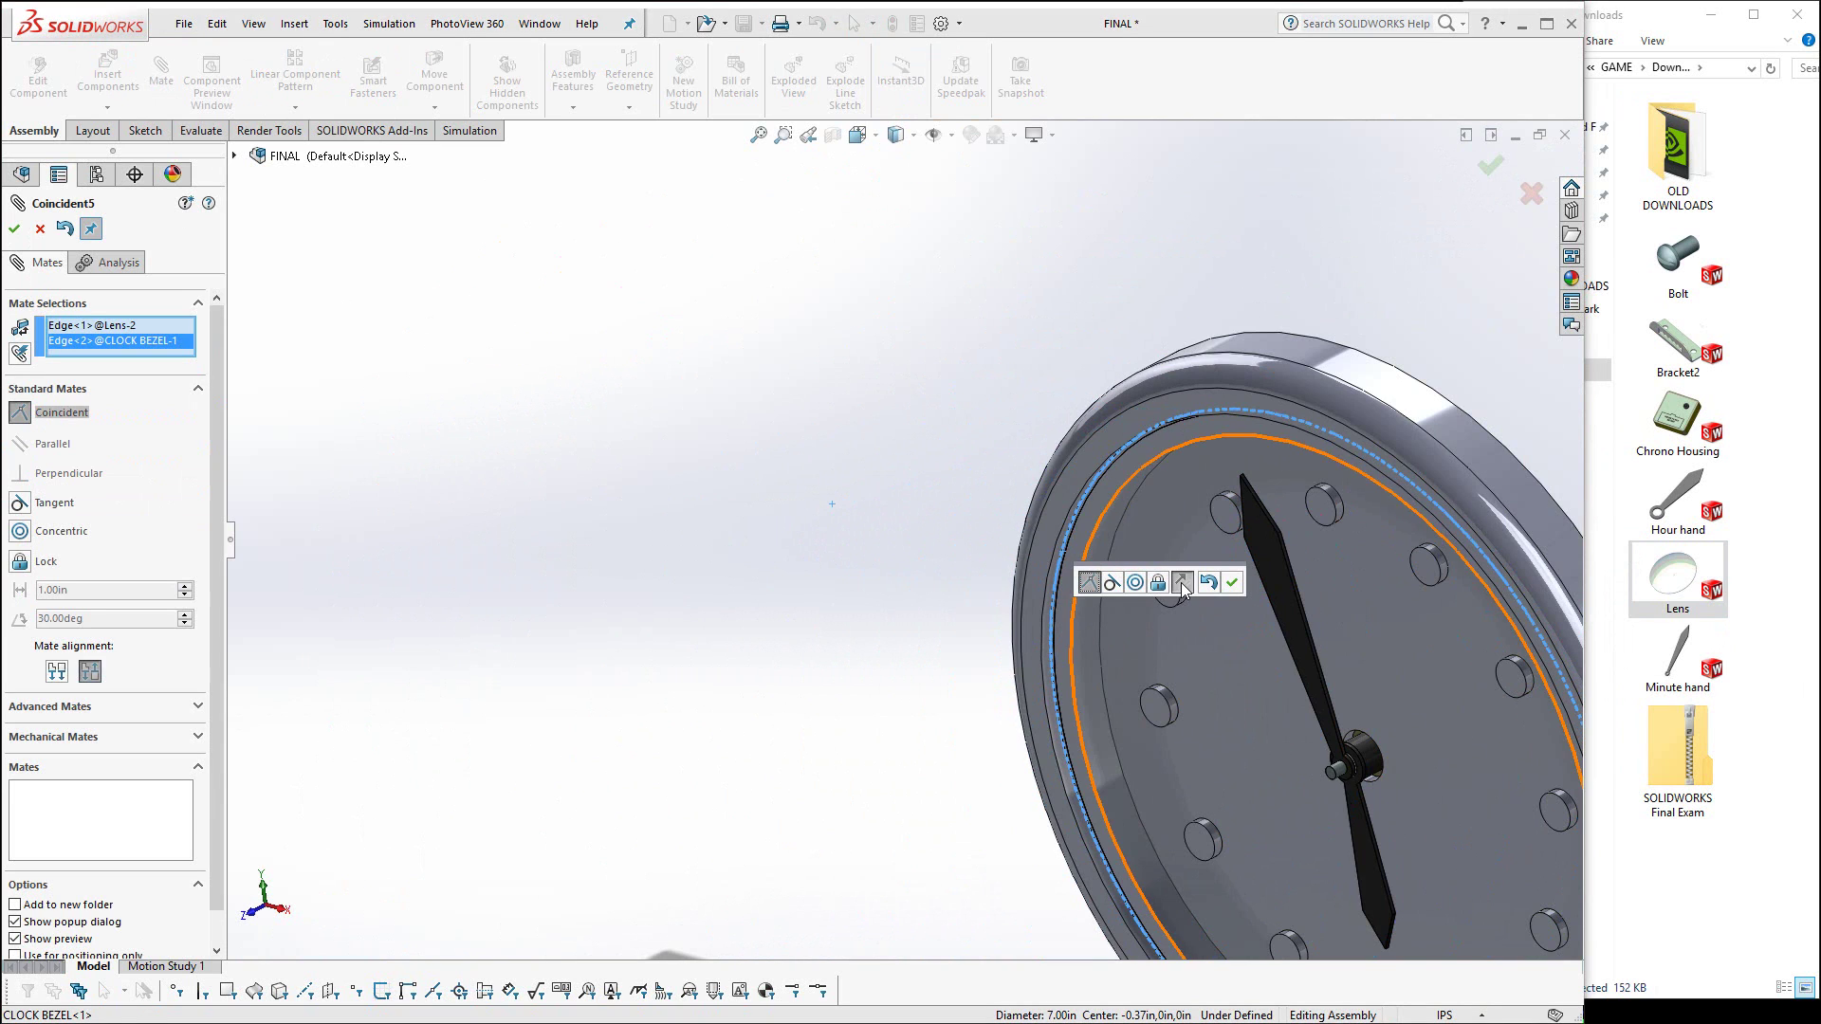
pyautogui.click(1182, 582)
pyautogui.click(1231, 581)
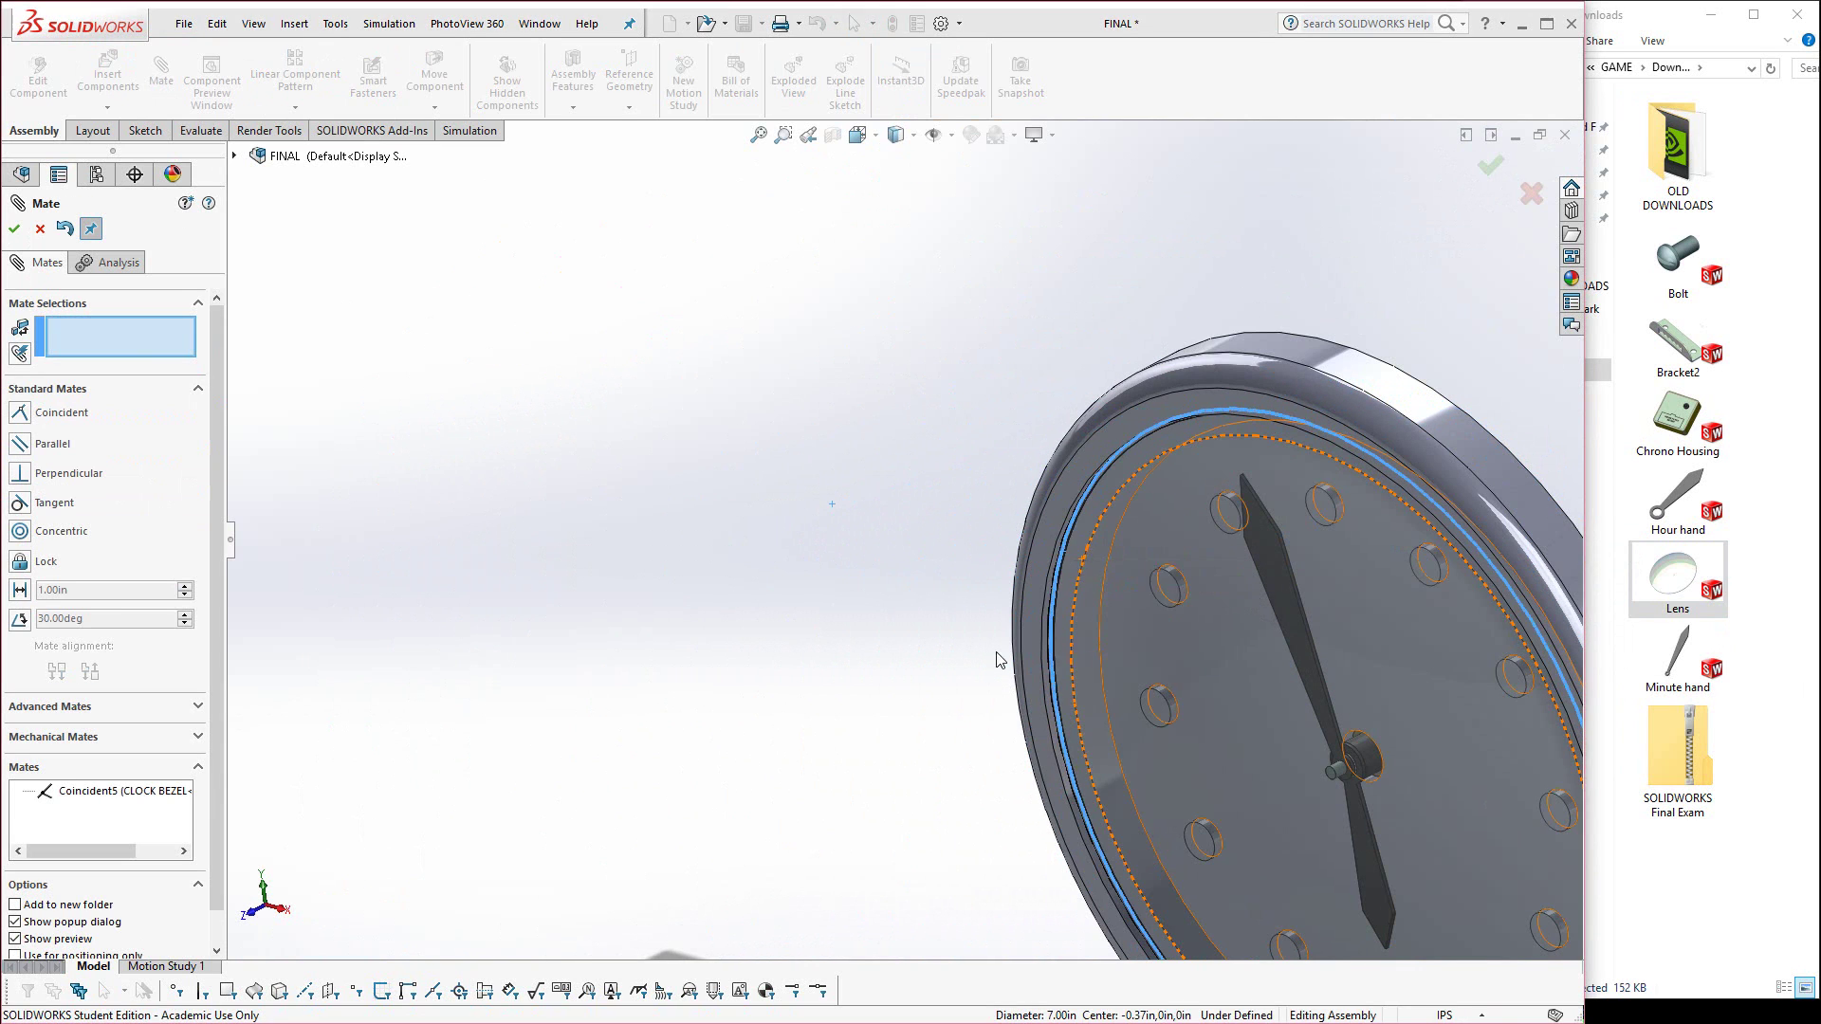
pyautogui.scroll(5, 952, 708)
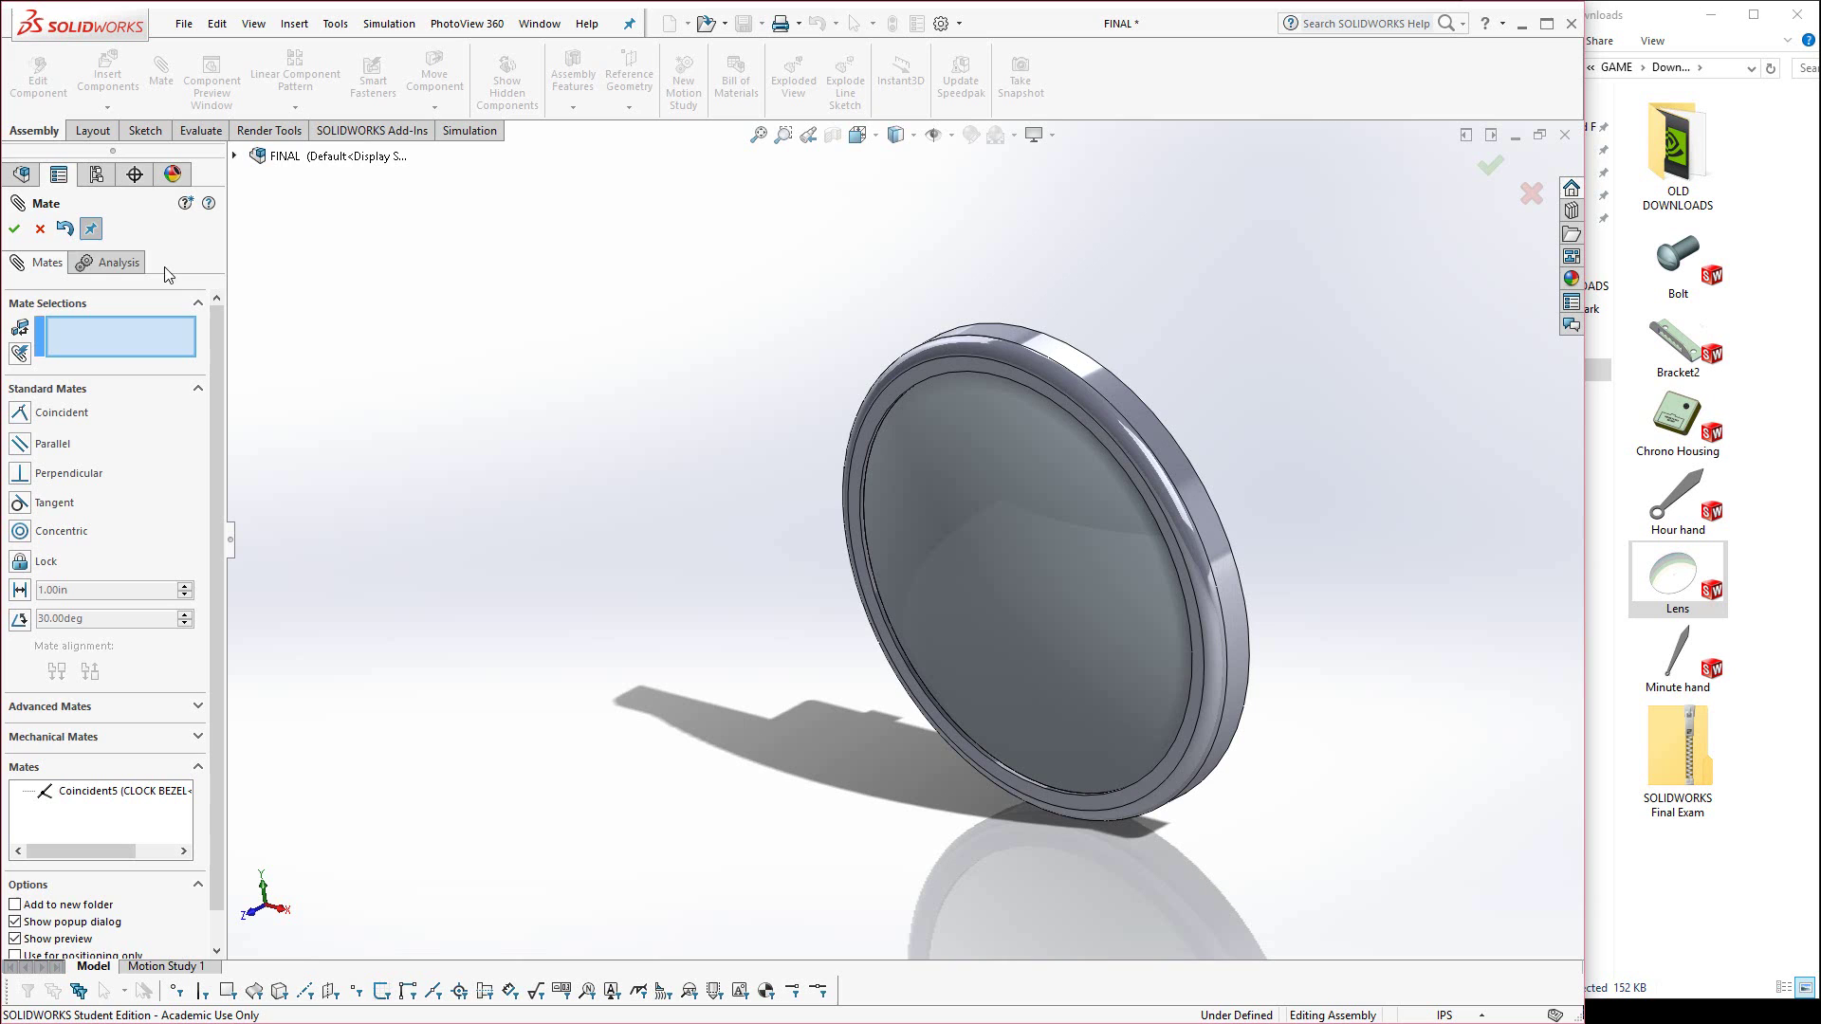
pyautogui.click(13, 230)
# Insert the Bracket2 part from the Downloads folder behind the clock, above the Chrono Housing.
pyautogui.moveTo(949, 758); pyautogui.dragTo(1145, 759, button='middle')
pyautogui.scroll(-3, 1236, 389)
pyautogui.click(1677, 346)
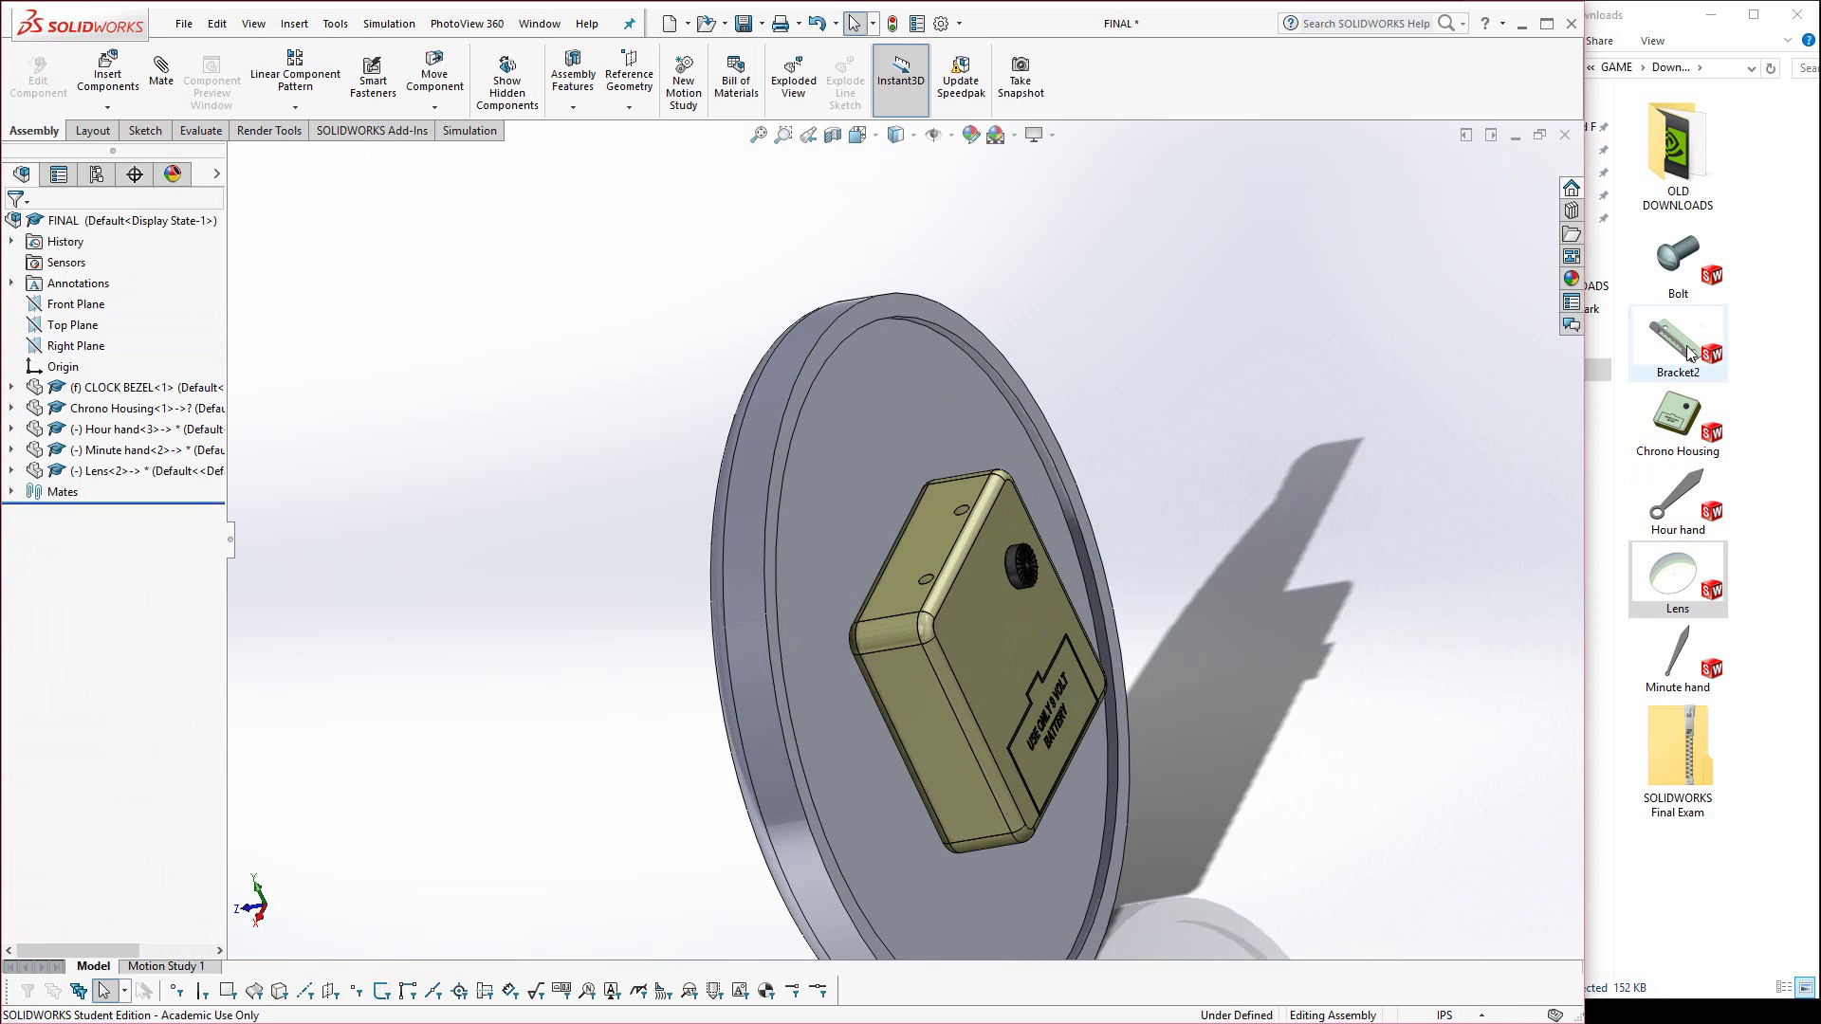
pyautogui.moveTo(1492, 394); pyautogui.dragTo(1089, 313)
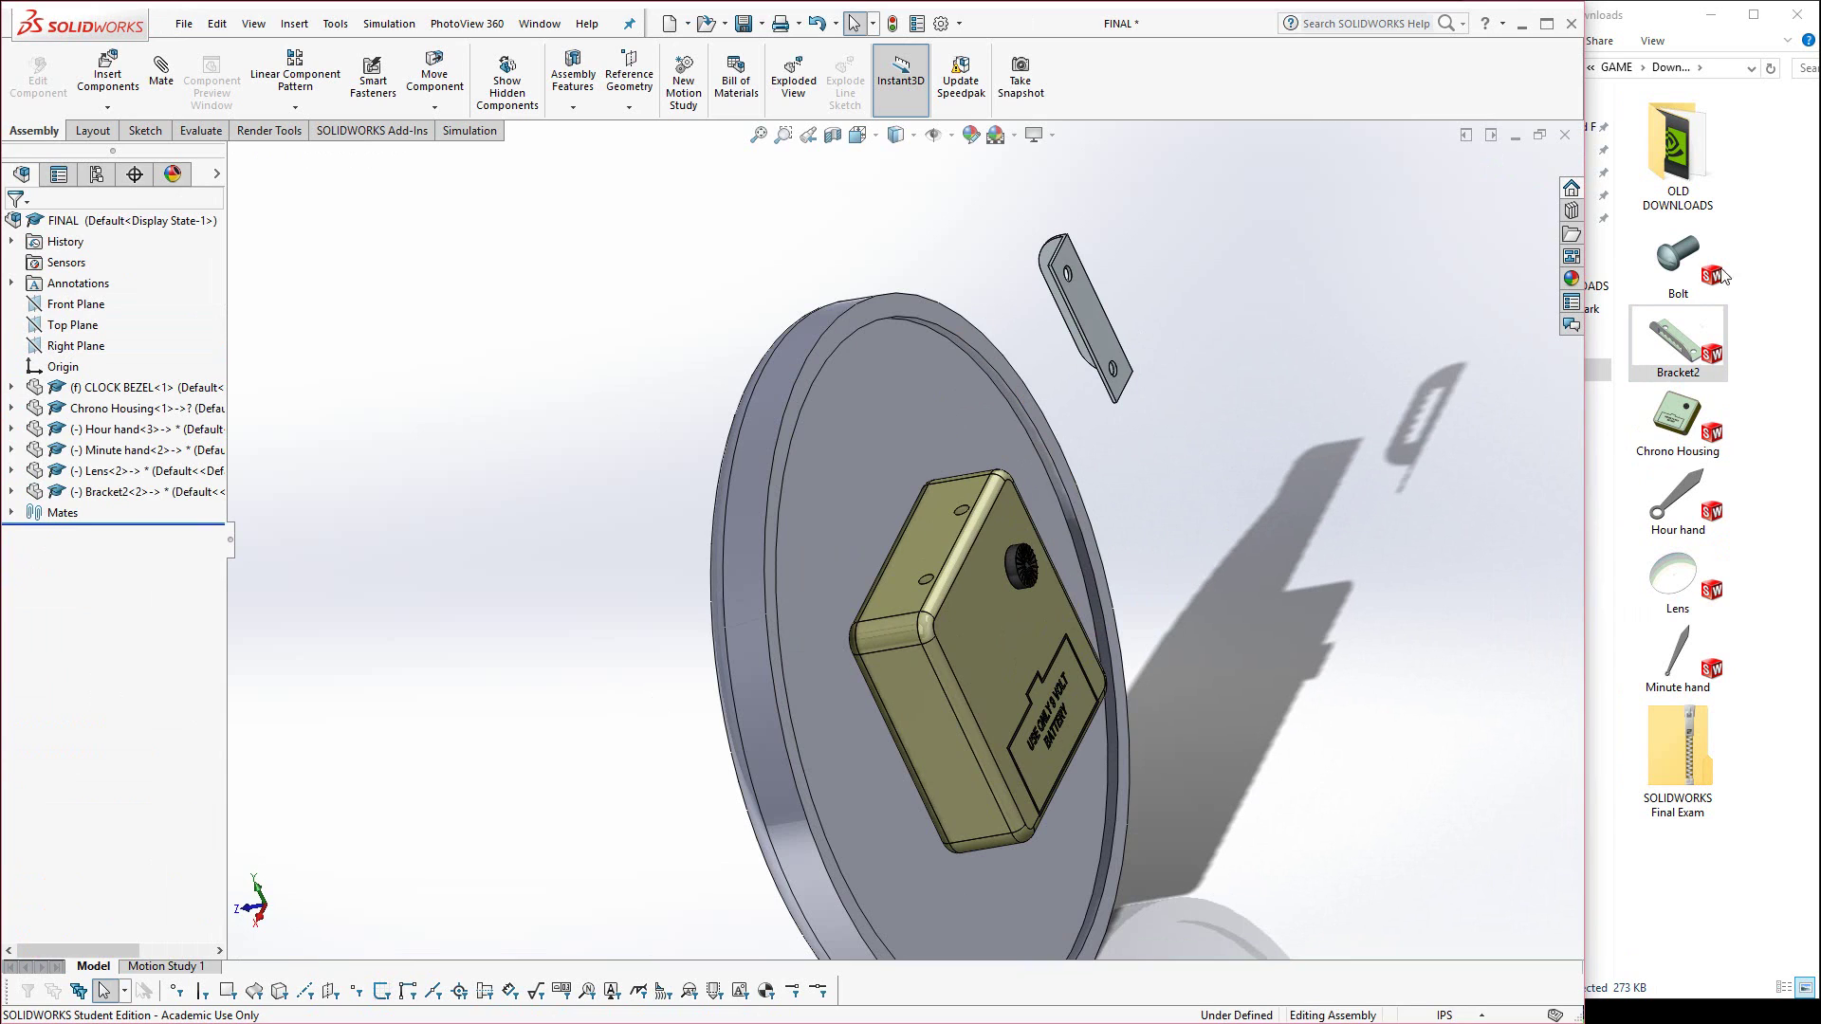
# Insert two Bolt parts from the Downloads folder near the bracket and turn one bolt's head the opposite way.
pyautogui.click(1666, 252)
pyautogui.moveTo(1666, 252); pyautogui.dragTo(1197, 284)
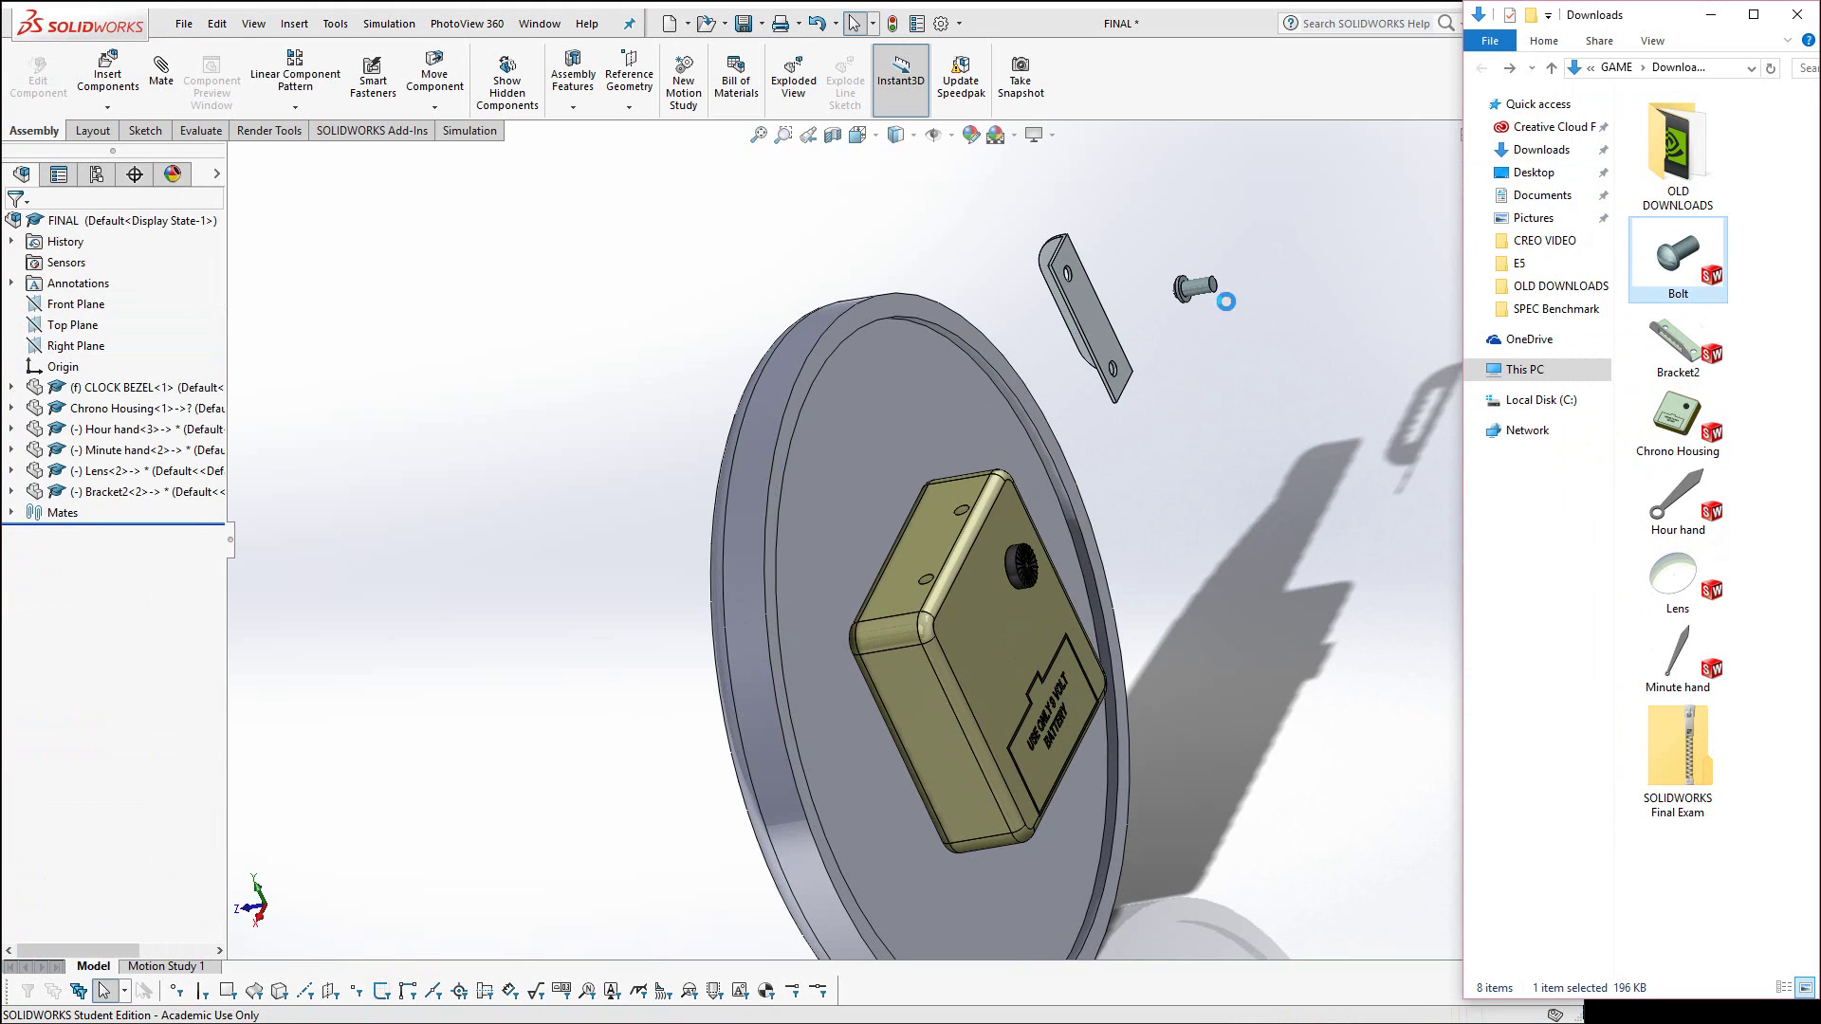
pyautogui.moveTo(1674, 254); pyautogui.dragTo(1109, 200)
pyautogui.click(1212, 384)
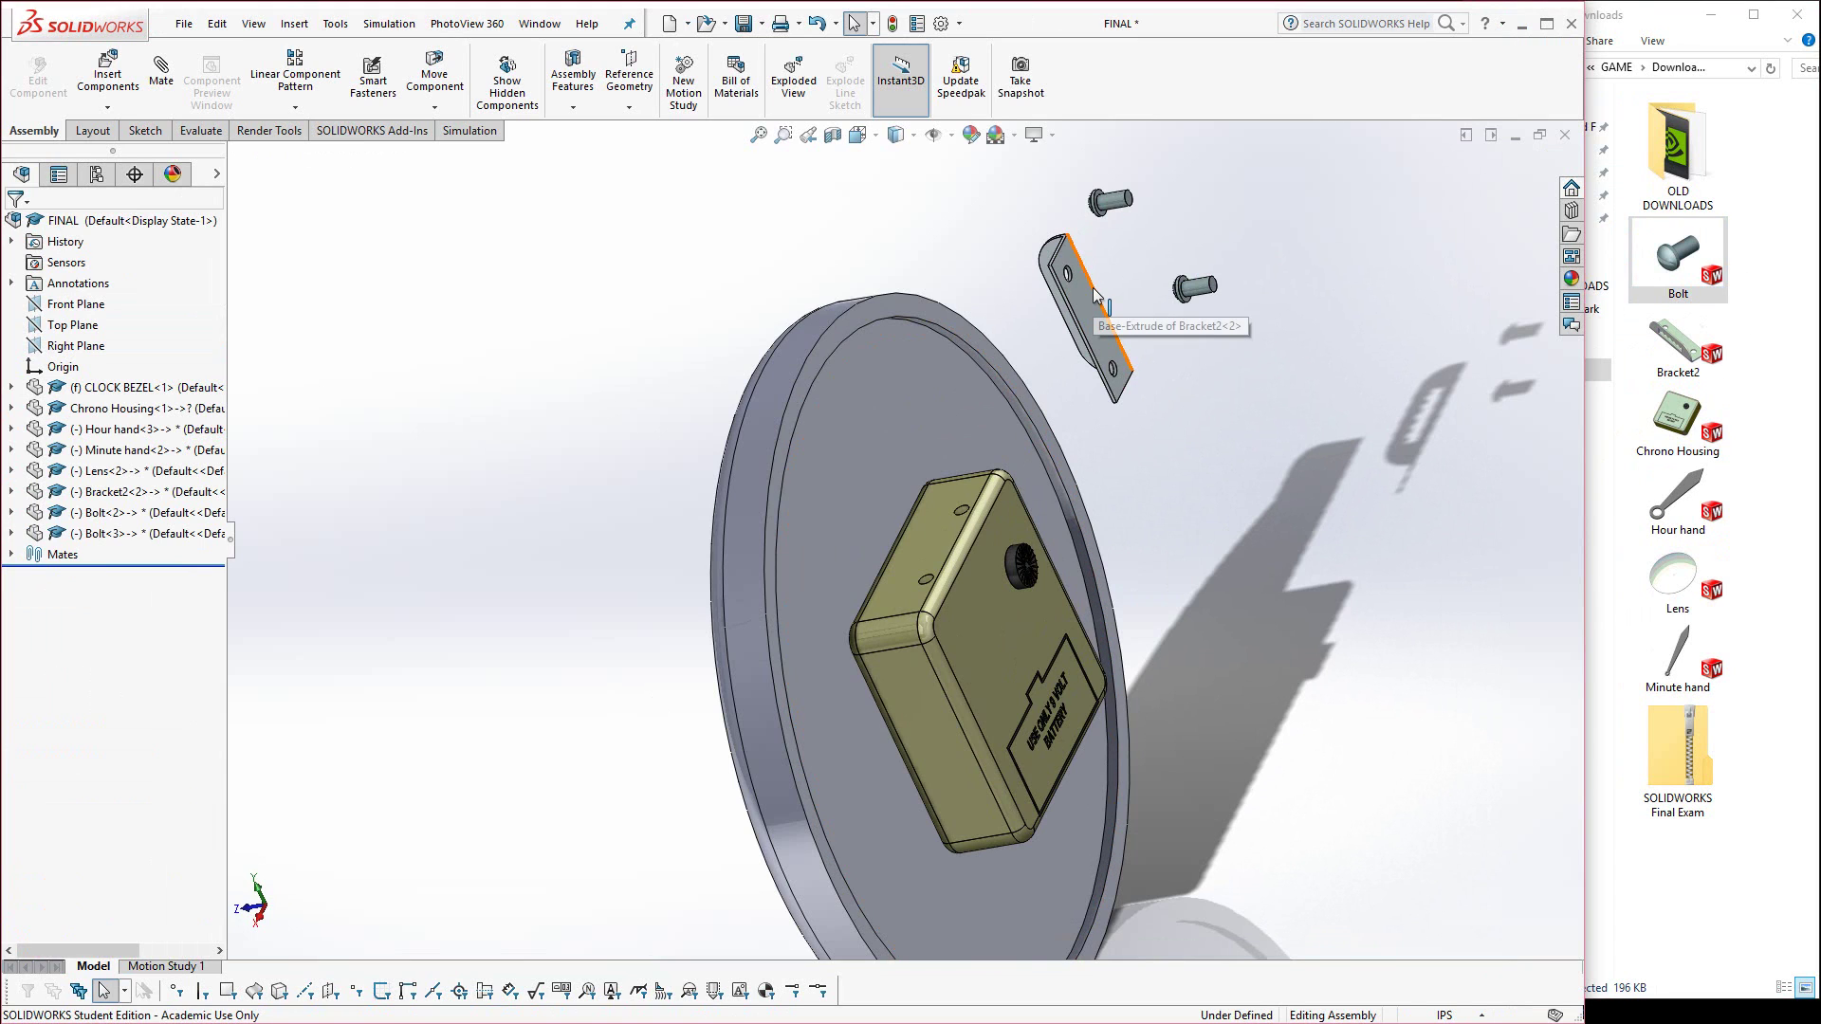
pyautogui.scroll(-5, 1095, 272)
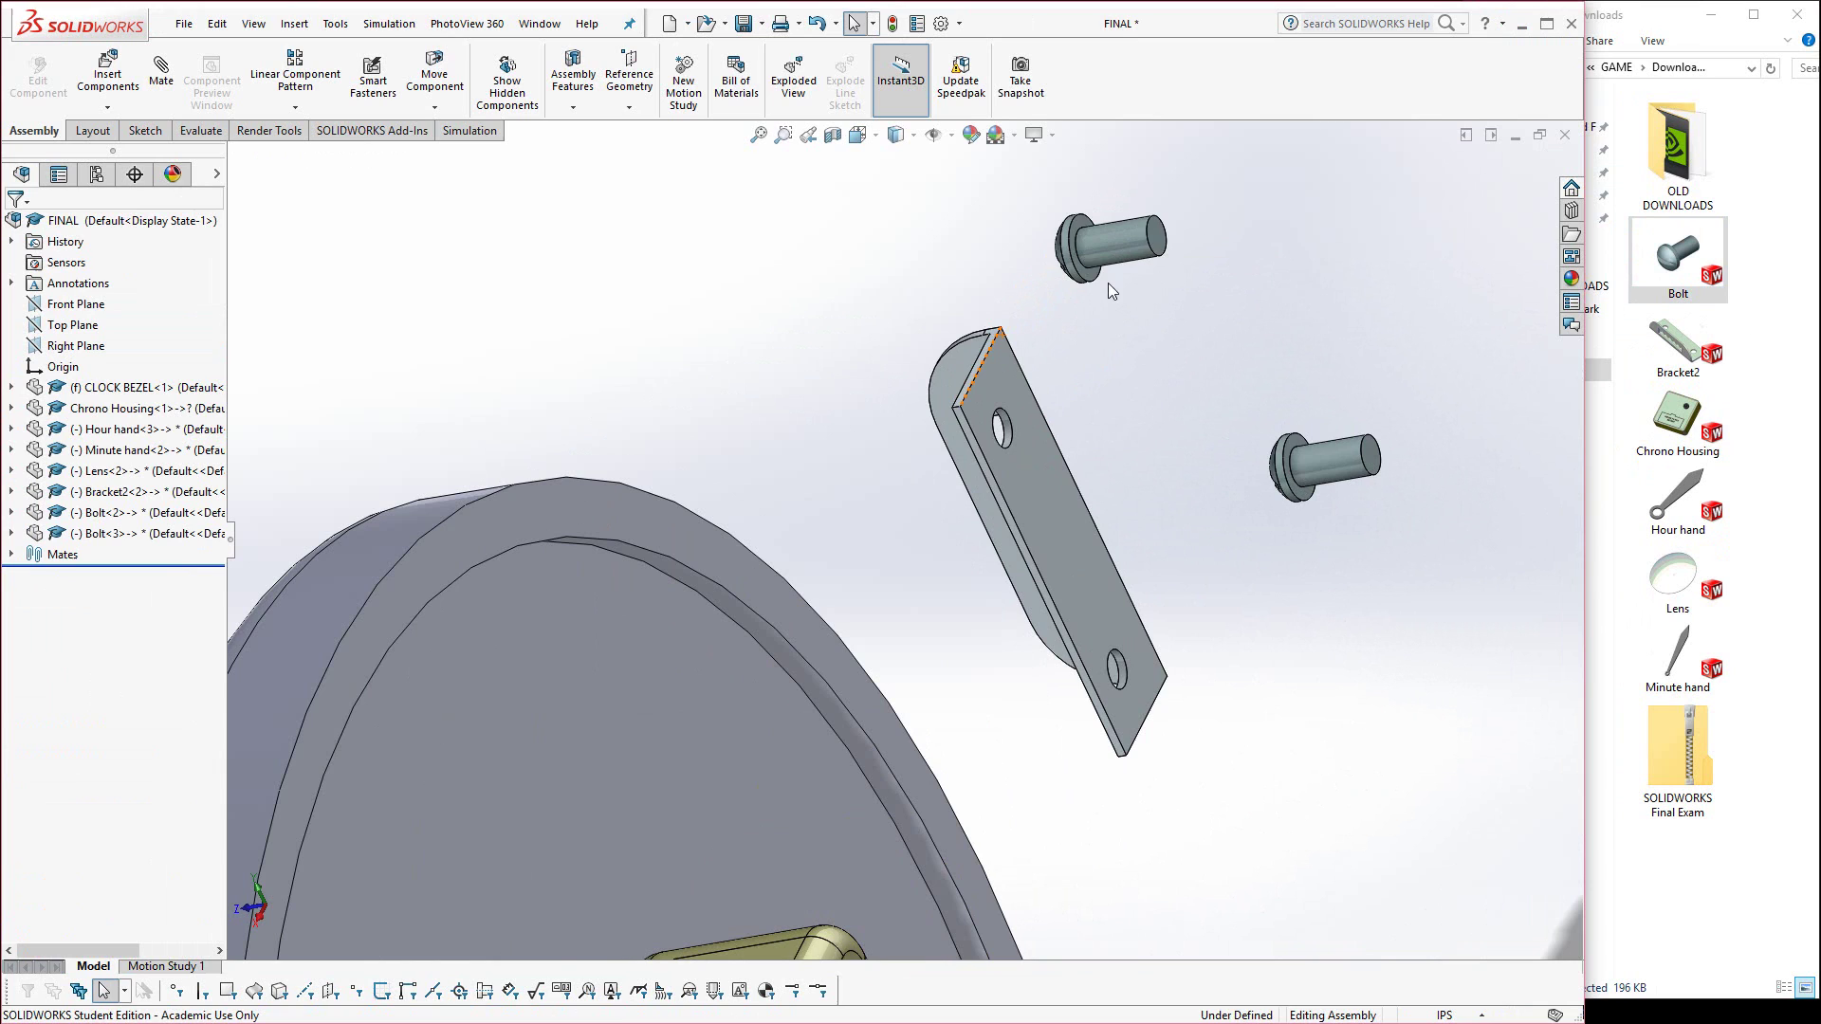
pyautogui.keyDown('alt'); pyautogui.moveTo(1088, 270); pyautogui.dragTo(1276, 347); pyautogui.keyUp('alt')
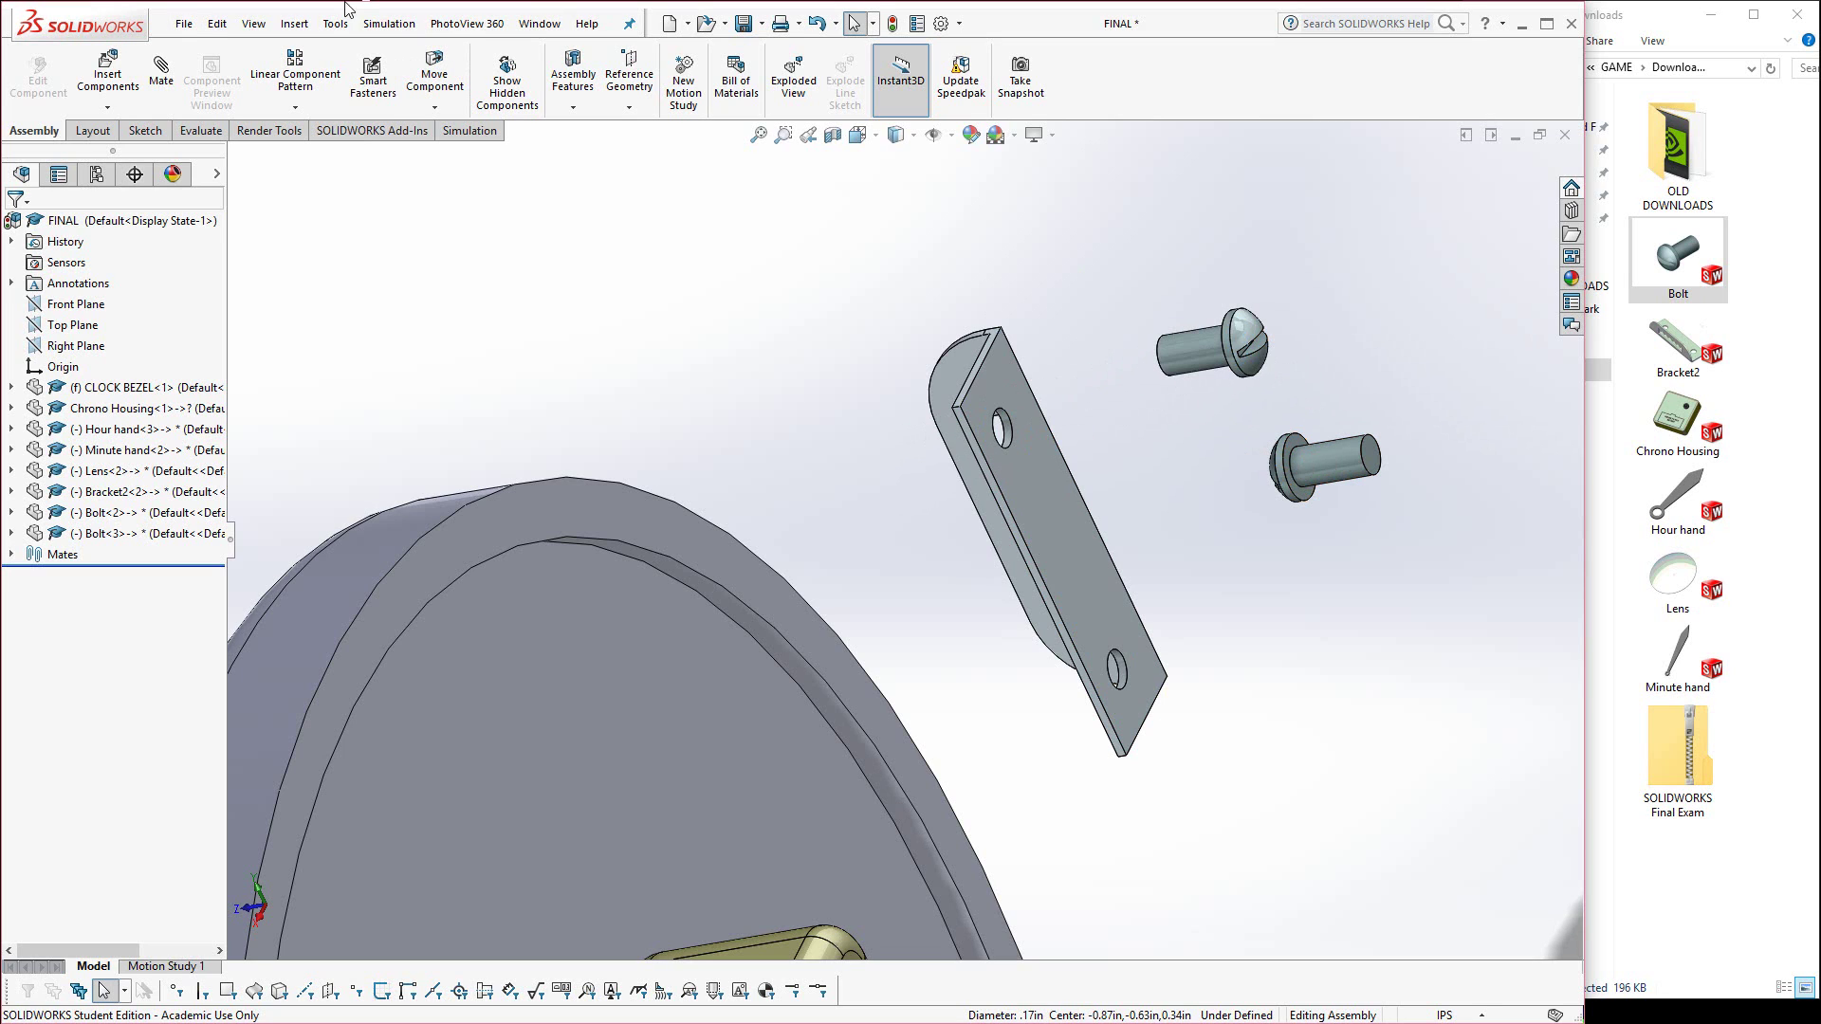
# Mate the edge of one Bracket2 hole coincident with the far hole edge on top of the Chrono Housing, with the alignment flipped.
pyautogui.click(163, 76)
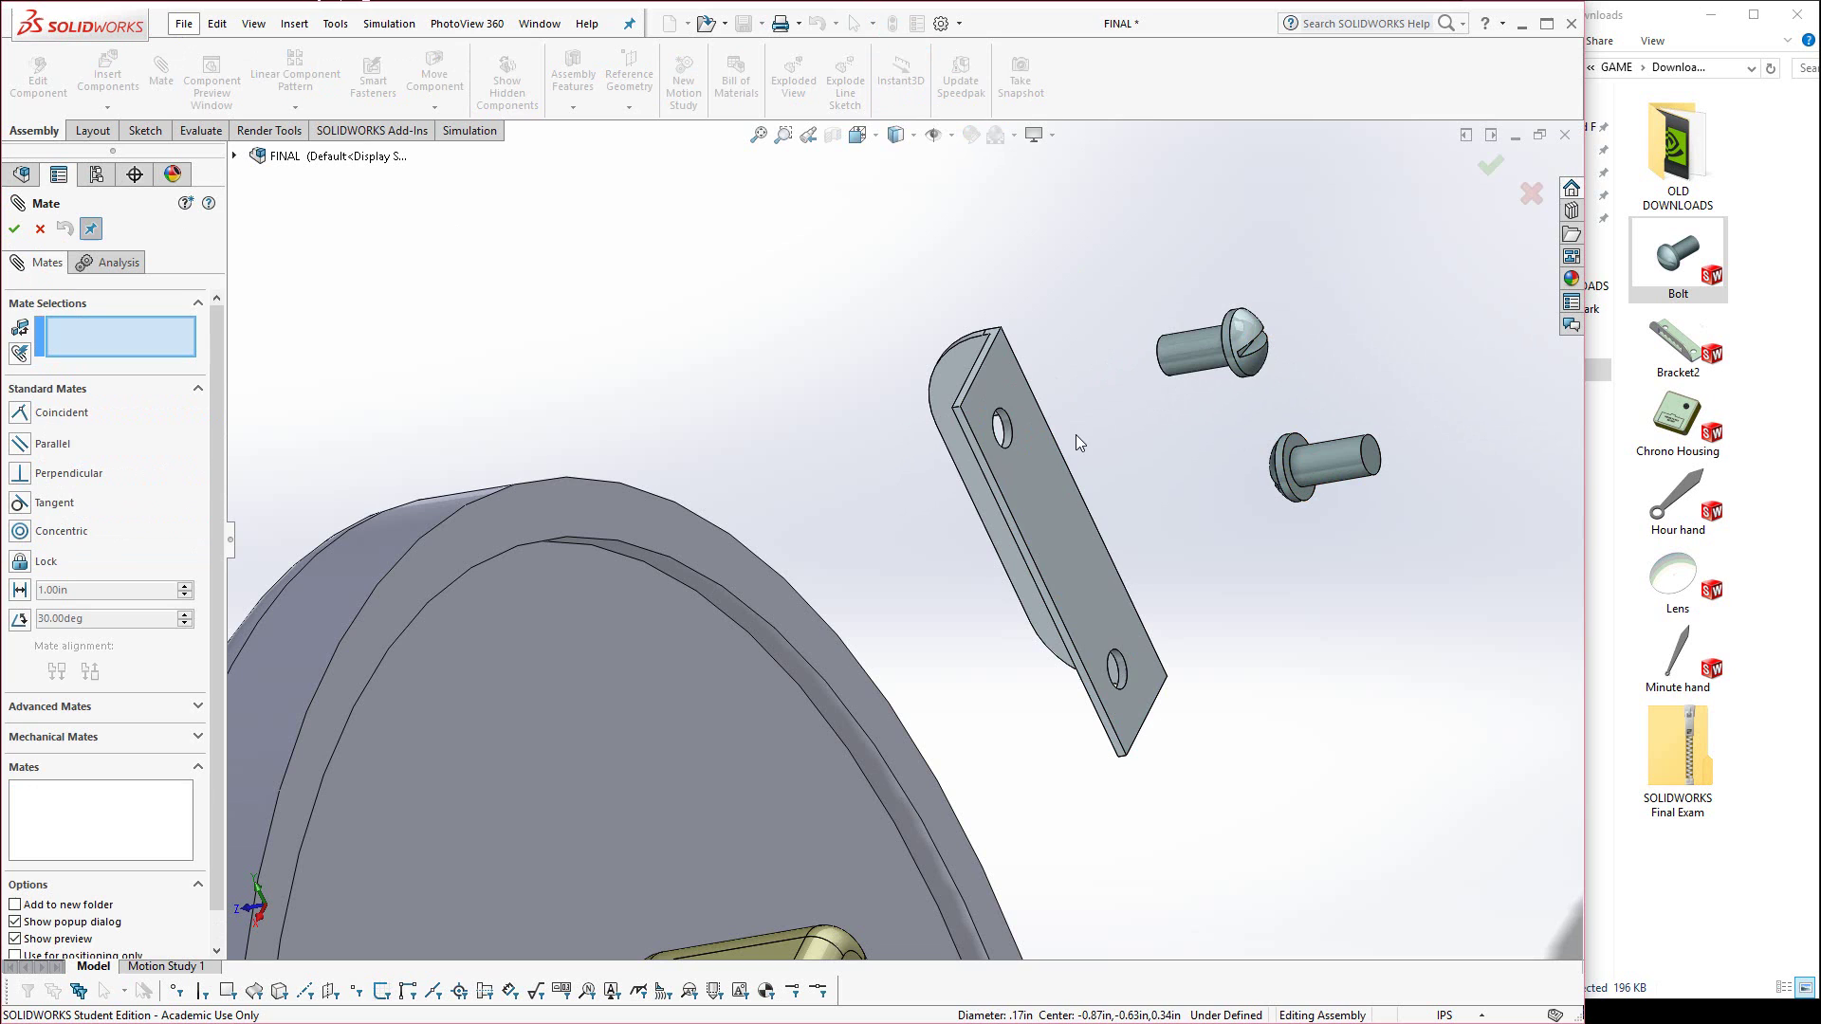
pyautogui.click(1123, 685)
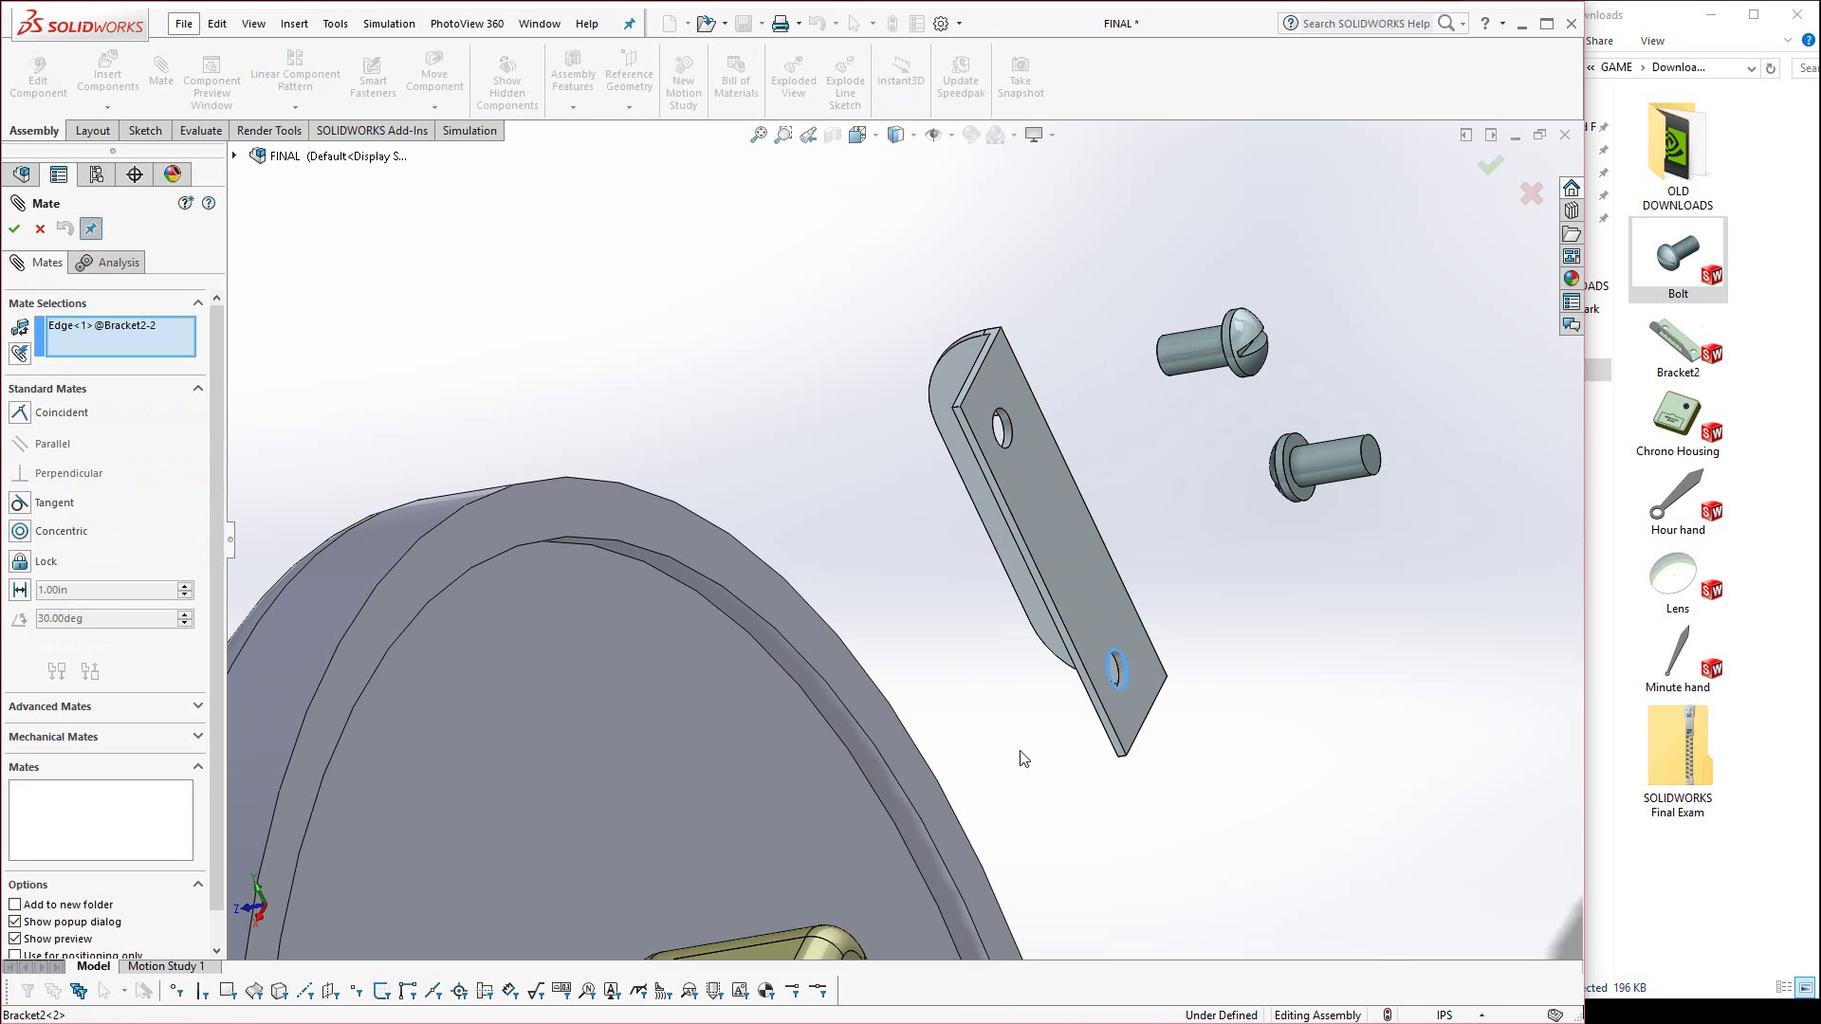
pyautogui.moveTo(1123, 686); pyautogui.dragTo(791, 755, button='middle')
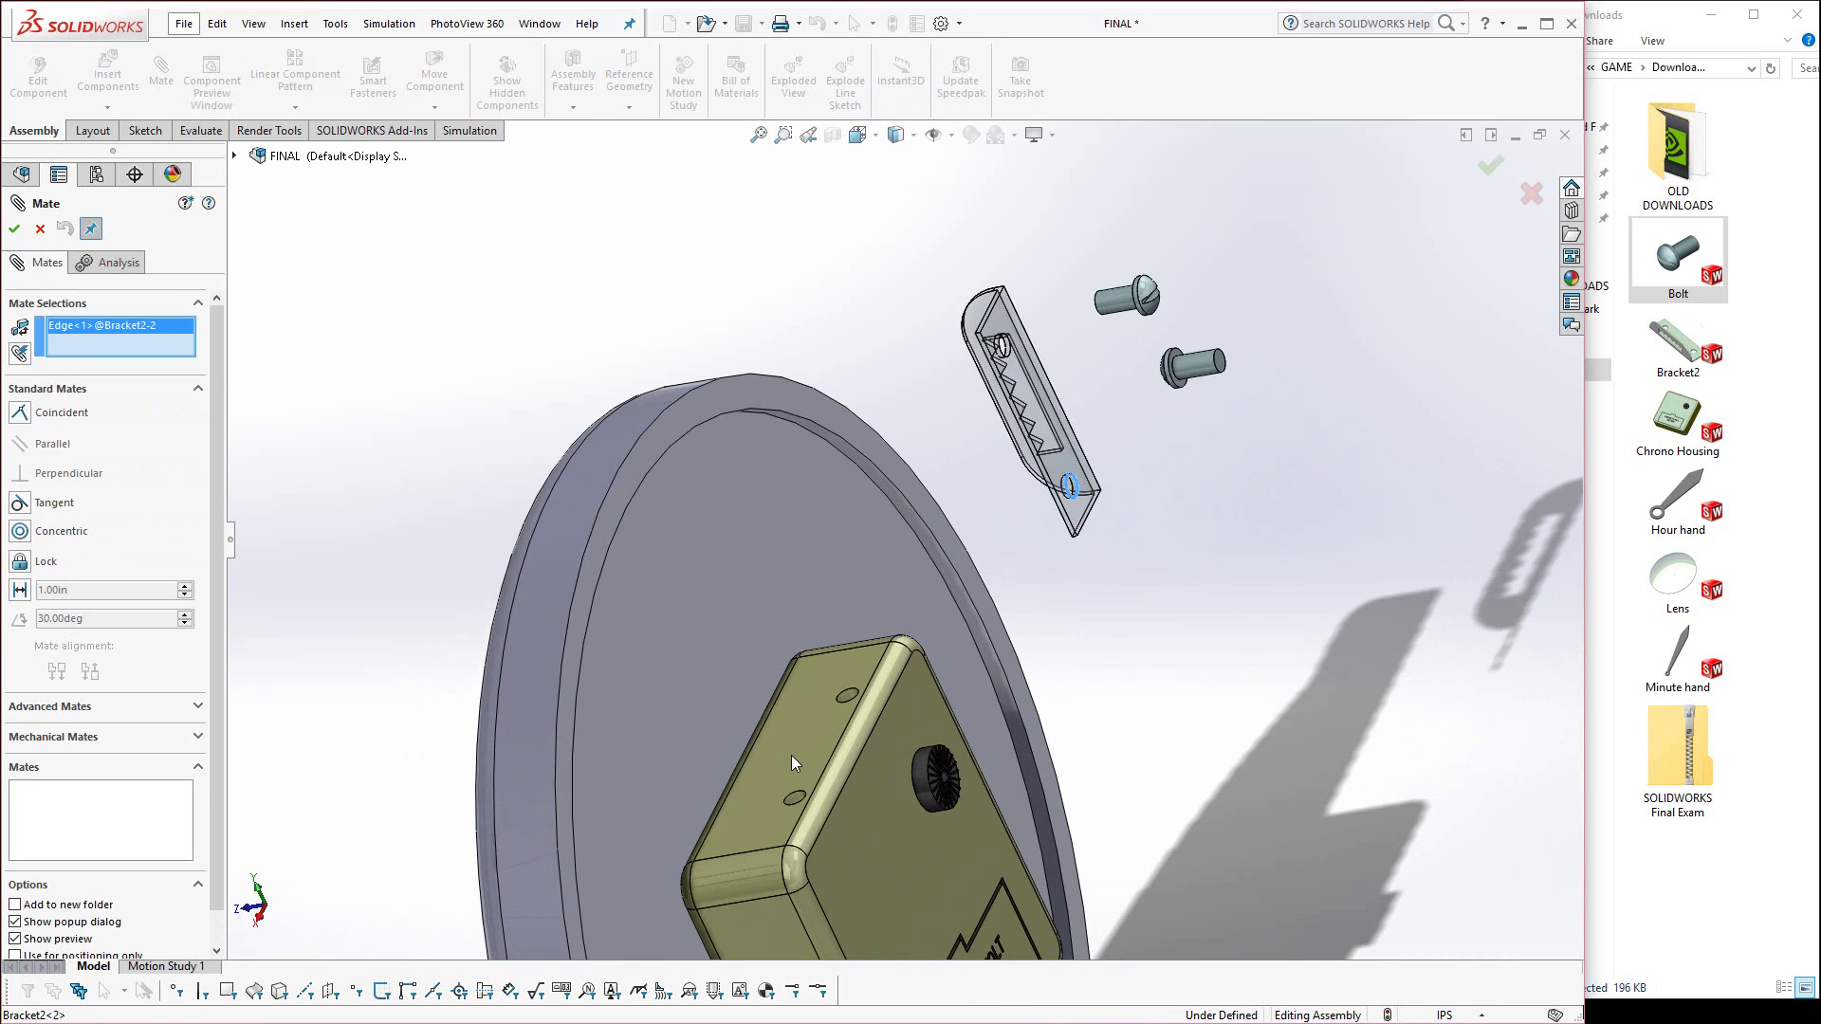
pyautogui.click(849, 698)
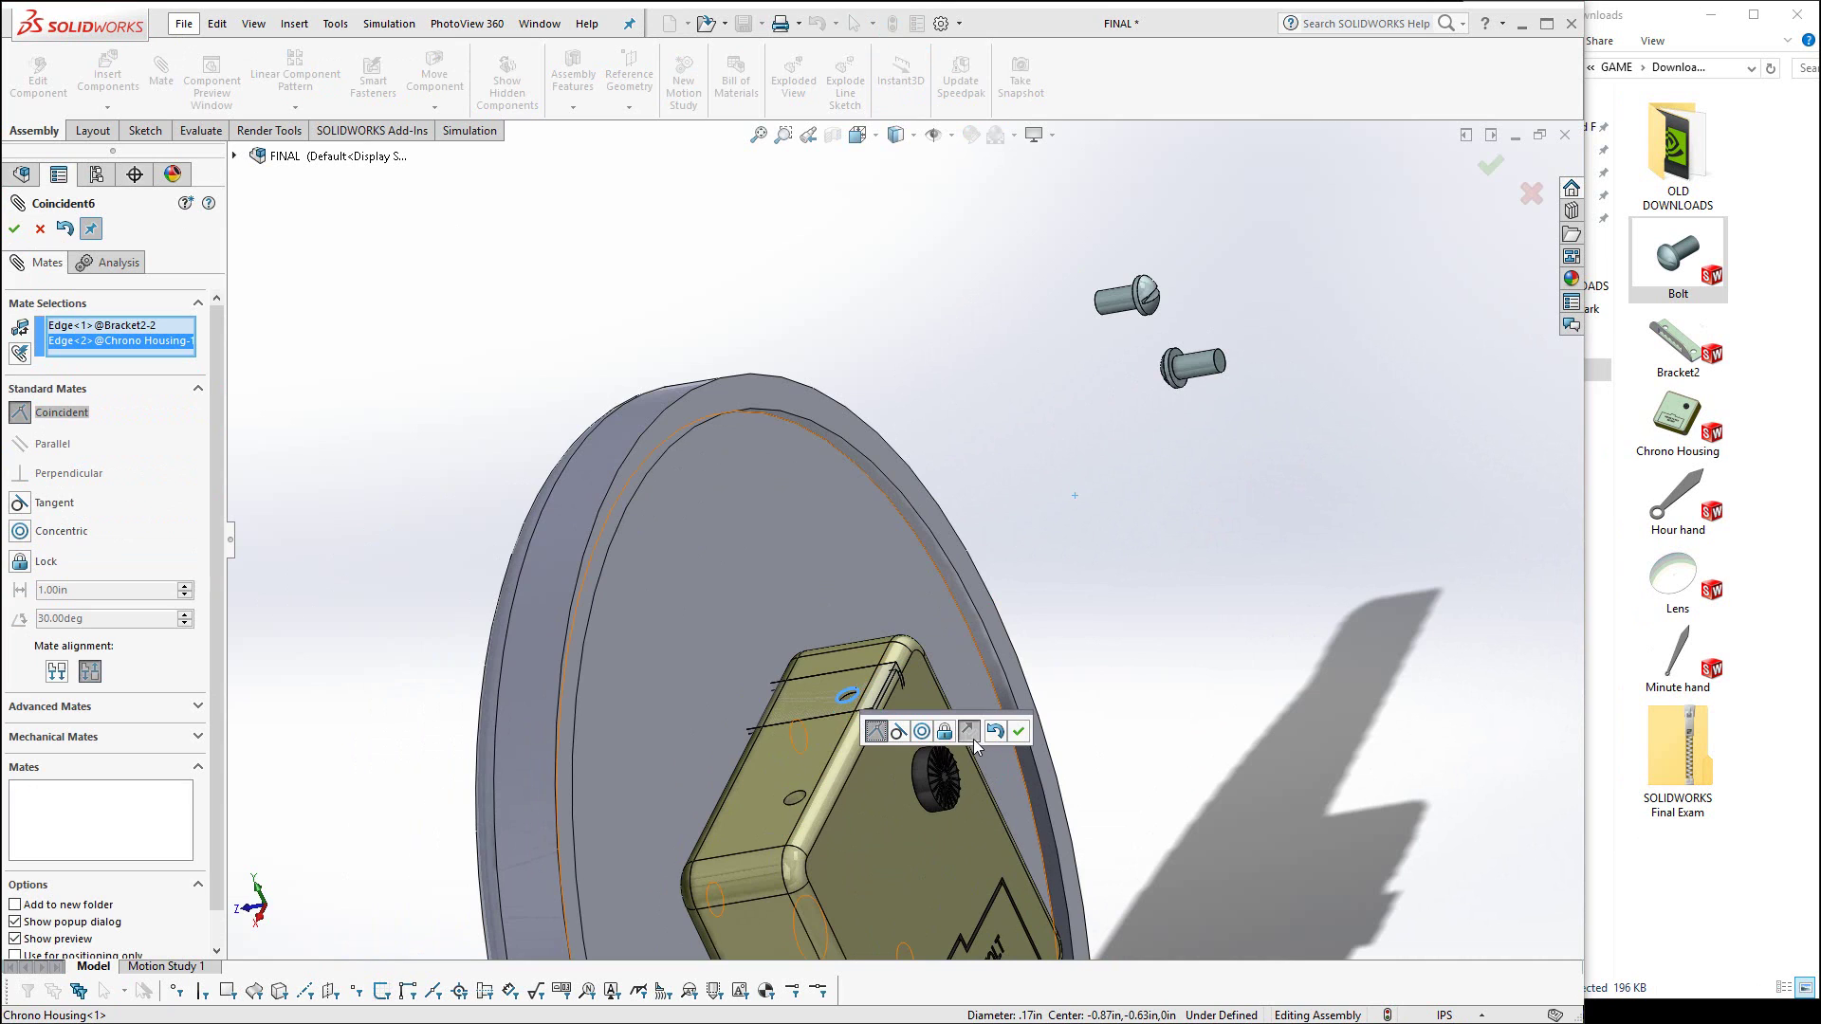
pyautogui.click(969, 731)
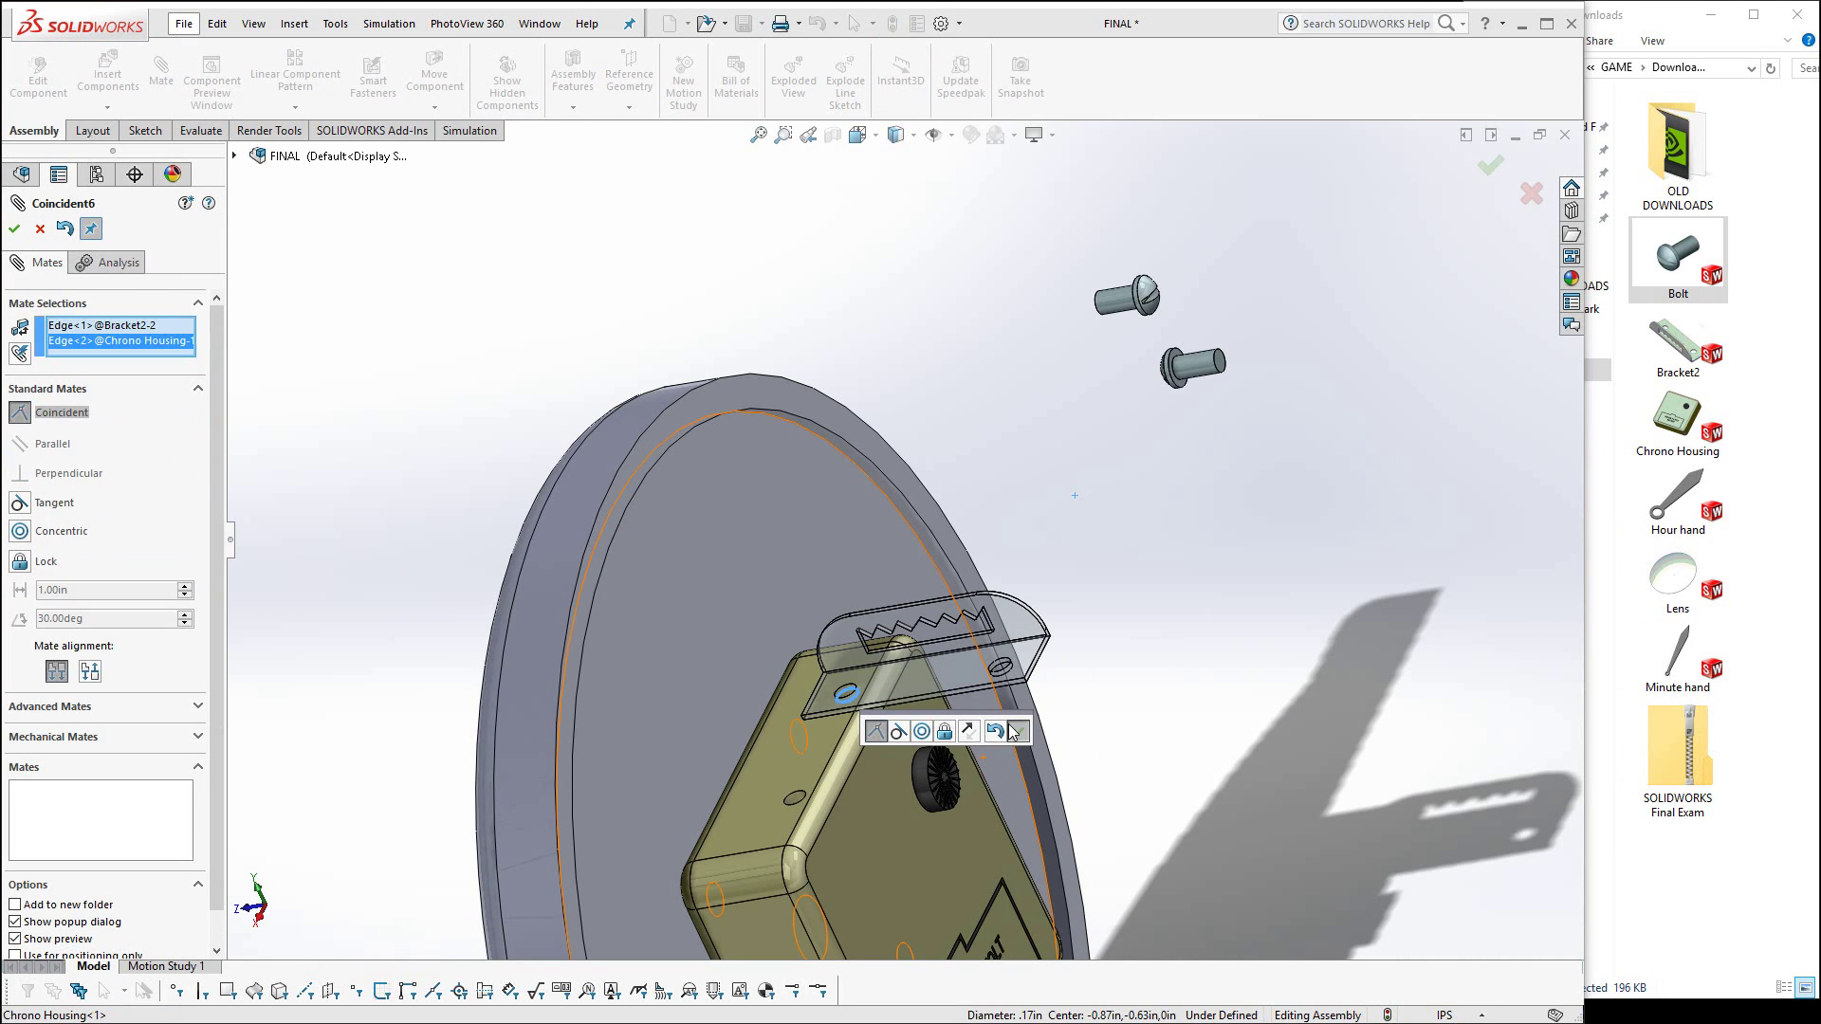
pyautogui.click(1013, 731)
# Add a coincident mate between Bracket2's other hole edge and the remaining hole edge on top of the Chrono Housing.
pyautogui.click(1001, 668)
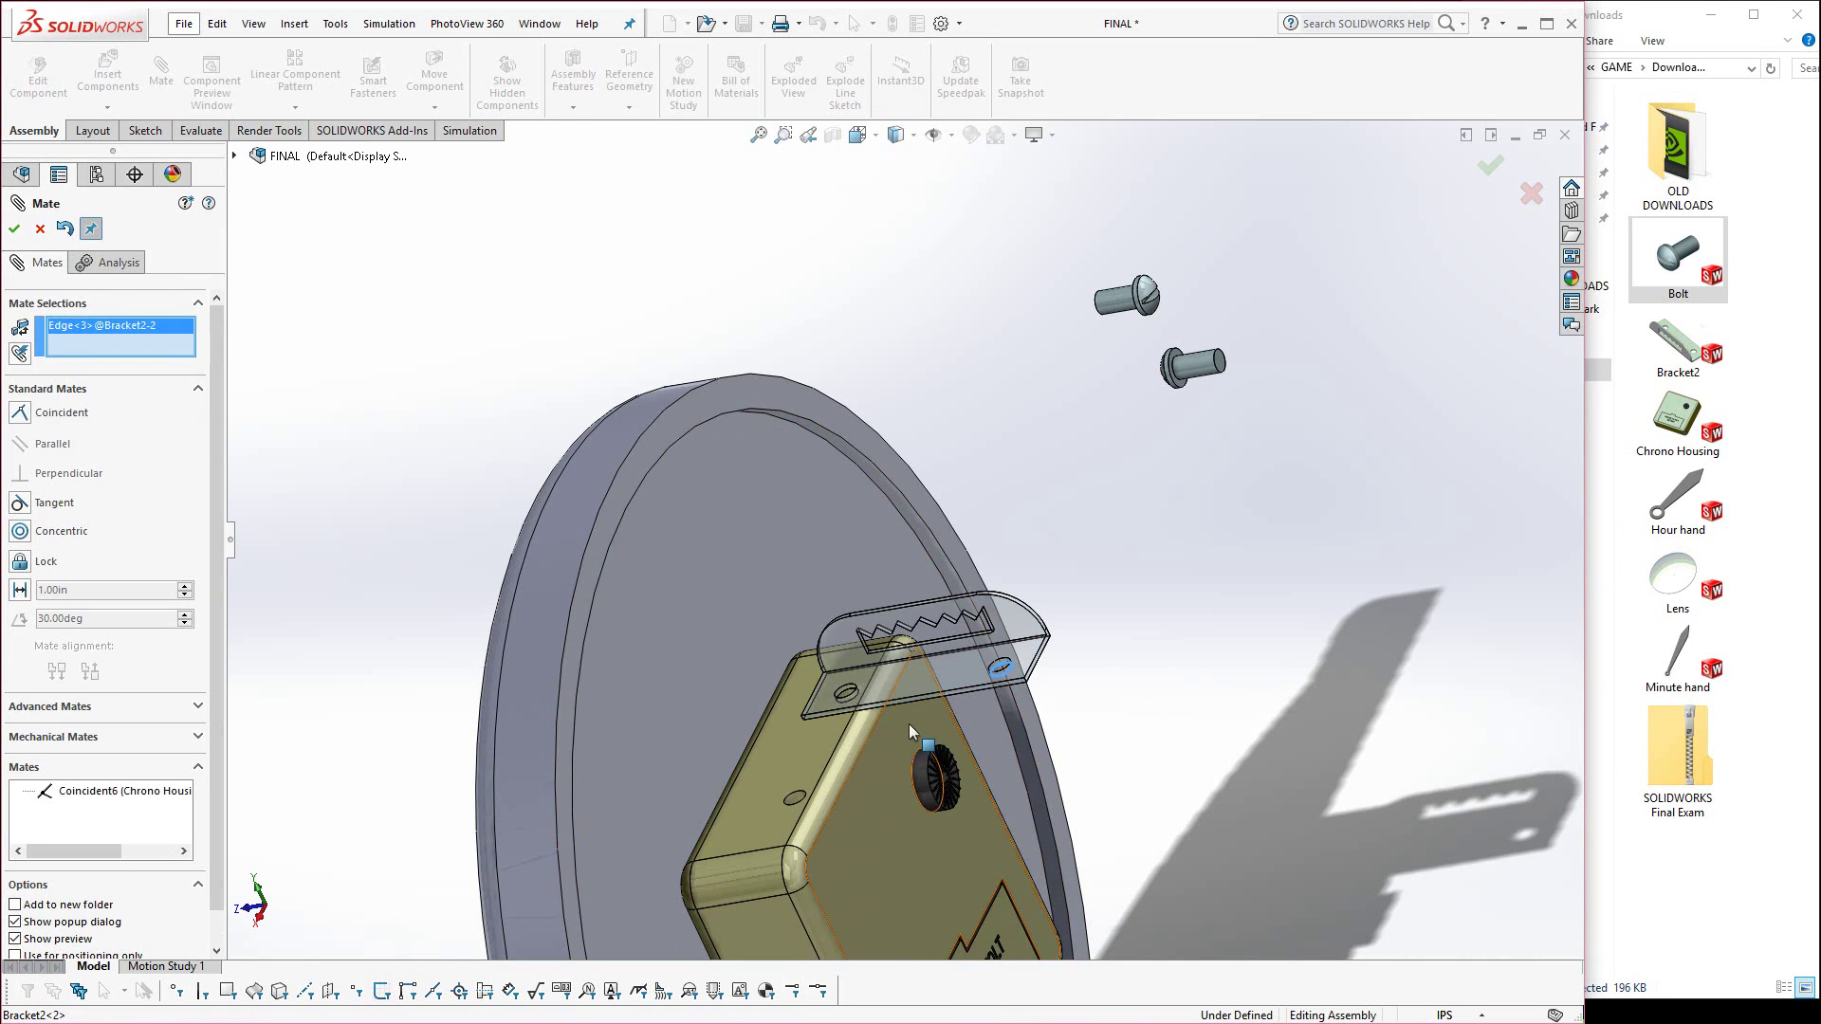
pyautogui.click(790, 802)
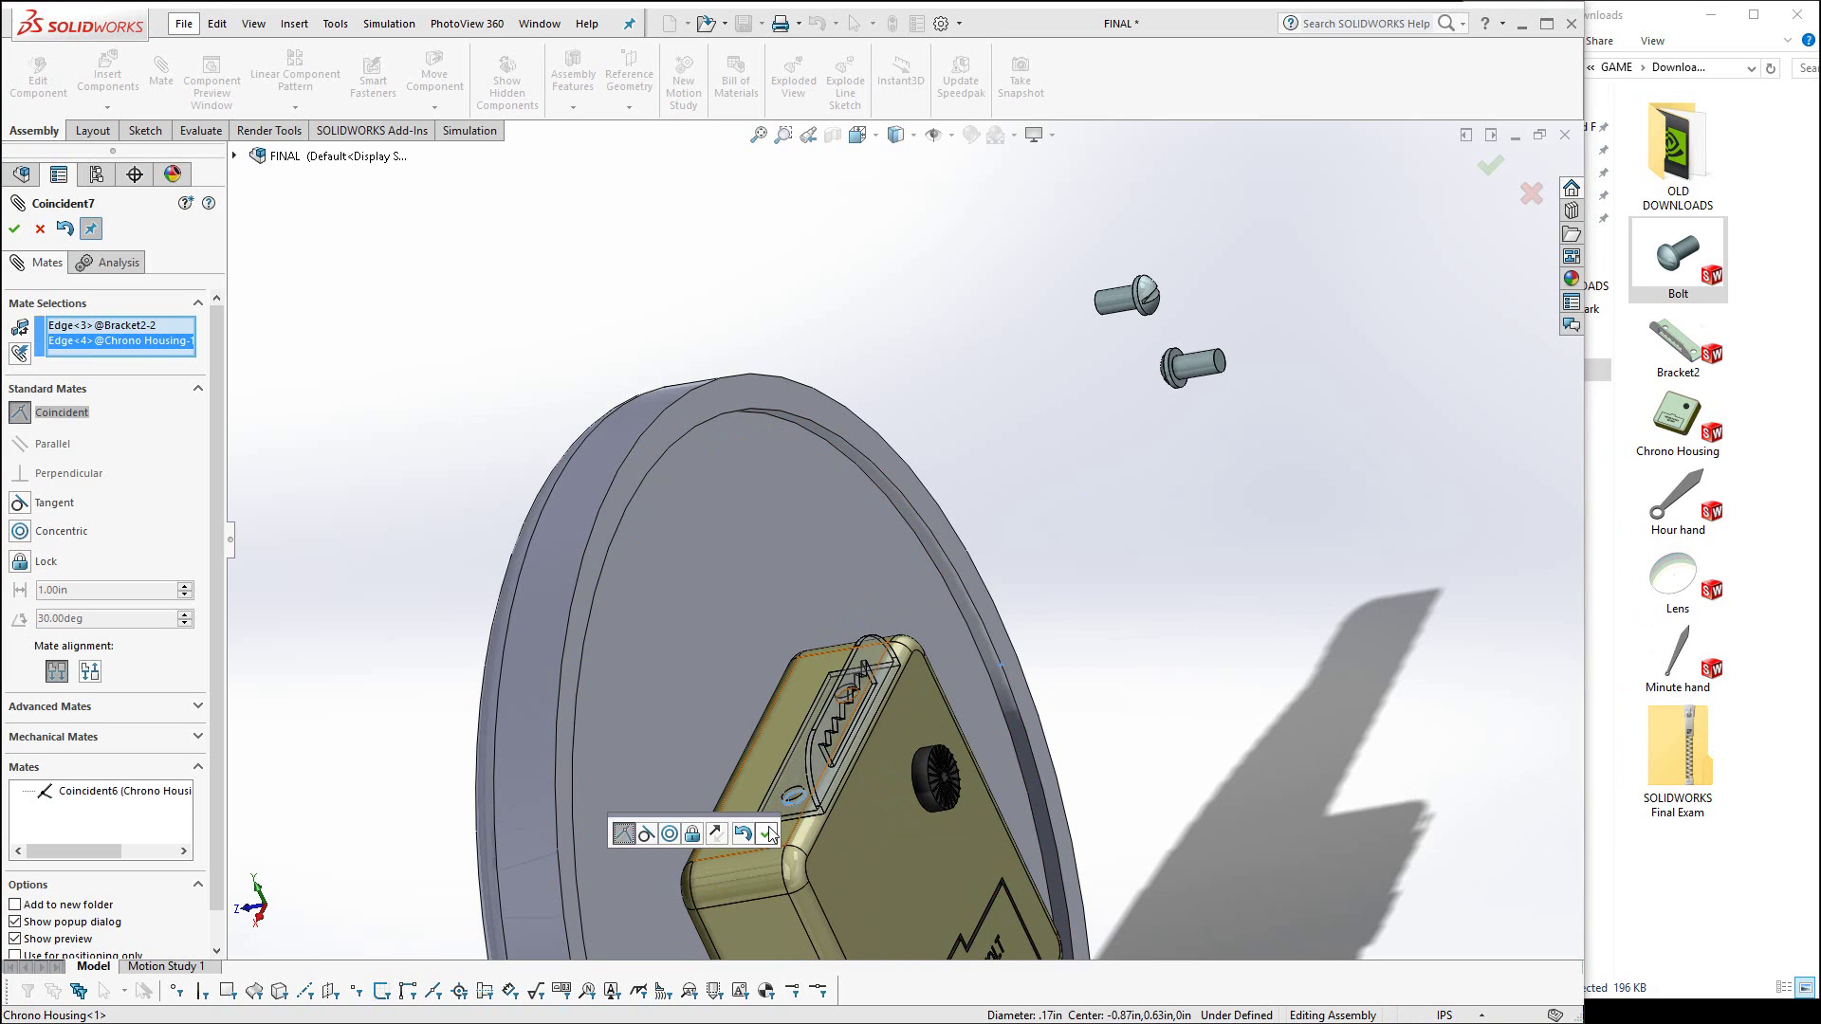
pyautogui.click(767, 834)
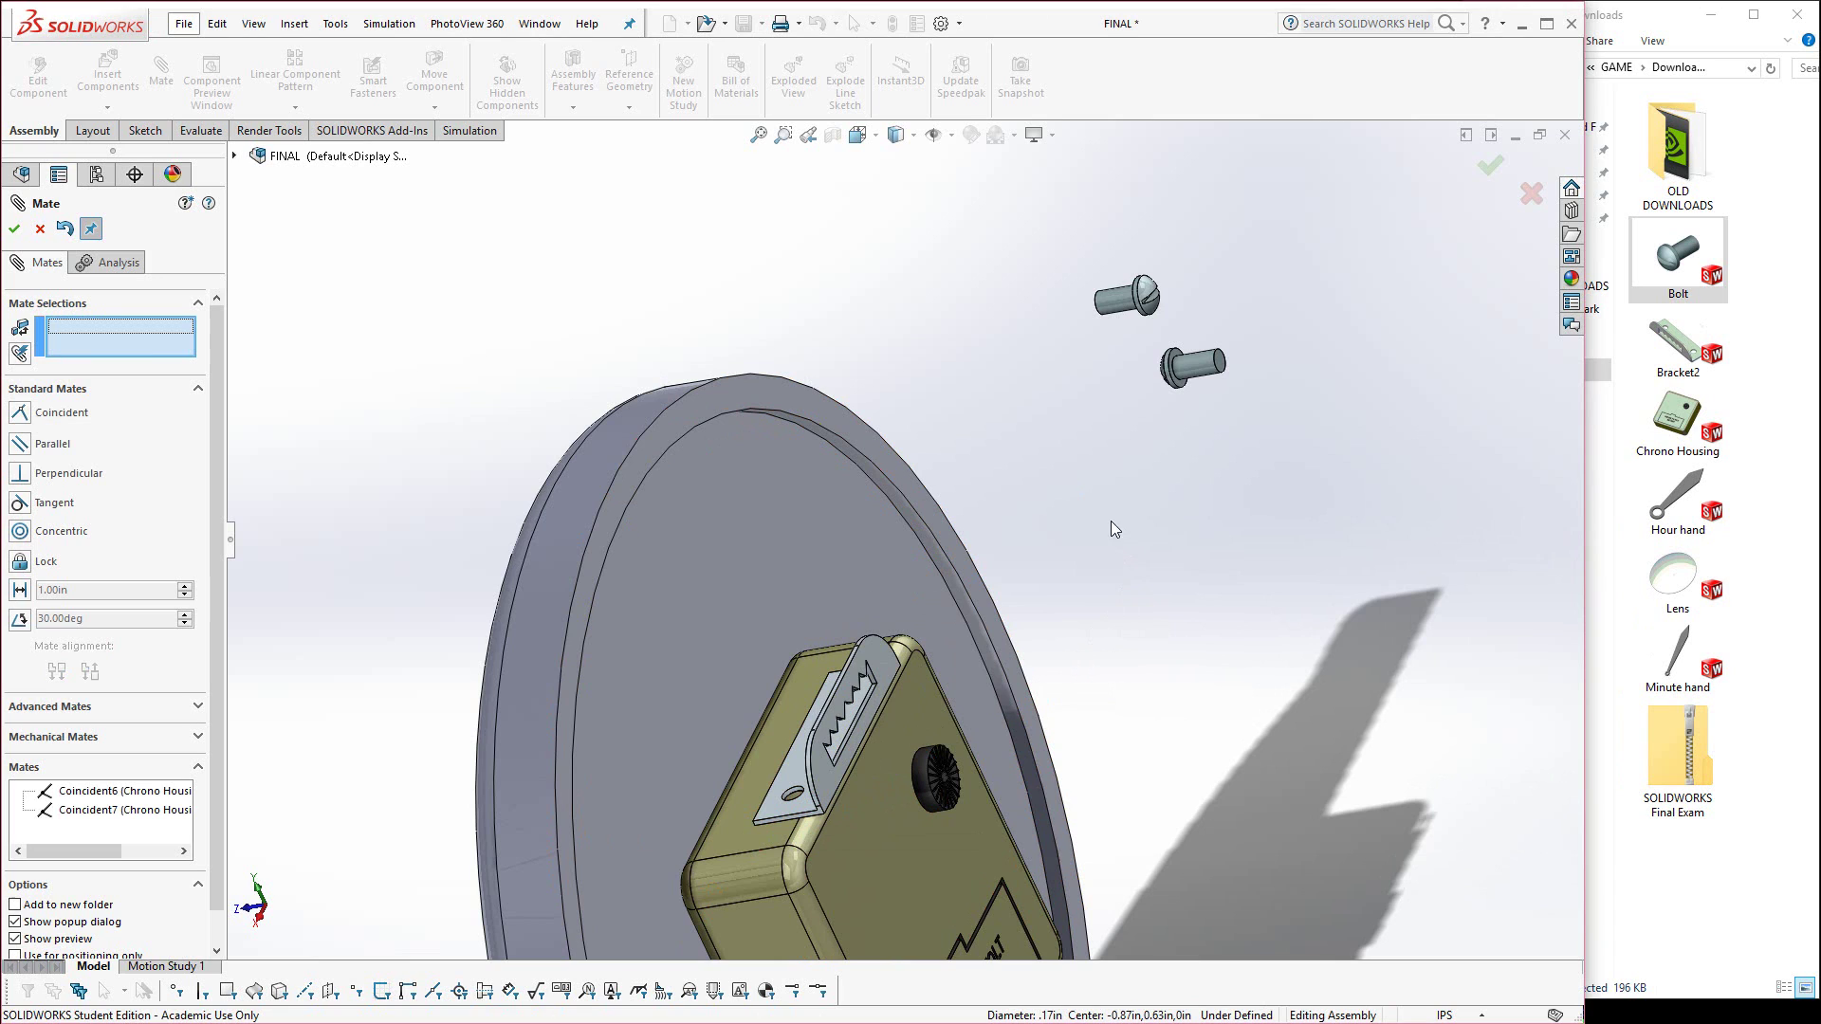
# Mate the first Bolt's edge under the head coincident with the bracket's far hole edge, with the alignment flipped.
pyautogui.moveTo(844, 567); pyautogui.dragTo(823, 815, button='middle')
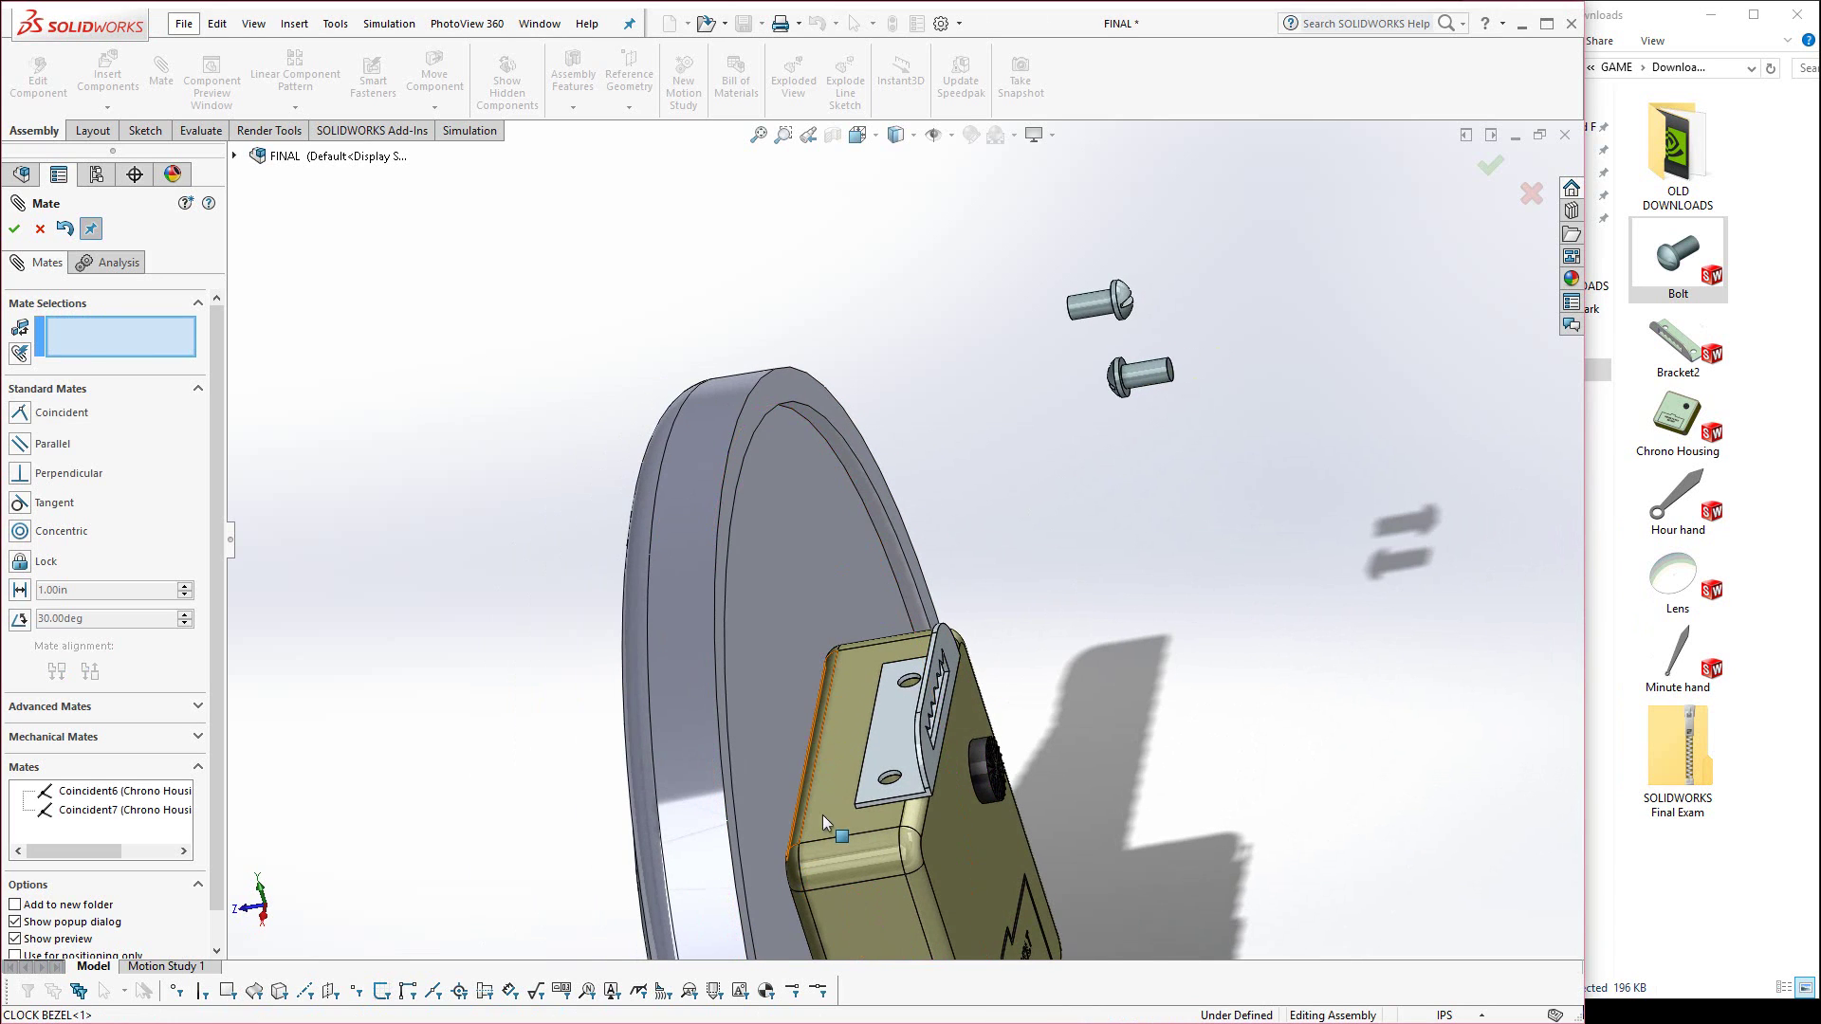
pyautogui.scroll(-4, 1033, 646)
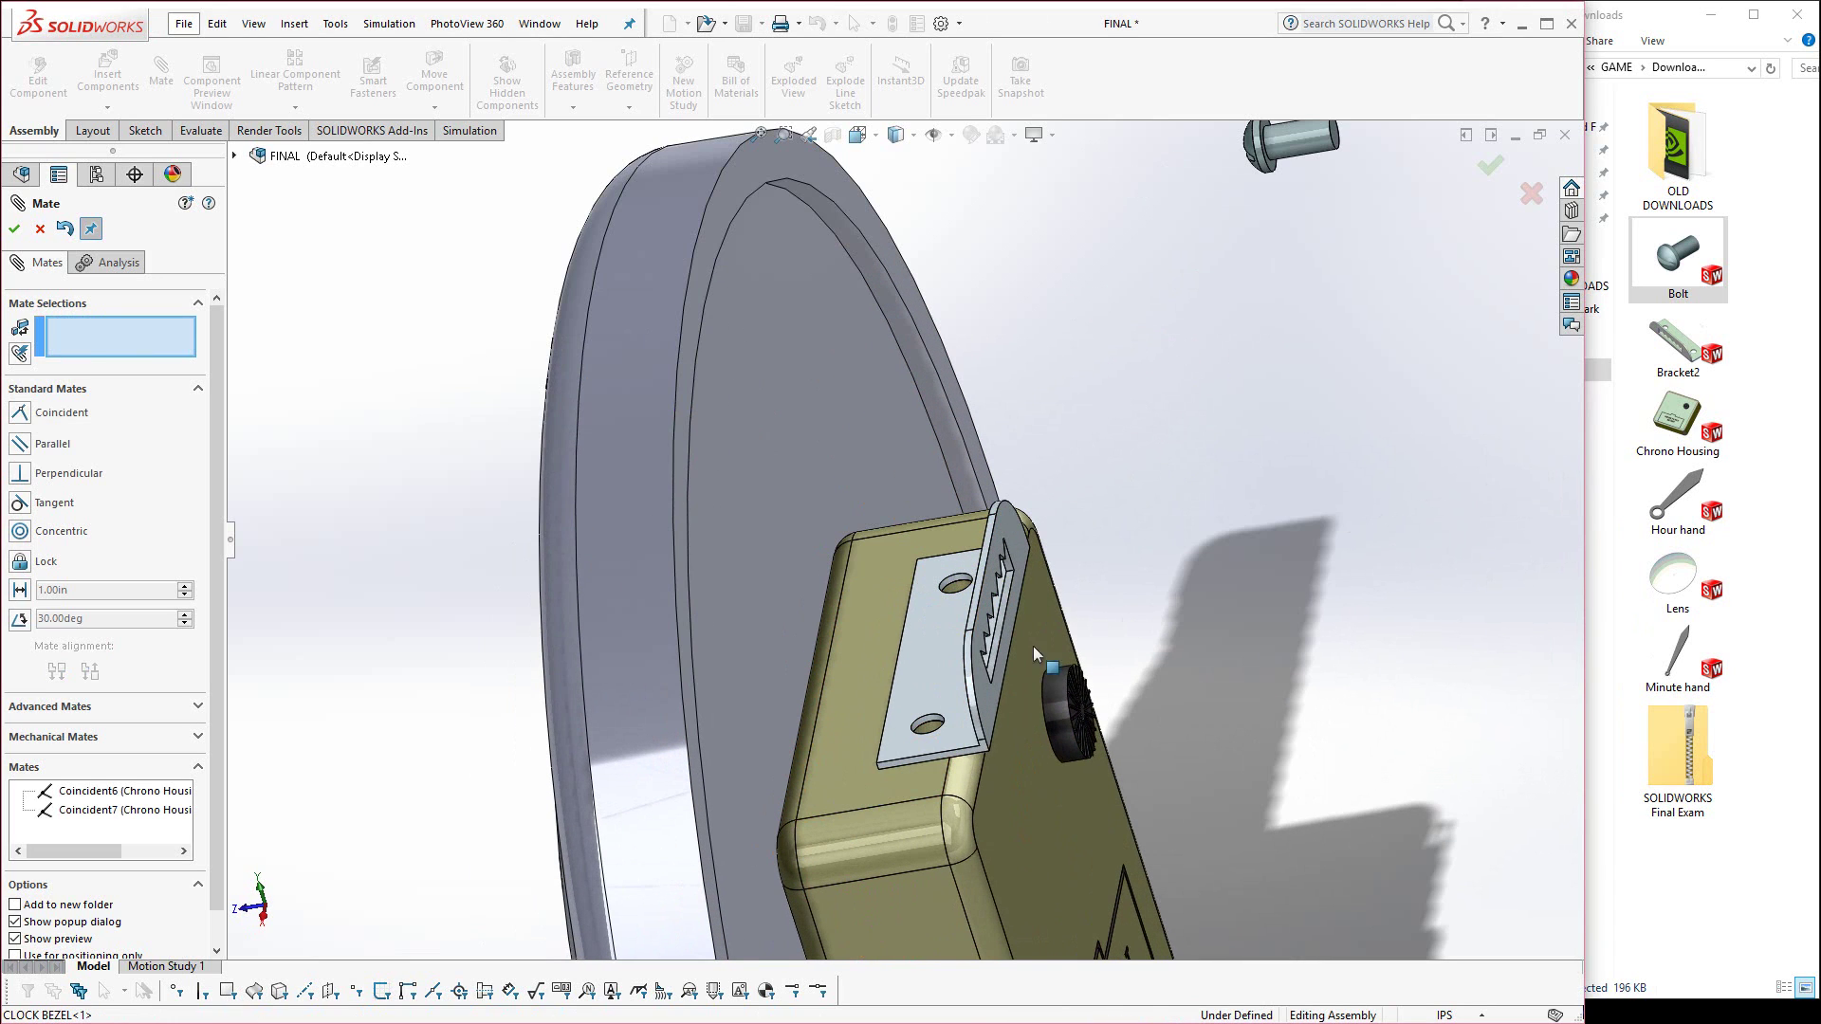
pyautogui.click(1270, 161)
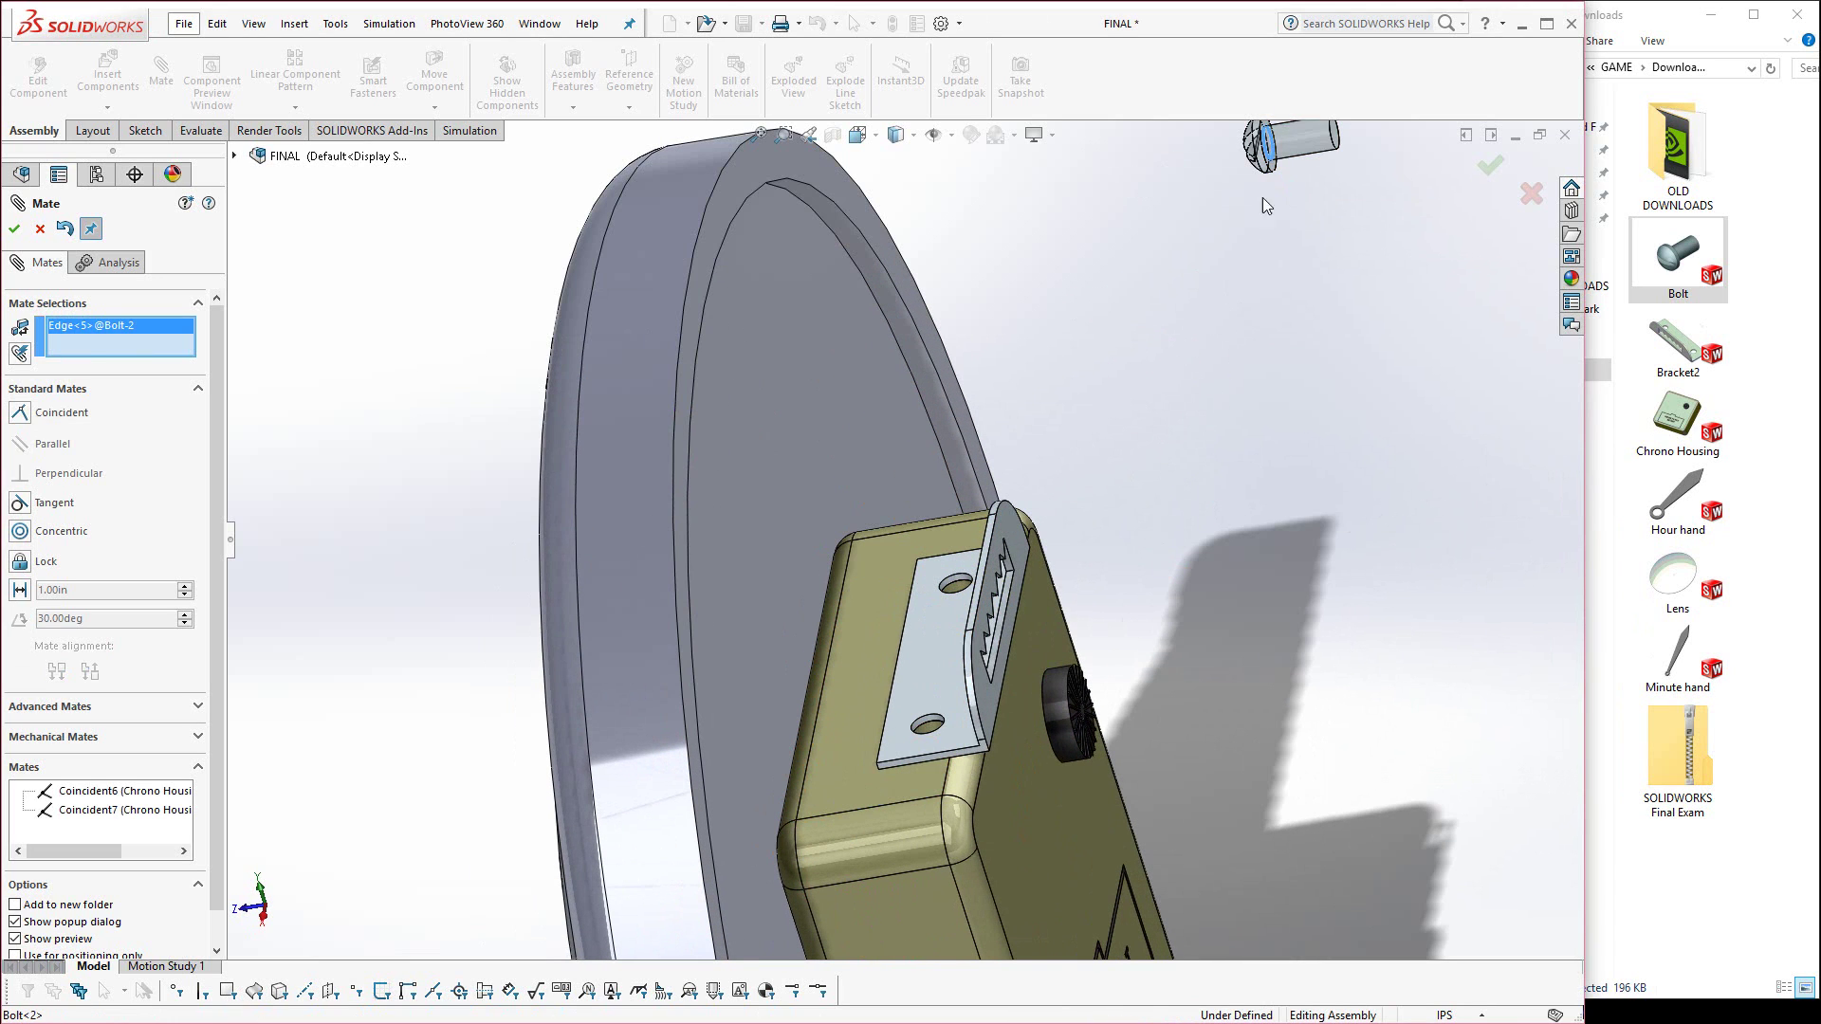
pyautogui.click(952, 584)
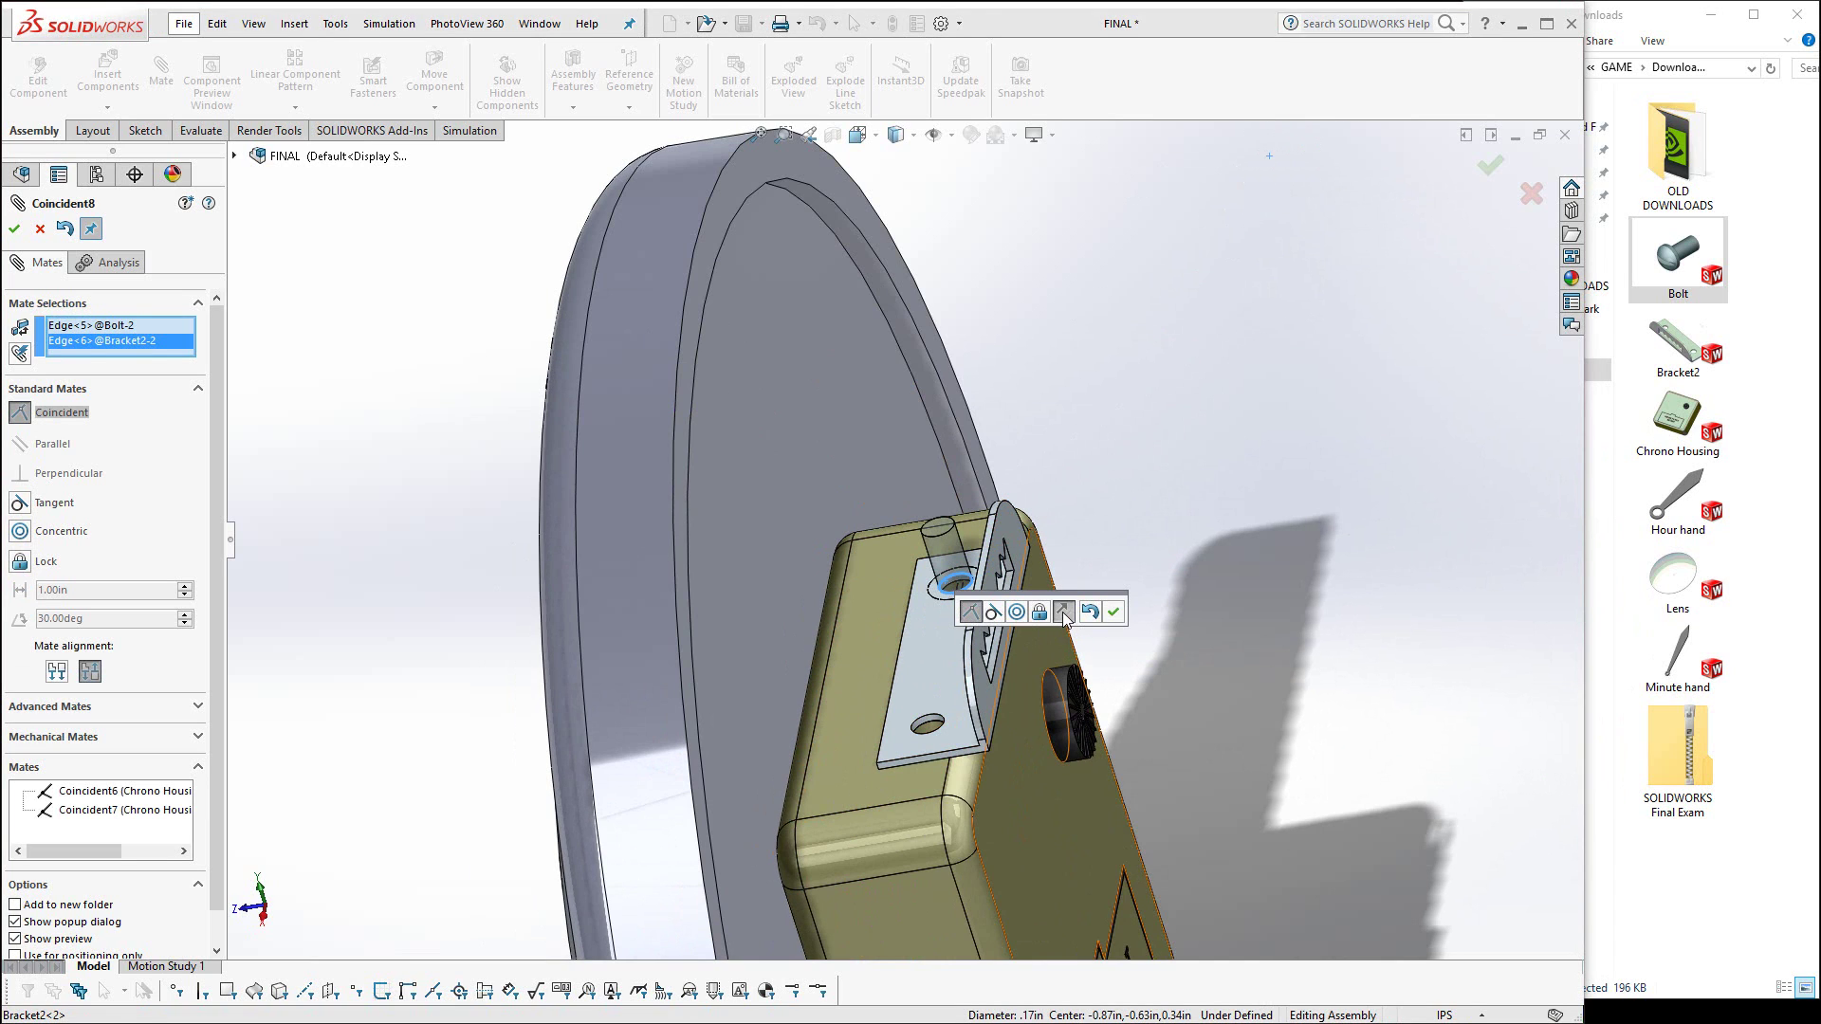
pyautogui.click(1063, 613)
pyautogui.click(1113, 611)
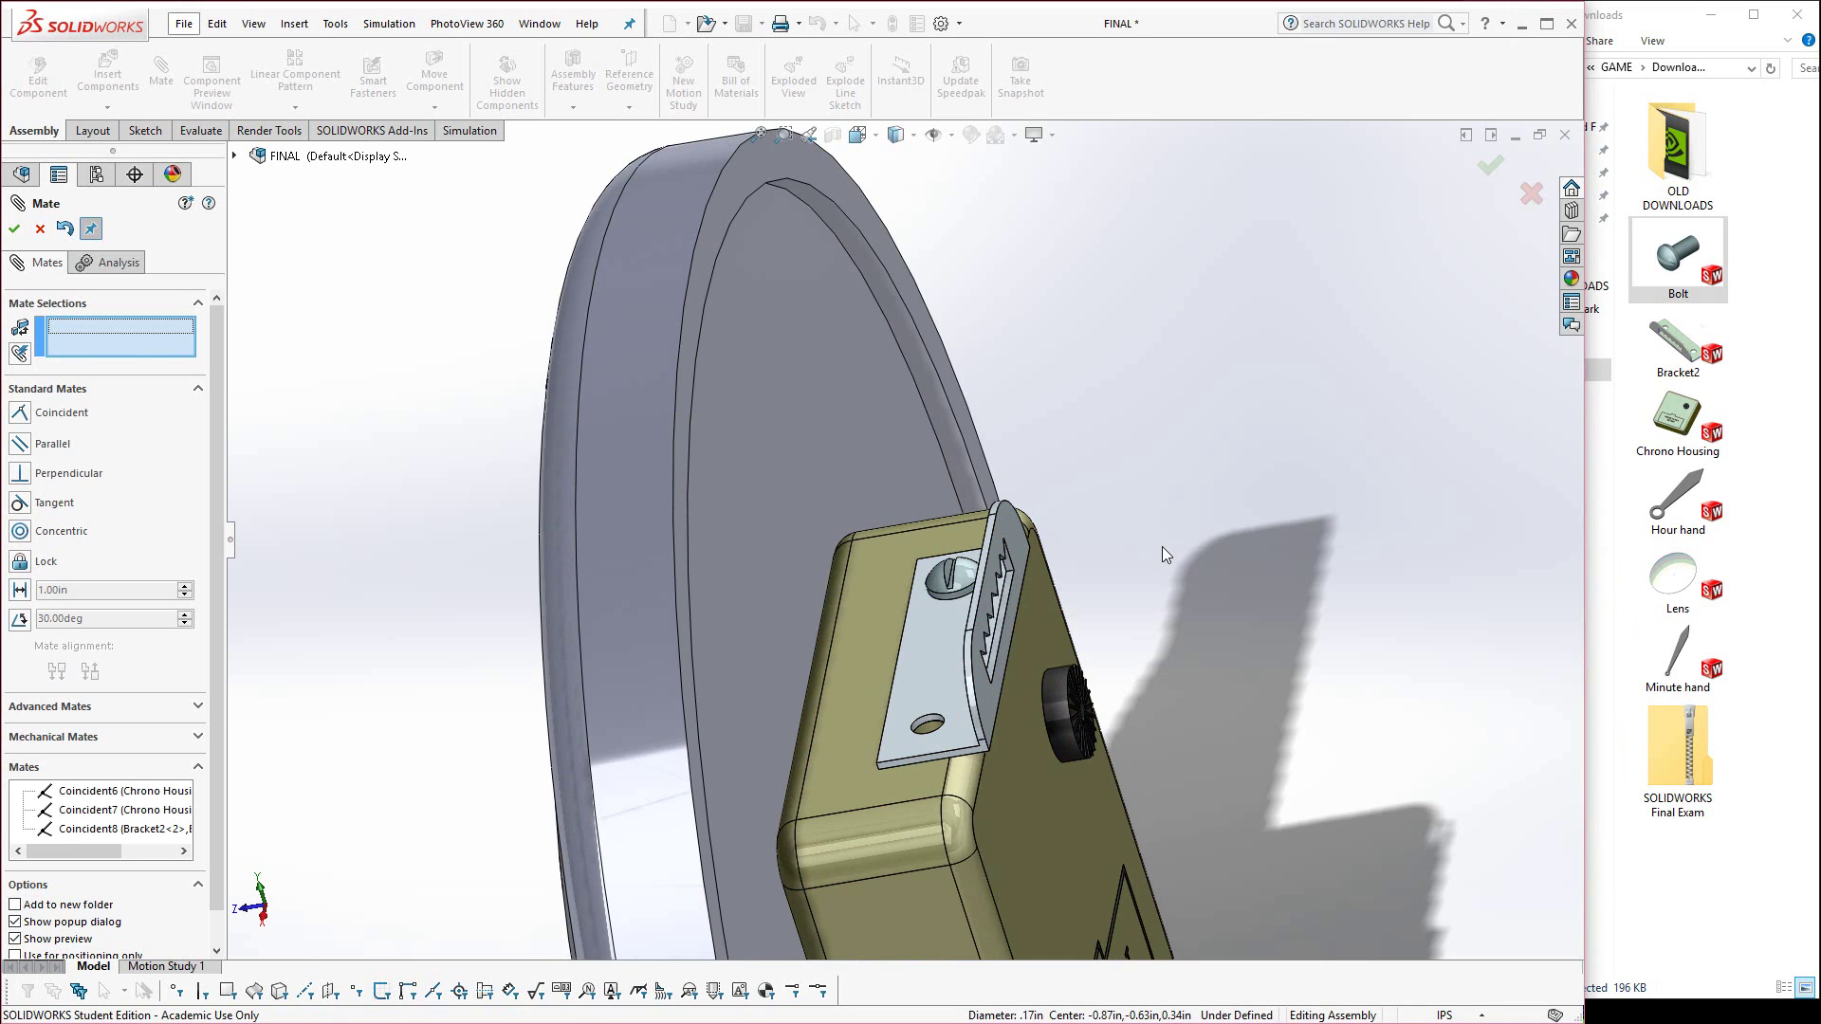
# Mate the second Bolt's shank edge under the head coincident with the bracket's open hole edge, flip the alignment, and finish mating.
pyautogui.scroll(5, 1163, 546)
pyautogui.moveTo(1086, 318)
pyautogui.mouseDown(button='middle')
pyautogui.moveTo(1112, 304)
pyautogui.moveTo(1082, 301)
pyautogui.mouseUp(button='middle')
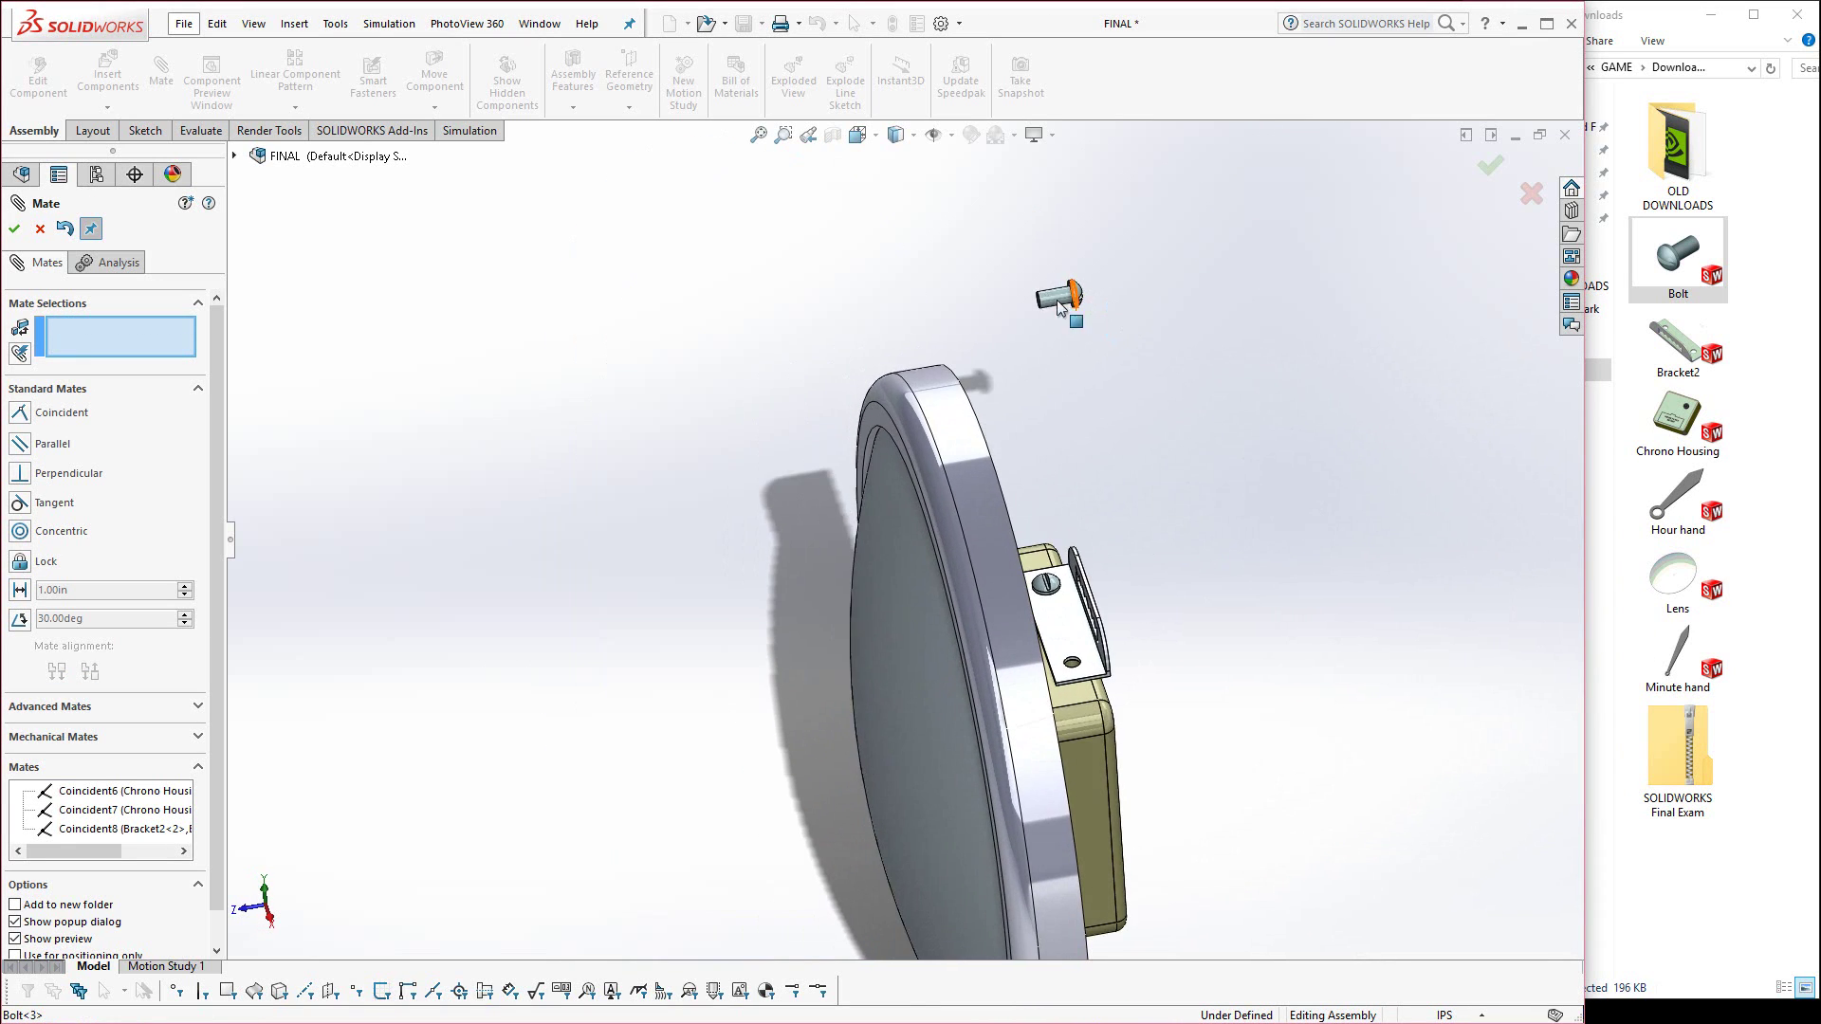
pyautogui.scroll(-3, 1100, 341)
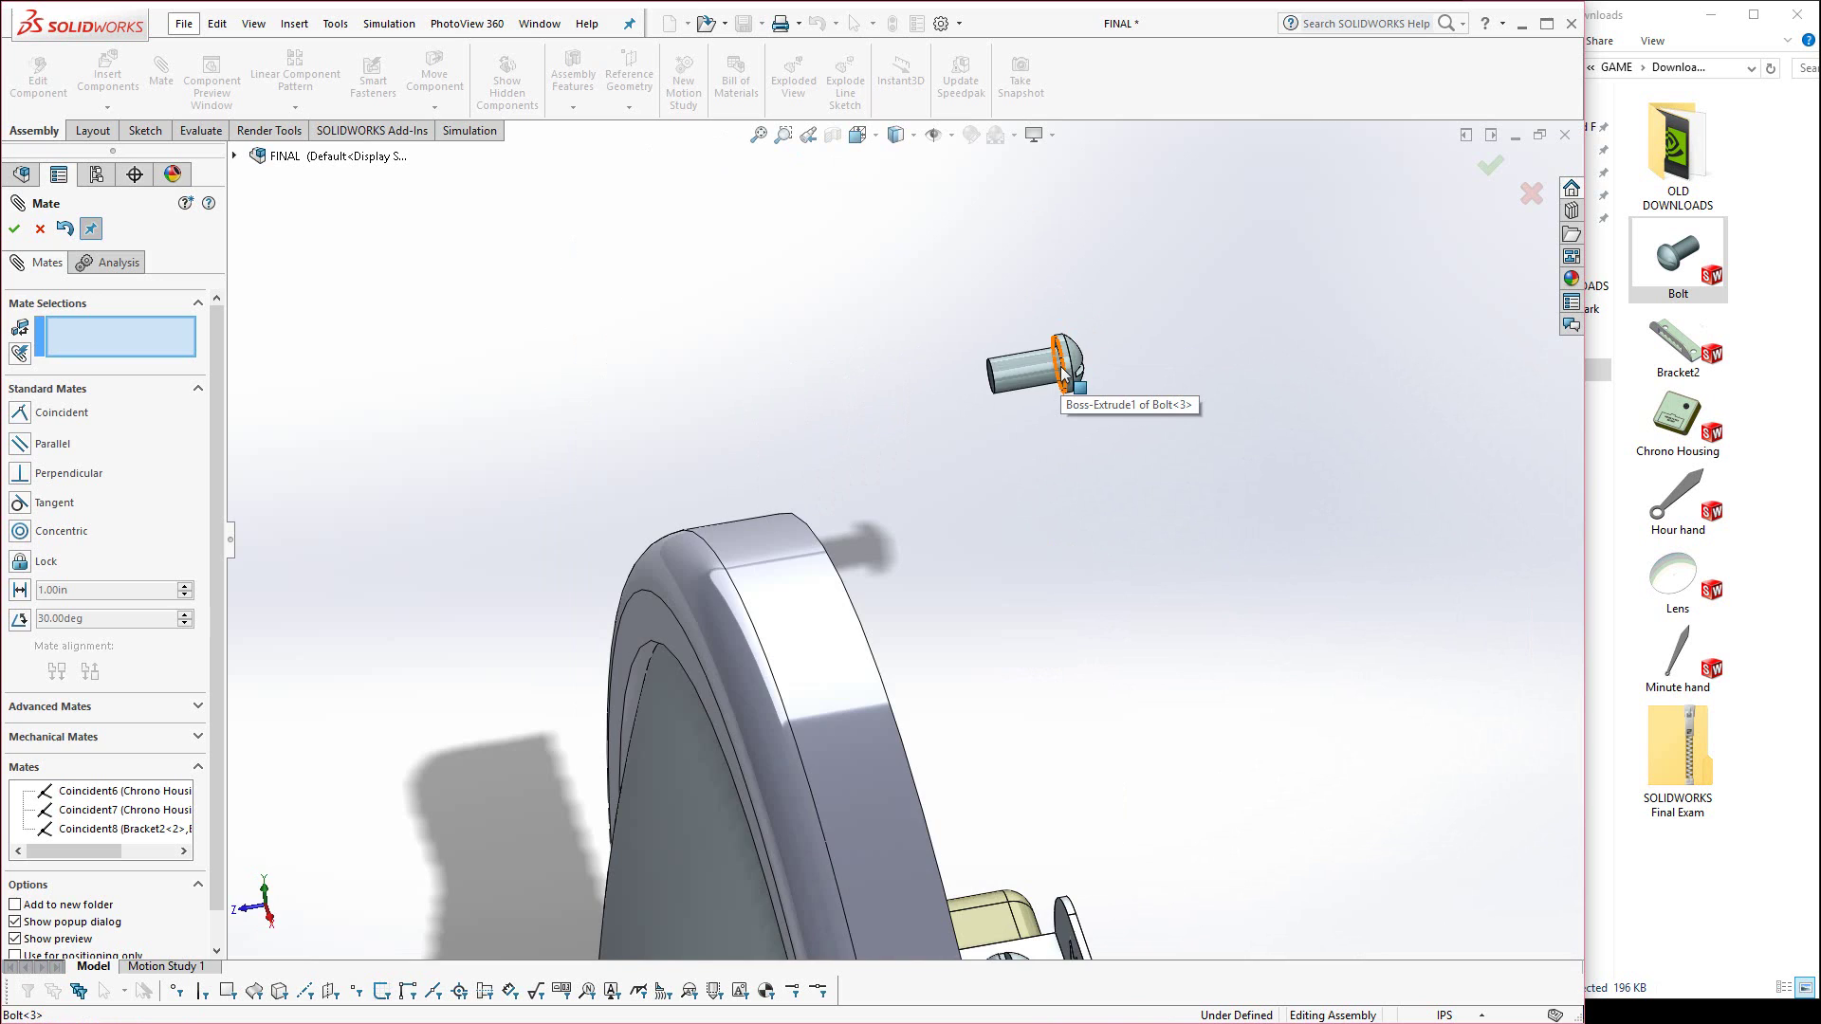
pyautogui.scroll(-3, 1062, 371)
pyautogui.moveTo(1013, 384); pyautogui.dragTo(1021, 416, button='middle')
pyautogui.click(1021, 416)
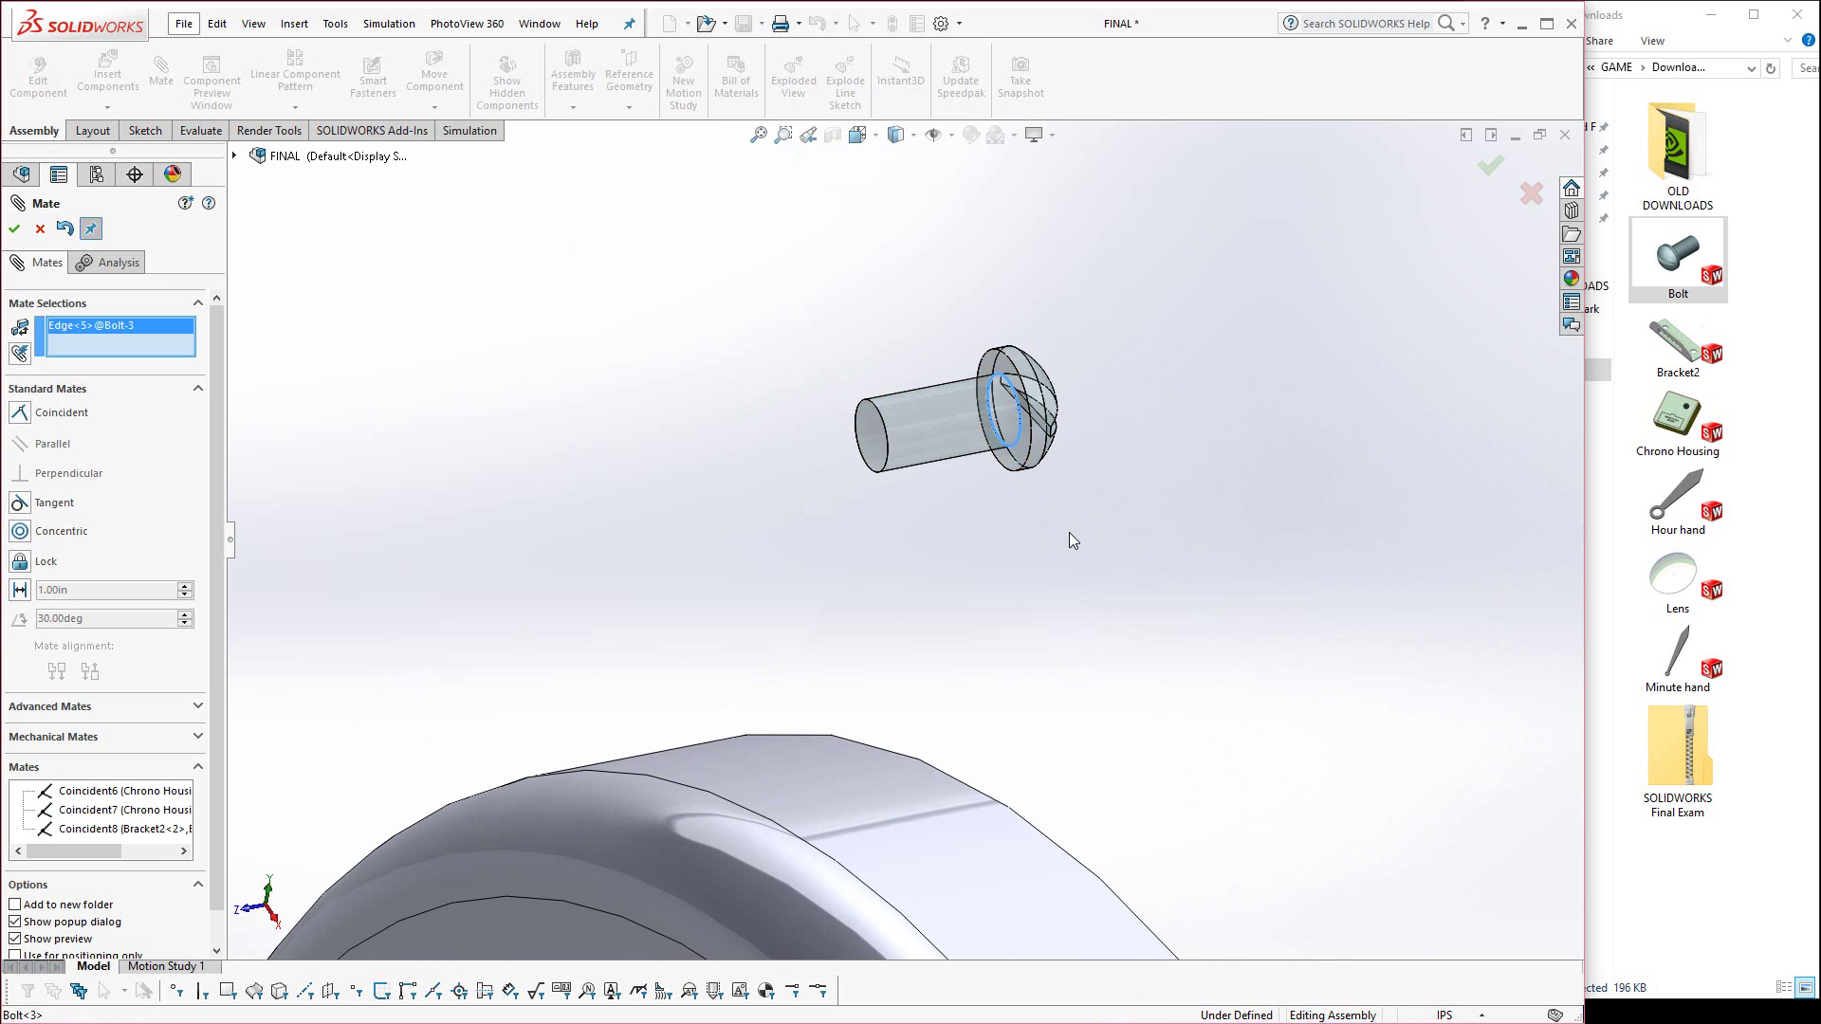
pyautogui.scroll(5, 1069, 533)
pyautogui.moveTo(1069, 532); pyautogui.dragTo(1125, 852, button='middle')
pyautogui.scroll(-5, 1123, 821)
pyautogui.scroll(-3, 1062, 735)
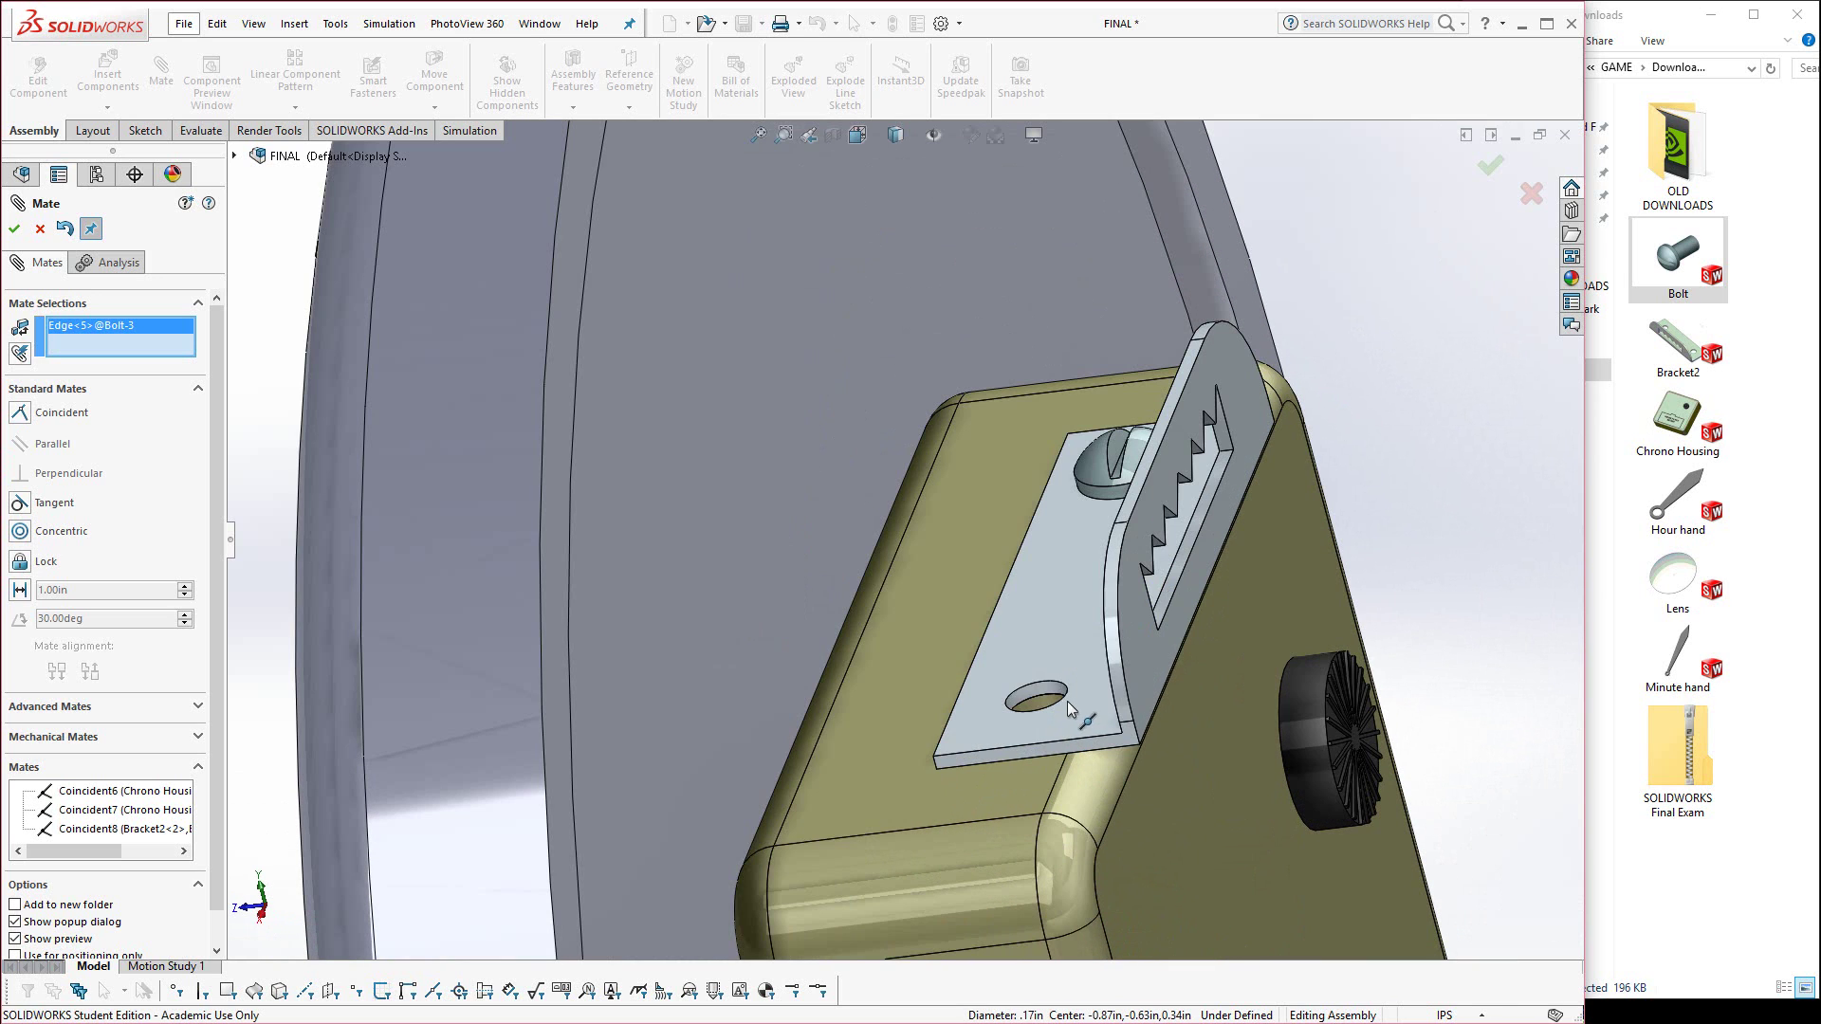
pyautogui.click(1059, 685)
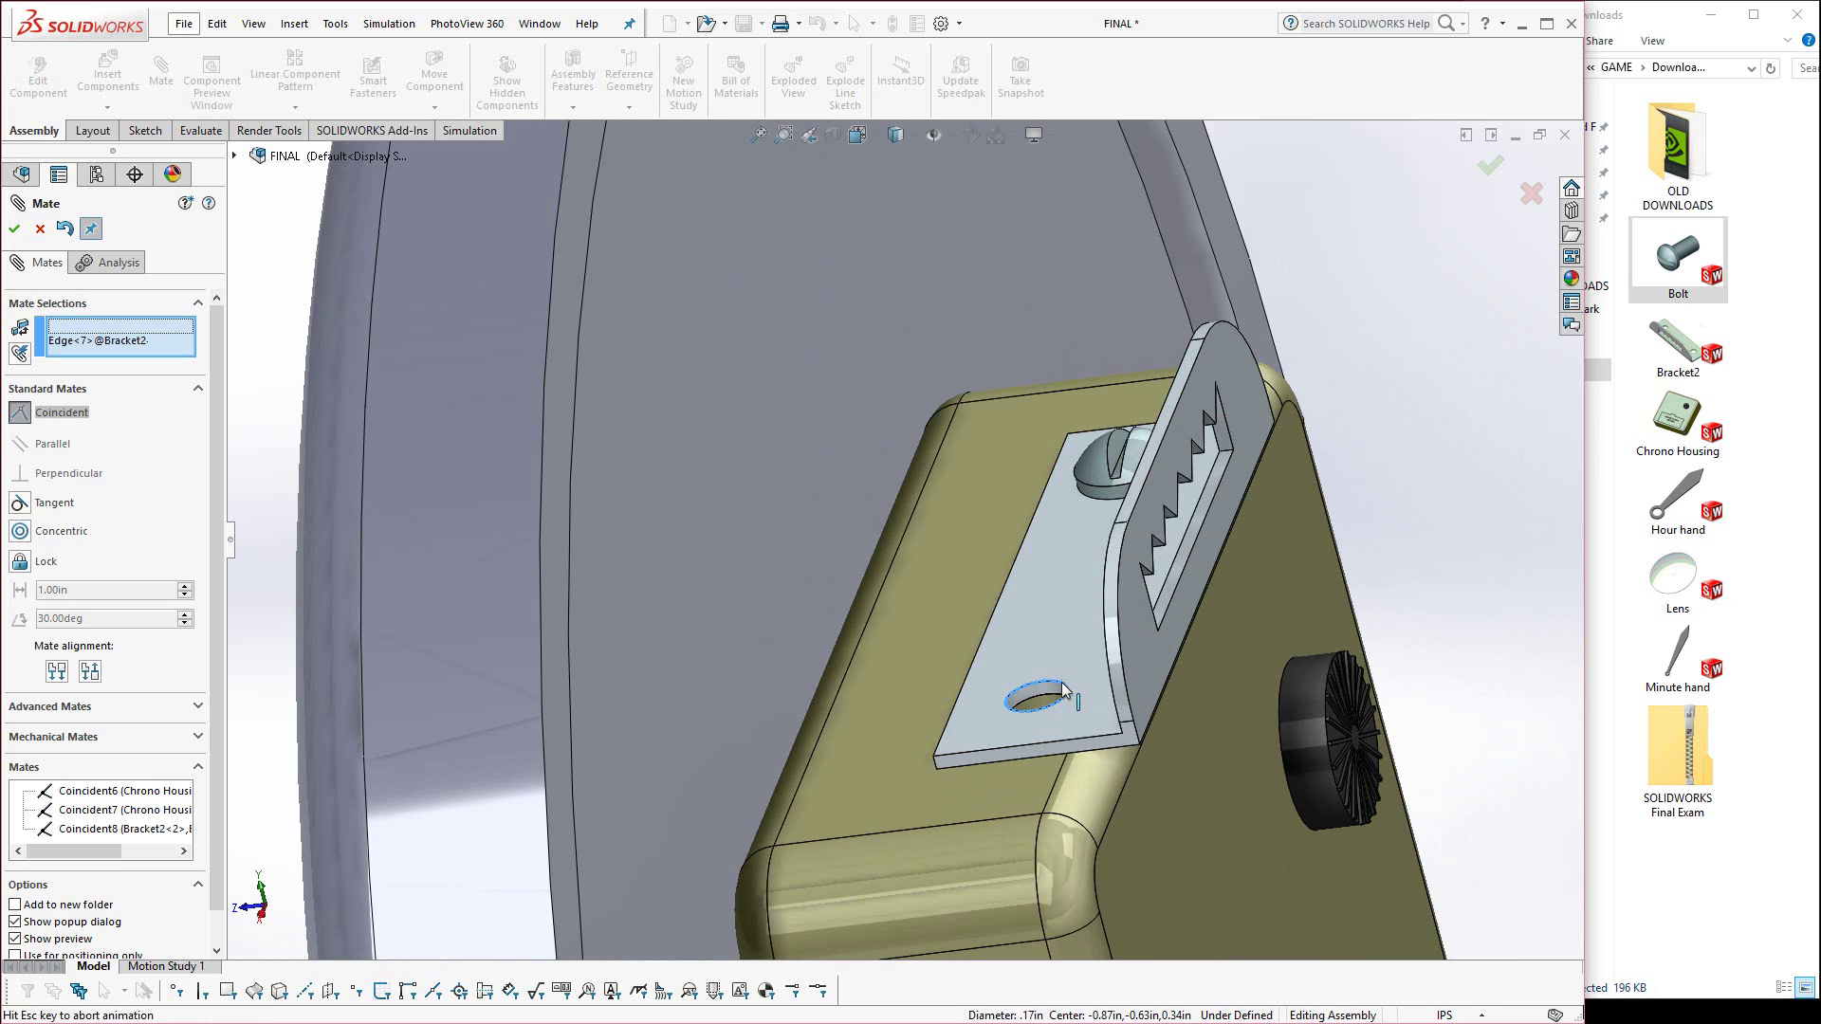
pyautogui.click(1179, 713)
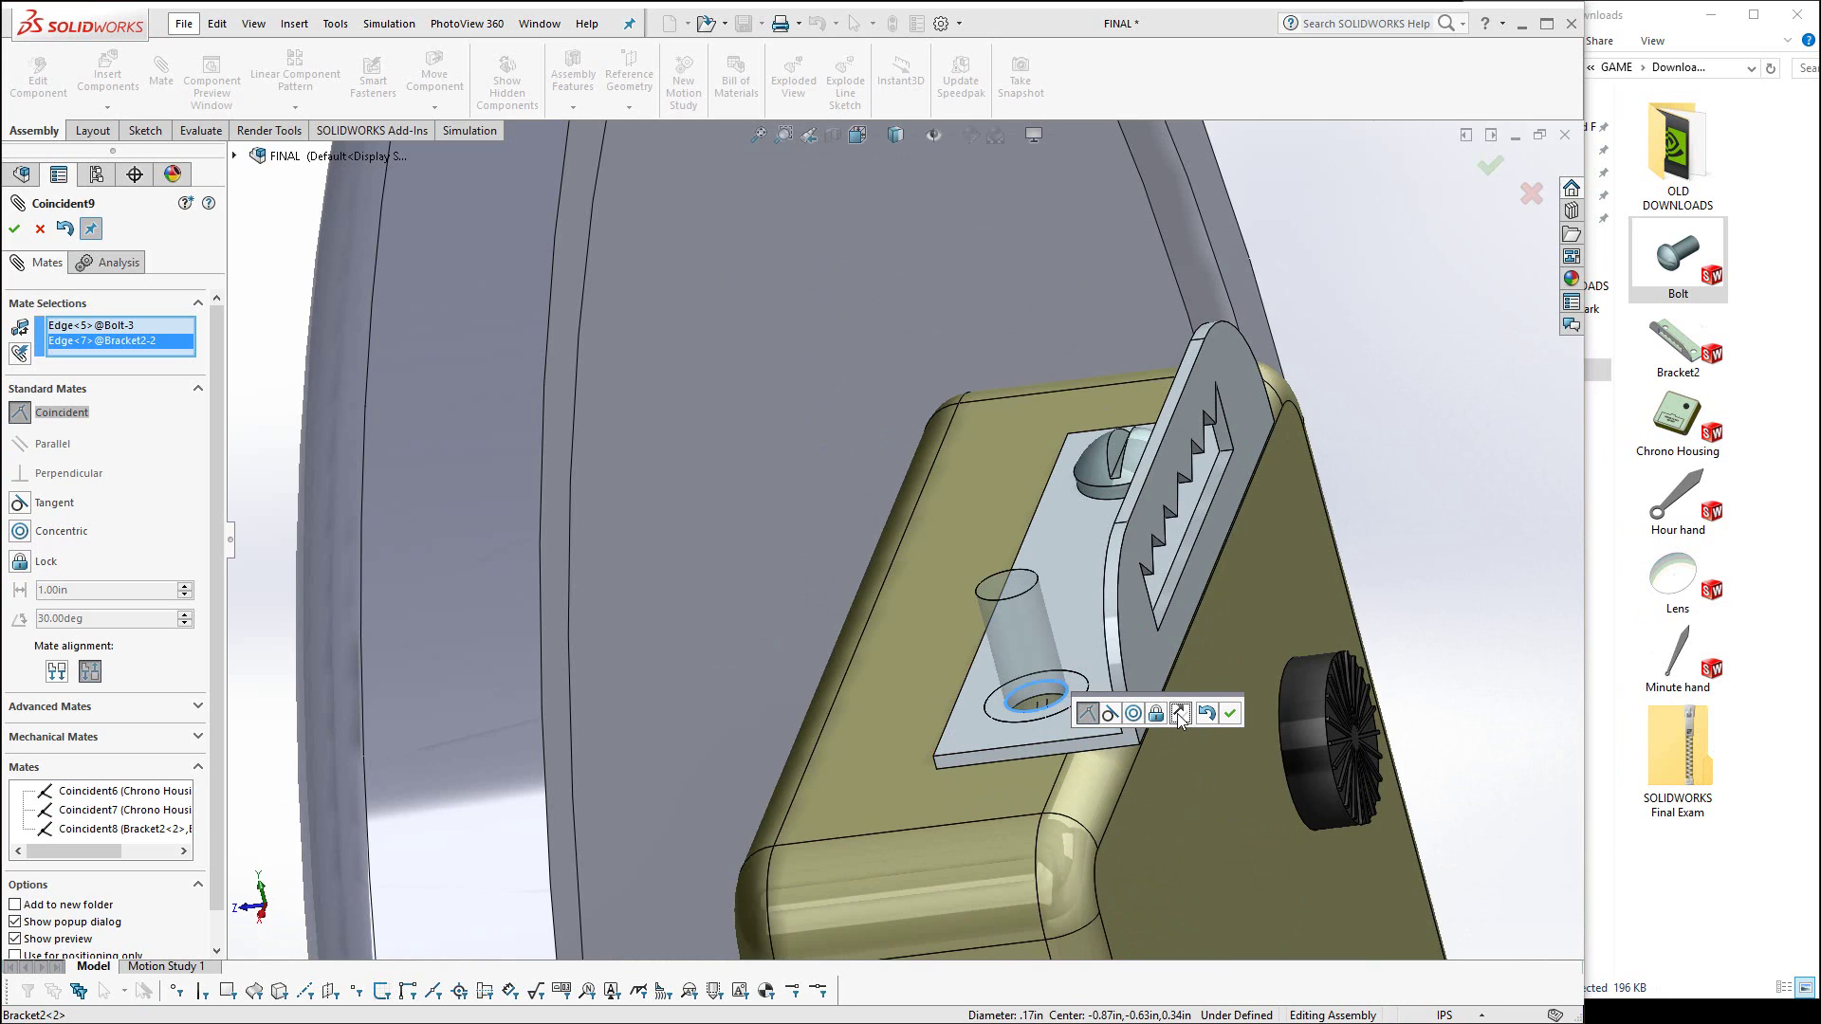
pyautogui.click(1180, 714)
pyautogui.click(1229, 714)
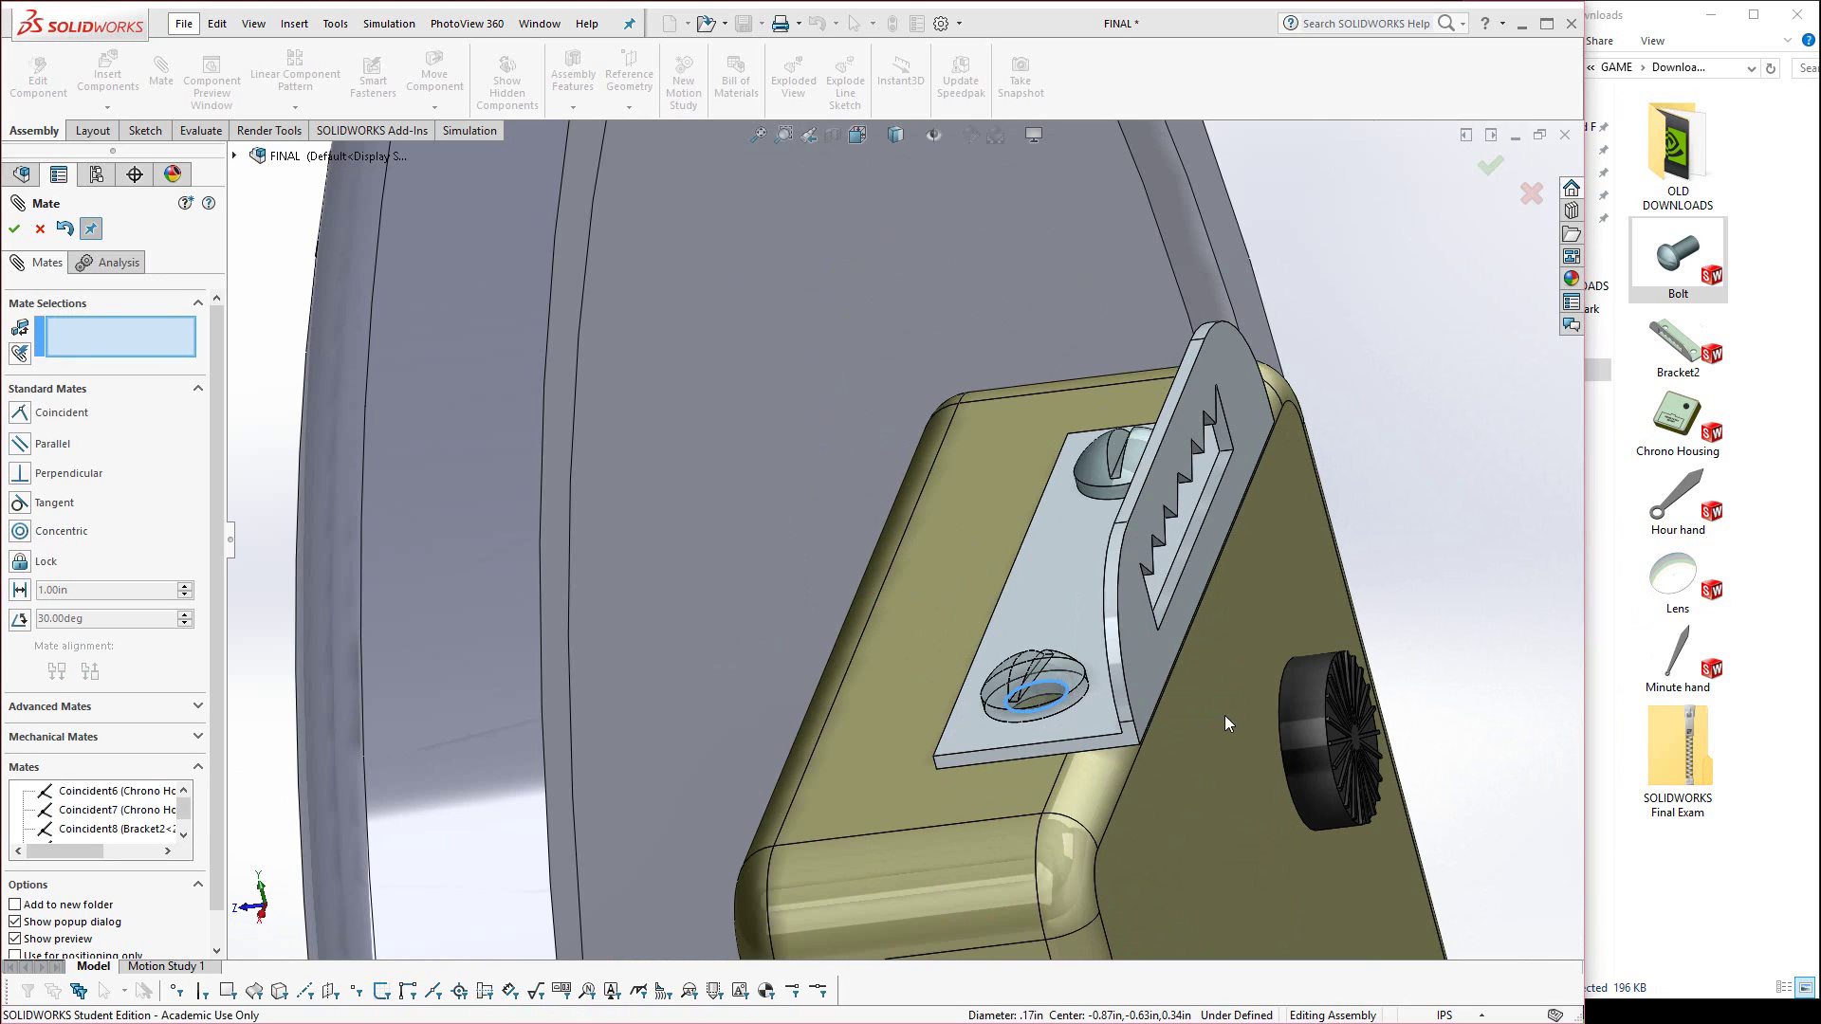
pyautogui.click(14, 230)
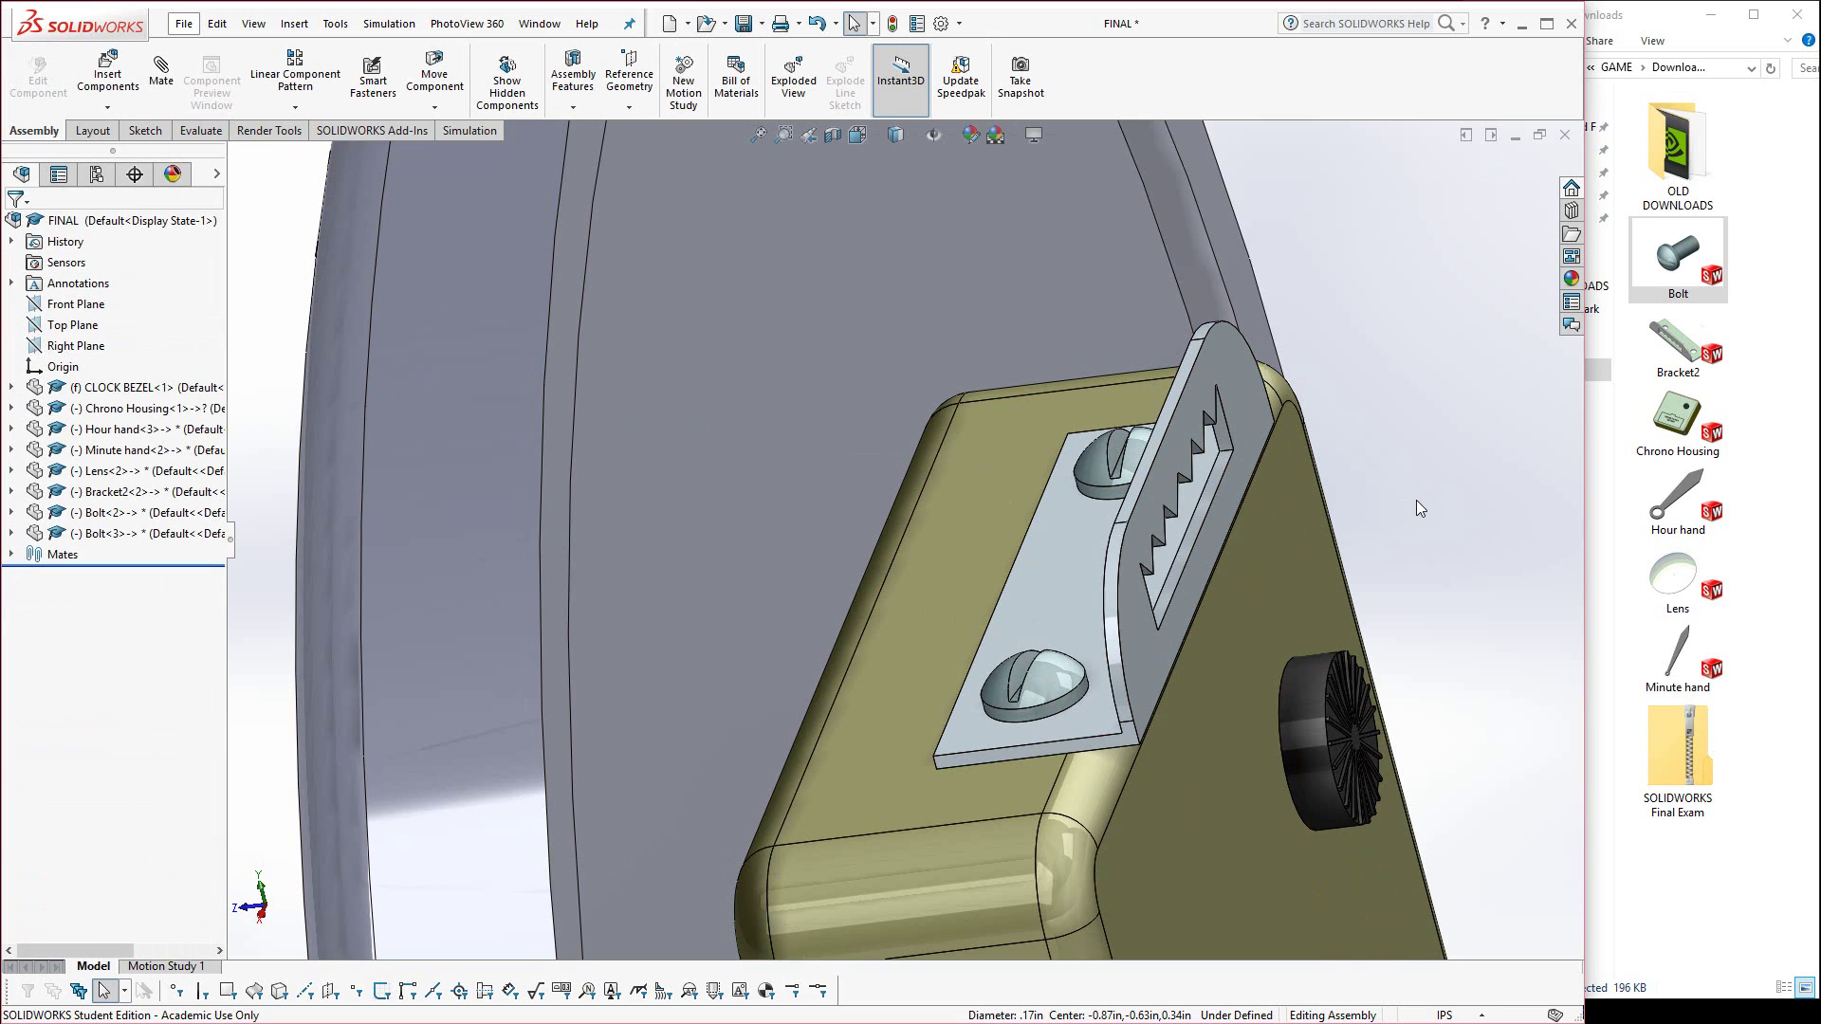
# Examine the bolted bracket on the housing and show the whole clock in isometric view.
pyautogui.moveTo(1431, 577); pyautogui.dragTo(1166, 584, button='middle')
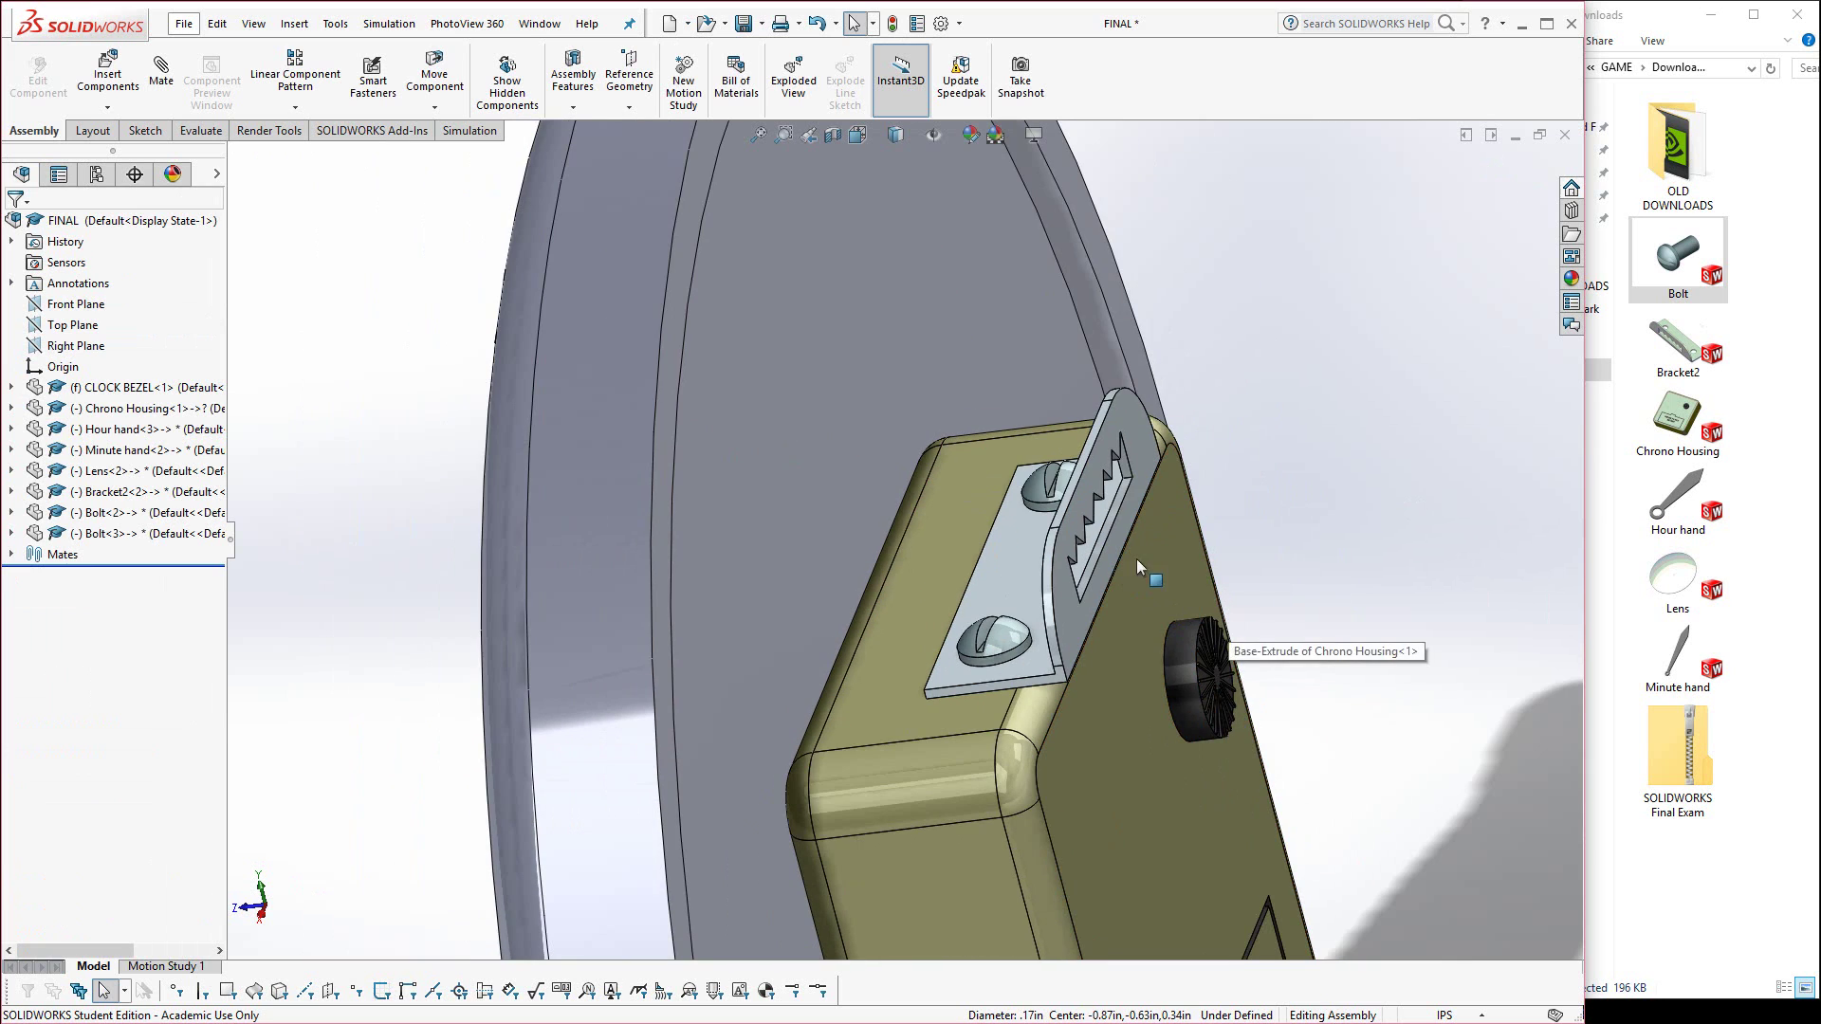
pyautogui.moveTo(1268, 532); pyautogui.dragTo(1272, 532, button='middle')
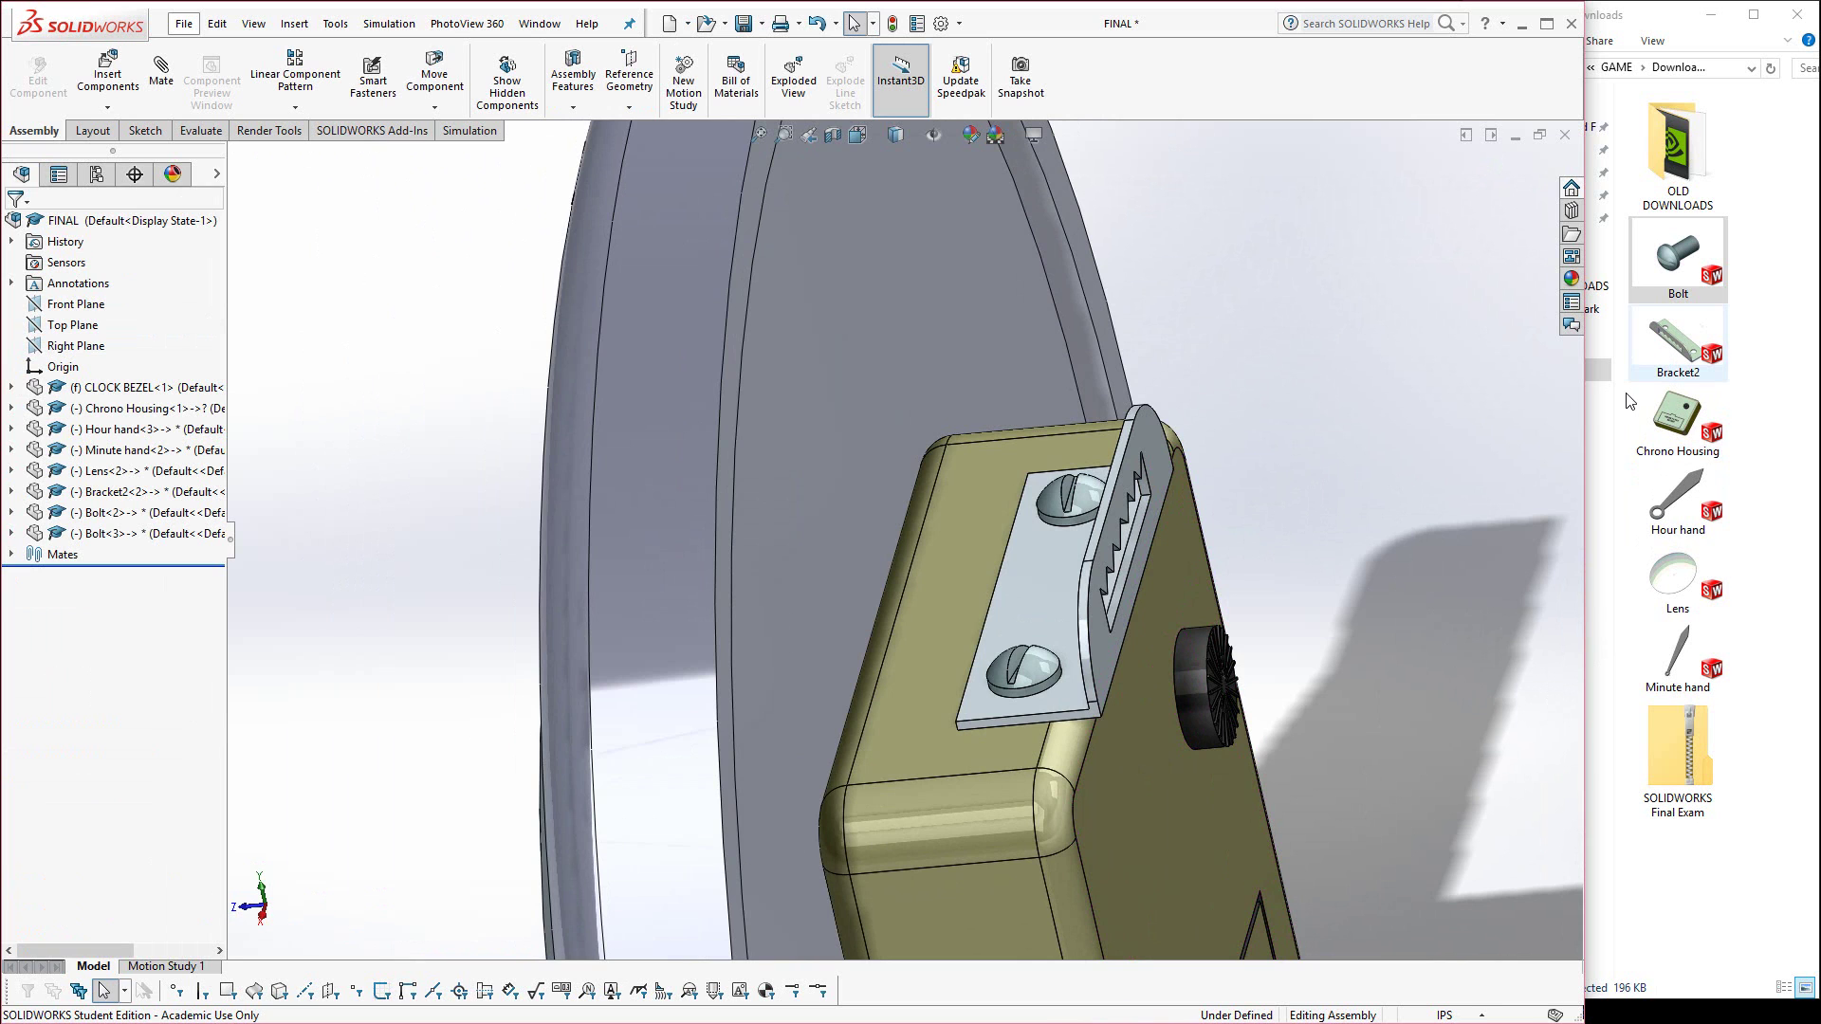
pyautogui.scroll(3, 1292, 597)
pyautogui.moveTo(1292, 598); pyautogui.dragTo(834, 446, button='middle')
pyautogui.scroll(-2, 821, 429)
pyautogui.press('f')
pyautogui.press('space')
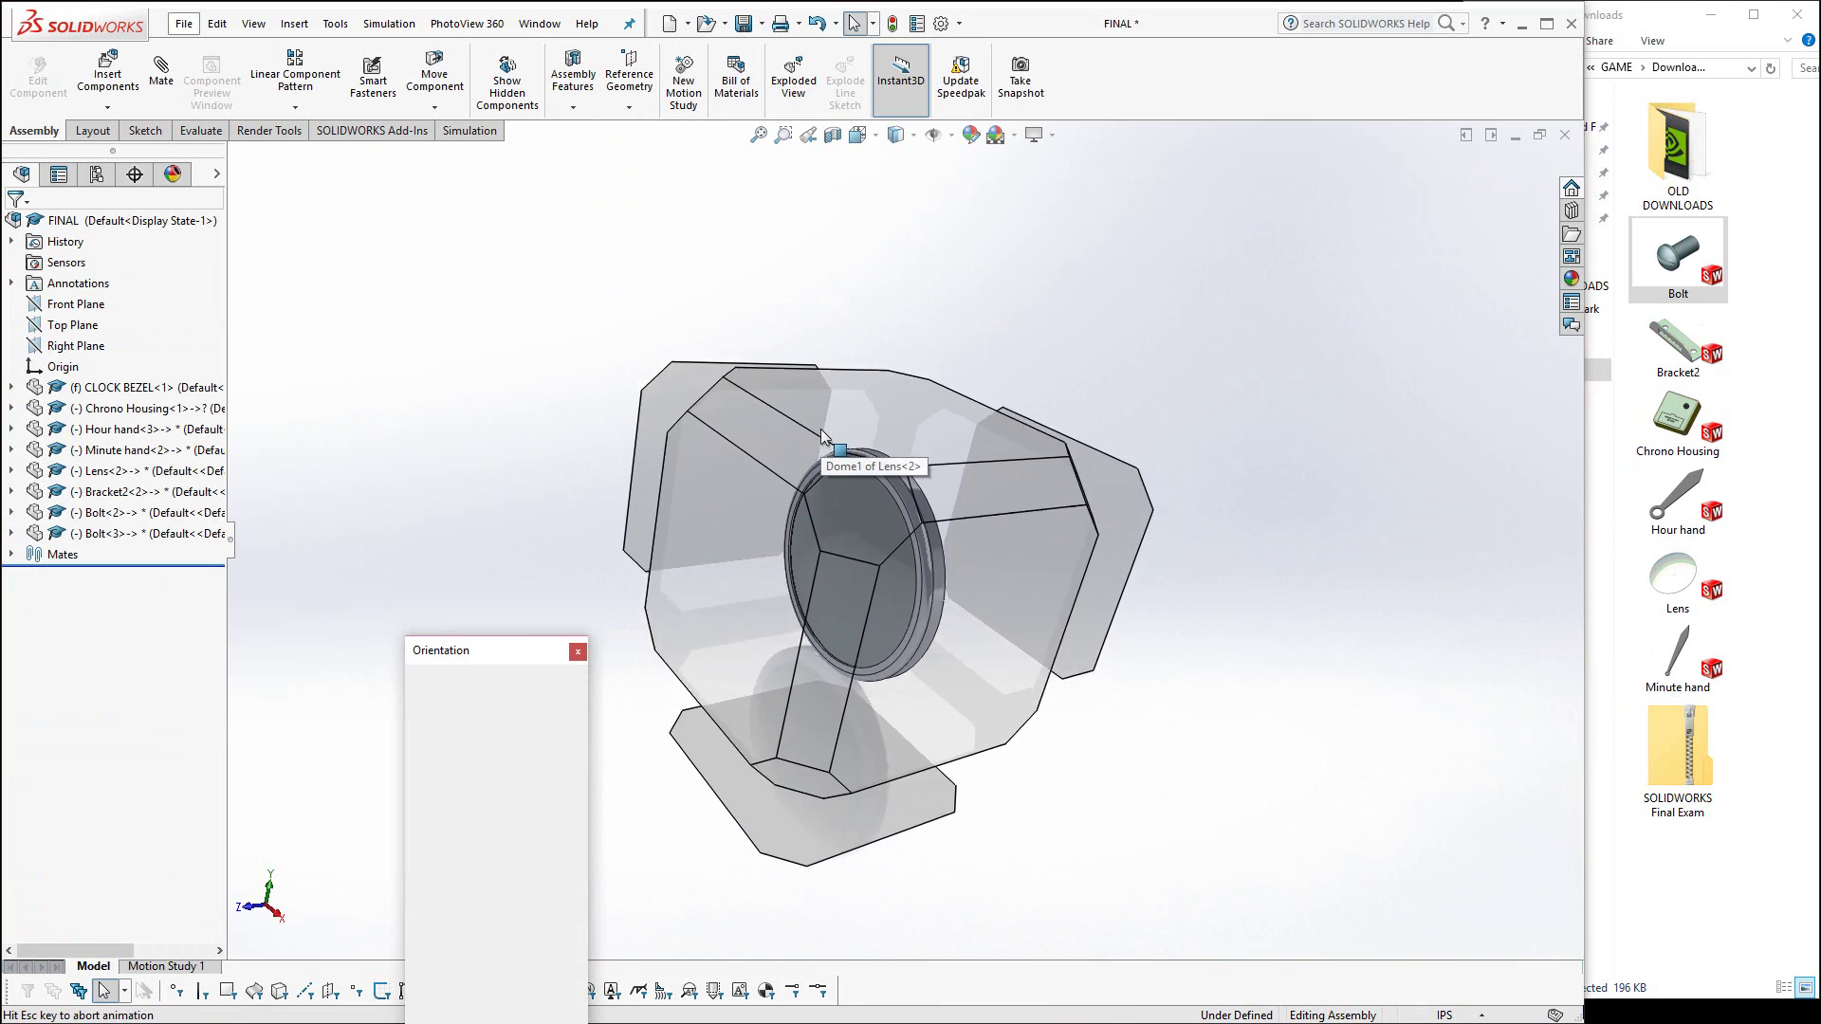
pyautogui.click(561, 713)
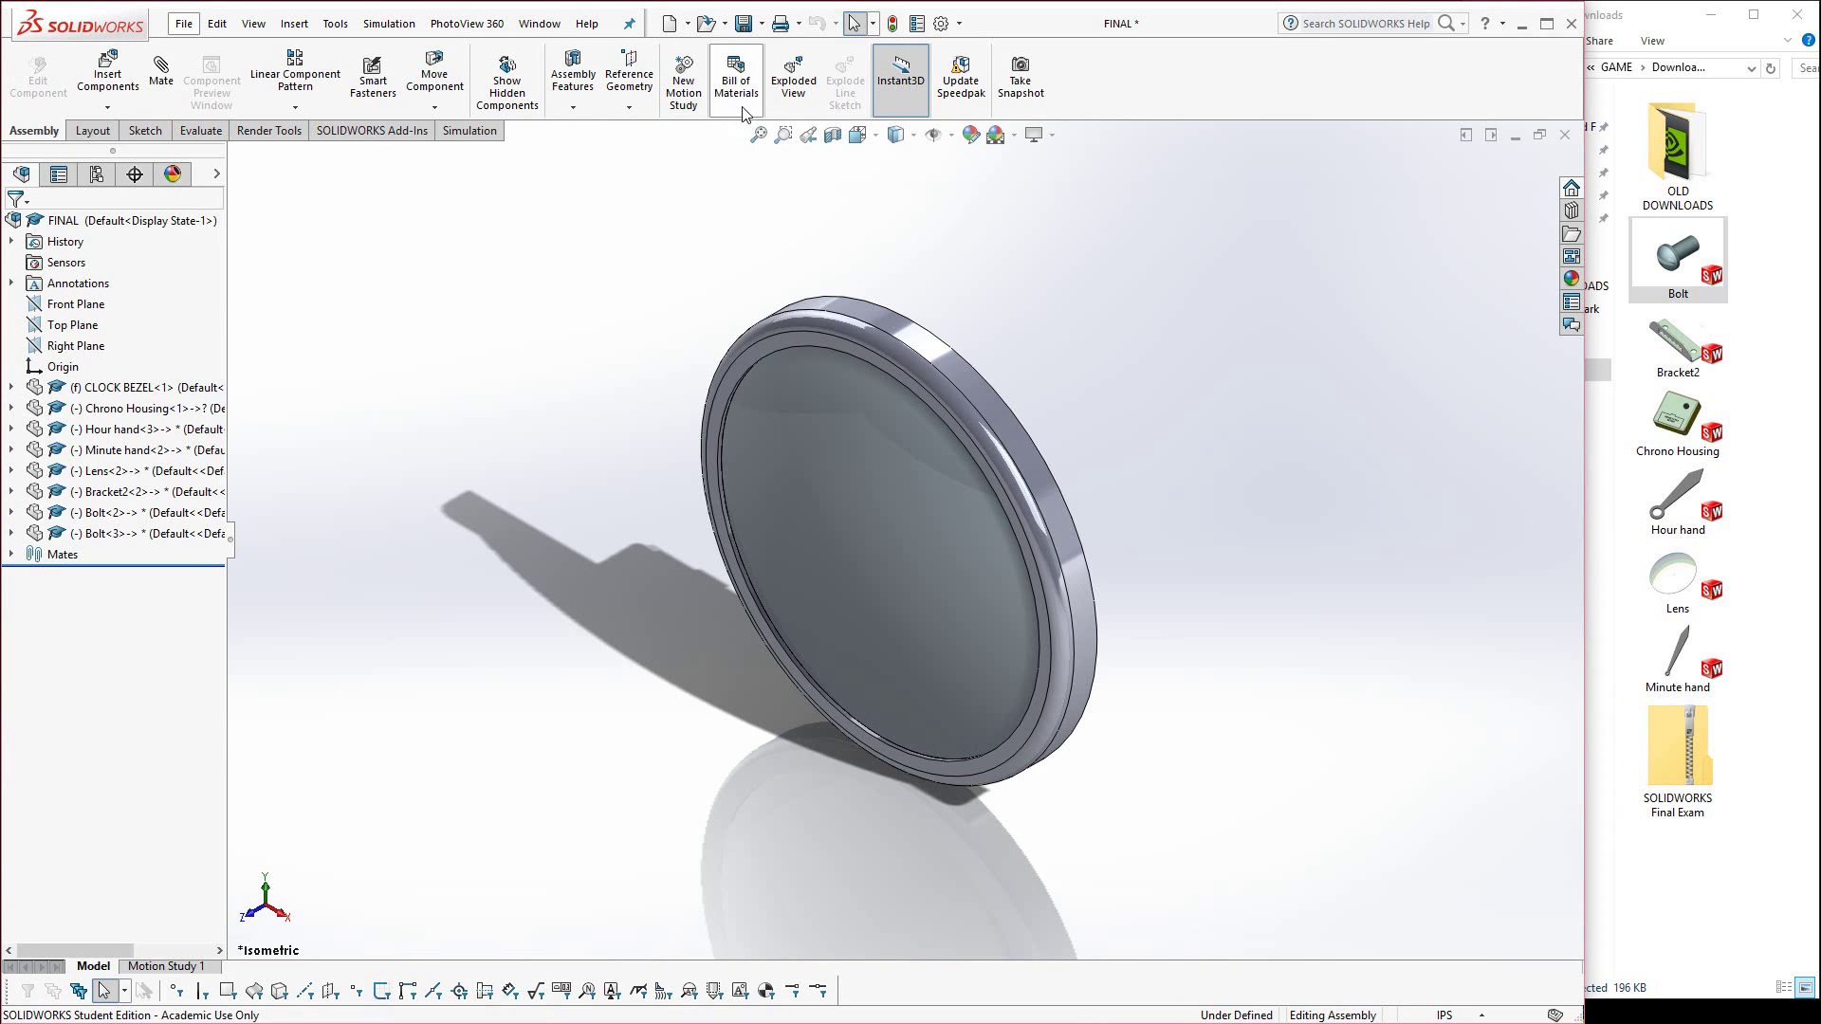
# Start an exploded view and pull the Lens, followed by the Minute hand, forward out of the clock along the Z axis.
pyautogui.click(793, 83)
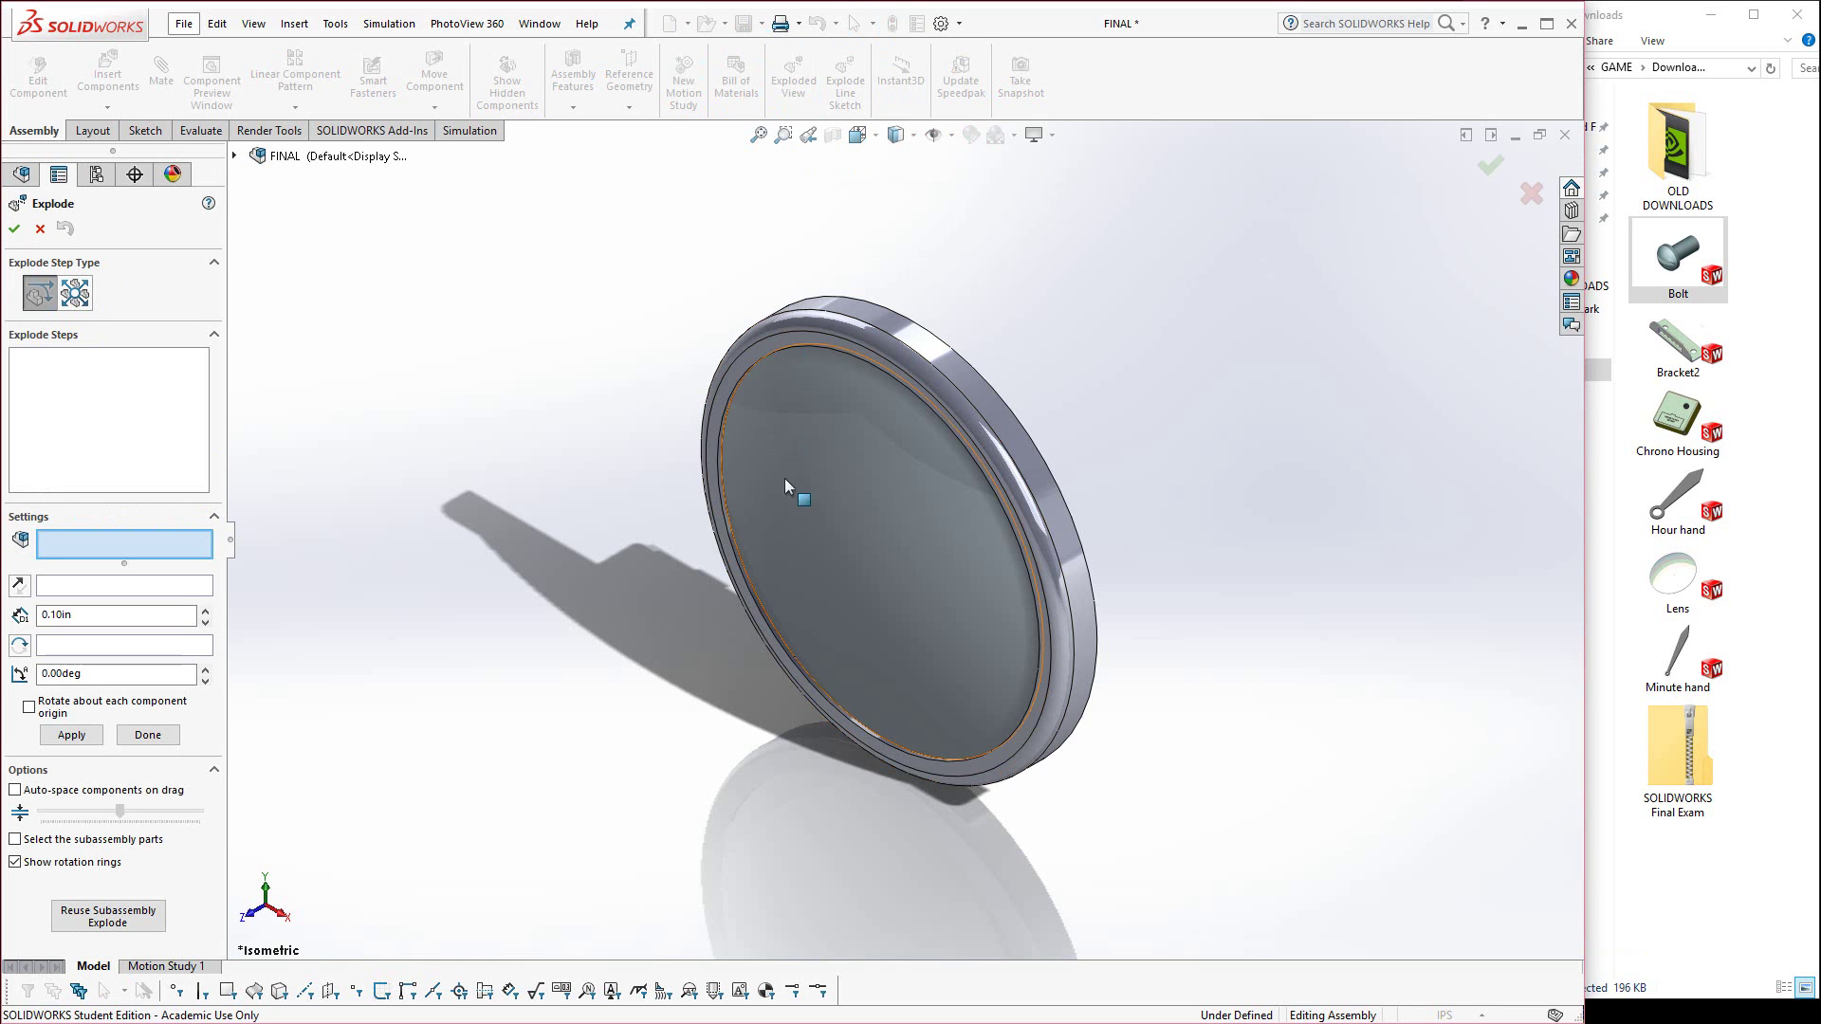
pyautogui.click(872, 560)
pyautogui.moveTo(777, 606); pyautogui.dragTo(197, 904)
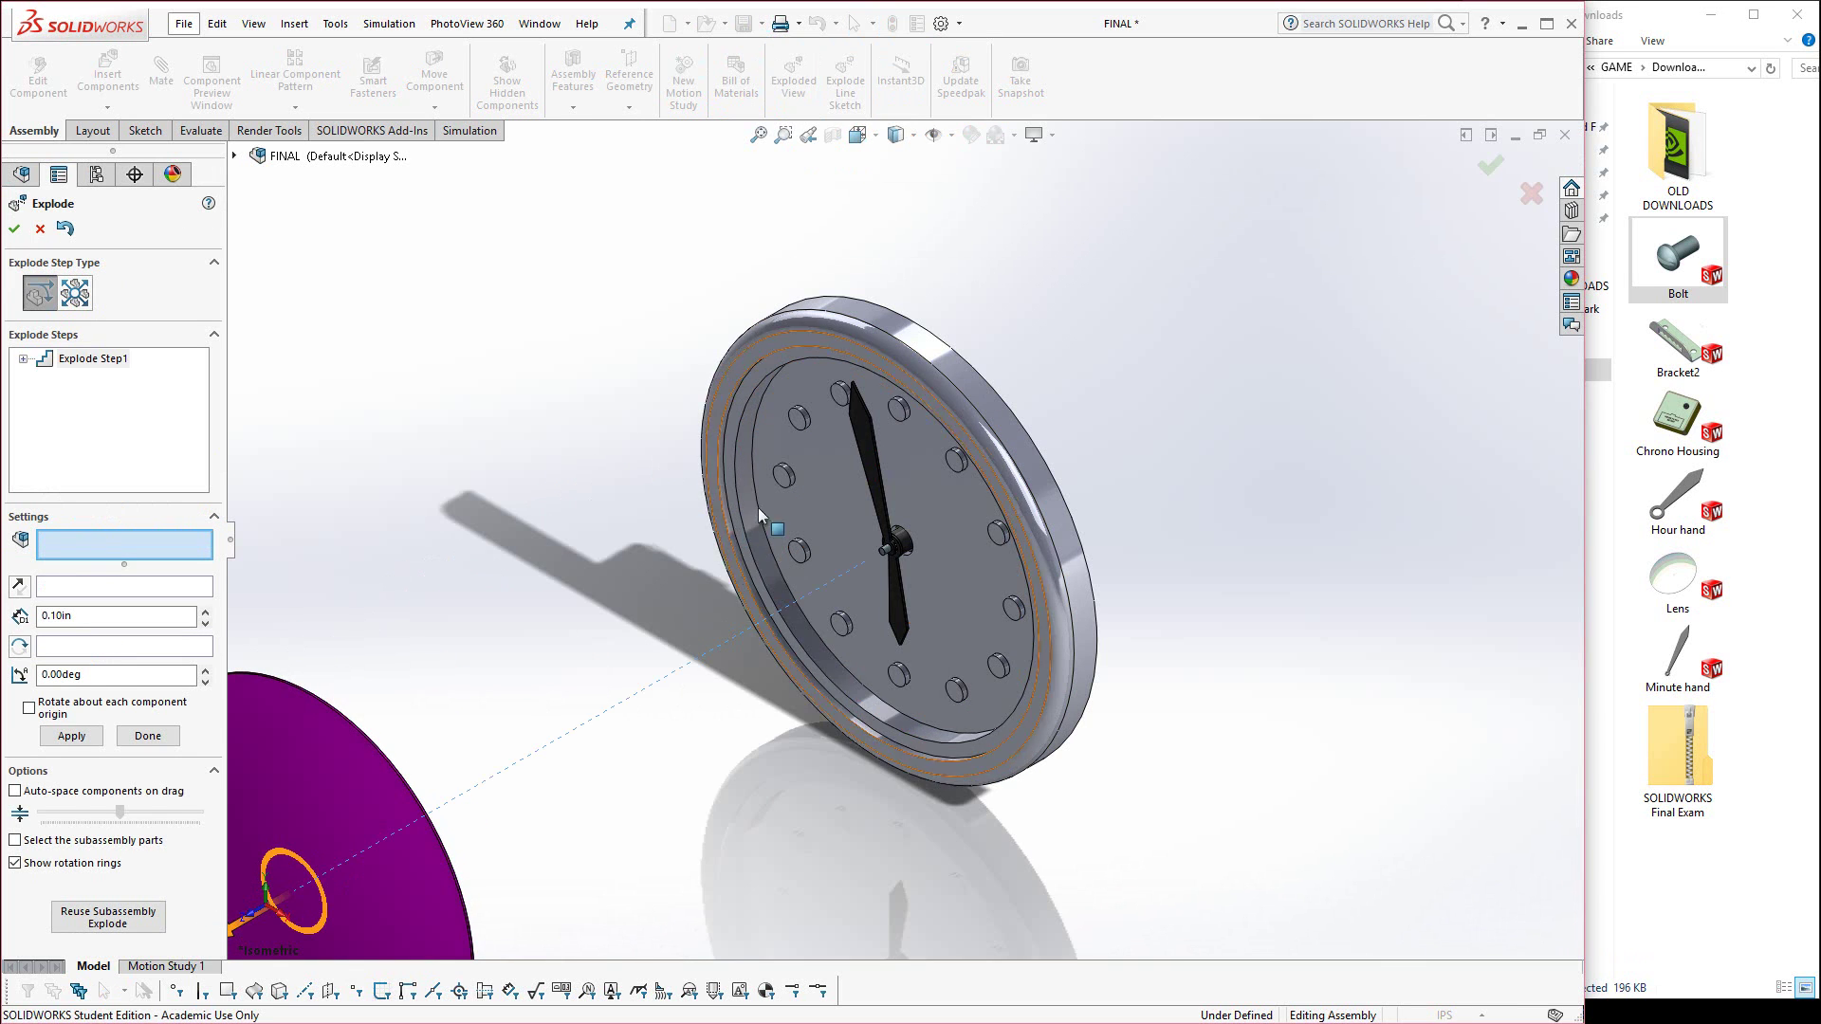
pyautogui.click(863, 457)
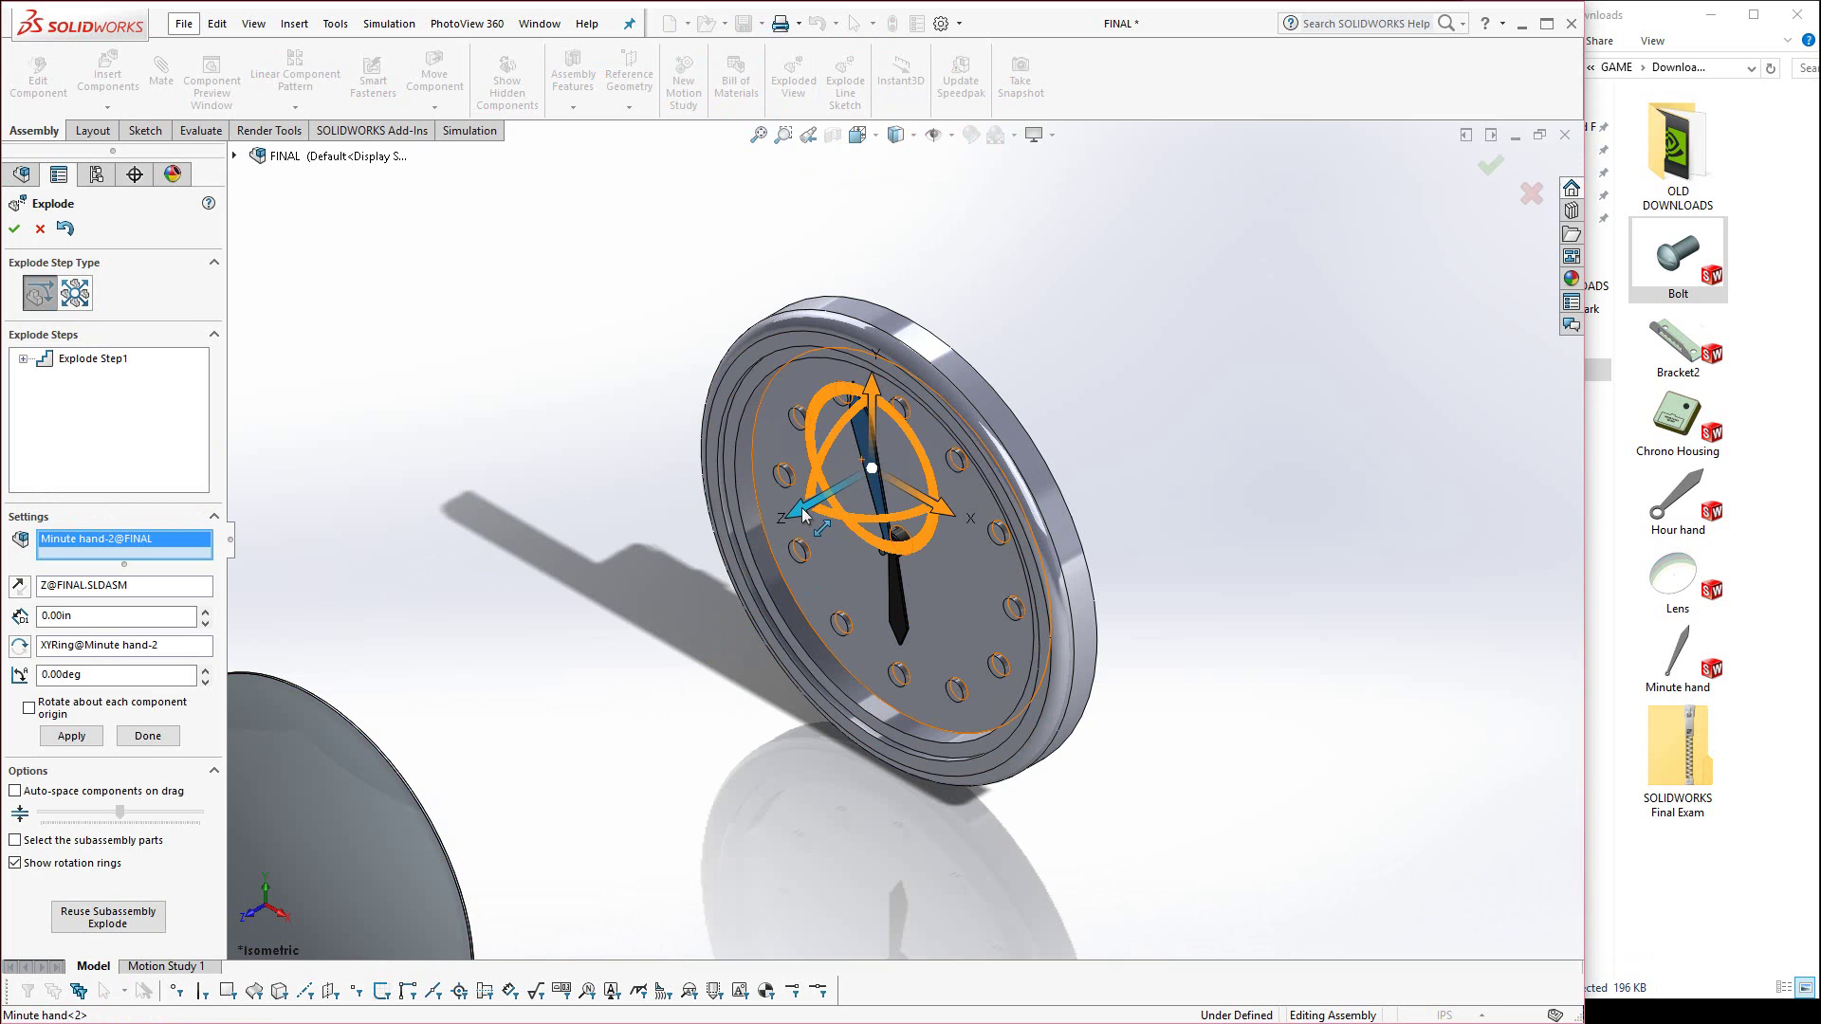
pyautogui.moveTo(801, 508); pyautogui.dragTo(450, 727)
# Add explode steps moving the Hour hand and the clock bezel forward along Z, keeping the bezel behind both hands.
pyautogui.click(892, 602)
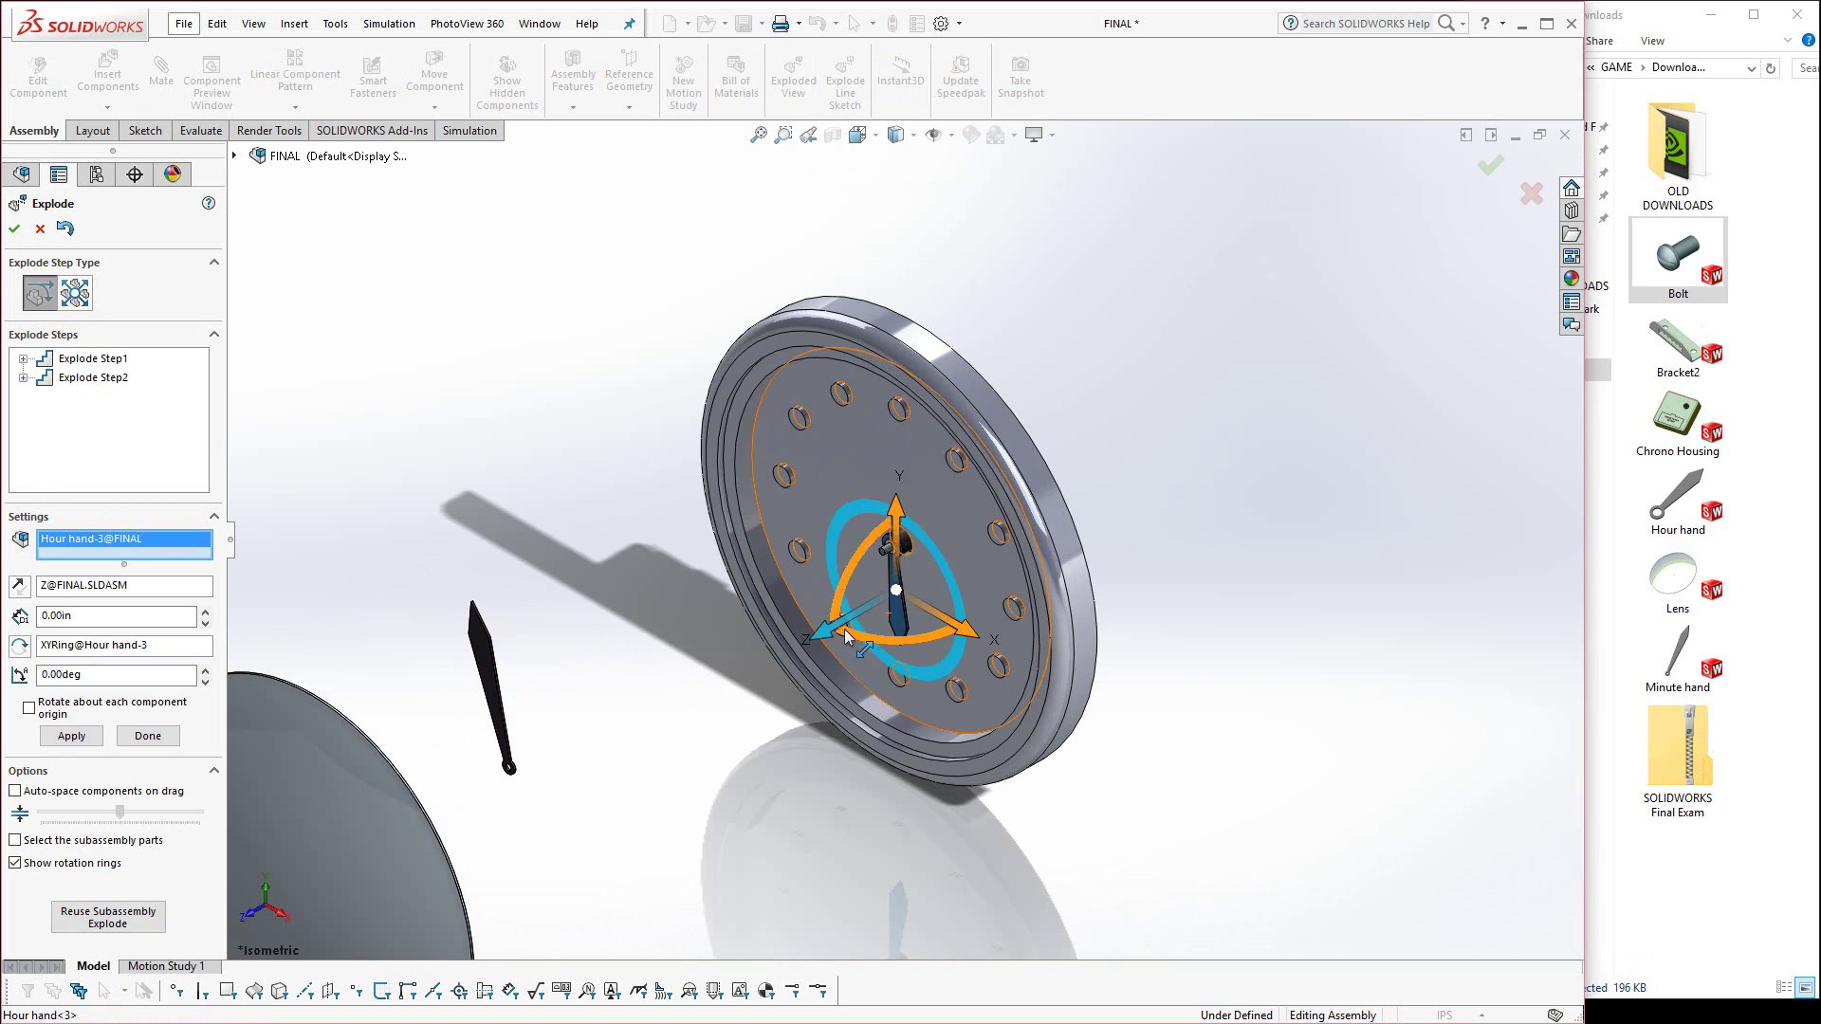
pyautogui.moveTo(827, 635); pyautogui.dragTo(523, 802)
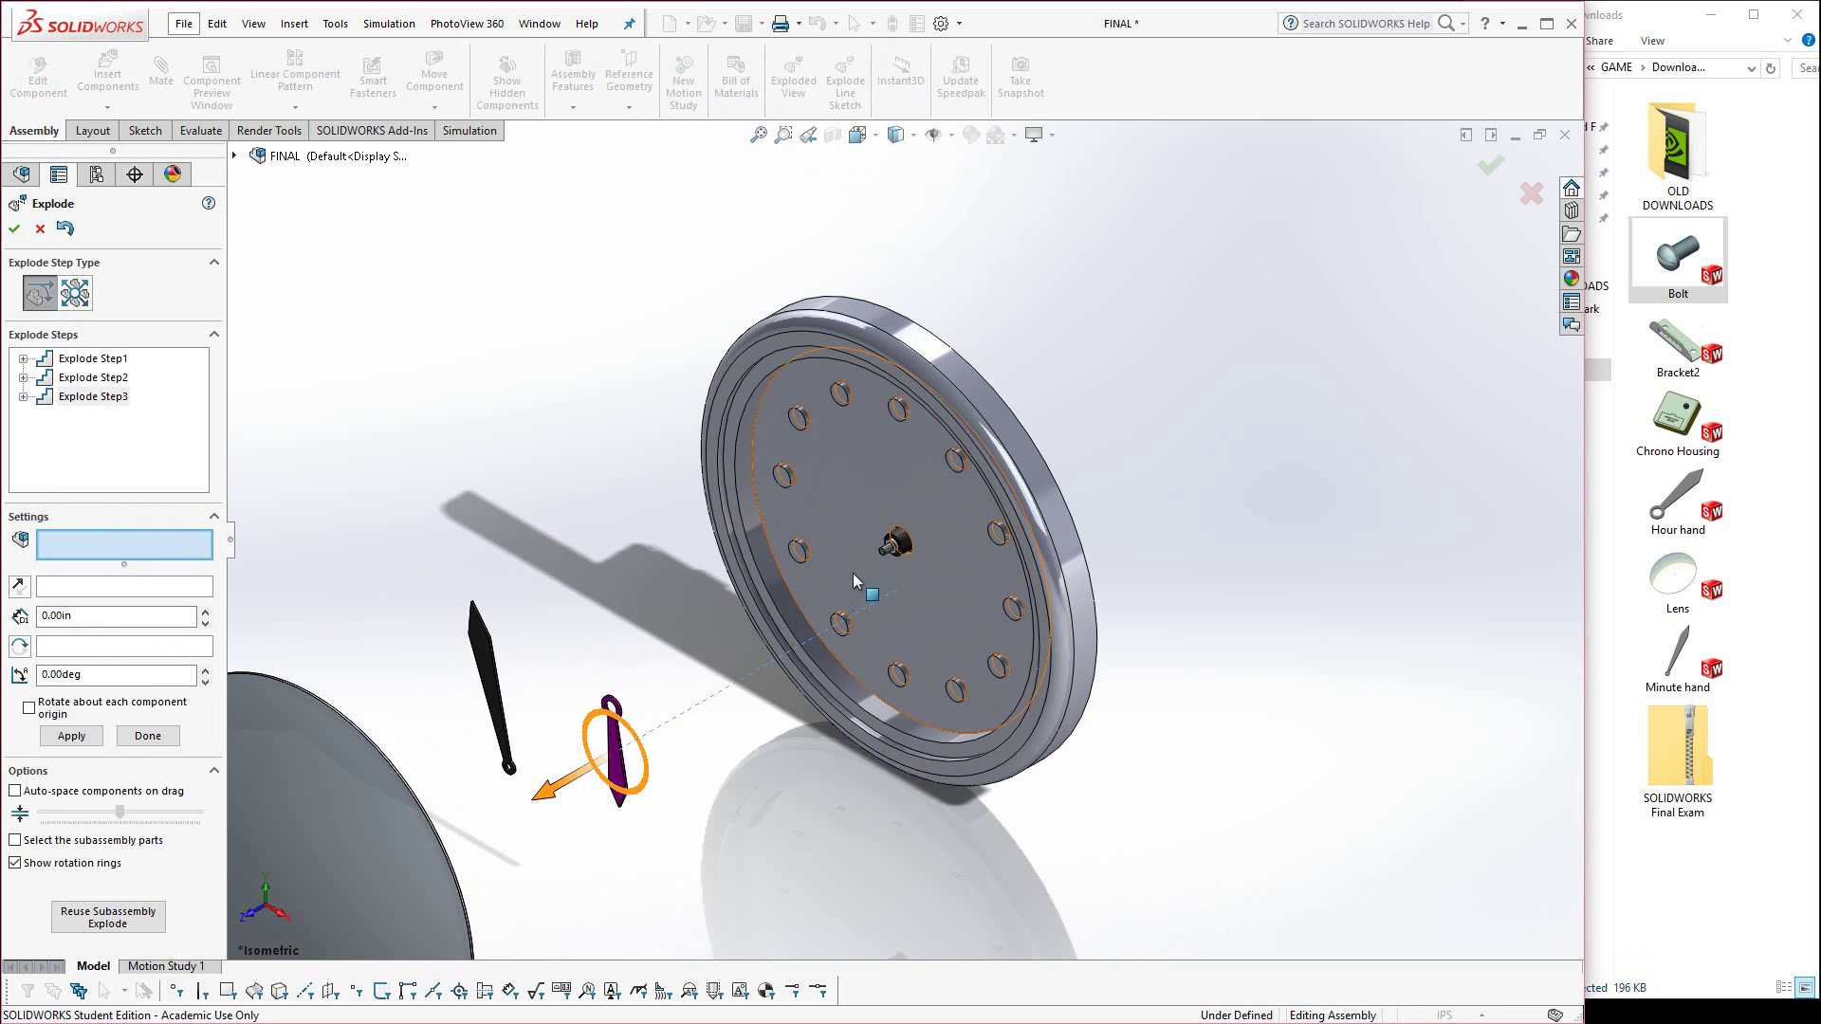
pyautogui.click(844, 579)
pyautogui.moveTo(829, 584); pyautogui.dragTo(693, 666)
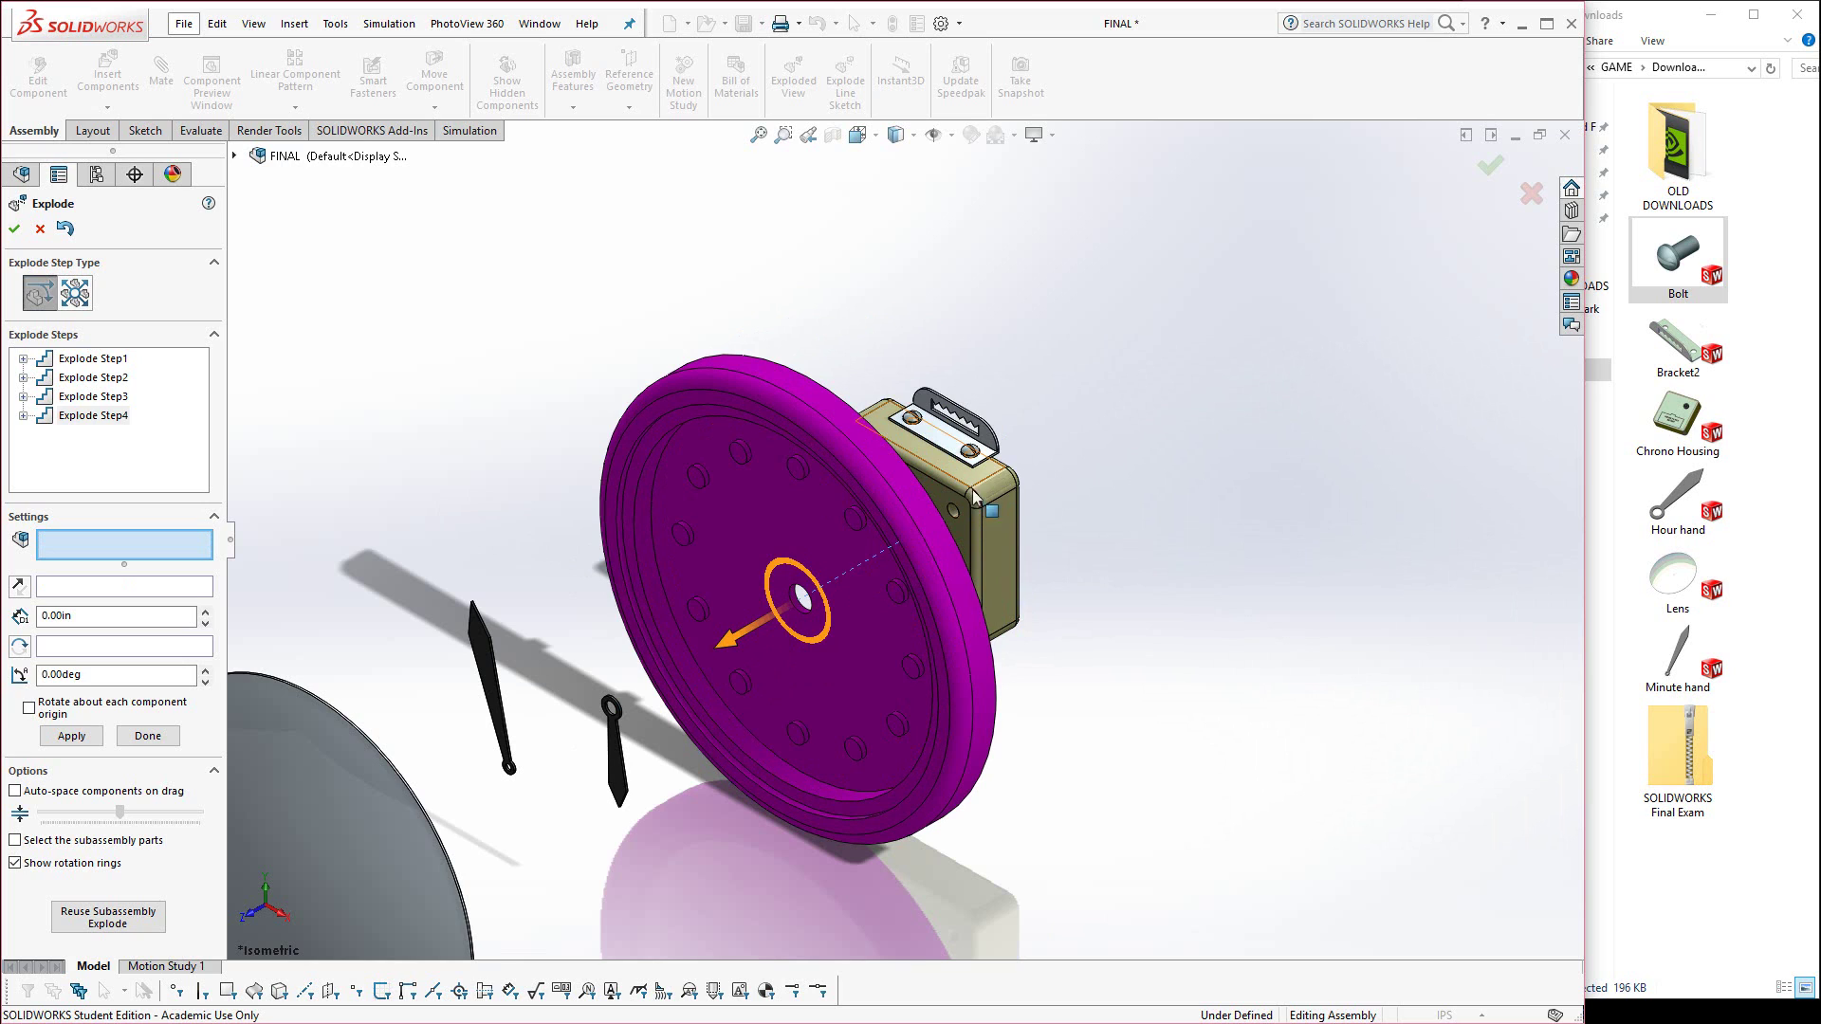
# Add an explode step moving the Chrono Housing, Bracket2 and both Bolts together backward along Z, away from the bezel.
pyautogui.click(995, 527)
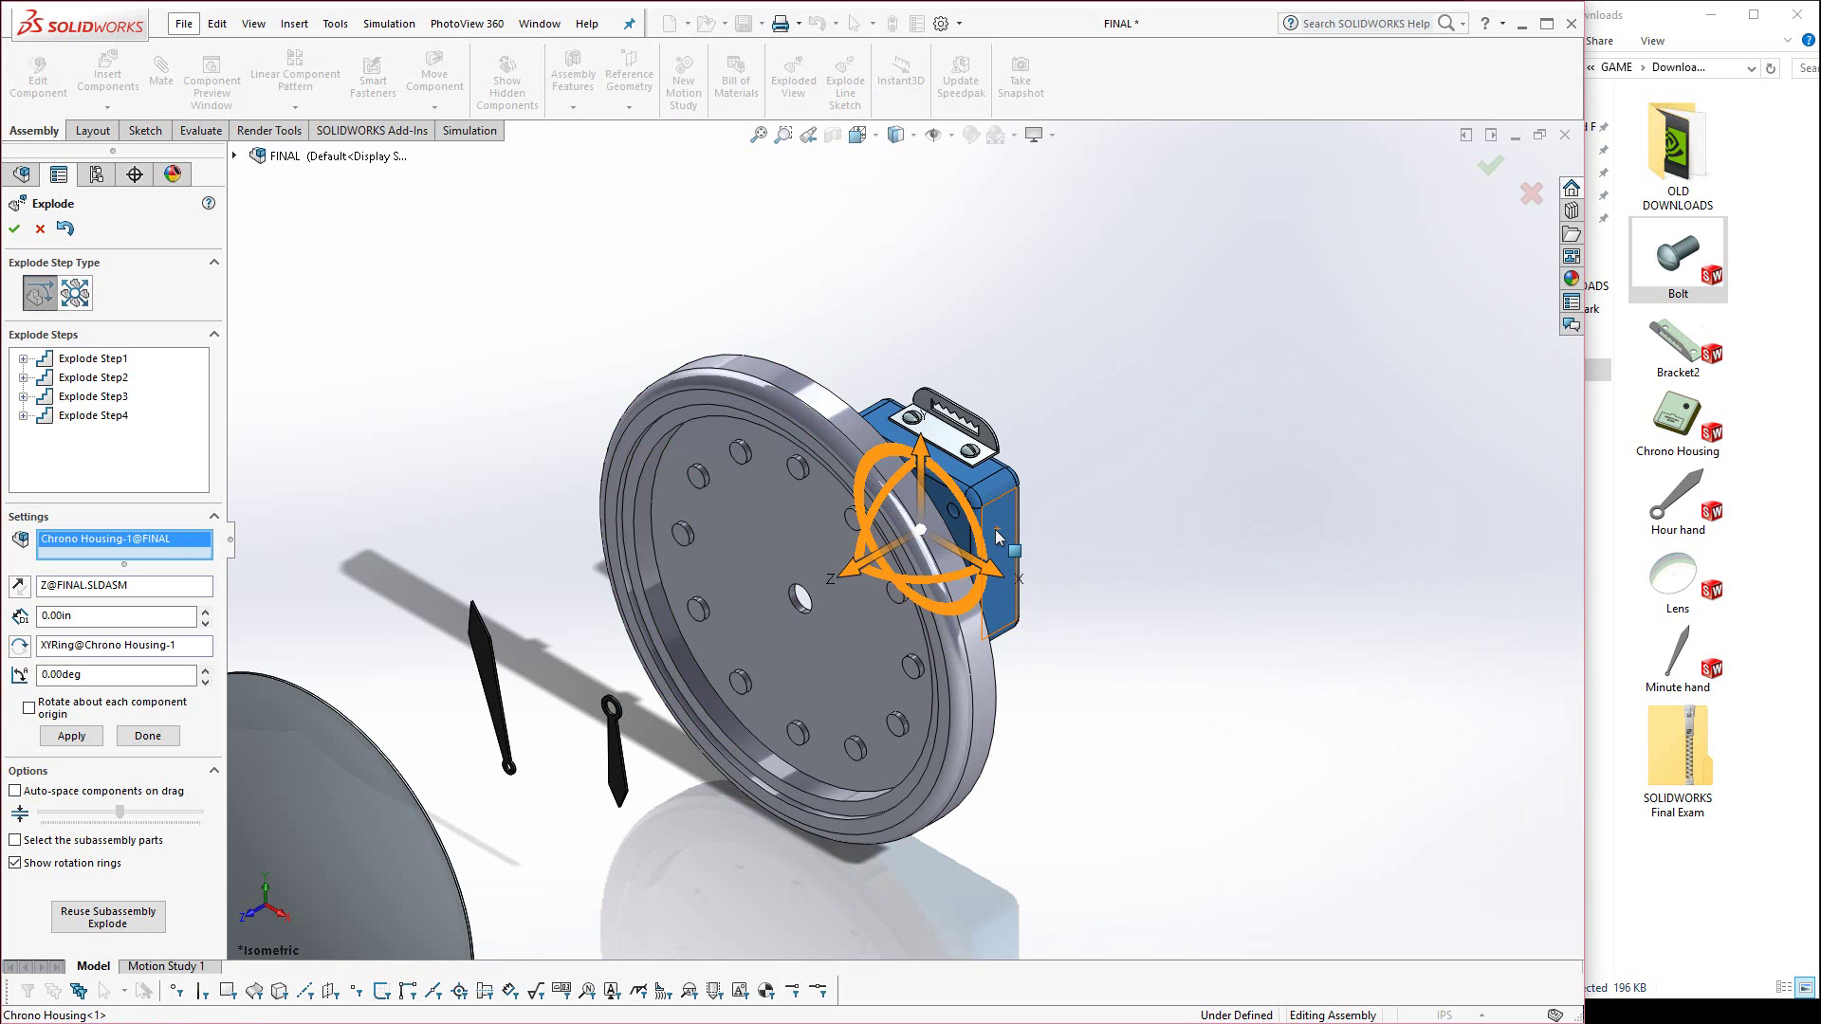
pyautogui.click(963, 452)
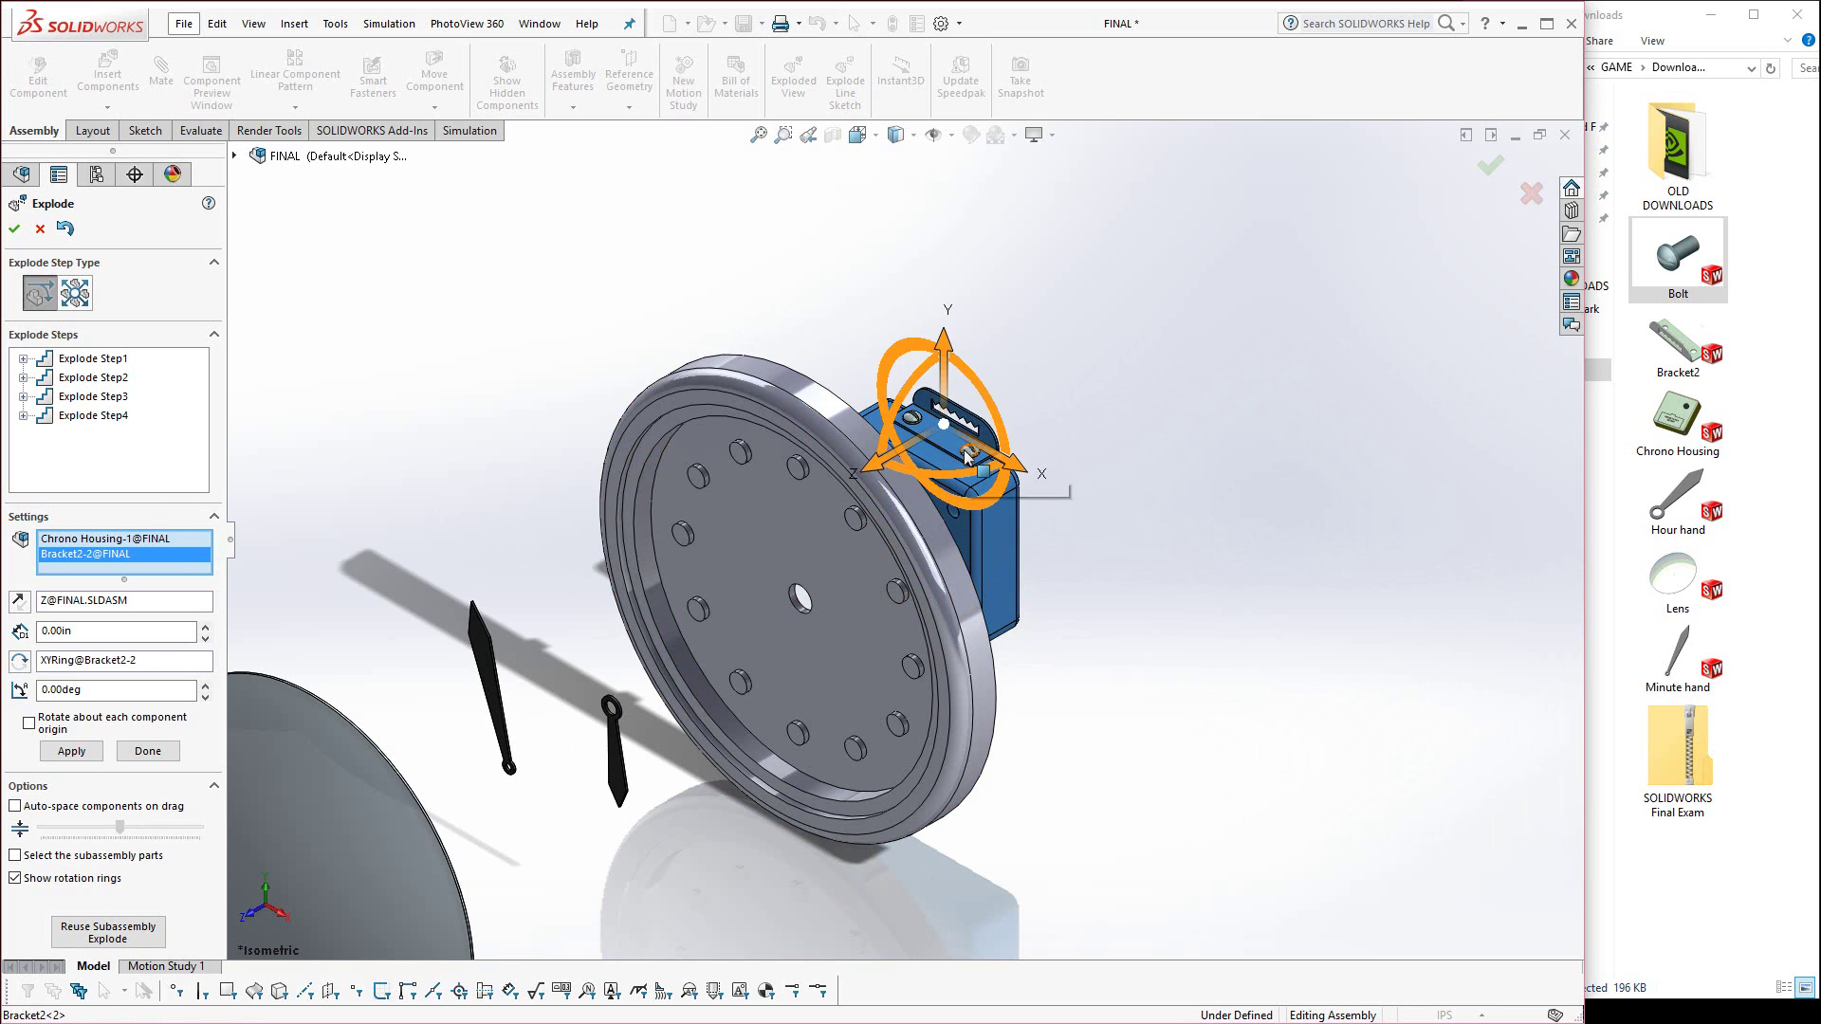
pyautogui.click(913, 417)
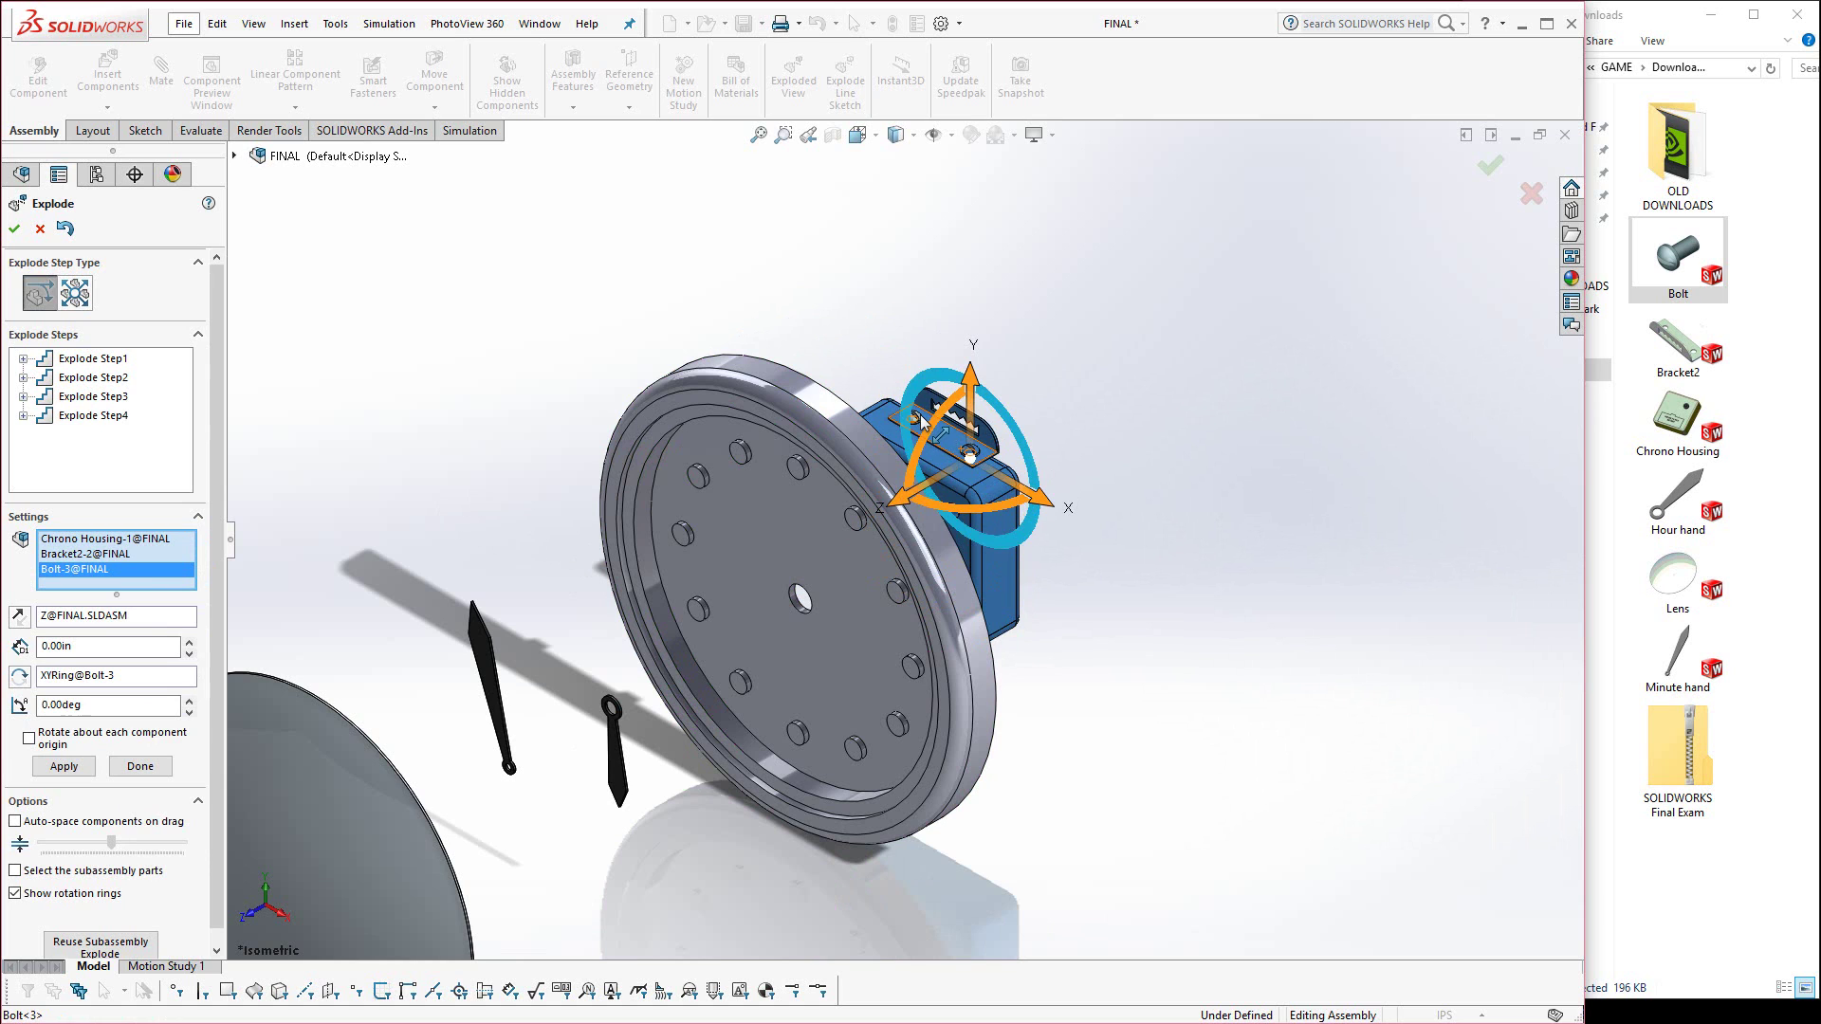
pyautogui.scroll(-4, 918, 425)
pyautogui.click(900, 457)
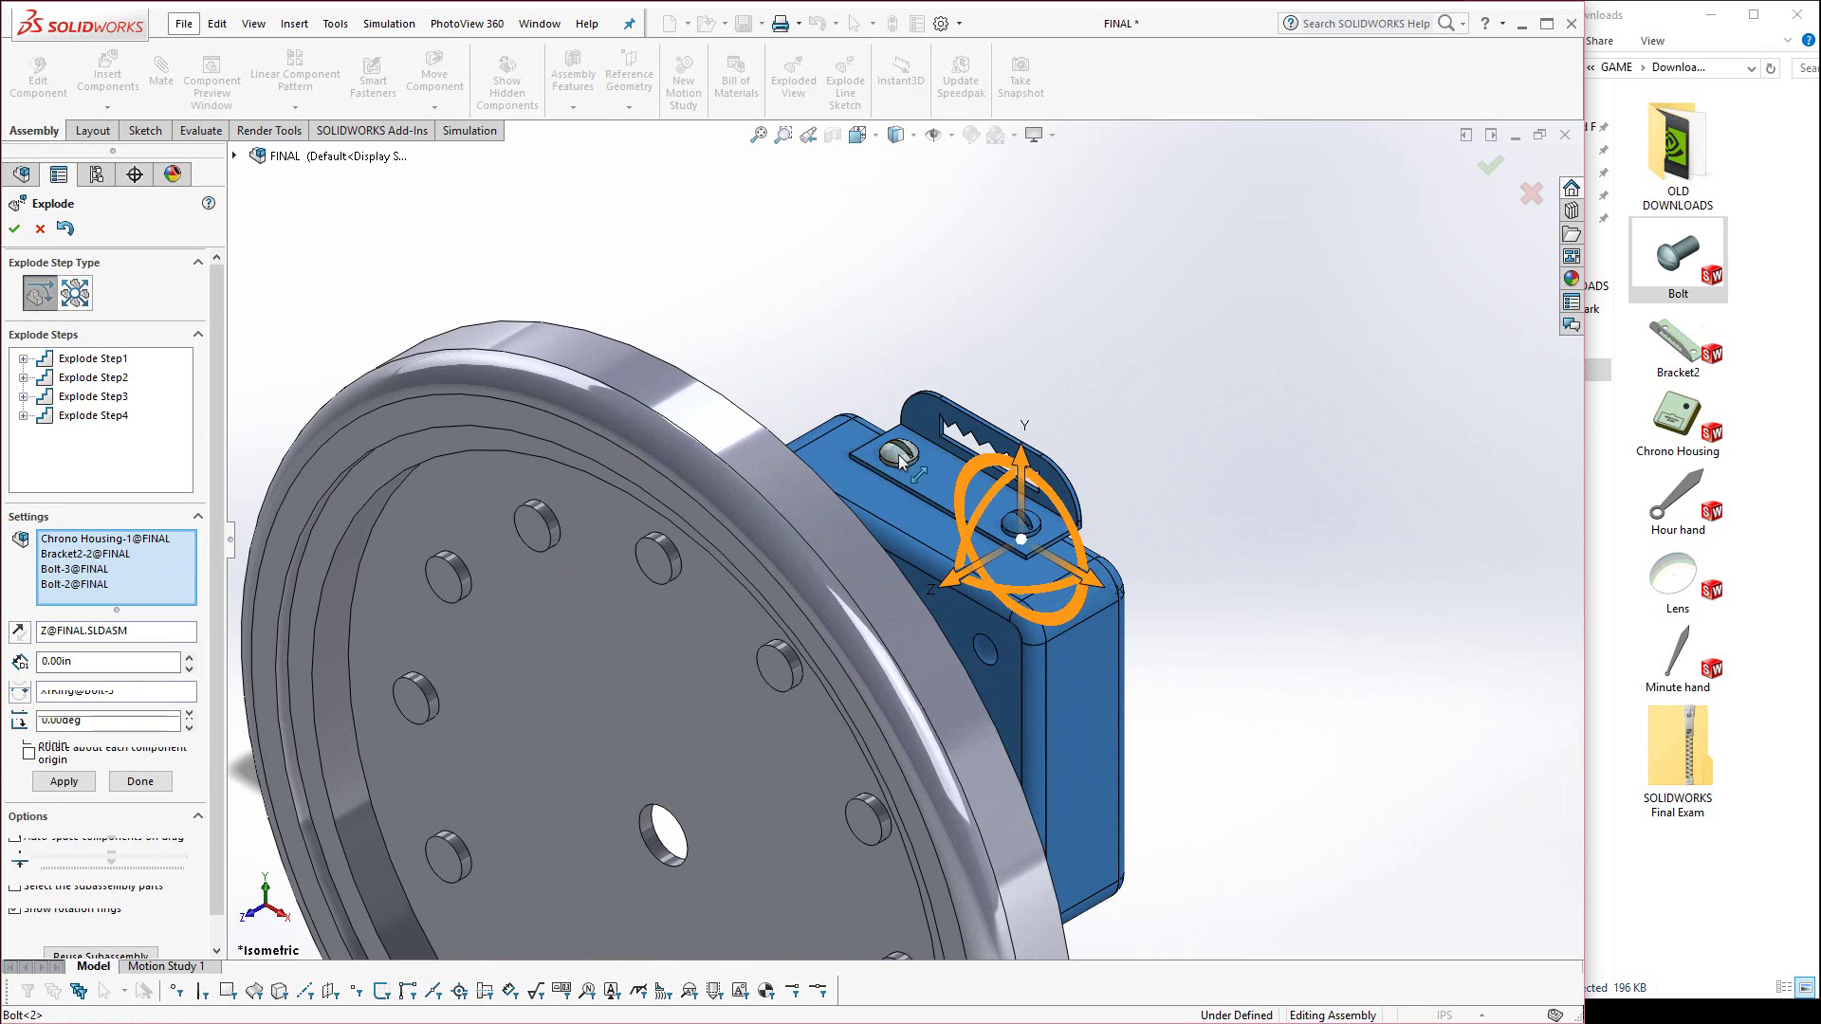
pyautogui.scroll(4, 899, 456)
pyautogui.moveTo(833, 555); pyautogui.dragTo(995, 462)
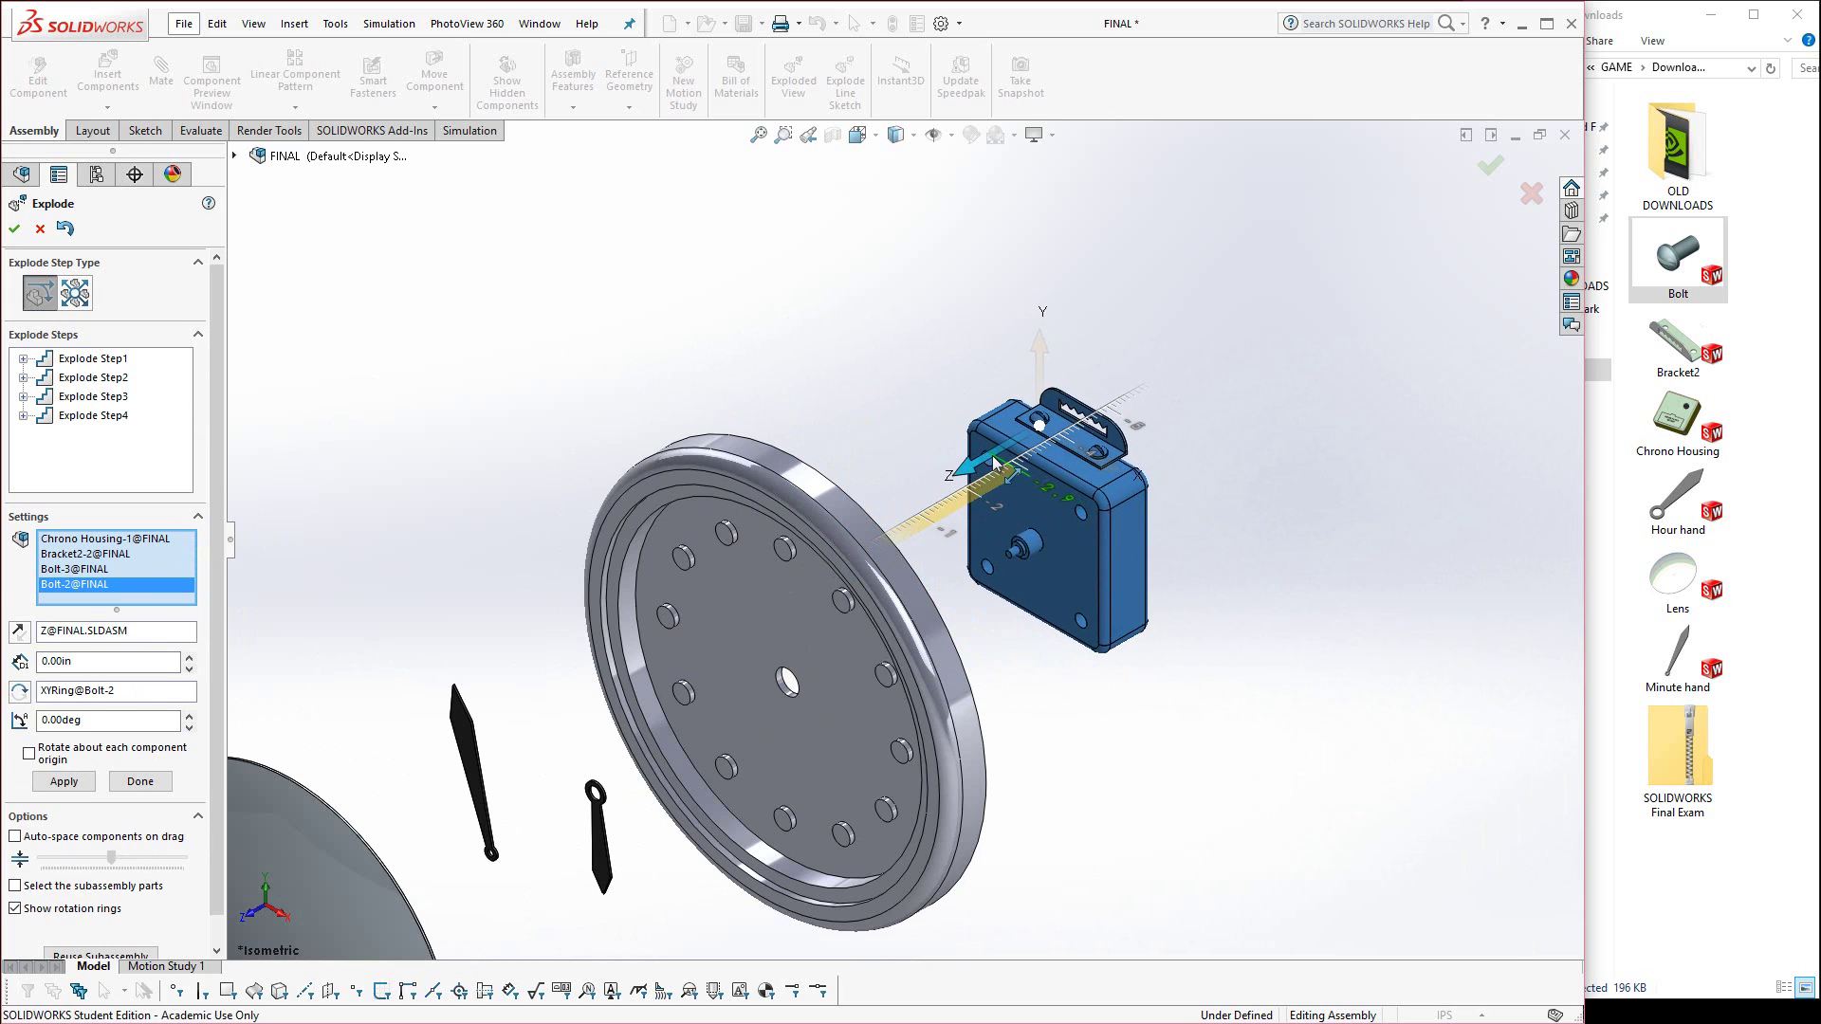
# Explode Bracket2 and both Bolts upward along Y off the housing, with the Bolts raised above the bracket, and finish the exploded view.
pyautogui.click(1069, 446)
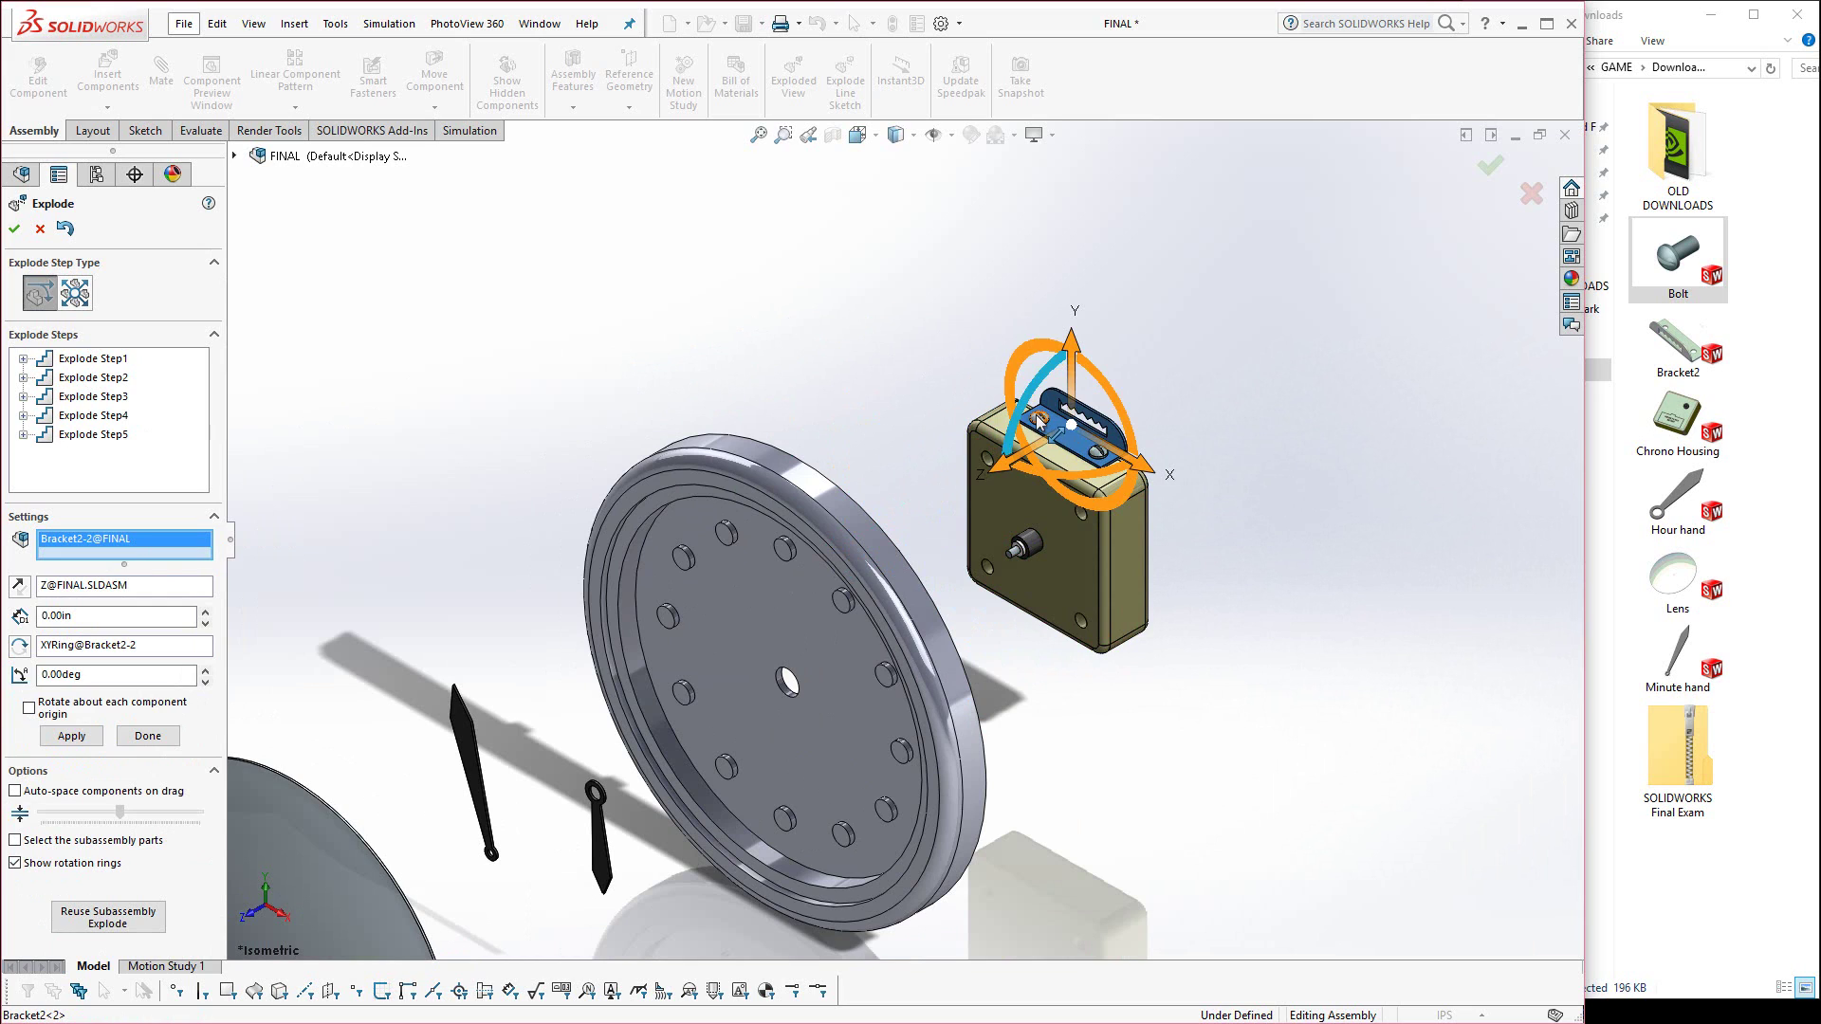
pyautogui.click(1046, 431)
pyautogui.click(1099, 455)
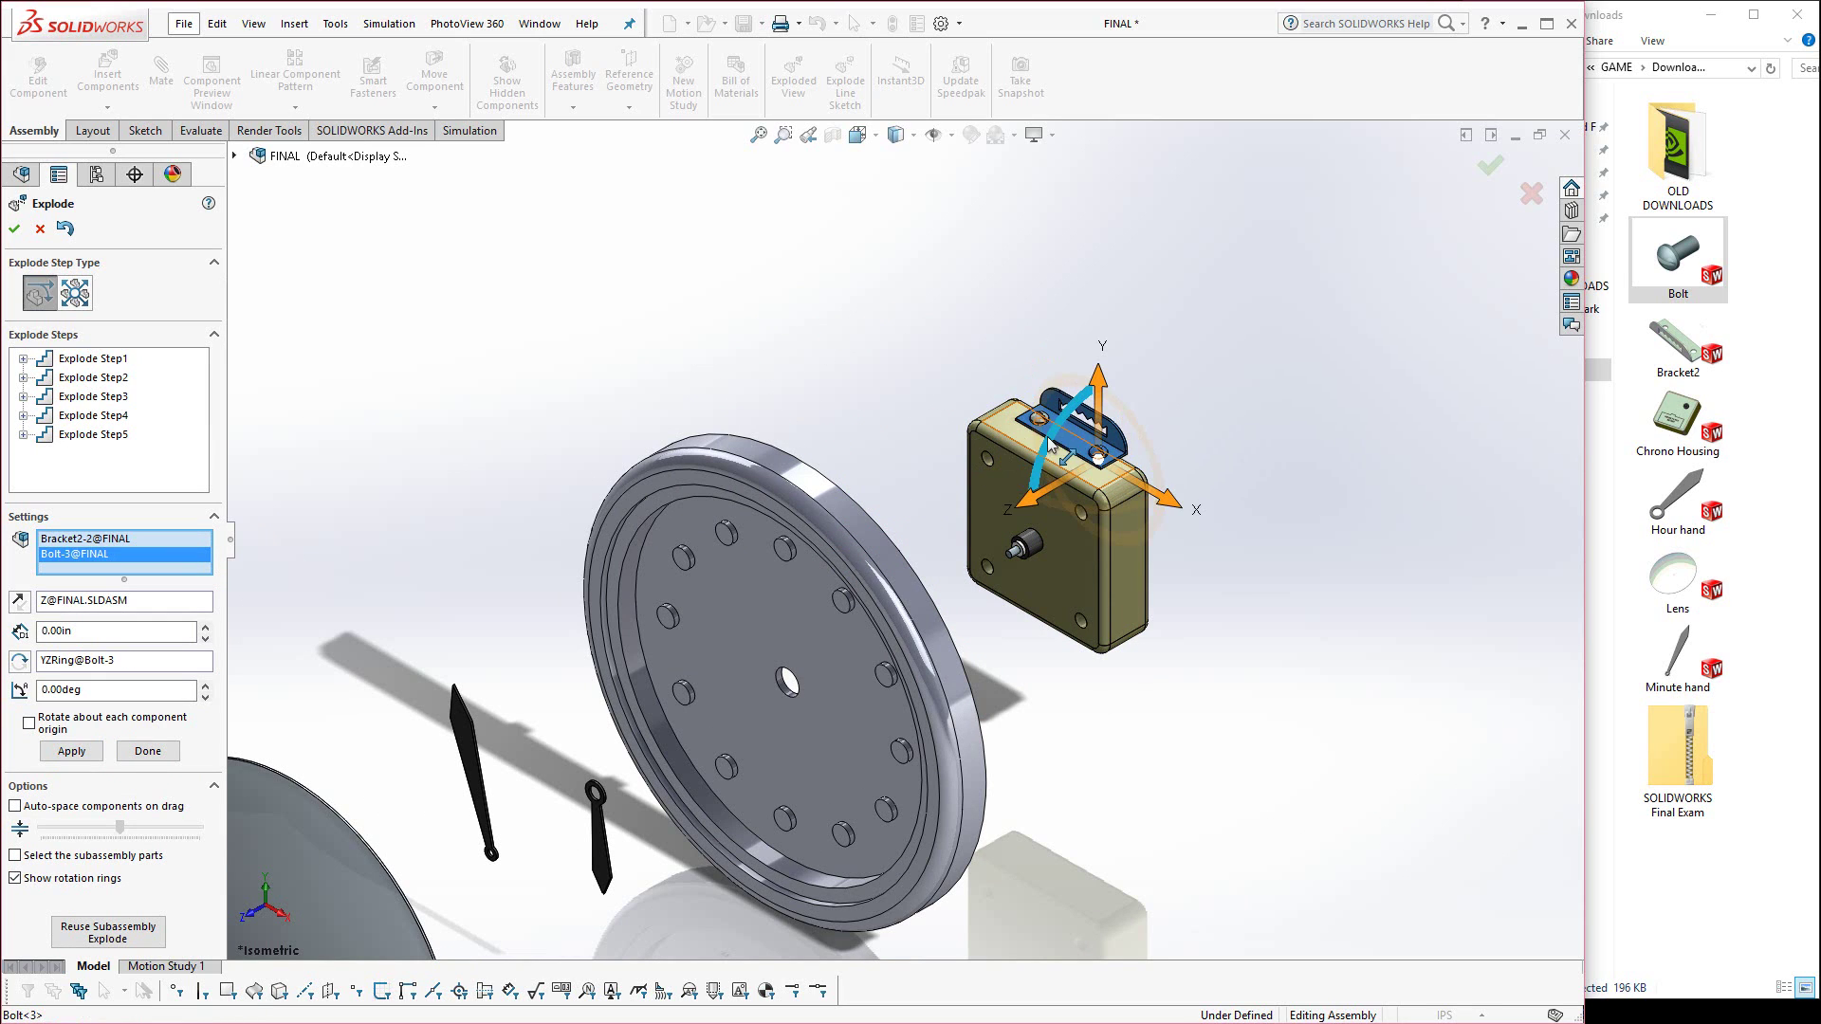
pyautogui.click(1039, 426)
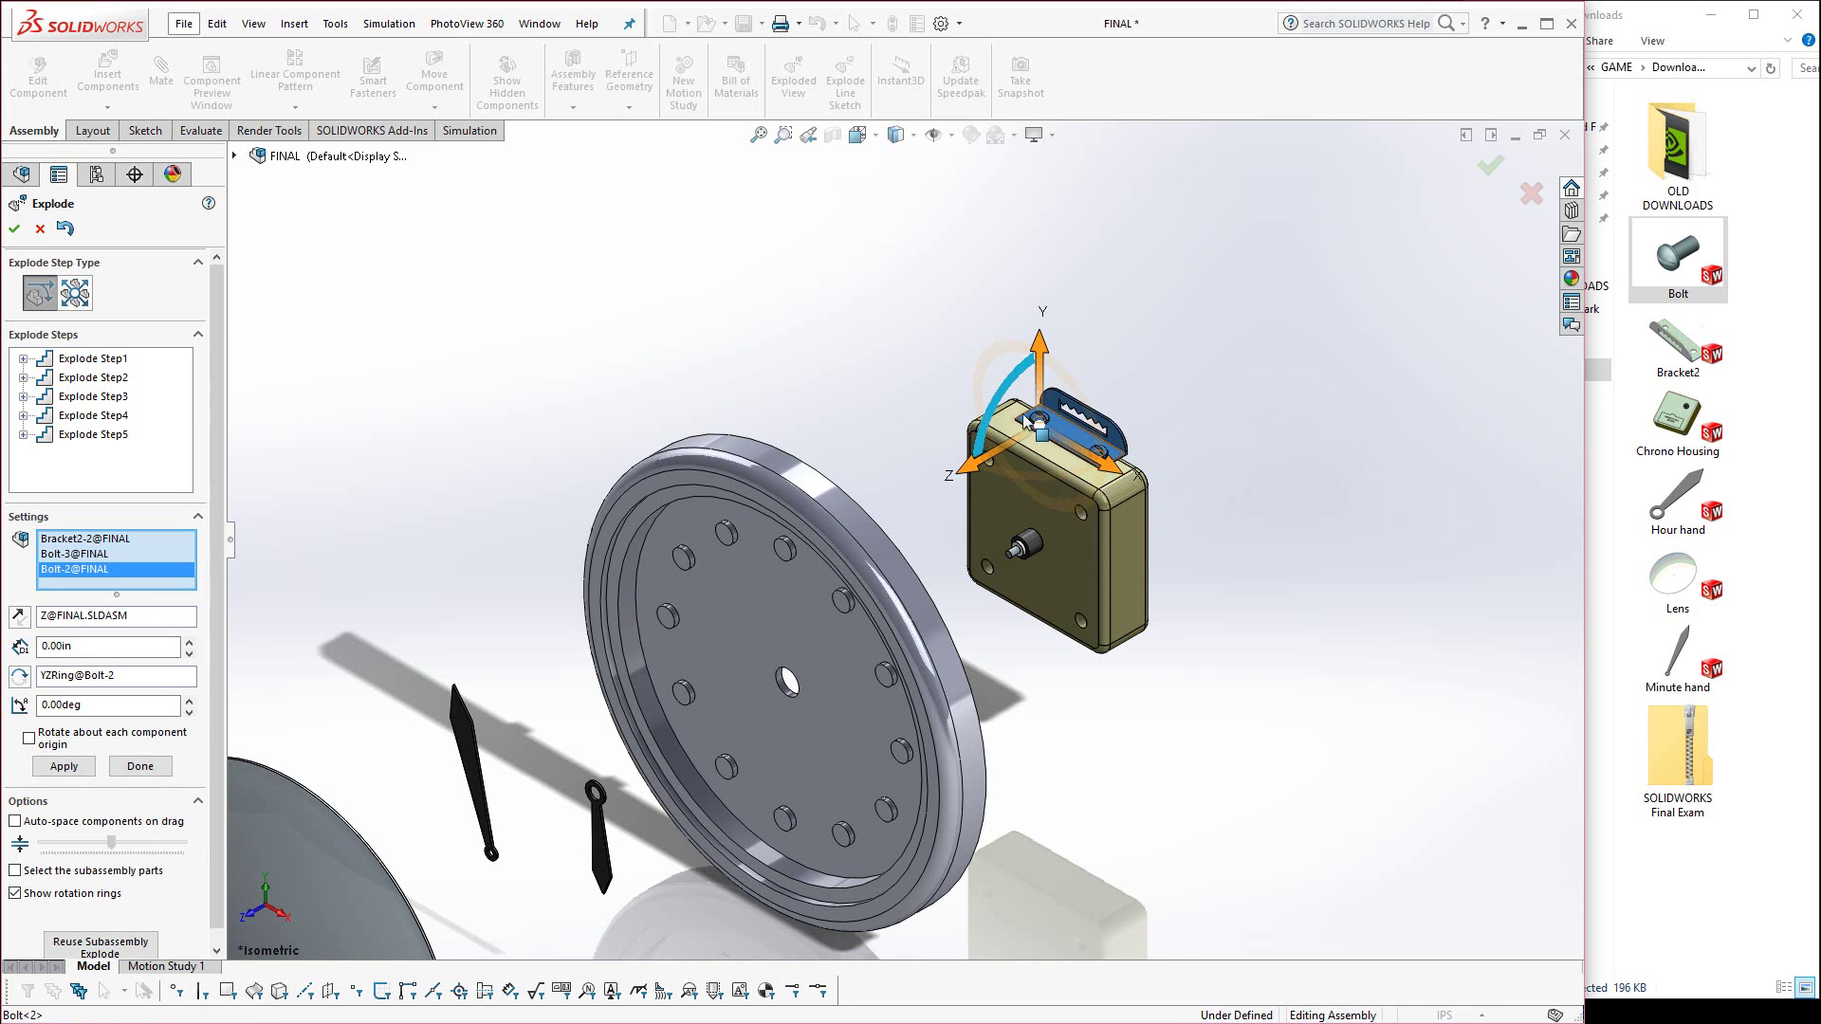
pyautogui.moveTo(1040, 351); pyautogui.dragTo(1071, 323)
pyautogui.click(1086, 249)
pyautogui.click(15, 231)
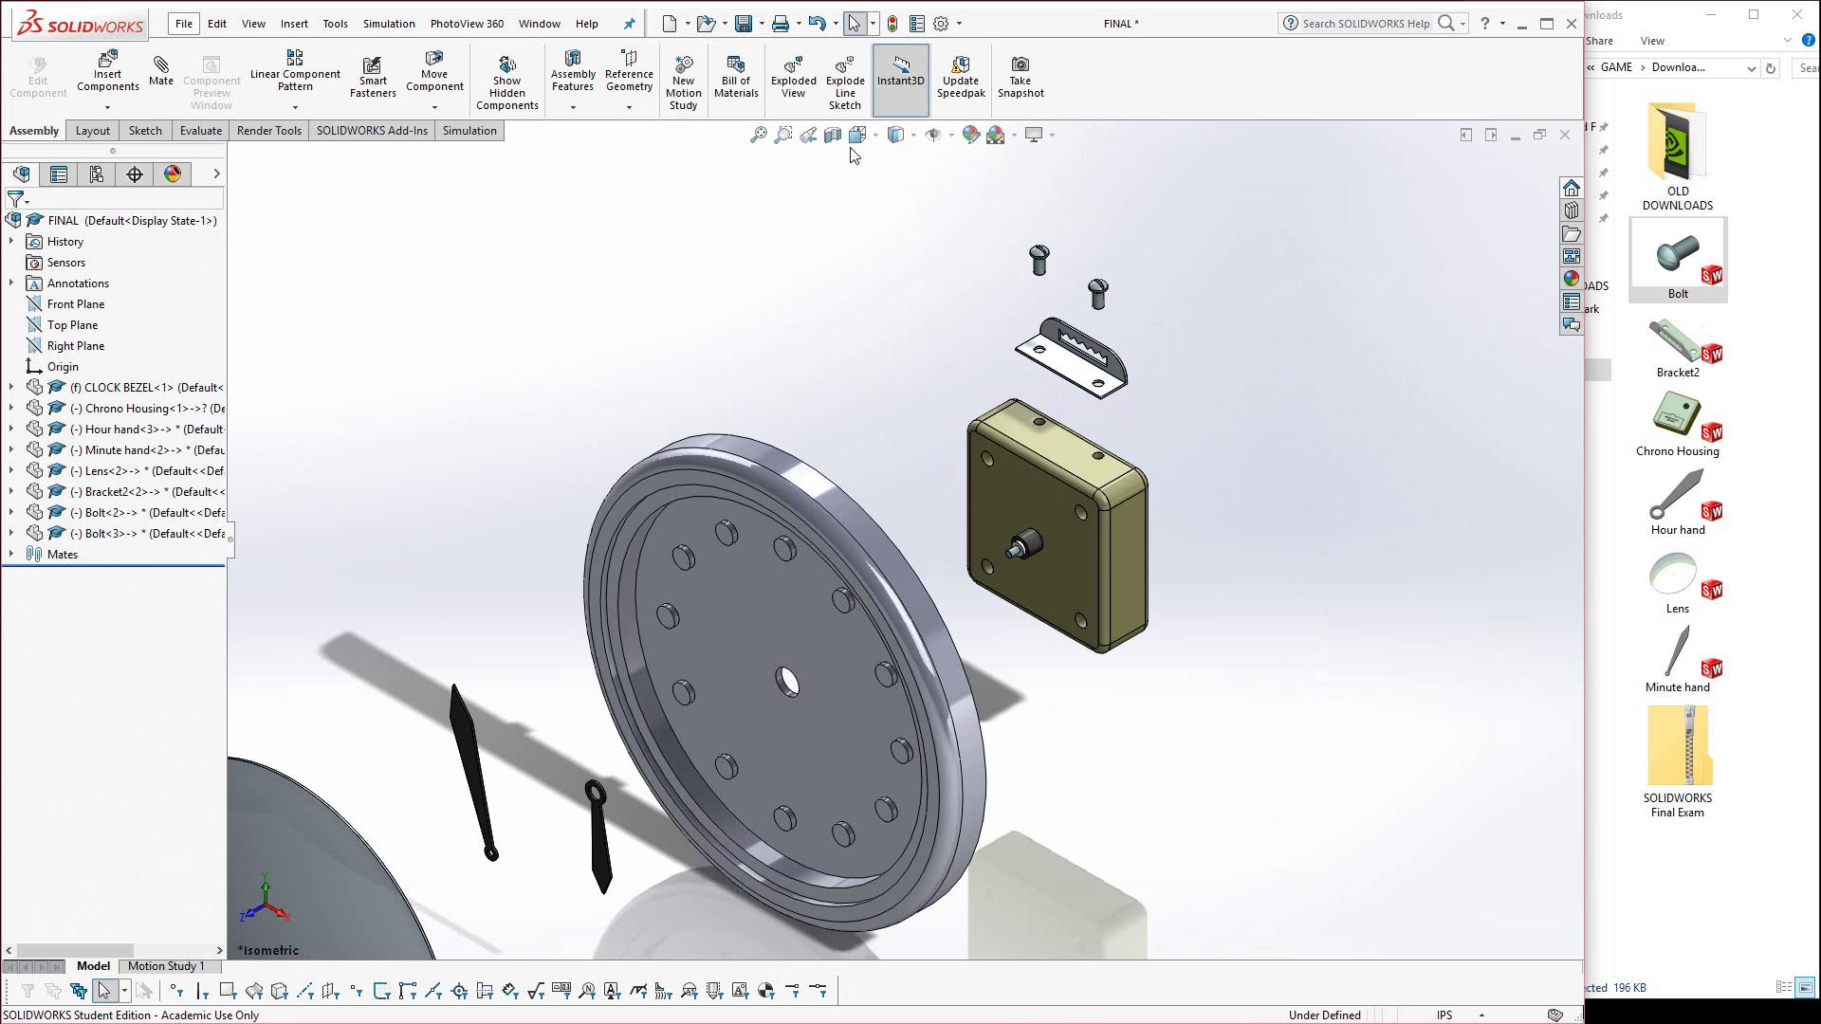
# Start an explode line sketch and route a line from each Bolt's shank down to its matching hole in the Chrono Housing.
pyautogui.click(846, 86)
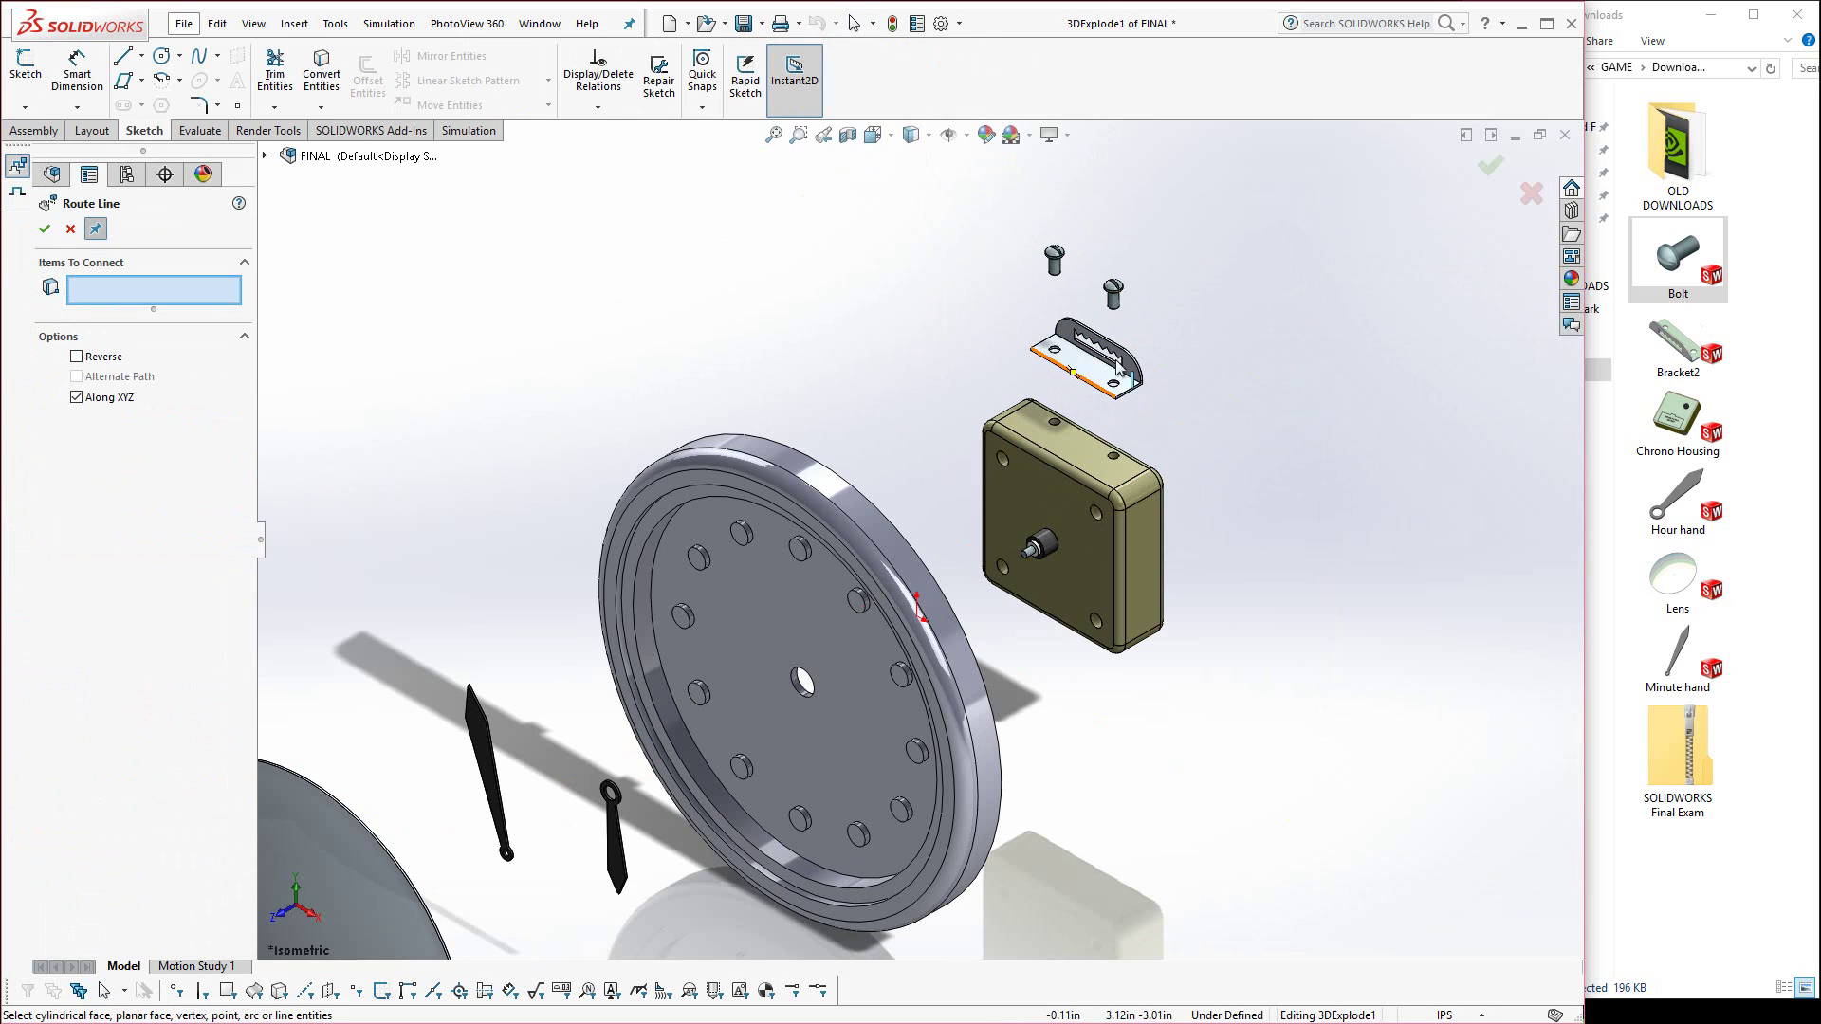
pyautogui.click(1116, 309)
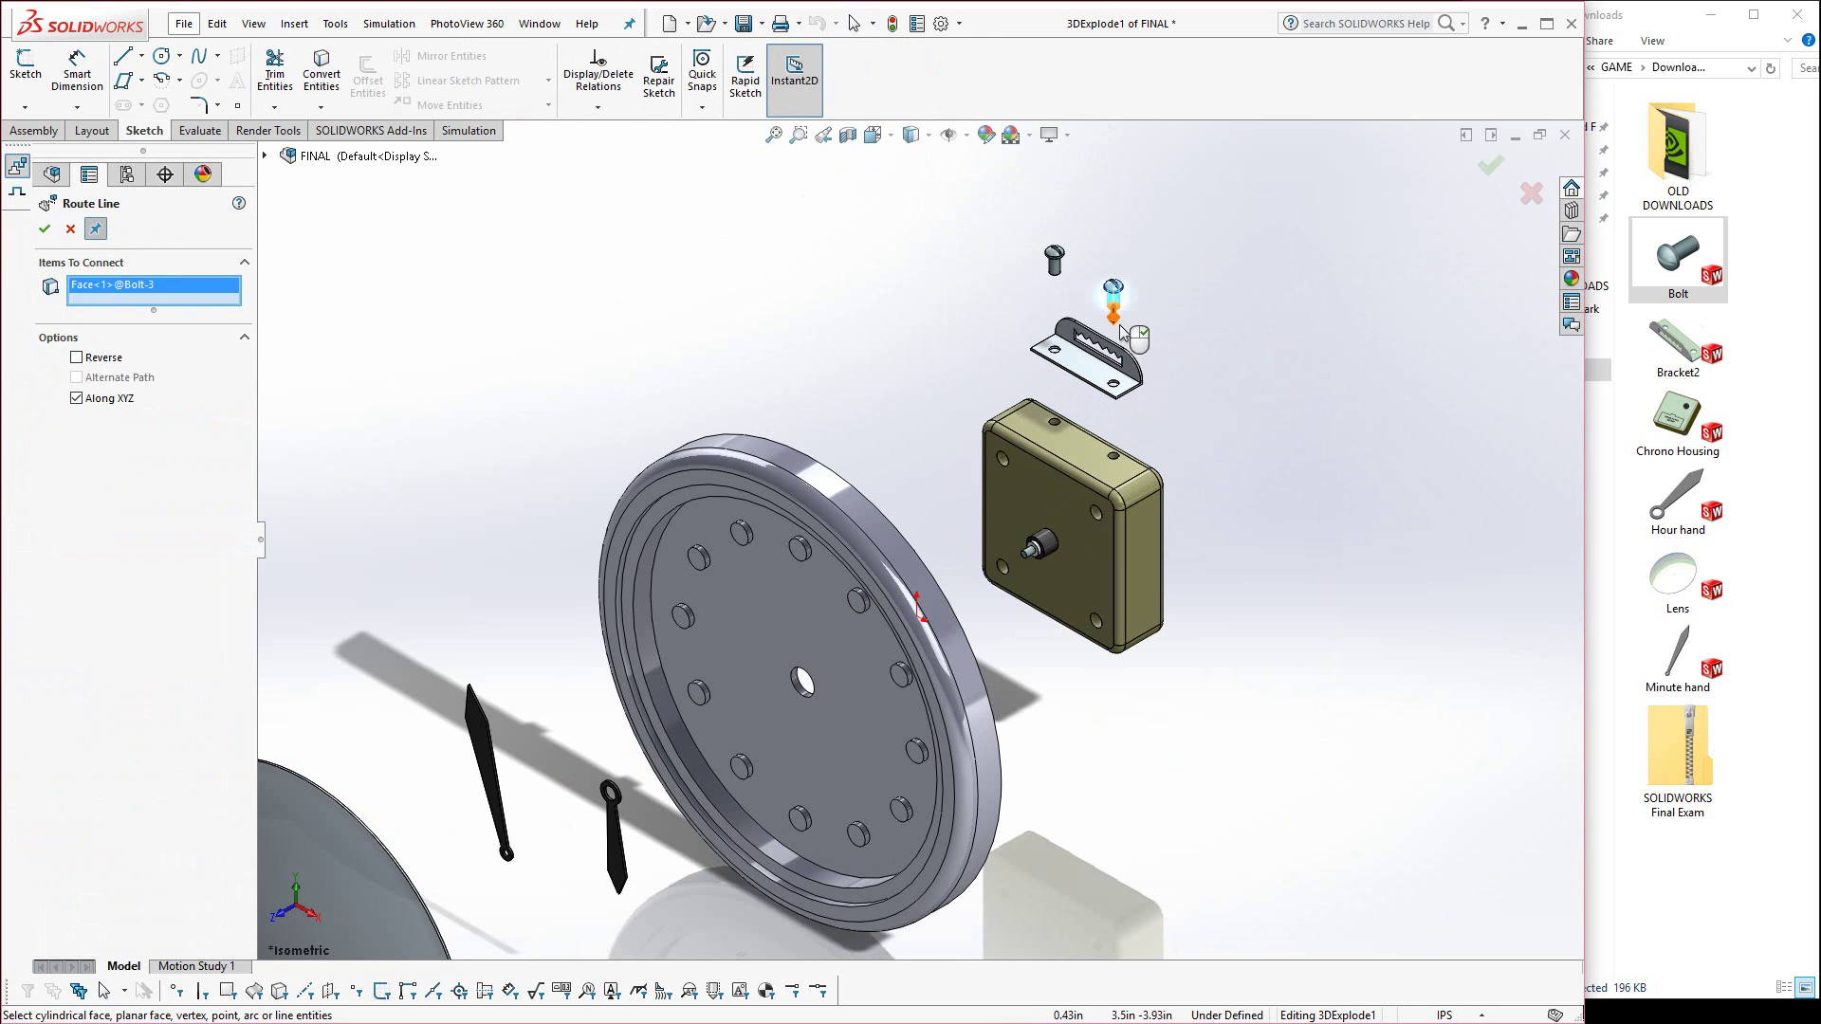
pyautogui.click(1116, 461)
pyautogui.rightClick(1118, 461)
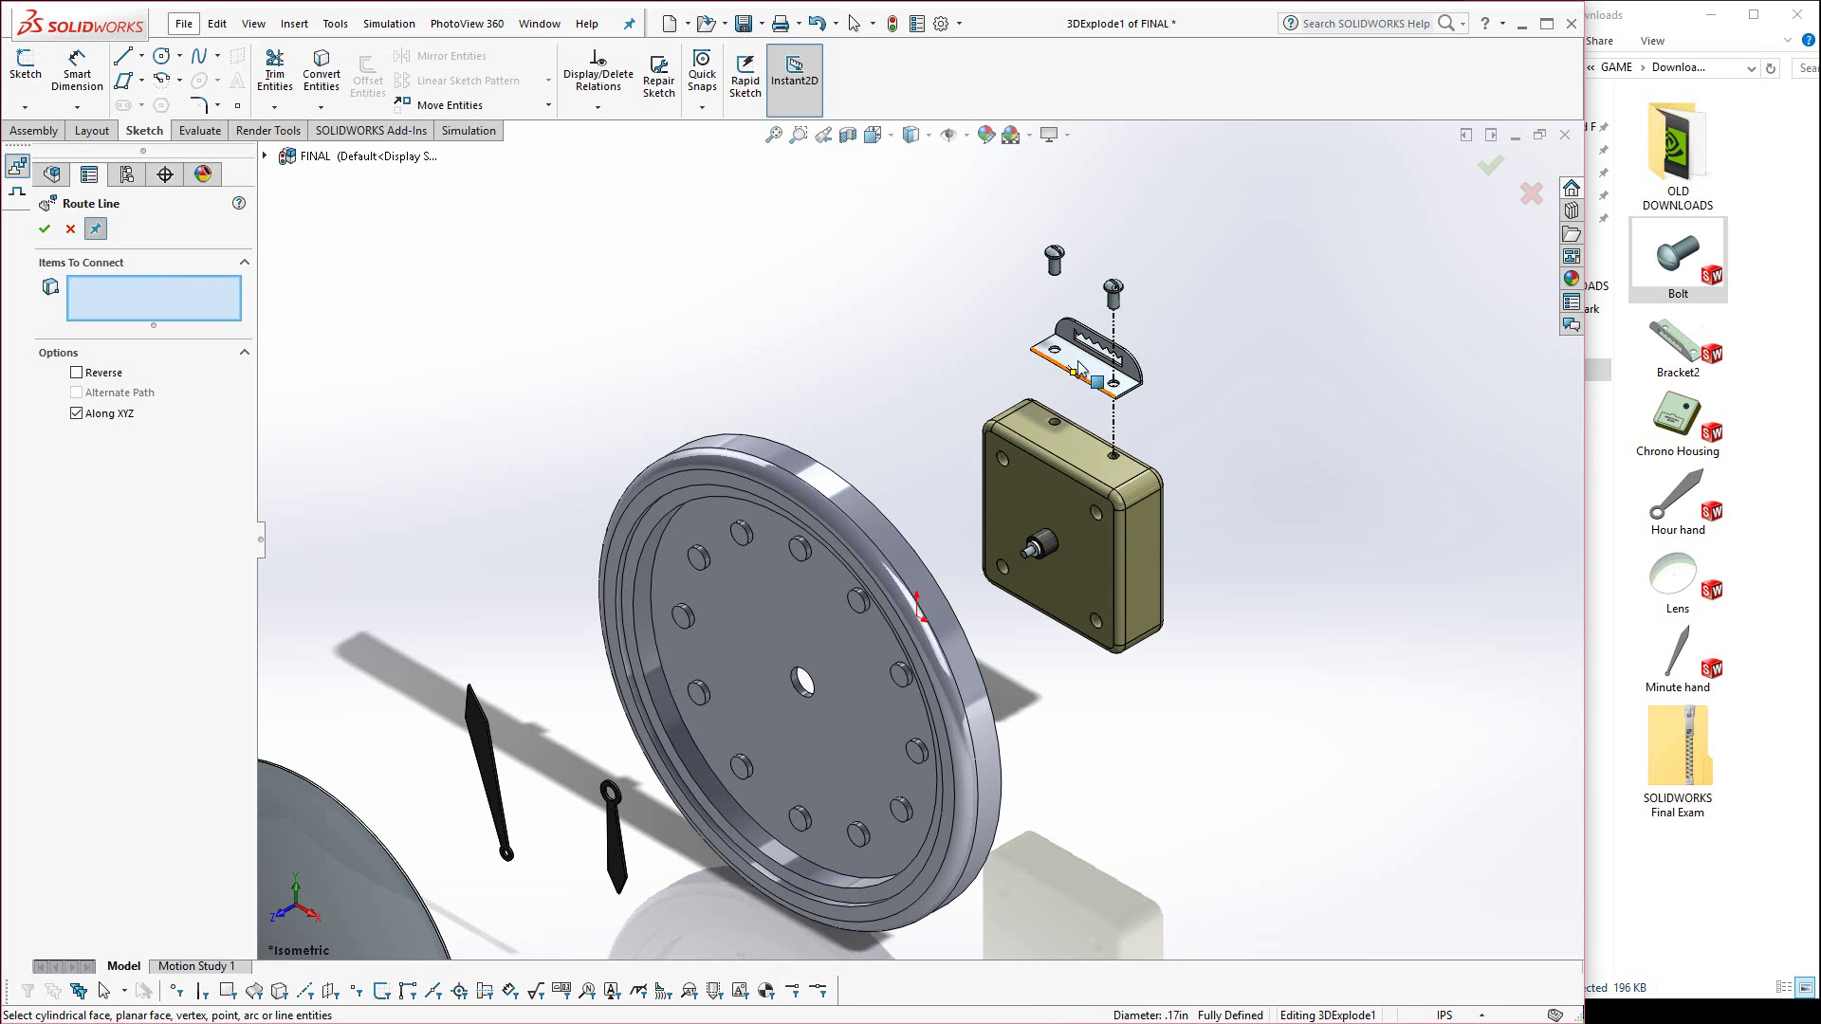
pyautogui.click(1055, 273)
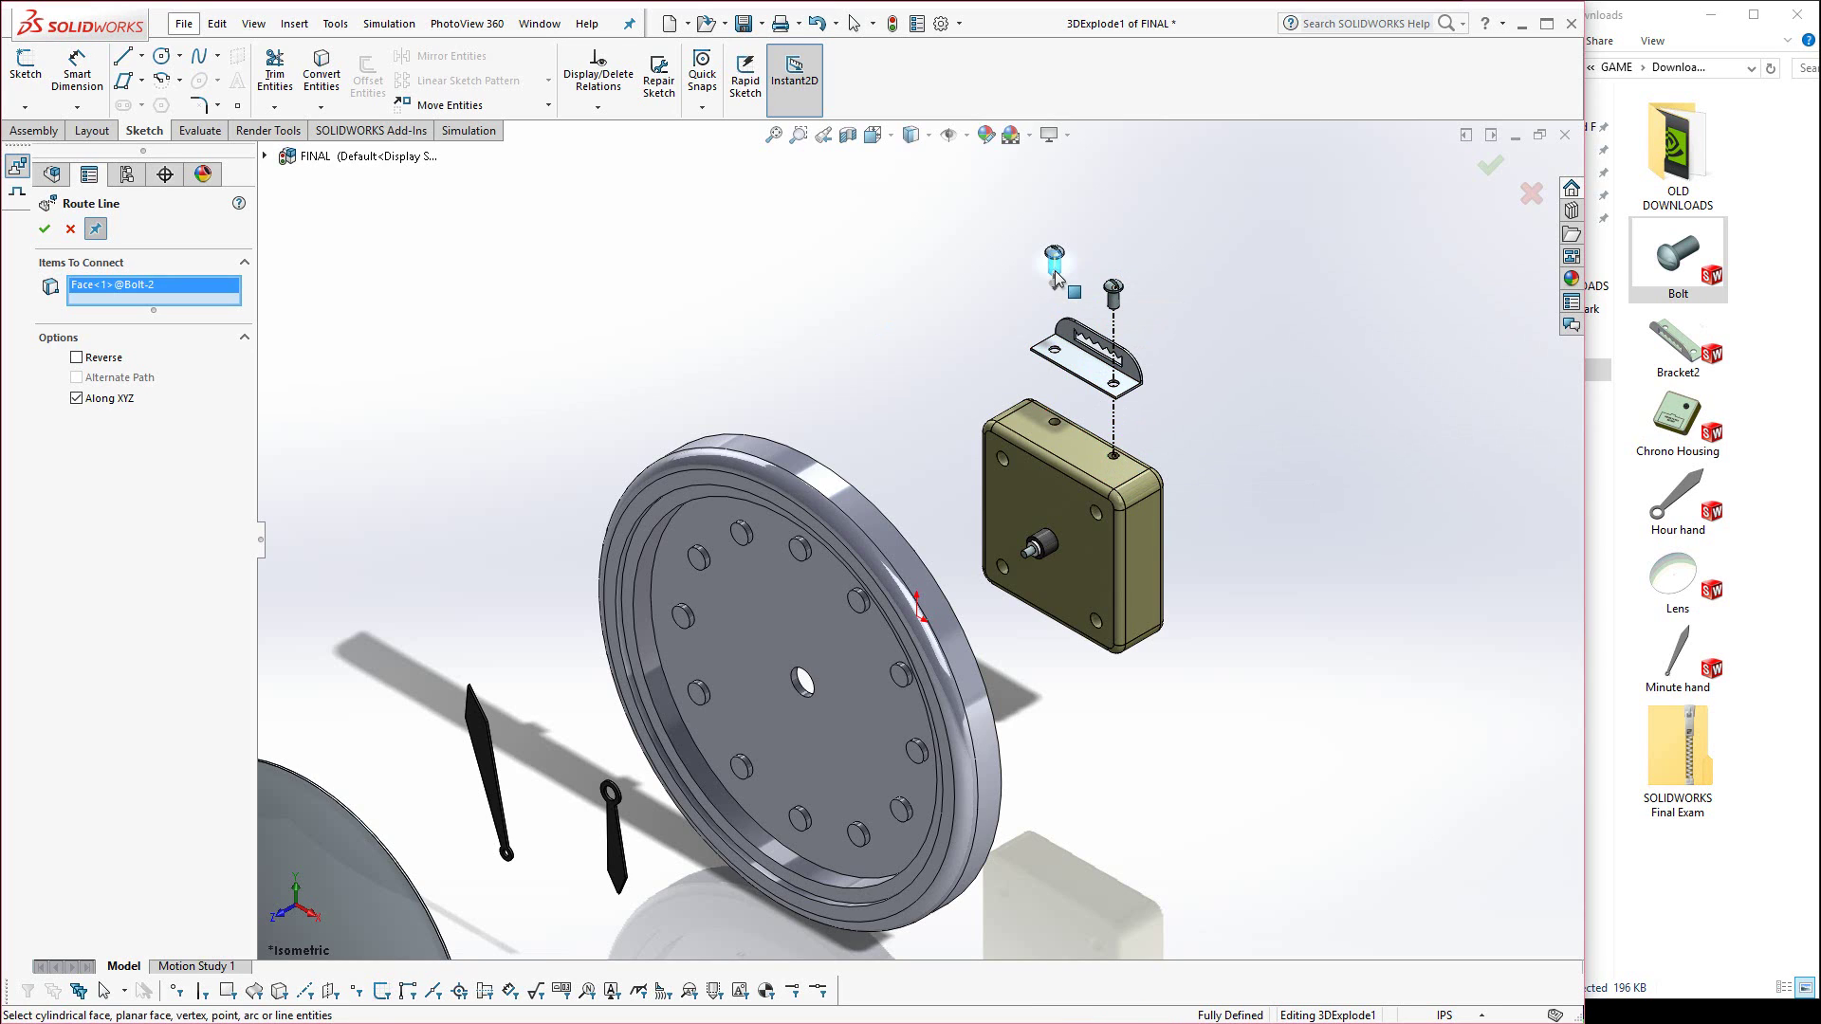
pyautogui.click(1056, 427)
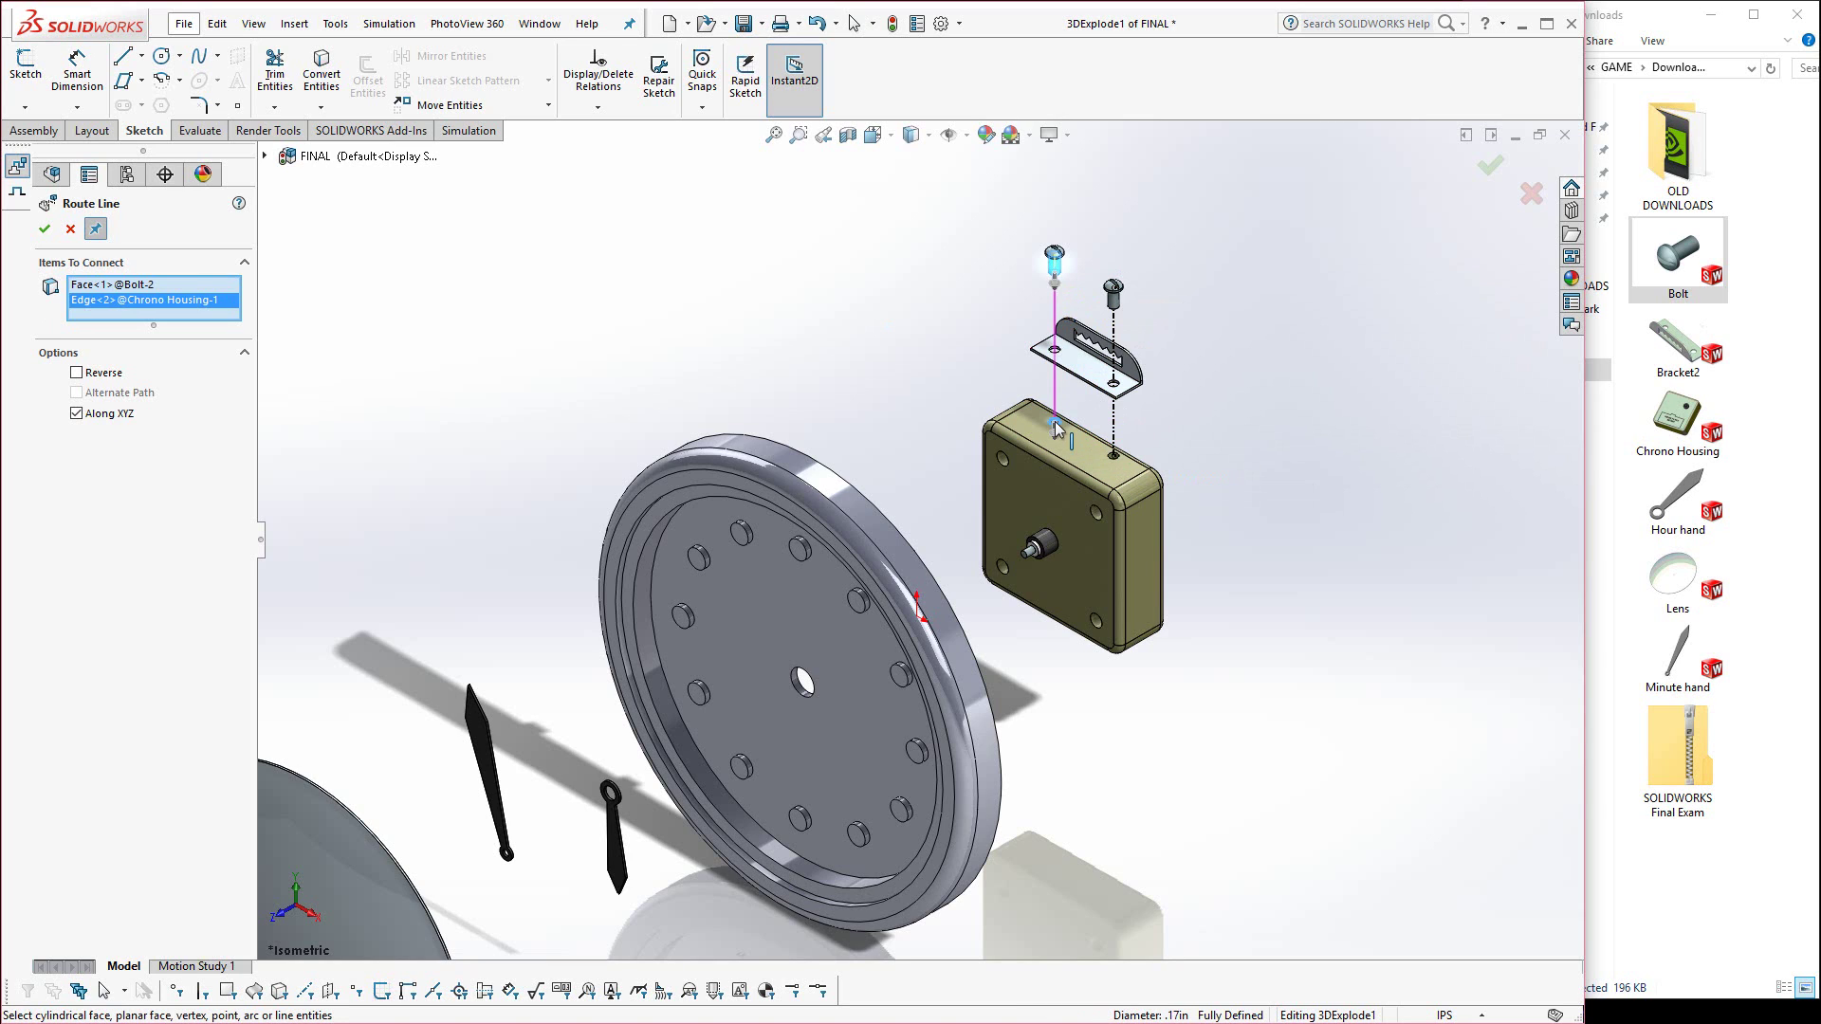
pyautogui.rightClick(1057, 428)
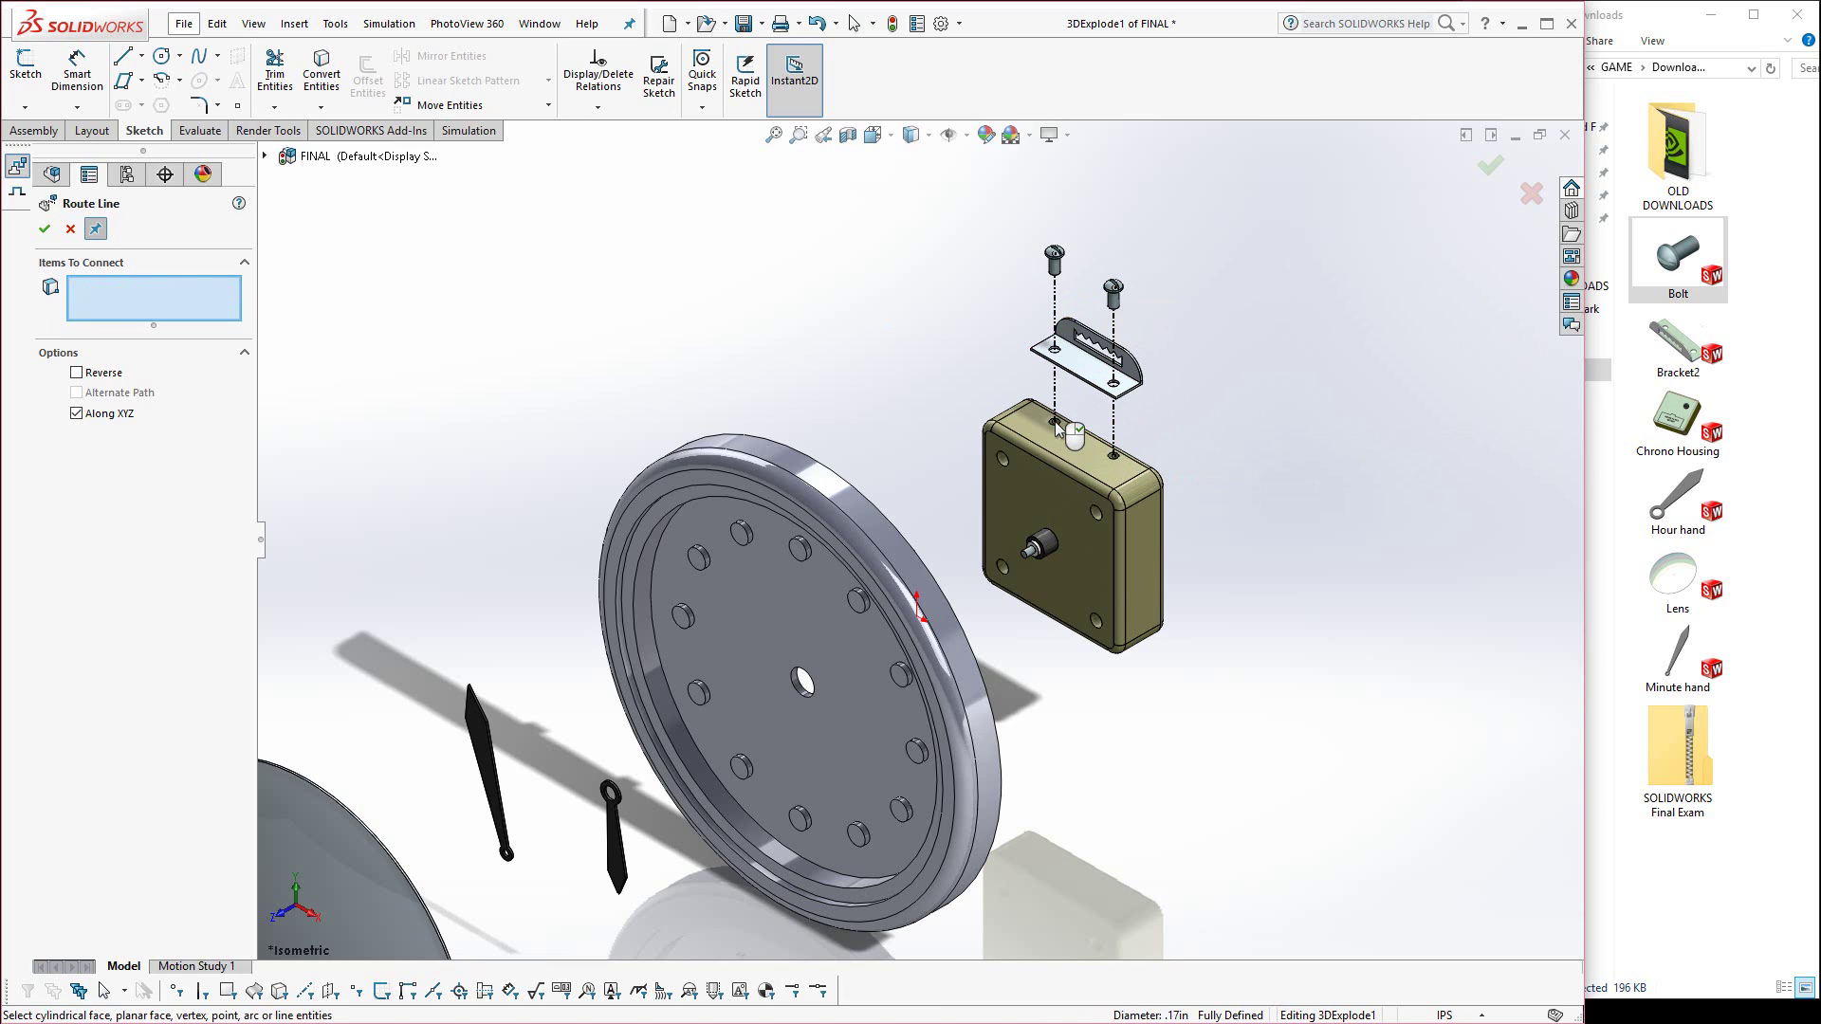
# Route an explode line from the Chrono Housing's shaft to the Lens and finish the route lines.
pyautogui.click(1049, 552)
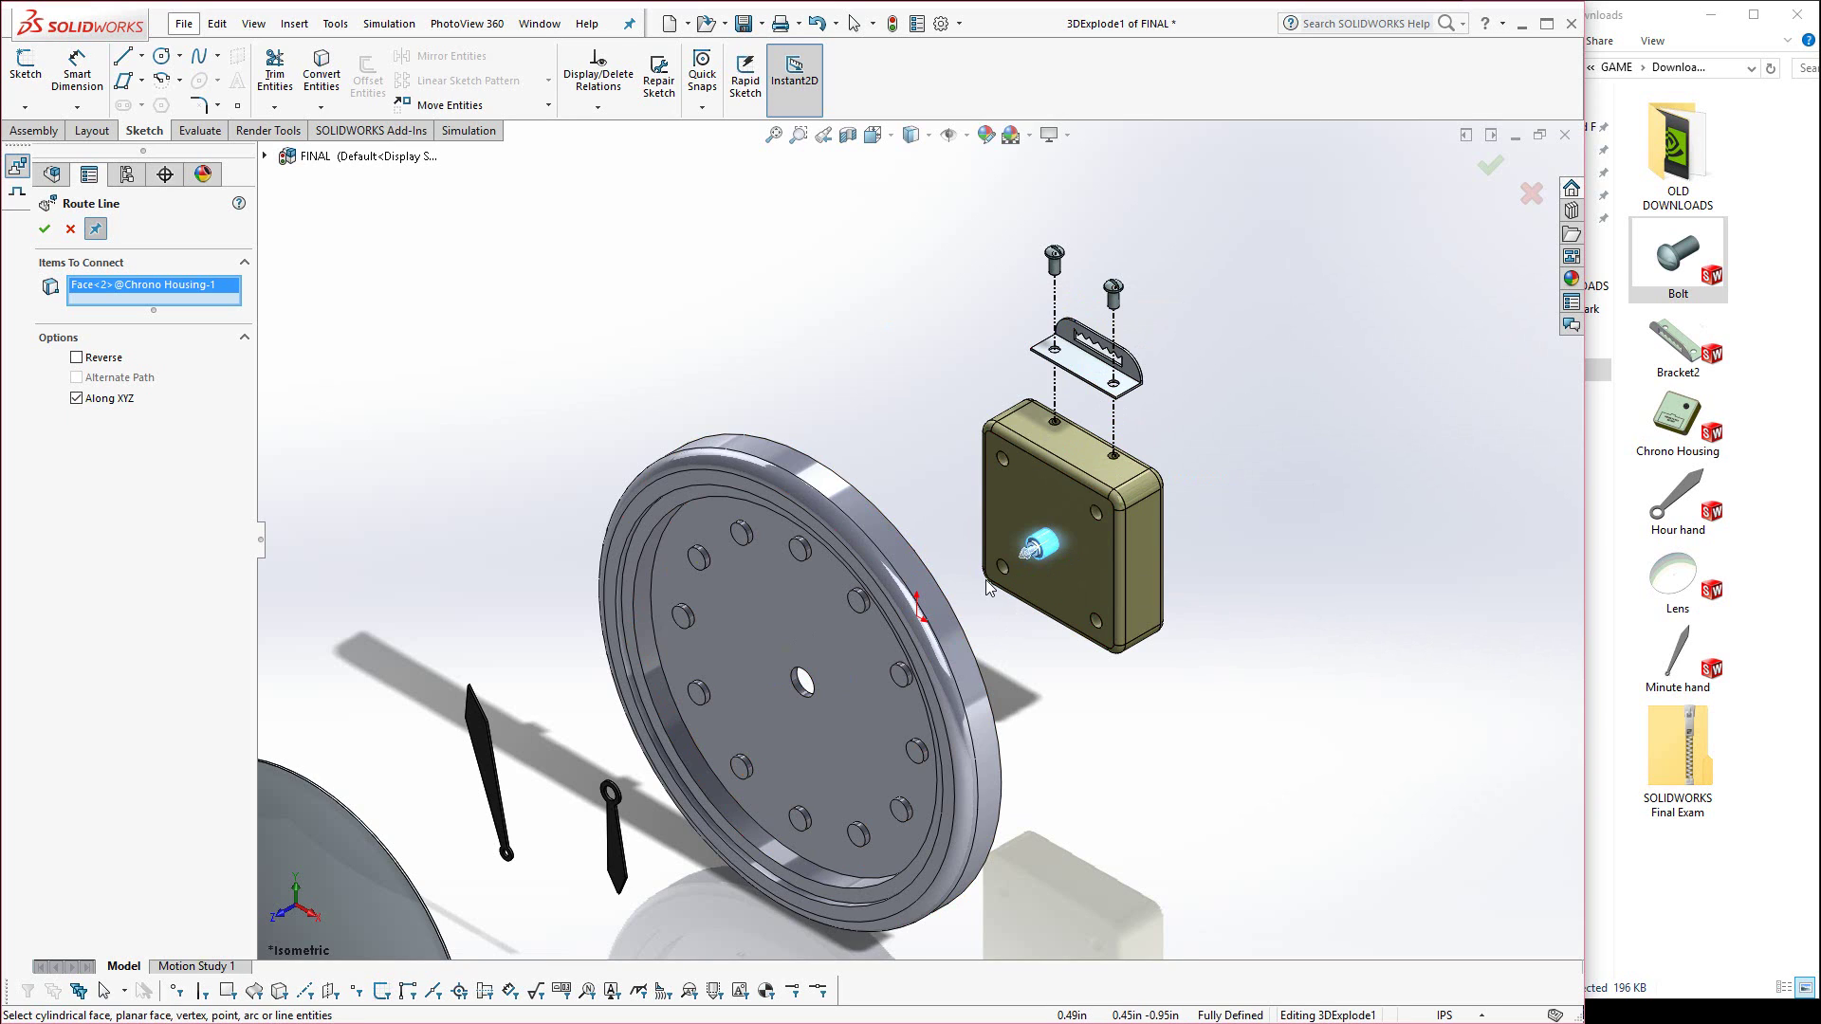
pyautogui.click(406, 889)
pyautogui.press('Return')
pyautogui.press('f')
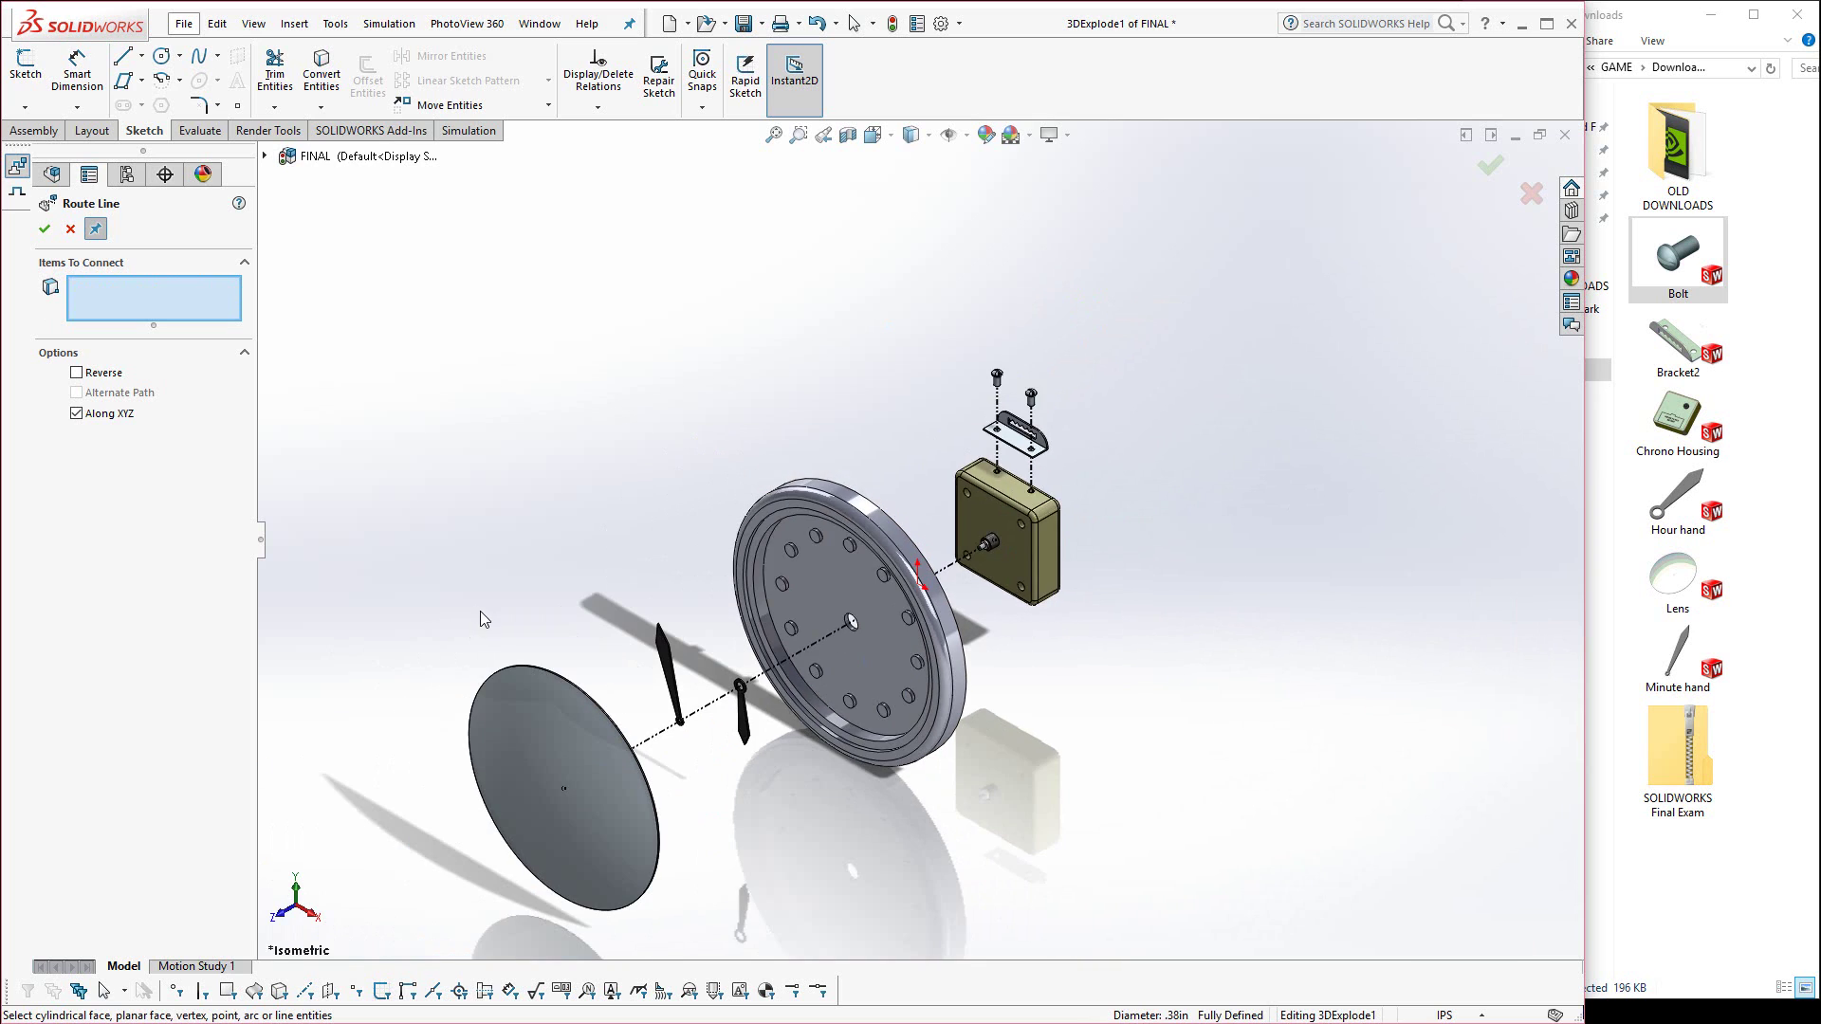
pyautogui.click(44, 230)
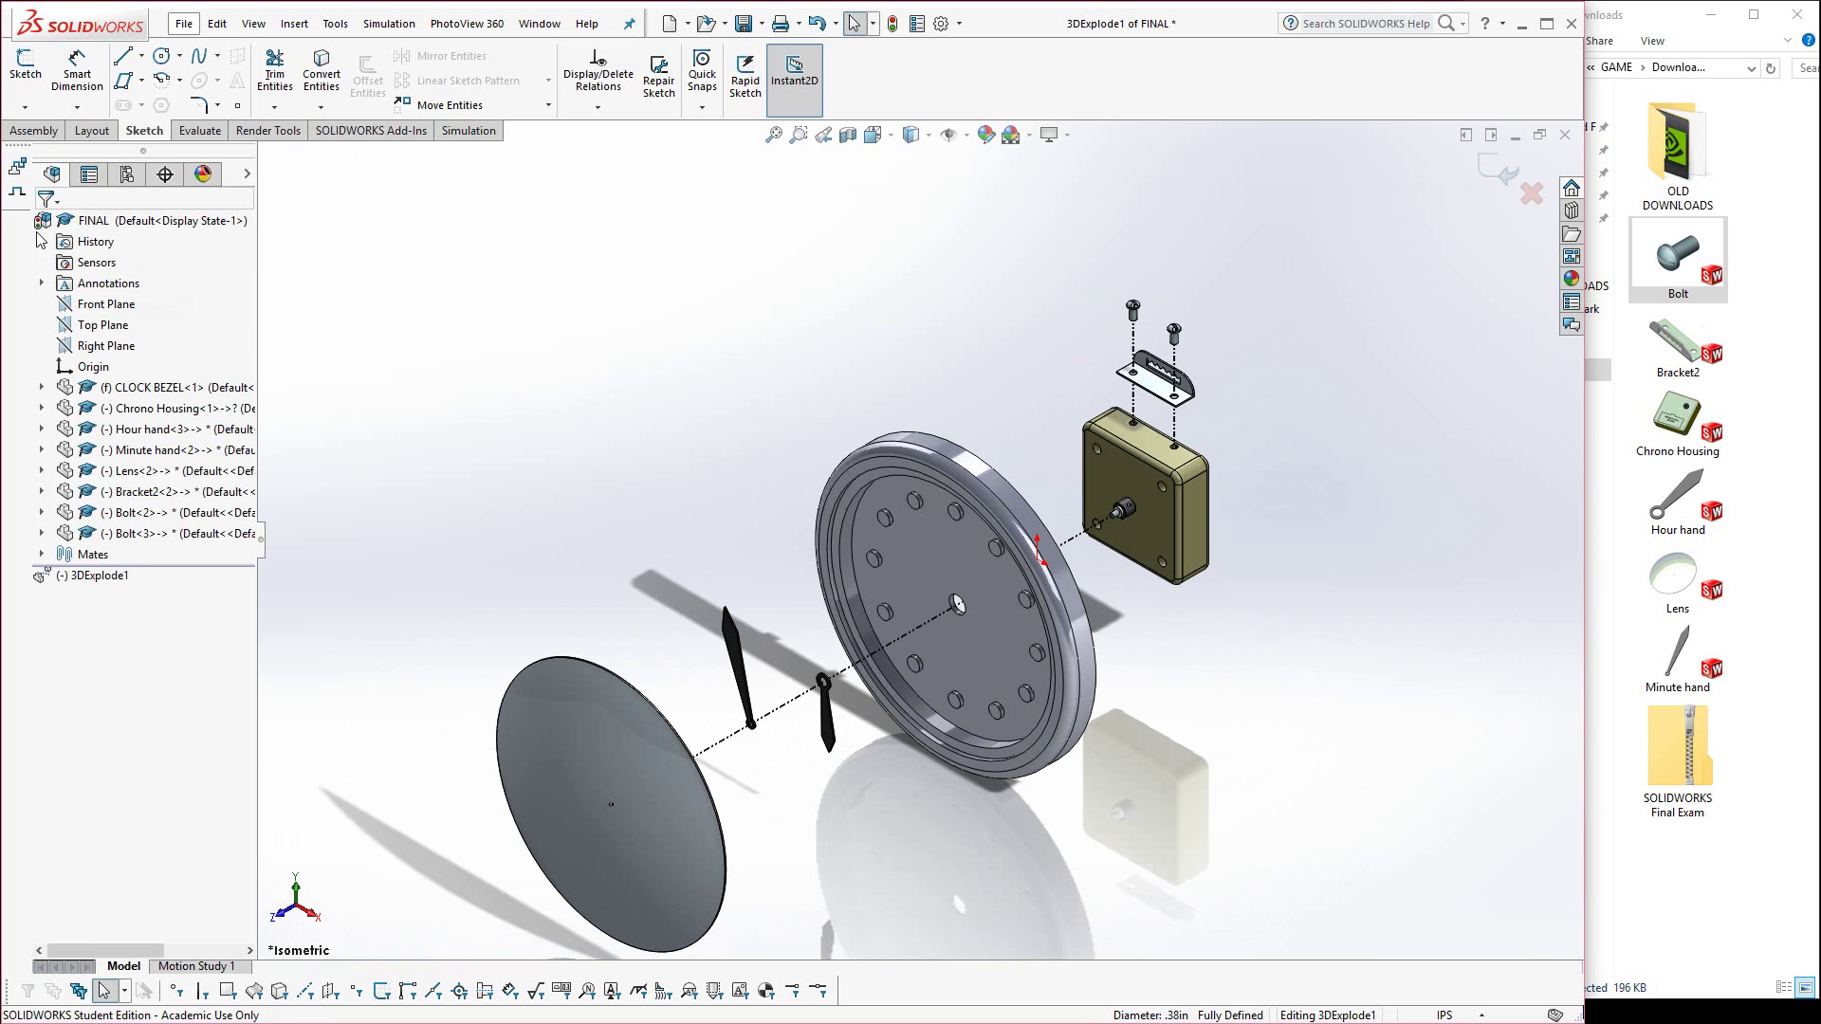
# Collapse the exploded FINAL assembly and save it.
pyautogui.click(112, 220)
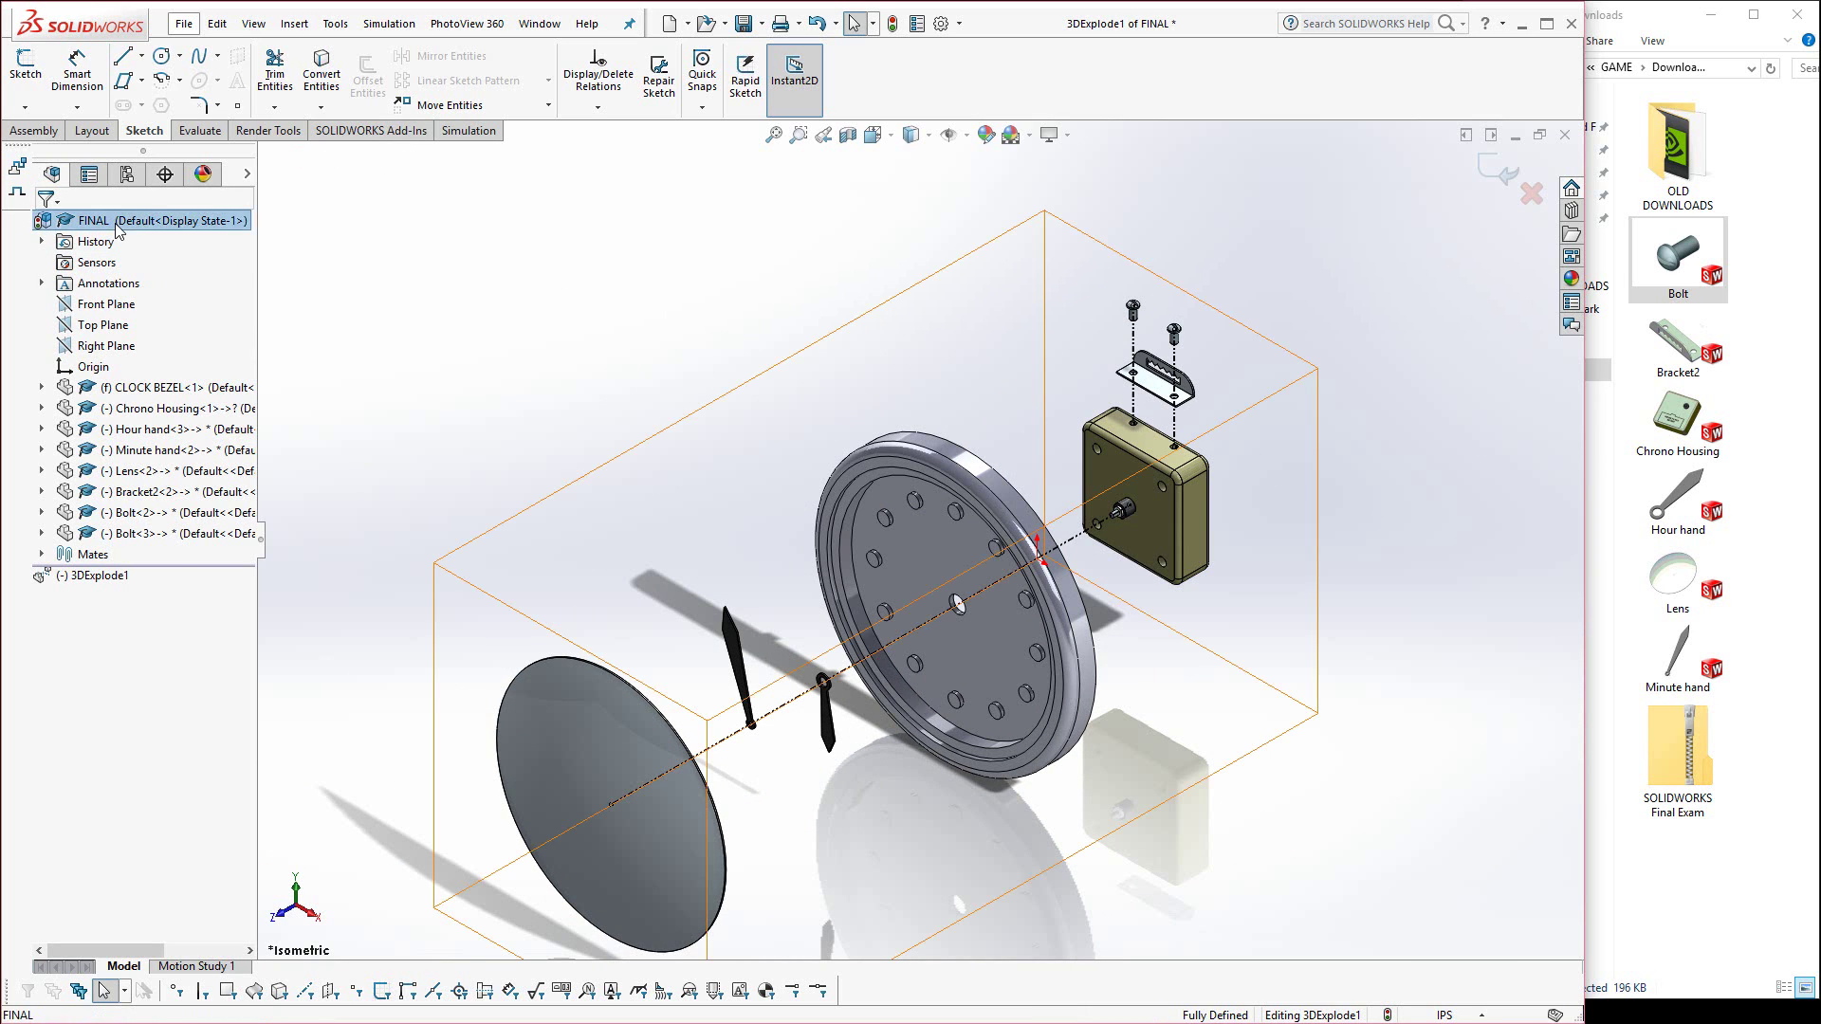
pyautogui.rightClick(116, 221)
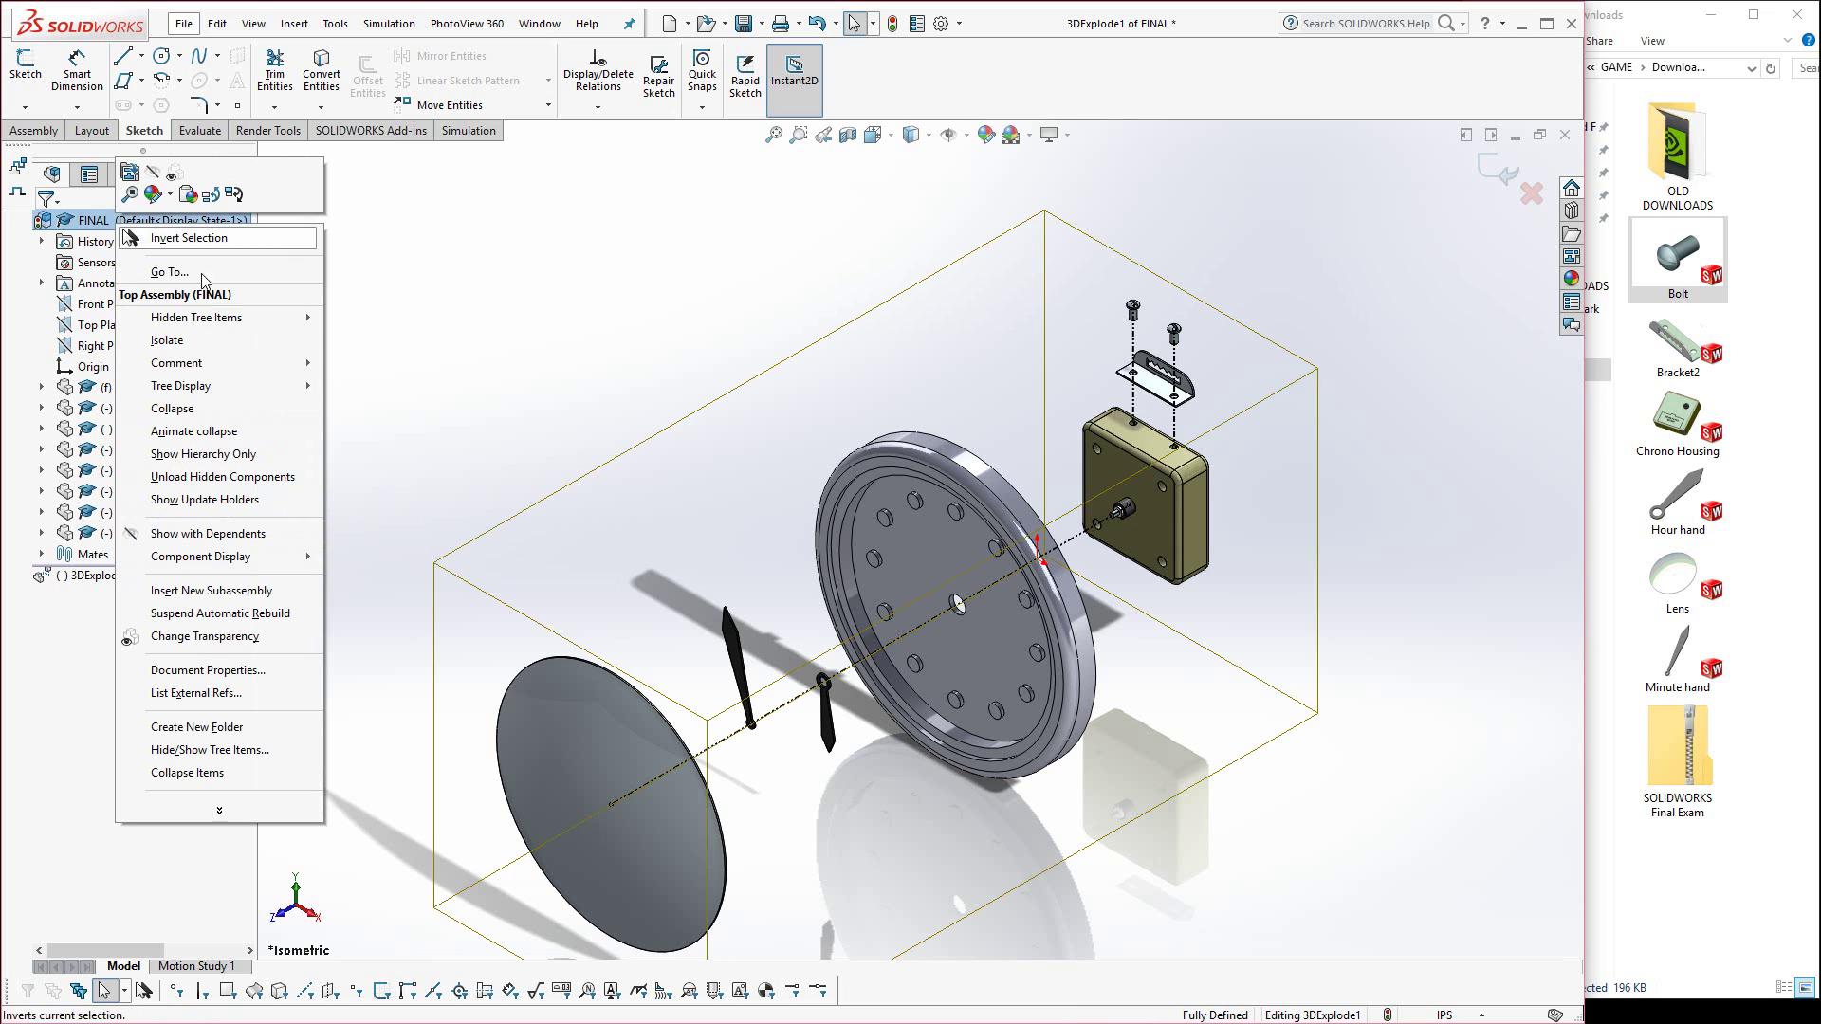
pyautogui.click(190, 408)
pyautogui.click(577, 196)
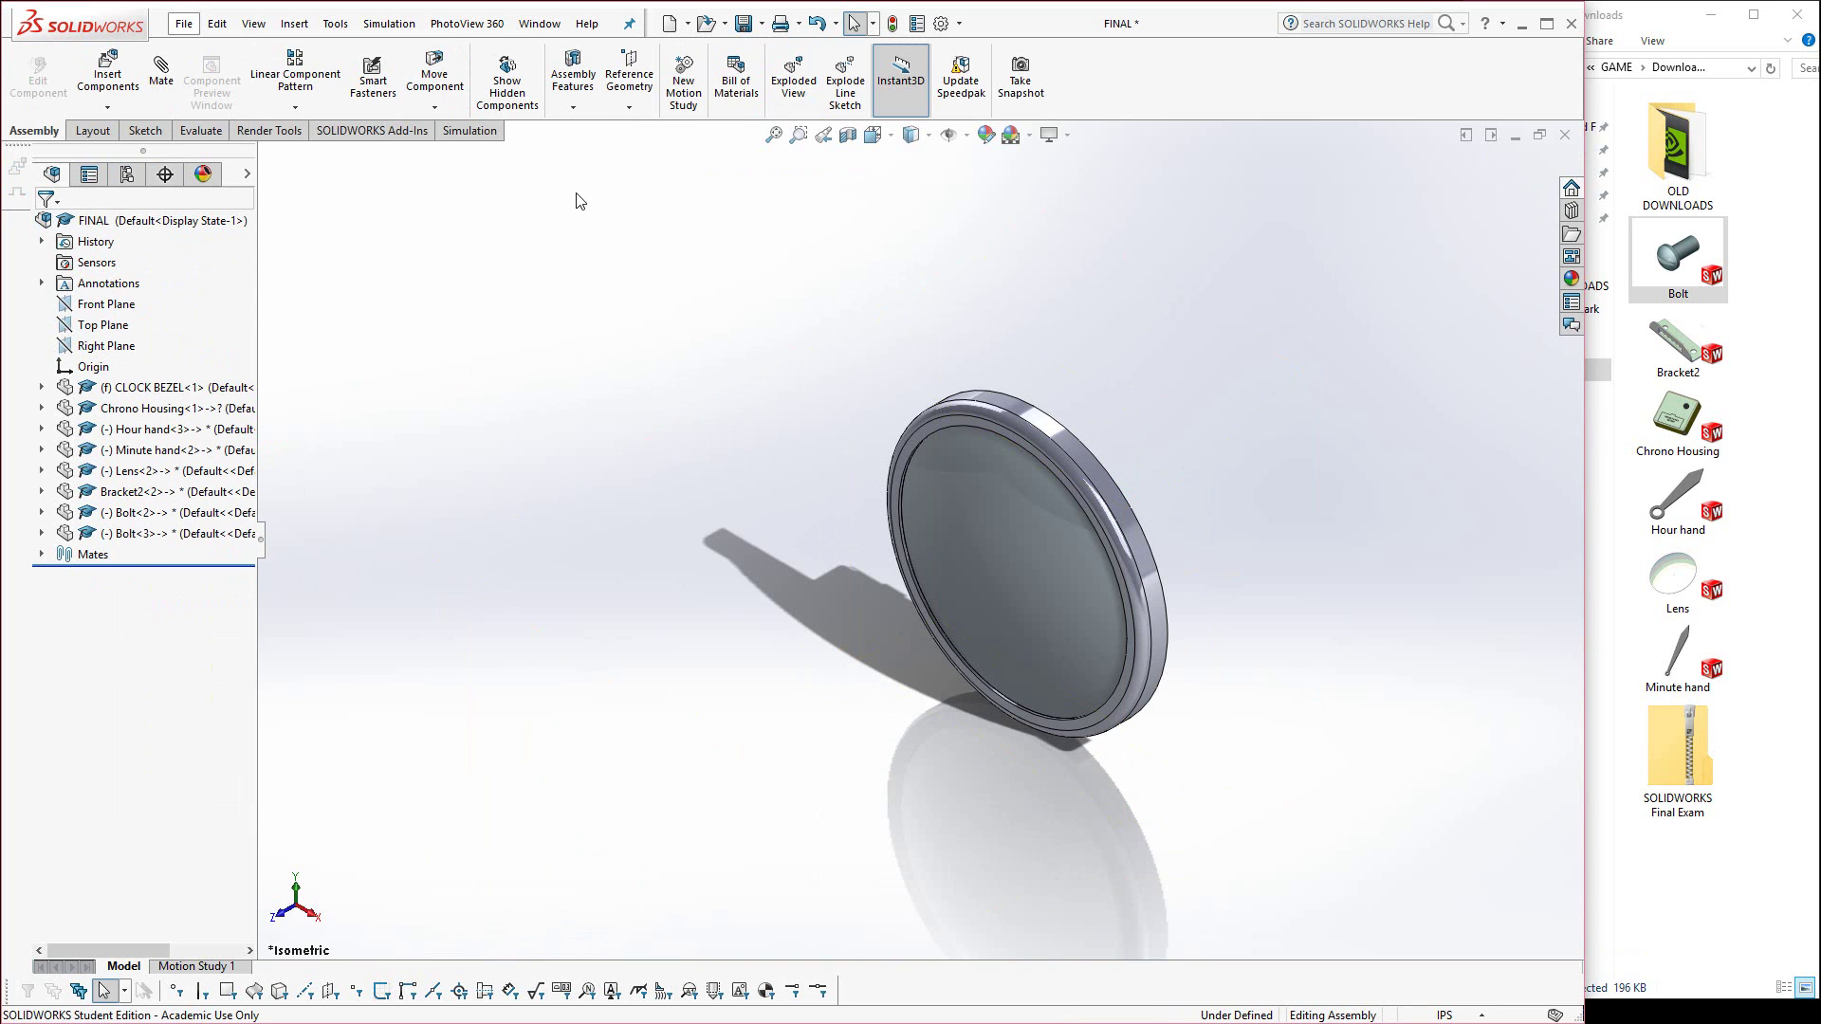
pyautogui.click(745, 24)
pyautogui.click(383, 314)
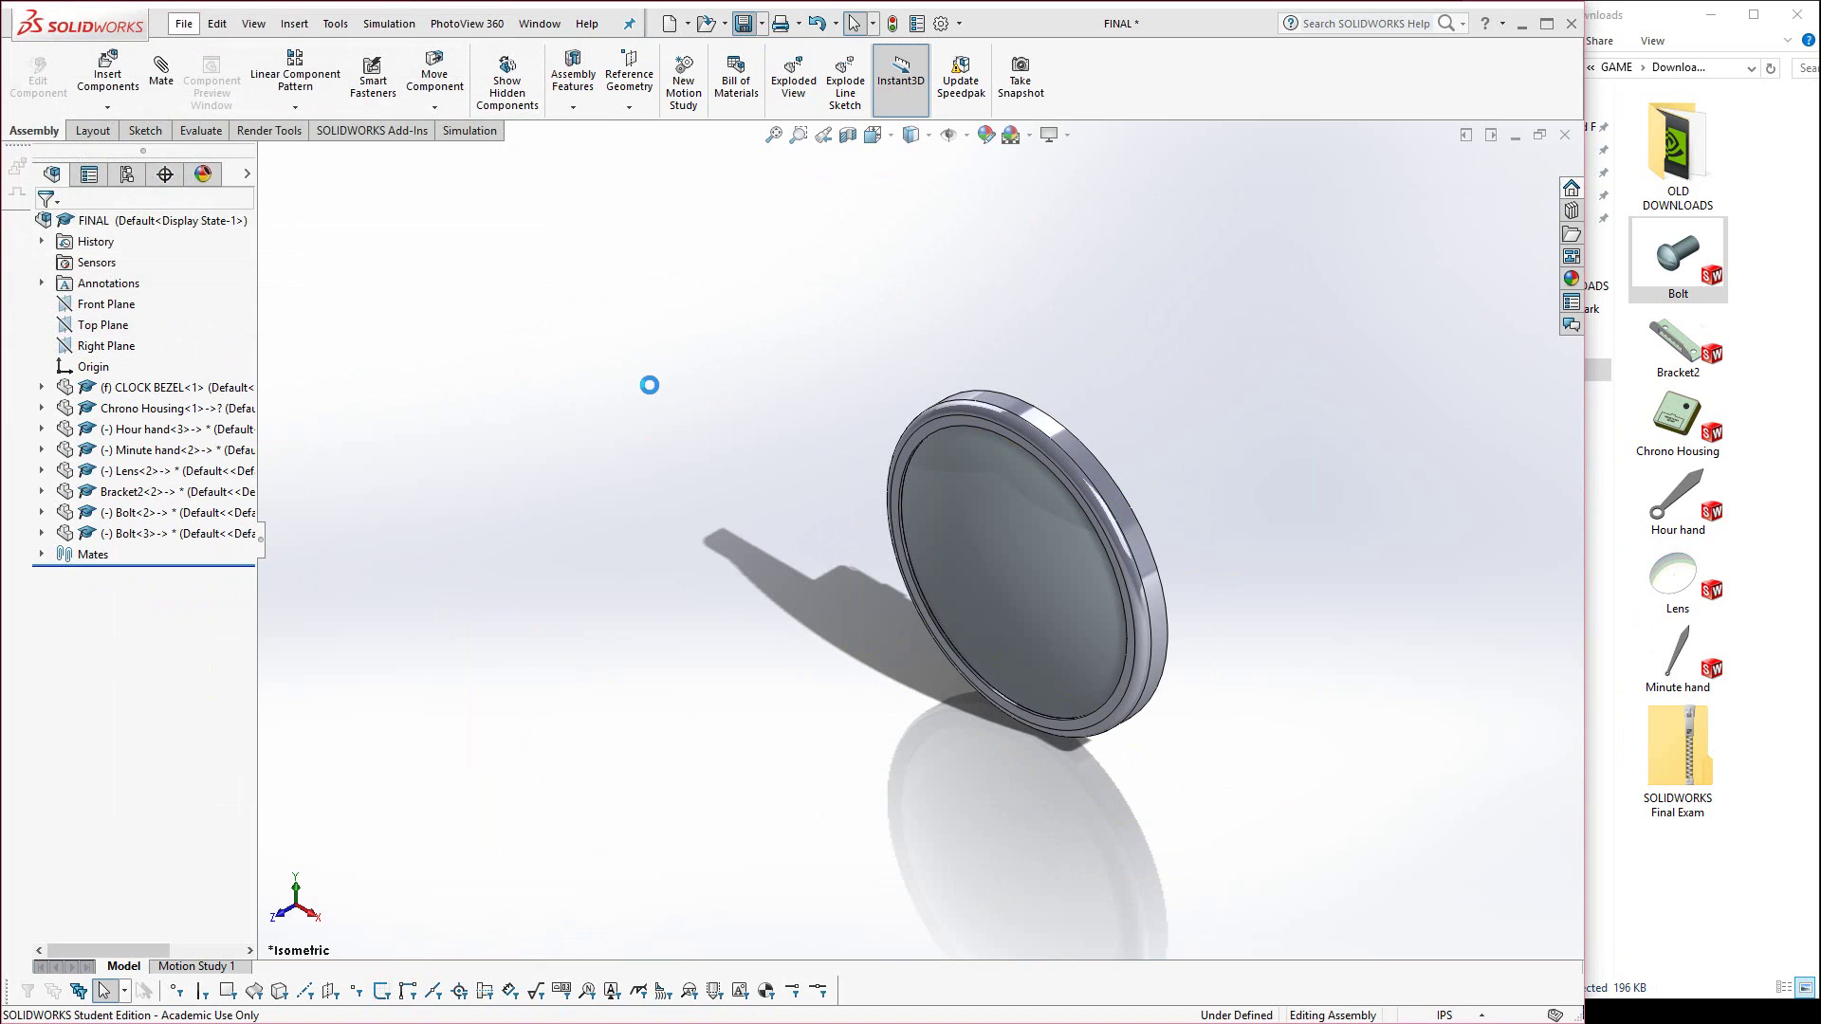
# Make an A (ANSI) Landscape drawing from the assembly and place its Isometric Exploded view in the upper right, shaded with edges.
pyautogui.click(183, 26)
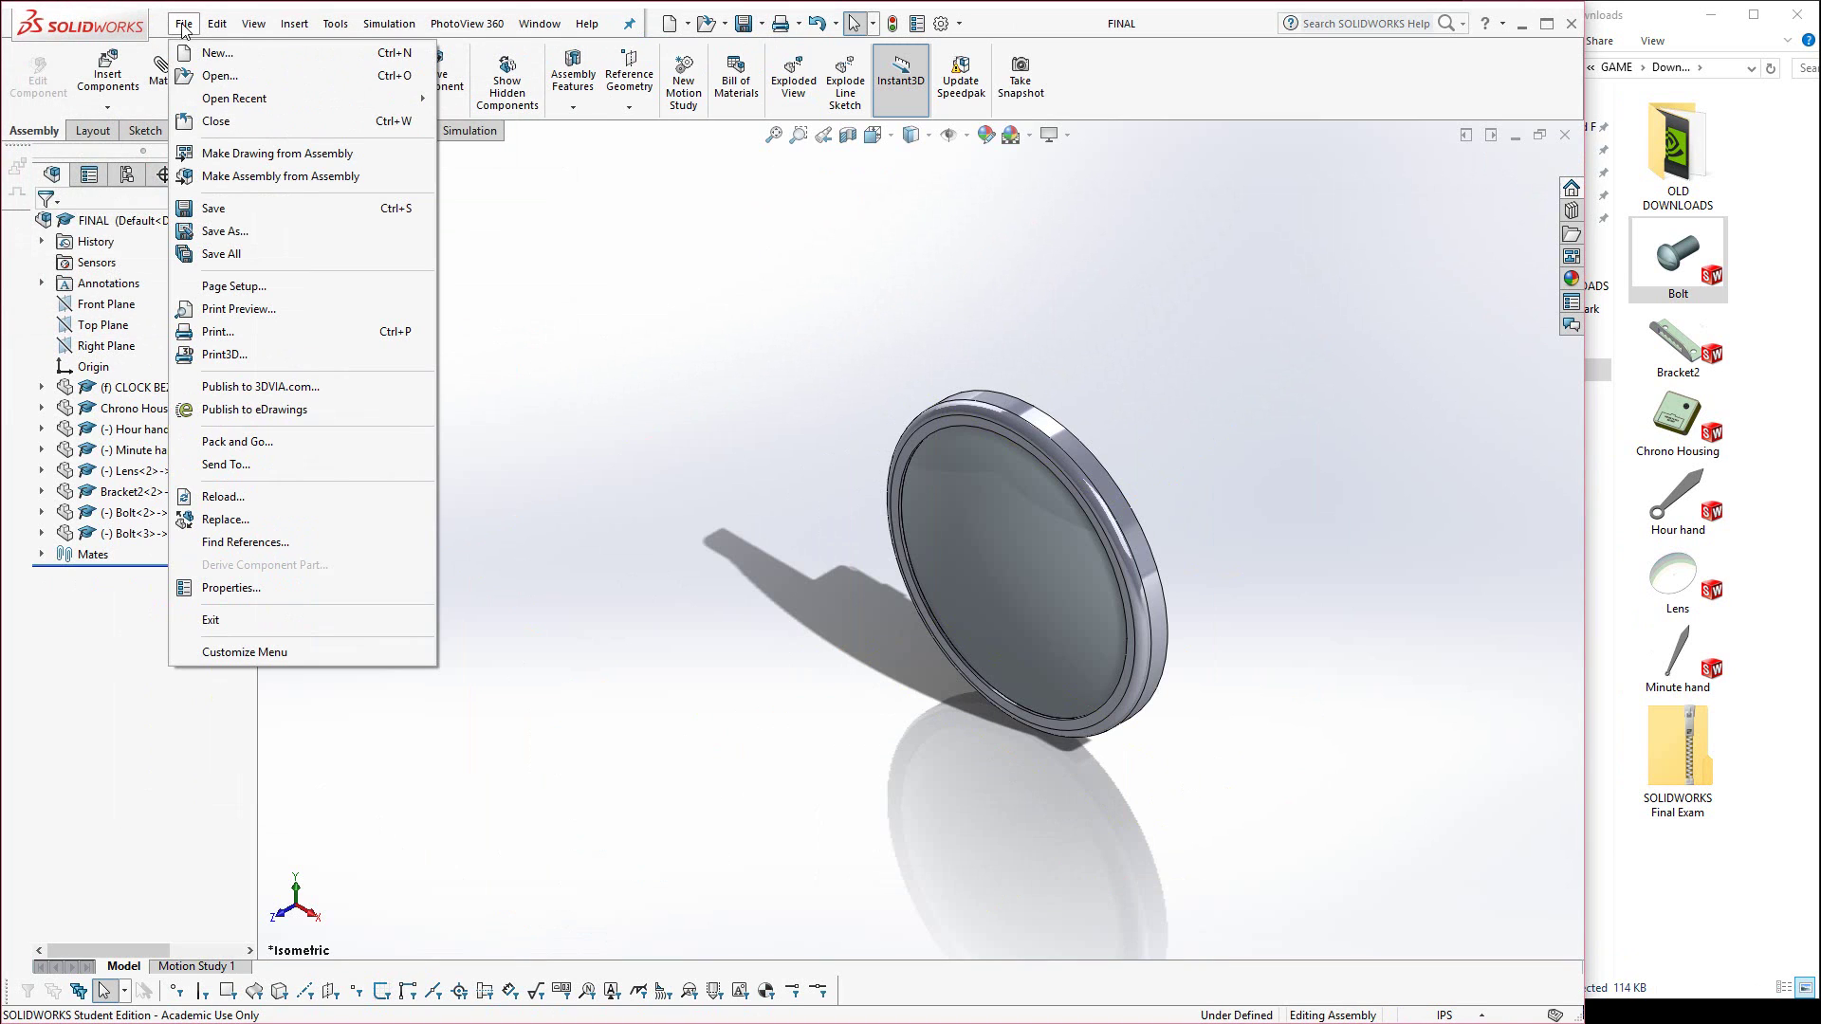
pyautogui.click(234, 155)
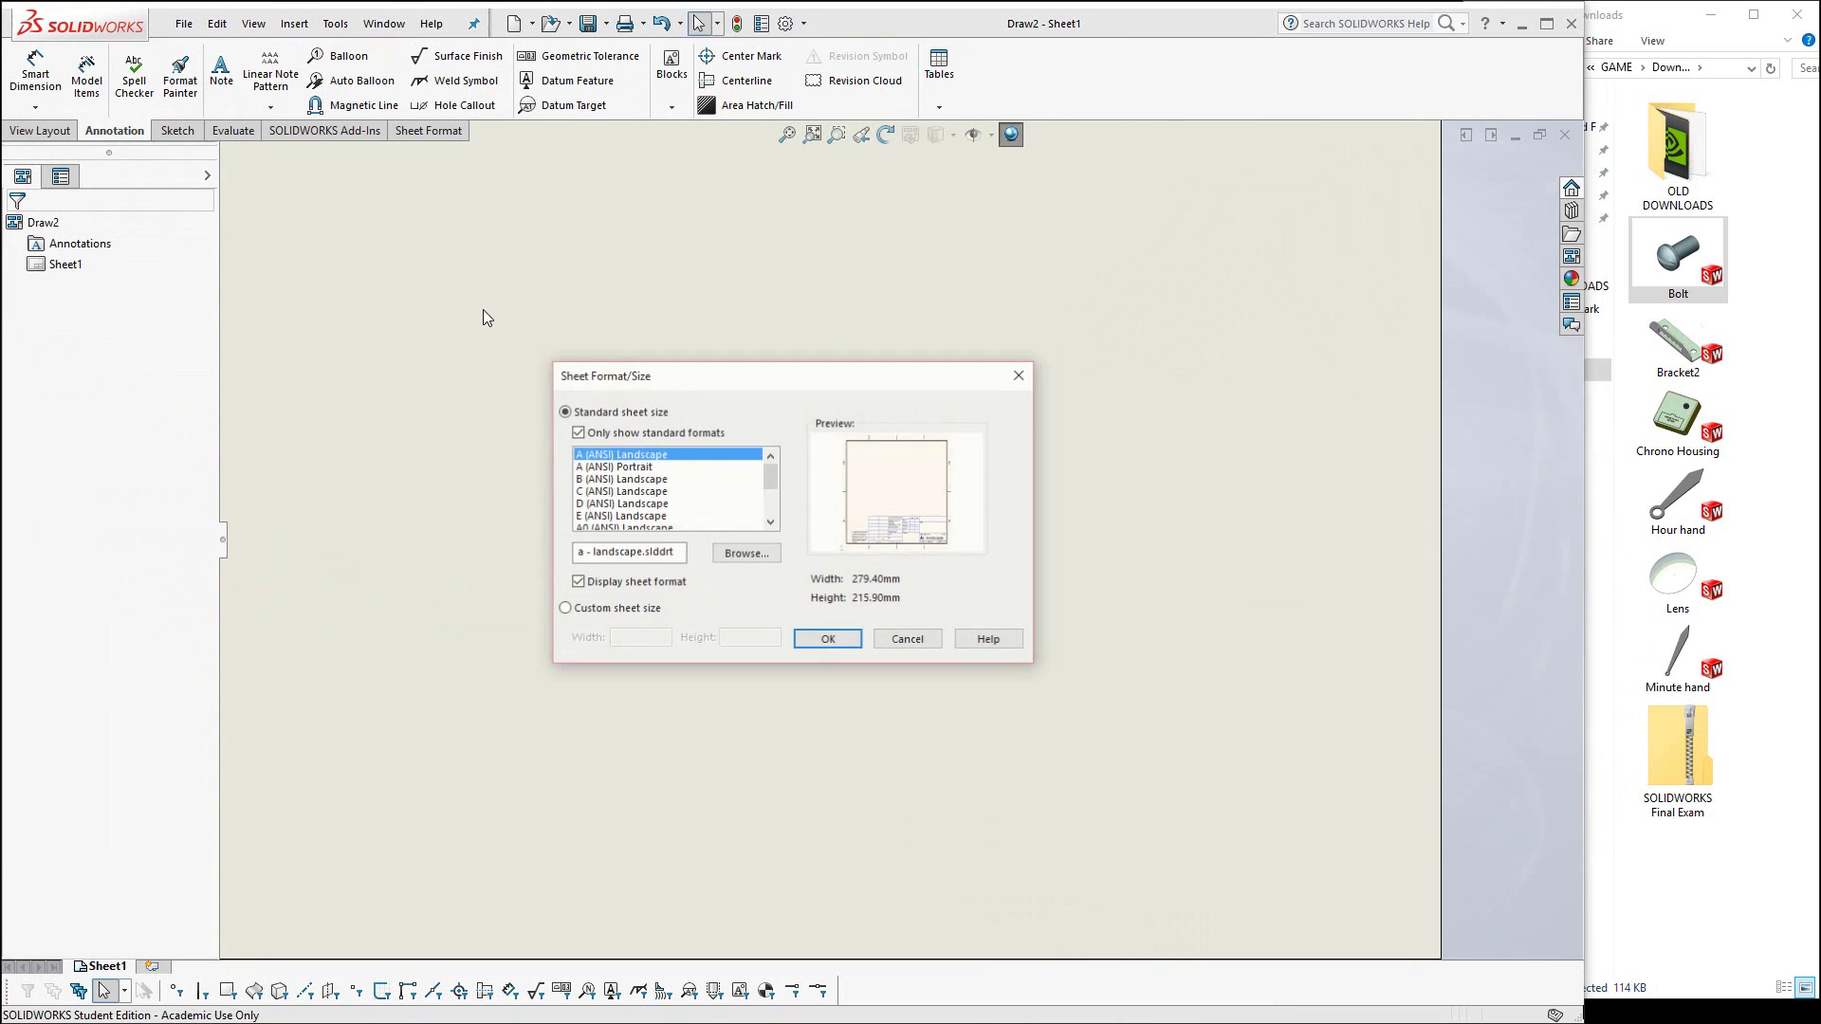
pyautogui.click(826, 641)
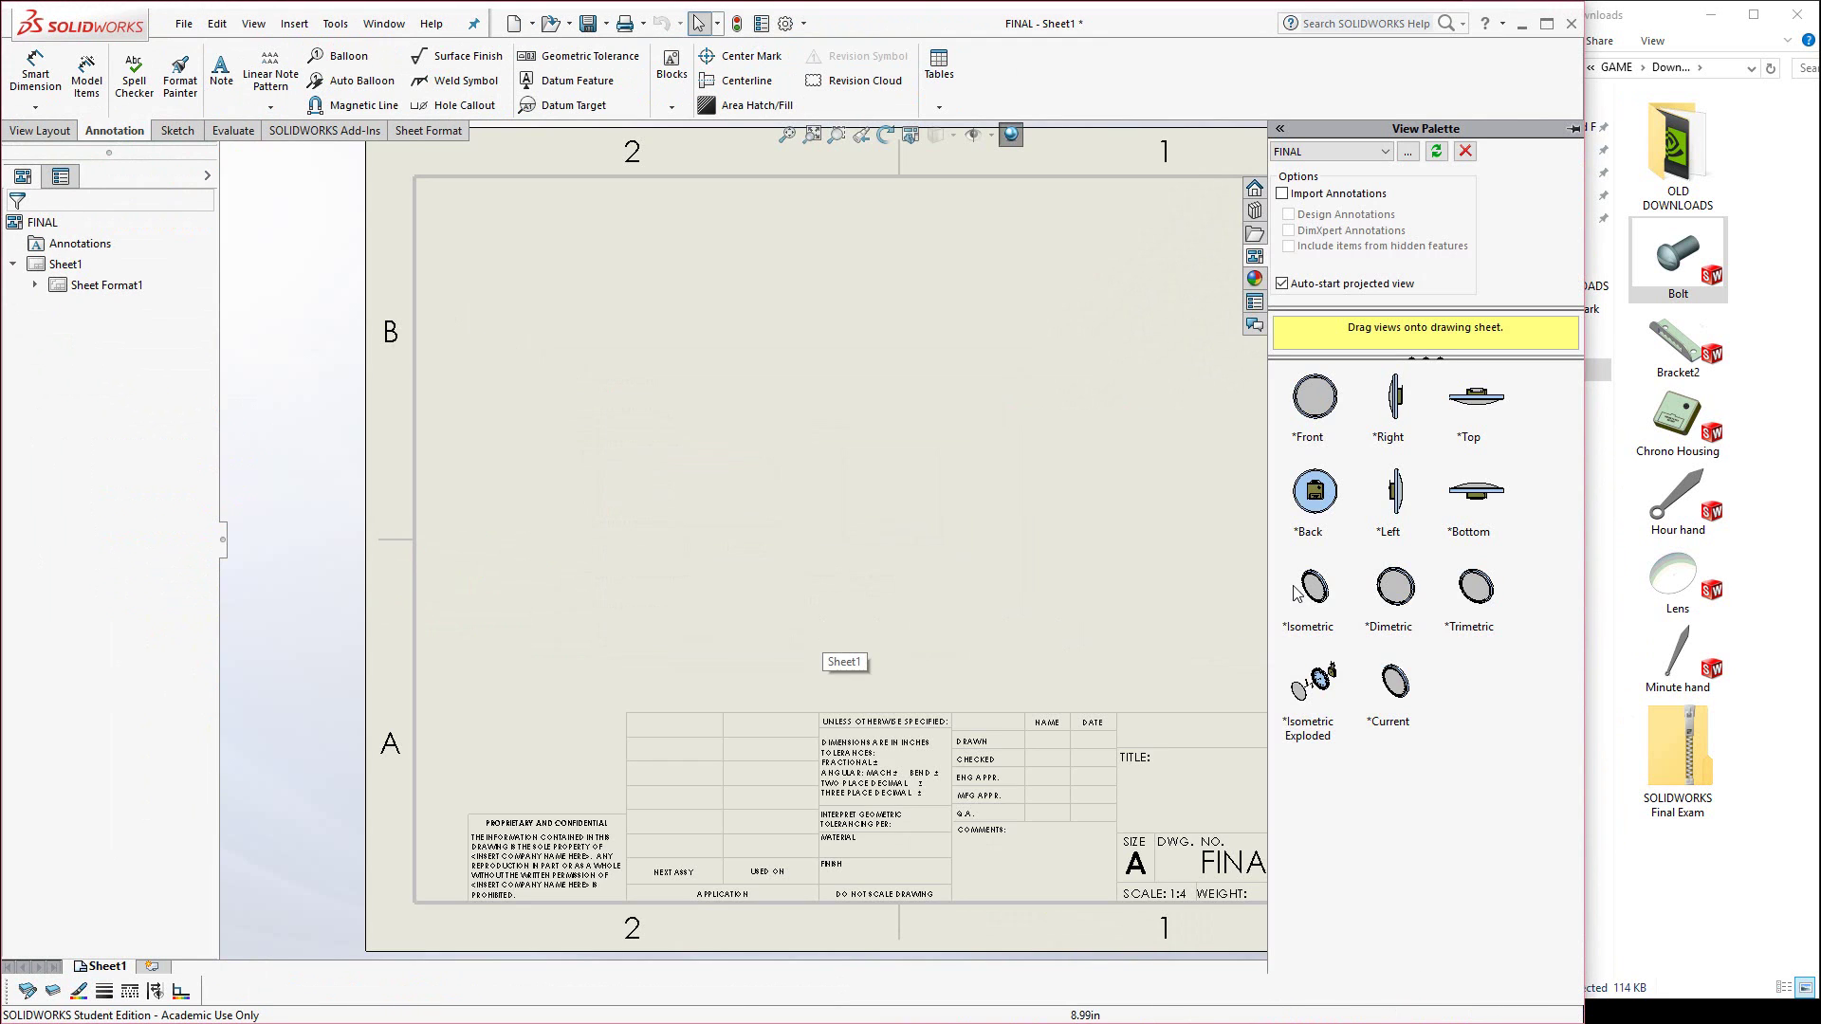
pyautogui.moveTo(1312, 681)
pyautogui.mouseDown()
pyautogui.moveTo(1185, 493)
pyautogui.moveTo(1255, 429)
pyautogui.mouseUp()
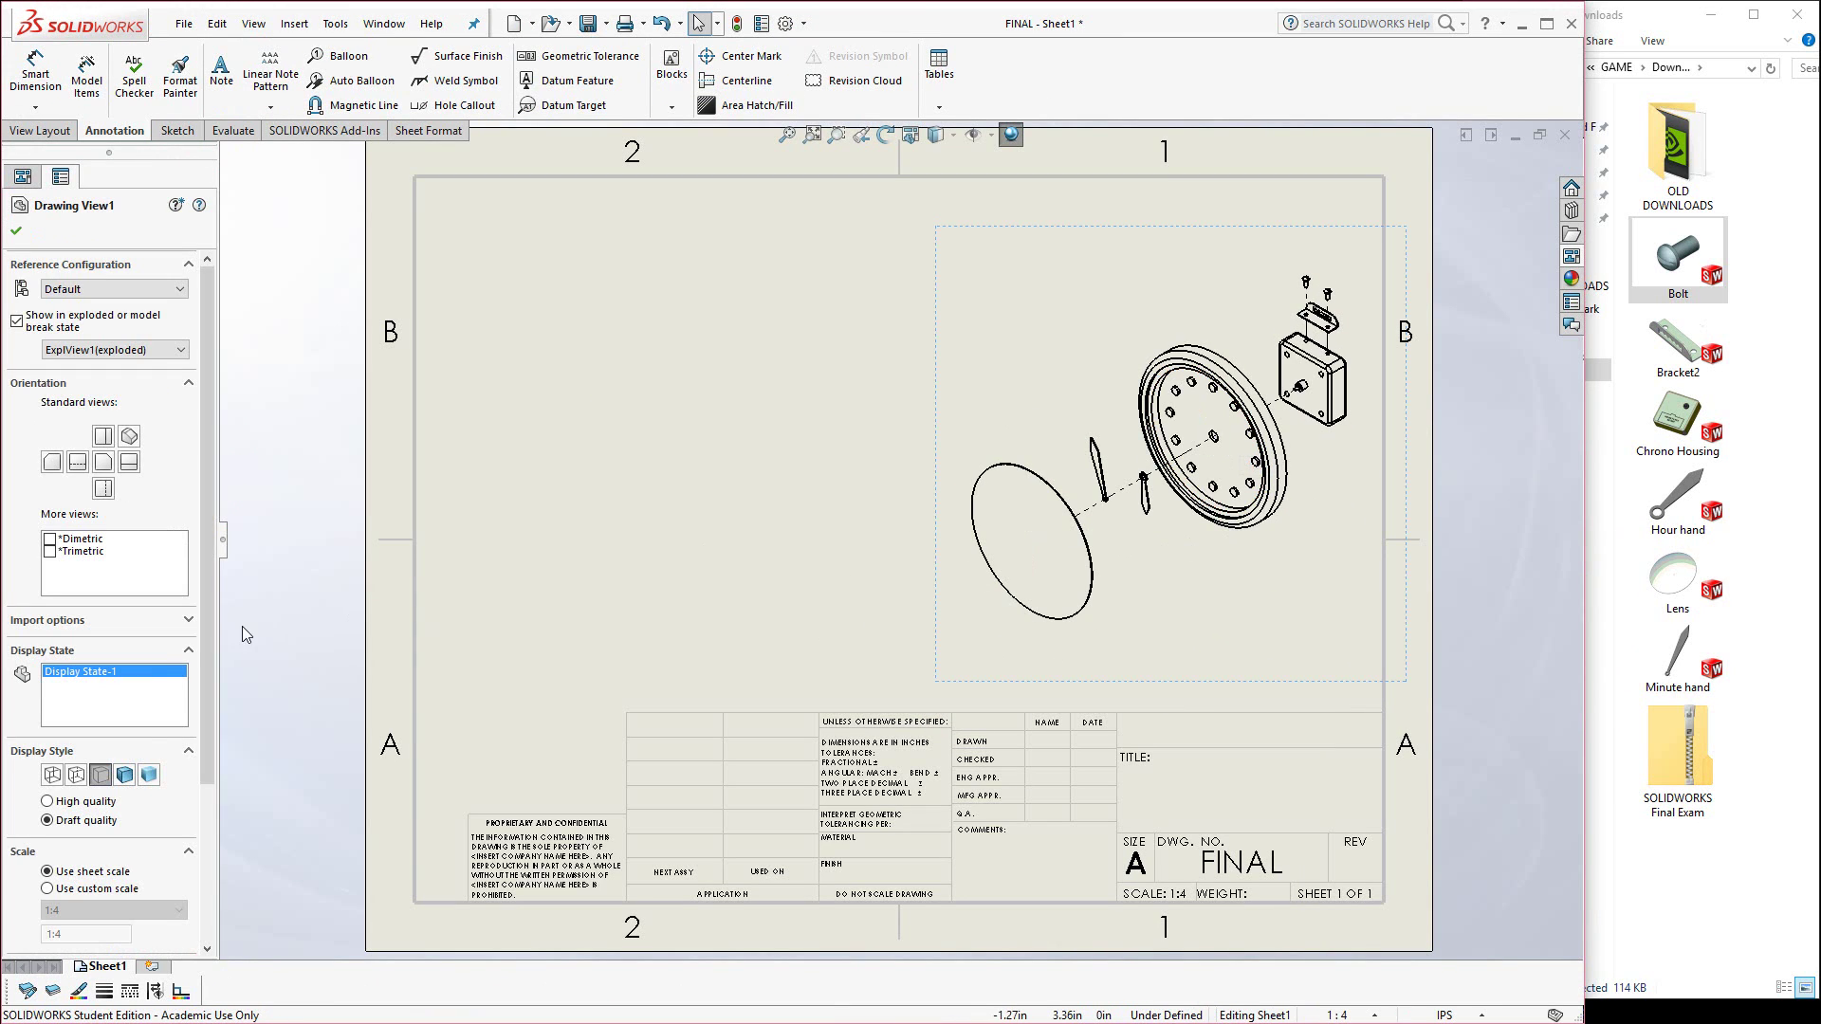
pyautogui.click(124, 776)
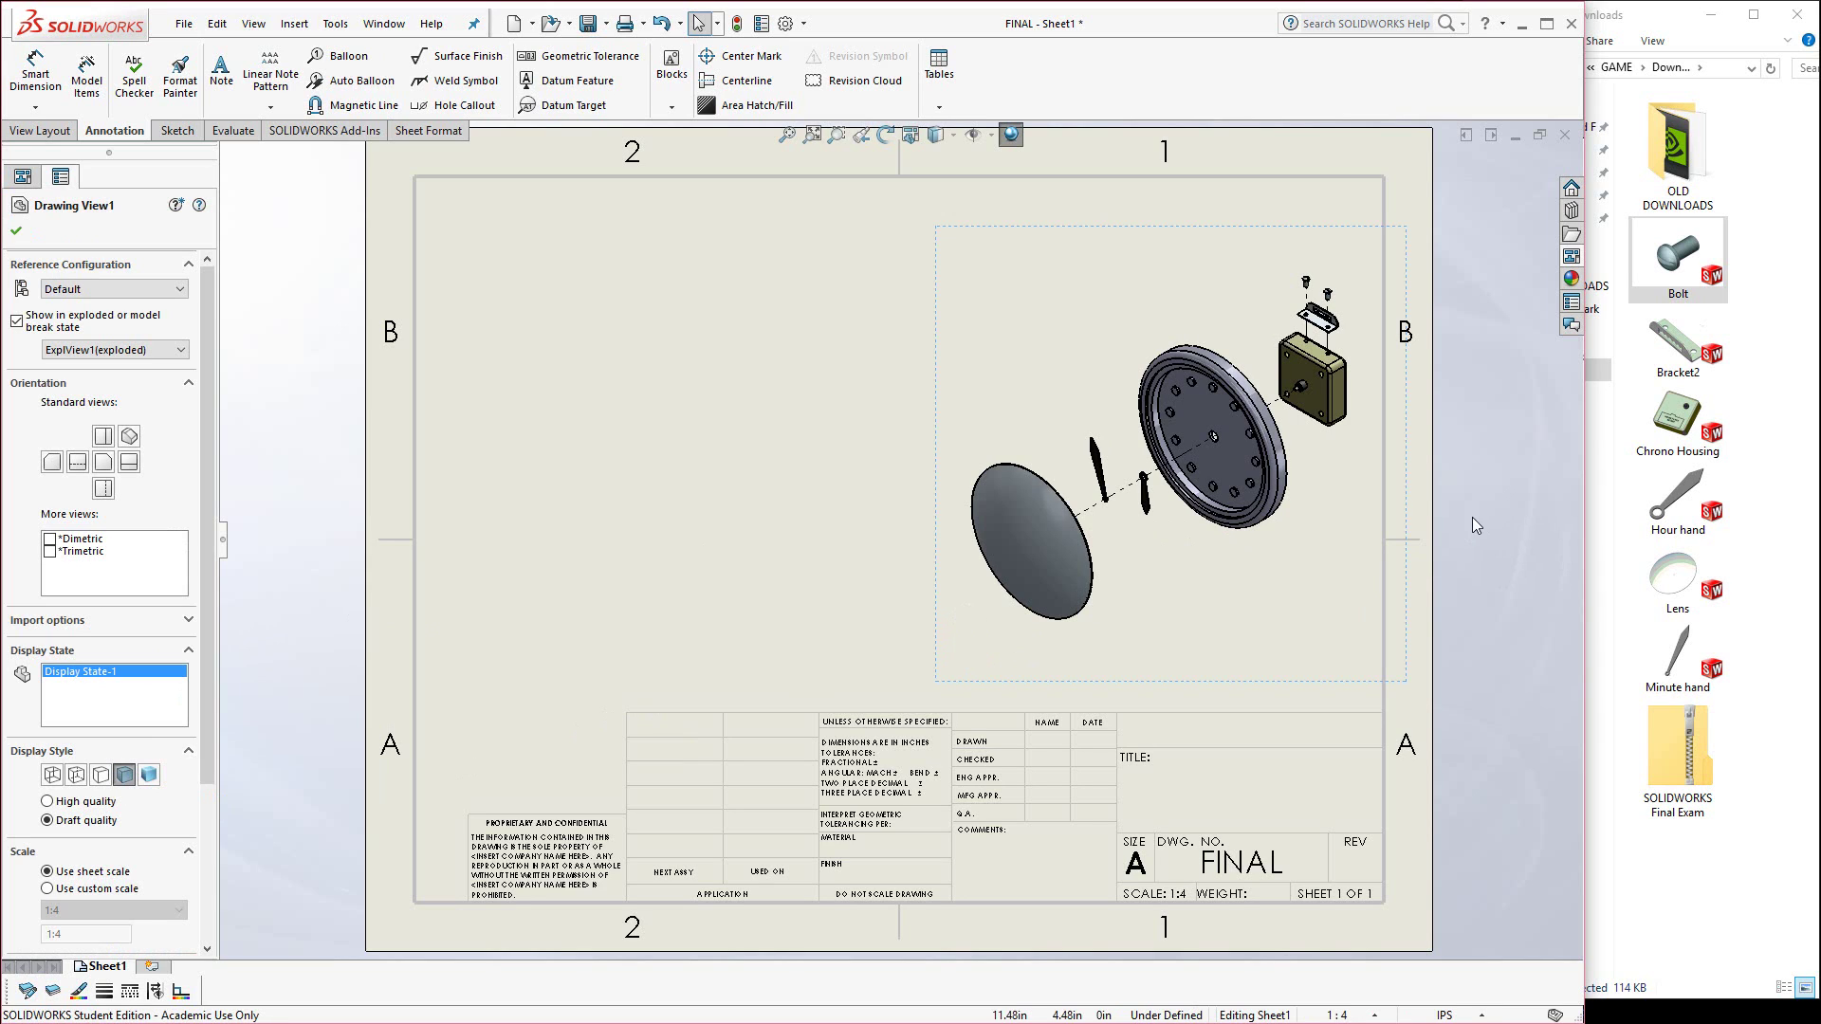
# Place the assembly's Front view on the sheet's left half and project one view to its left and one below it.
pyautogui.click(1571, 256)
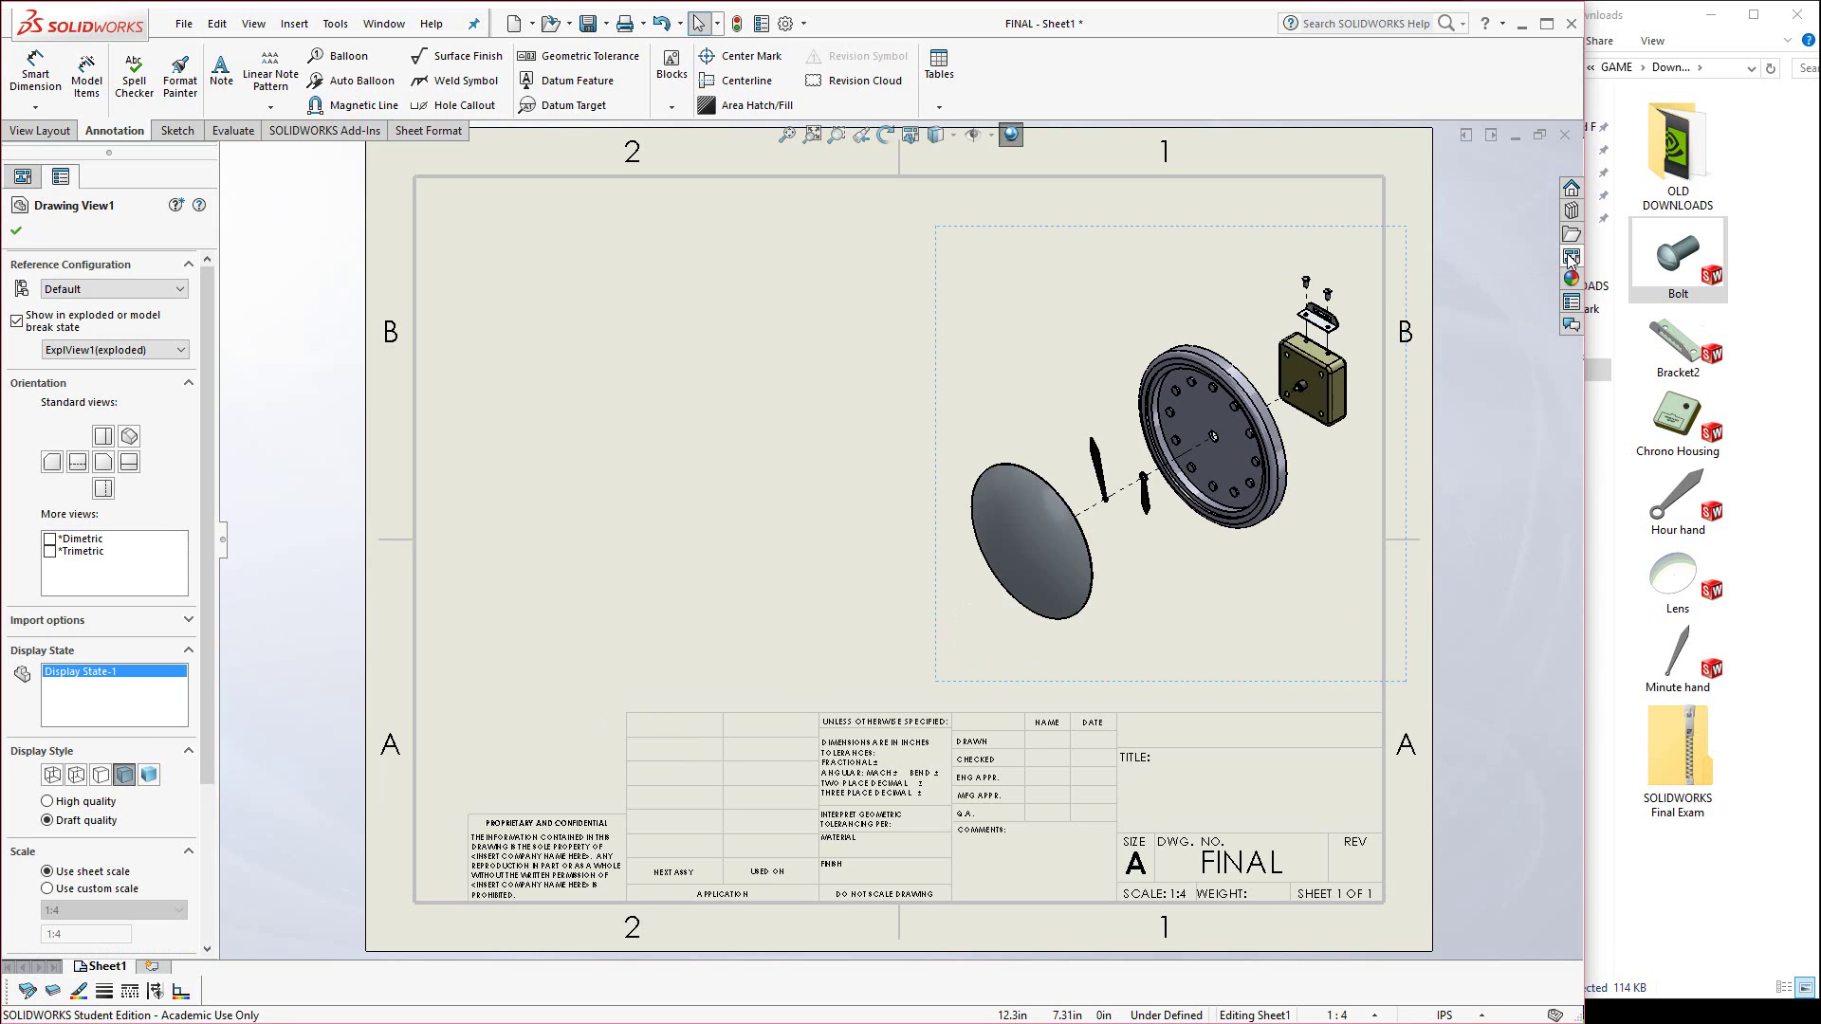
pyautogui.moveTo(1590, 259); pyautogui.dragTo(1816, 277)
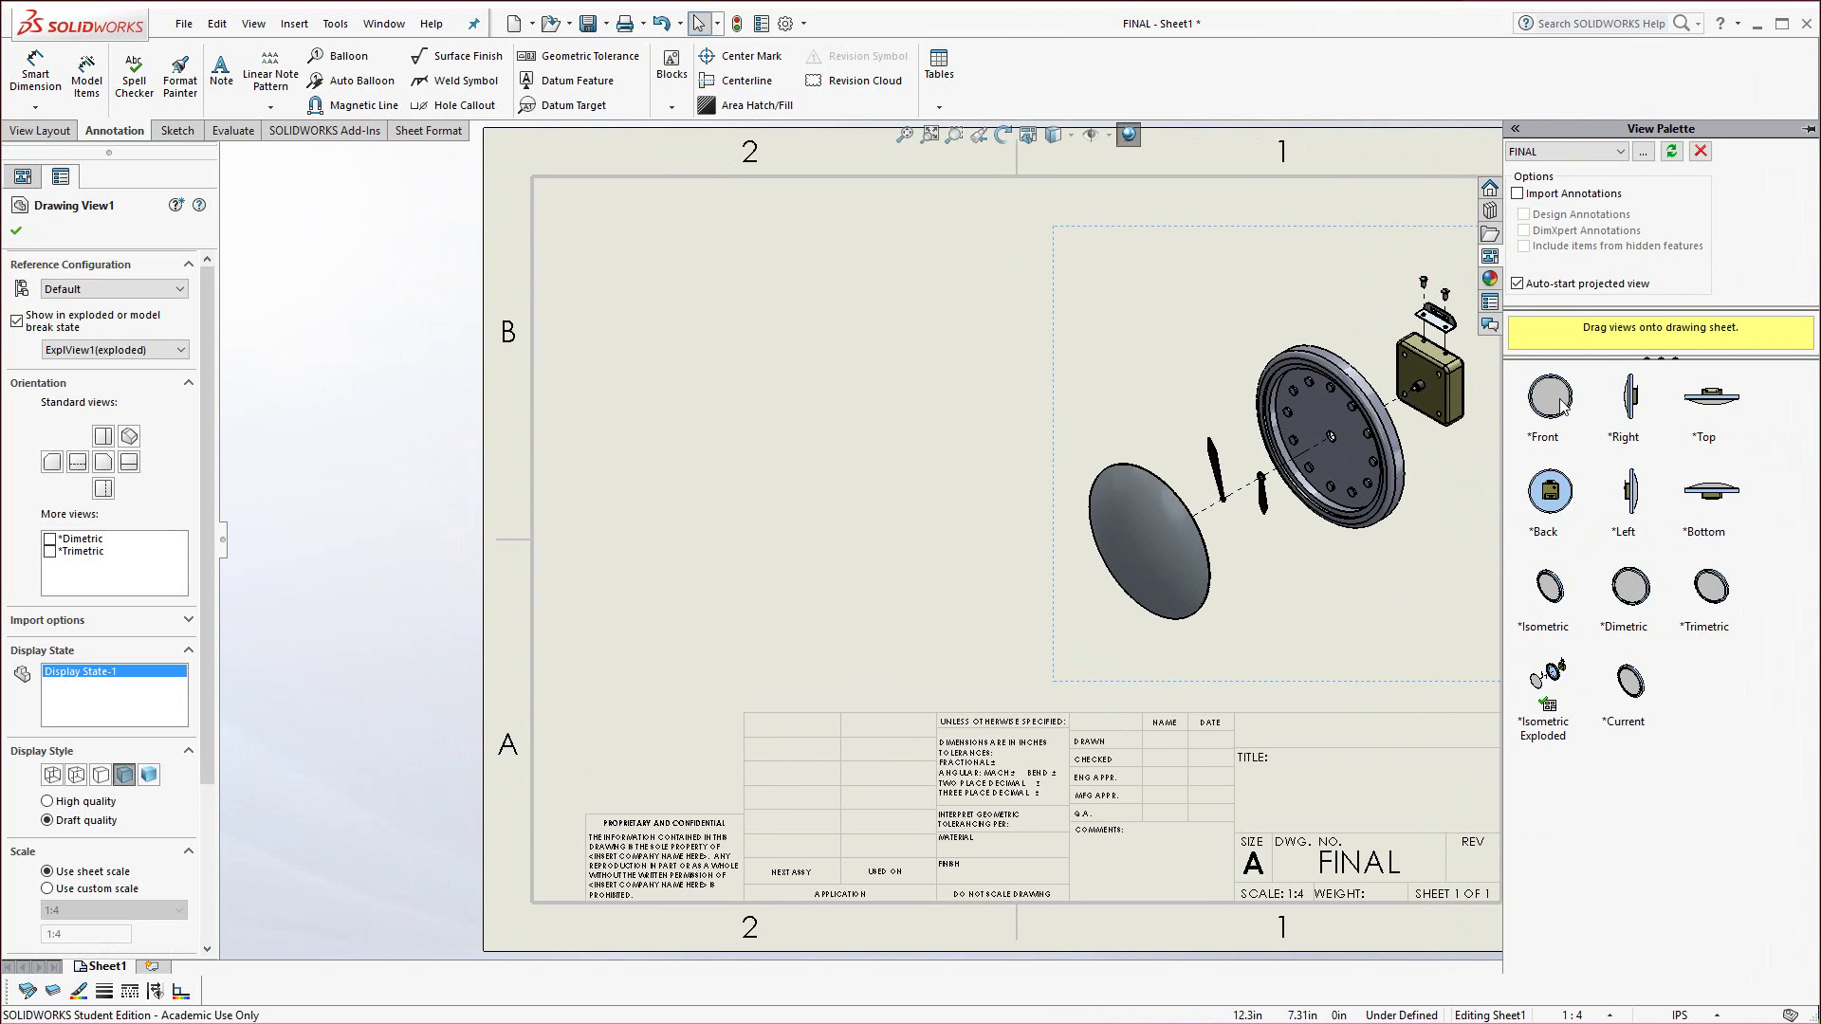
pyautogui.moveTo(1561, 406)
pyautogui.mouseDown()
pyautogui.moveTo(994, 446)
pyautogui.moveTo(721, 526)
pyautogui.moveTo(740, 533)
pyautogui.mouseUp()
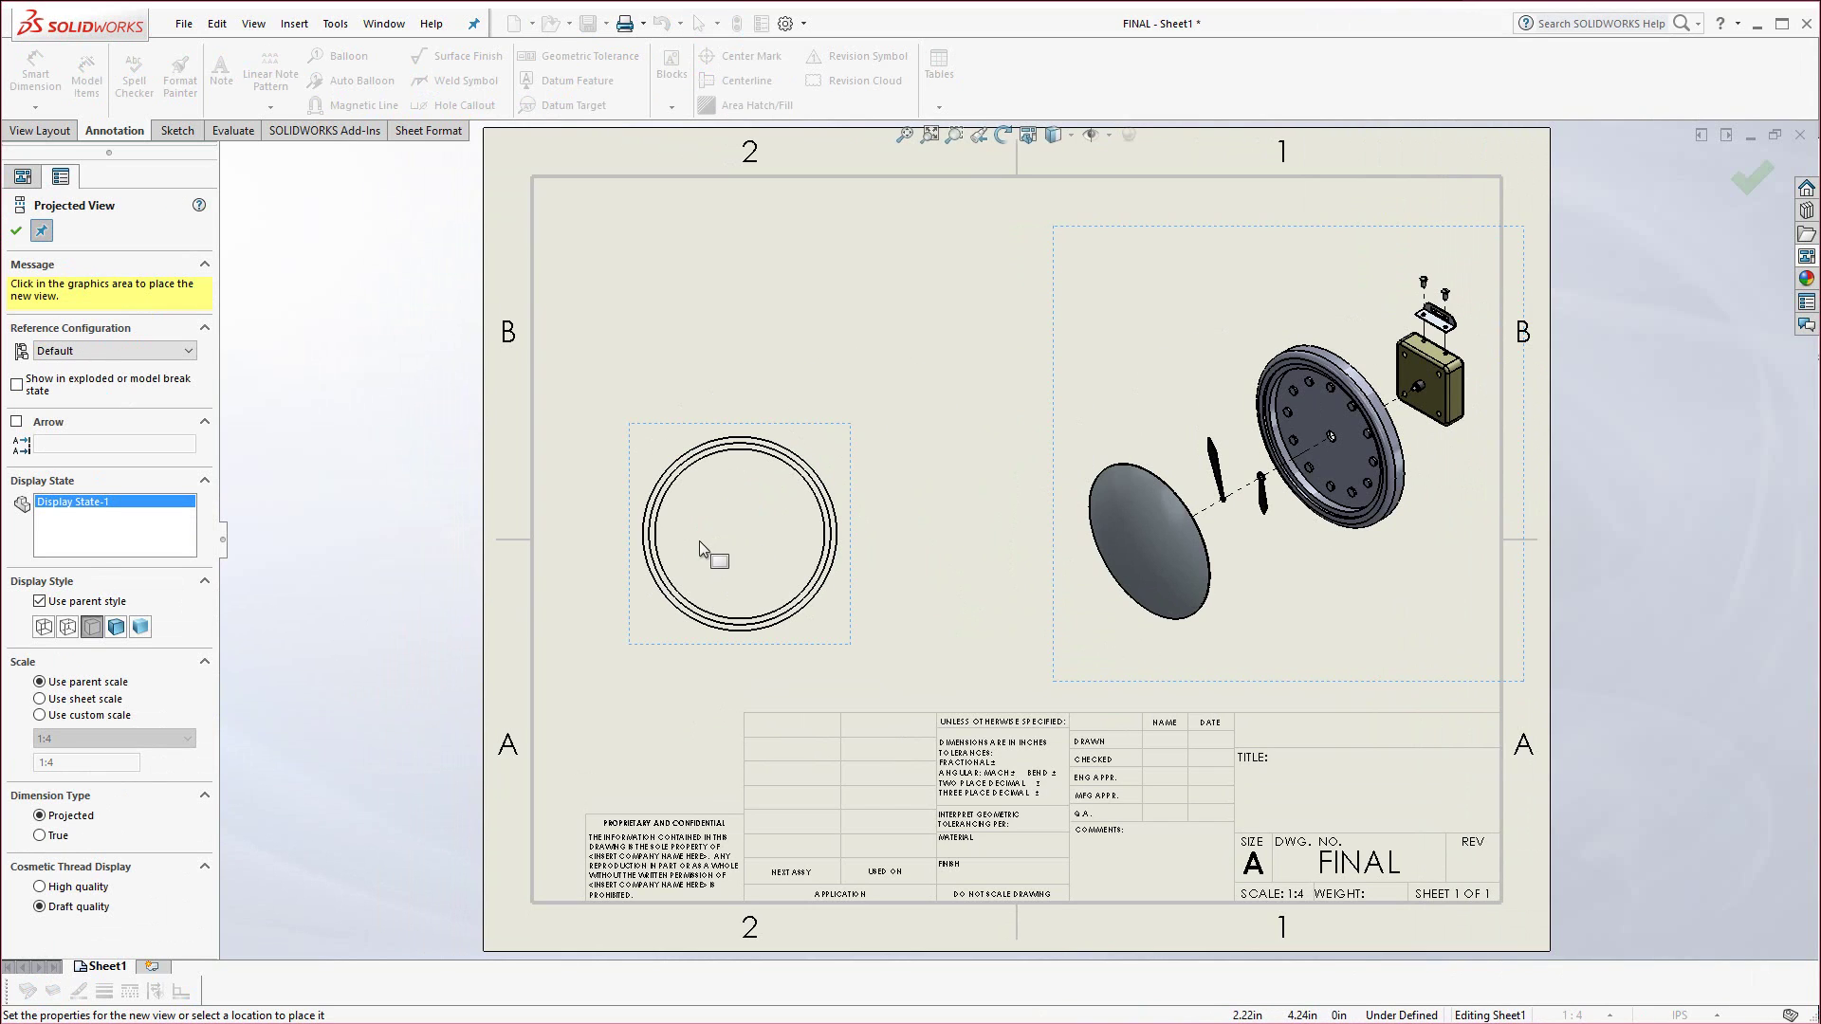
pyautogui.click(598, 569)
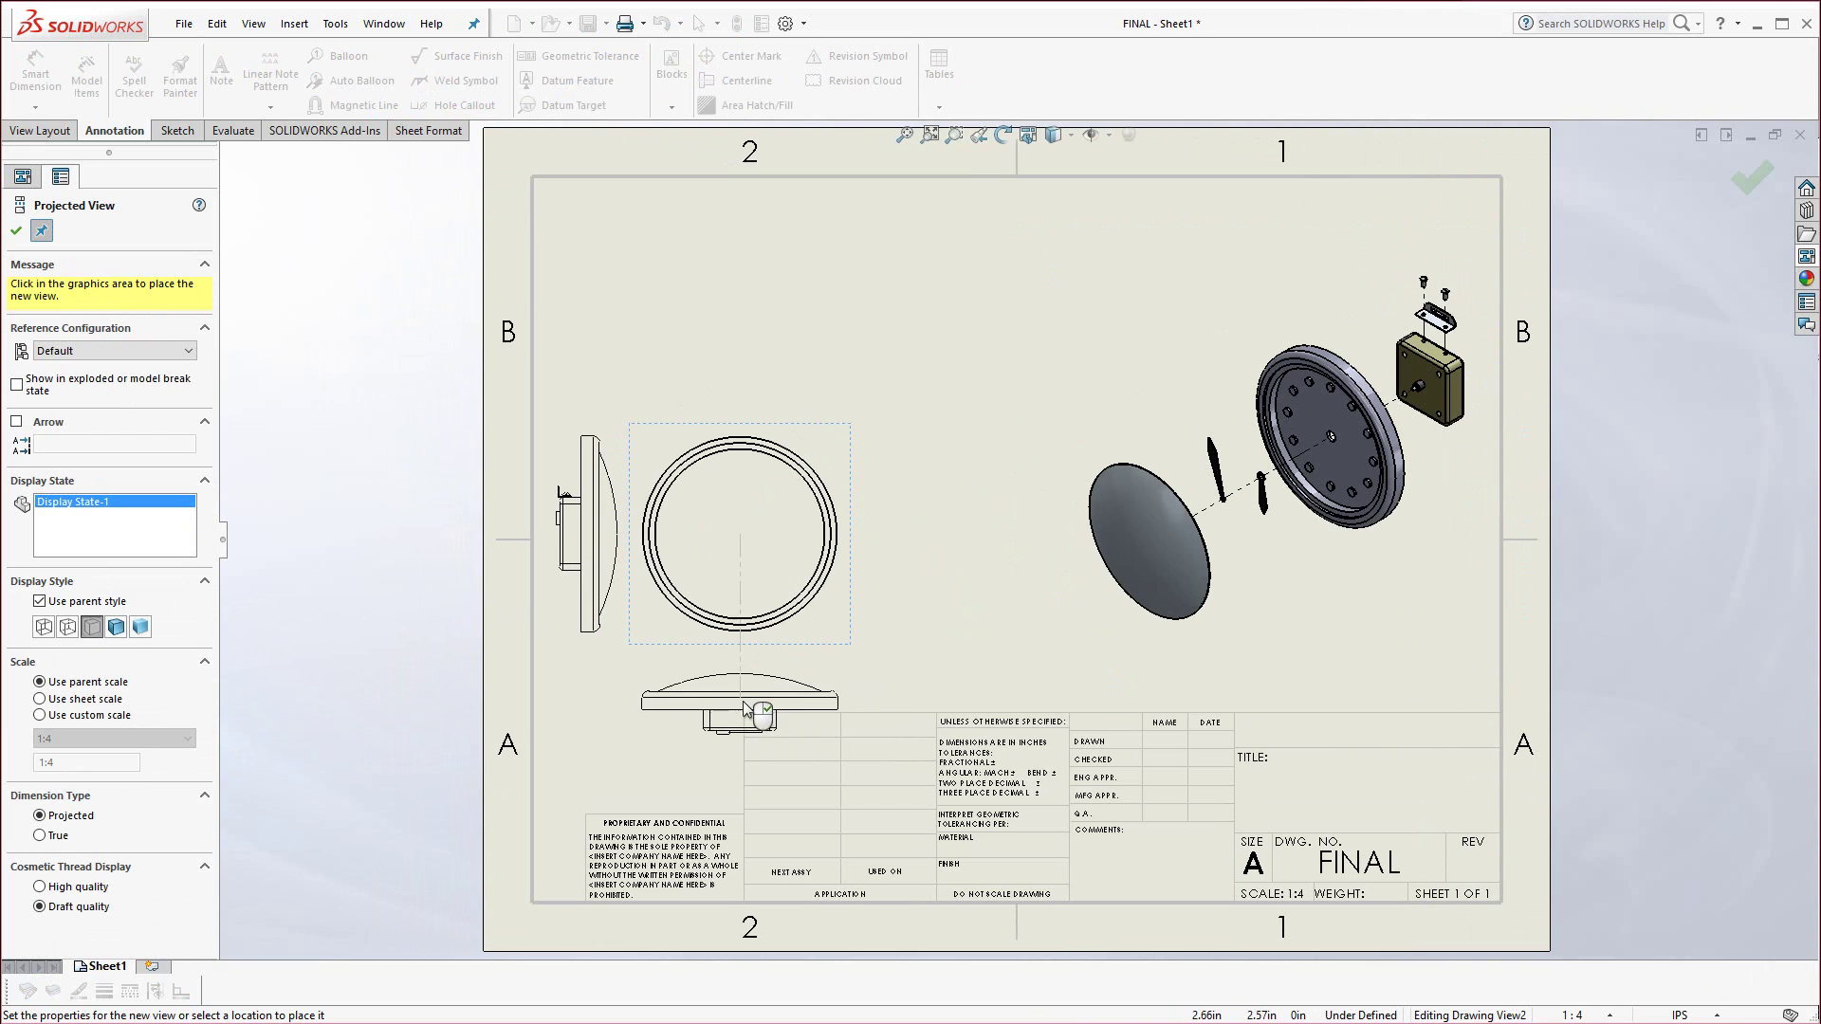
pyautogui.click(744, 695)
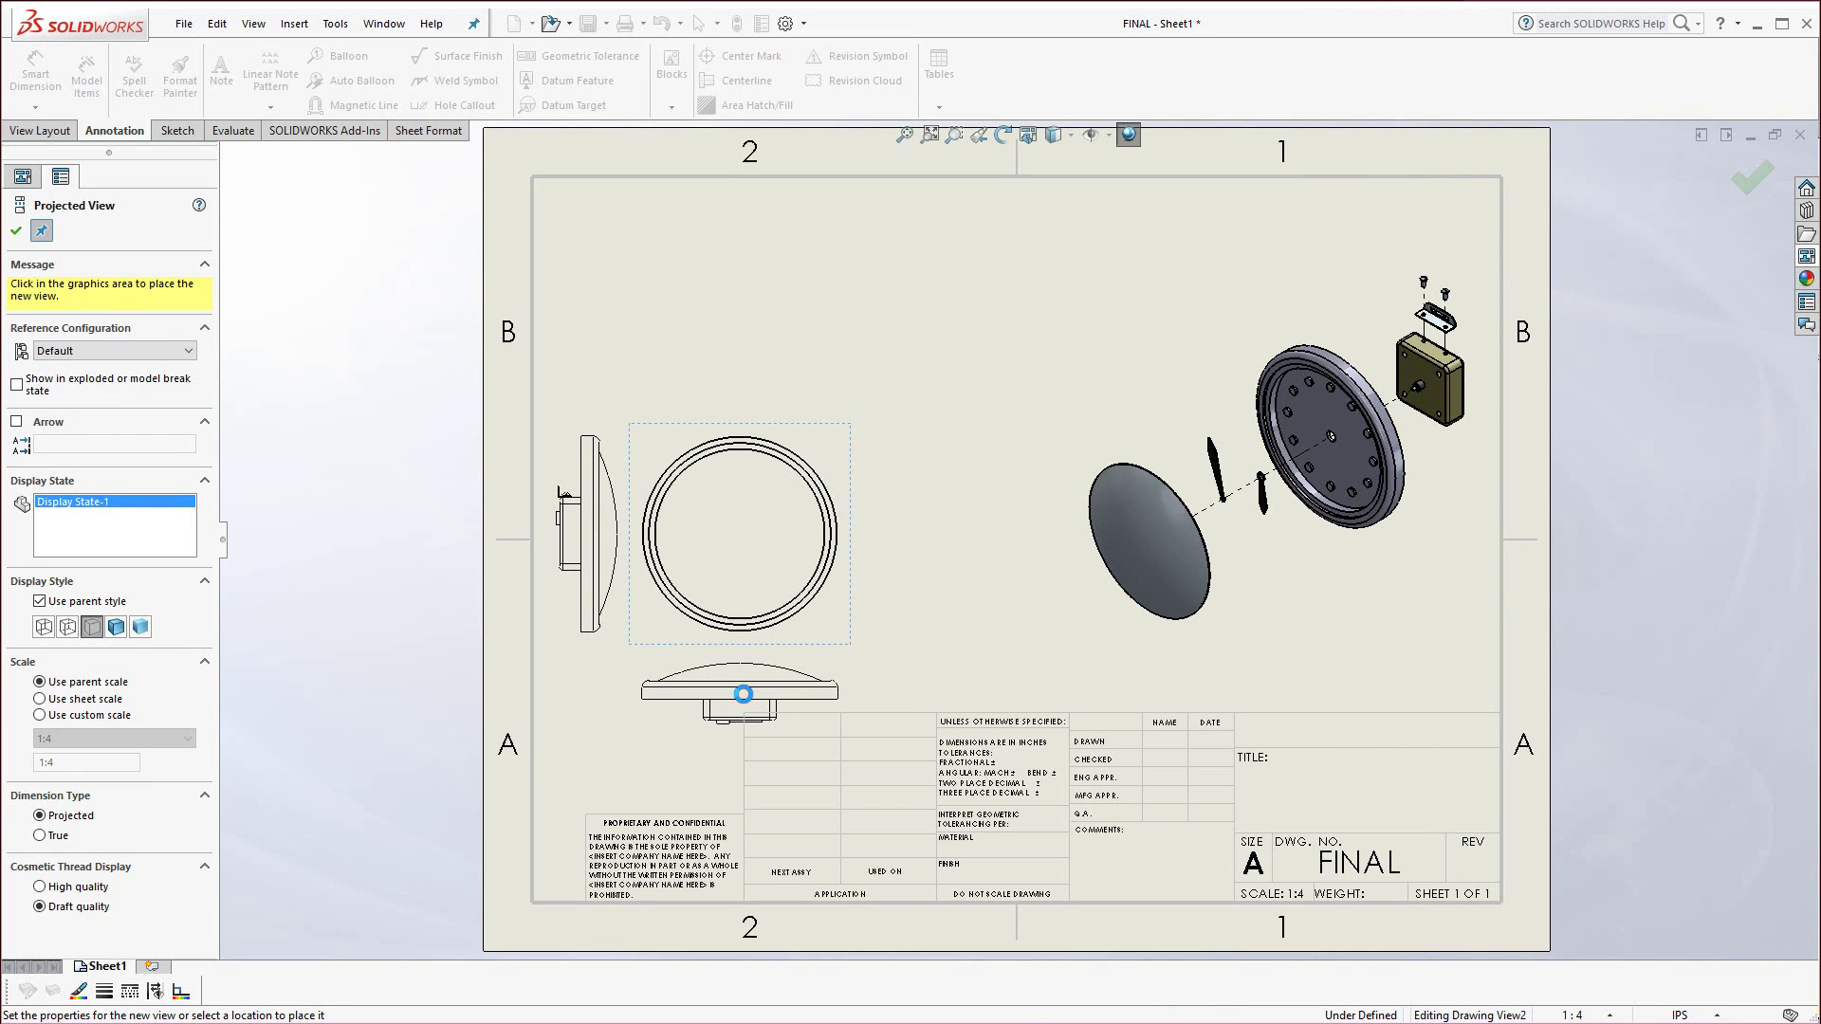
pyautogui.press('Escape')
# Set the front view and its two projected views to the Hidden Lines Visible display style.
pyautogui.click(827, 630)
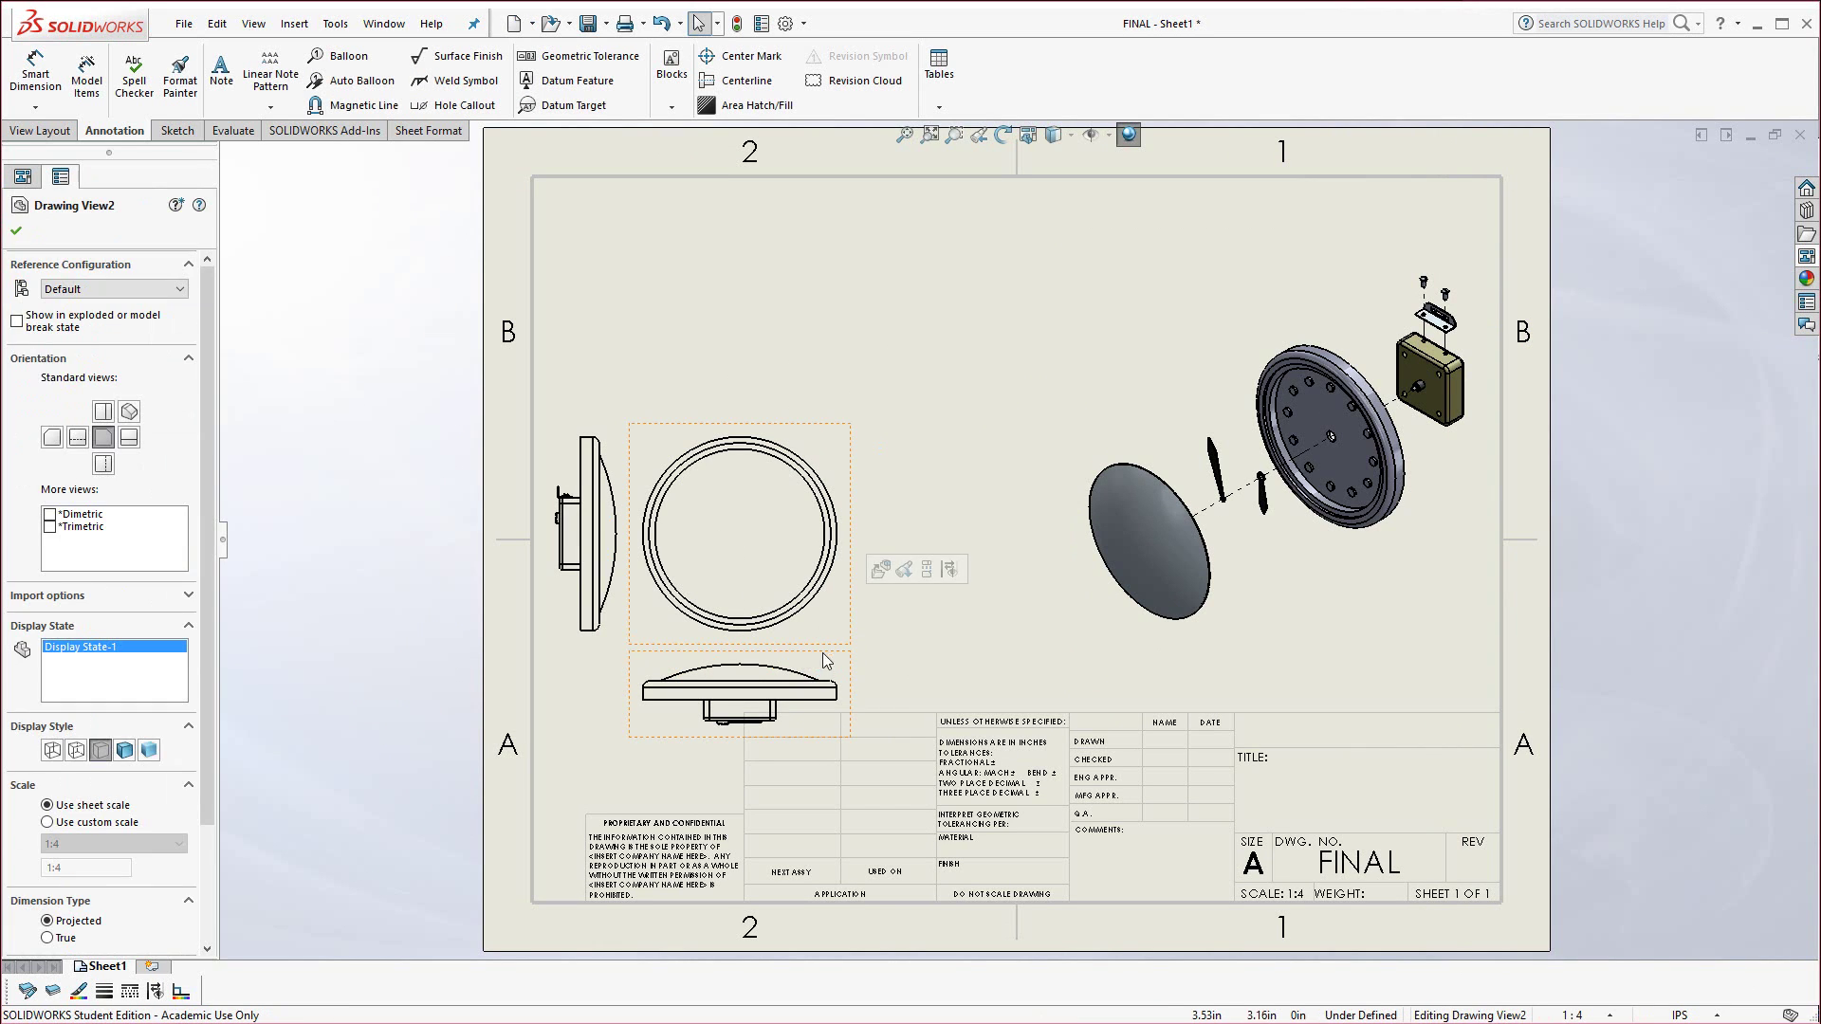
pyautogui.keyDown('ctrl'); pyautogui.click(825, 669); pyautogui.keyUp('ctrl')
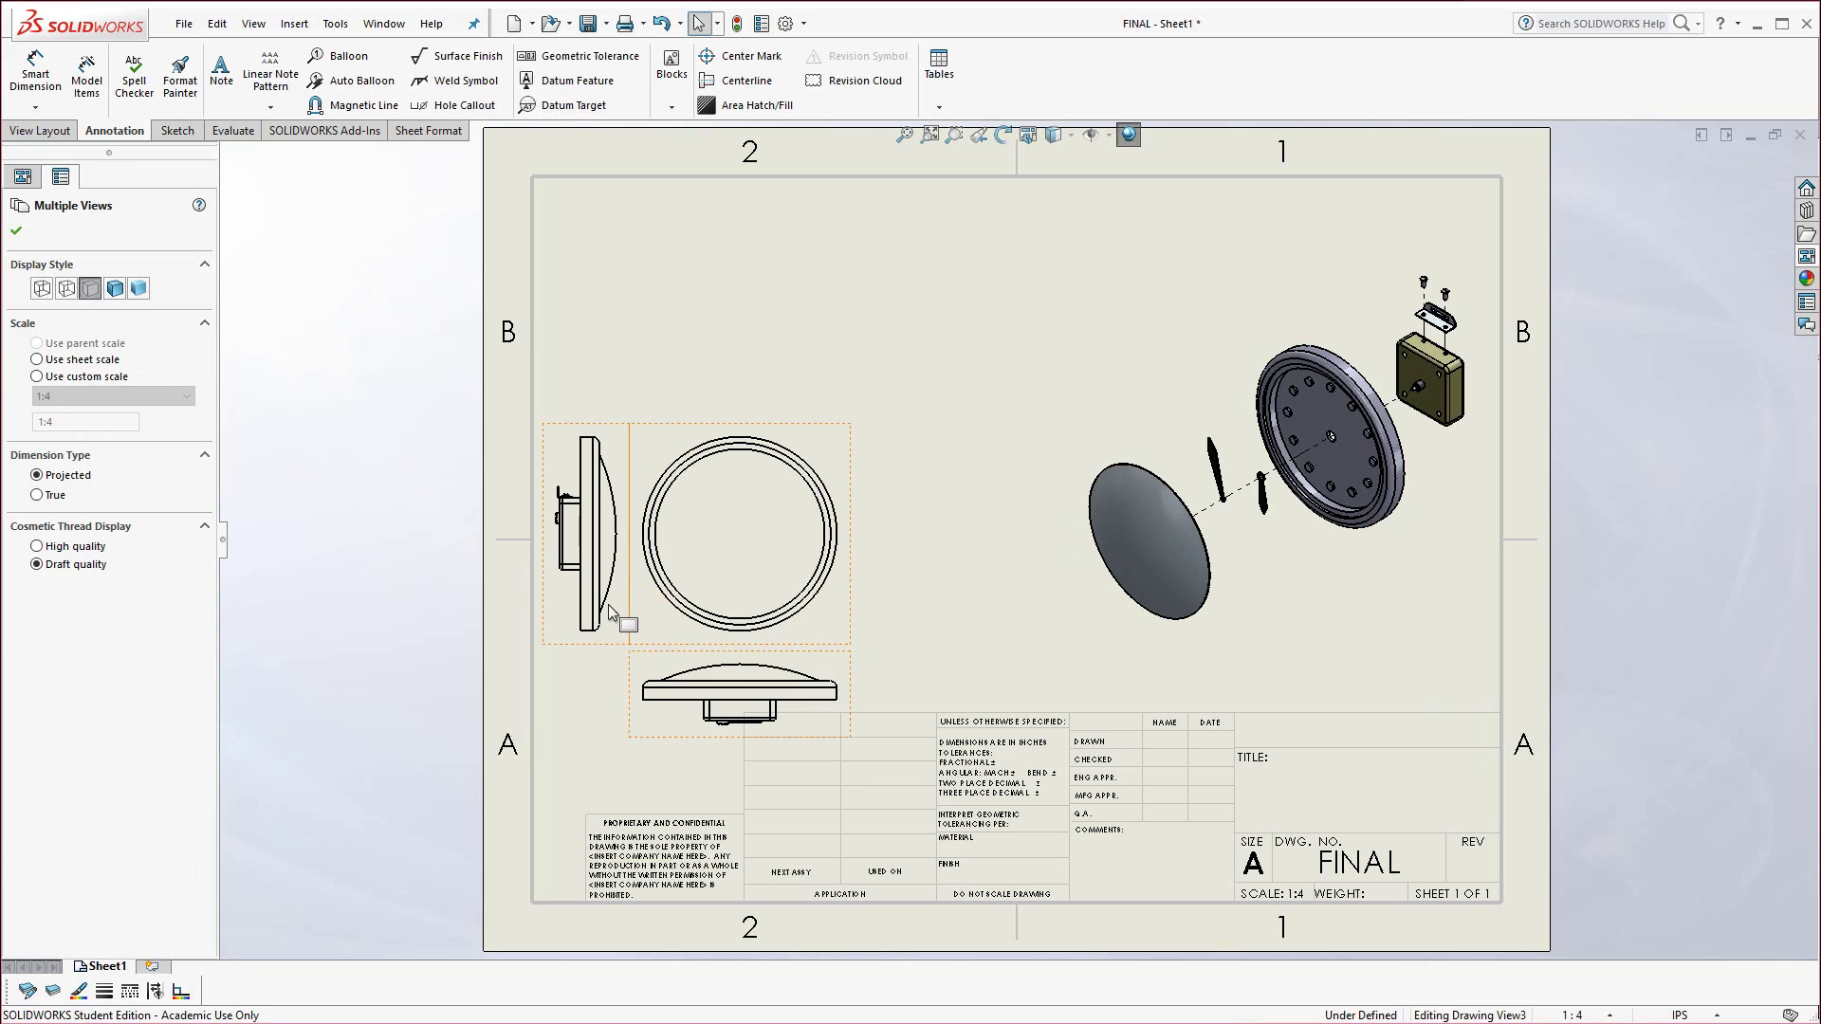
pyautogui.click(66, 288)
pyautogui.click(863, 617)
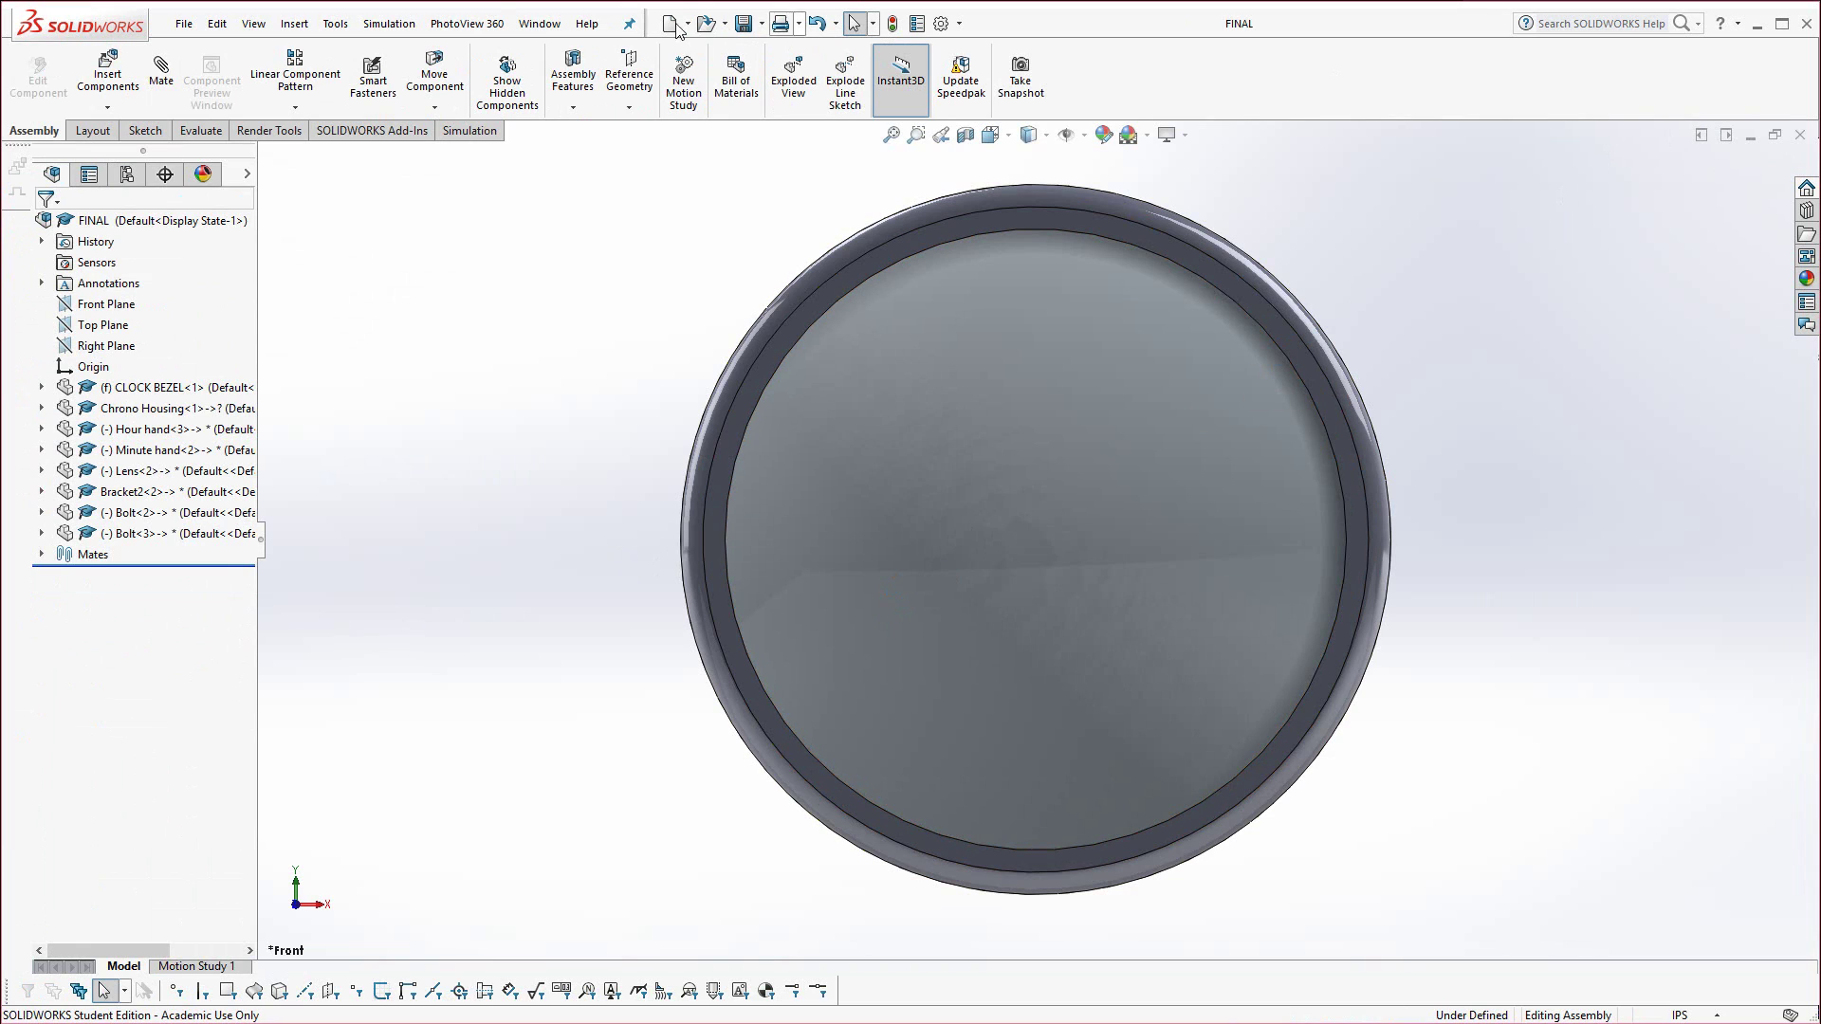
# Return to the drawing, cut a vertical section A-A through the front view's center, and place it to that view's right.
pyautogui.hotkey('ctrl', 'Tab')
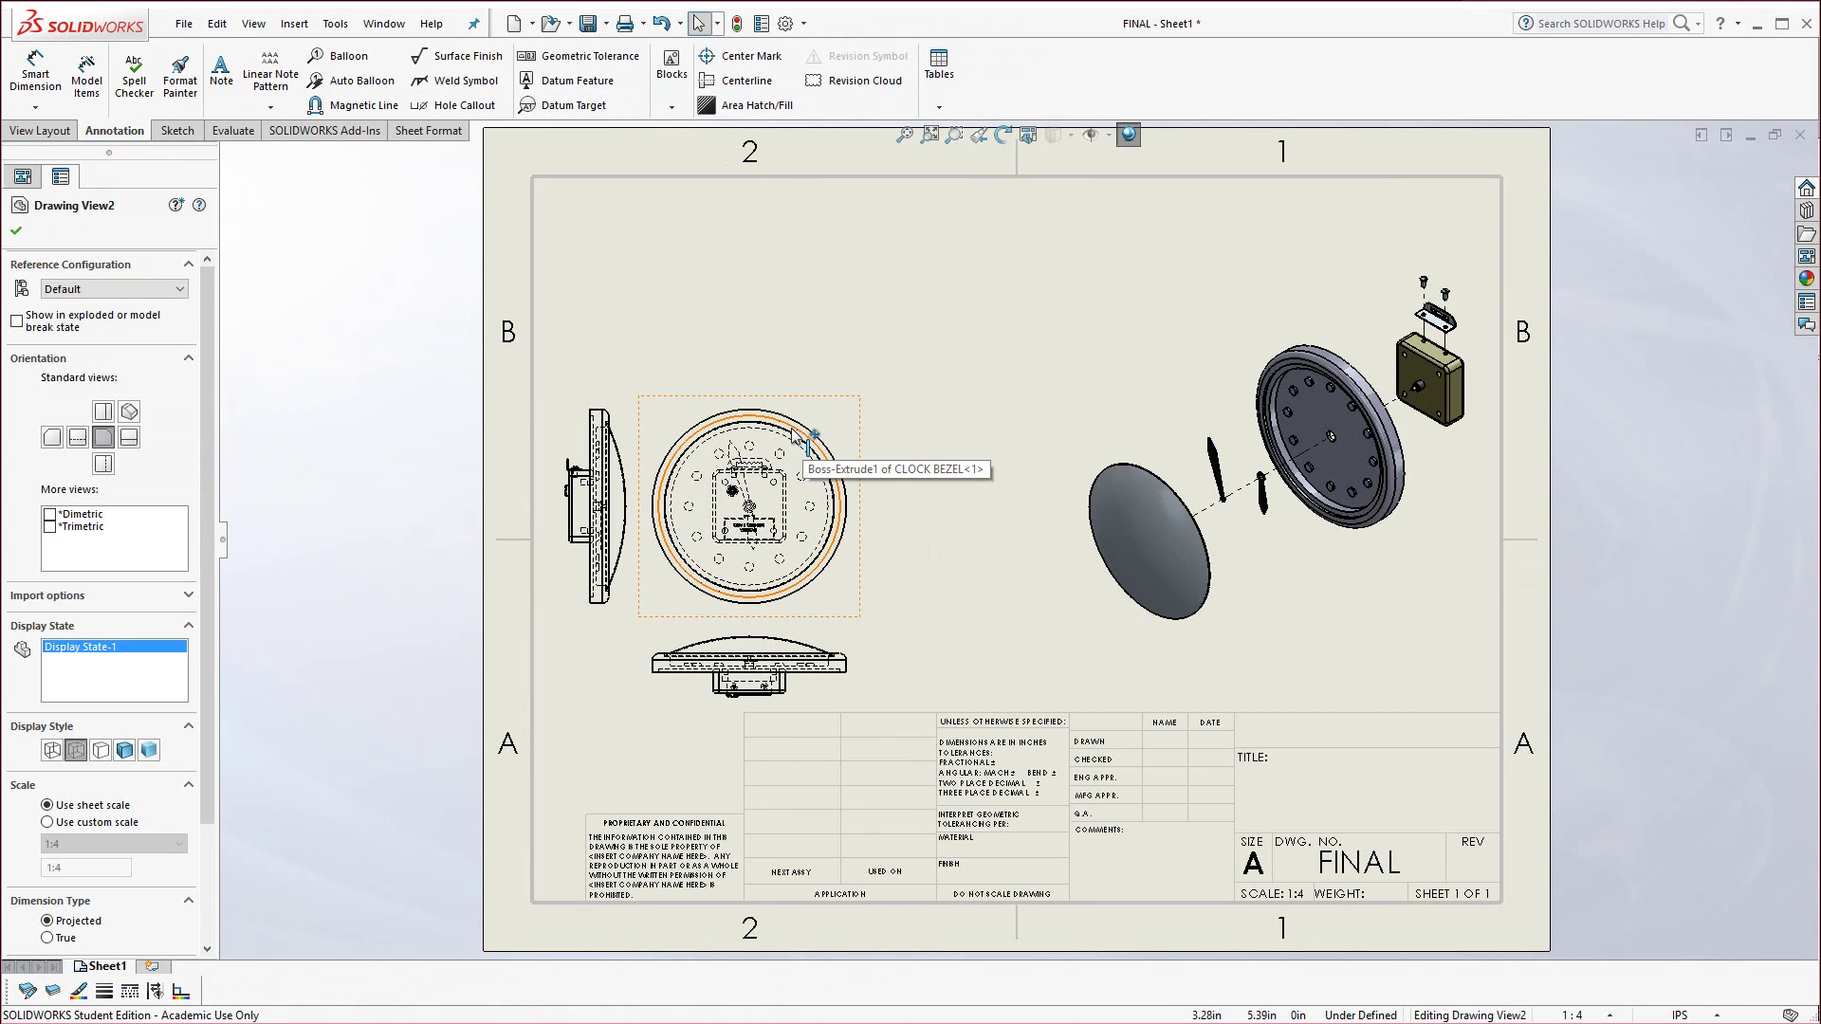
pyautogui.click(520, 147)
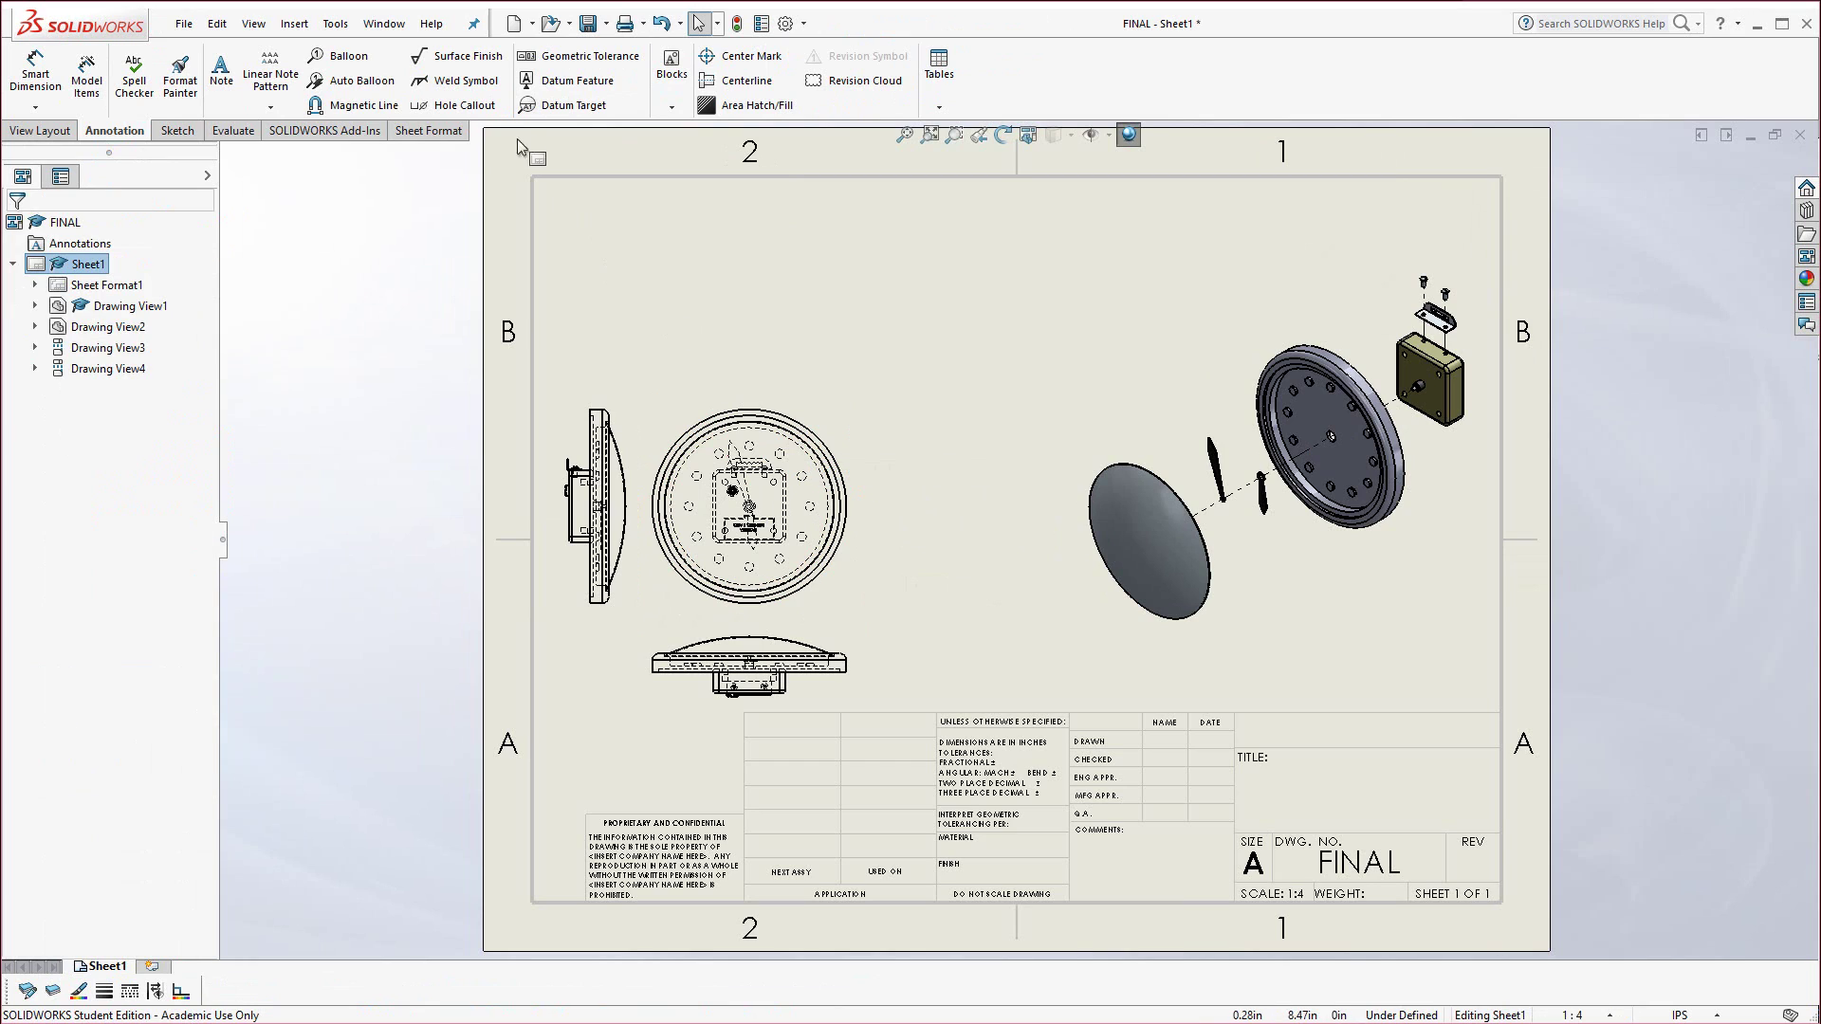
pyautogui.click(42, 130)
pyautogui.click(229, 80)
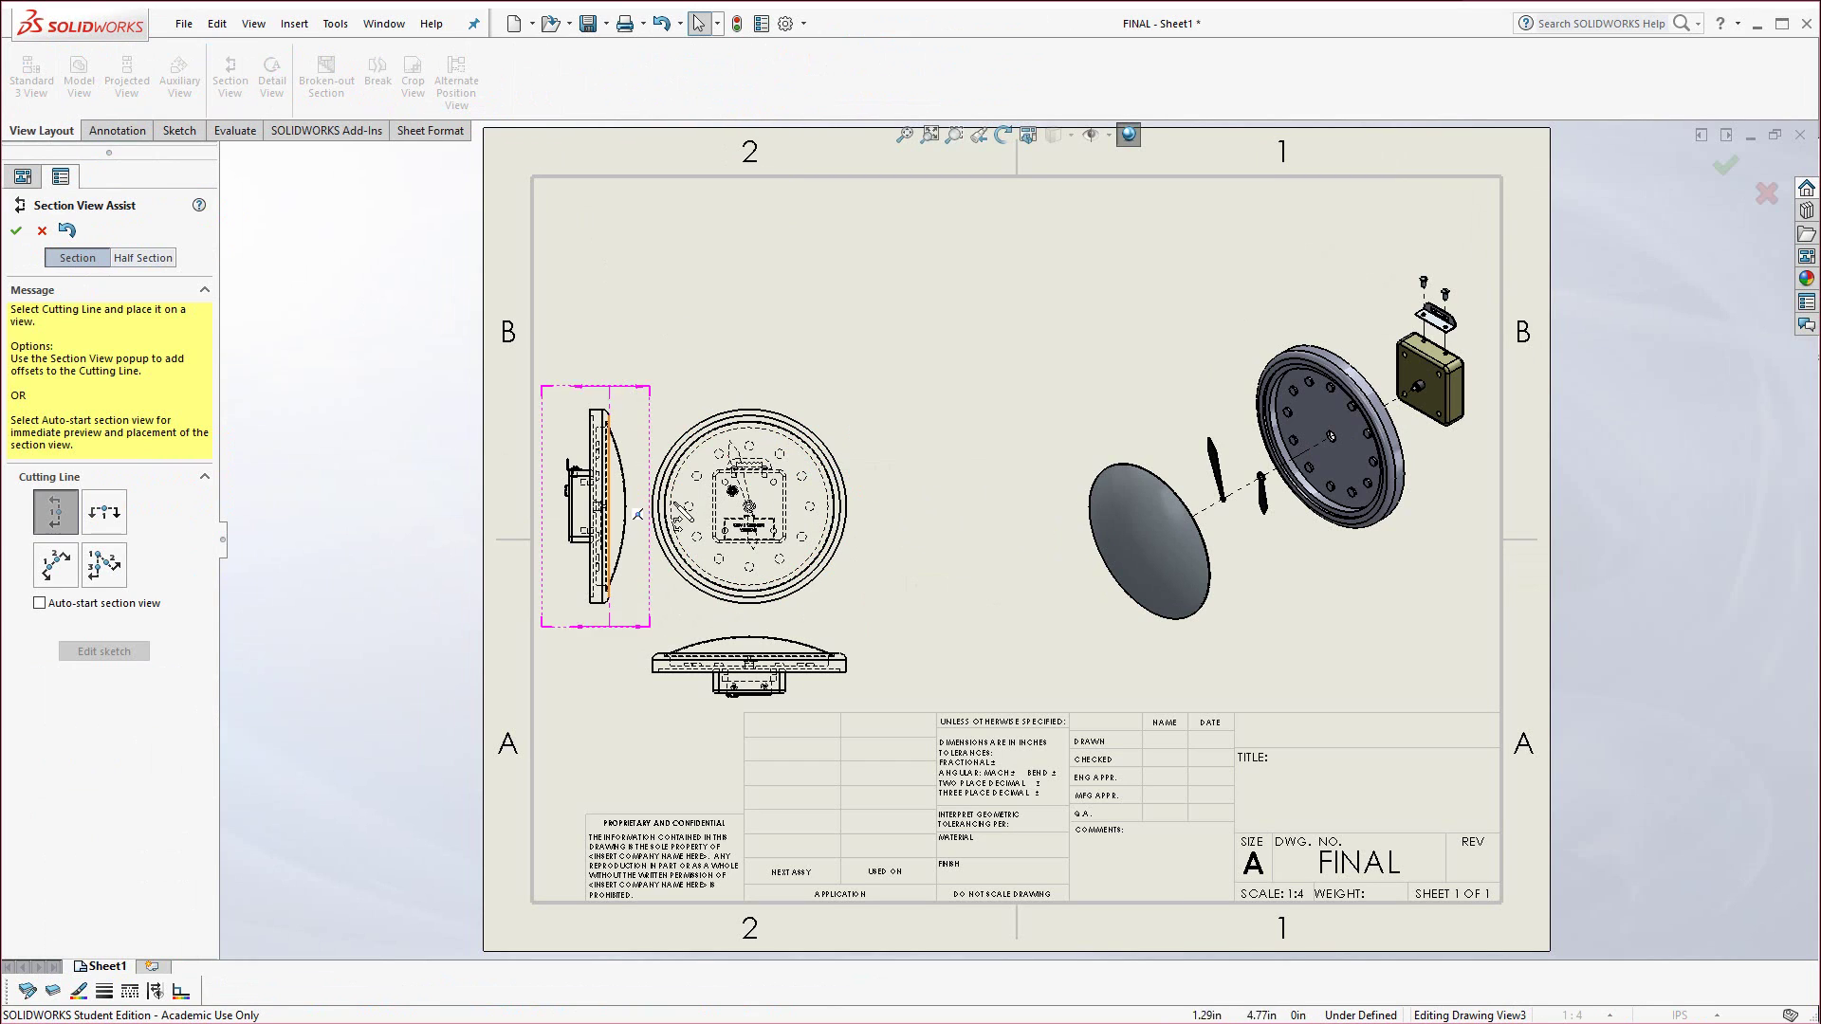
pyautogui.click(749, 507)
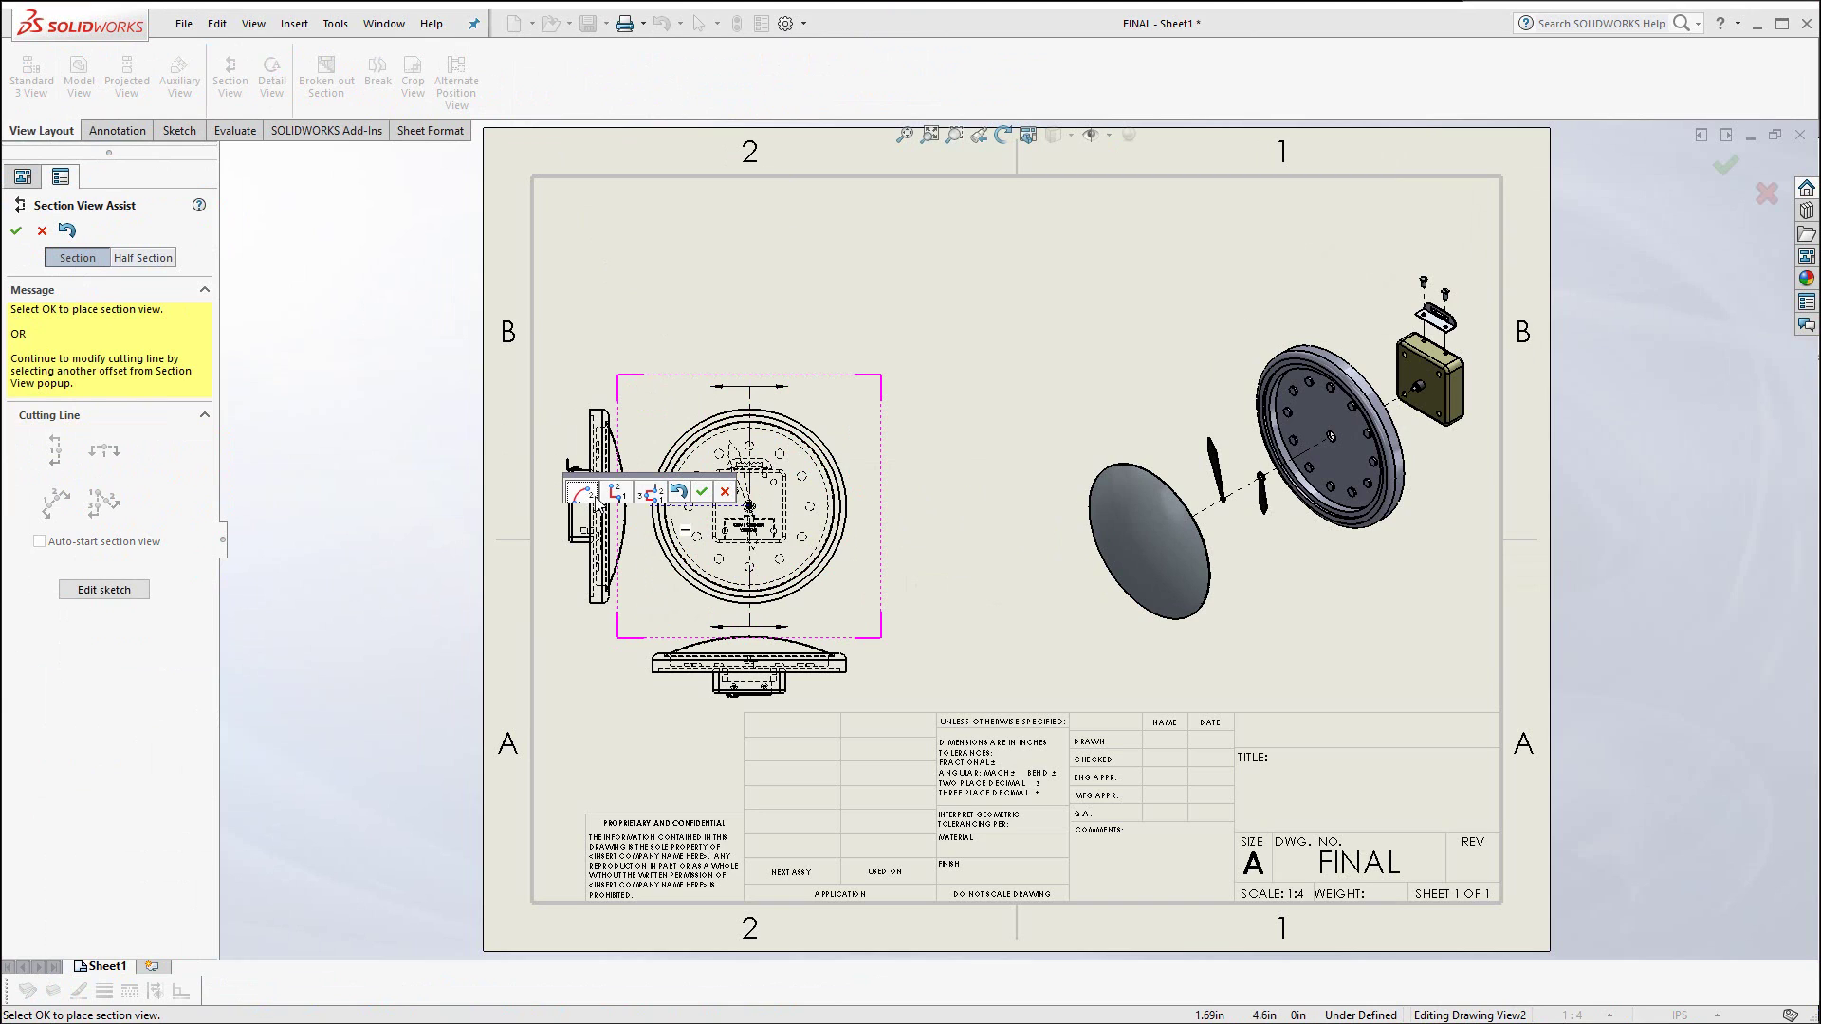
pyautogui.click(702, 491)
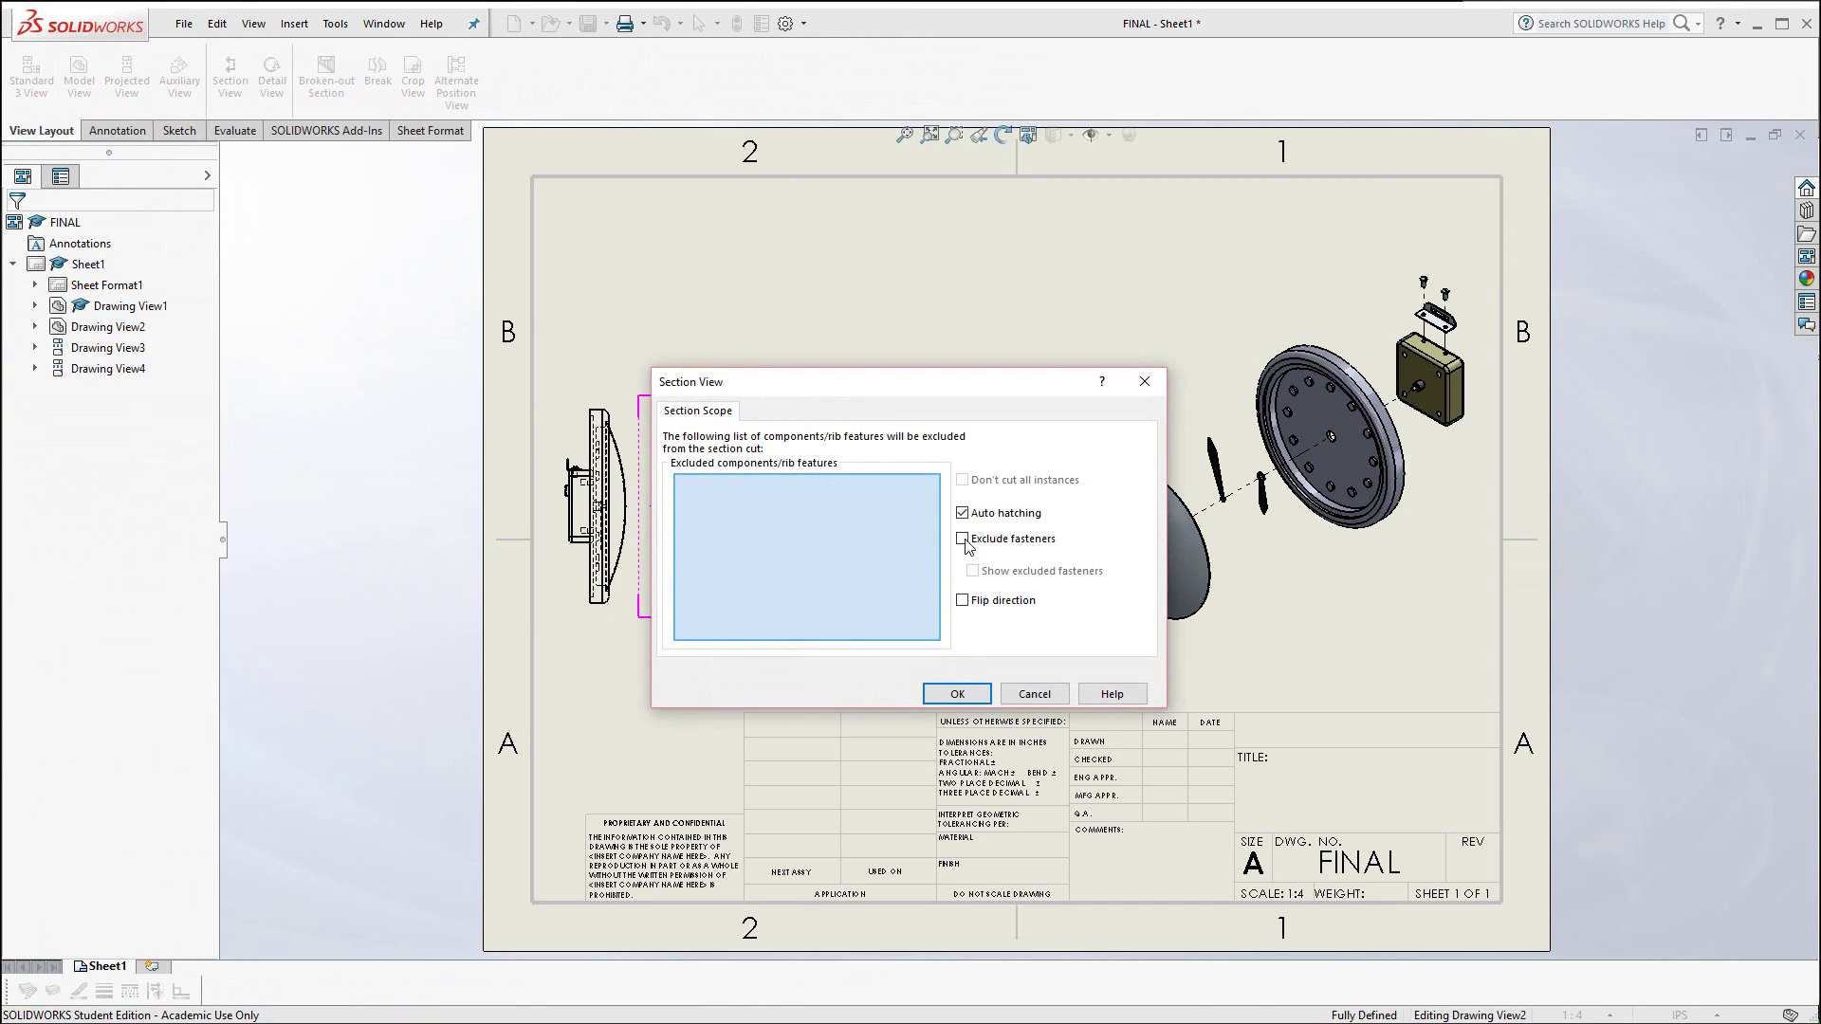
pyautogui.click(956, 694)
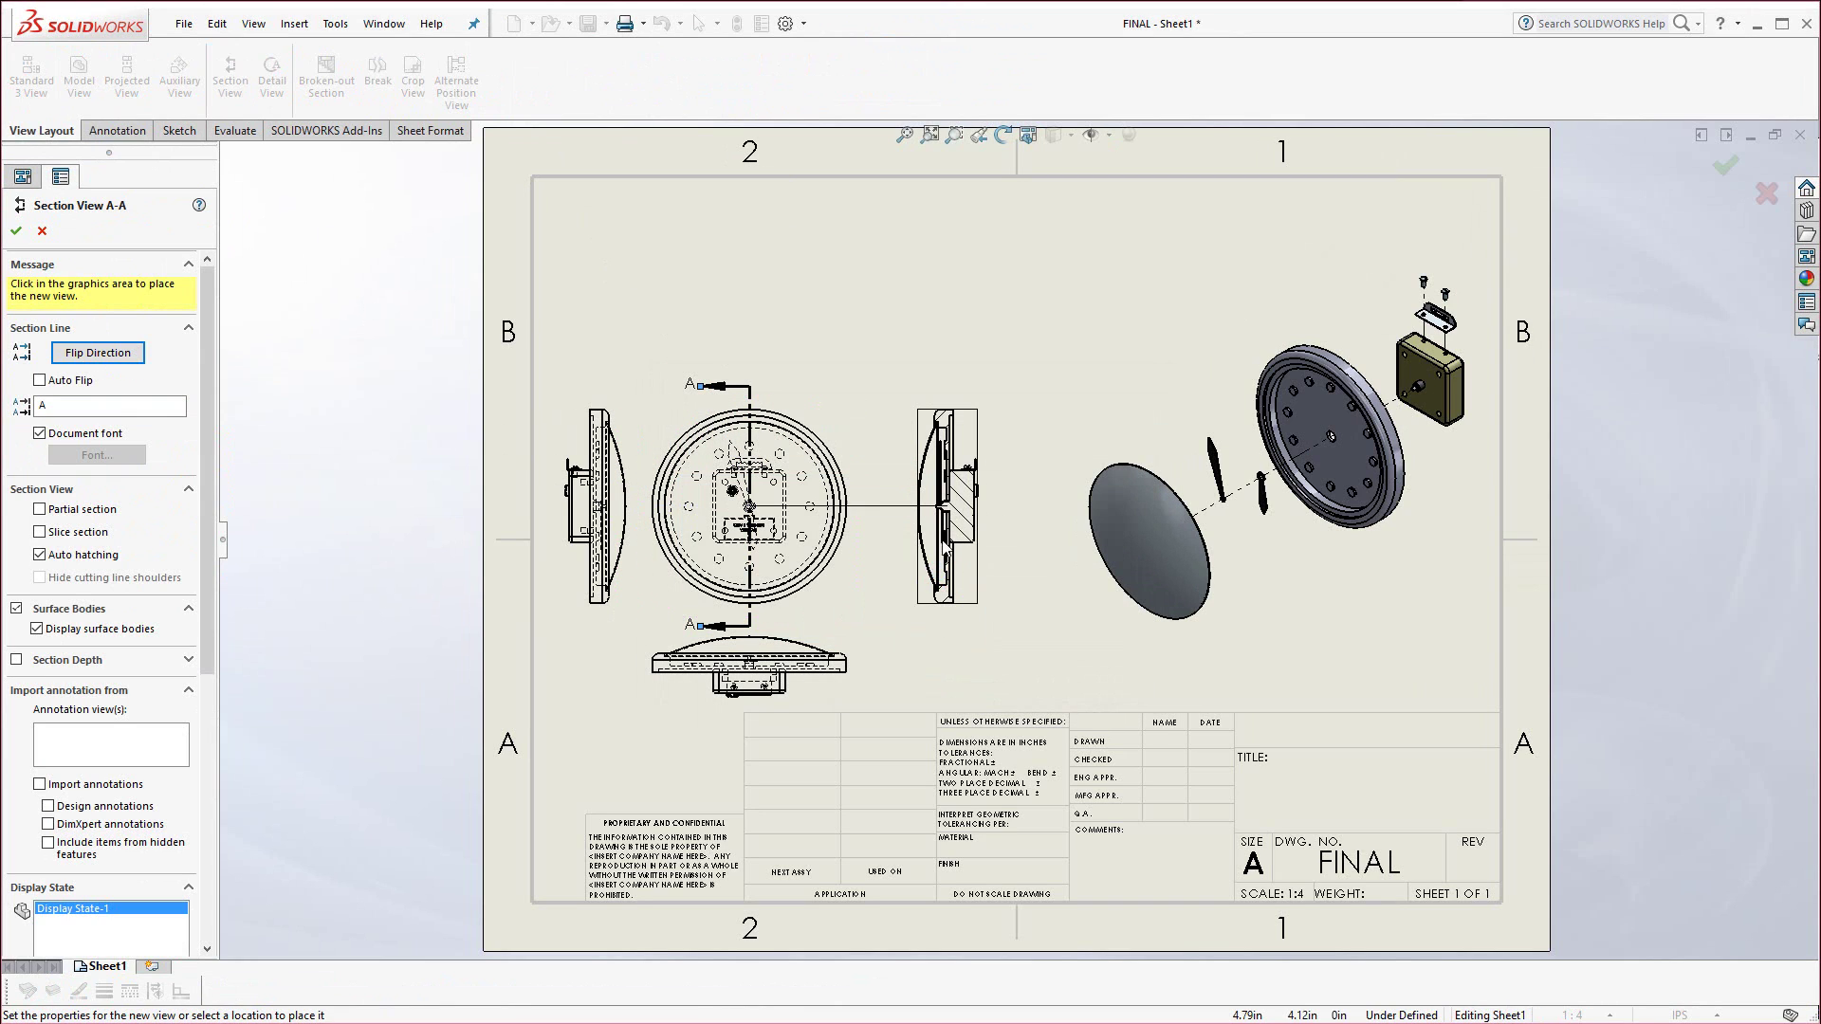
pyautogui.click(912, 519)
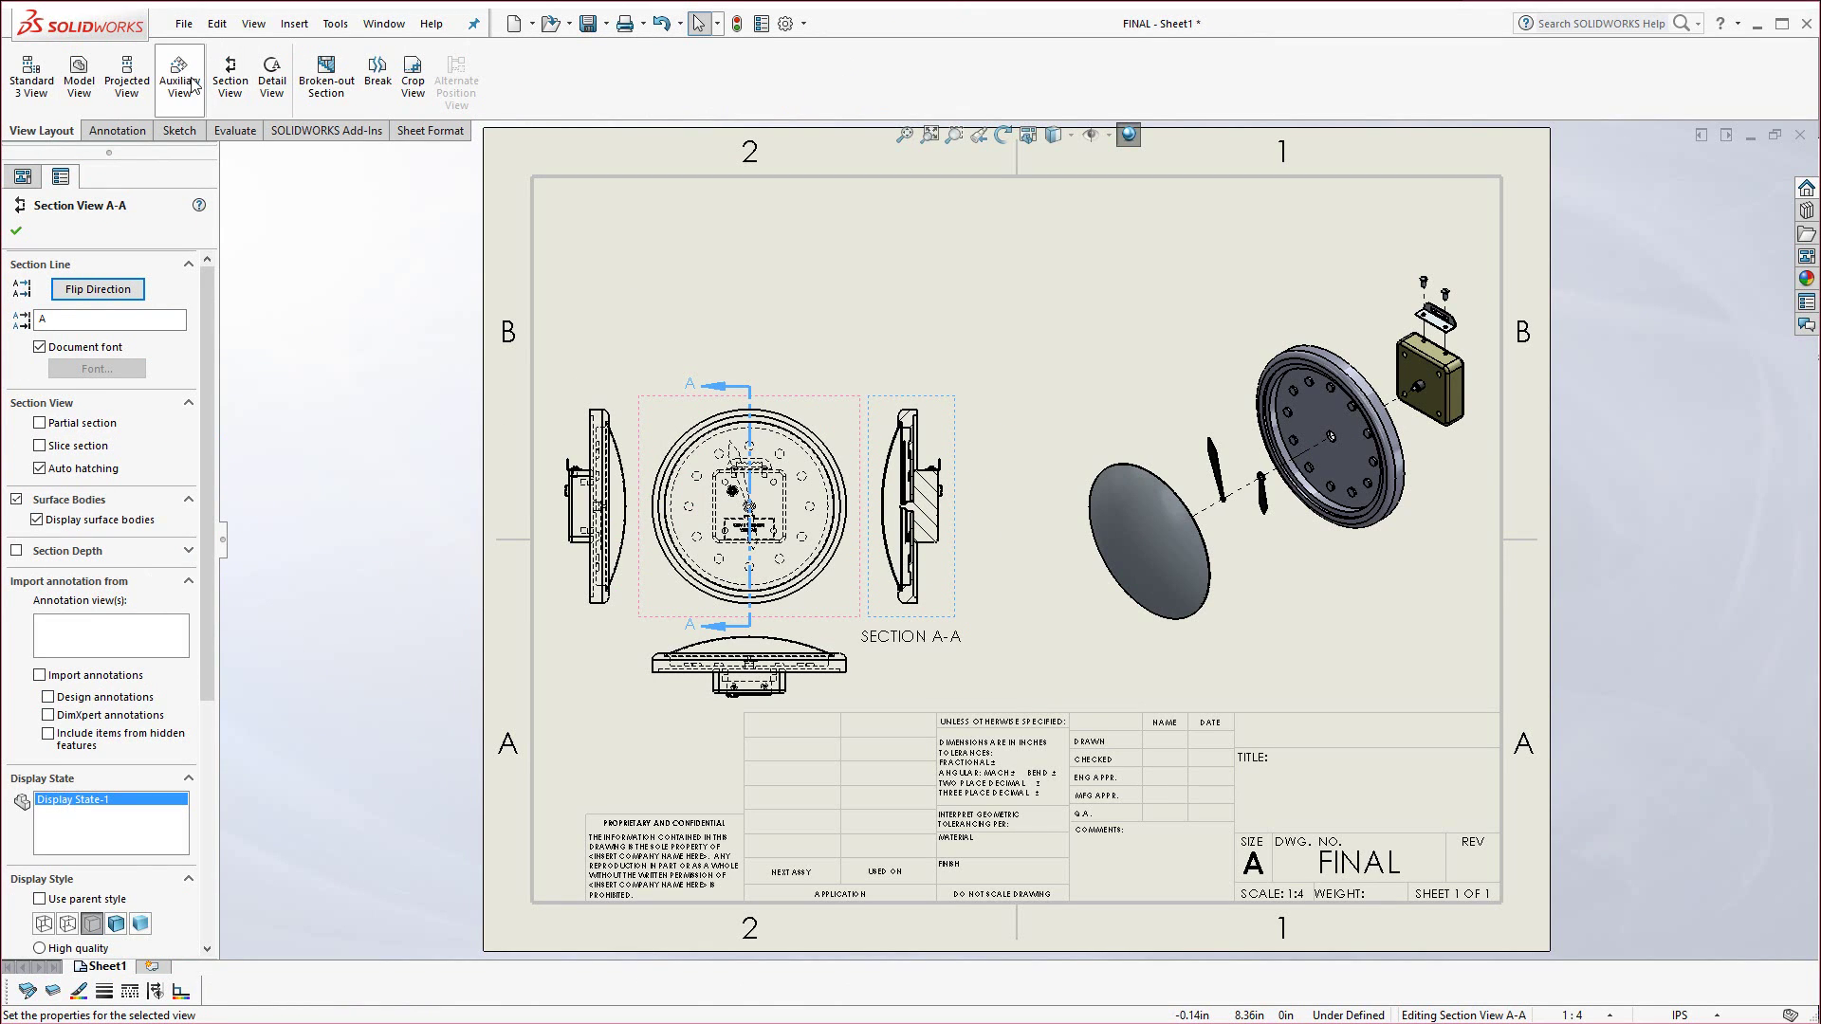
# Create a 1:2 detail view of section A-A's upper rim with a circle of about 1 in radius, placed above and right of the section.
pyautogui.click(273, 76)
pyautogui.scroll(-2, 915, 427)
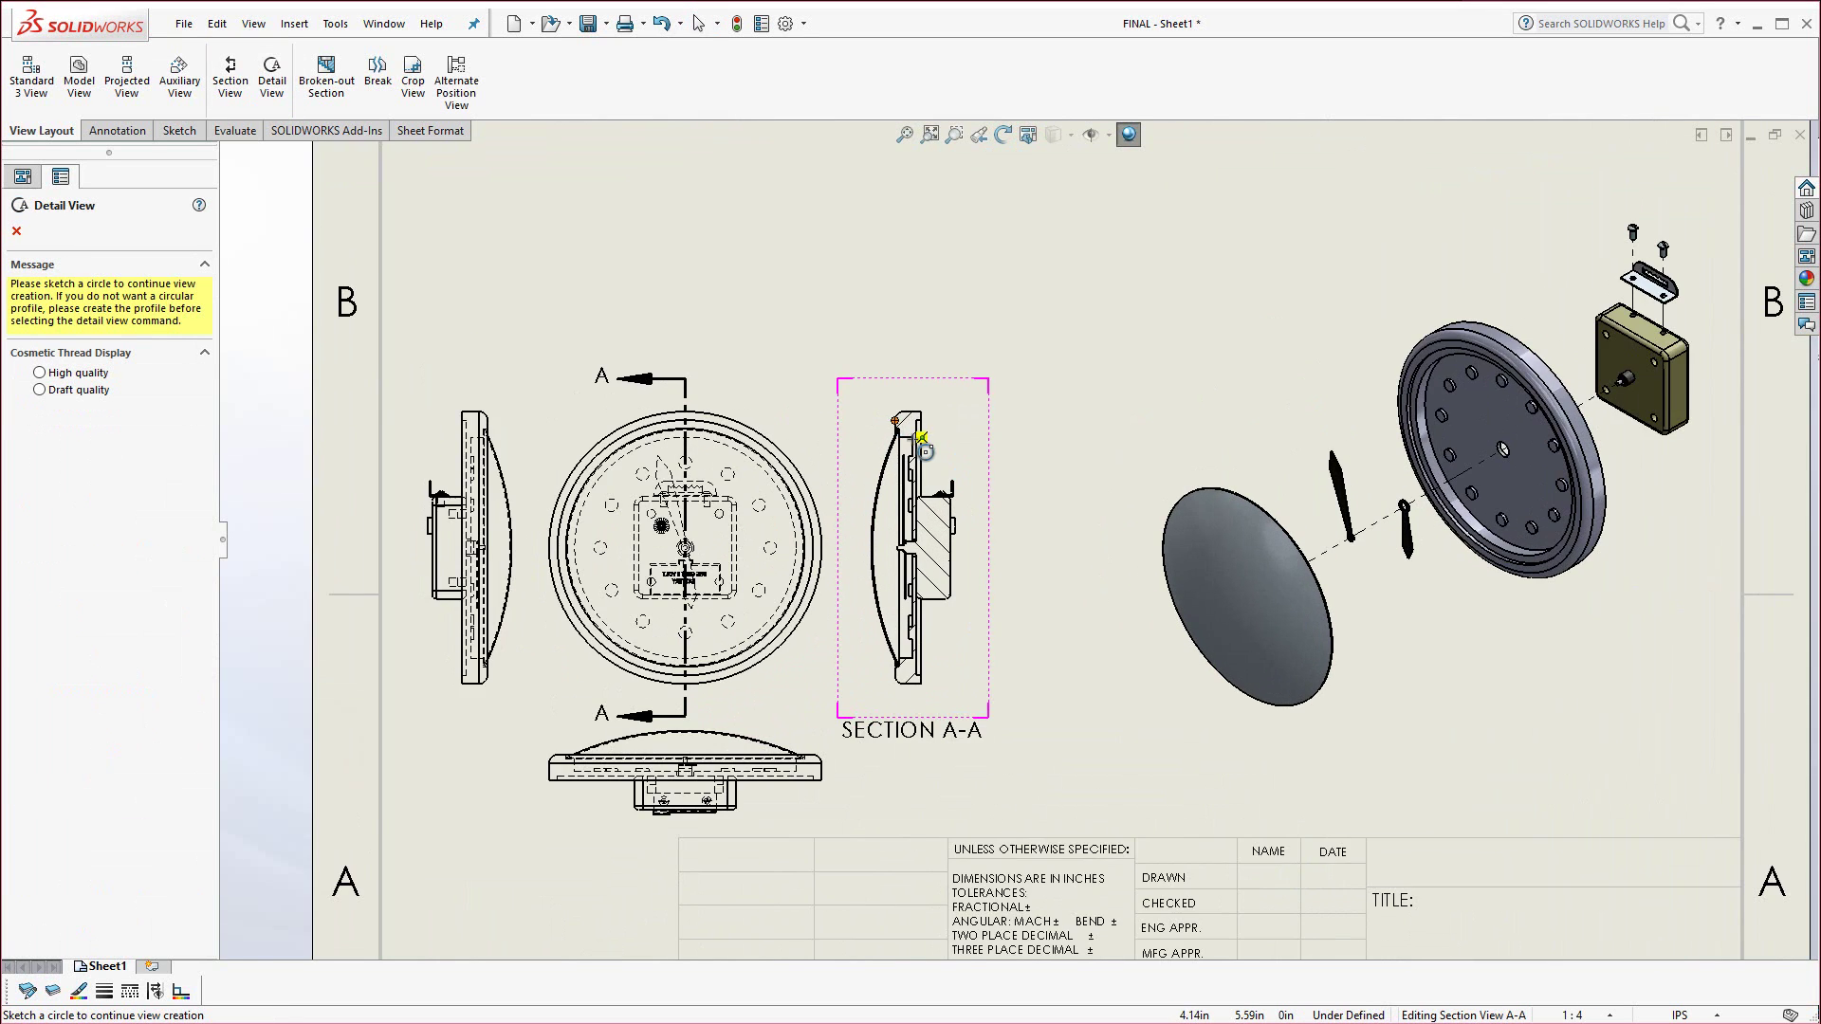
pyautogui.scroll(-3, 923, 438)
pyautogui.click(940, 460)
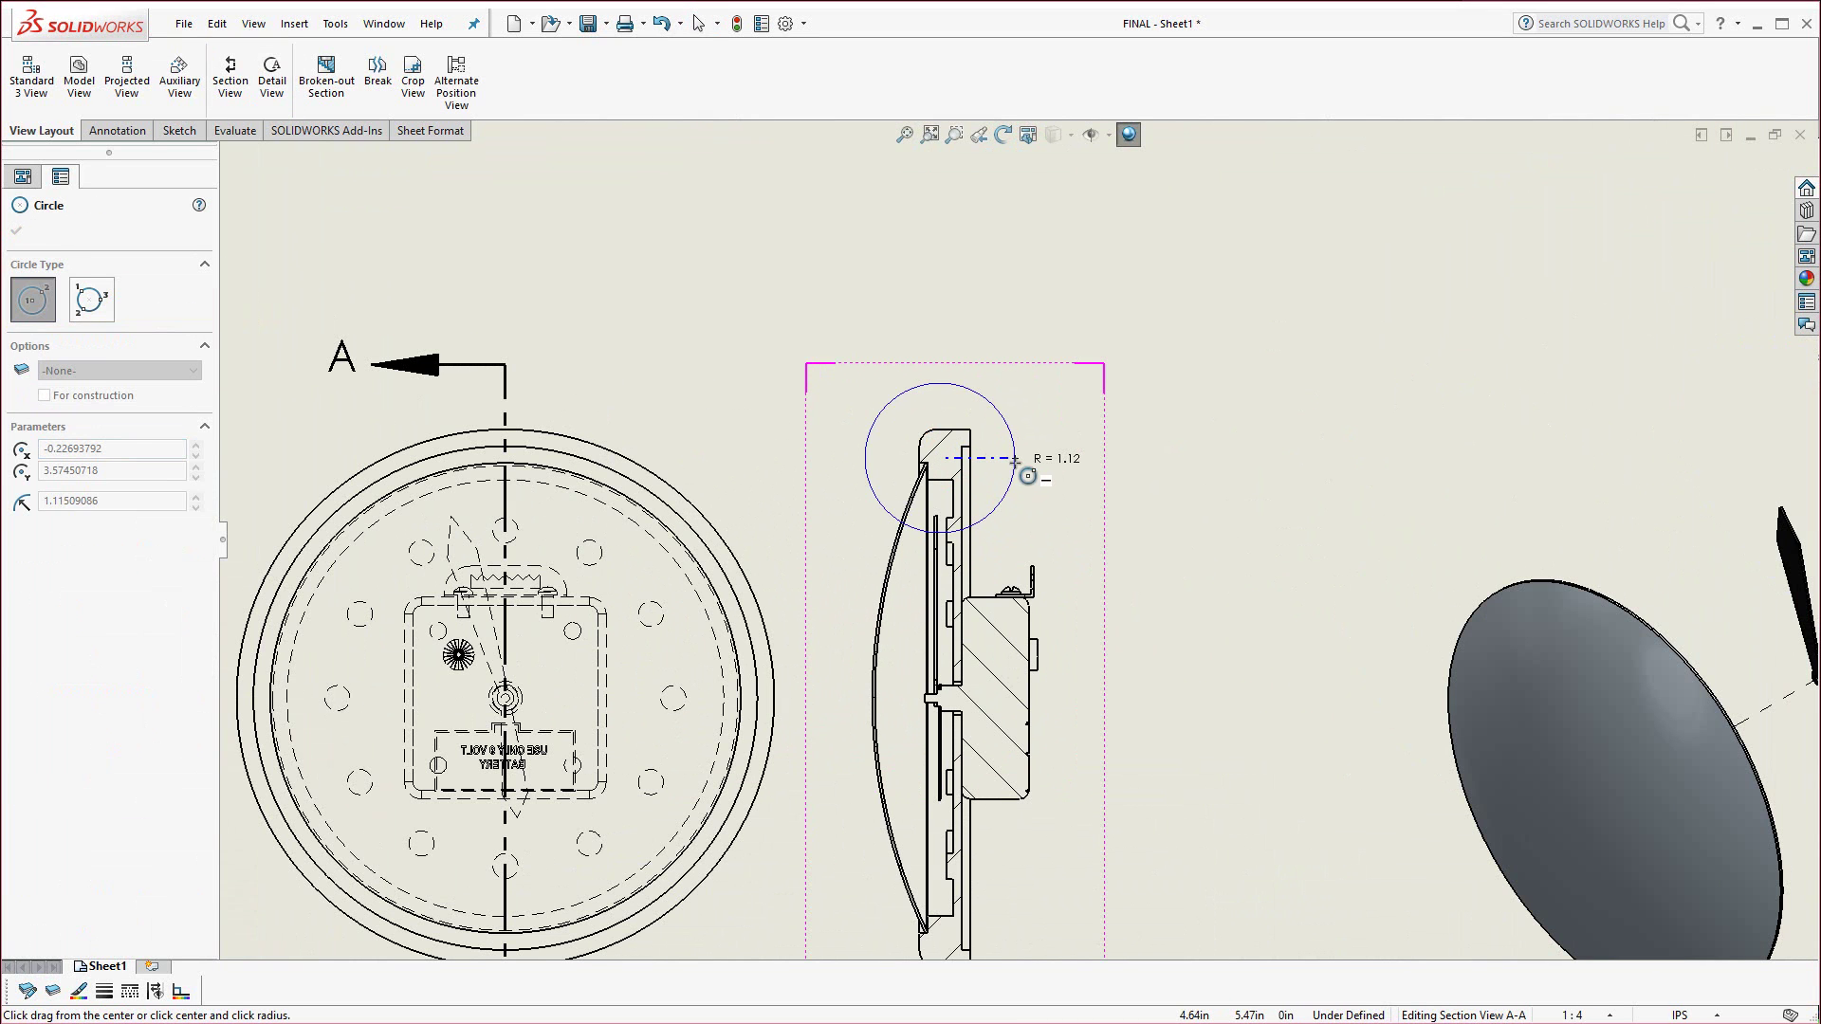
pyautogui.click(1007, 455)
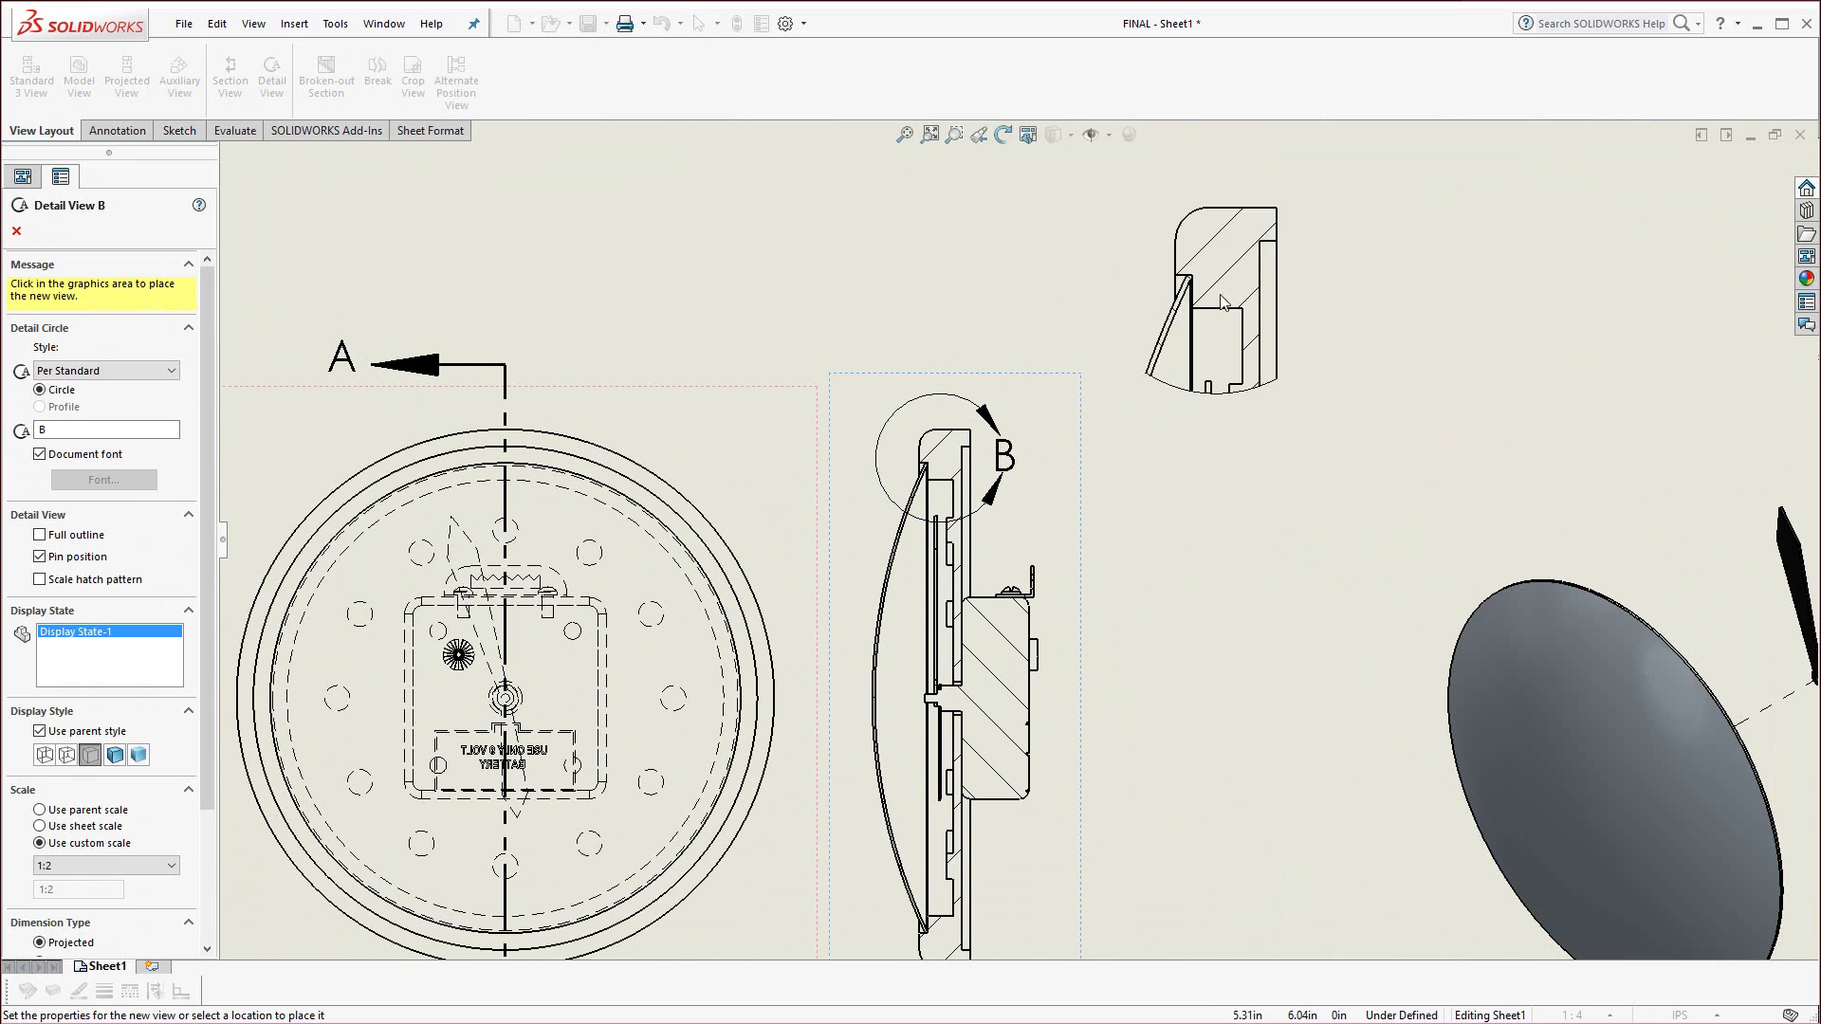
pyautogui.click(1219, 294)
pyautogui.scroll(4, 1170, 613)
pyautogui.scroll(2, 1158, 652)
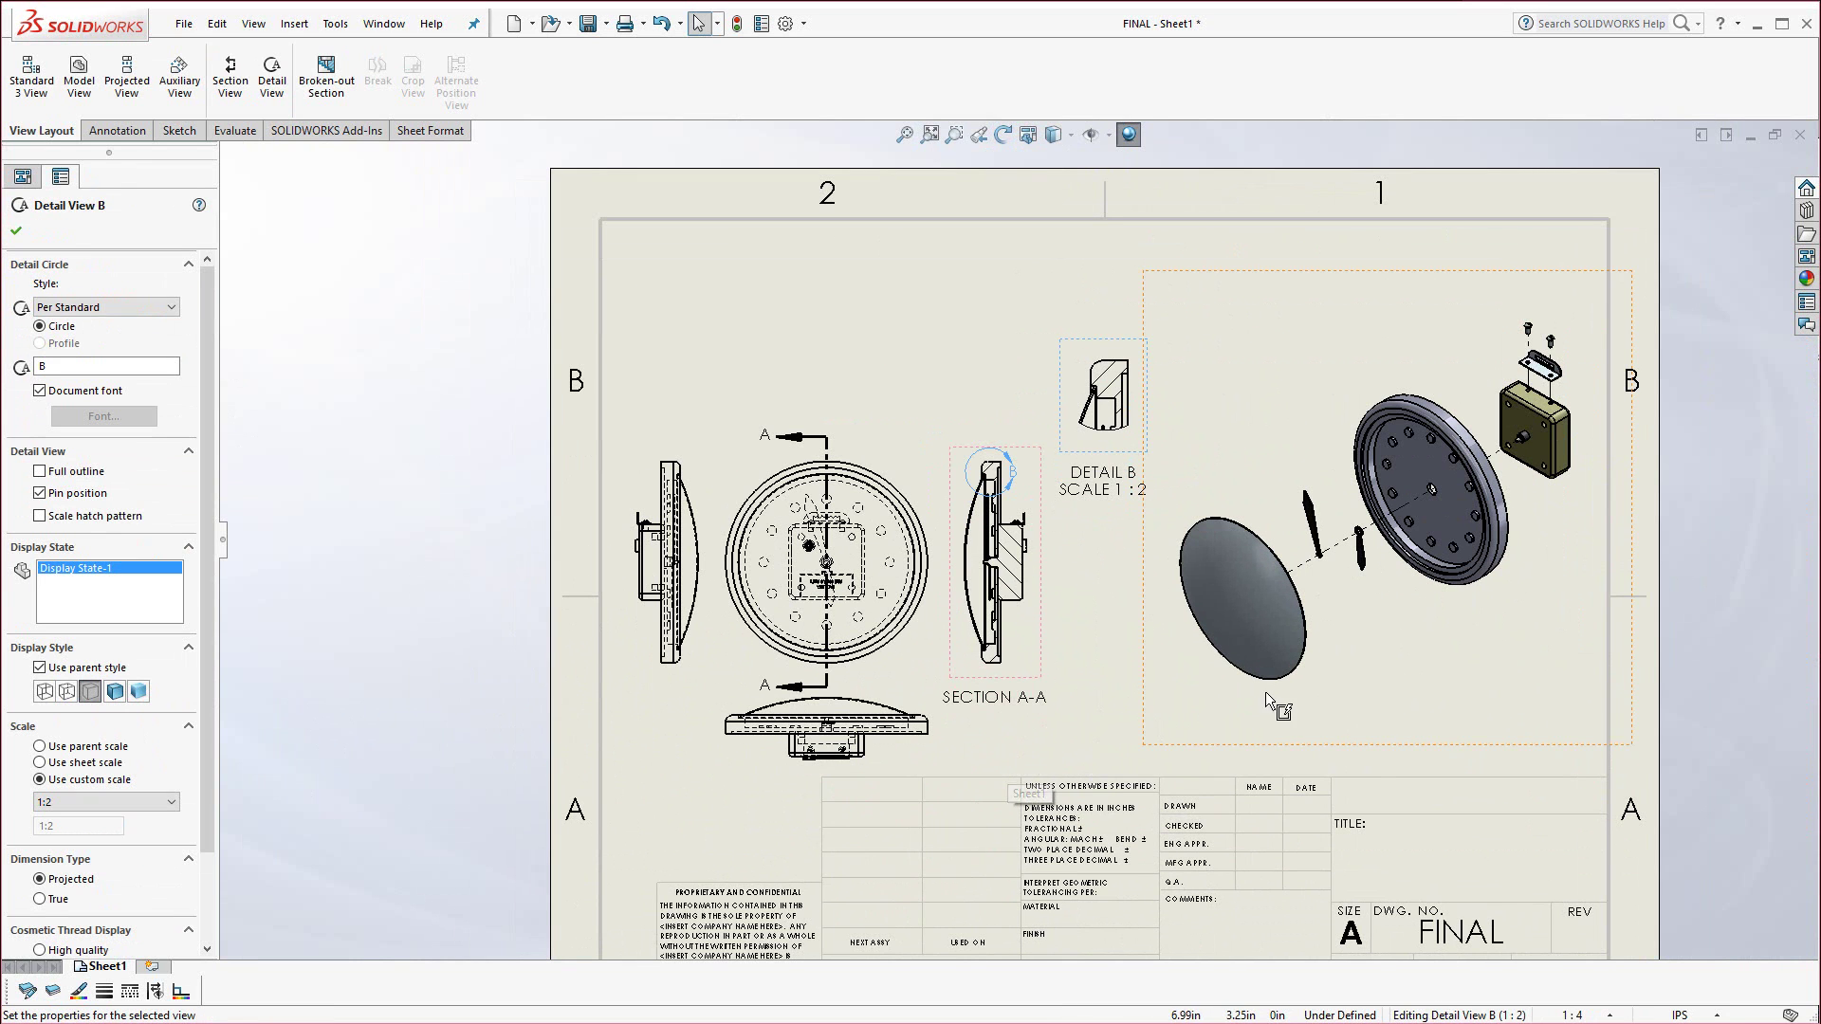
# Insert a top-level bill of materials for the exploded view using the bom-standard template, anchored at the upper-left corner of the sheet border.
pyautogui.click(1288, 721)
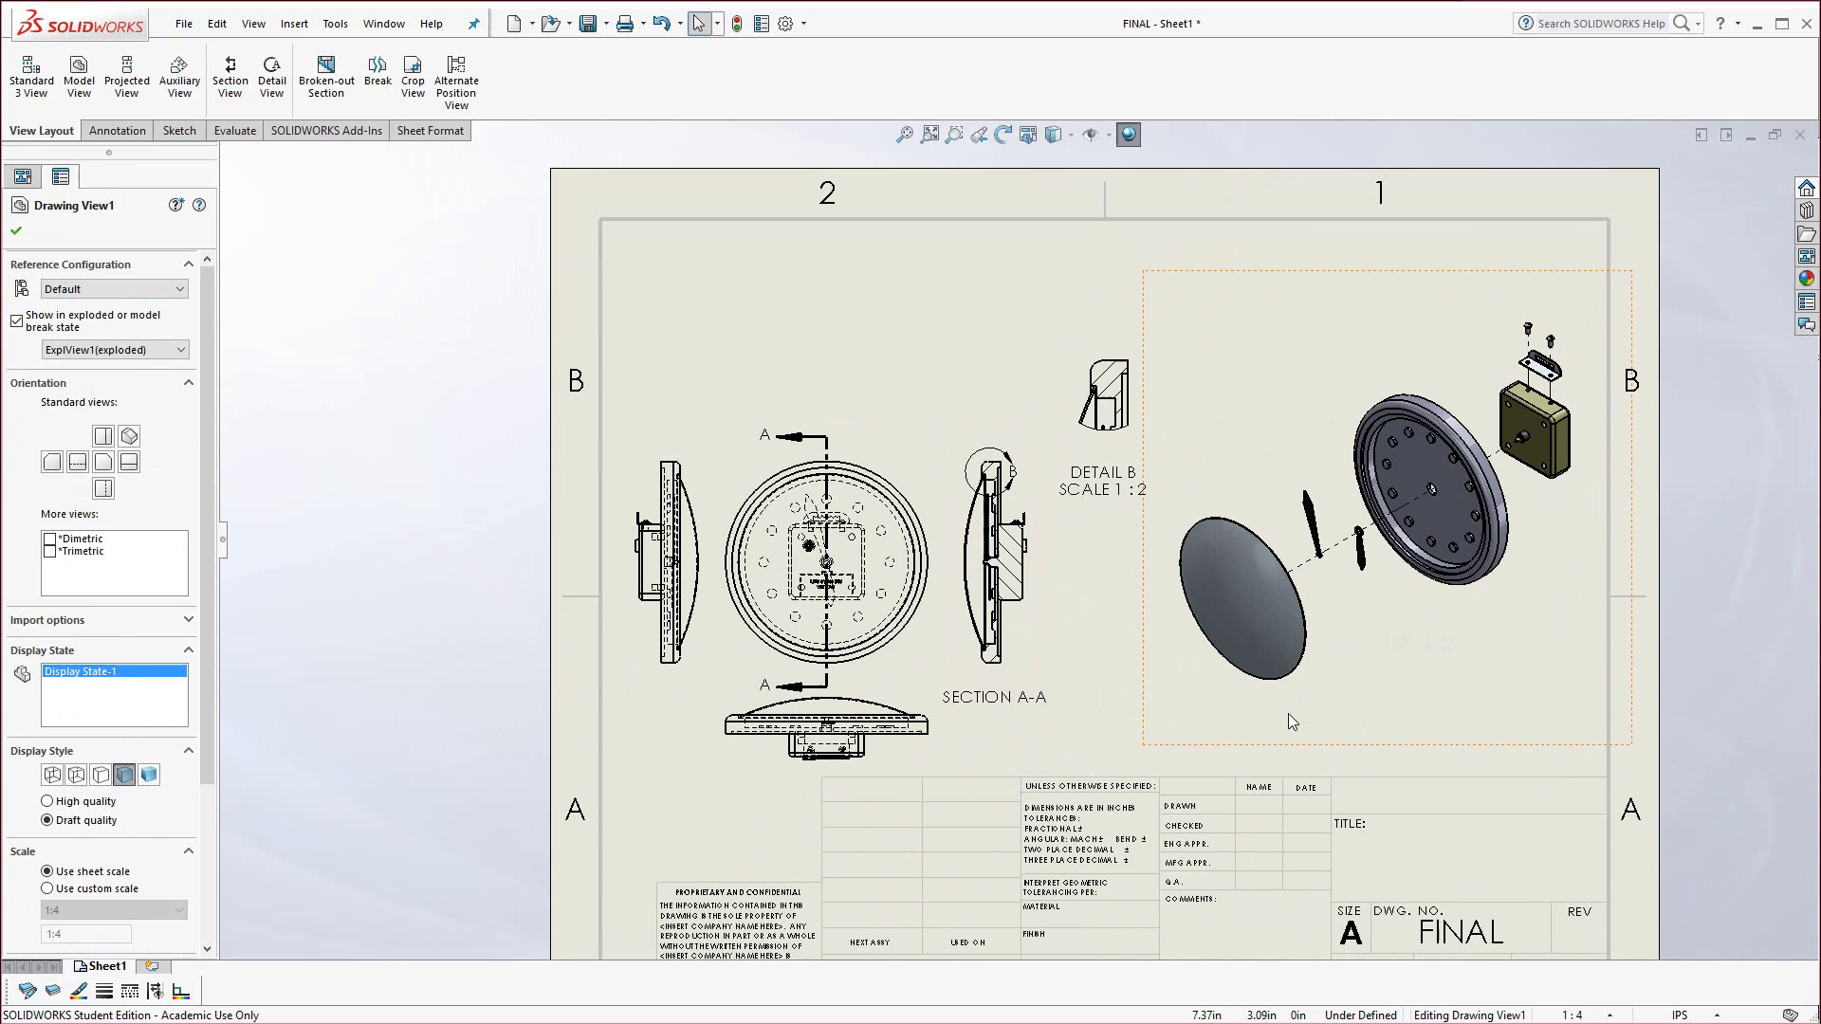
pyautogui.click(121, 135)
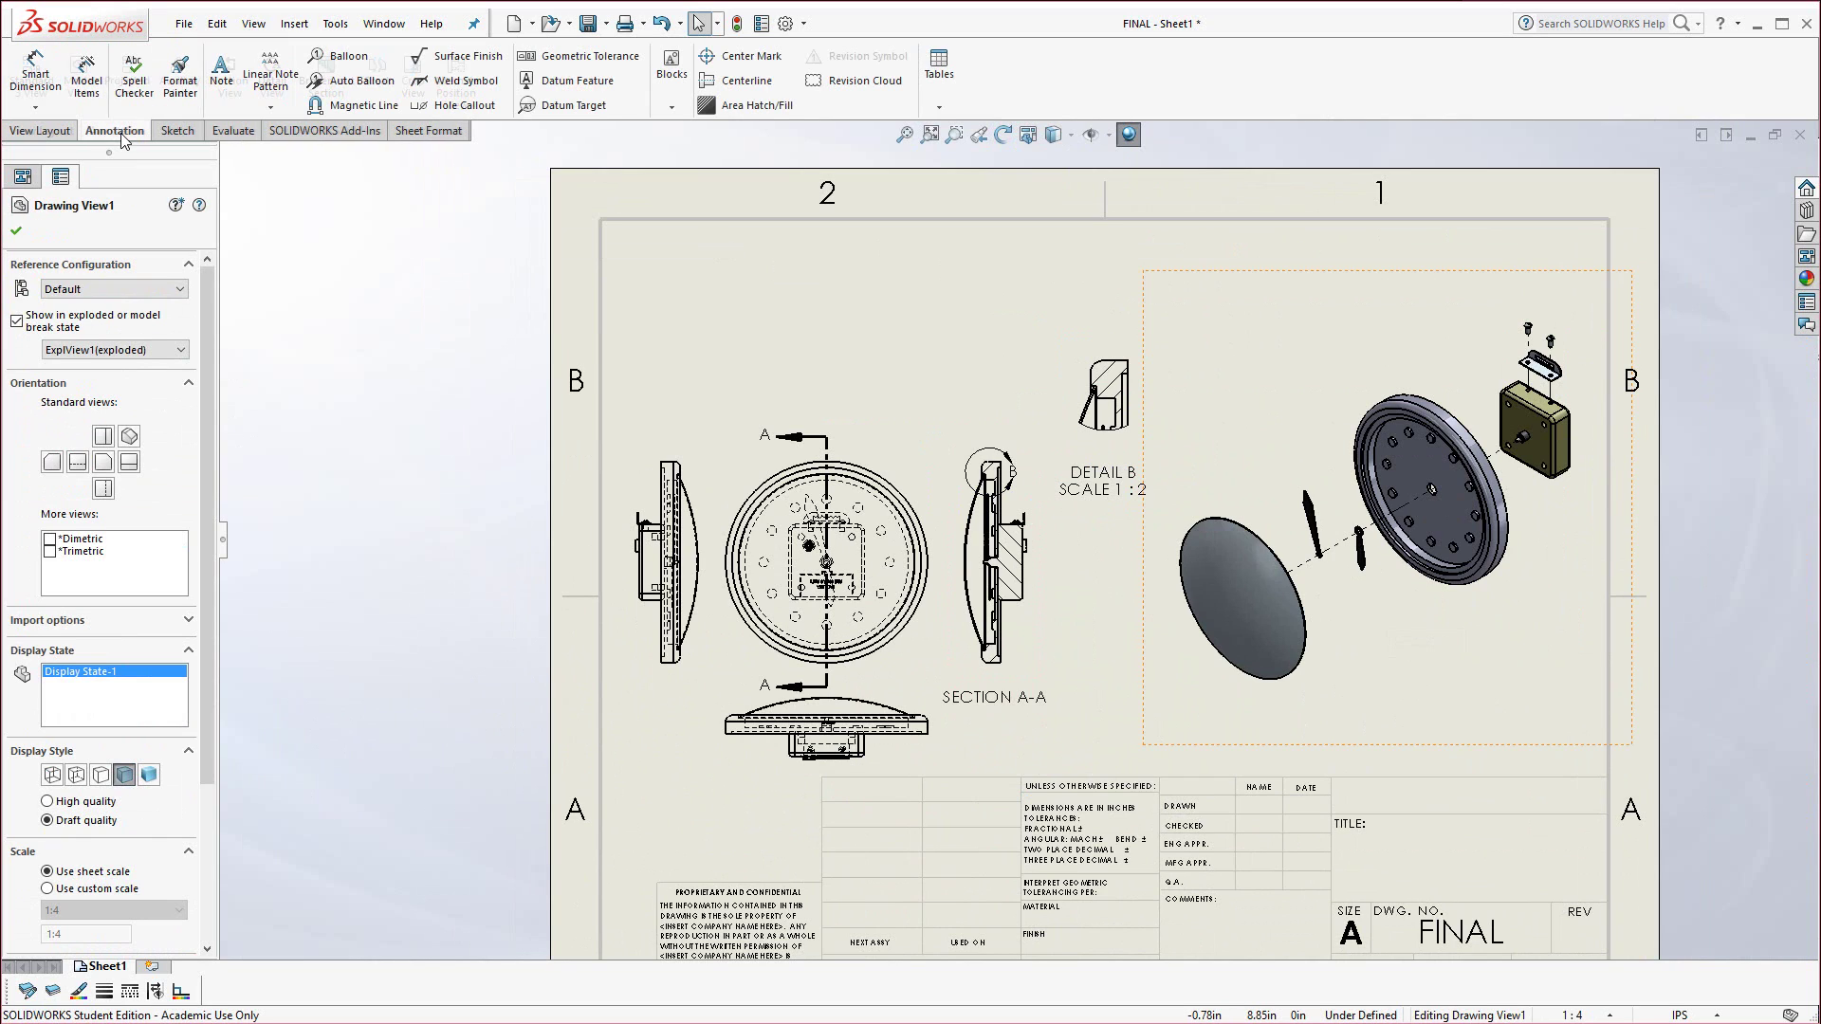
pyautogui.click(942, 109)
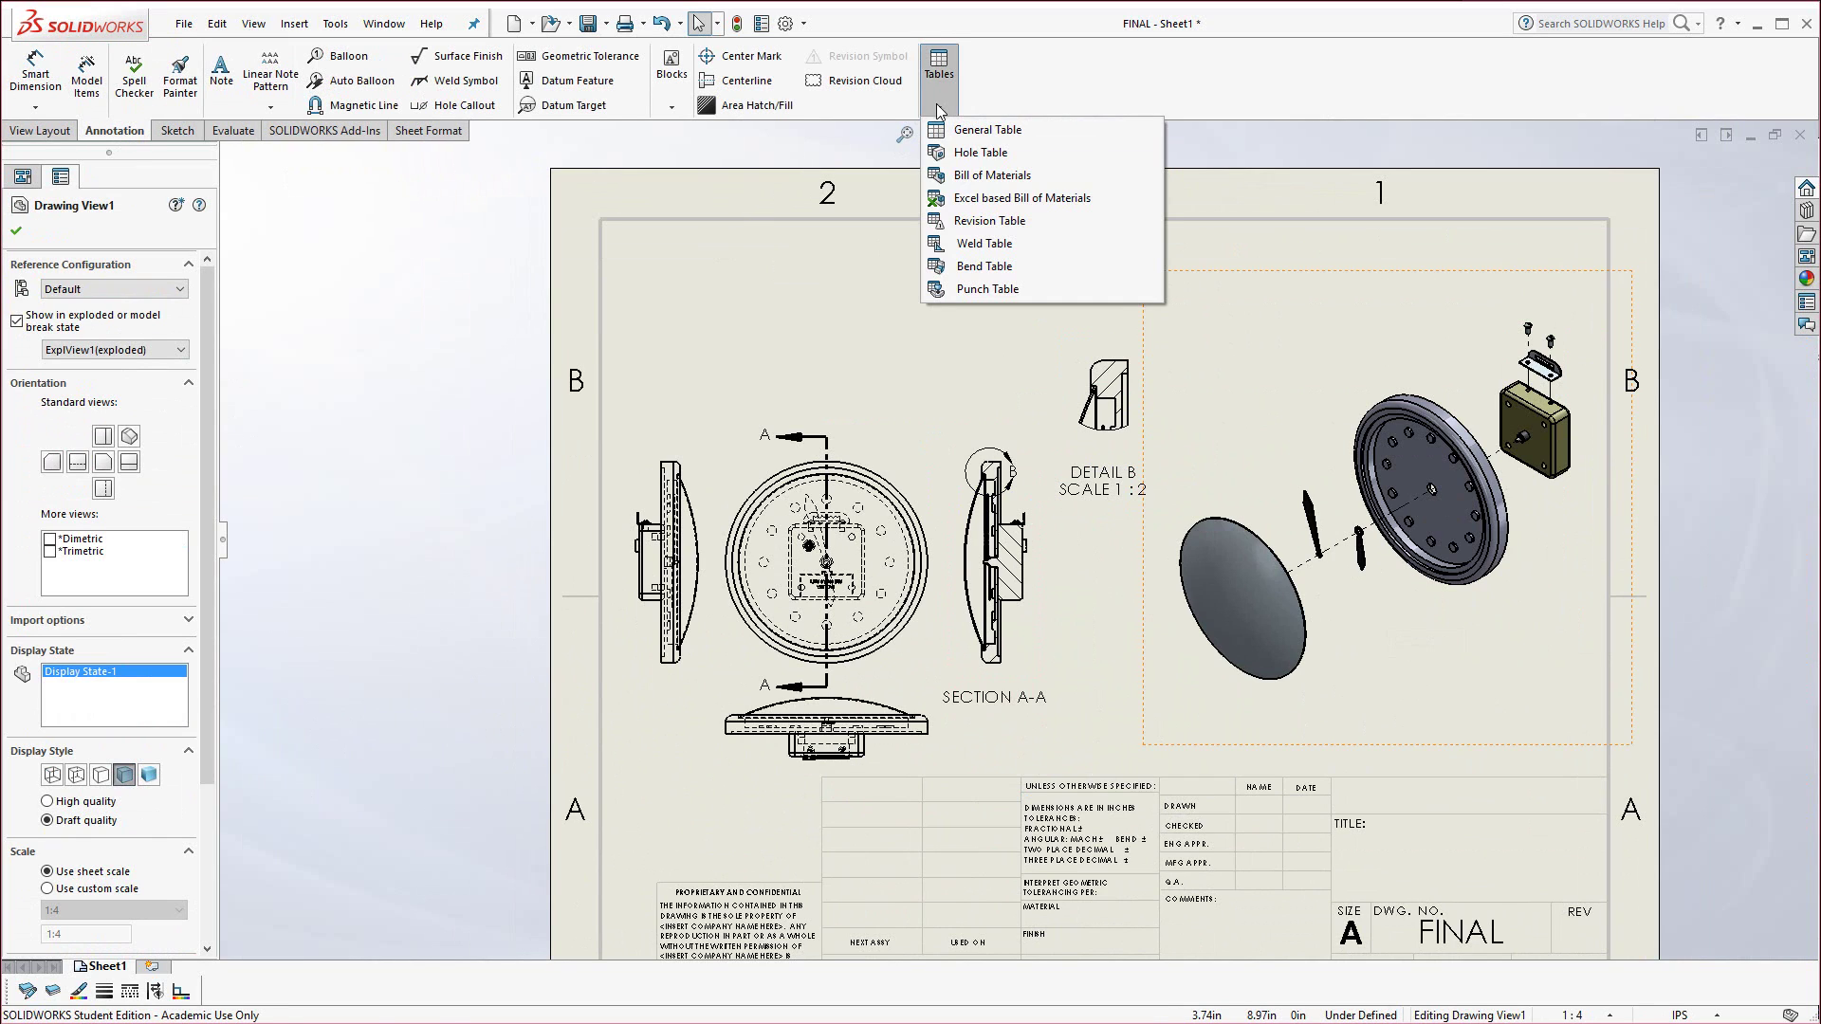
pyautogui.click(992, 175)
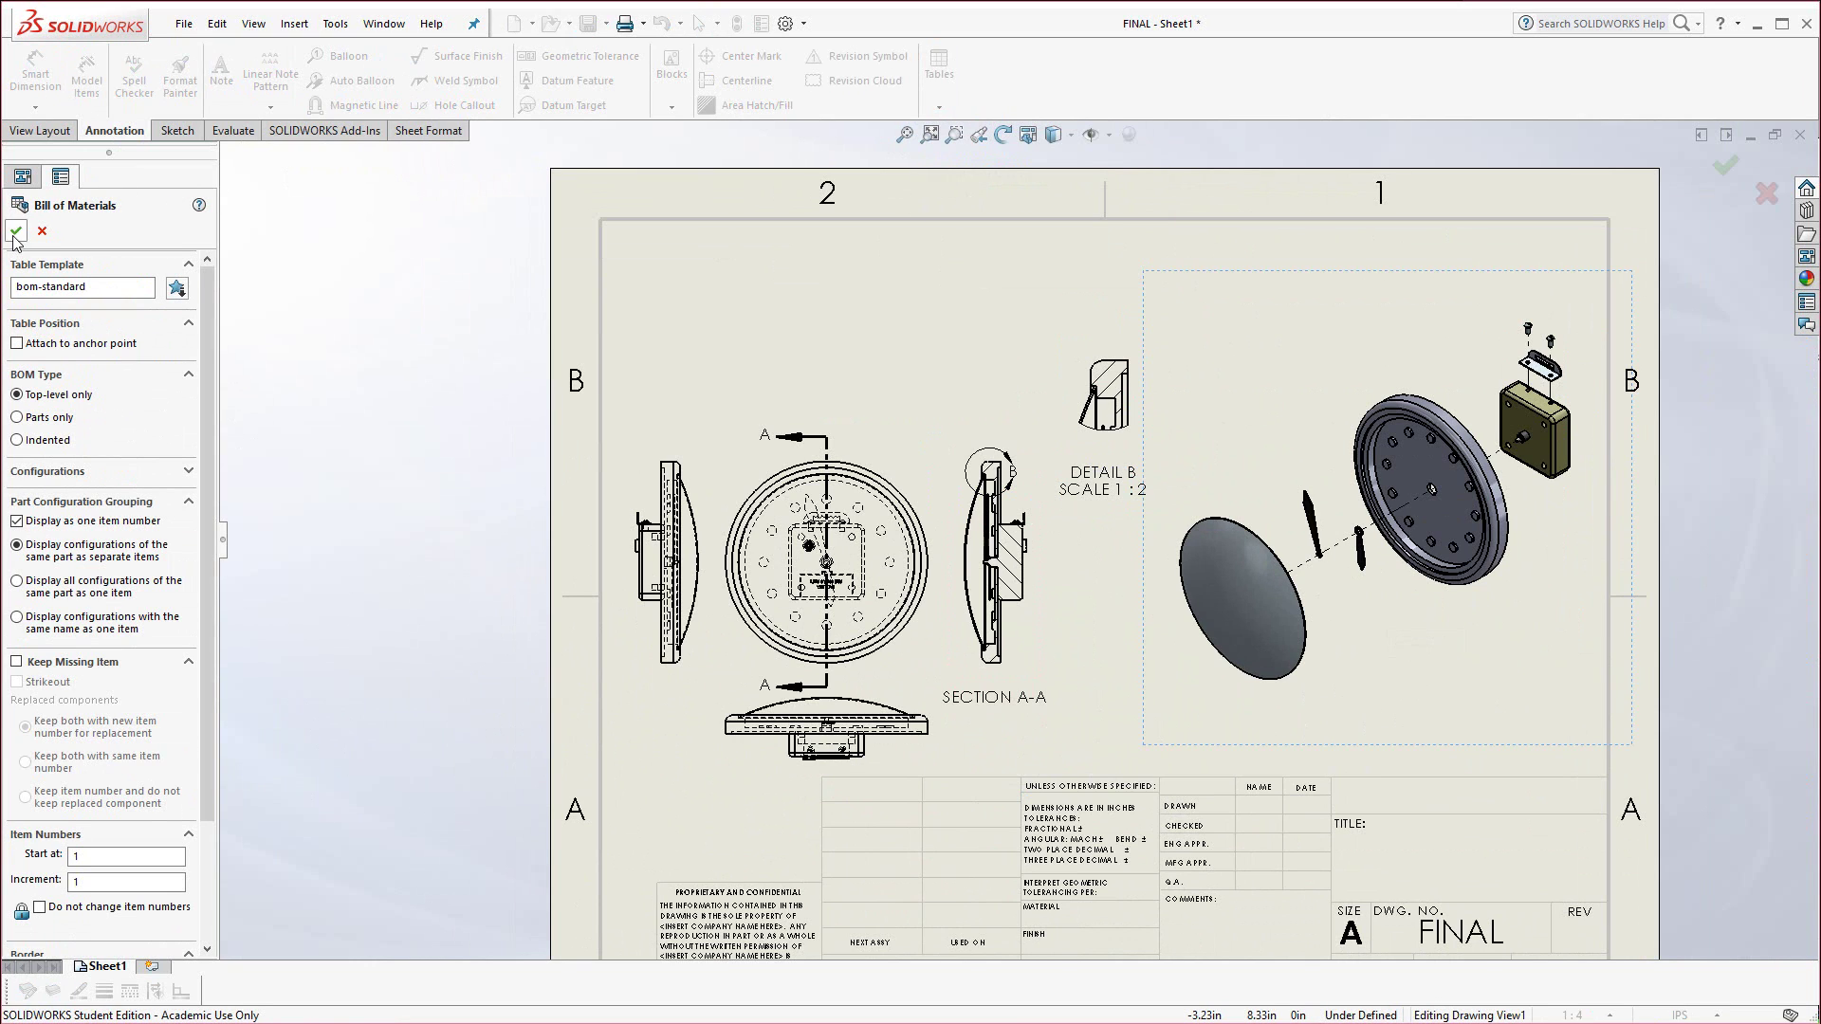
pyautogui.press('Return')
pyautogui.click(607, 223)
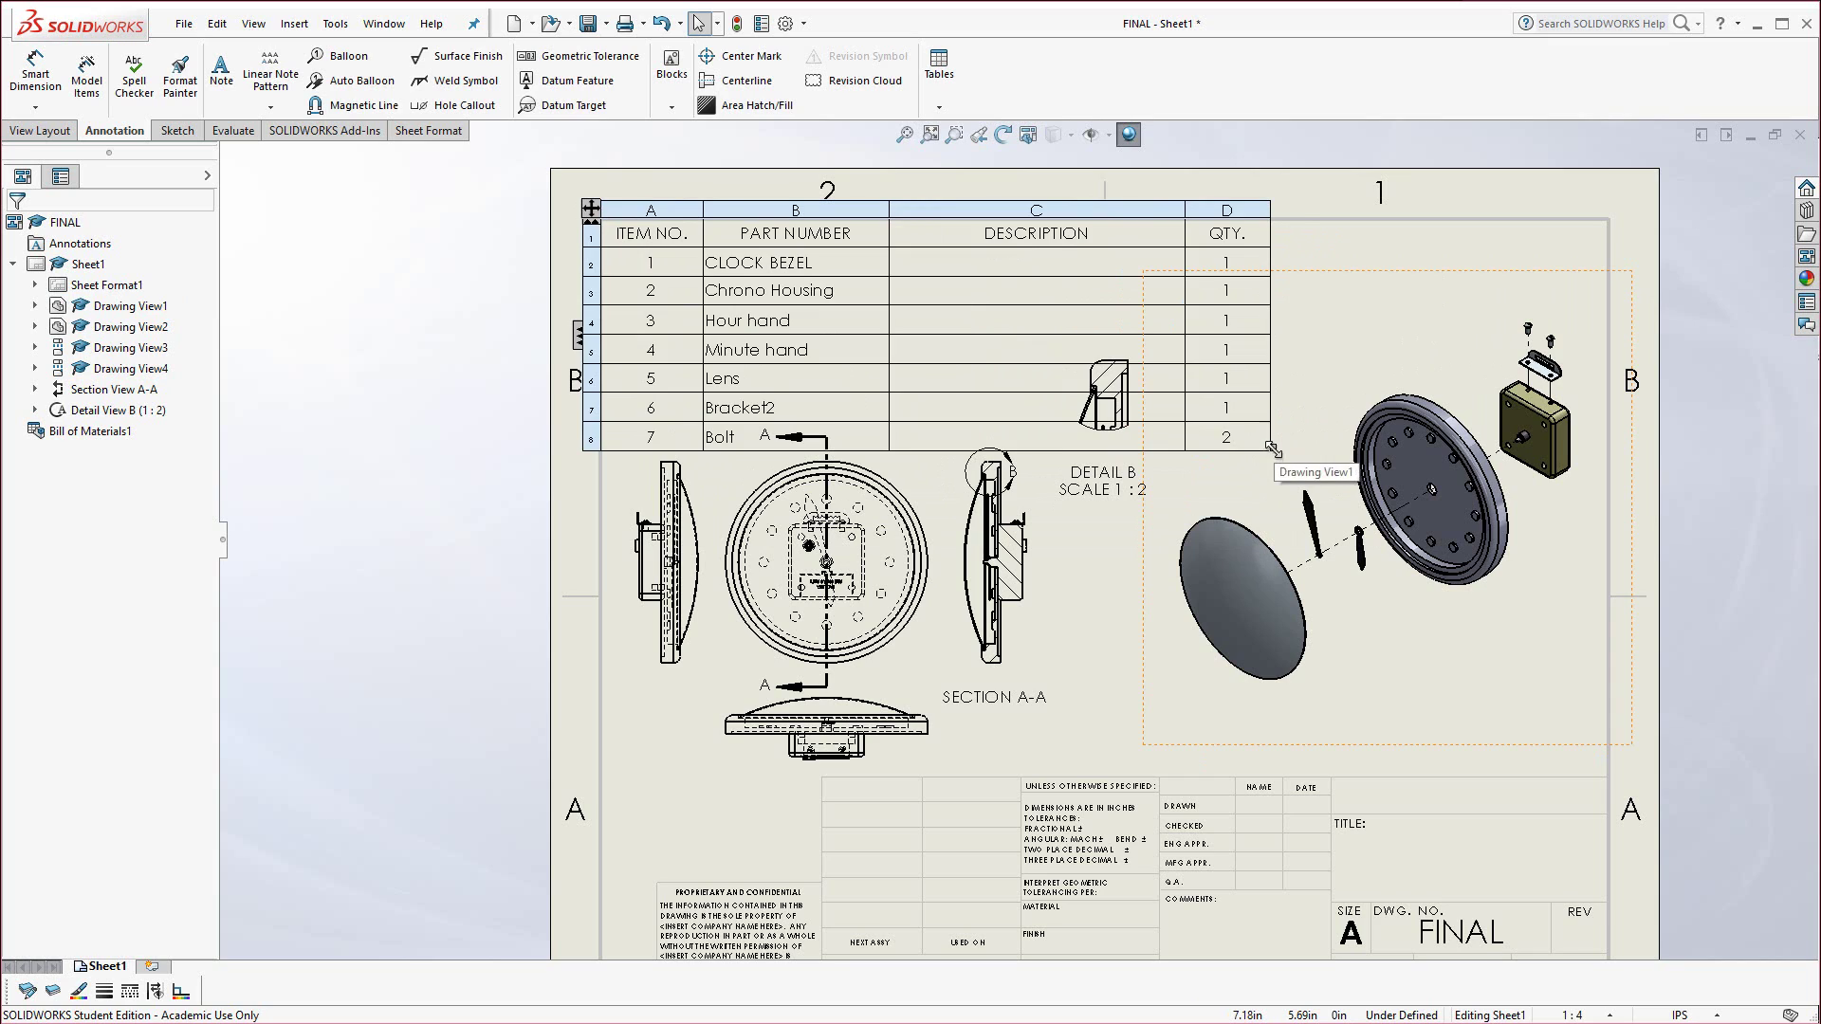
# Shrink the bill of materials to end above the front view and move Detail B below the table.
pyautogui.moveTo(1270, 450); pyautogui.dragTo(1155, 389)
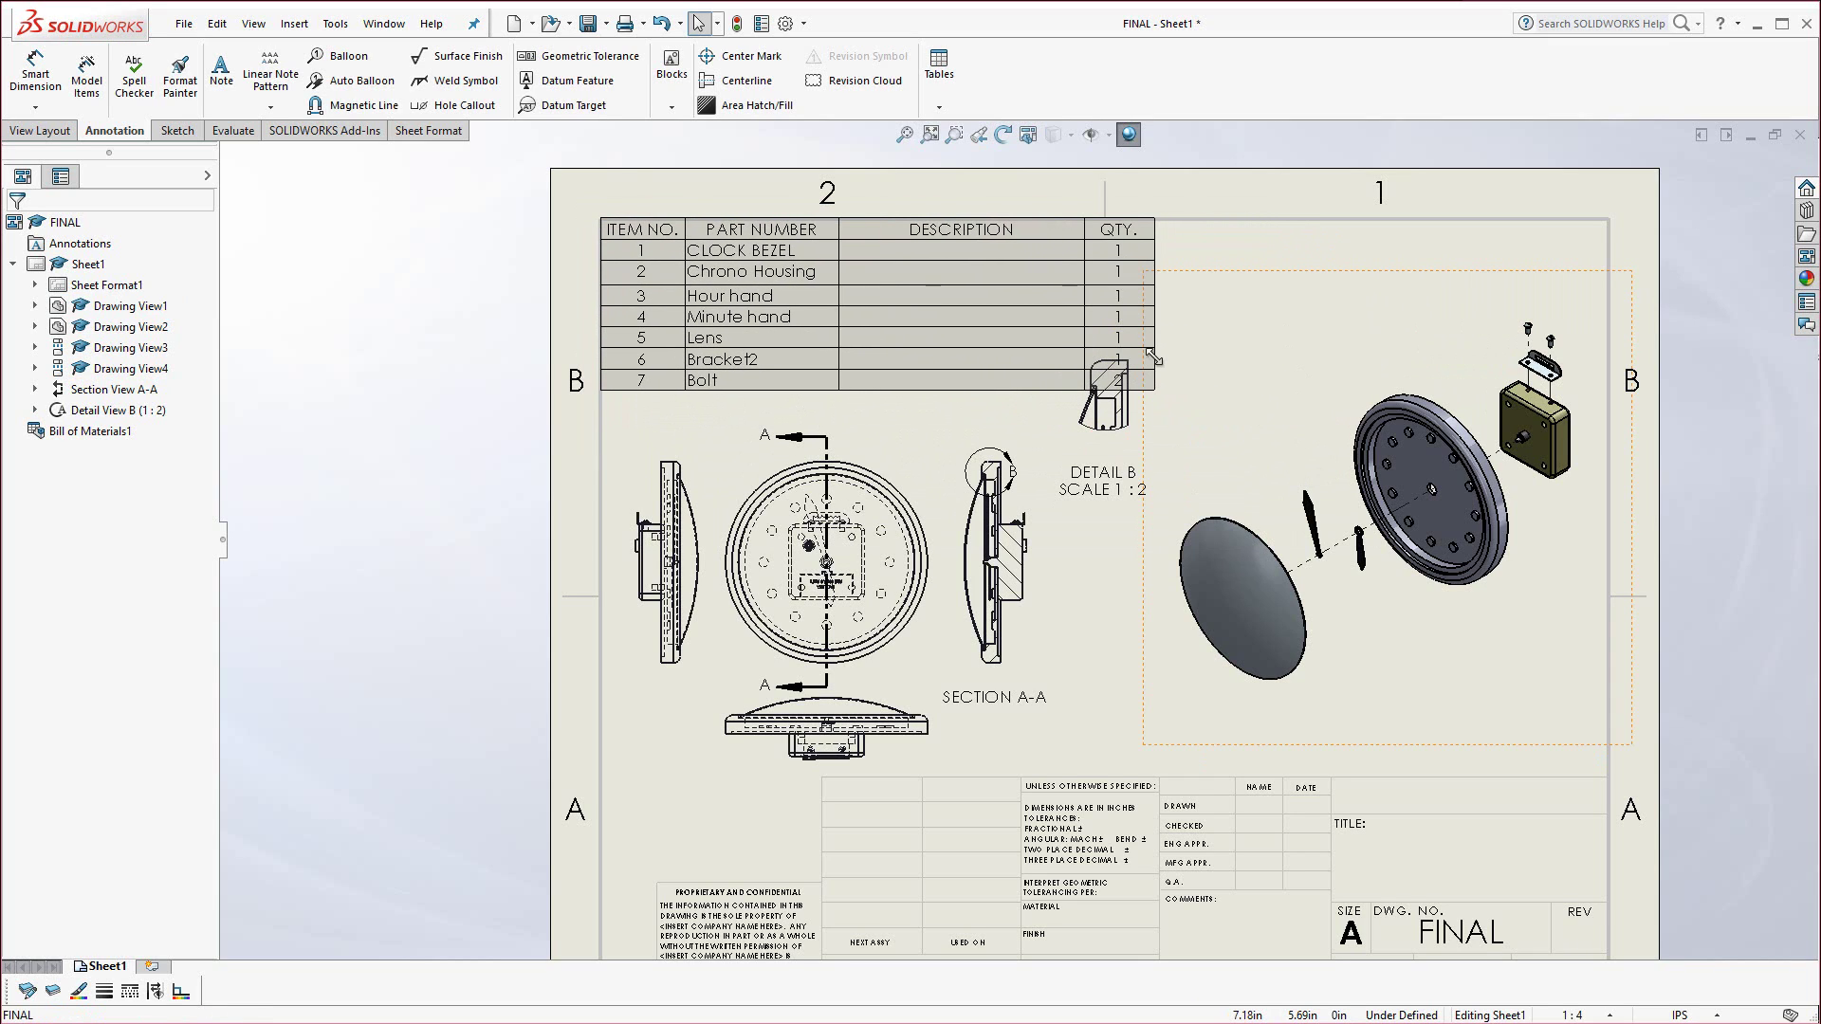
pyautogui.moveTo(1073, 458); pyautogui.dragTo(1084, 502)
pyautogui.click(1077, 635)
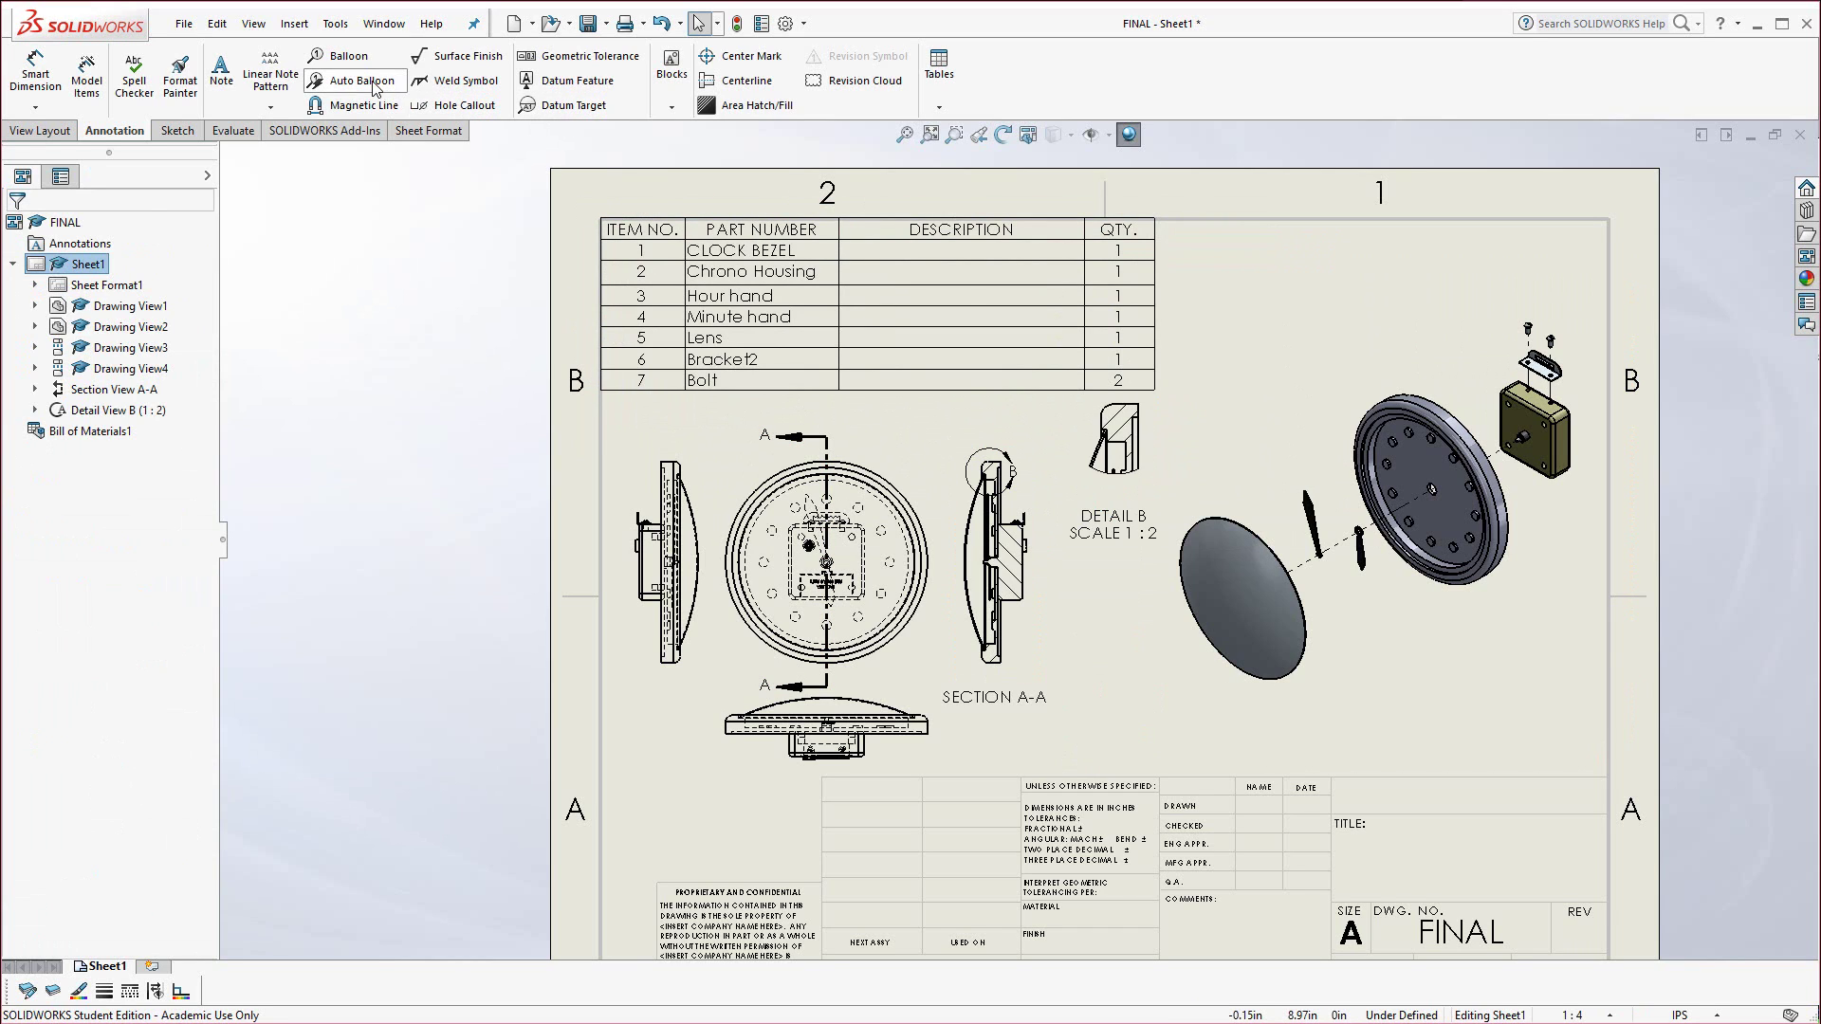
# Attach circular item-number balloons to the lens, minute hand and hour hand in the exploded view.
pyautogui.click(350, 63)
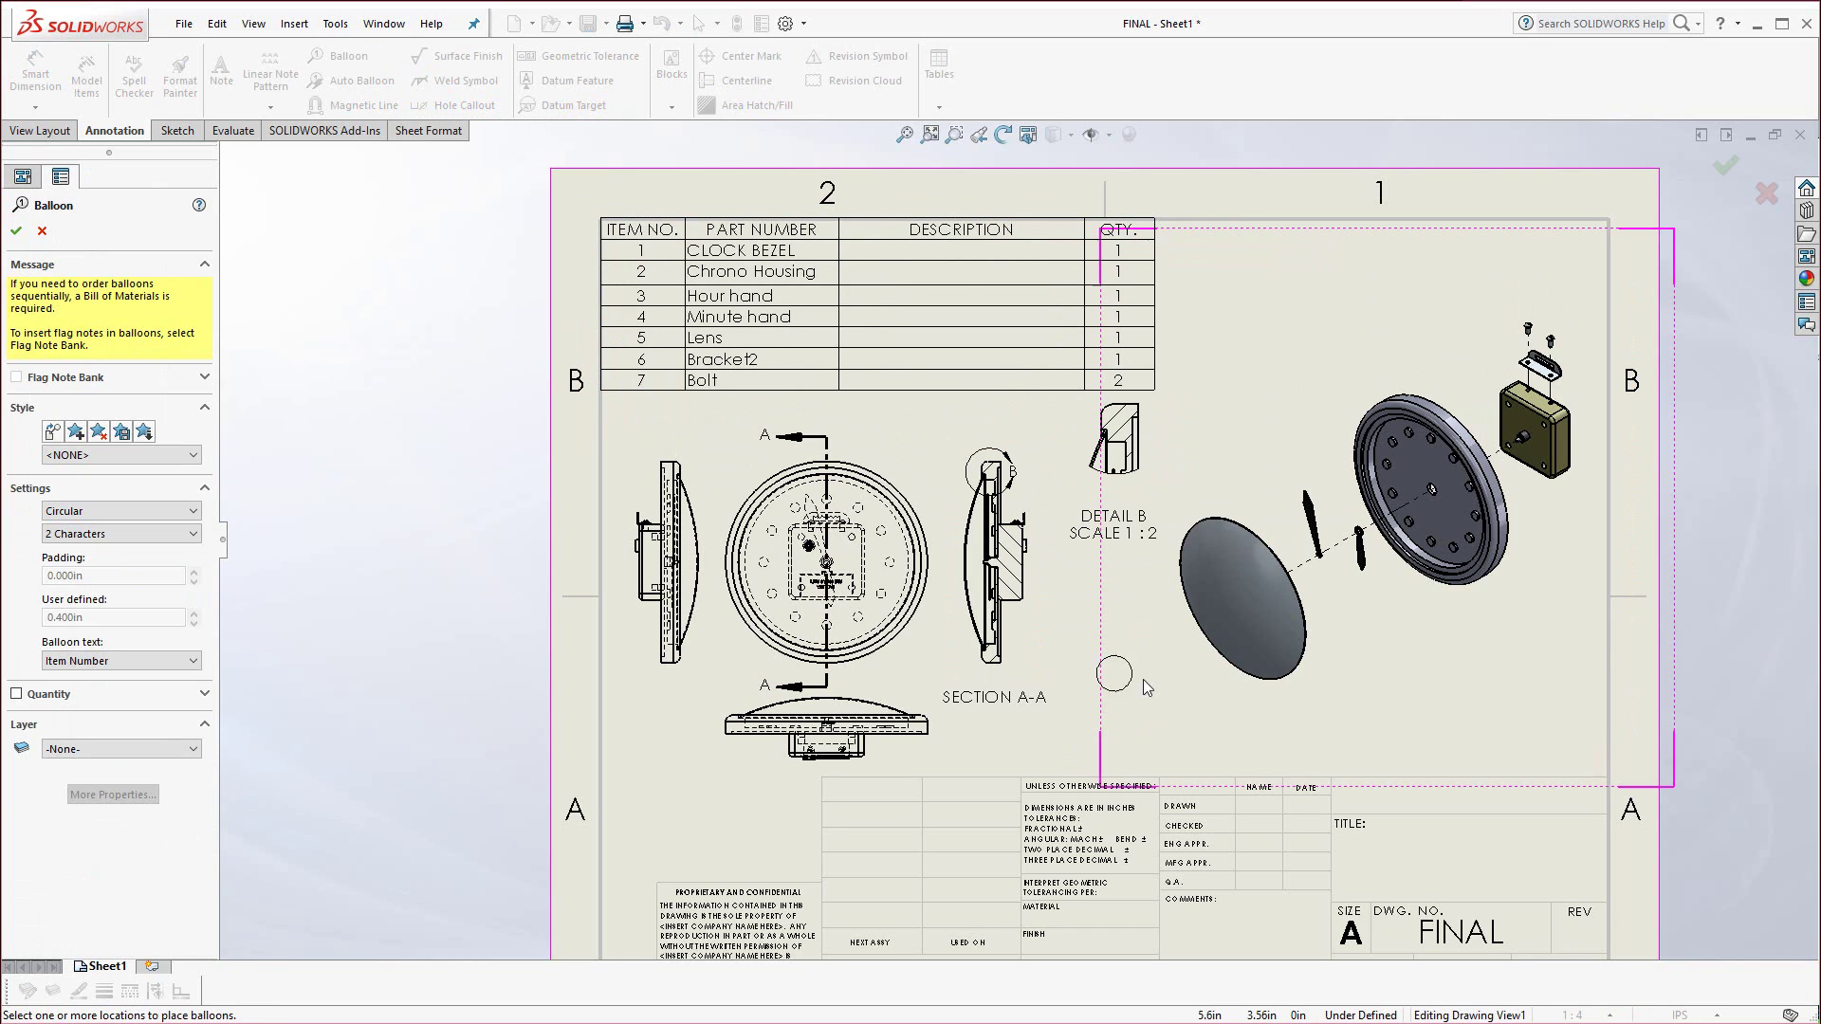
pyautogui.click(1237, 674)
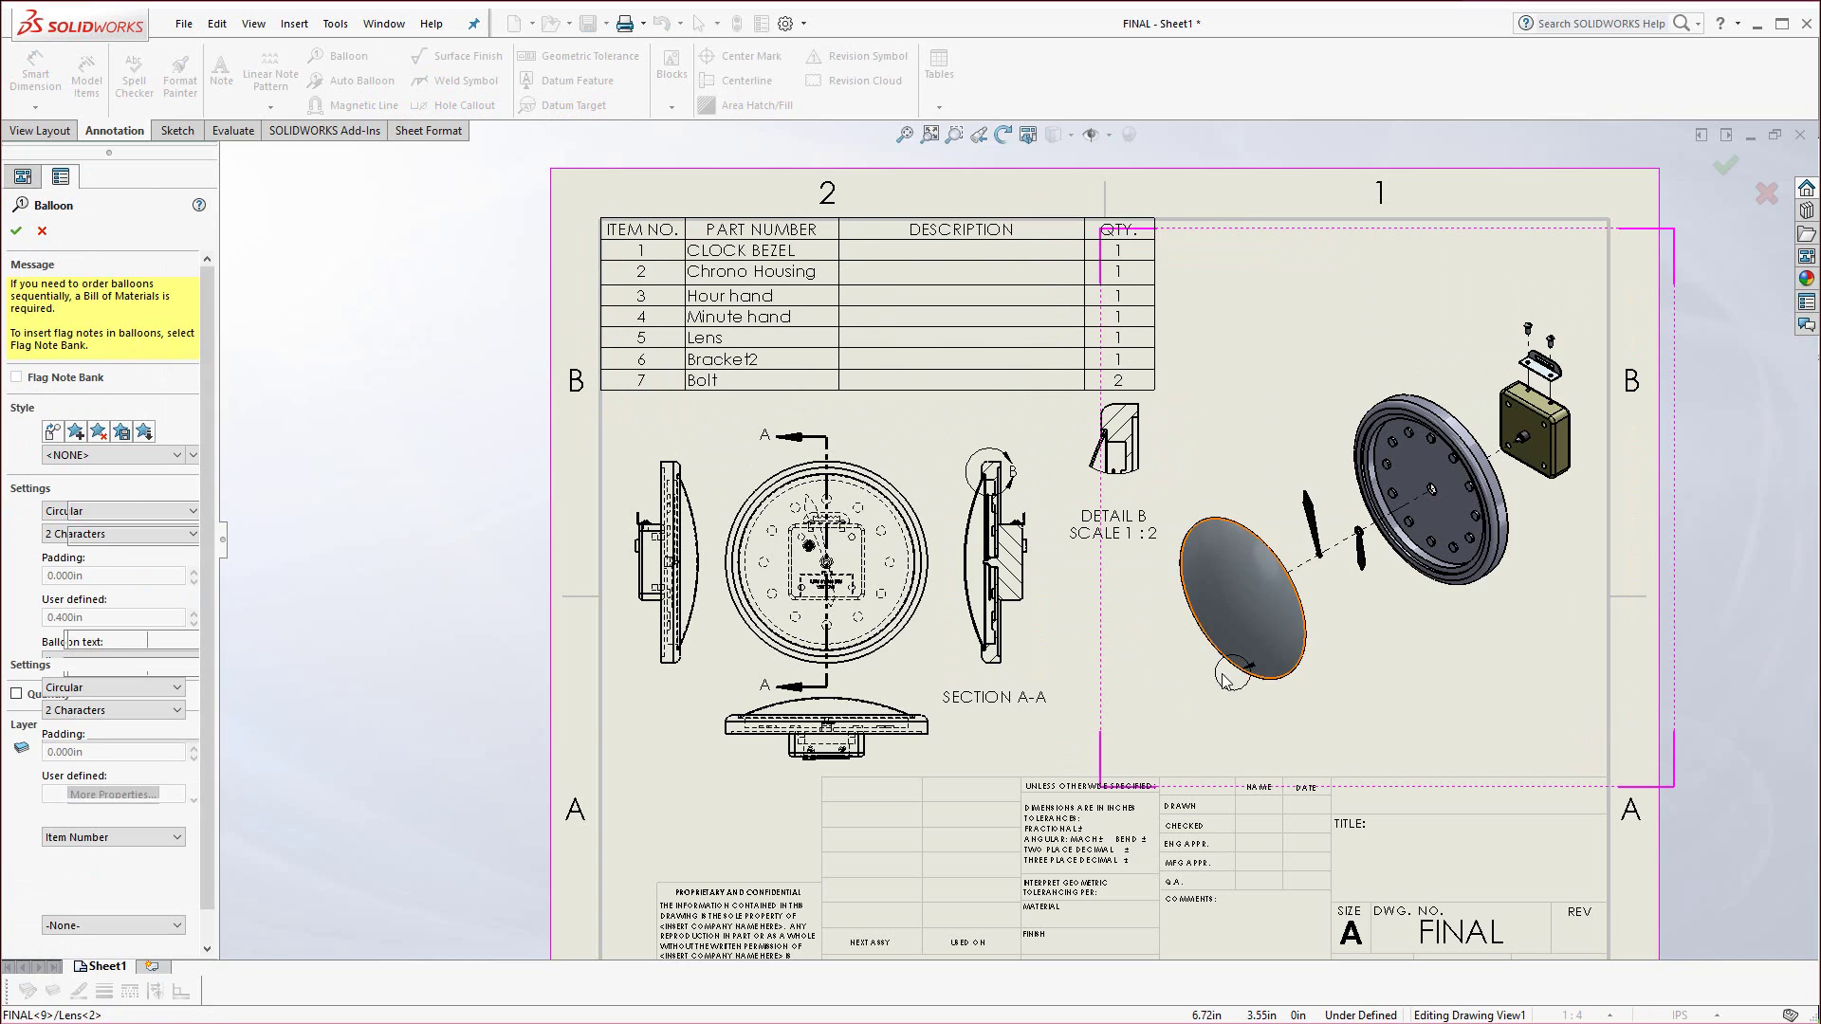
pyautogui.click(1190, 726)
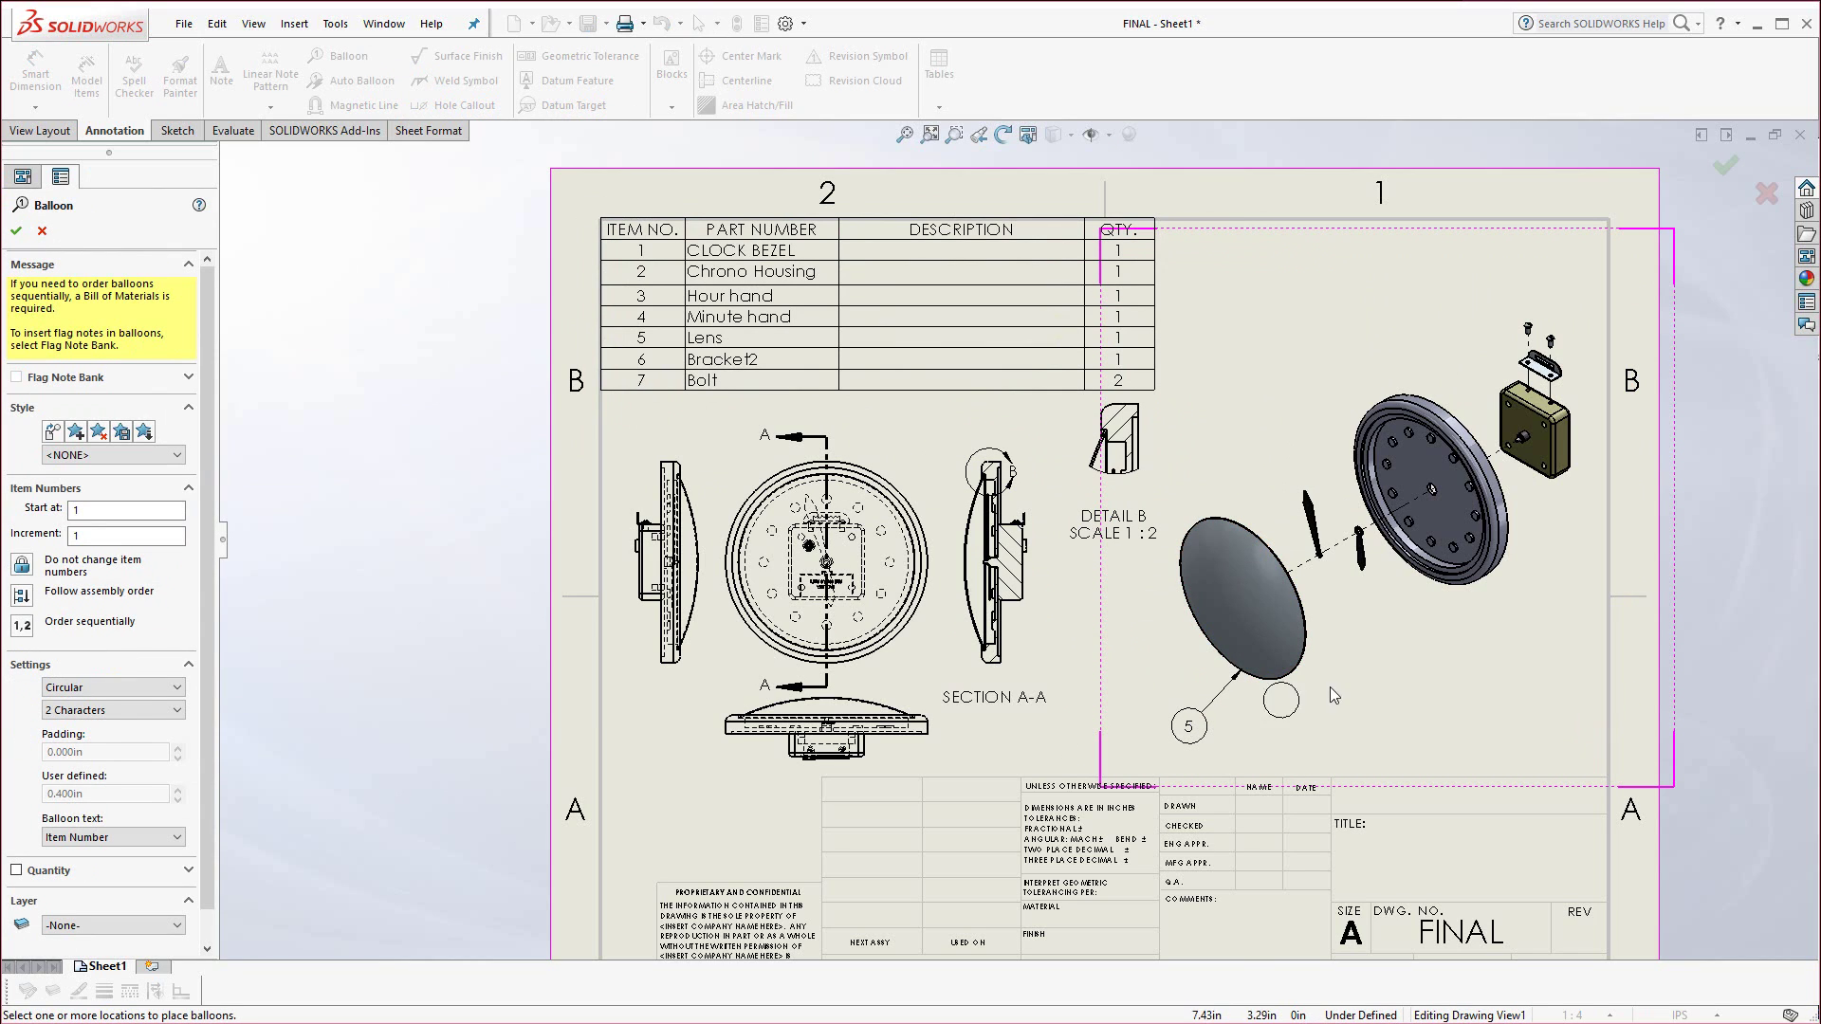
pyautogui.click(1307, 494)
pyautogui.click(1244, 414)
pyautogui.click(1362, 574)
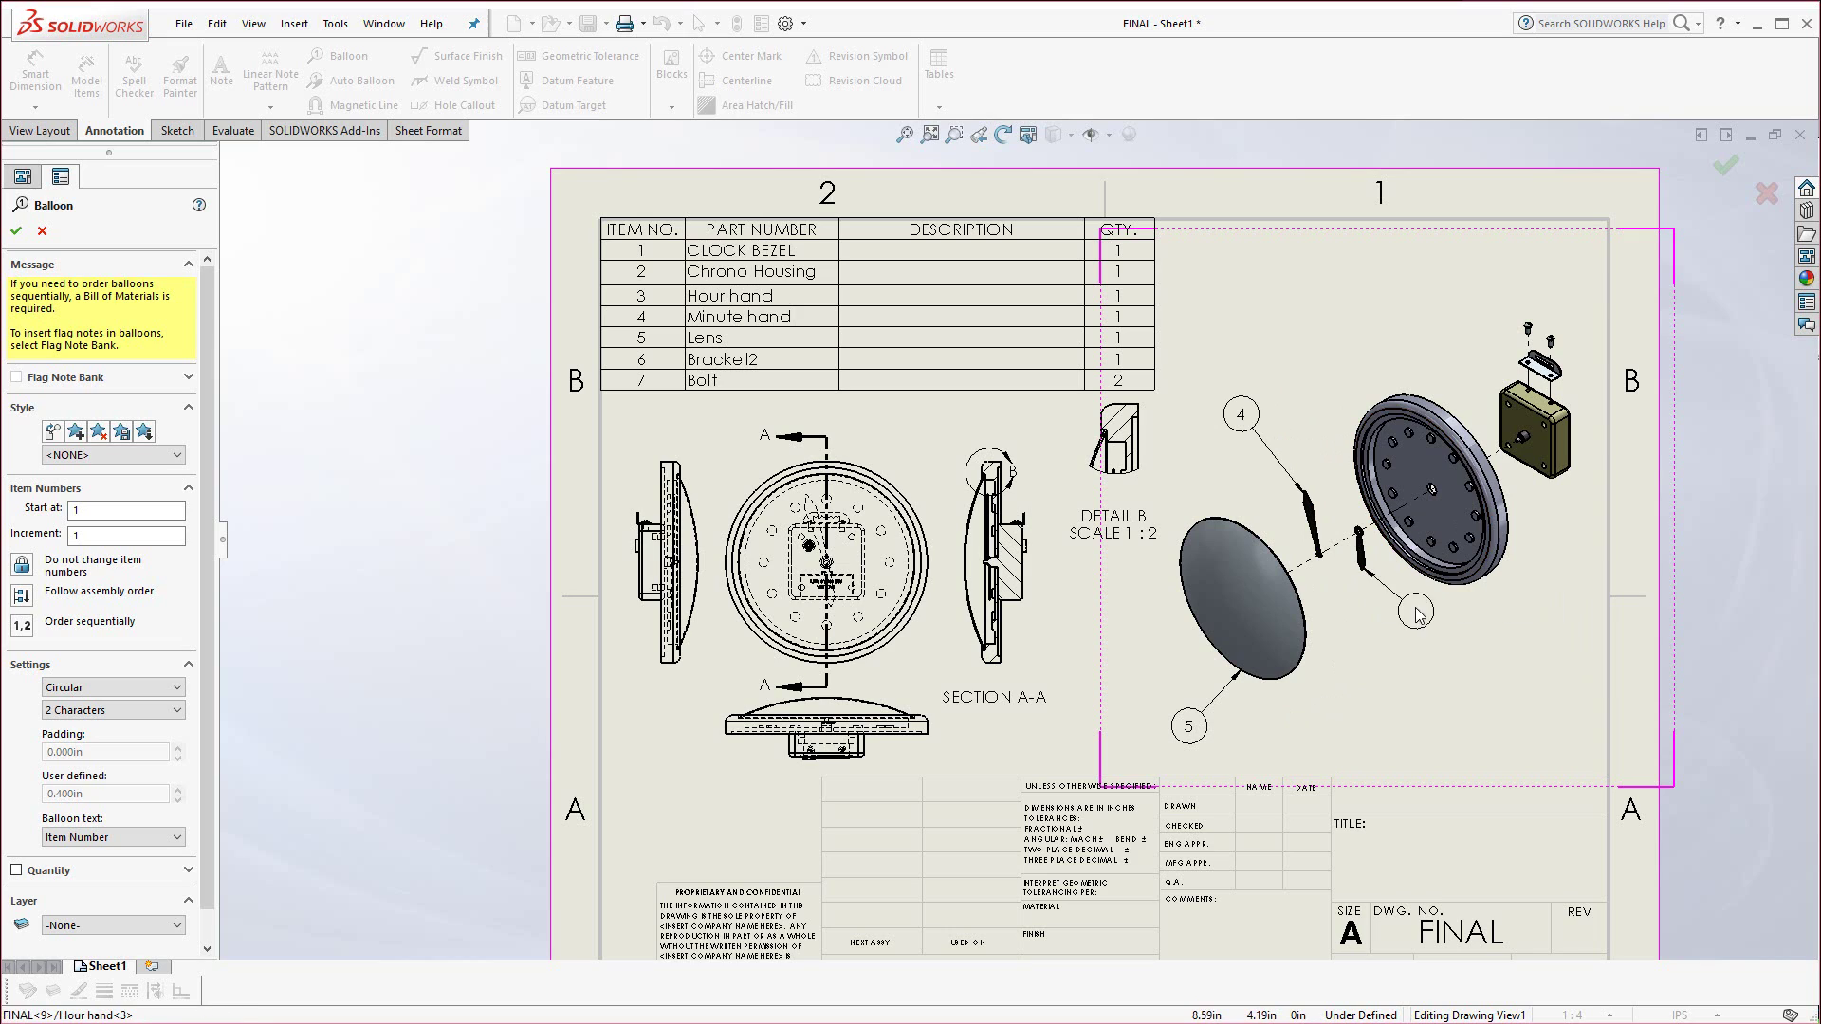
pyautogui.click(1394, 664)
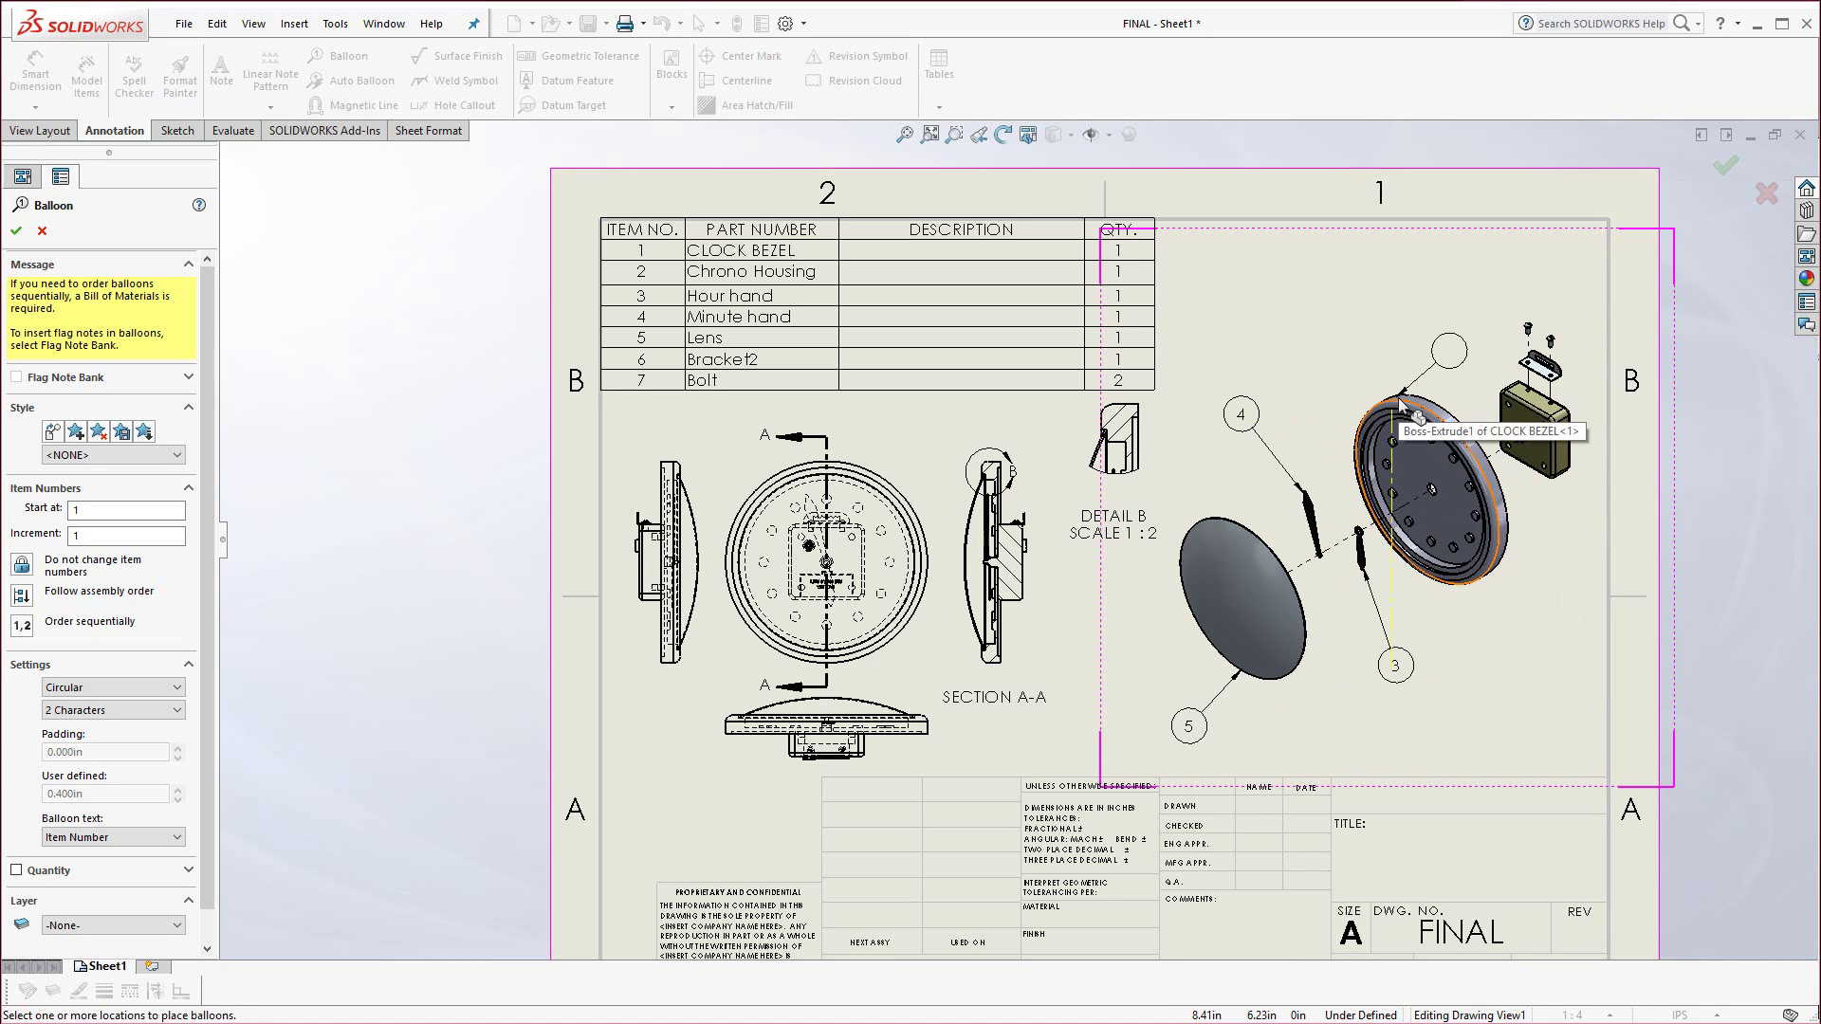
# Attach item-number balloons to the clock bezel, chrono housing, one bolt and the bracket in the exploded view.
pyautogui.click(1402, 397)
pyautogui.click(1363, 324)
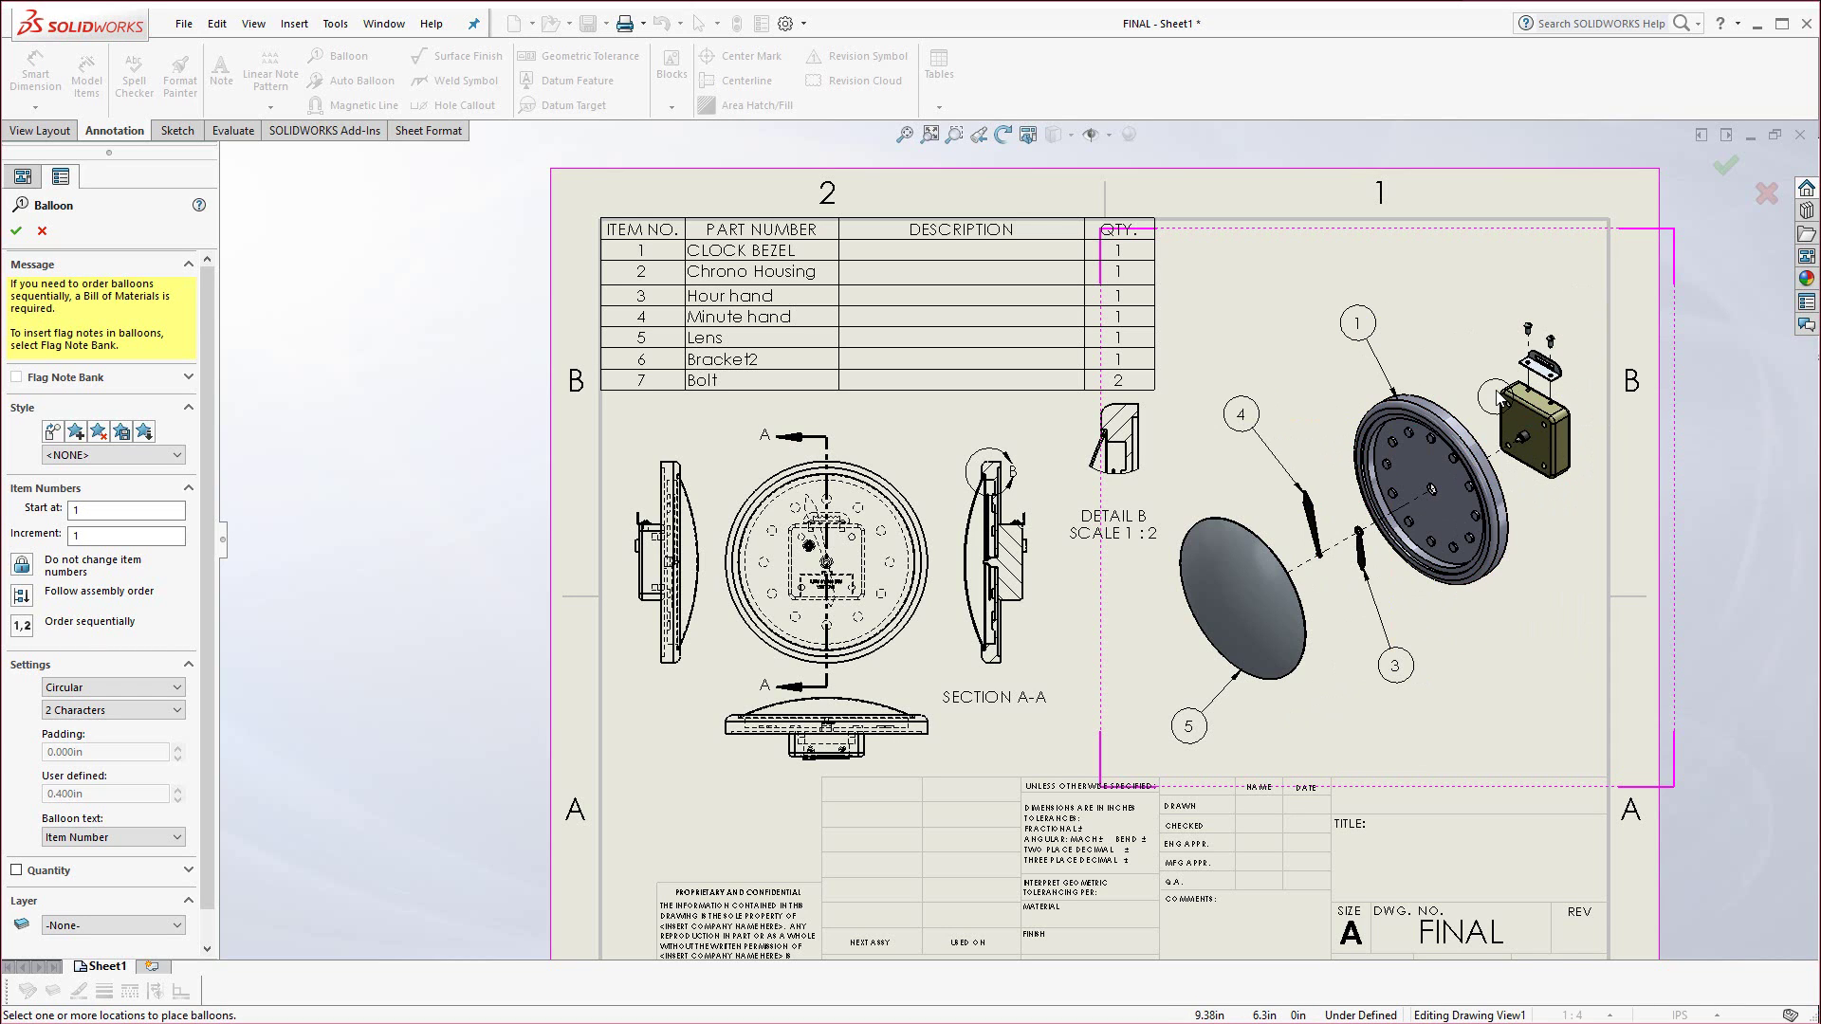
pyautogui.click(1454, 302)
pyautogui.scroll(-3, 1537, 322)
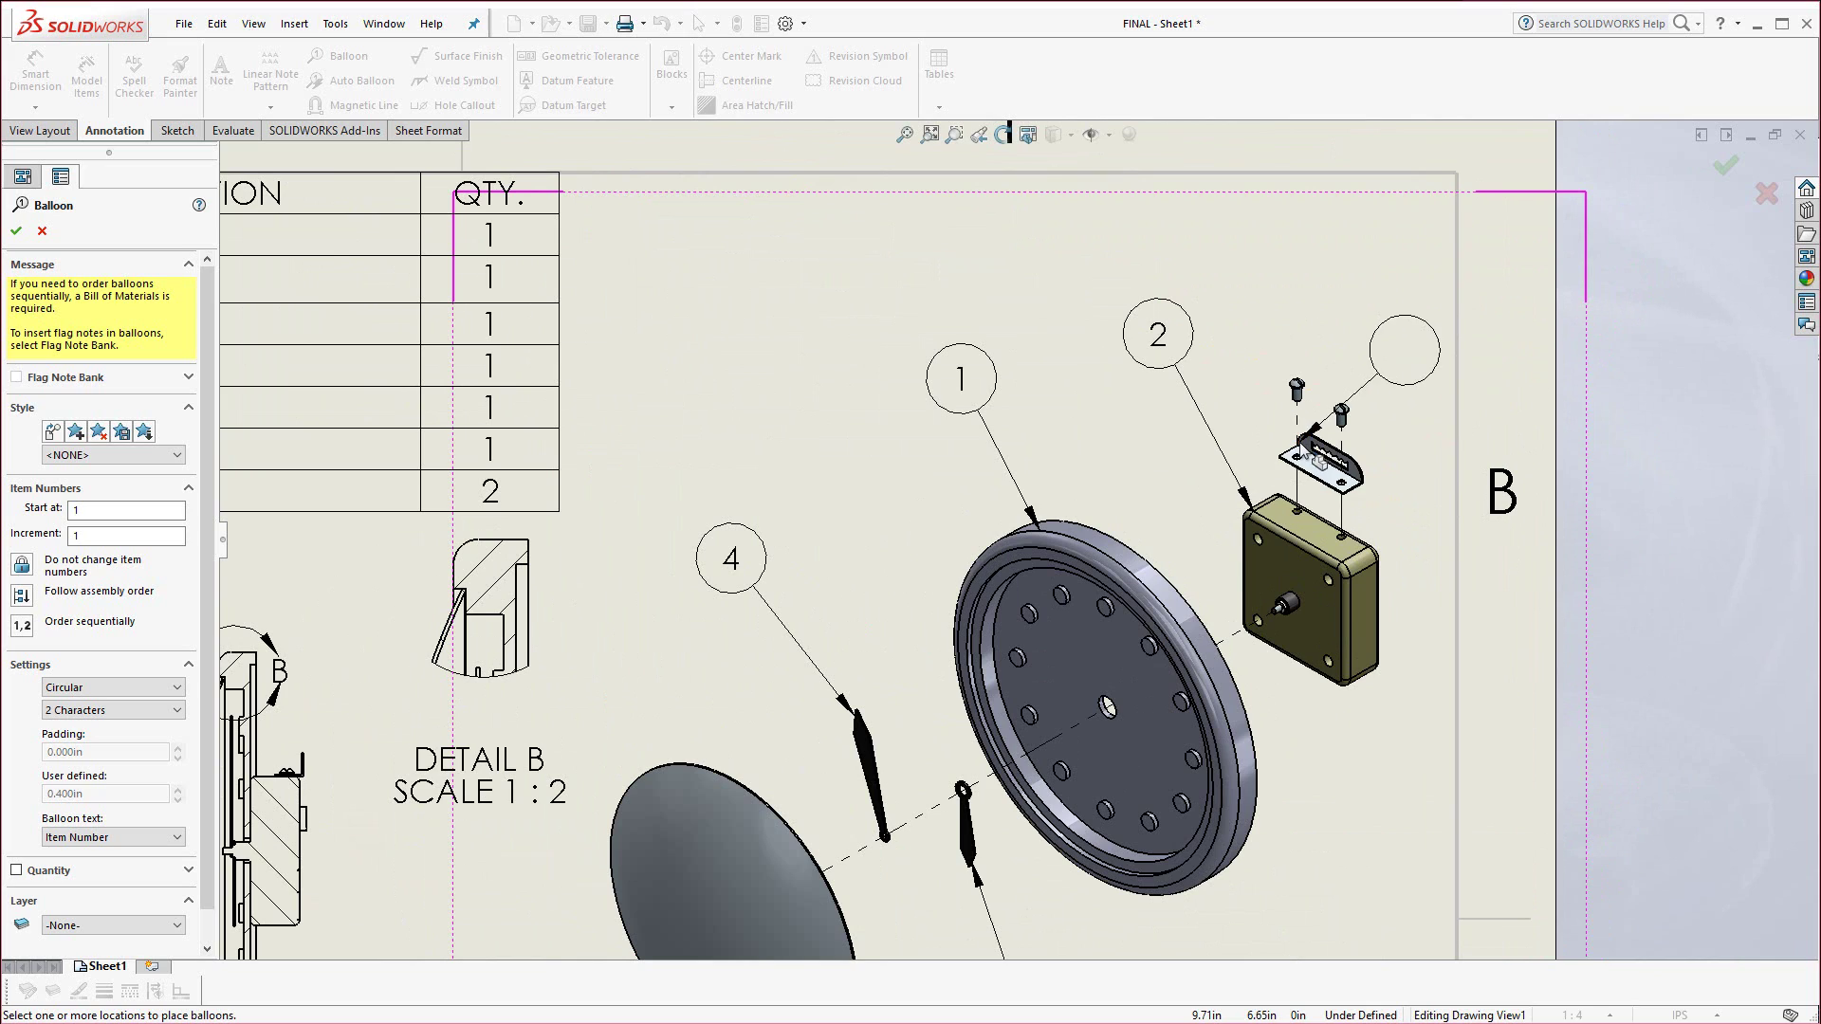
pyautogui.click(1298, 384)
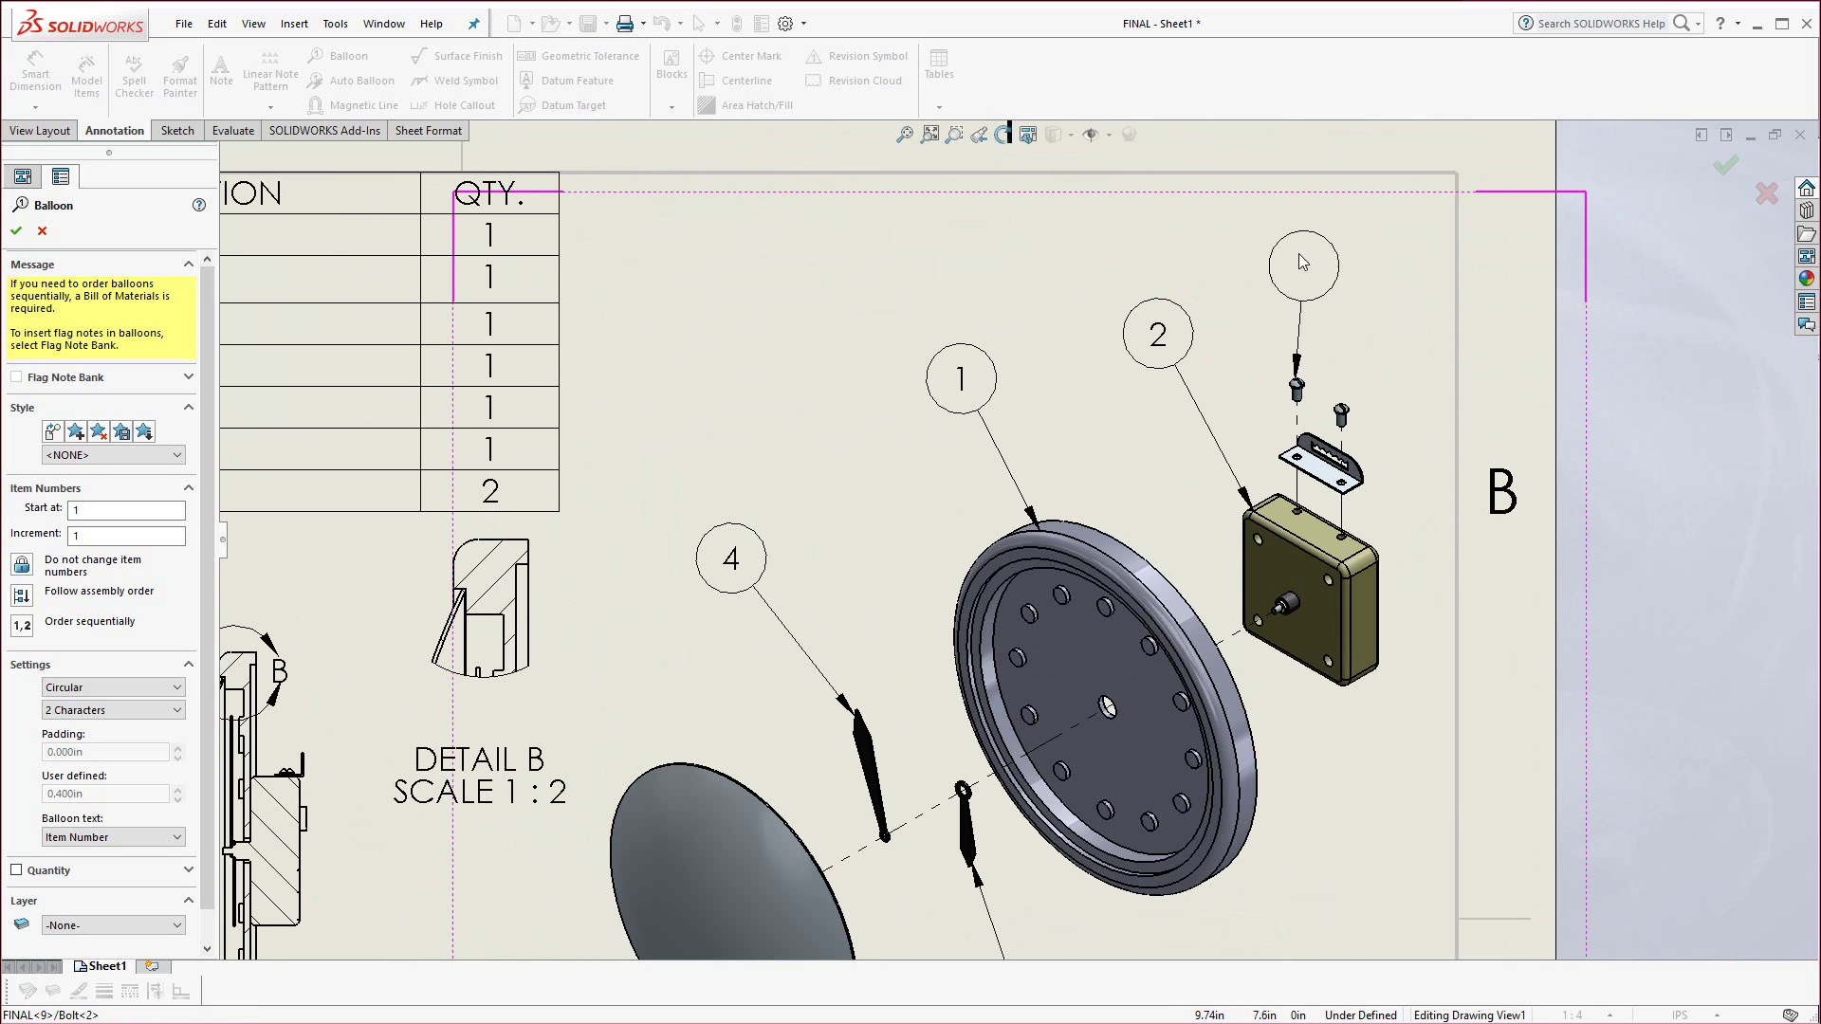
pyautogui.click(1278, 262)
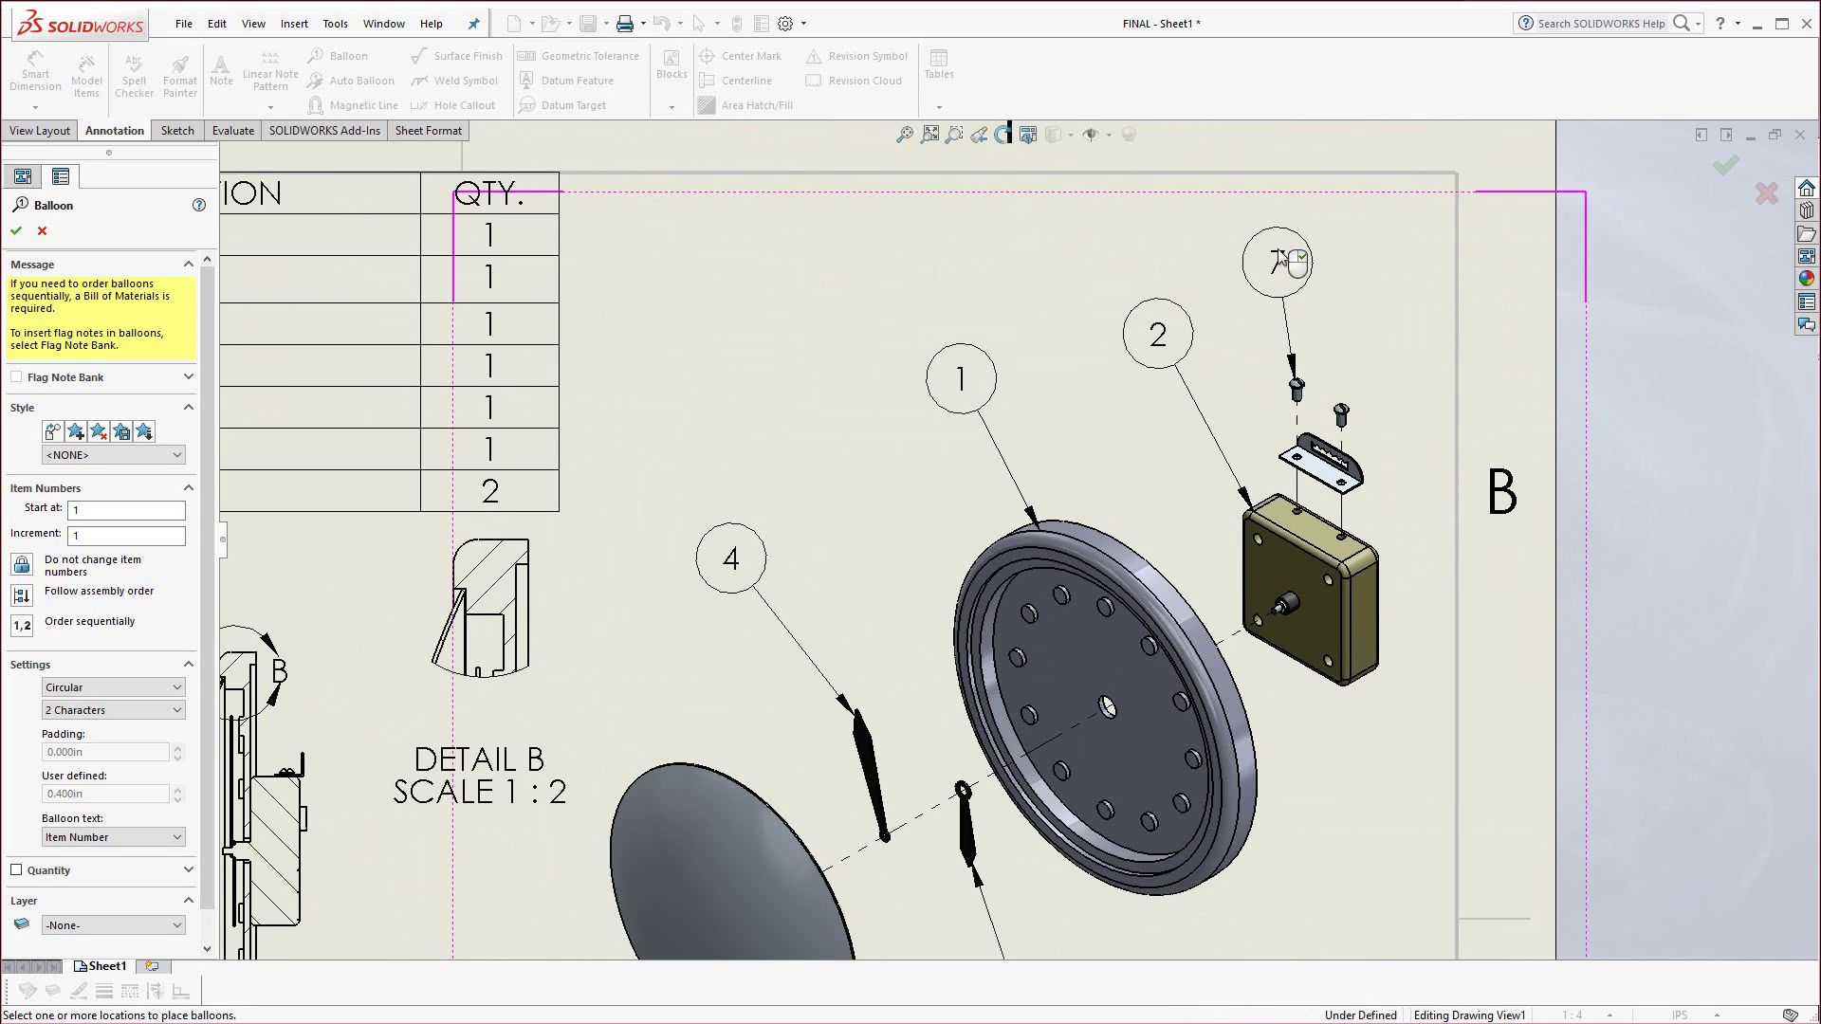
pyautogui.click(1363, 467)
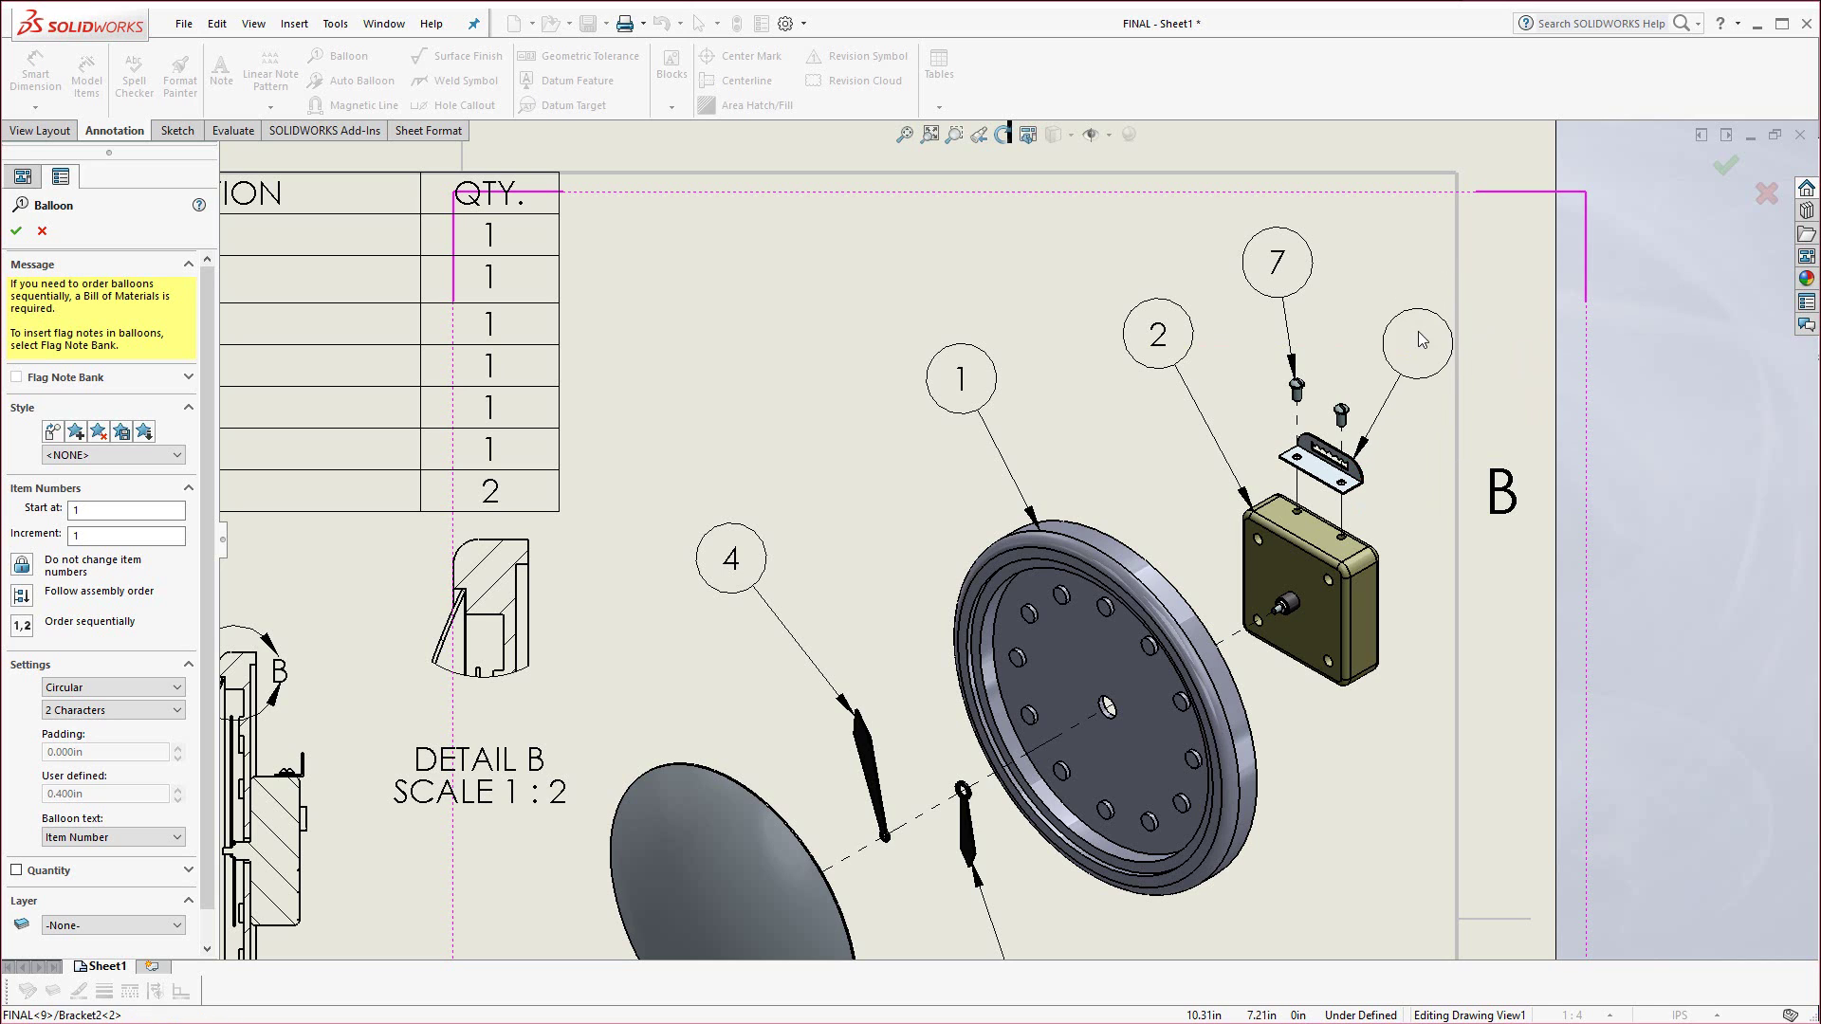
pyautogui.click(1407, 352)
pyautogui.press('f')
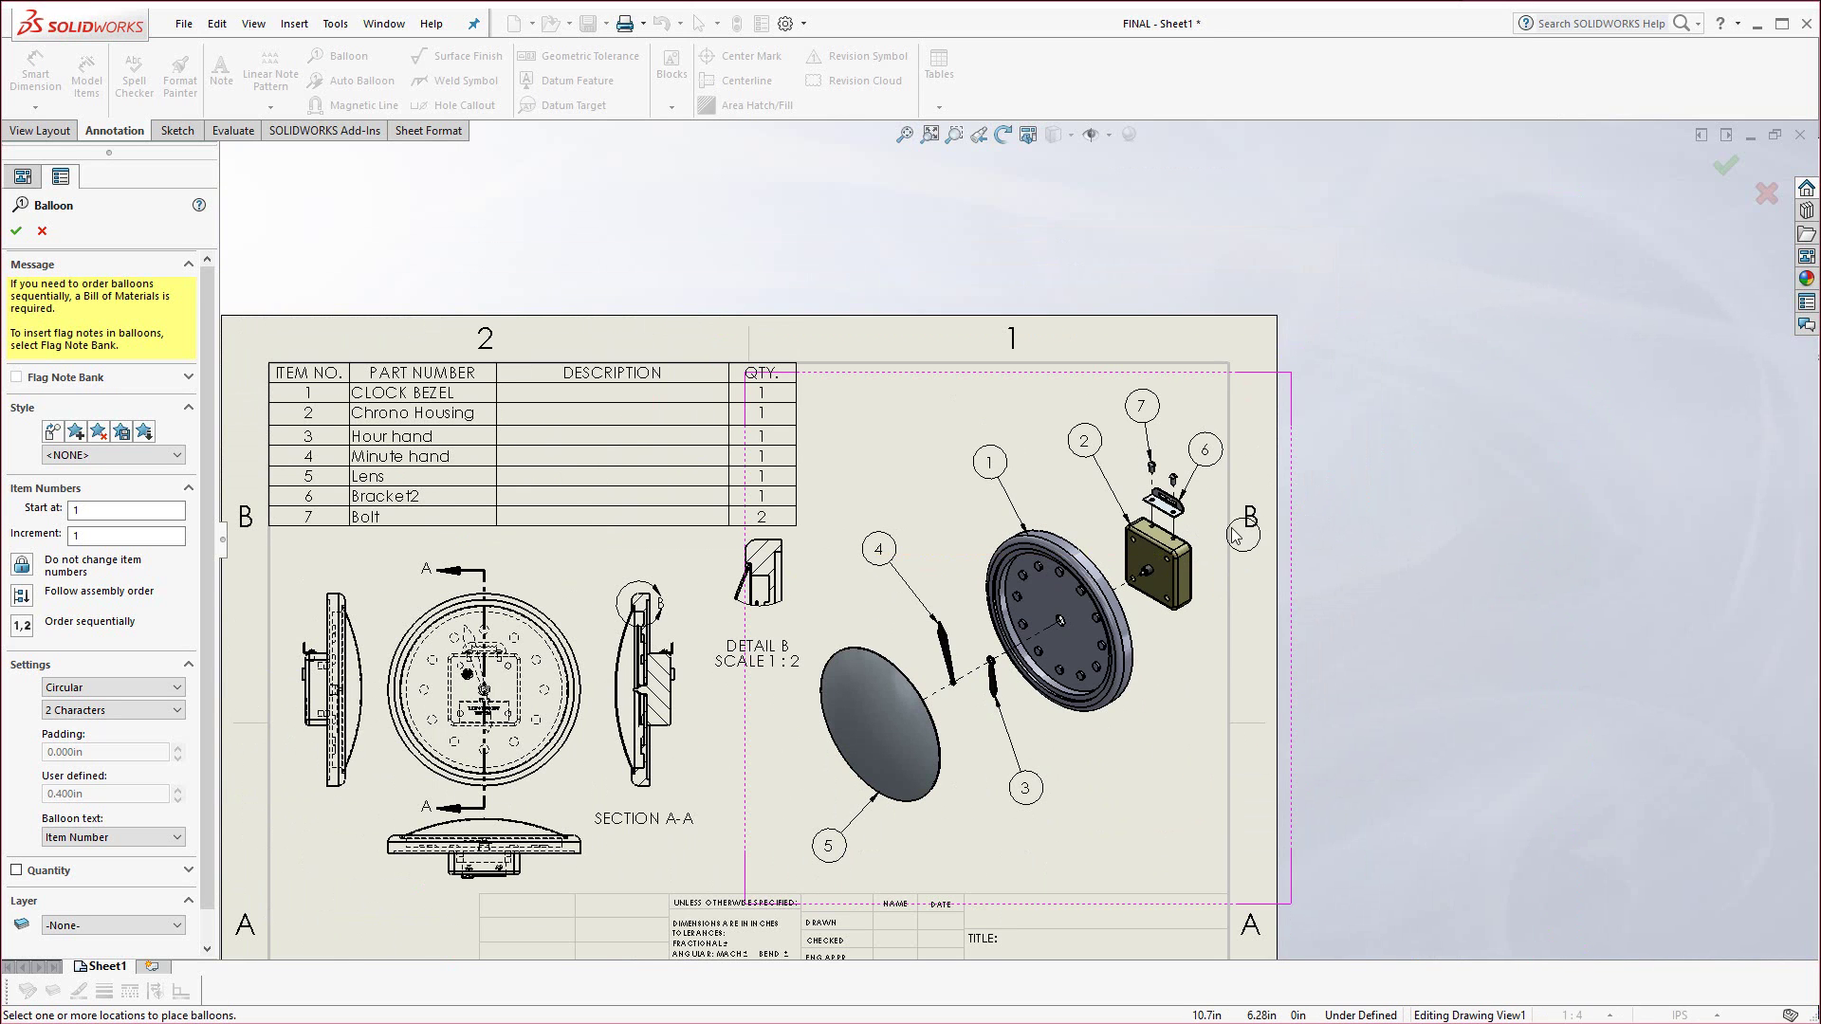
pyautogui.press('Escape')
# Reposition the minute hand's balloon so it sits above and to the left of the hand's tip, clear of the lens.
pyautogui.scroll(-3, 934, 576)
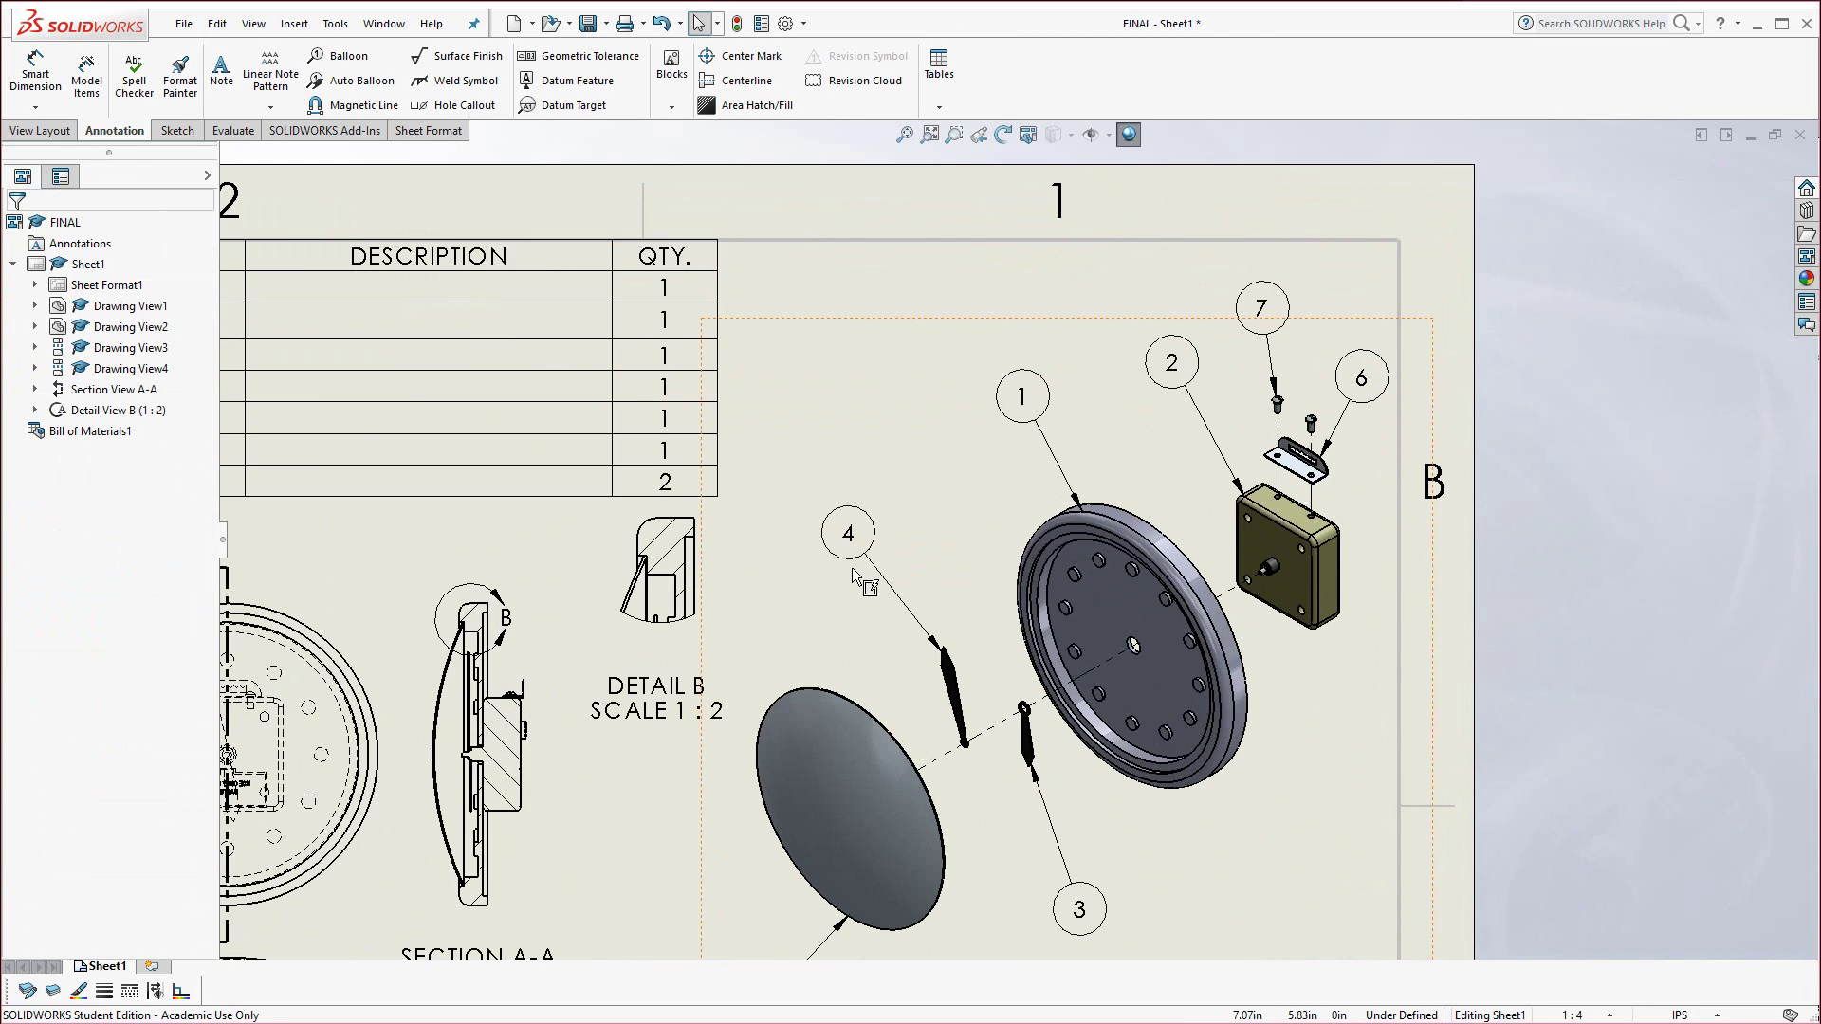
pyautogui.moveTo(846, 534); pyautogui.dragTo(793, 736)
pyautogui.moveTo(744, 913); pyautogui.dragTo(745, 944)
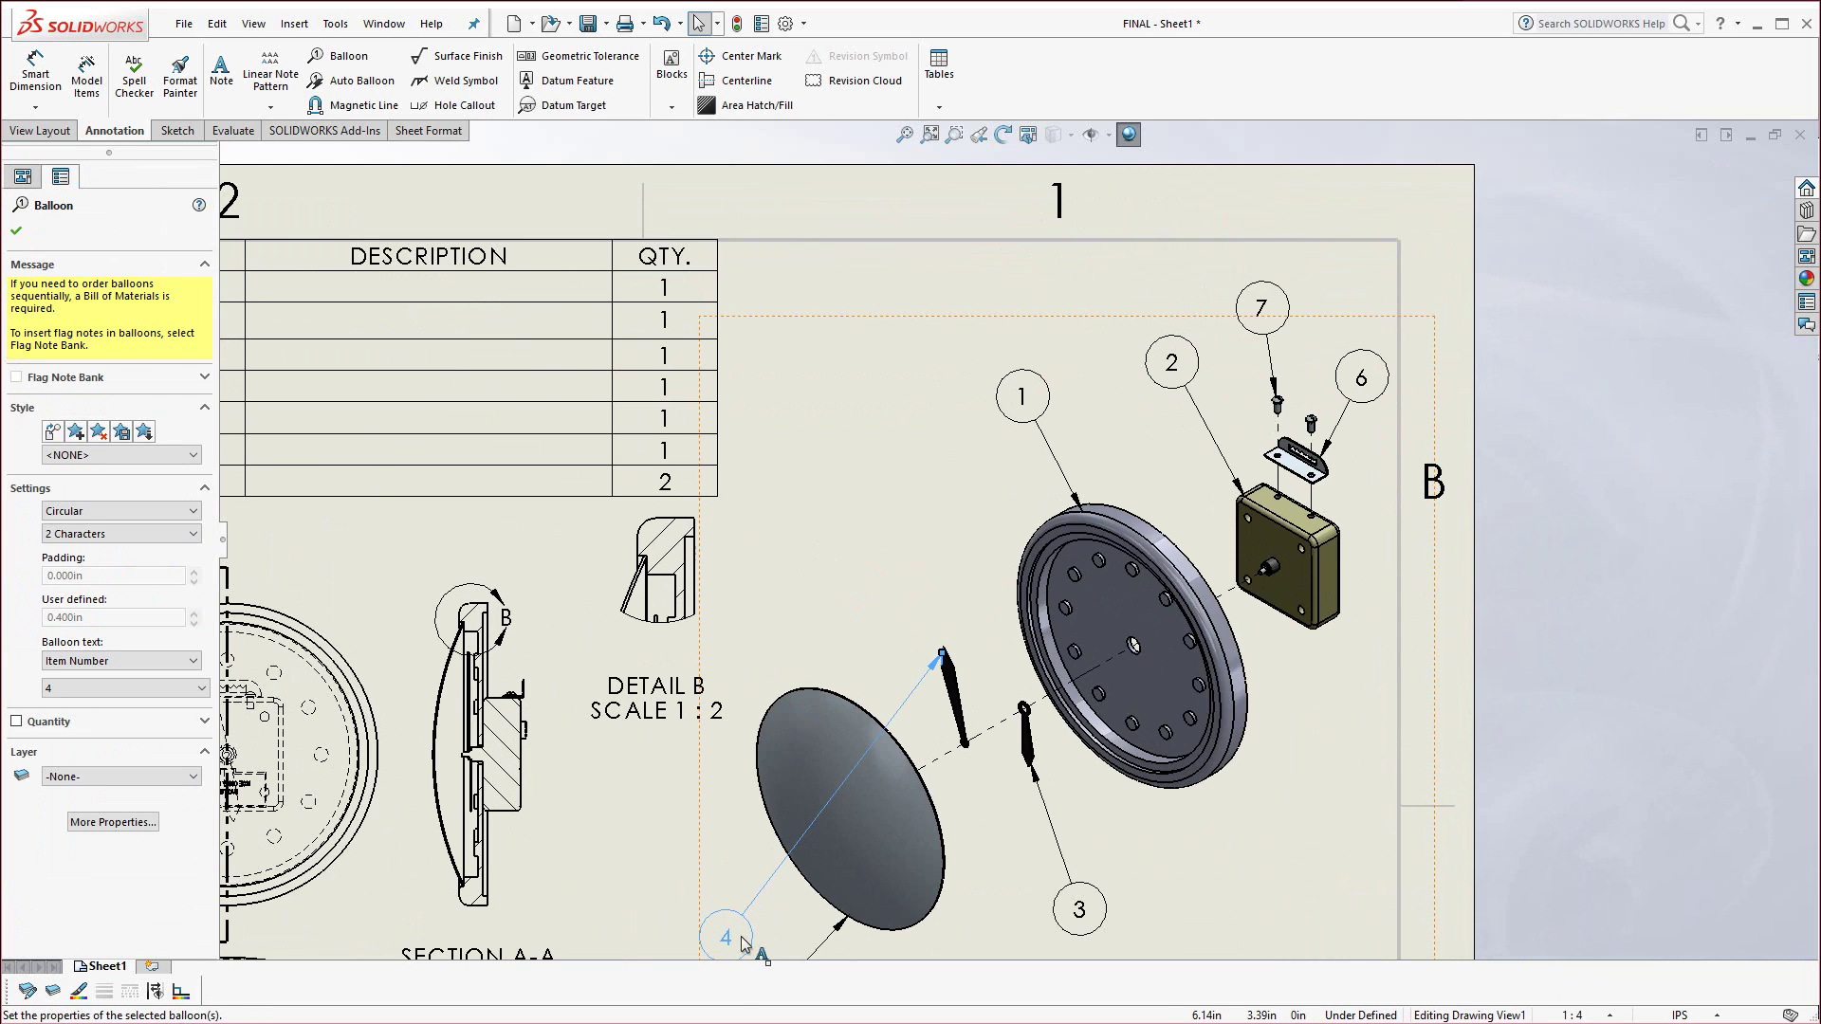
pyautogui.press('Escape')
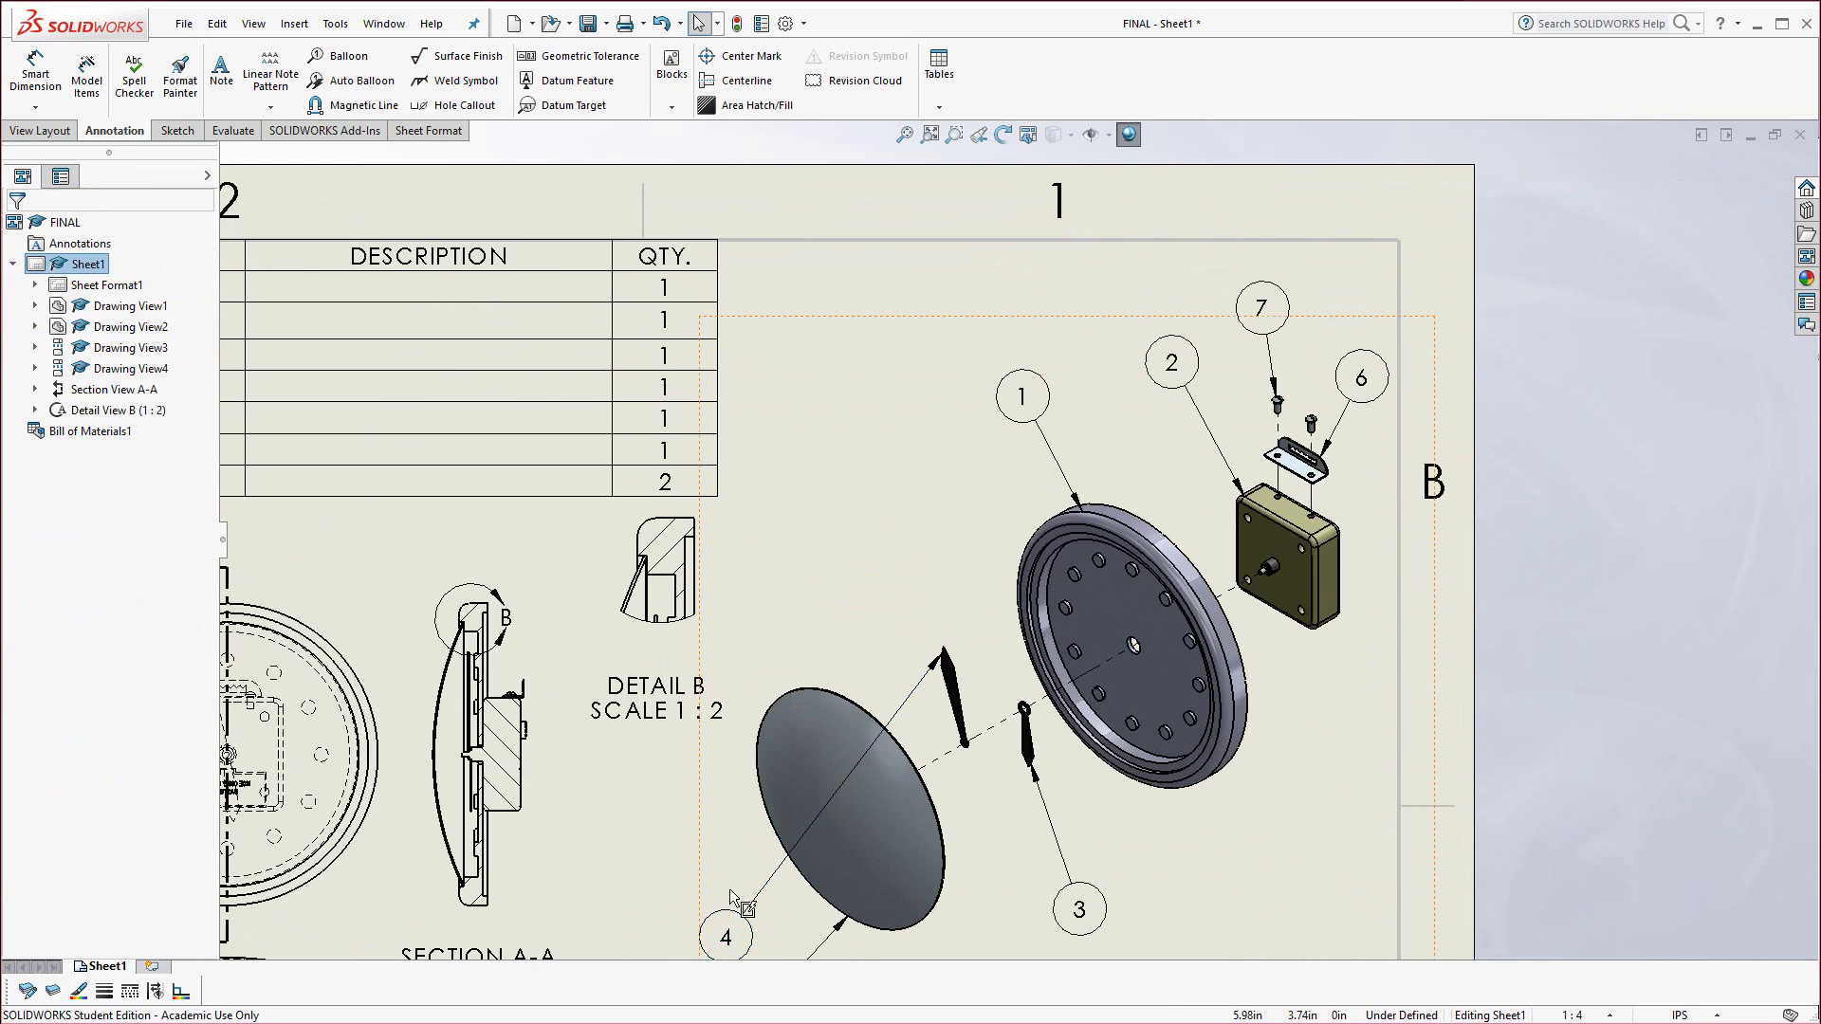
pyautogui.moveTo(751, 926); pyautogui.dragTo(809, 583)
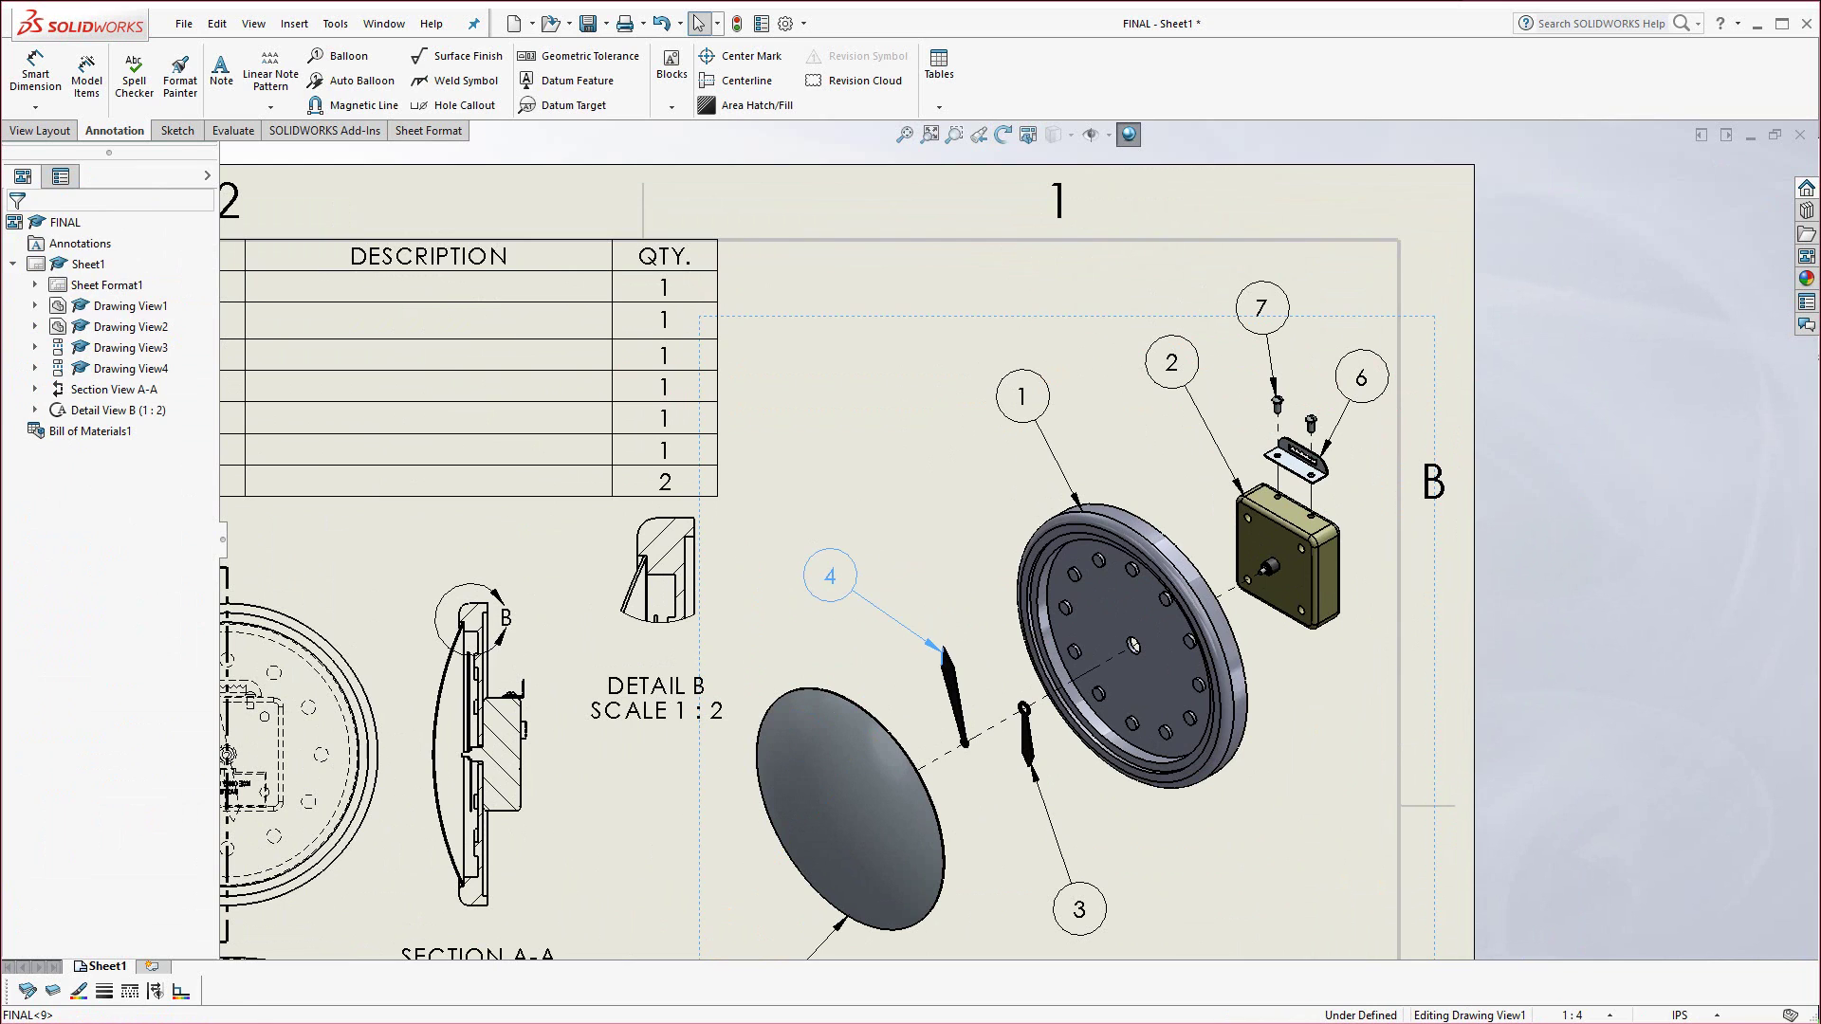
pyautogui.click(624, 799)
pyautogui.press('f')
# Add a note reading "C S" in the empty title block cell above the TITLE field.
pyautogui.scroll(-3, 1093, 627)
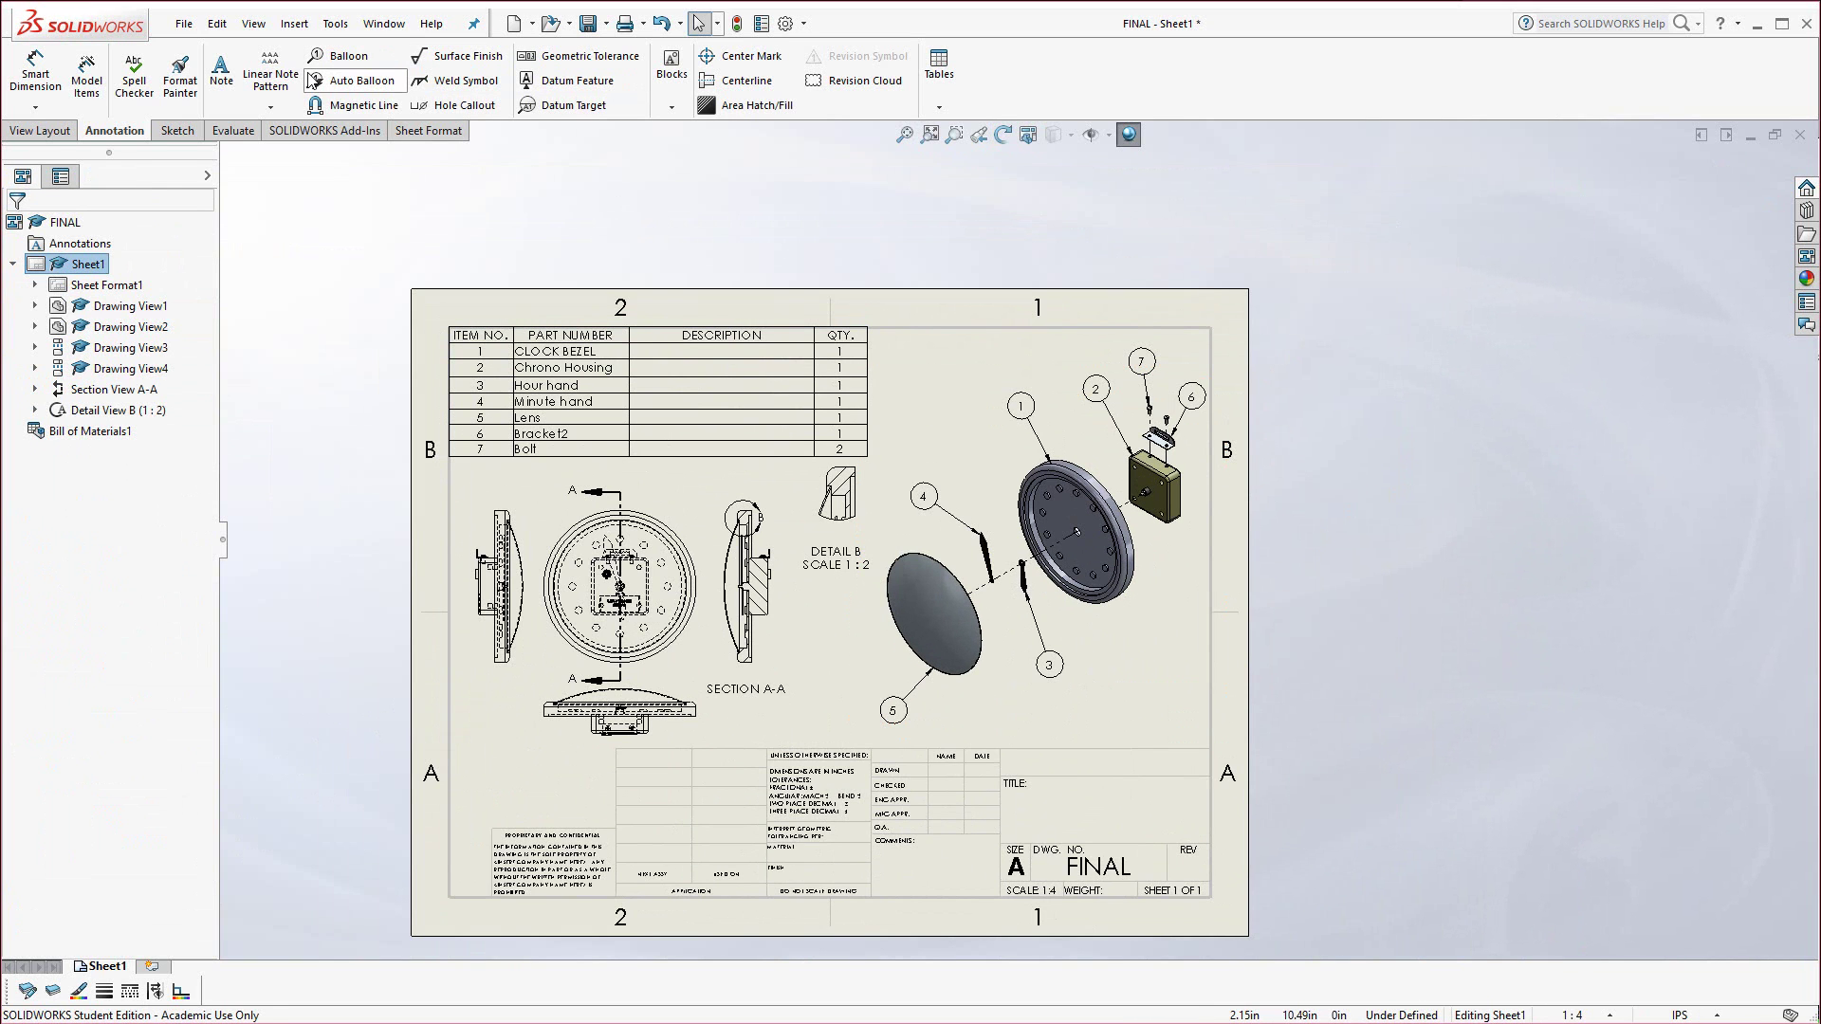
pyautogui.click(221, 71)
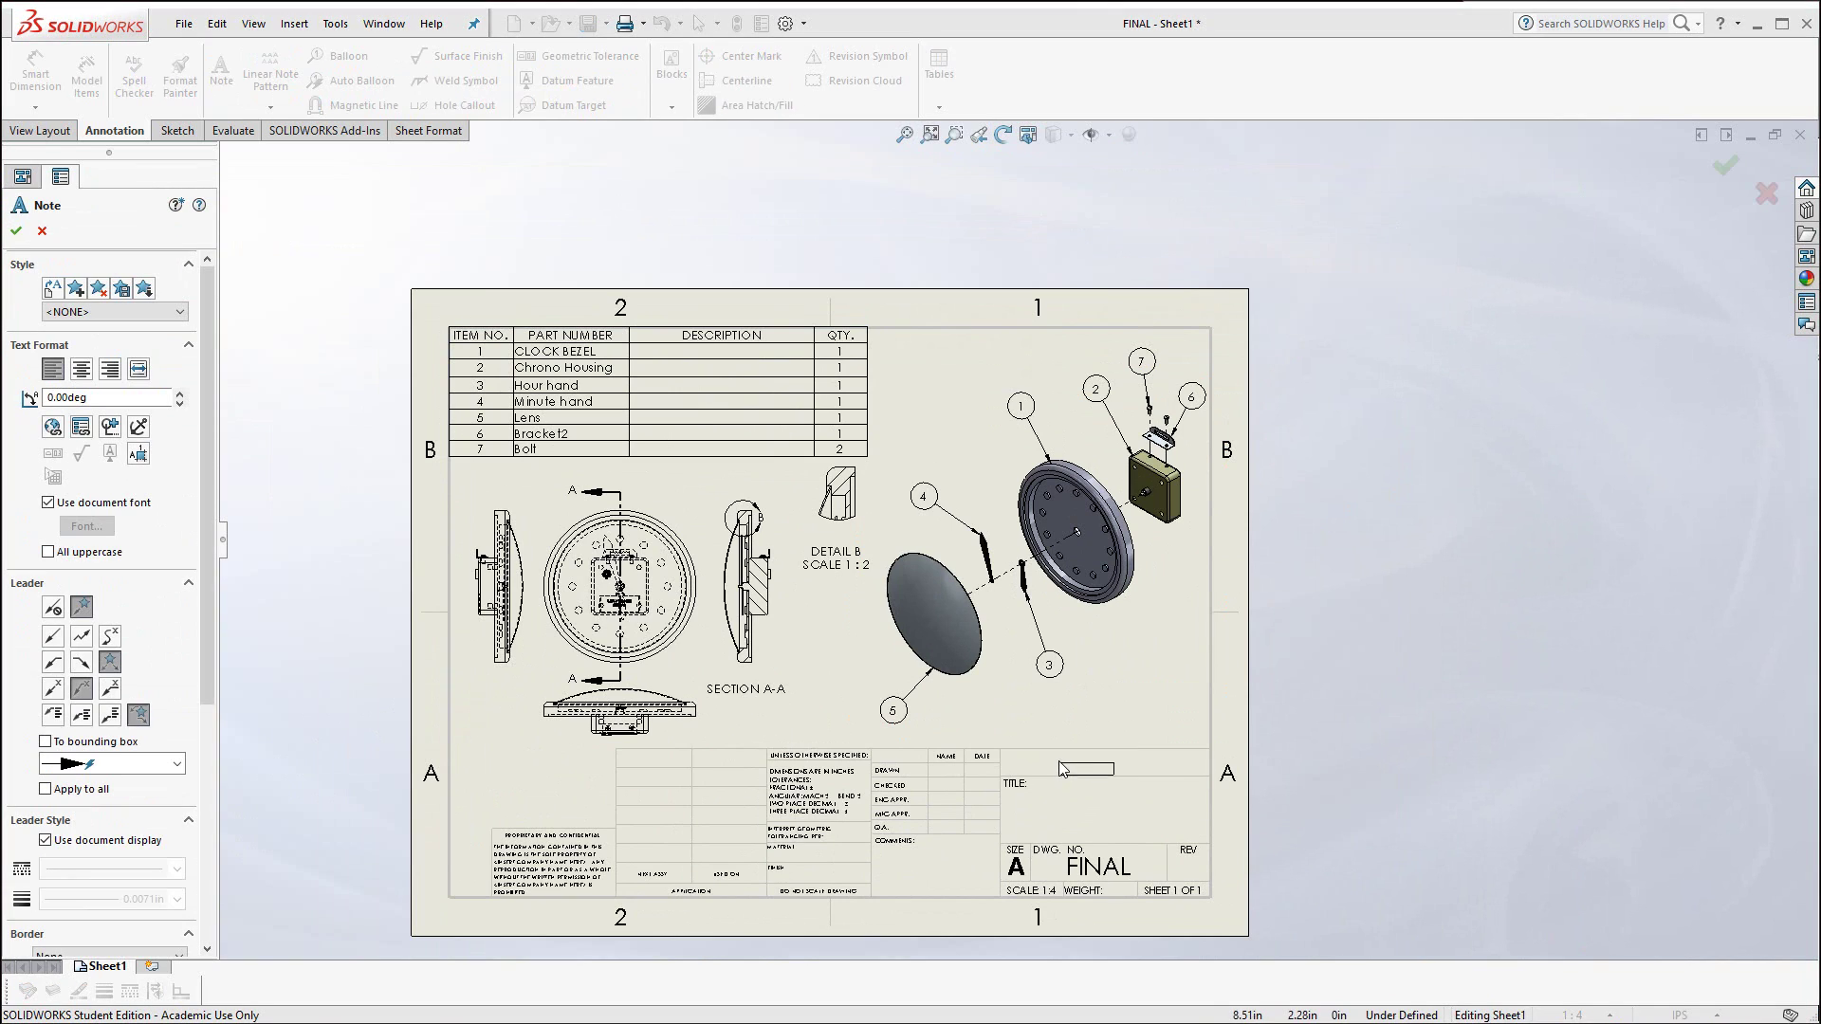
pyautogui.click(1055, 764)
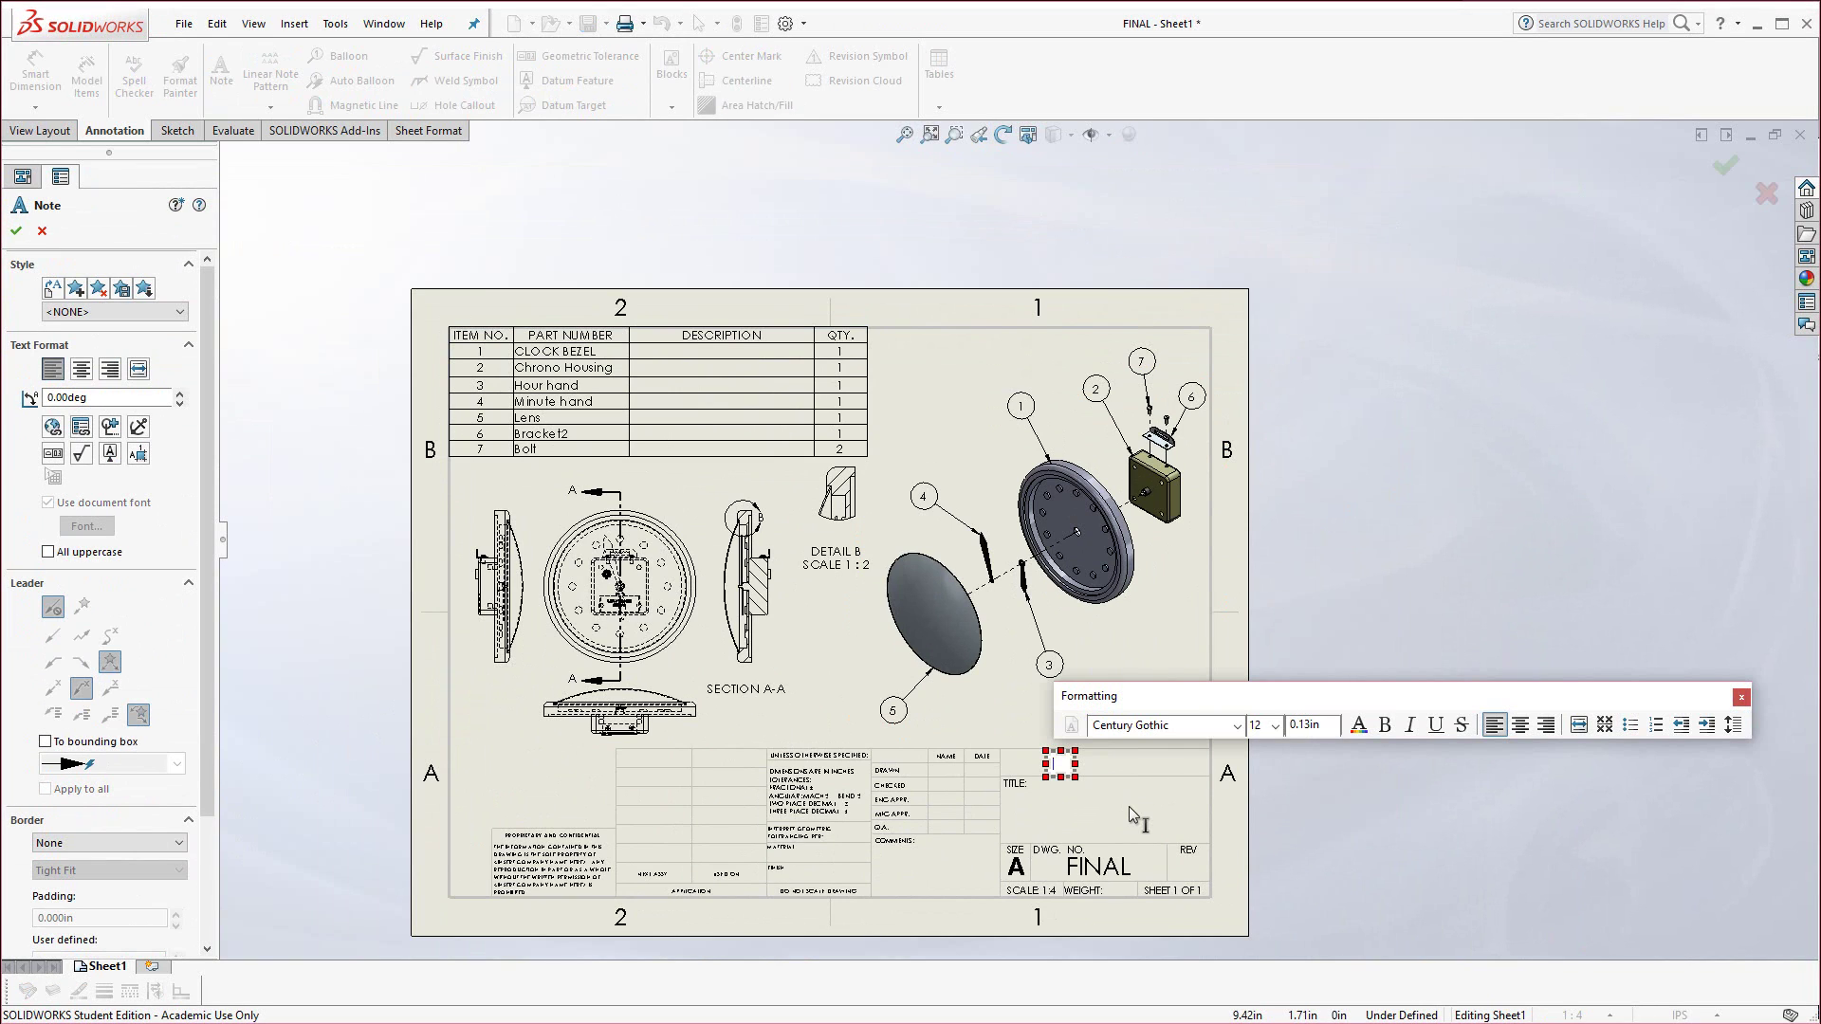
pyautogui.write('CS')
pyautogui.click(18, 231)
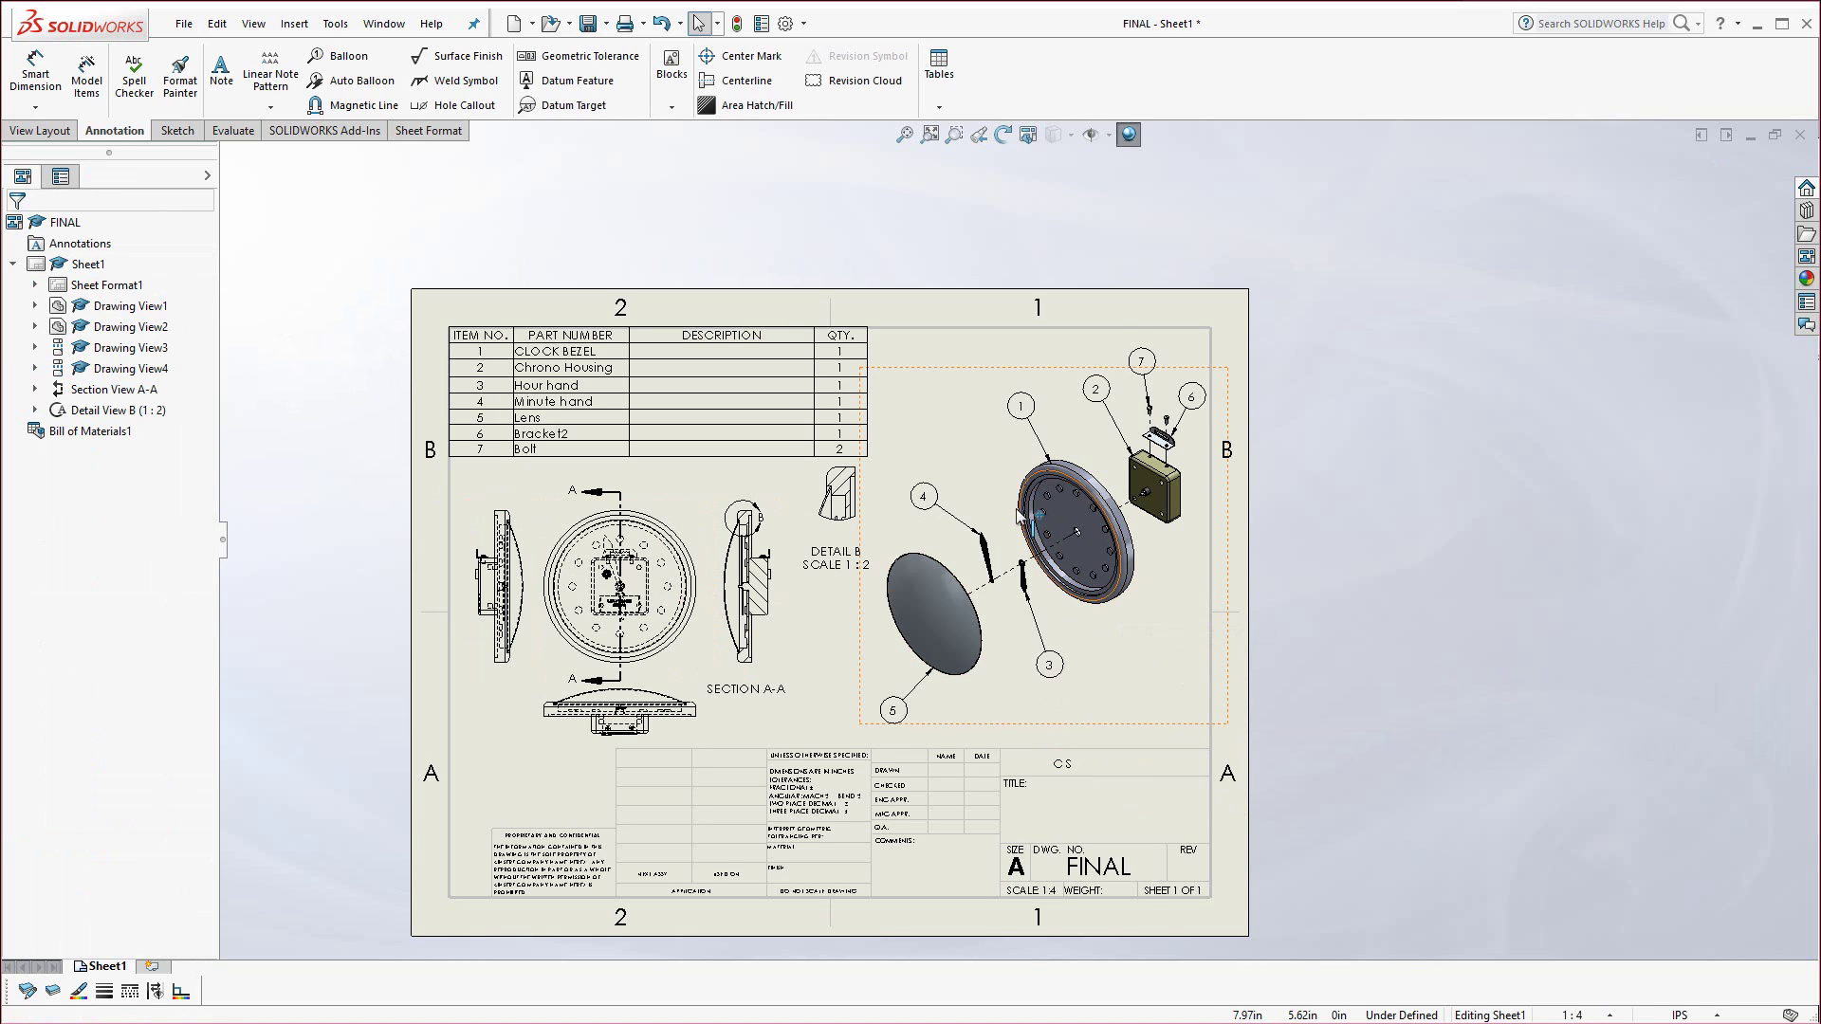
# In the sheet format, reduce the drawing number text FINAL to font size 14, and return to editing the sheet.
pyautogui.scroll(-2, 1060, 528)
pyautogui.scroll(3, 988, 539)
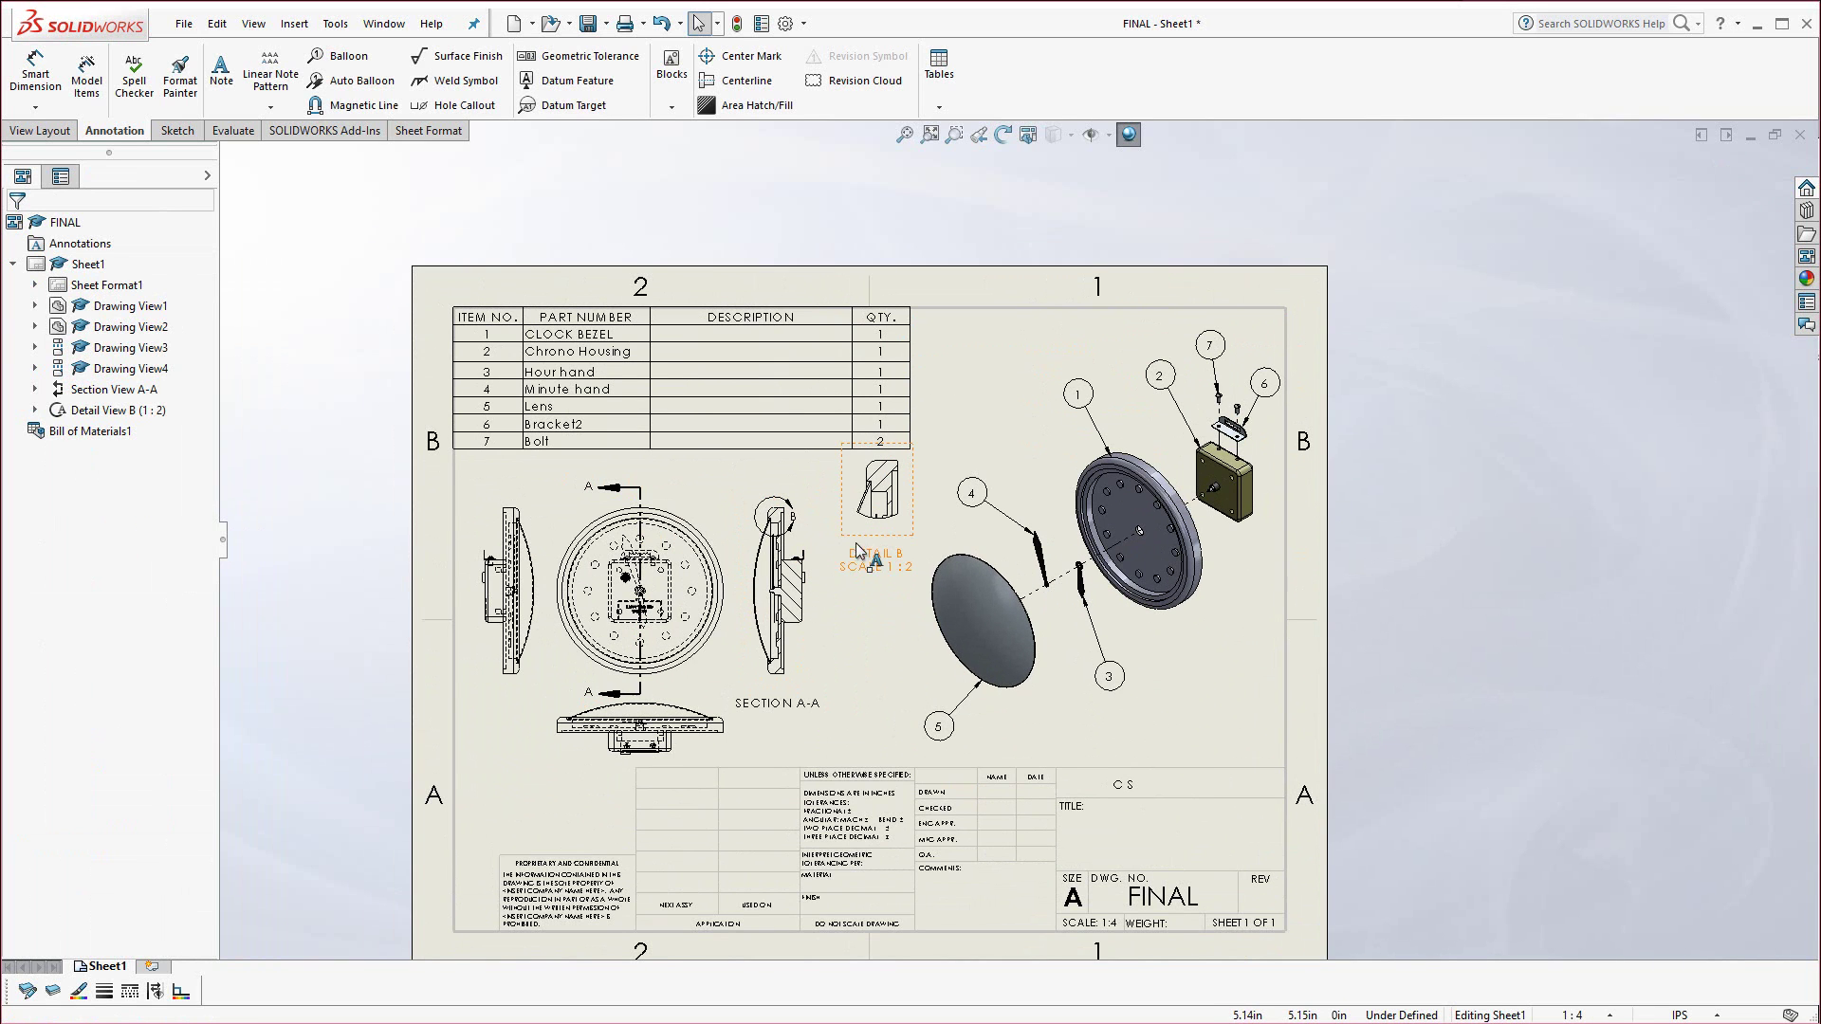
pyautogui.scroll(-1, 1155, 907)
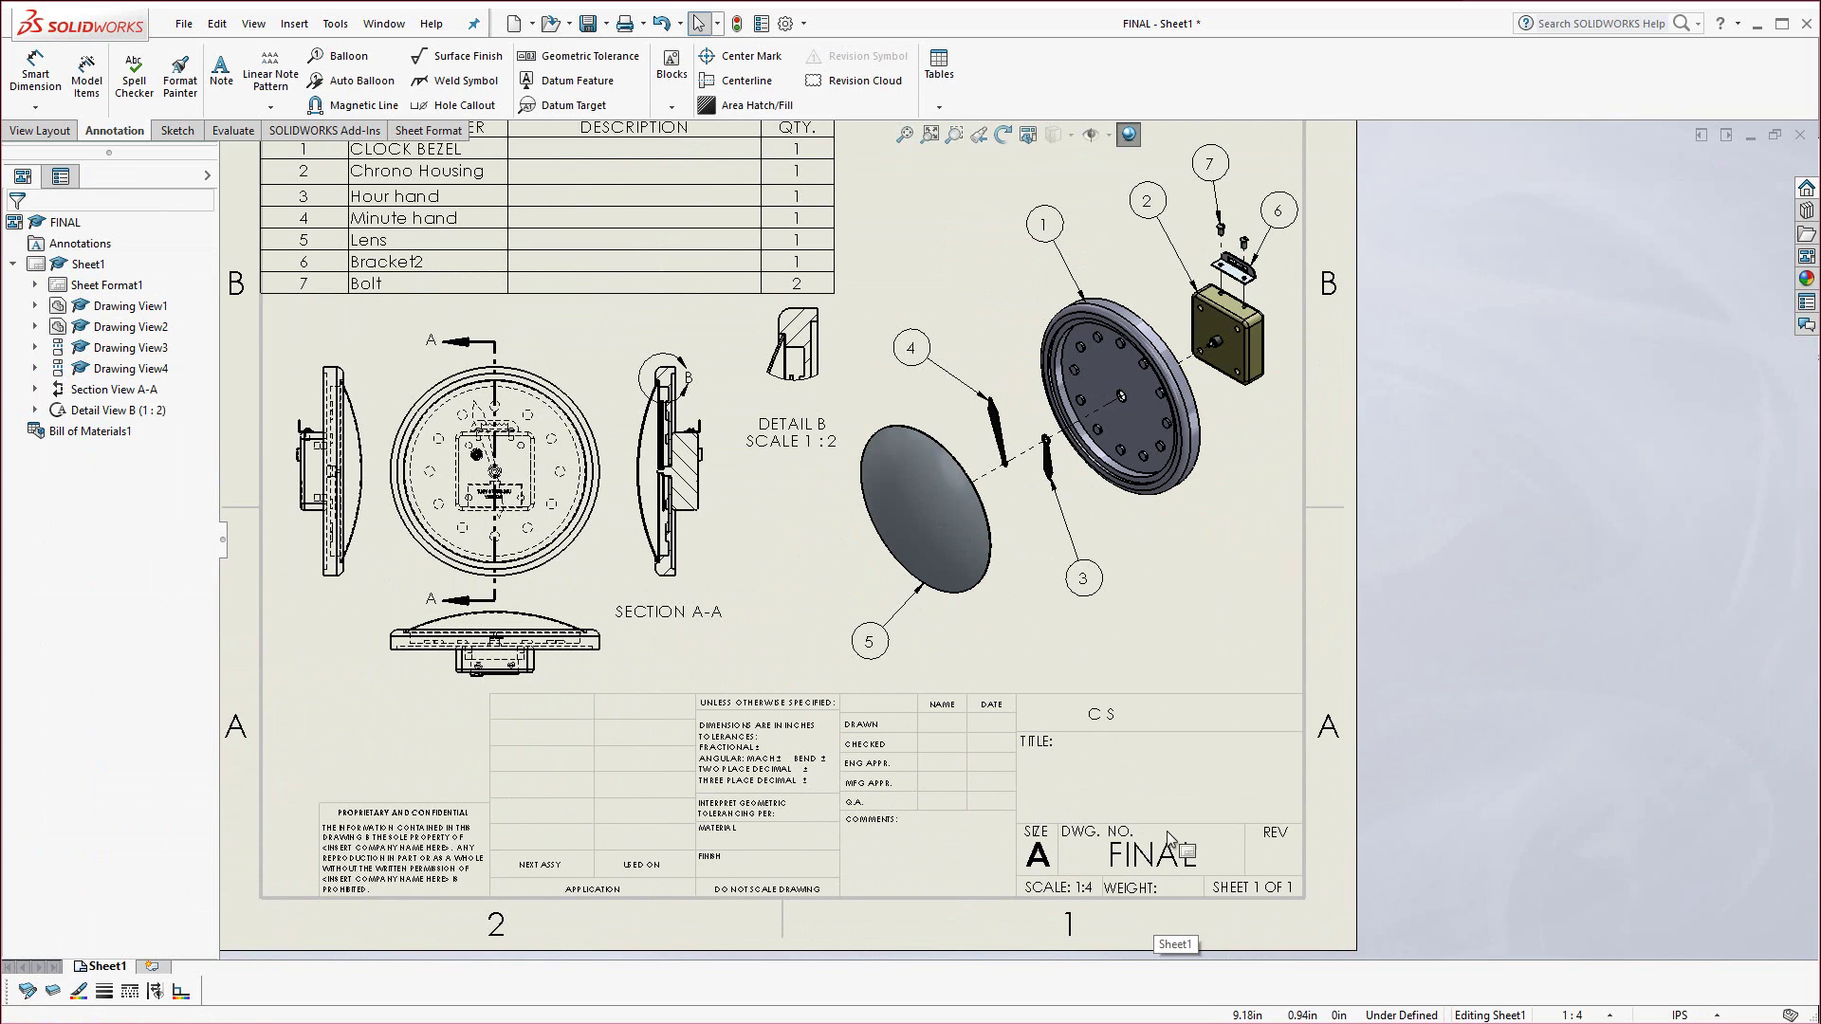
pyautogui.rightClick(1174, 254)
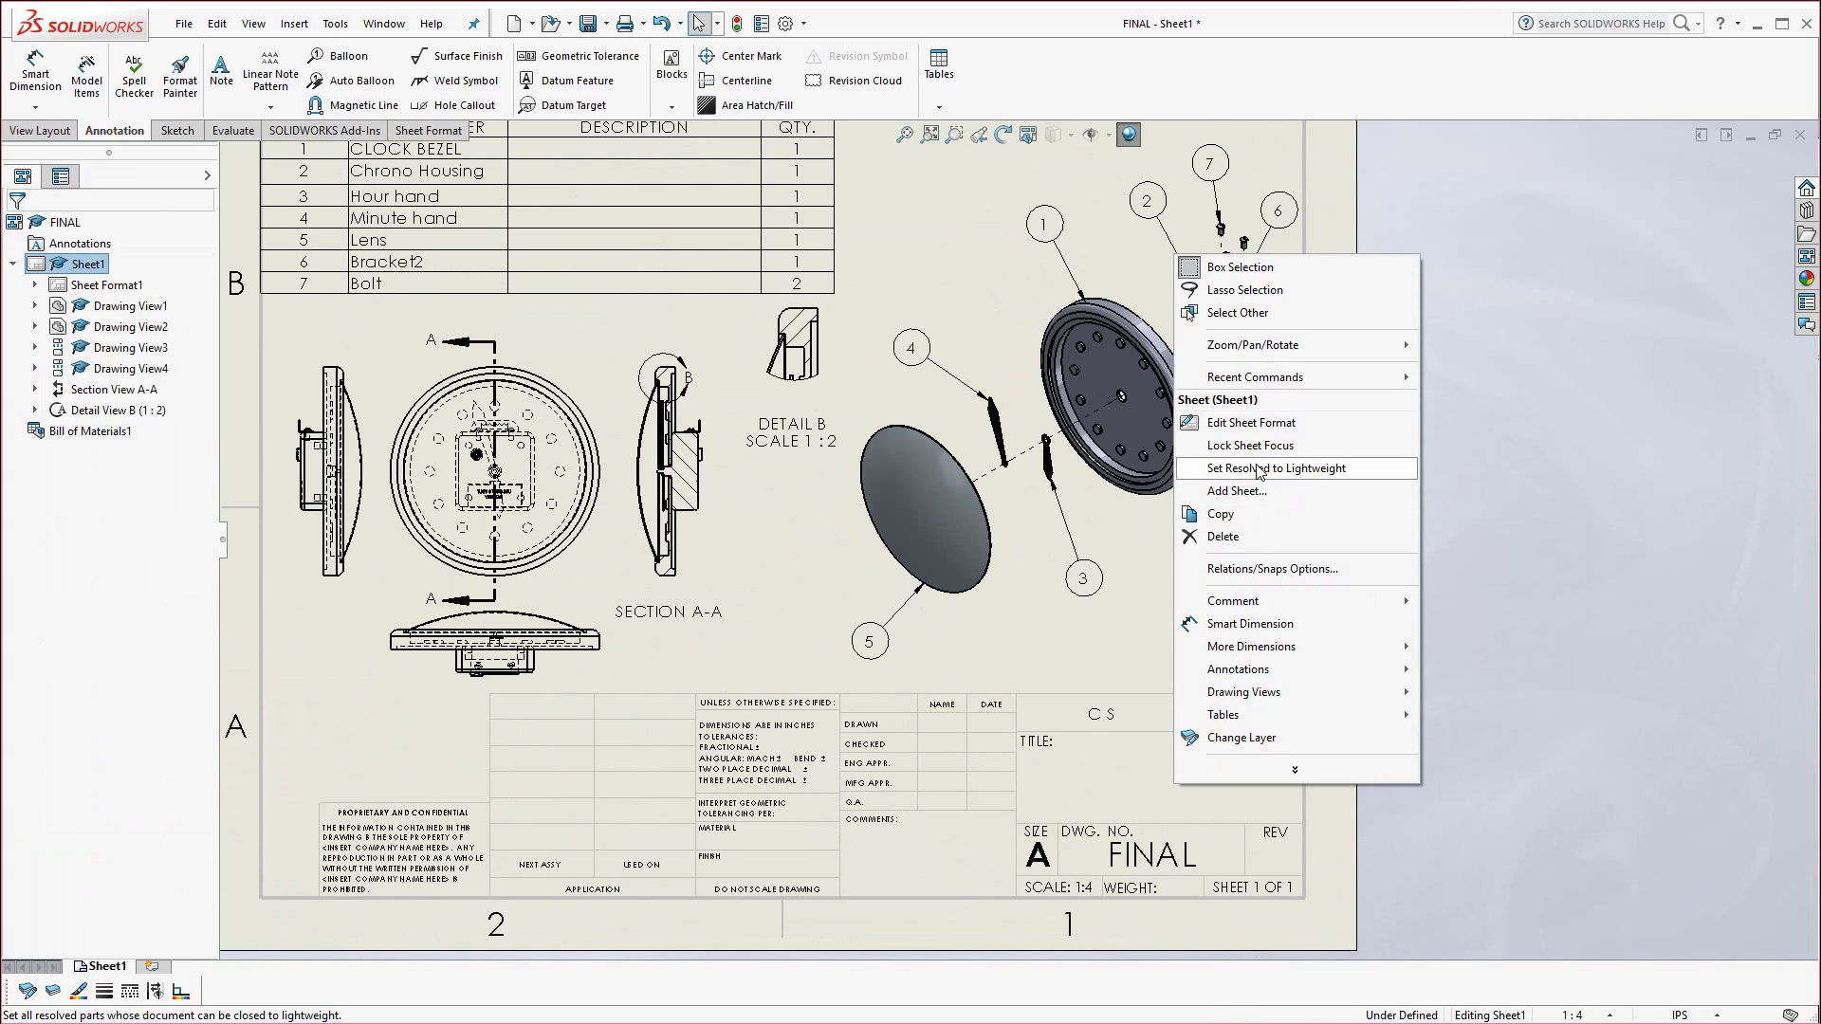
pyautogui.click(1250, 423)
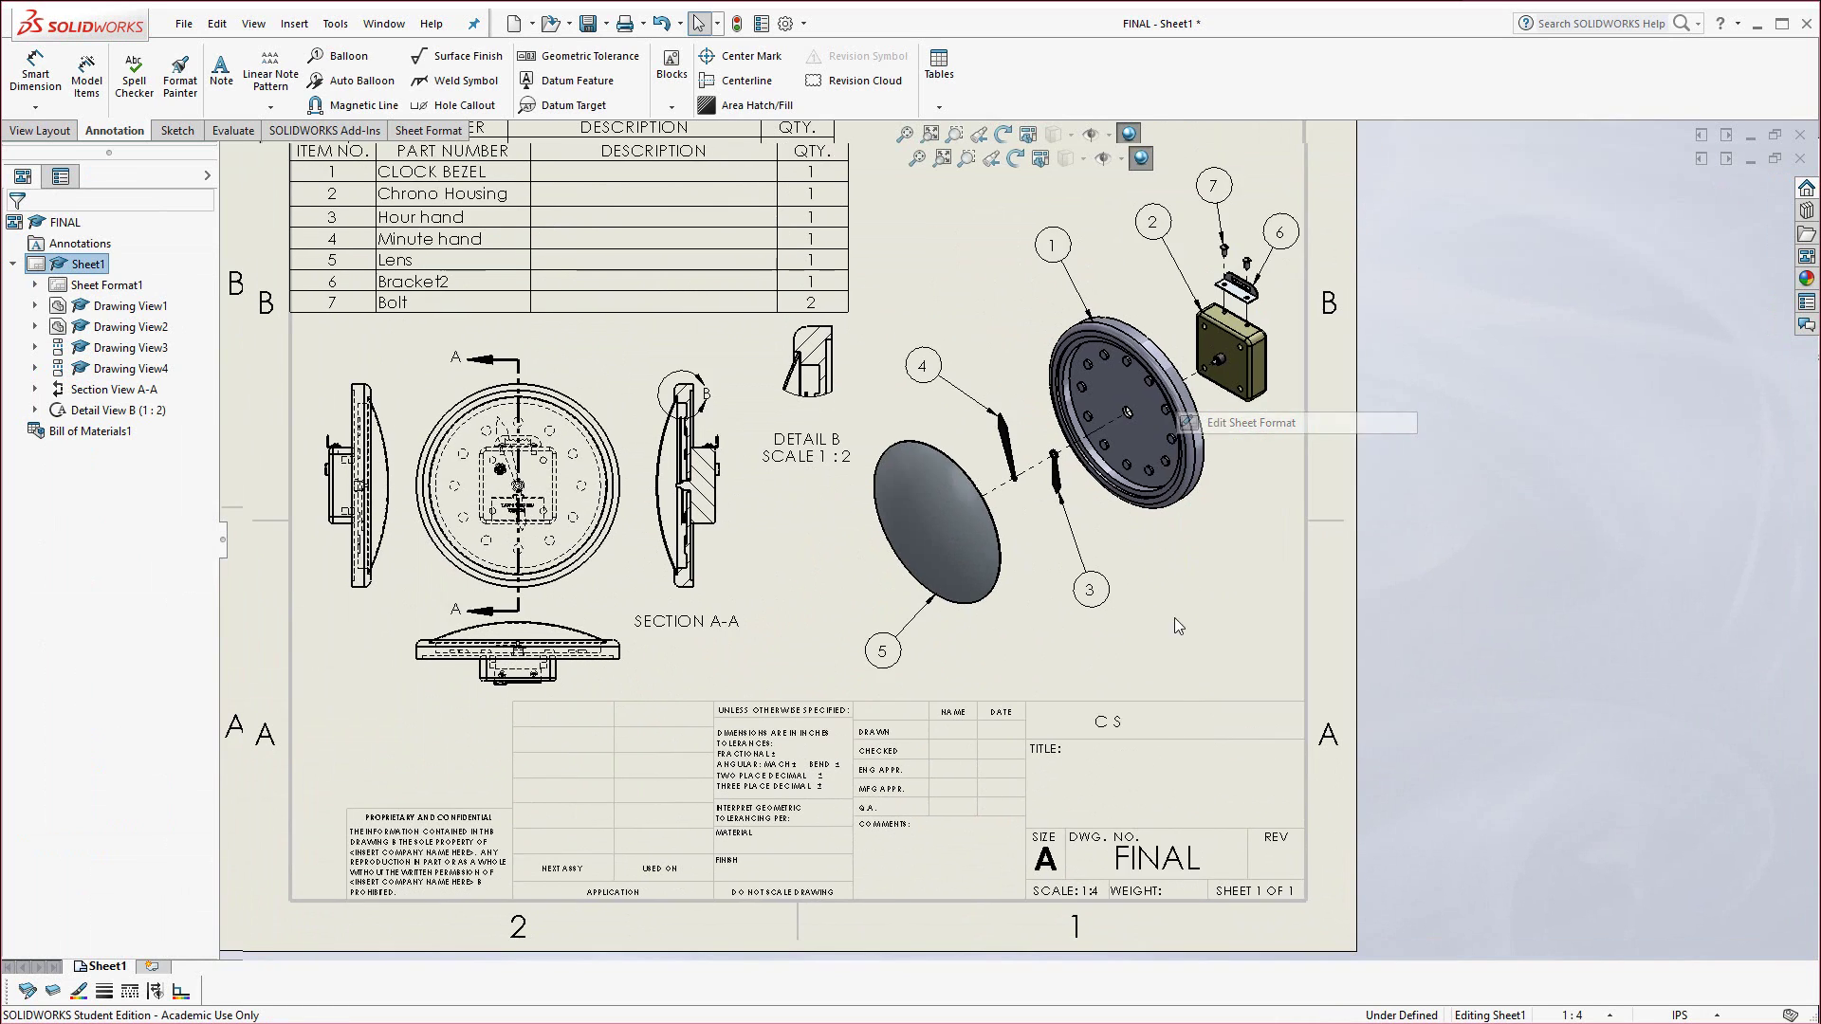
pyautogui.doubleClick(1151, 865)
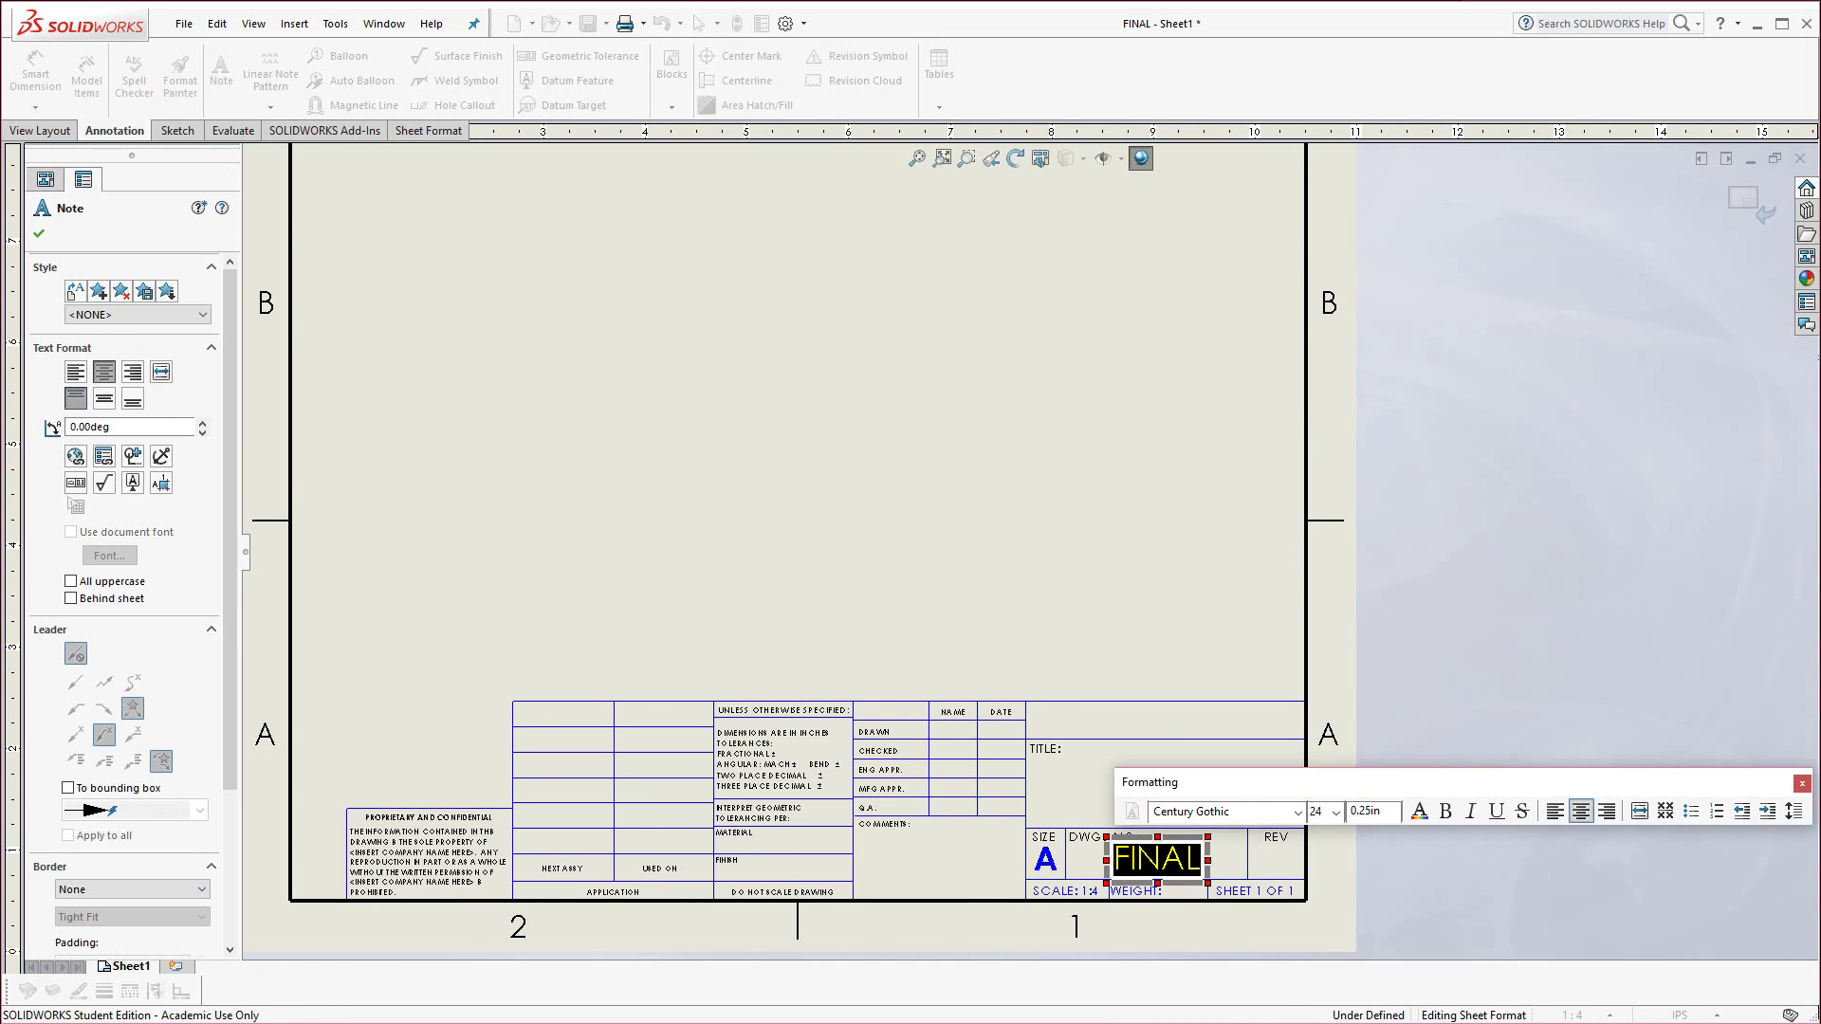
pyautogui.click(1331, 815)
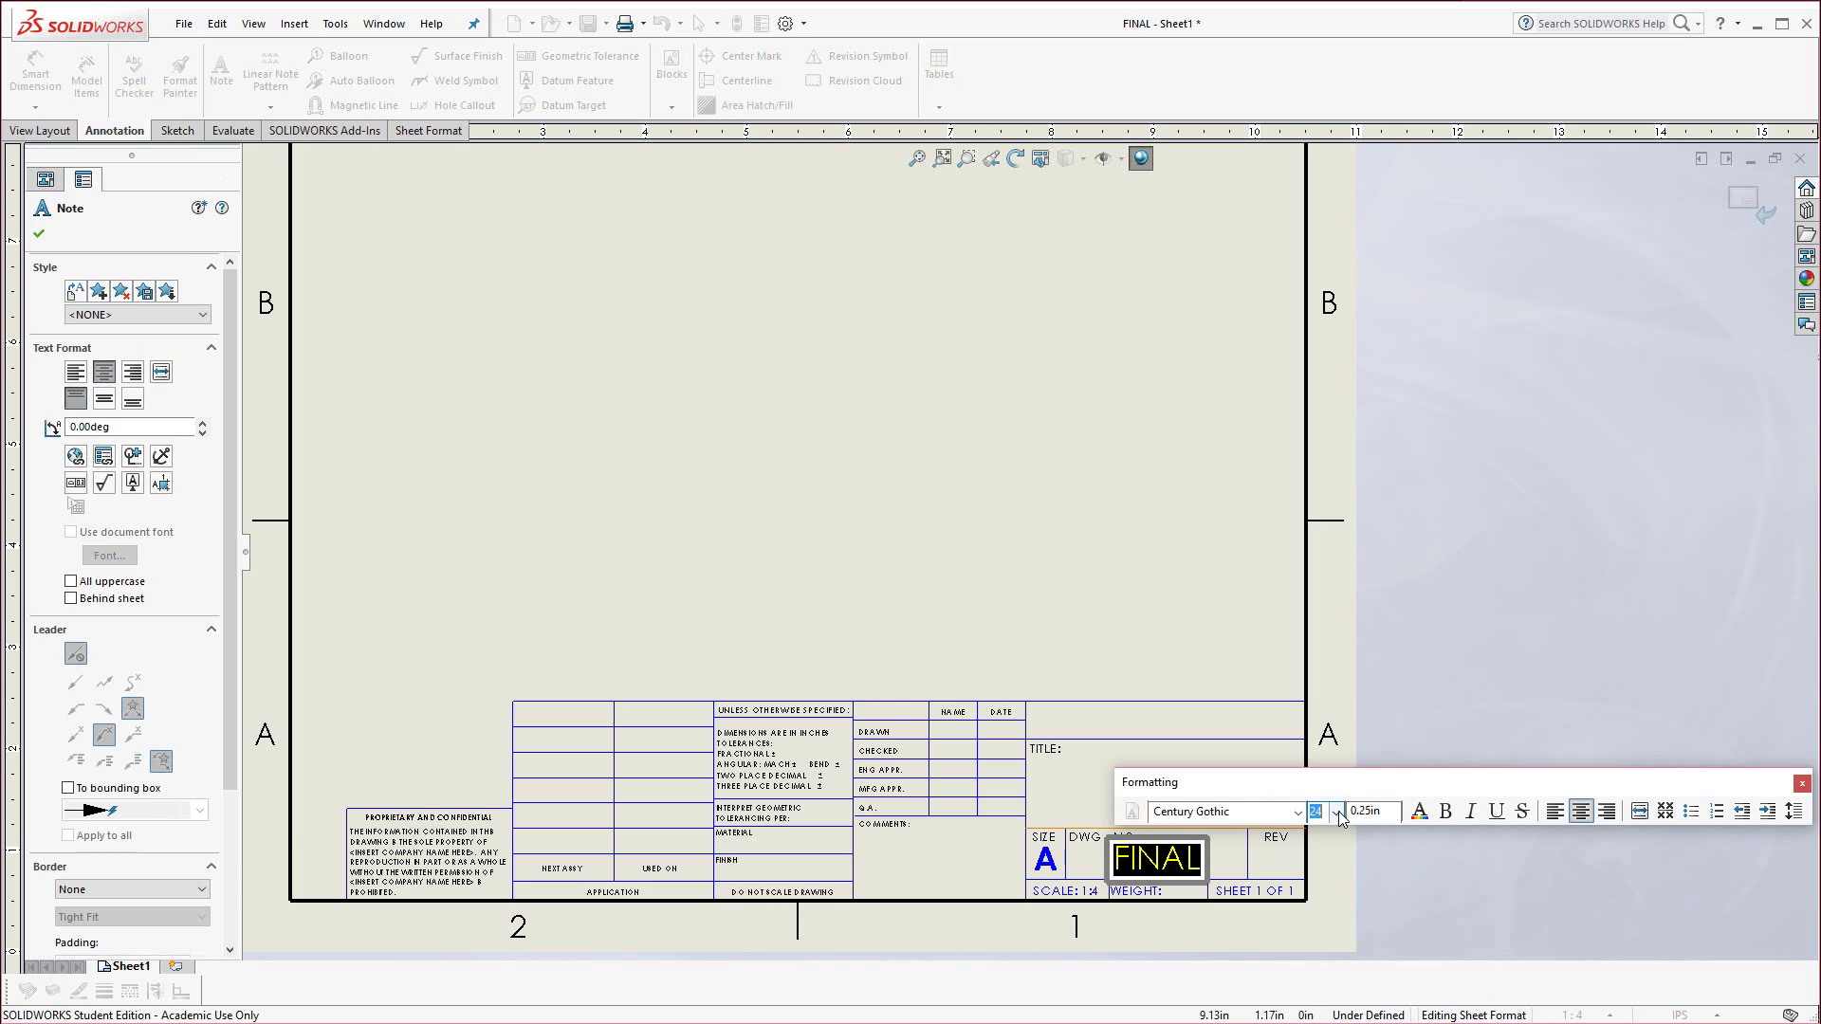
pyautogui.click(1337, 813)
pyautogui.click(1323, 901)
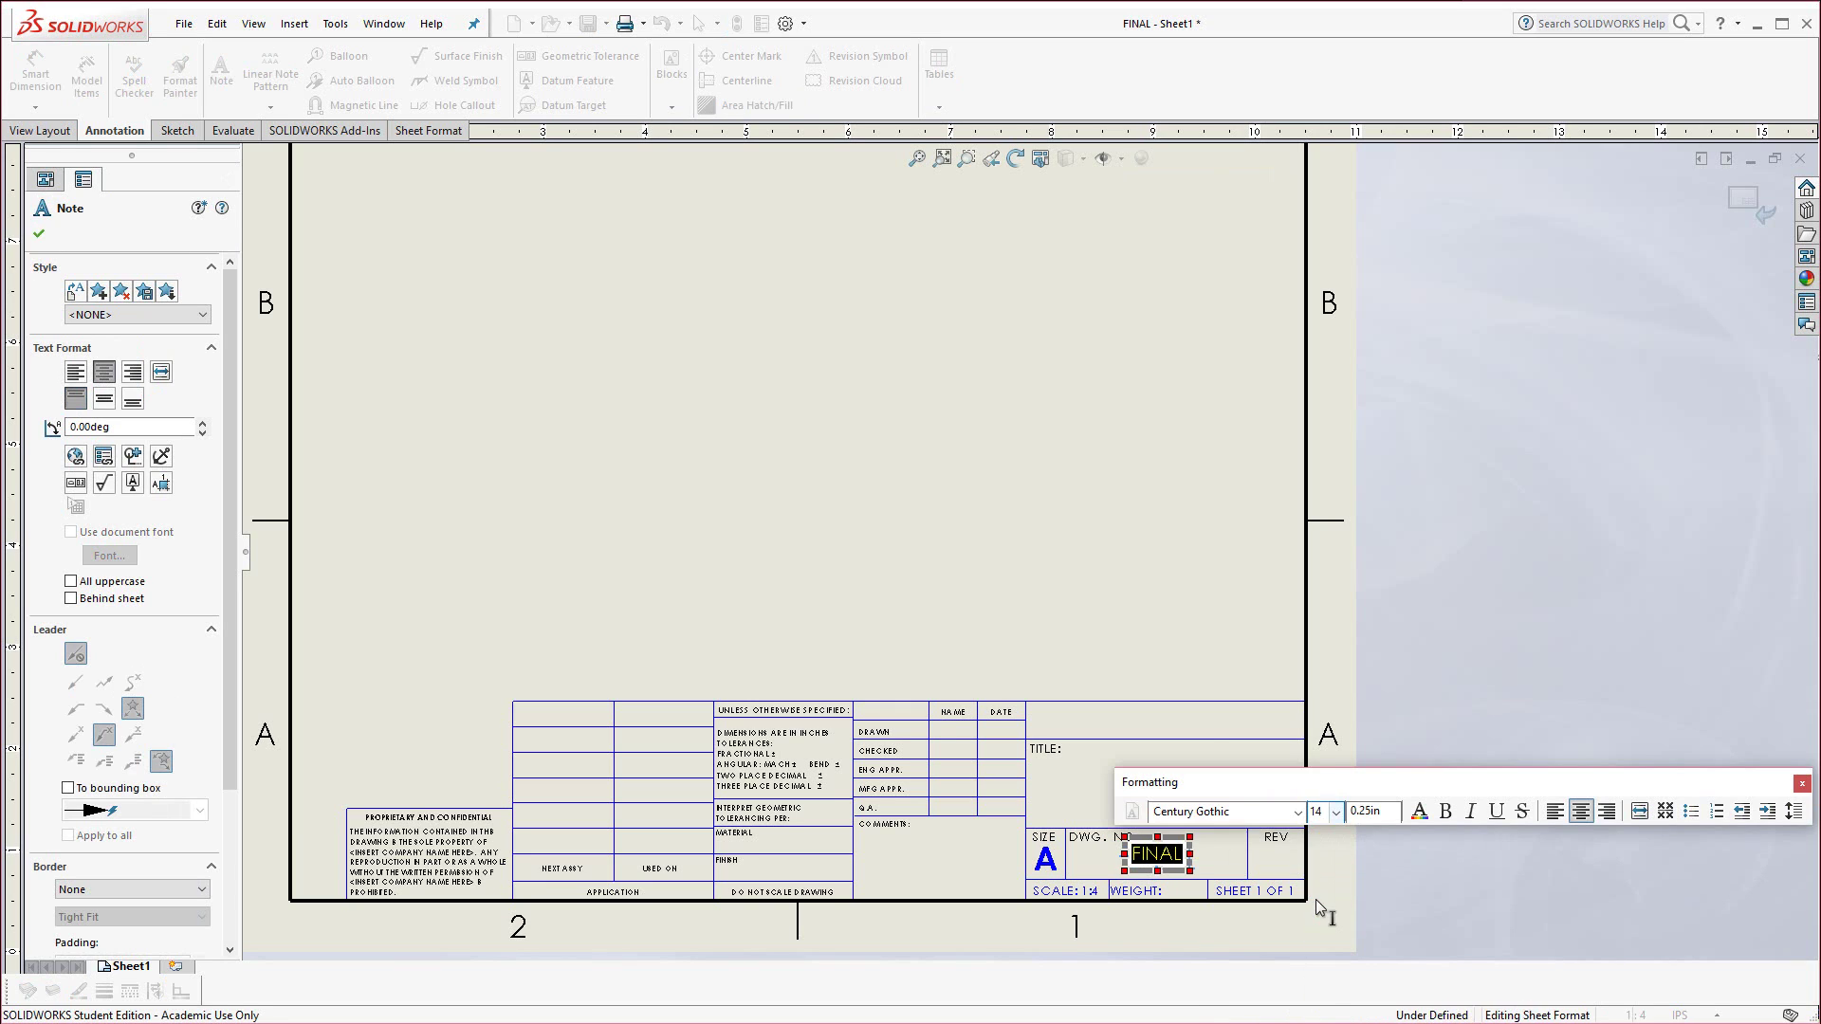
pyautogui.click(1134, 616)
pyautogui.rightClick(1114, 609)
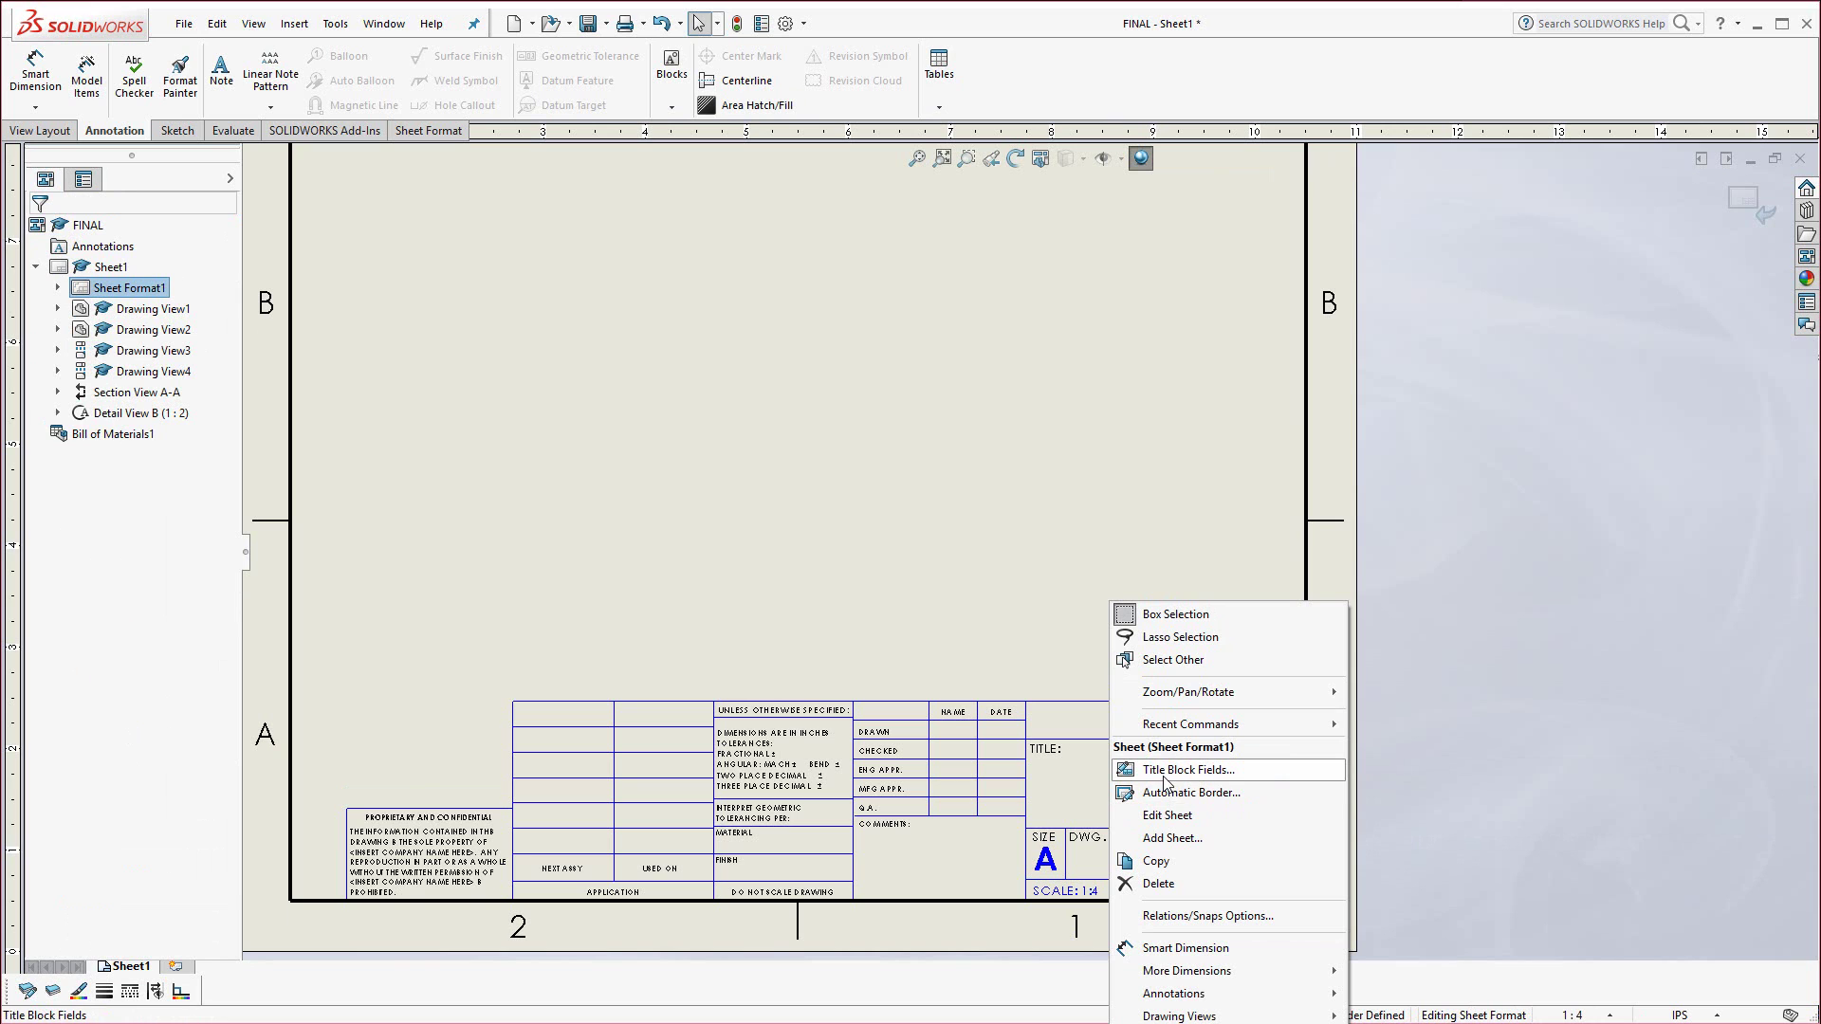
pyautogui.click(1167, 814)
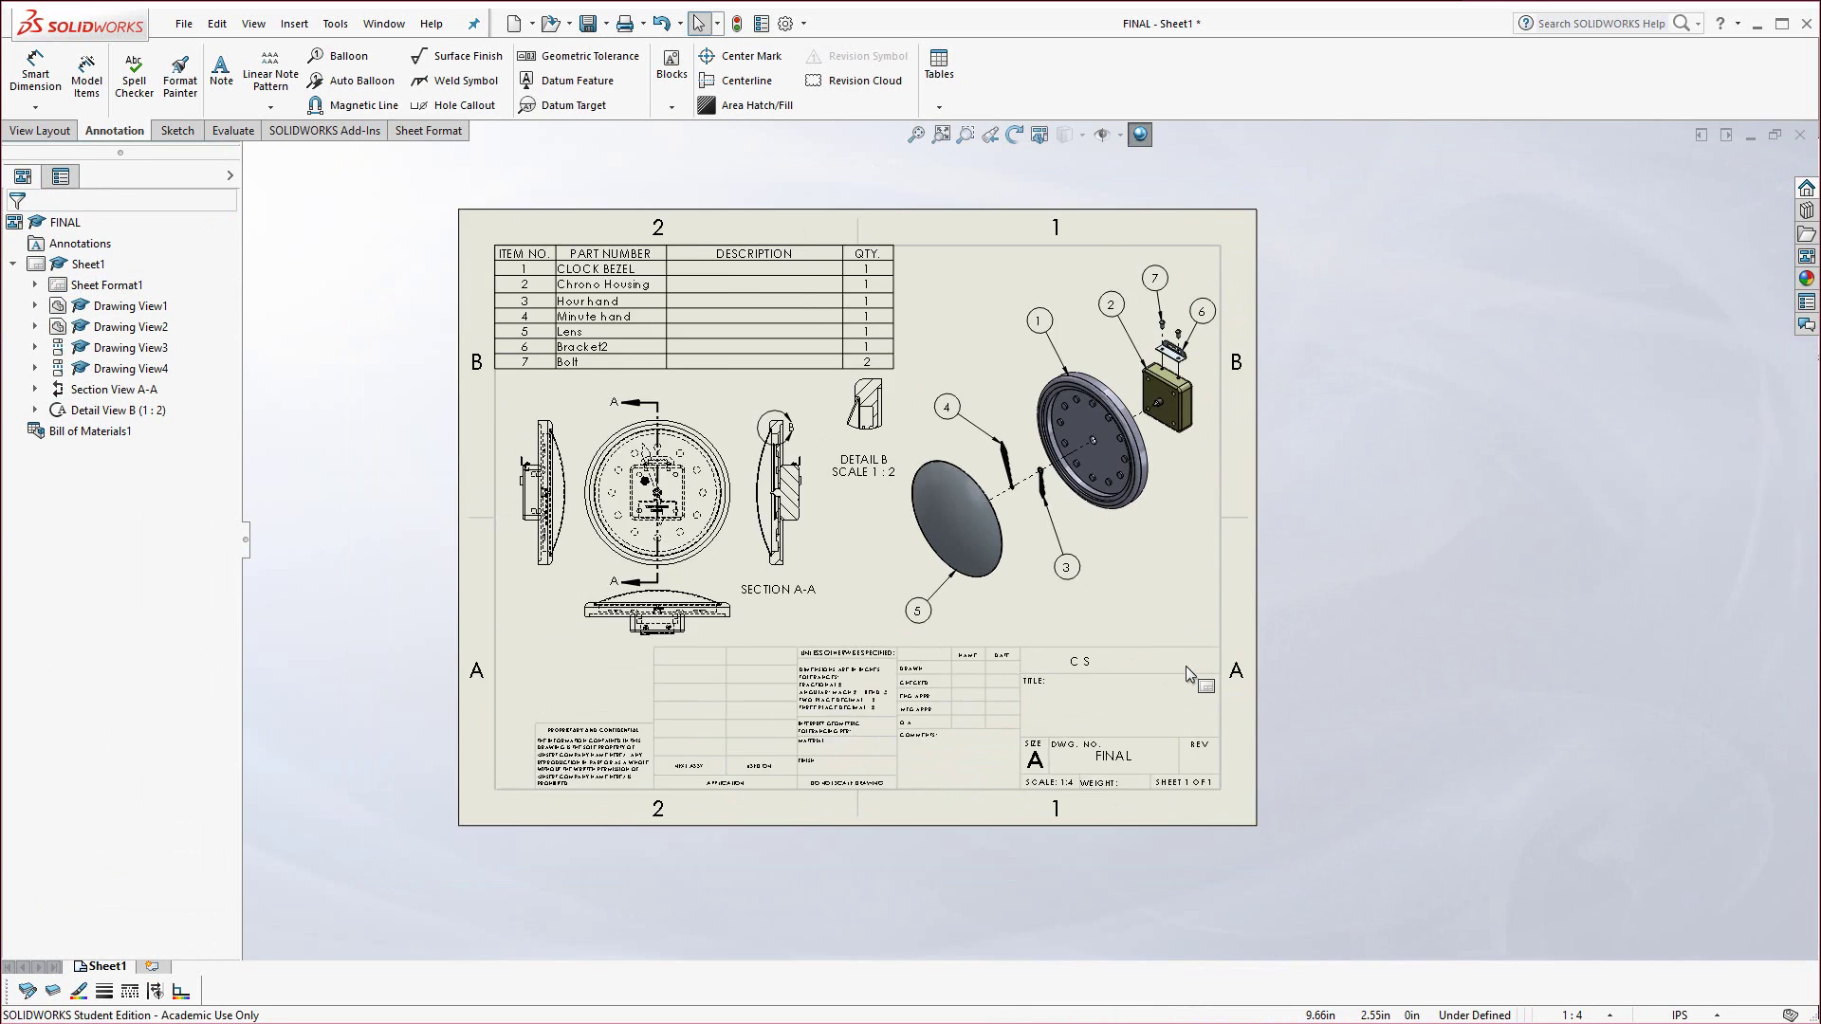